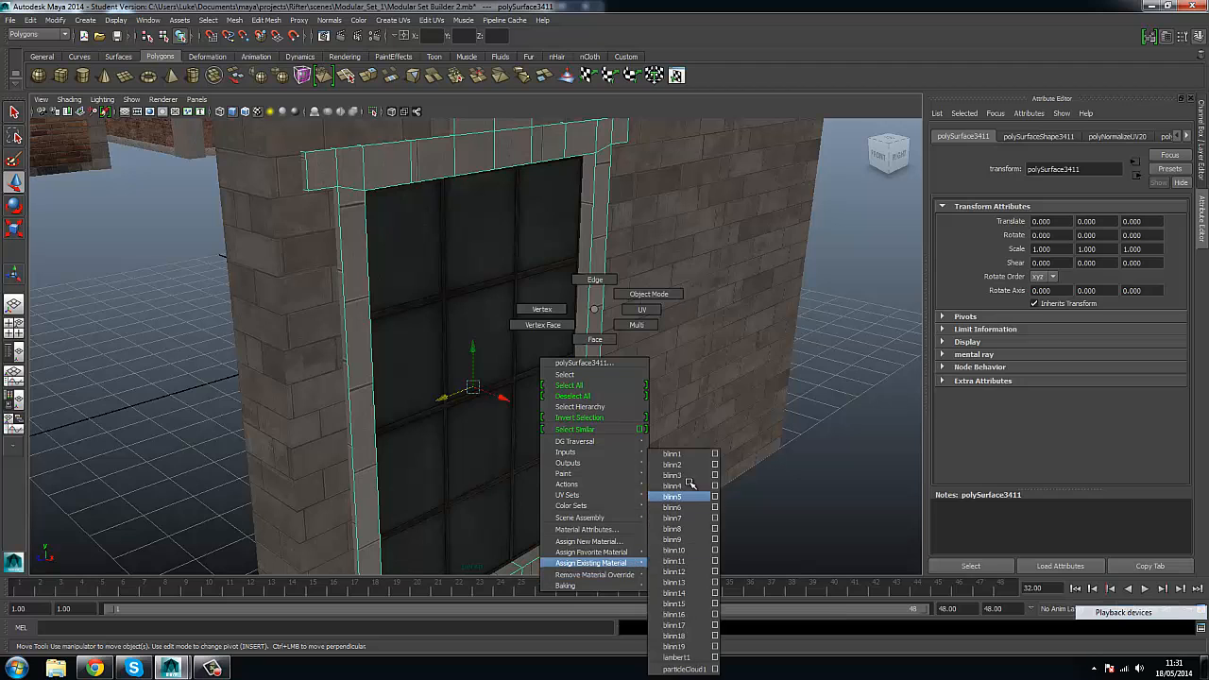
Try several existing materials on the window frame, up to blinn10.
{"action": "left_click_drag", "start_coordinate": [672, 429], "coordinate": [615, 378], "text": "alt"}
{"action": "right_click_drag", "start_coordinate": [597, 369], "coordinate": [682, 477]}
{"action": "right_click_drag", "start_coordinate": [602, 325], "coordinate": [603, 325]}
{"action": "right_click_drag", "start_coordinate": [642, 579], "coordinate": [686, 485]}
{"action": "mouse_move", "coordinate": [432, 170]}
{"action": "right_mouse_down"}
{"action": "mouse_move", "coordinate": [478, 425]}
{"action": "mouse_move", "coordinate": [510, 440]}
{"action": "mouse_move", "coordinate": [510, 467]}
{"action": "mouse_move", "coordinate": [499, 421]}
{"action": "mouse_move", "coordinate": [540, 453]}
{"action": "mouse_move", "coordinate": [448, 219]}
{"action": "mouse_move", "coordinate": [473, 431]}
{"action": "mouse_move", "coordinate": [525, 480]}
{"action": "right_mouse_up"}
{"action": "mouse_move", "coordinate": [459, 144]}
{"action": "right_mouse_down"}
{"action": "mouse_move", "coordinate": [451, 345]}
{"action": "mouse_move", "coordinate": [532, 416]}
{"action": "mouse_move", "coordinate": [557, 469]}
{"action": "right_mouse_up"}
{"action": "mouse_move", "coordinate": [460, 170]}
{"action": "right_mouse_down"}
{"action": "mouse_move", "coordinate": [472, 413]}
{"action": "mouse_move", "coordinate": [490, 427]}
{"action": "right_mouse_up"}
{"action": "right_click_drag", "start_coordinate": [555, 519], "coordinate": [556, 521]}
Try the existing materials blinn11 through blinn15 on the window frame.
{"action": "right_click_drag", "start_coordinate": [446, 155], "coordinate": [485, 412]}
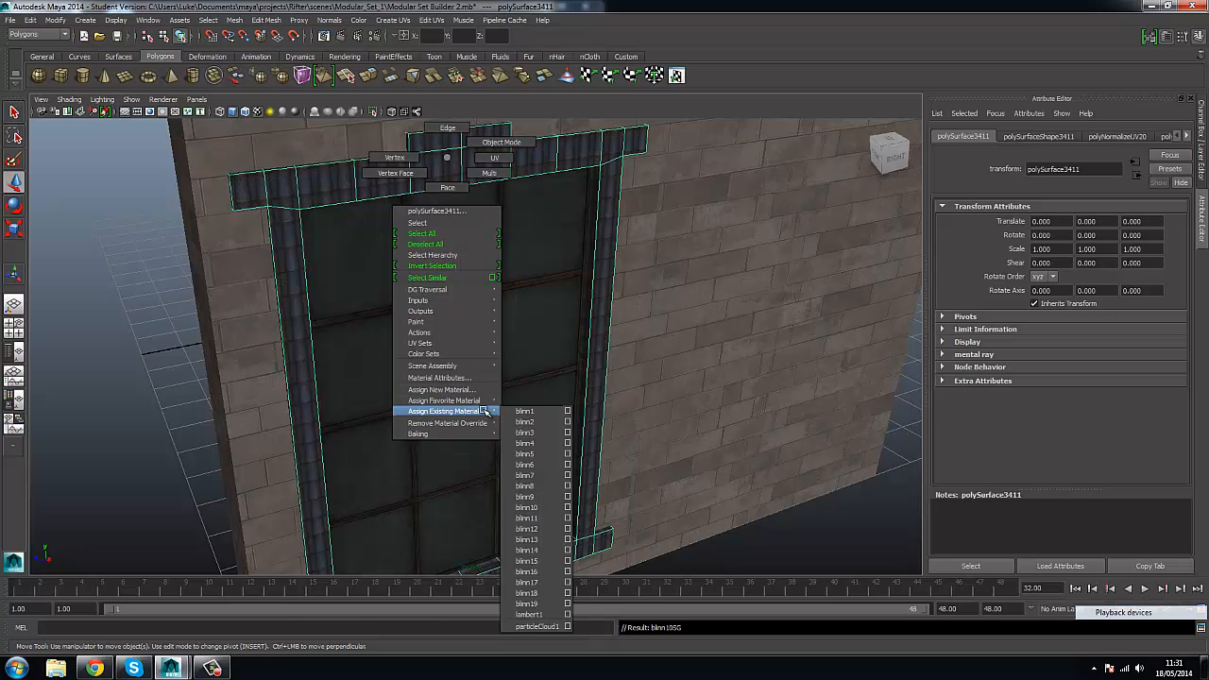
{"action": "right_click_drag", "start_coordinate": [541, 510], "coordinate": [541, 517]}
{"action": "right_click_drag", "start_coordinate": [430, 178], "coordinate": [472, 432]}
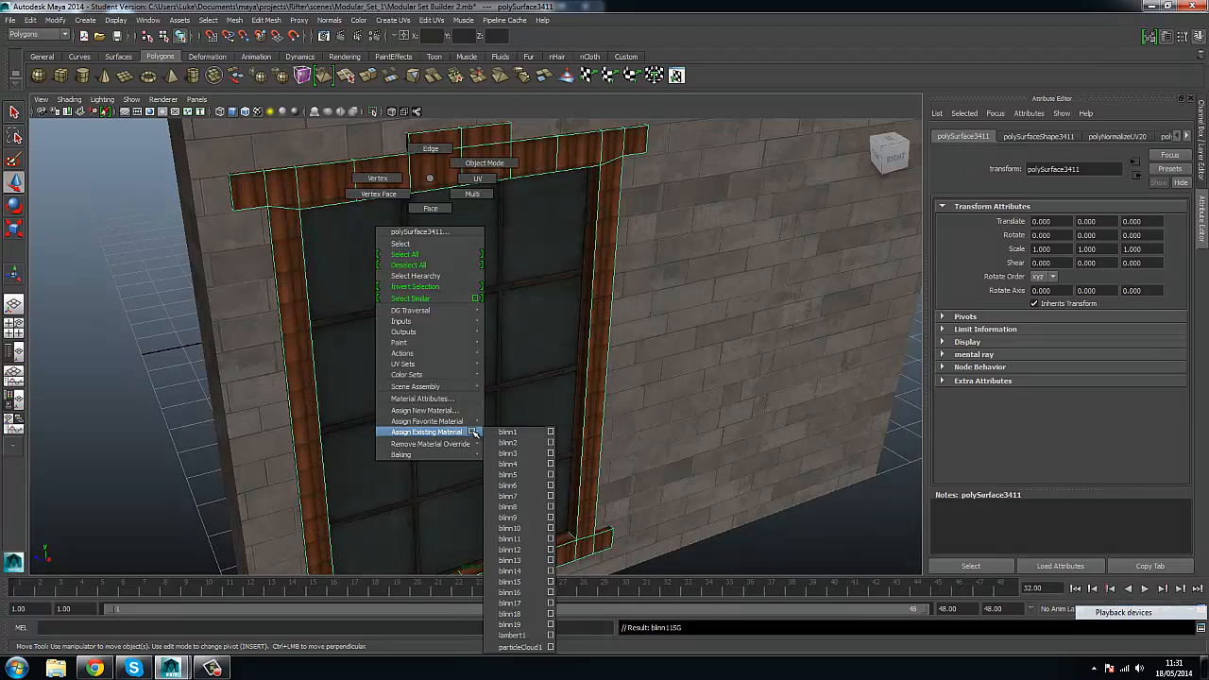
{"action": "right_click_drag", "start_coordinate": [531, 552], "coordinate": [531, 552]}
{"action": "right_click_drag", "start_coordinate": [430, 172], "coordinate": [507, 508]}
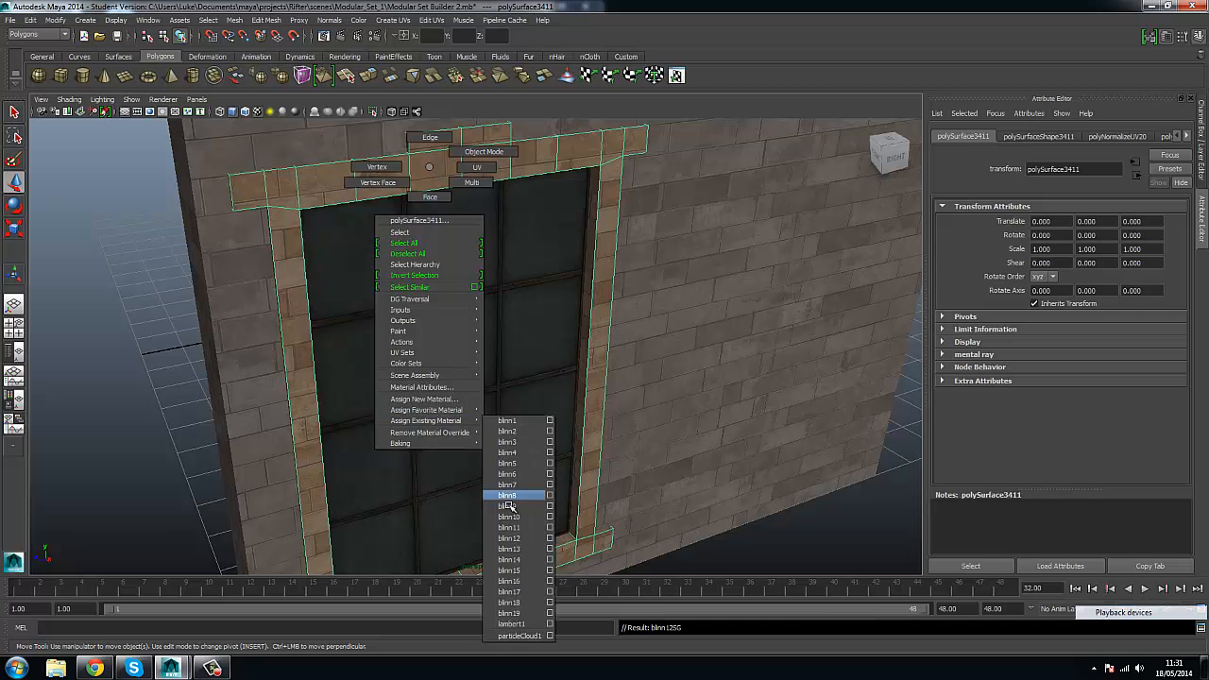
{"action": "right_click_drag", "start_coordinate": [521, 550], "coordinate": [521, 550]}
{"action": "right_click_drag", "start_coordinate": [431, 155], "coordinate": [449, 416]}
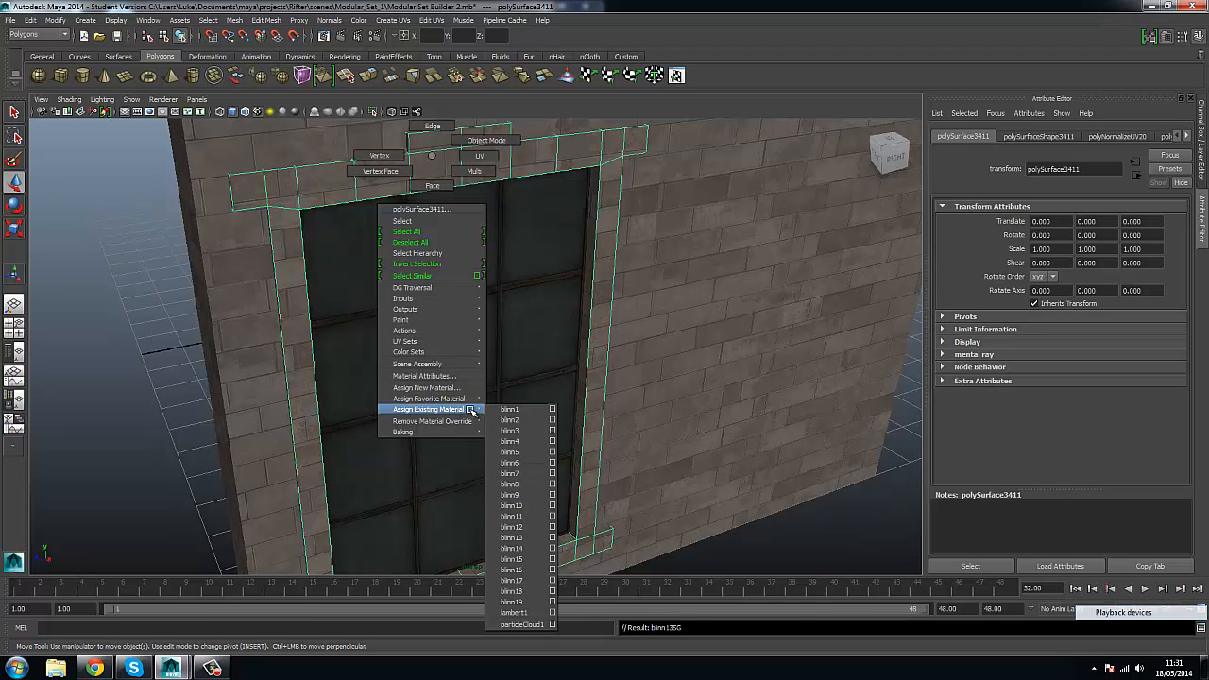
{"action": "right_click_drag", "start_coordinate": [513, 553], "coordinate": [513, 553]}
{"action": "right_click_drag", "start_coordinate": [435, 171], "coordinate": [454, 200]}
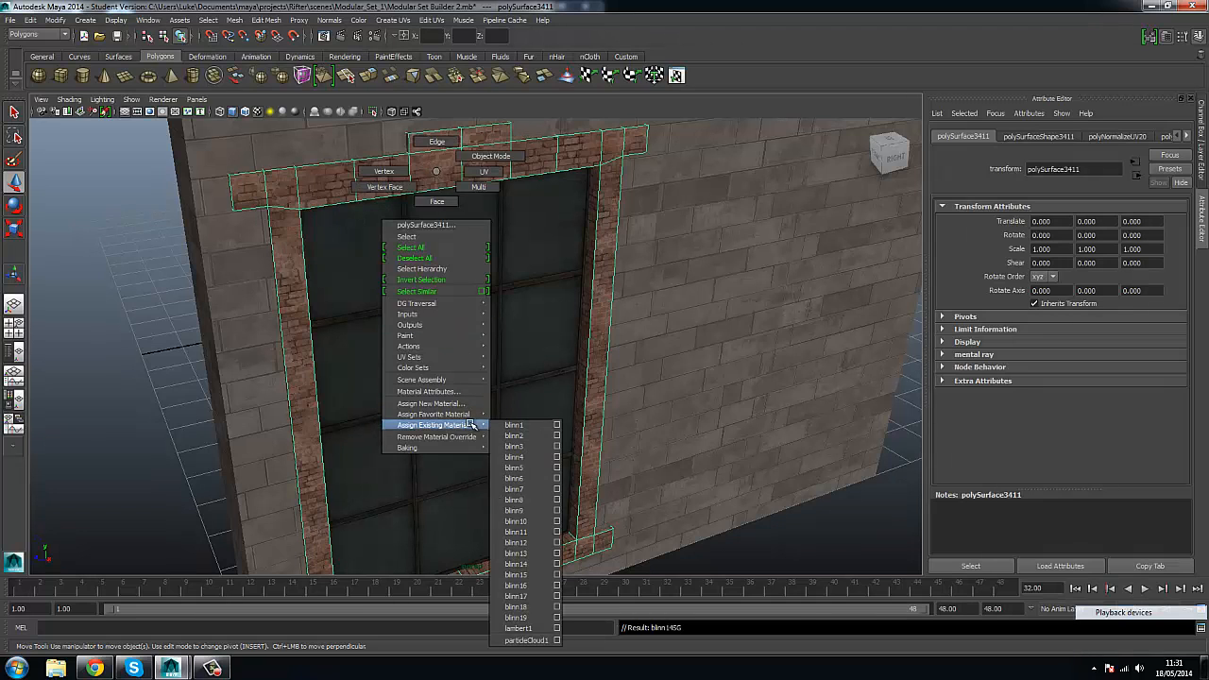
{"action": "right_click_drag", "start_coordinate": [531, 575], "coordinate": [531, 574]}
Assign the existing material blinn16 to the window frame.
{"action": "right_click_drag", "start_coordinate": [479, 166], "coordinate": [511, 420]}
{"action": "right_click_drag", "start_coordinate": [581, 584], "coordinate": [582, 585]}
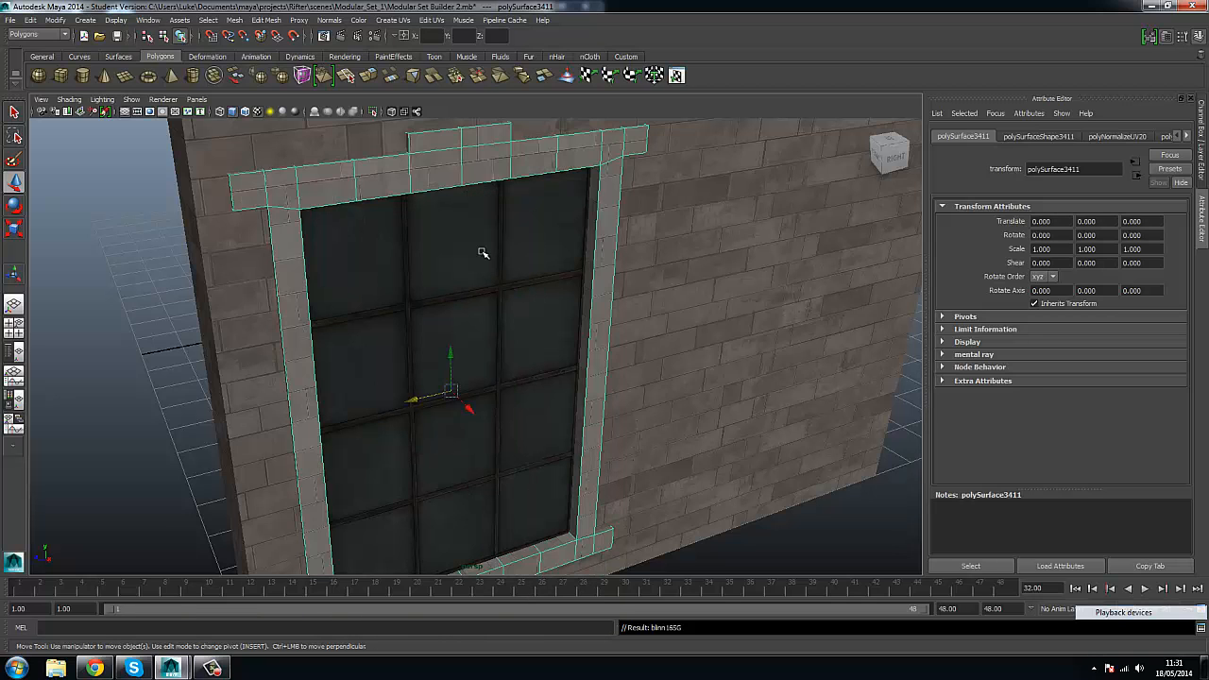
Combine the window frame and the window panes into one mesh and center its pivot.
{"action": "scroll", "coordinate": [483, 252], "scroll_direction": "down", "scroll_amount": 3}
{"action": "left_click", "coordinate": [675, 565]}
{"action": "mouse_move", "coordinate": [559, 308]}
{"action": "left_mouse_down", "text": "alt"}
{"action": "mouse_move", "coordinate": [540, 280]}
{"action": "mouse_move", "coordinate": [529, 302]}
{"action": "mouse_move", "coordinate": [488, 319]}
{"action": "mouse_move", "coordinate": [540, 323]}
{"action": "left_mouse_up", "text": "alt"}
{"action": "left_click", "coordinate": [540, 324]}
{"action": "key", "text": "f"}
{"action": "left_click", "coordinate": [54, 20]}
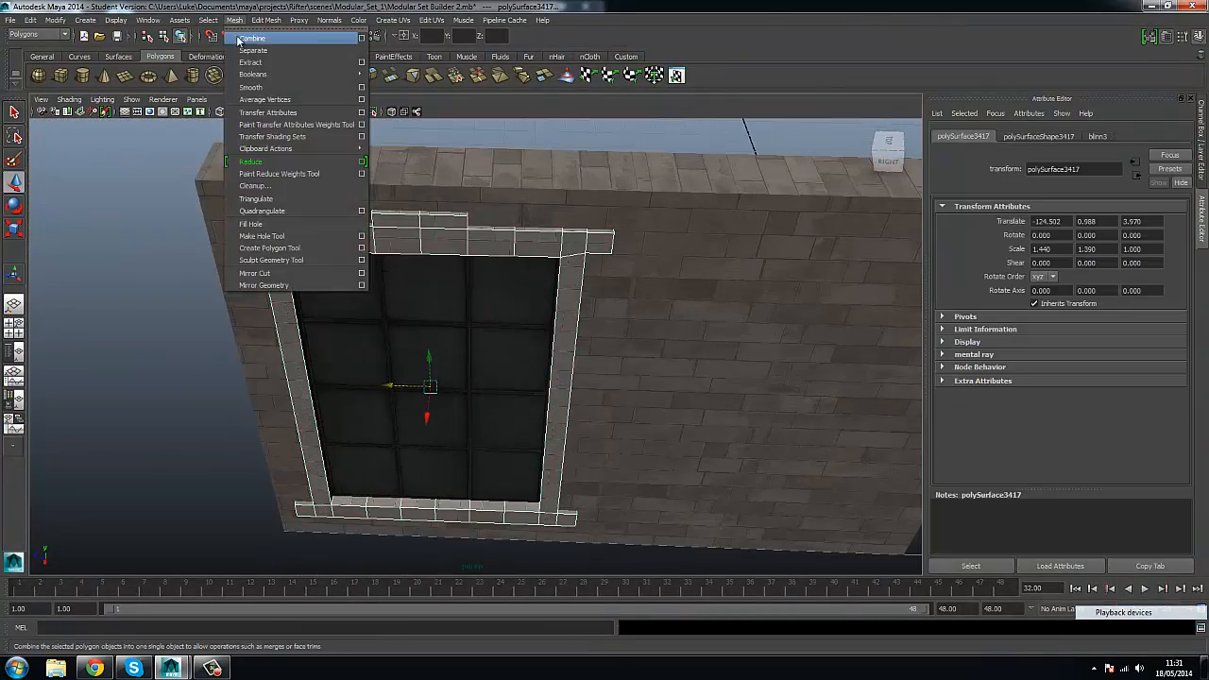
{"action": "left_click", "coordinate": [78, 138]}
Combine the window with its surrounding wall section into one mesh and center the pivot.
{"action": "scroll", "coordinate": [343, 227], "scroll_direction": "down", "scroll_amount": 4}
{"action": "left_click_drag", "start_coordinate": [343, 227], "coordinate": [546, 298], "text": "alt"}
{"action": "scroll", "coordinate": [354, 245], "scroll_direction": "up", "scroll_amount": 3}
{"action": "left_click", "coordinate": [545, 299]}
{"action": "left_click", "coordinate": [445, 236], "text": "shift"}
{"action": "left_click", "coordinate": [234, 19]}
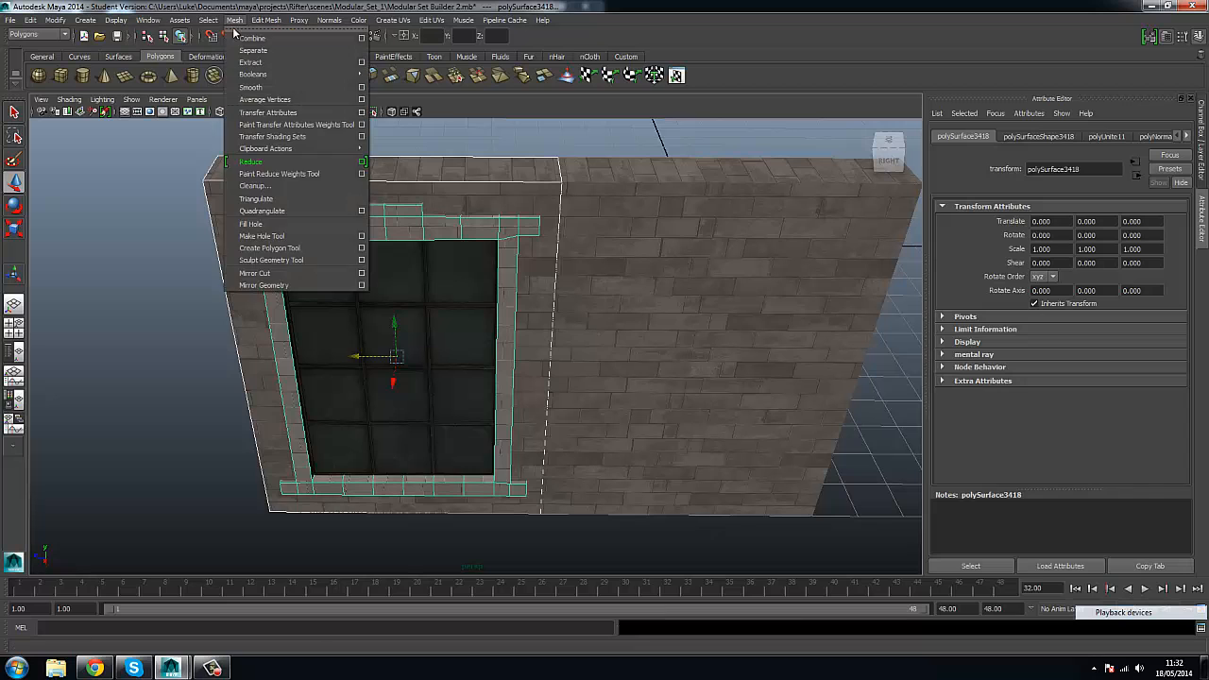
{"action": "left_click", "coordinate": [255, 35]}
{"action": "left_click", "coordinate": [55, 20]}
{"action": "left_click", "coordinate": [77, 138]}
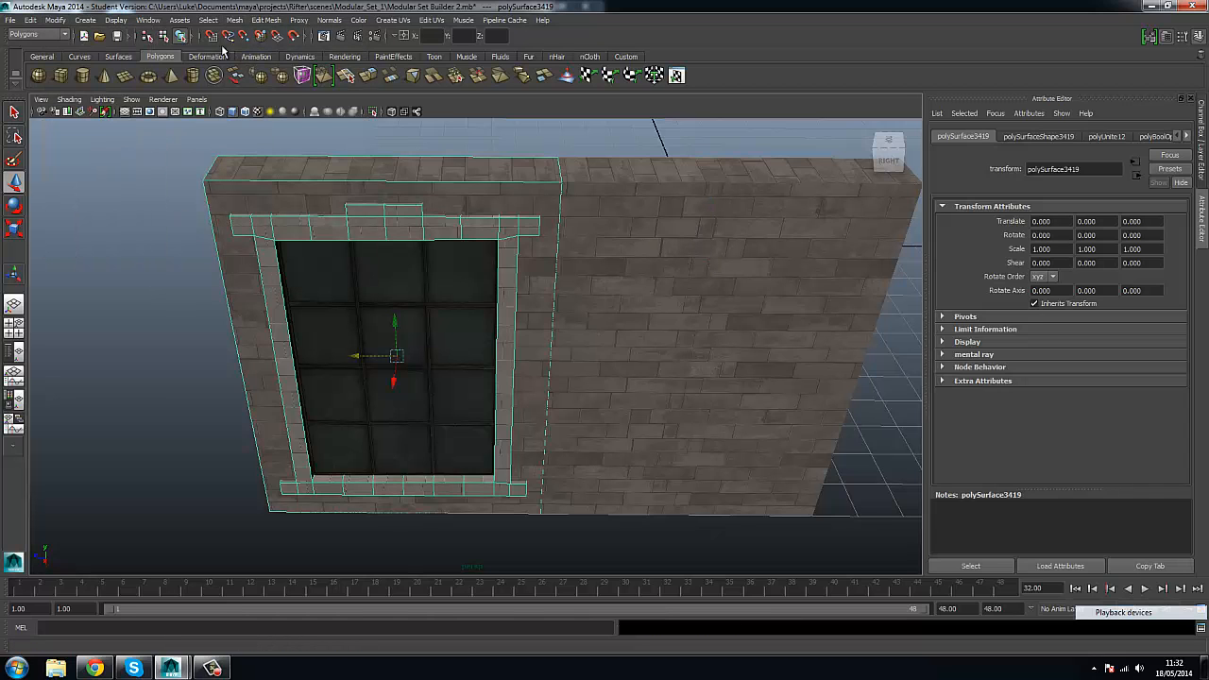
Move the window wall section to Translate Z -12 and place a duplicate of the plain wall section at Translate Z 9.
{"action": "left_click_drag", "start_coordinate": [391, 356], "coordinate": [343, 354]}
{"action": "key", "text": "ctrl+z"}
{"action": "scroll", "coordinate": [510, 378], "scroll_direction": "down", "scroll_amount": 4}
{"action": "middle_click_drag", "start_coordinate": [510, 378], "coordinate": [342, 391], "text": "alt"}
{"action": "left_click_drag", "start_coordinate": [214, 362], "coordinate": [622, 385]}
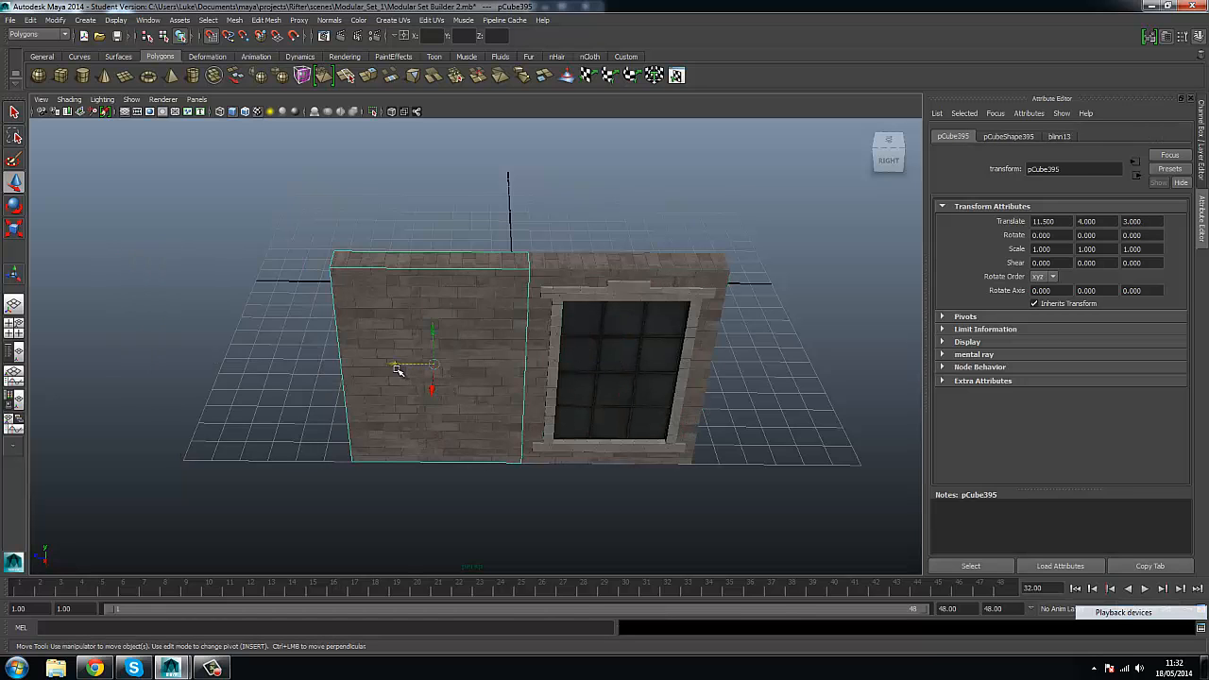
{"action": "left_click_drag", "start_coordinate": [393, 362], "coordinate": [250, 363]}
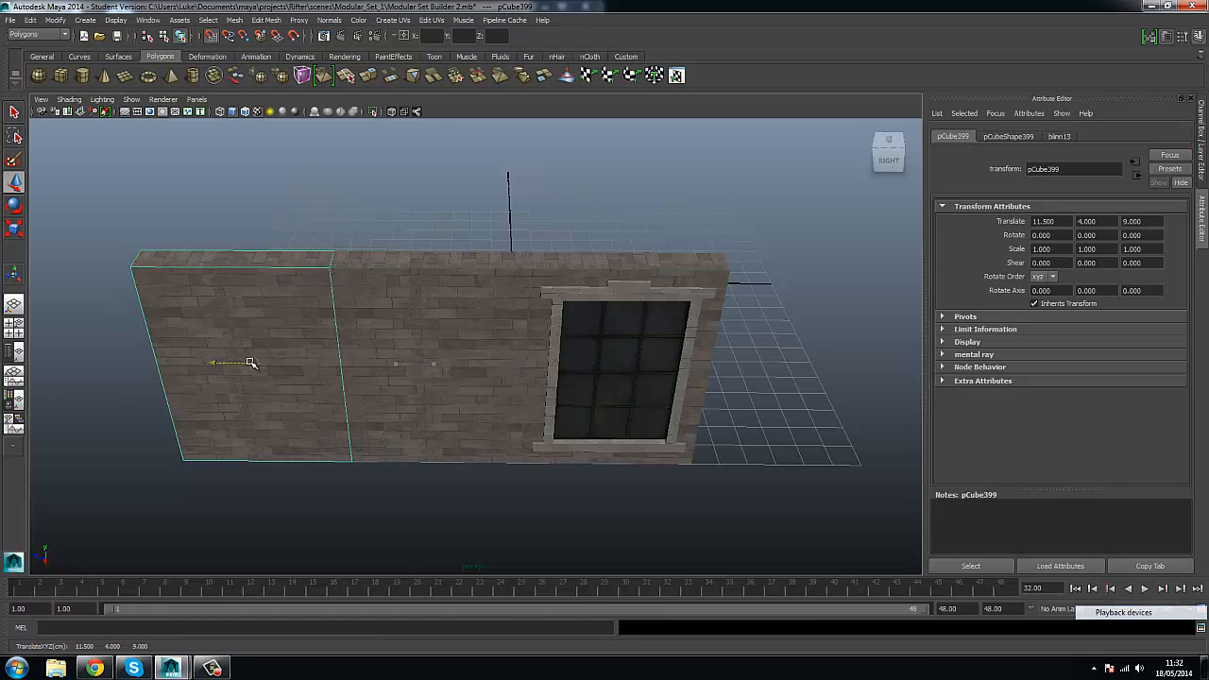
Delete the plain wall section next to the window and move the window section flush against the remaining plain section.
{"action": "left_click_drag", "start_coordinate": [619, 355], "coordinate": [615, 326], "text": "alt"}
{"action": "right_click_drag", "start_coordinate": [614, 327], "coordinate": [615, 384], "text": "alt"}
{"action": "left_click", "coordinate": [615, 383]}
{"action": "left_click_drag", "start_coordinate": [615, 383], "coordinate": [494, 381], "text": "alt"}
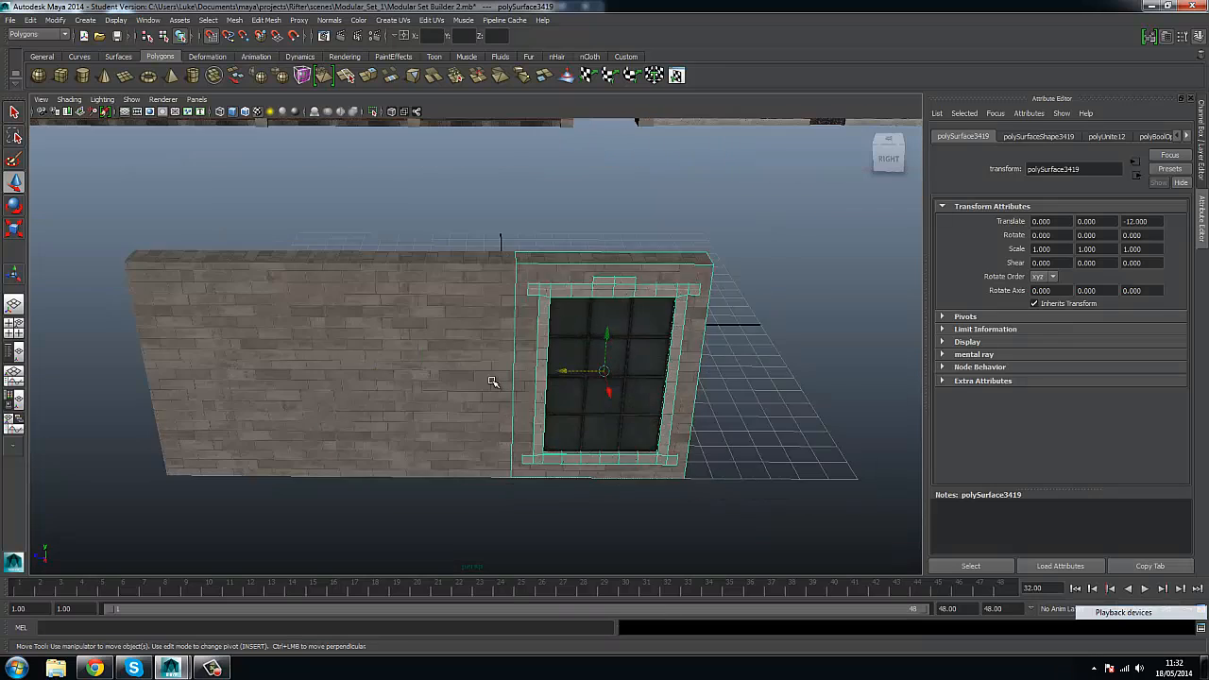
{"action": "left_click", "coordinate": [495, 380]}
{"action": "right_click_drag", "start_coordinate": [494, 381], "coordinate": [569, 374], "text": "alt"}
{"action": "key", "text": "Delete"}
{"action": "left_click", "coordinate": [631, 362]}
{"action": "left_click_drag", "start_coordinate": [620, 381], "coordinate": [383, 383]}
Duplicate the plain wall section and place the copy on the other side of the window section.
{"action": "left_click", "coordinate": [187, 375]}
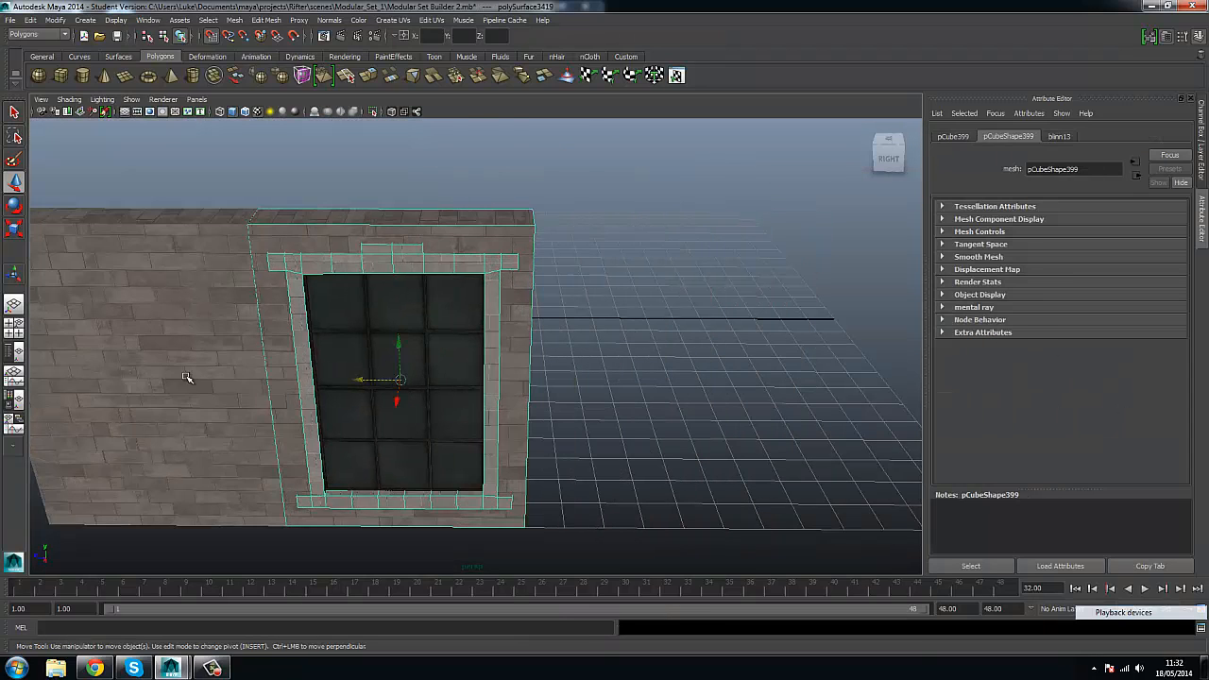
{"action": "key", "text": "Delete"}
{"action": "left_click", "coordinate": [119, 347]}
{"action": "left_click_drag", "start_coordinate": [108, 377], "coordinate": [637, 399]}
{"action": "scroll", "coordinate": [637, 399], "scroll_direction": "down", "scroll_amount": 3}
{"action": "middle_click_drag", "start_coordinate": [637, 399], "coordinate": [480, 393], "text": "alt"}
{"action": "scroll", "coordinate": [481, 393], "scroll_direction": "up", "scroll_amount": 2}
Try adding another plain wall copy at Translate Z -9 at the end of the wall.
{"action": "key", "text": "ctrl+d"}
{"action": "left_click_drag", "start_coordinate": [397, 372], "coordinate": [683, 382]}
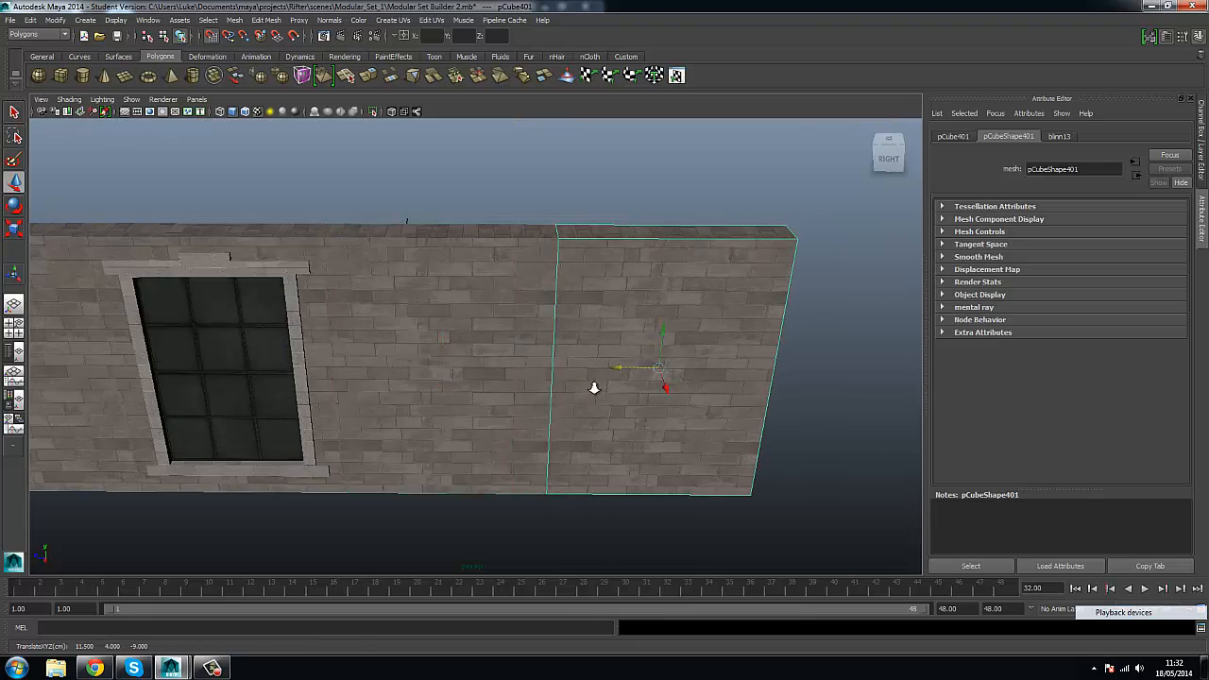
{"action": "scroll", "coordinate": [593, 388], "scroll_direction": "down", "scroll_amount": 3}
{"action": "middle_click_drag", "start_coordinate": [593, 388], "coordinate": [724, 396], "text": "alt"}
{"action": "key", "text": "Delete"}
Duplicate the window section and place the copy beyond the plain wall section.
{"action": "scroll", "coordinate": [526, 351], "scroll_direction": "up", "scroll_amount": 4}
{"action": "left_click_drag", "start_coordinate": [542, 359], "coordinate": [441, 404], "text": "alt"}
{"action": "scroll", "coordinate": [523, 362], "scroll_direction": "down", "scroll_amount": 3}
{"action": "left_click", "coordinate": [362, 369]}
{"action": "middle_click_drag", "start_coordinate": [362, 369], "coordinate": [179, 376], "text": "alt"}
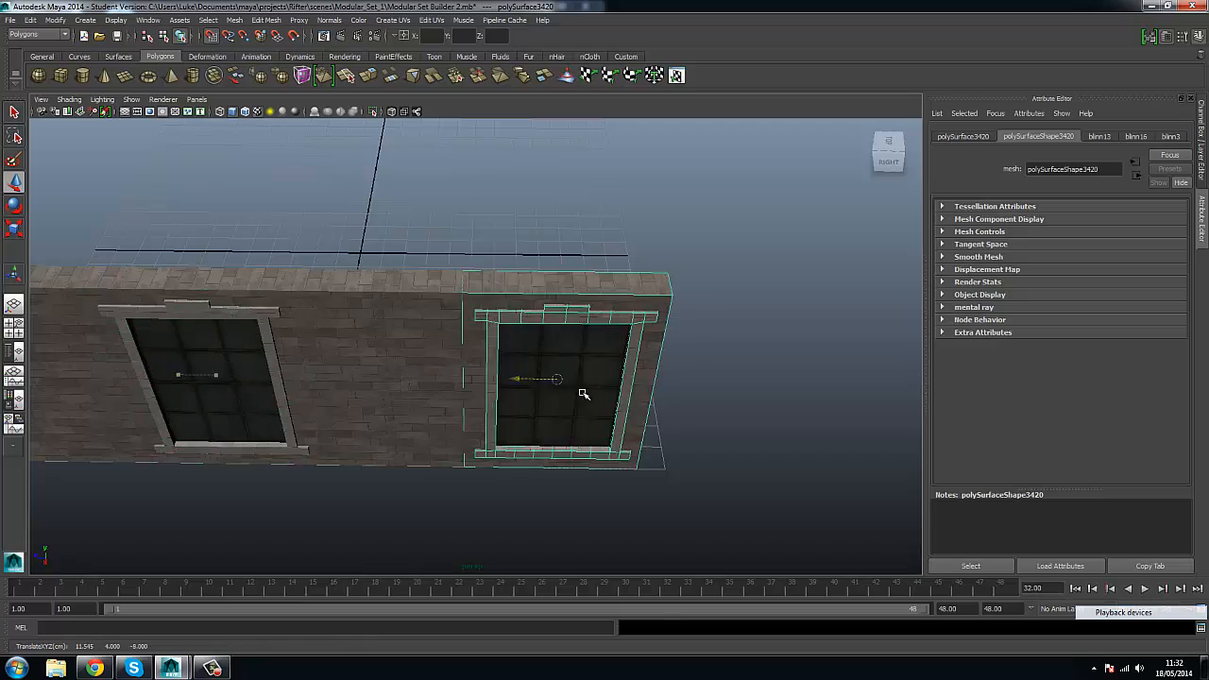
{"action": "left_click_drag", "start_coordinate": [583, 393], "coordinate": [612, 394]}
Duplicate the plain wall section and place the copy at the far end, beside the second window section.
{"action": "scroll", "coordinate": [557, 396], "scroll_direction": "down", "scroll_amount": 2}
{"action": "left_click_drag", "start_coordinate": [499, 400], "coordinate": [402, 404], "text": "alt"}
{"action": "left_click", "coordinate": [156, 378]}
{"action": "key", "text": "ctrl+d"}
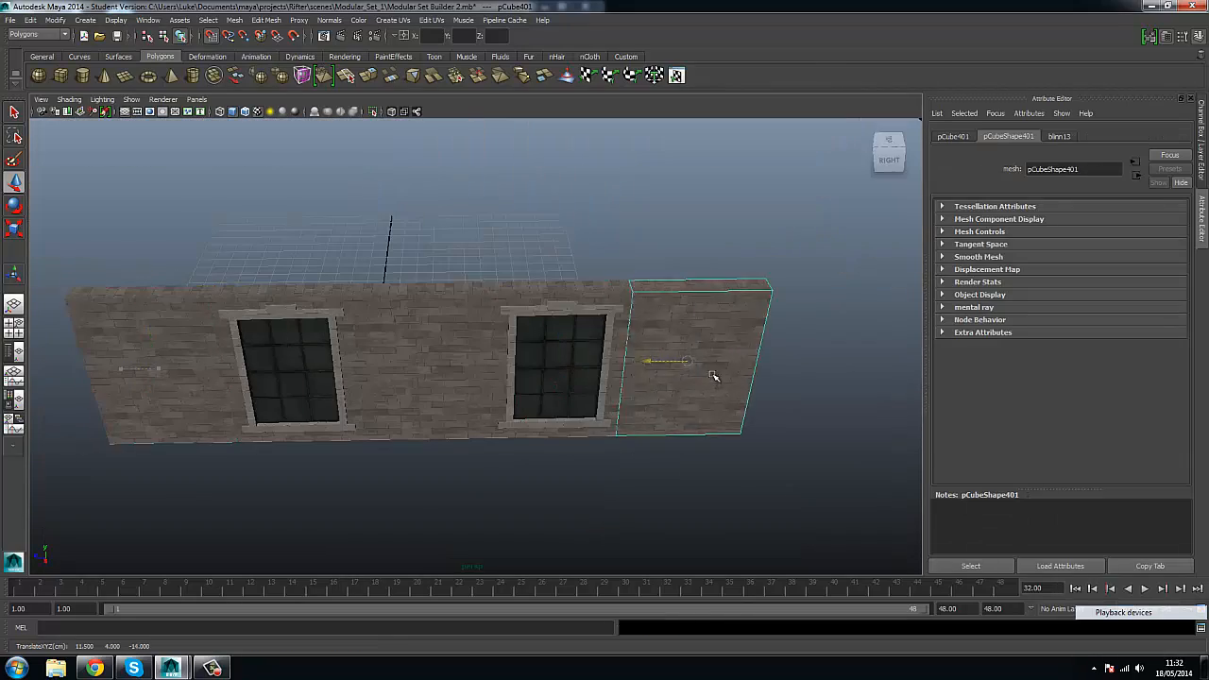
{"action": "left_click", "coordinate": [633, 547]}
Create a door-sized polygon cube behind the middle wall section, about four grid cells wide and one deep.
{"action": "left_click_drag", "start_coordinate": [425, 501], "coordinate": [416, 434], "text": "alt"}
{"action": "scroll", "coordinate": [416, 434], "scroll_direction": "up", "scroll_amount": 4}
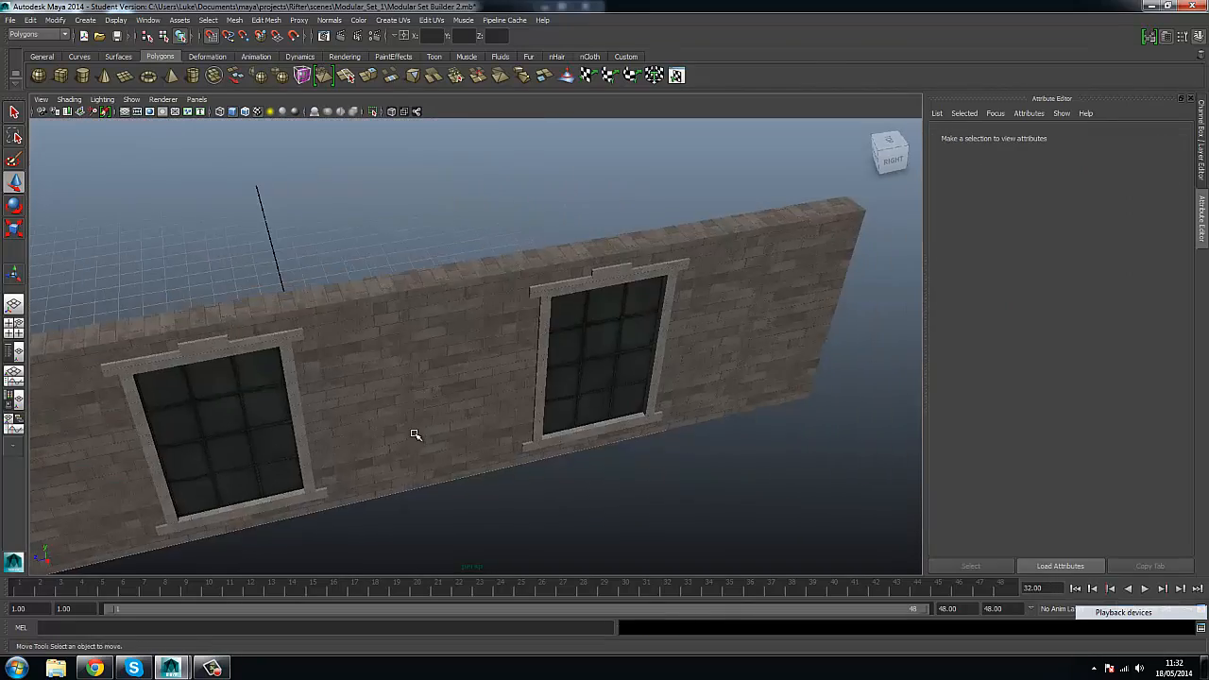
{"action": "middle_click_drag", "start_coordinate": [416, 434], "coordinate": [553, 404], "text": "alt"}
{"action": "left_click", "coordinate": [553, 404]}
{"action": "left_click_drag", "start_coordinate": [554, 405], "coordinate": [220, 154], "text": "alt"}
{"action": "left_click", "coordinate": [61, 77]}
{"action": "left_click_drag", "start_coordinate": [236, 227], "coordinate": [825, 384], "text": "alt"}
{"action": "left_click_drag", "start_coordinate": [519, 415], "coordinate": [487, 366], "text": "alt"}
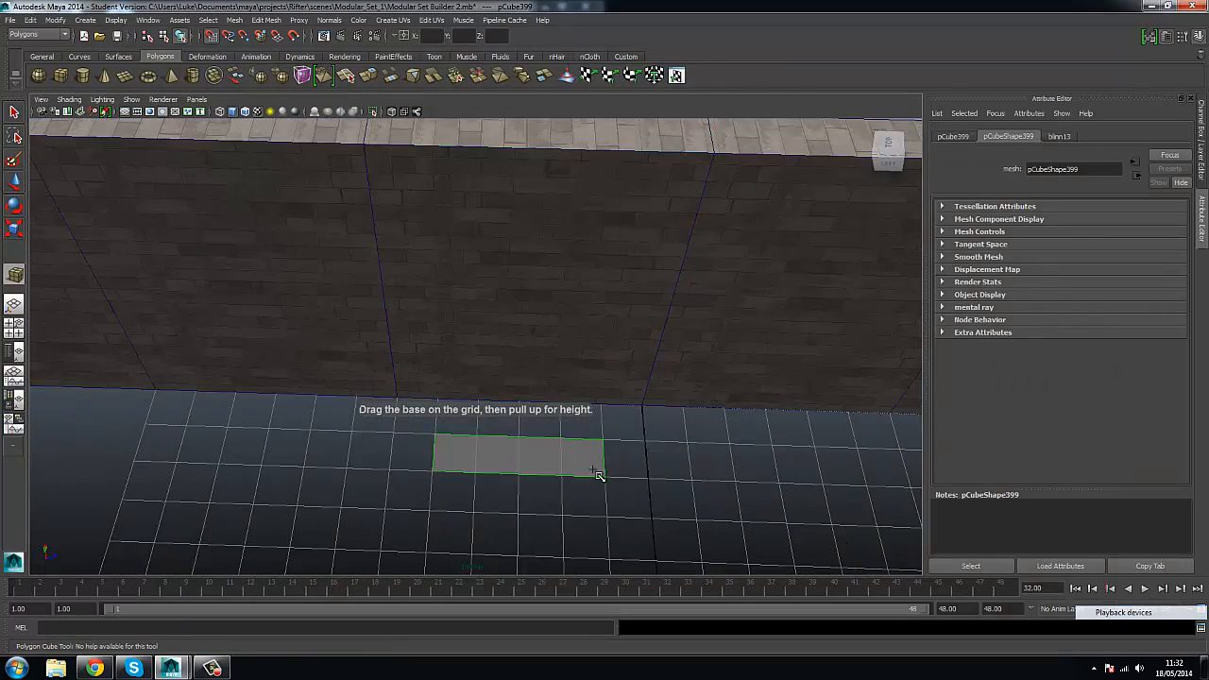
{"action": "left_click_drag", "start_coordinate": [594, 469], "coordinate": [596, 470]}
{"action": "left_click_drag", "start_coordinate": [585, 558], "coordinate": [557, 496], "text": "alt"}
{"action": "left_click_drag", "start_coordinate": [545, 233], "coordinate": [545, 189]}
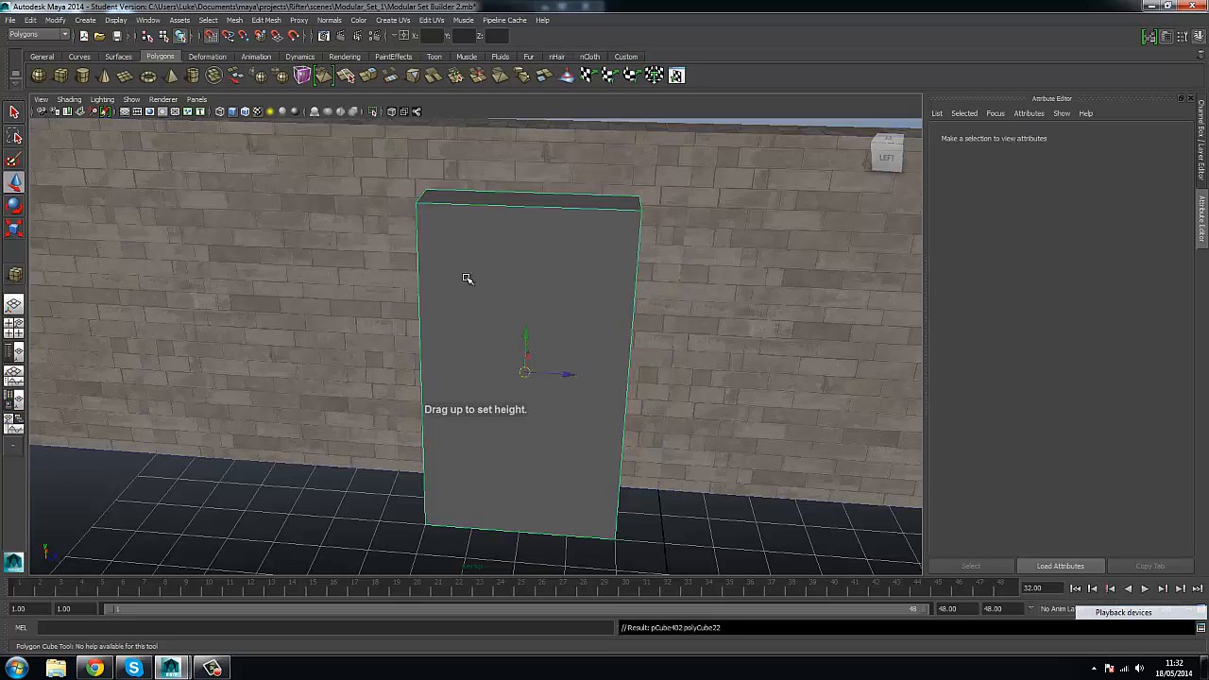
Position the cube through the middle wall section and subtract it with Boolean Difference to cut a doorway.
{"action": "left_click_drag", "start_coordinate": [467, 278], "coordinate": [475, 334], "text": "alt"}
{"action": "left_click_drag", "start_coordinate": [369, 338], "coordinate": [498, 305], "text": "alt"}
{"action": "left_click", "coordinate": [506, 270]}
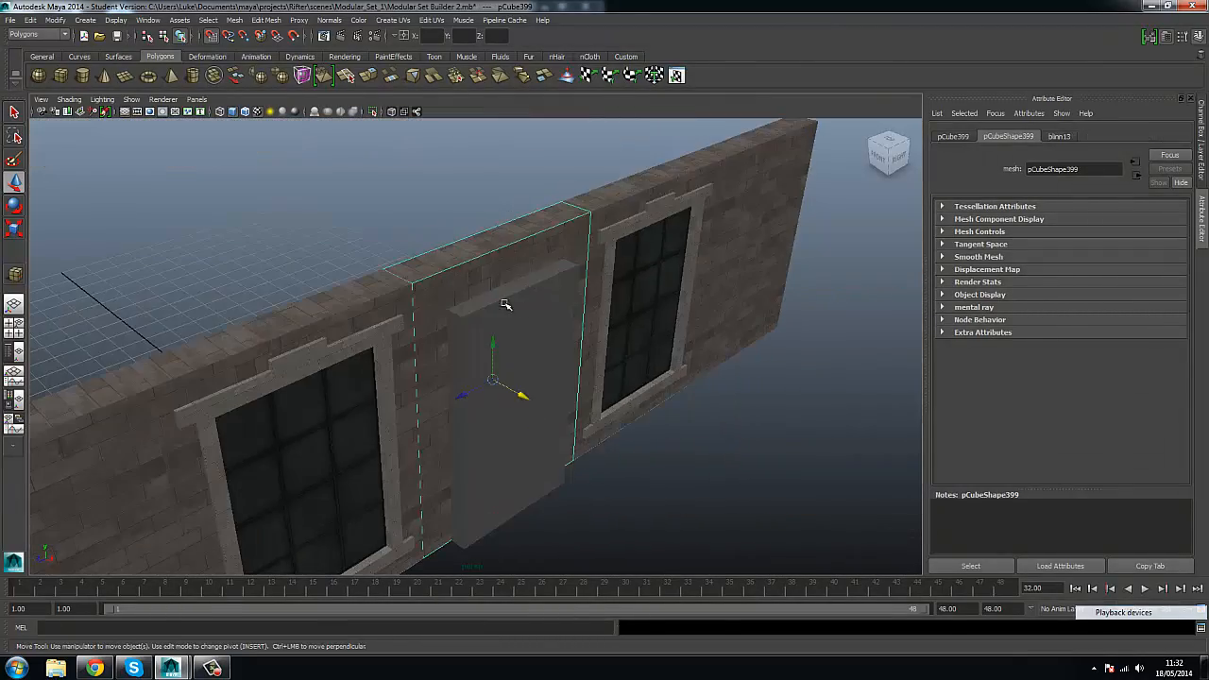
{"action": "left_click", "coordinate": [502, 302], "text": "shift"}
{"action": "left_click_drag", "start_coordinate": [503, 303], "coordinate": [521, 340], "text": "alt"}
{"action": "scroll", "coordinate": [521, 340], "scroll_direction": "up", "scroll_amount": 2}
{"action": "left_click", "coordinate": [234, 19]}
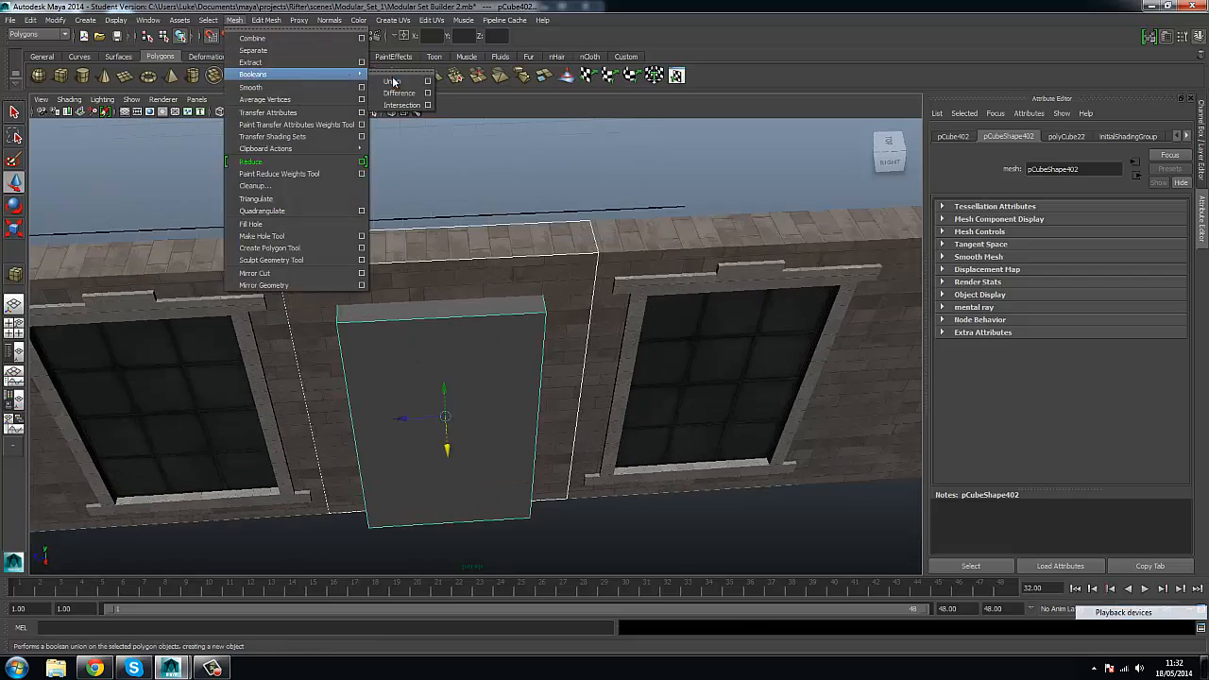
{"action": "left_click", "coordinate": [399, 93]}
{"action": "left_click", "coordinate": [437, 183]}
Duplicate the double door from the separate group of module pieces and move the copy into the doorway at Translate Z -3.
{"action": "scroll", "coordinate": [478, 297], "scroll_direction": "down", "scroll_amount": 4}
{"action": "left_click_drag", "start_coordinate": [478, 297], "coordinate": [334, 281], "text": "alt"}
{"action": "scroll", "coordinate": [319, 303], "scroll_direction": "up", "scroll_amount": 1}
{"action": "scroll", "coordinate": [459, 324], "scroll_direction": "down", "scroll_amount": 6}
{"action": "middle_click_drag", "start_coordinate": [459, 324], "coordinate": [527, 378], "text": "alt"}
{"action": "left_click_drag", "start_coordinate": [526, 378], "coordinate": [394, 337], "text": "alt"}
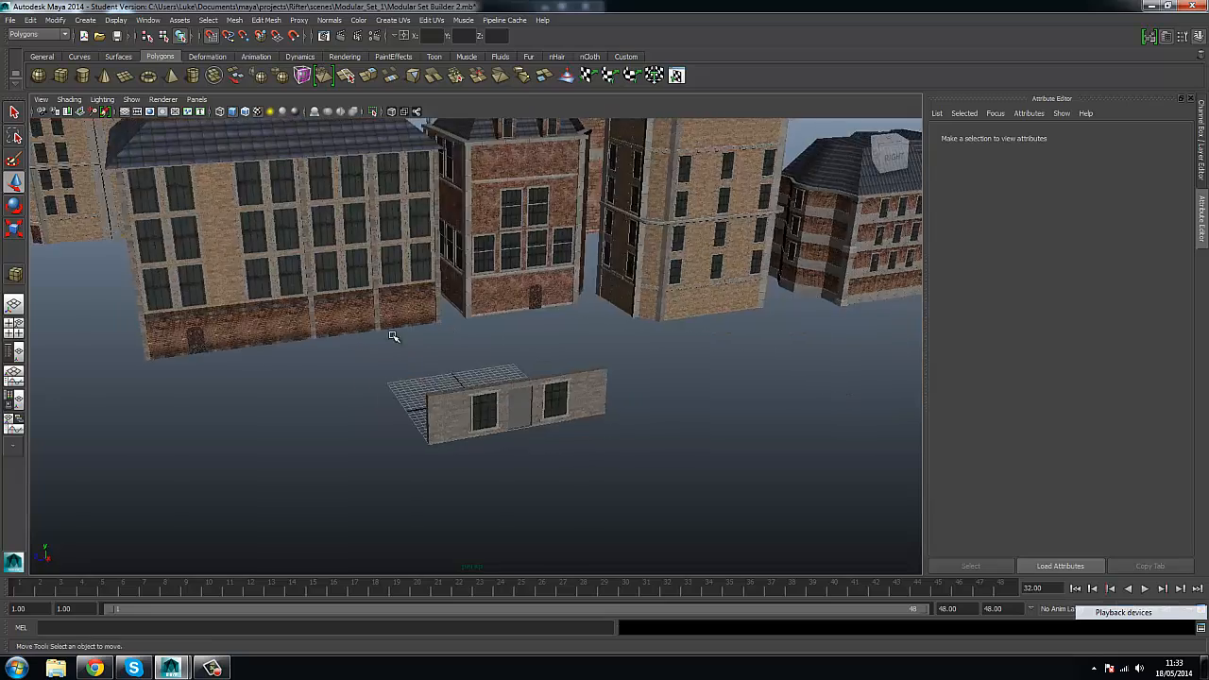
{"action": "middle_click_drag", "start_coordinate": [393, 336], "coordinate": [459, 262], "text": "alt"}
{"action": "scroll", "coordinate": [460, 262], "scroll_direction": "up", "scroll_amount": 6}
{"action": "left_click_drag", "start_coordinate": [459, 262], "coordinate": [497, 267], "text": "alt"}
{"action": "left_click", "coordinate": [518, 264]}
{"action": "scroll", "coordinate": [656, 311], "scroll_direction": "down", "scroll_amount": 6}
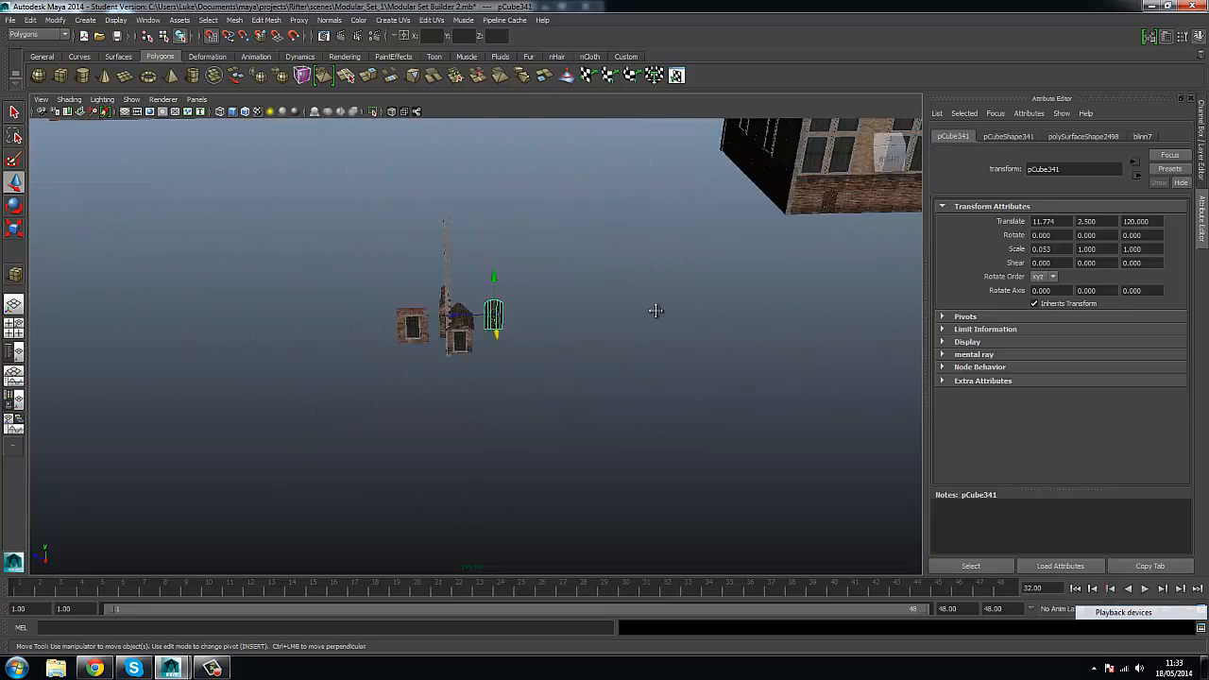
{"action": "middle_click_drag", "start_coordinate": [656, 311], "coordinate": [242, 326], "text": "alt"}
{"action": "scroll", "coordinate": [242, 326], "scroll_direction": "down", "scroll_amount": 3}
{"action": "key", "text": "ctrl+d"}
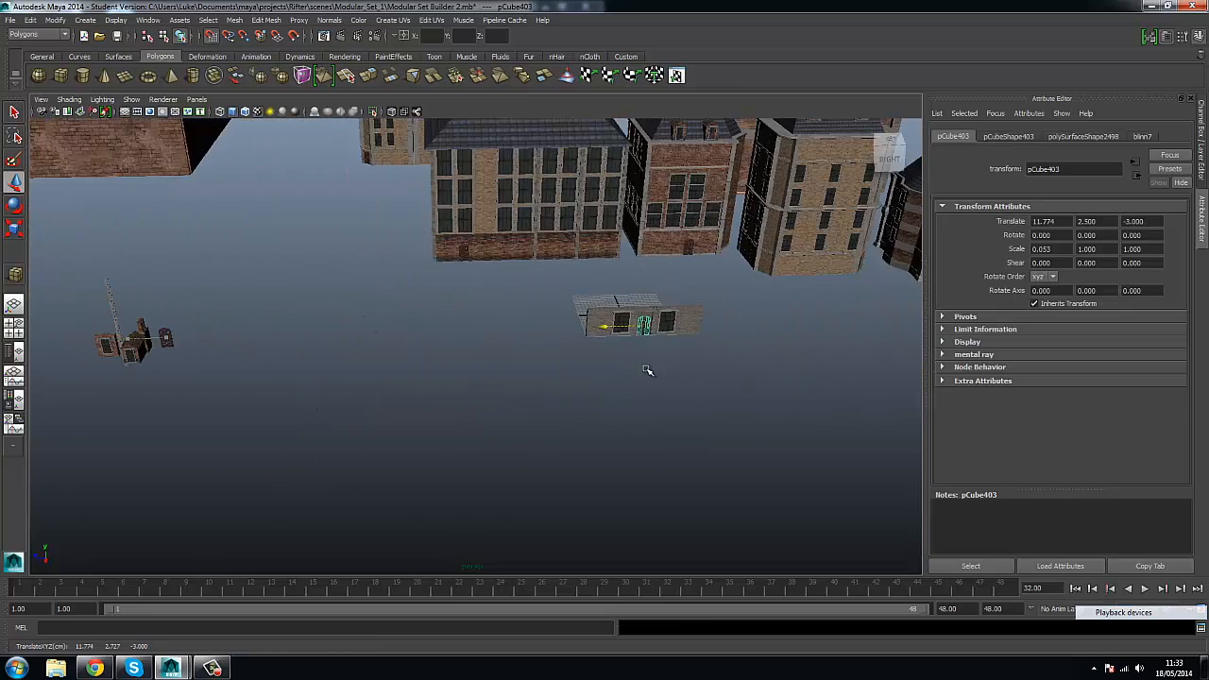
Scale the door copy to 1.336 in Z and 1.376 in Y to enlarge it toward the doorway's edges.
{"action": "key", "text": "f"}
{"action": "key", "text": "Delete"}
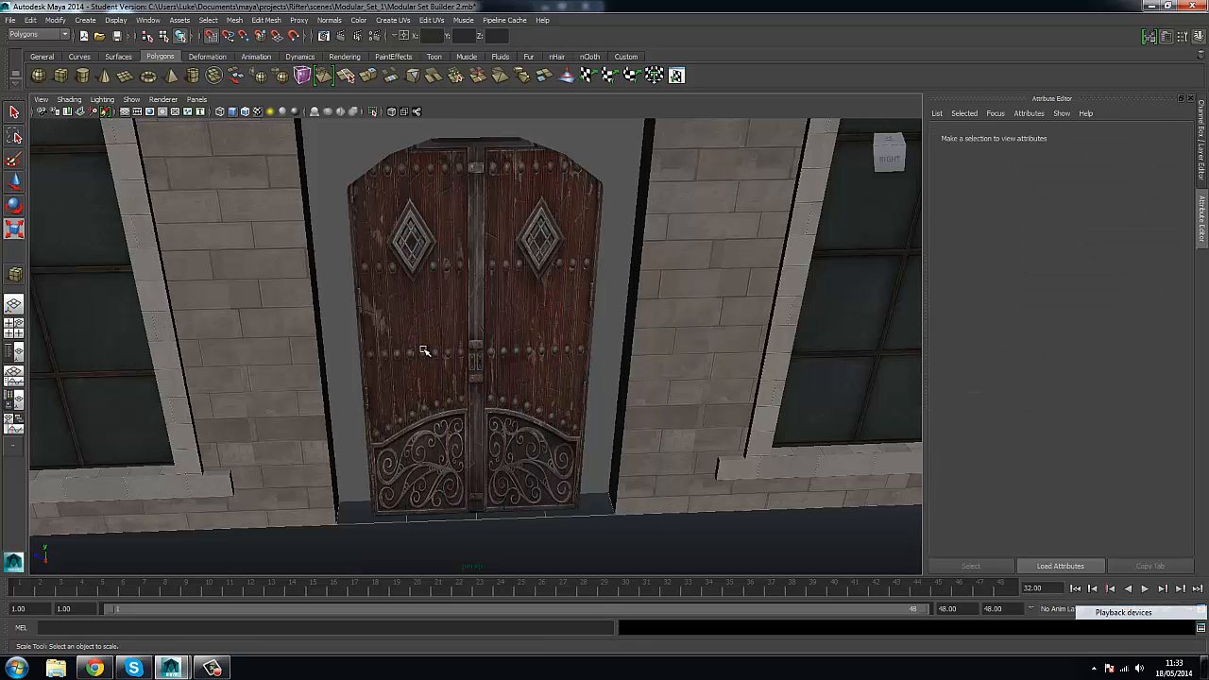
{"action": "left_click", "coordinate": [421, 348]}
{"action": "left_click_drag", "start_coordinate": [419, 347], "coordinate": [399, 348]}
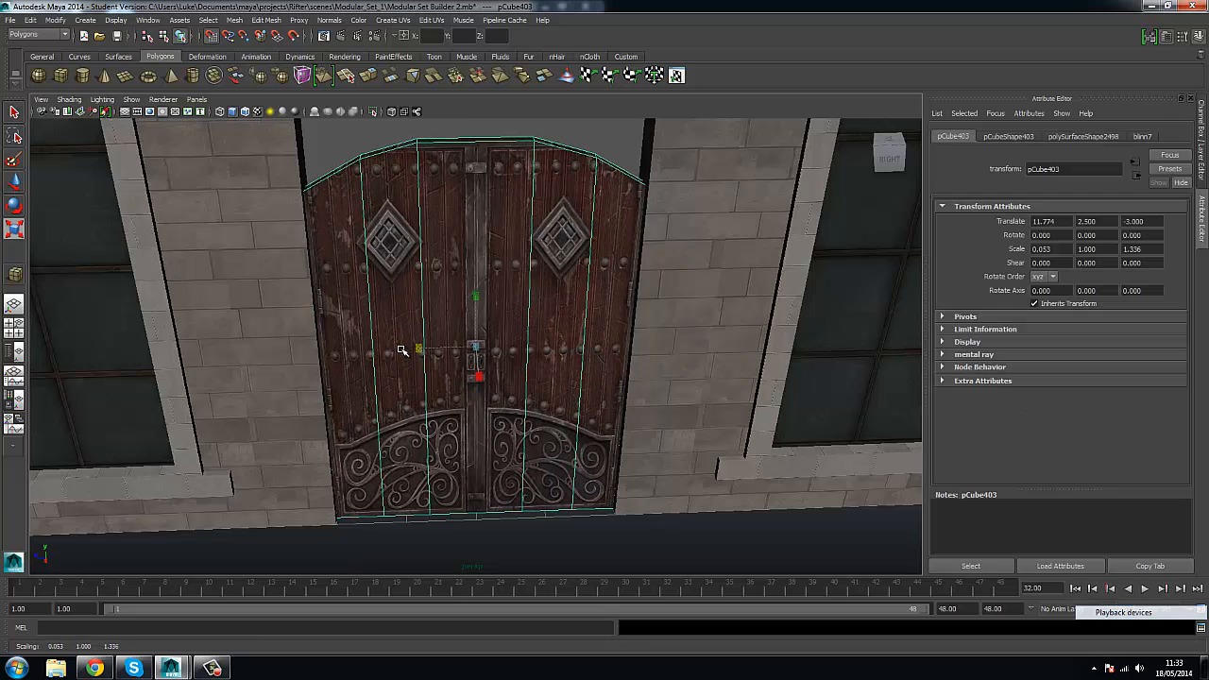
{"action": "scroll", "coordinate": [416, 342], "scroll_direction": "down", "scroll_amount": 3}
{"action": "left_click_drag", "start_coordinate": [476, 296], "coordinate": [478, 278]}
{"action": "scroll", "coordinate": [480, 289], "scroll_direction": "down", "scroll_amount": 3}
Raise the door to Translate Y 3.663 and scale it to 1.441 in Y and 1.567 in Z.
{"action": "key", "text": "w"}
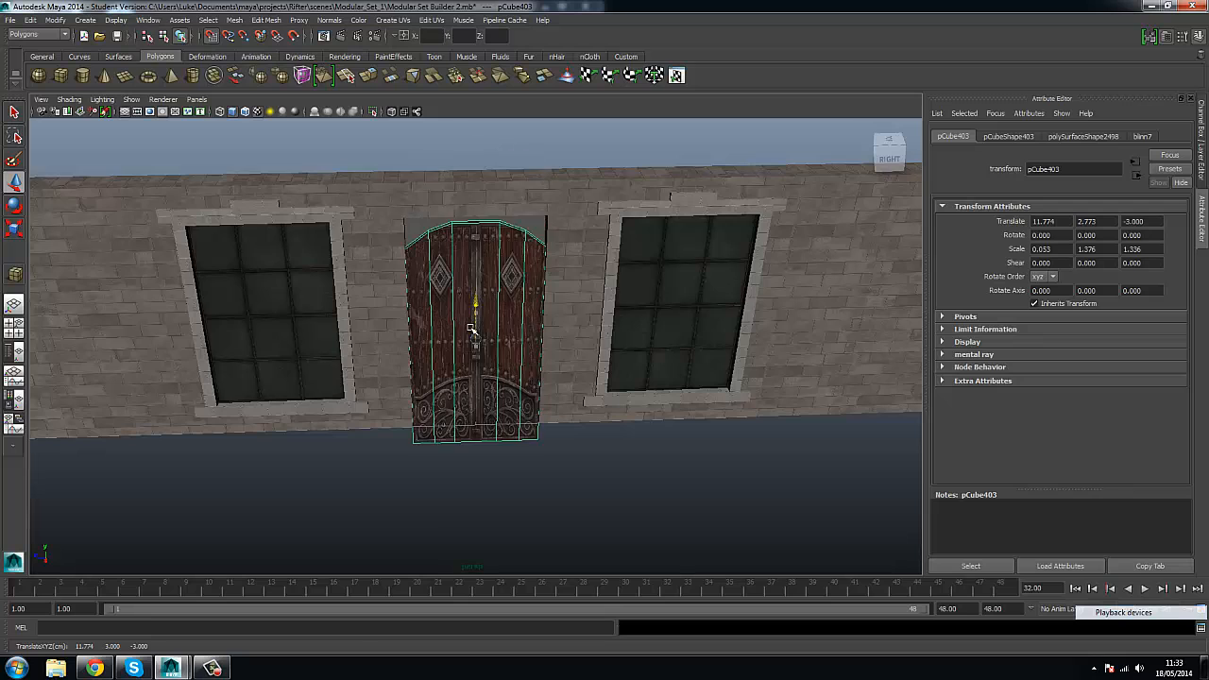
{"action": "left_click_drag", "start_coordinate": [471, 330], "coordinate": [483, 302], "text": "alt"}
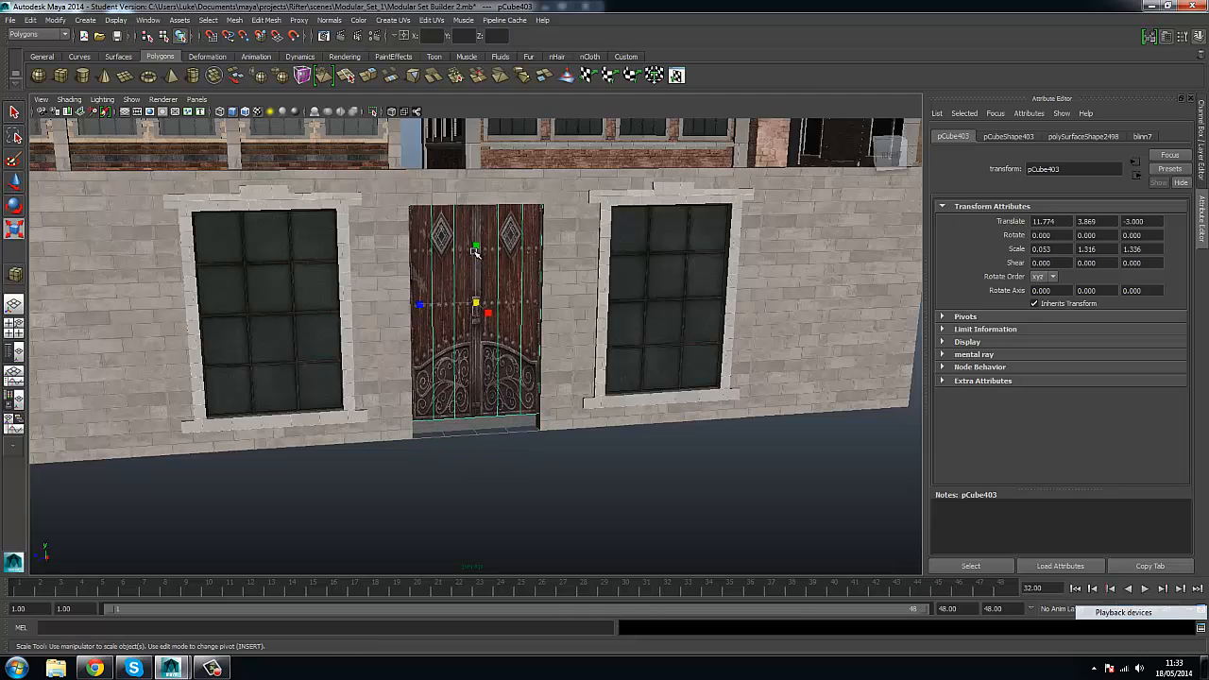
{"action": "scroll", "coordinate": [480, 268], "scroll_direction": "up", "scroll_amount": 4}
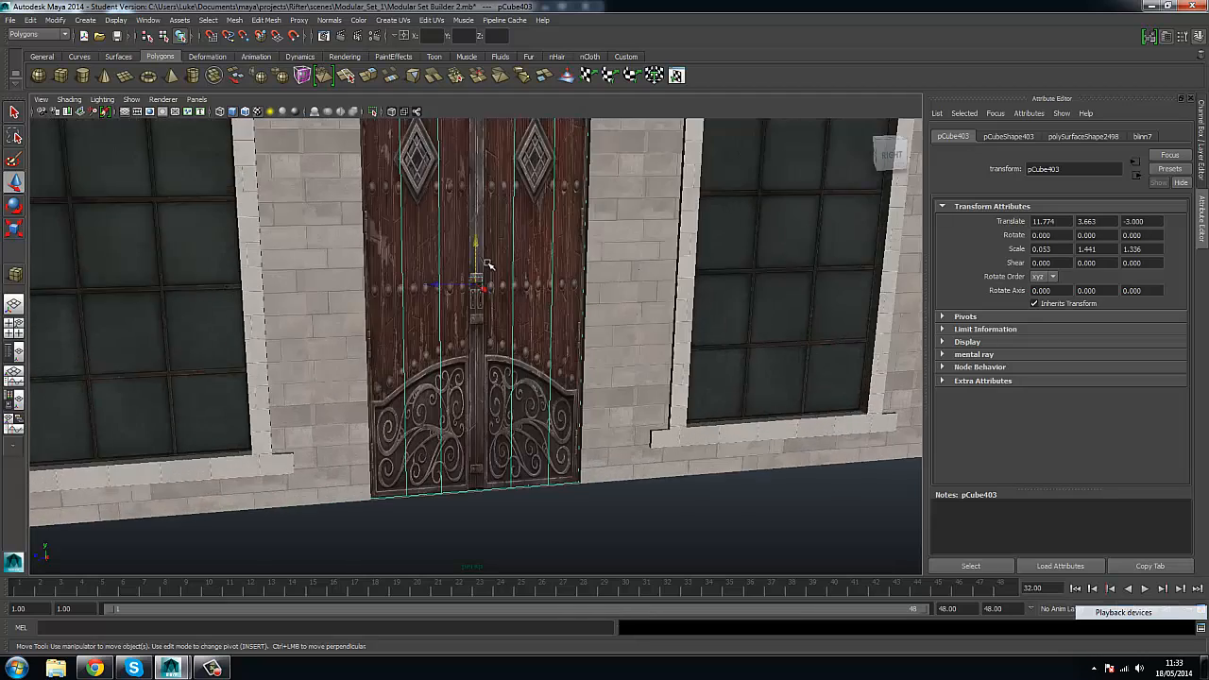
{"action": "left_click_drag", "start_coordinate": [485, 264], "coordinate": [461, 302], "text": "alt"}
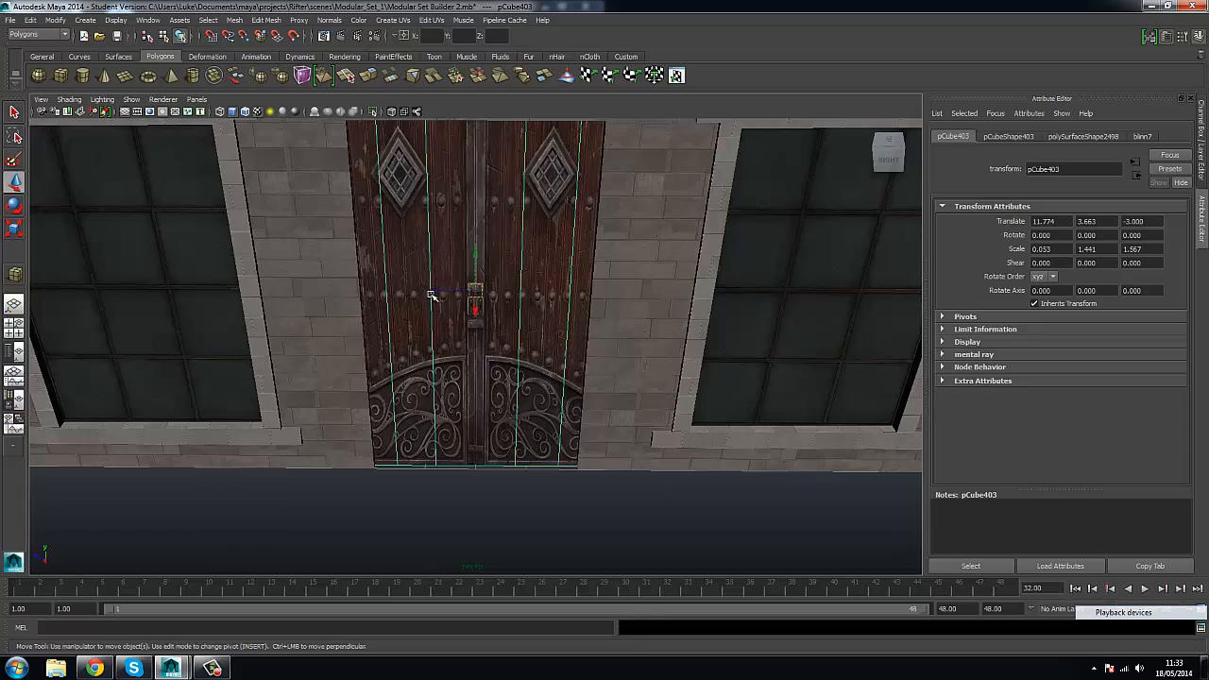
{"action": "left_click", "coordinate": [518, 491]}
Examine the fit of the door in the doorway and the surrounding wall section from several angles.
{"action": "scroll", "coordinate": [521, 463], "scroll_direction": "down", "scroll_amount": 3}
{"action": "left_click_drag", "start_coordinate": [520, 473], "coordinate": [576, 262], "text": "alt"}
{"action": "scroll", "coordinate": [581, 221], "scroll_direction": "up", "scroll_amount": 3}
{"action": "middle_click_drag", "start_coordinate": [575, 262], "coordinate": [595, 344], "text": "alt"}
{"action": "scroll", "coordinate": [595, 344], "scroll_direction": "up", "scroll_amount": 3}
{"action": "left_click", "coordinate": [605, 286]}
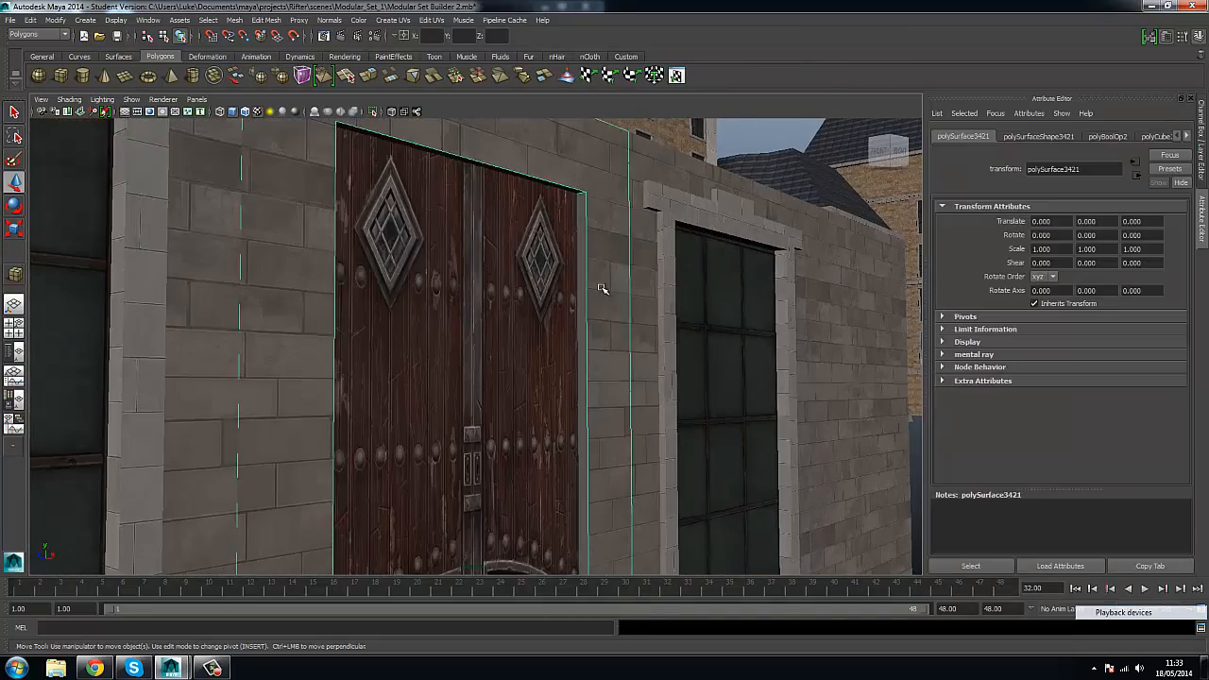
{"action": "key", "text": "f"}
{"action": "scroll", "coordinate": [536, 307], "scroll_direction": "down", "scroll_amount": 5}
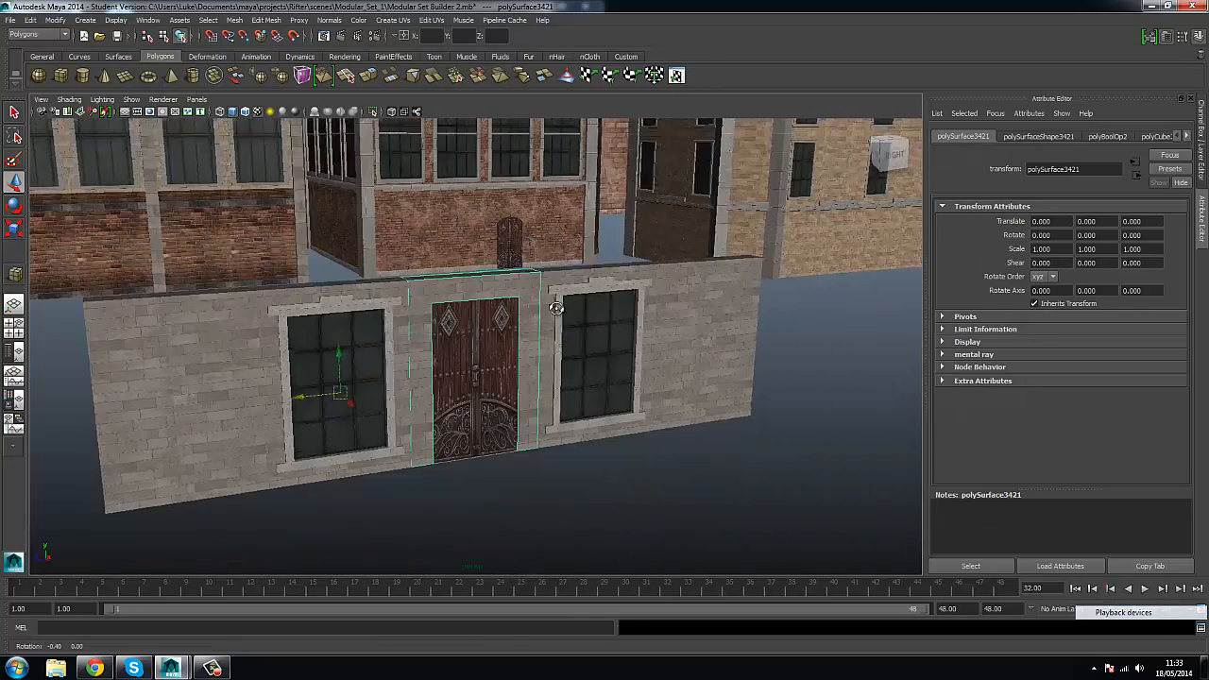
Shift the door to Translate Z -3.033, set its Y scale to 1.429 and adjust its height in the doorway.
{"action": "left_click_drag", "start_coordinate": [561, 306], "coordinate": [492, 307], "text": "alt"}
{"action": "scroll", "coordinate": [492, 305], "scroll_direction": "up", "scroll_amount": 5}
{"action": "left_click", "coordinate": [493, 304]}
{"action": "scroll", "coordinate": [493, 305], "scroll_direction": "up", "scroll_amount": 2}
{"action": "middle_click_drag", "start_coordinate": [493, 304], "coordinate": [480, 305], "text": "alt"}
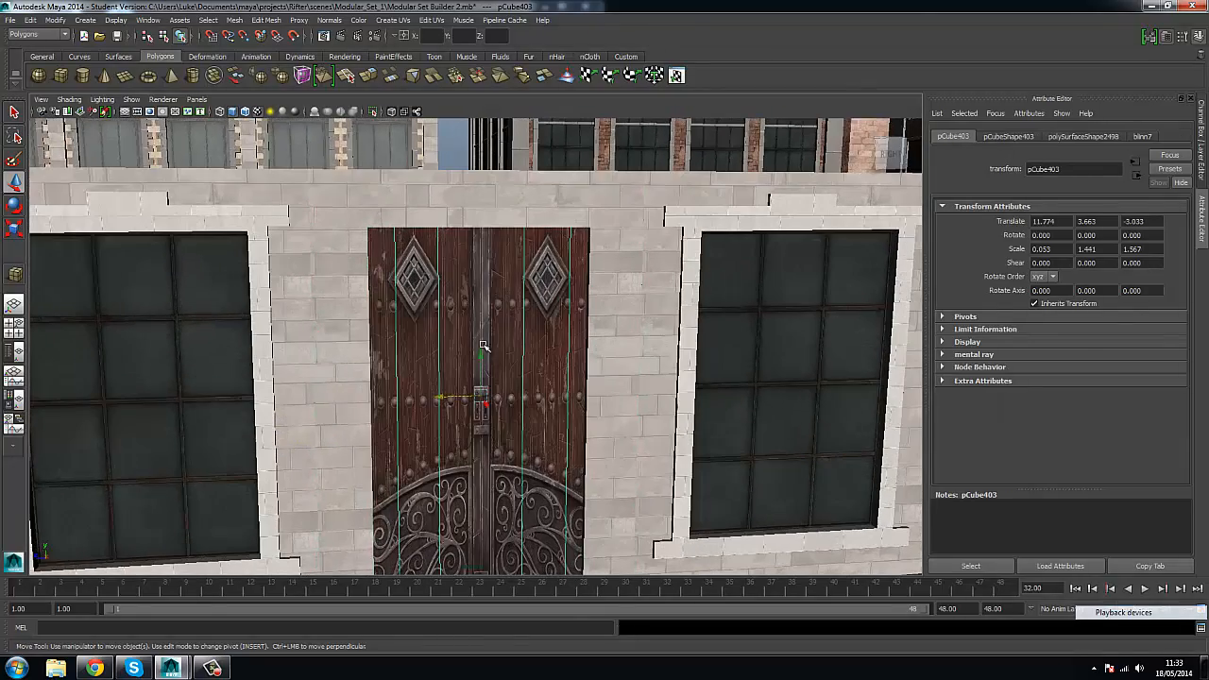
{"action": "scroll", "coordinate": [480, 306], "scroll_direction": "down", "scroll_amount": 2}
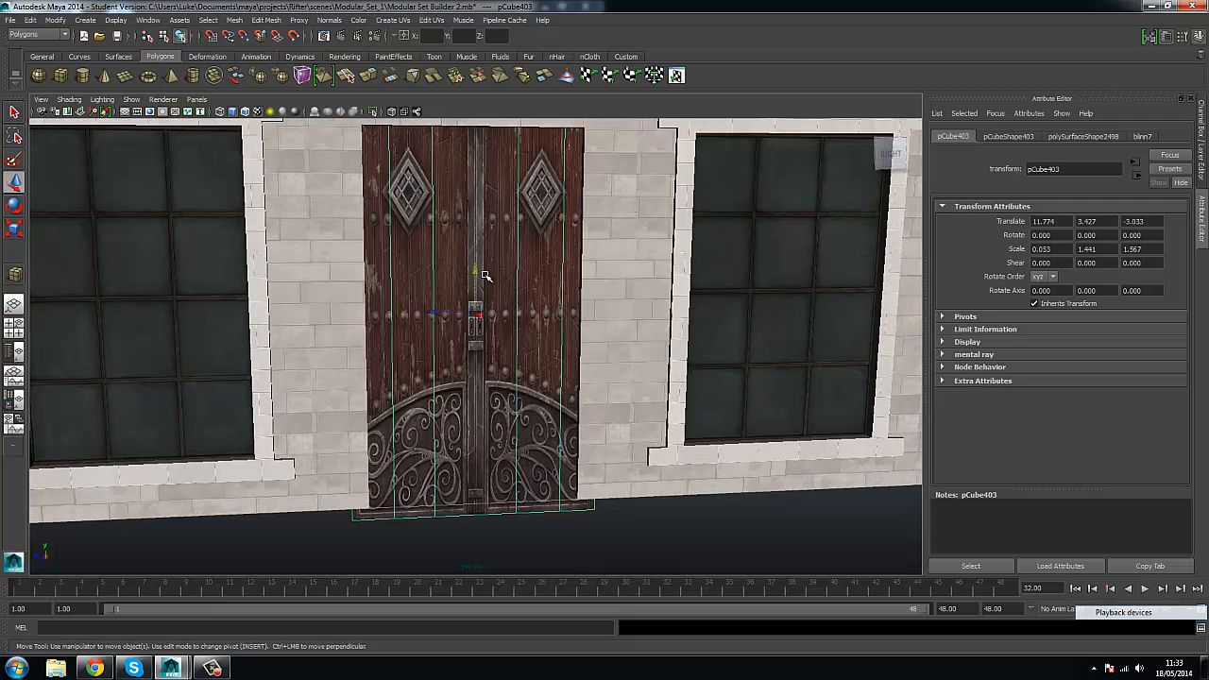
{"action": "key", "text": "r"}
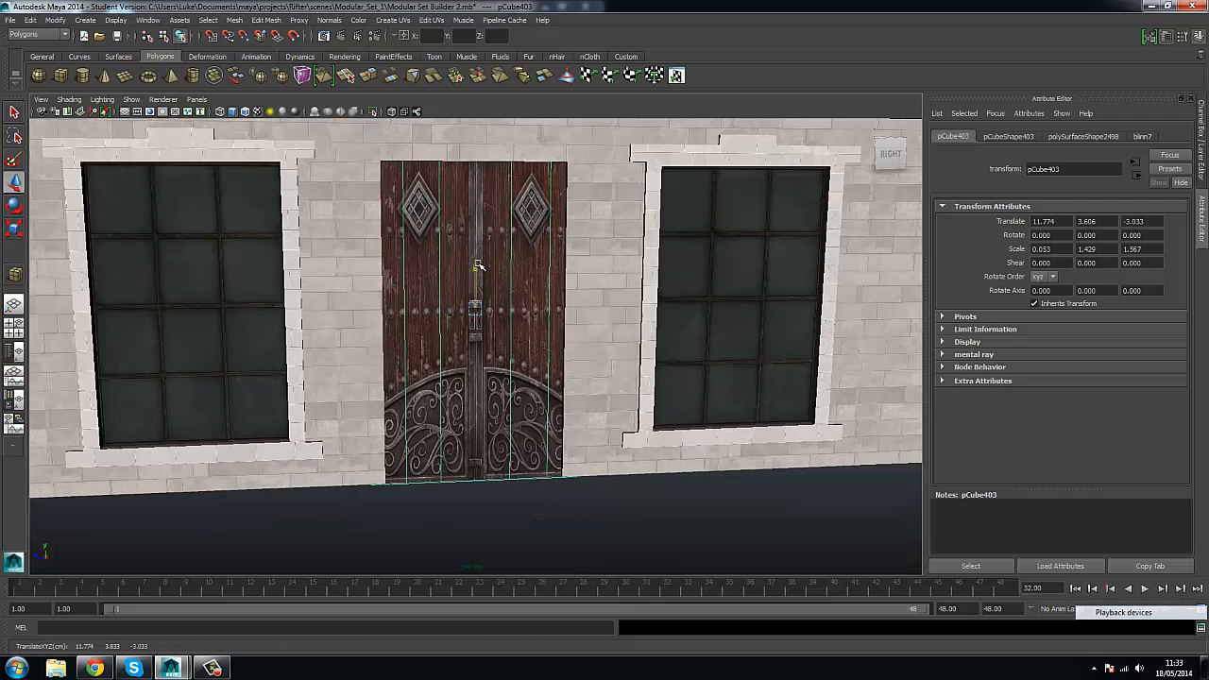
Undo the door's last height change and widen the door to a Z scale of 1.666.
{"action": "key", "text": "ctrl+z"}
{"action": "left_click", "coordinate": [505, 367]}
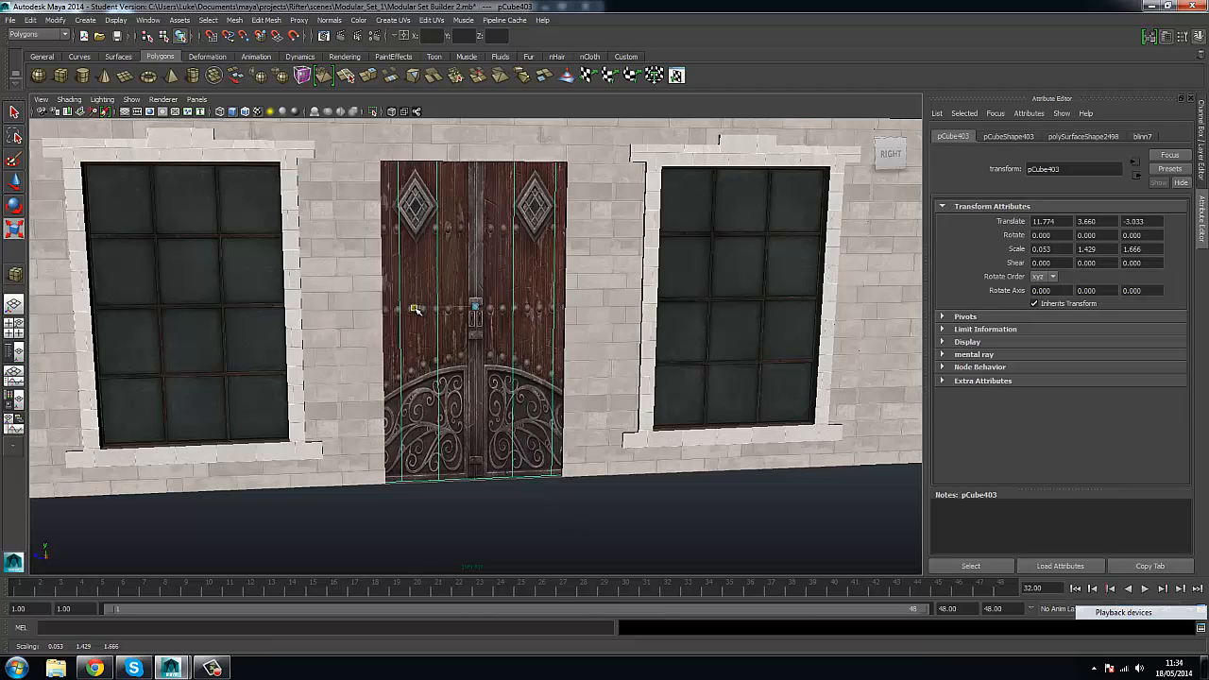
{"action": "left_click", "coordinate": [524, 490]}
{"action": "scroll", "coordinate": [545, 394], "scroll_direction": "down", "scroll_amount": 3}
{"action": "left_click_drag", "start_coordinate": [545, 394], "coordinate": [388, 376], "text": "alt"}
{"action": "scroll", "coordinate": [583, 424], "scroll_direction": "up", "scroll_amount": 3}
{"action": "left_click", "coordinate": [348, 173]}
Create a polygon cube post about 0.87 wide, 7.19 high and 0.24 deep along one side of the door.
{"action": "scroll", "coordinate": [422, 470], "scroll_direction": "up", "scroll_amount": 3}
{"action": "left_click", "coordinate": [422, 469]}
{"action": "left_click_drag", "start_coordinate": [421, 469], "coordinate": [359, 345], "text": "alt"}
{"action": "left_click", "coordinate": [60, 76]}
{"action": "left_click_drag", "start_coordinate": [434, 283], "coordinate": [424, 482], "text": "alt"}
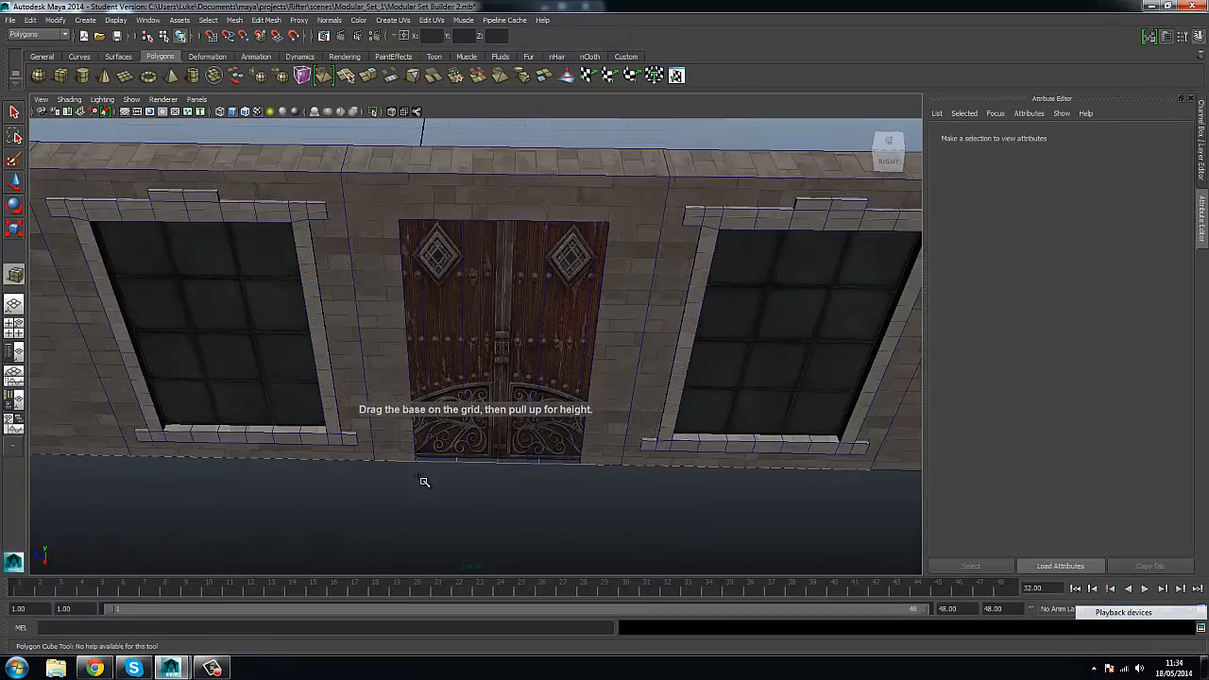
{"action": "left_click_drag", "start_coordinate": [438, 204], "coordinate": [438, 202]}
{"action": "left_click_drag", "start_coordinate": [467, 248], "coordinate": [378, 359], "text": "alt"}
{"action": "key", "text": "w"}
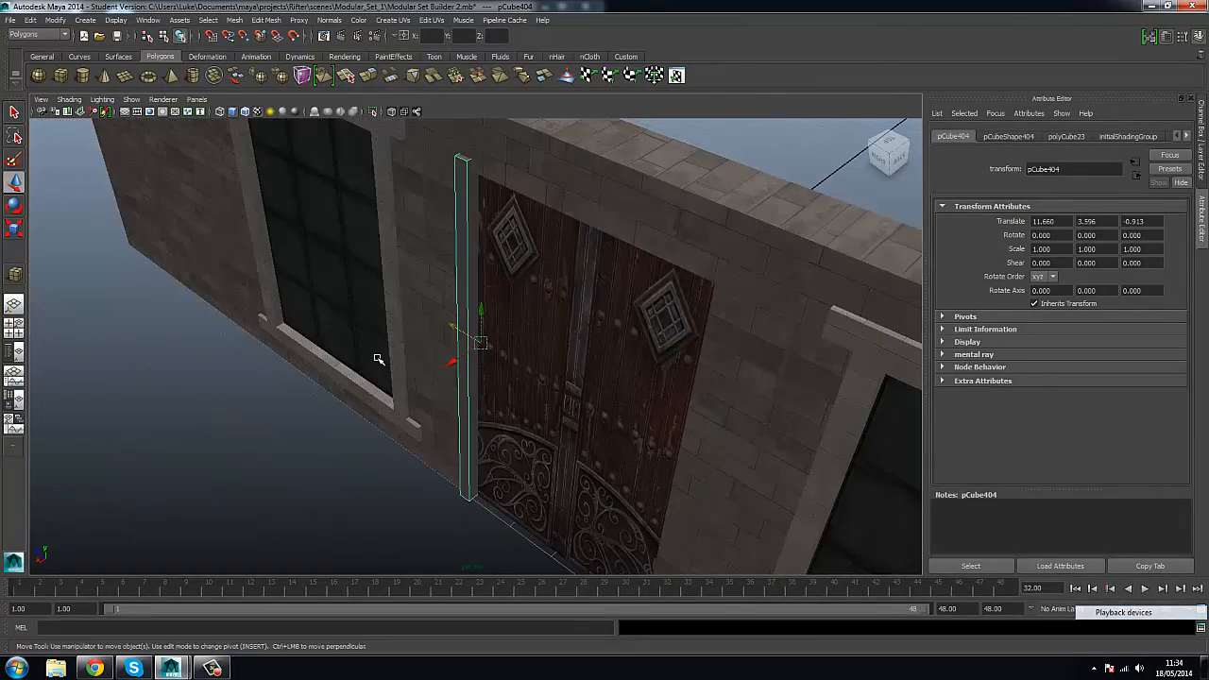
Insert an edge loop near the upper end of the door post.
{"action": "left_click_drag", "start_coordinate": [450, 327], "coordinate": [397, 283], "text": "alt"}
{"action": "left_click", "coordinate": [1063, 137]}
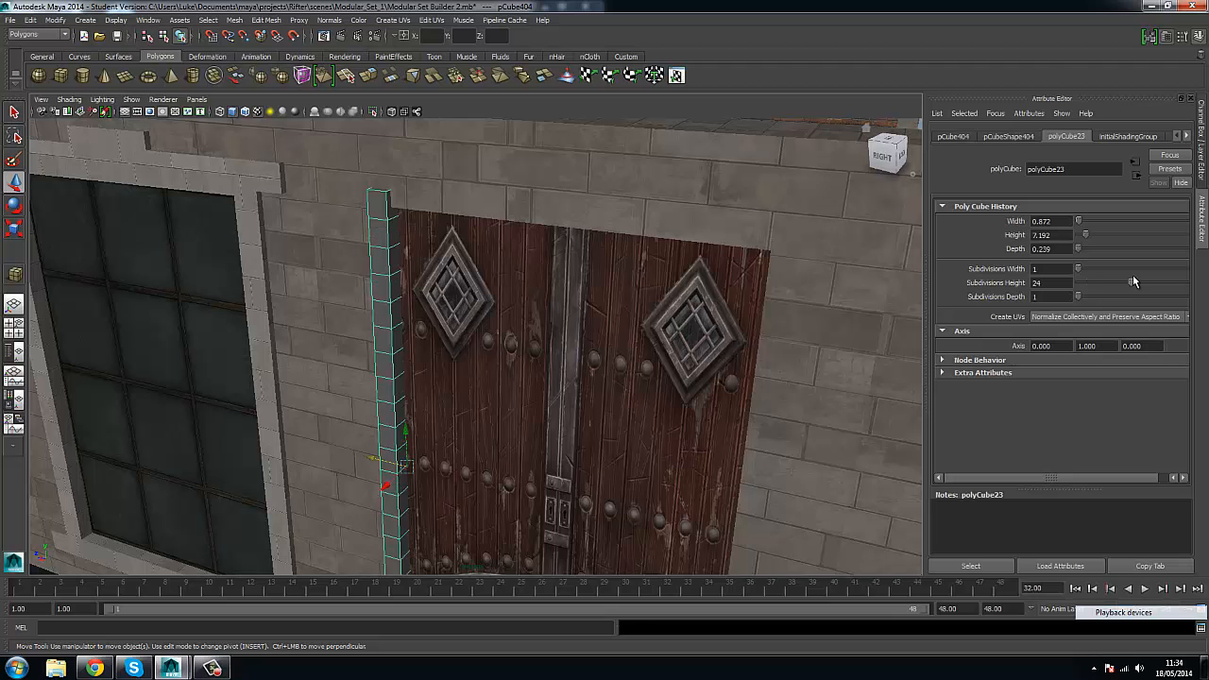
{"action": "left_click", "coordinate": [266, 20]}
{"action": "left_click", "coordinate": [312, 161]}
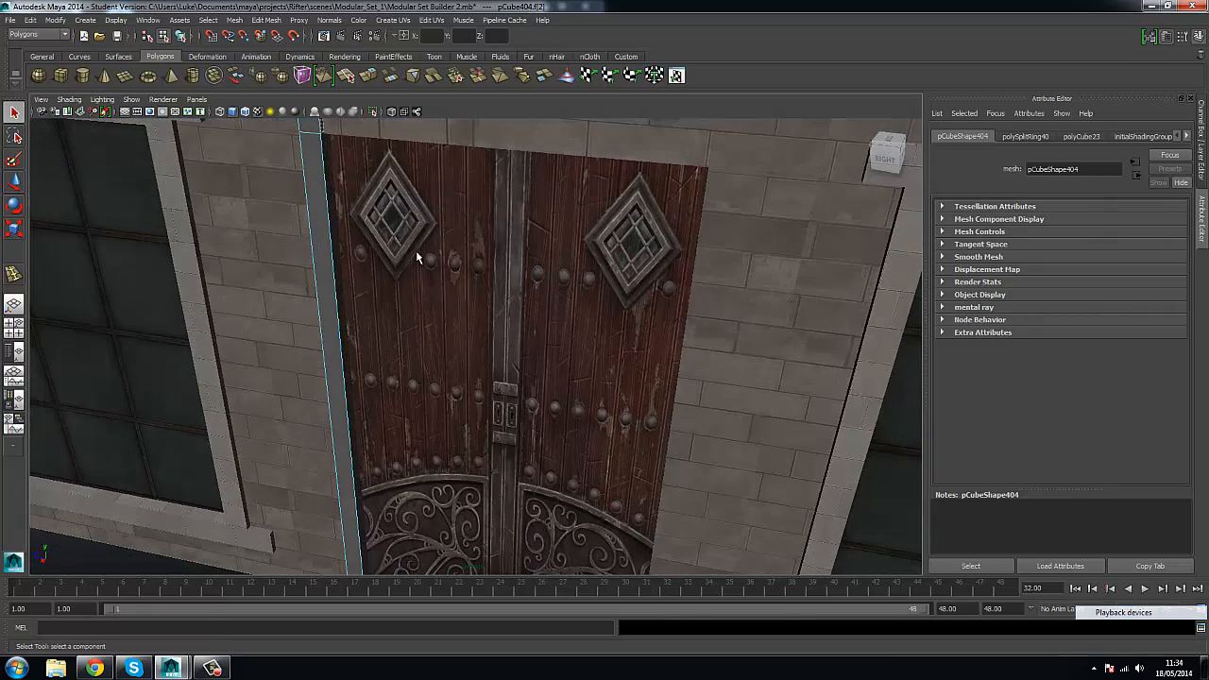
Delete the post's inner face above the edge loop and save the scene.
{"action": "left_click", "coordinate": [319, 281]}
{"action": "key", "text": "F8"}
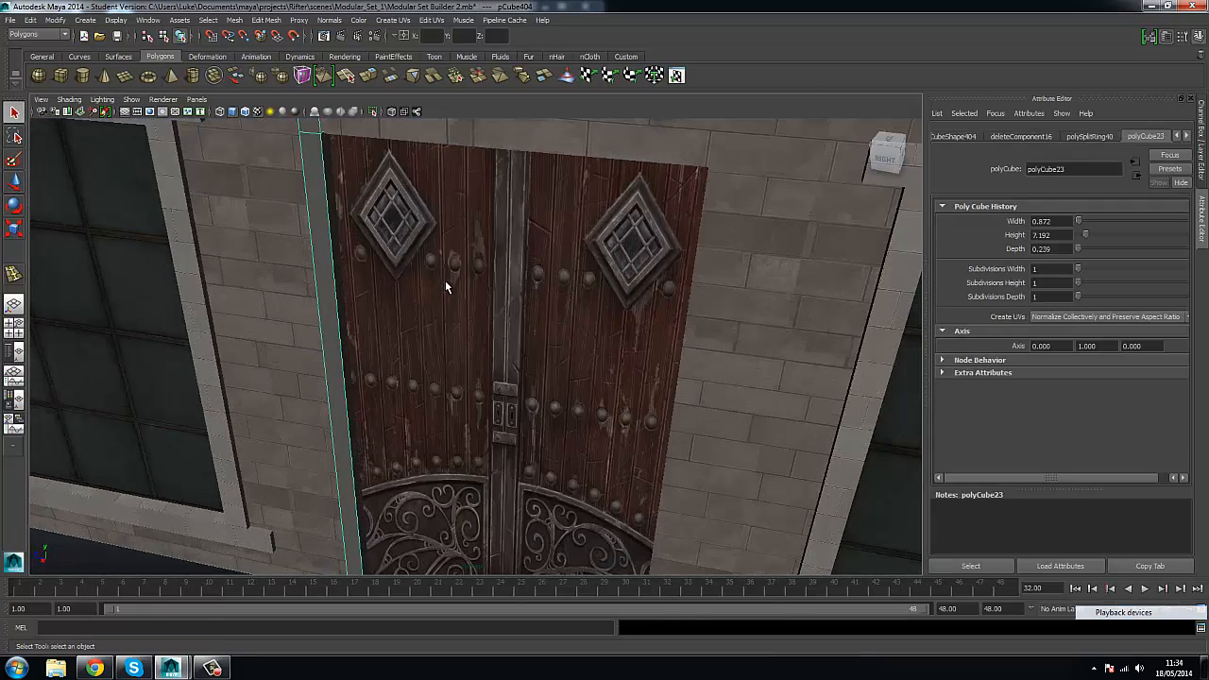
{"action": "key", "text": "ctrl+s"}
{"action": "left_click", "coordinate": [573, 338]}
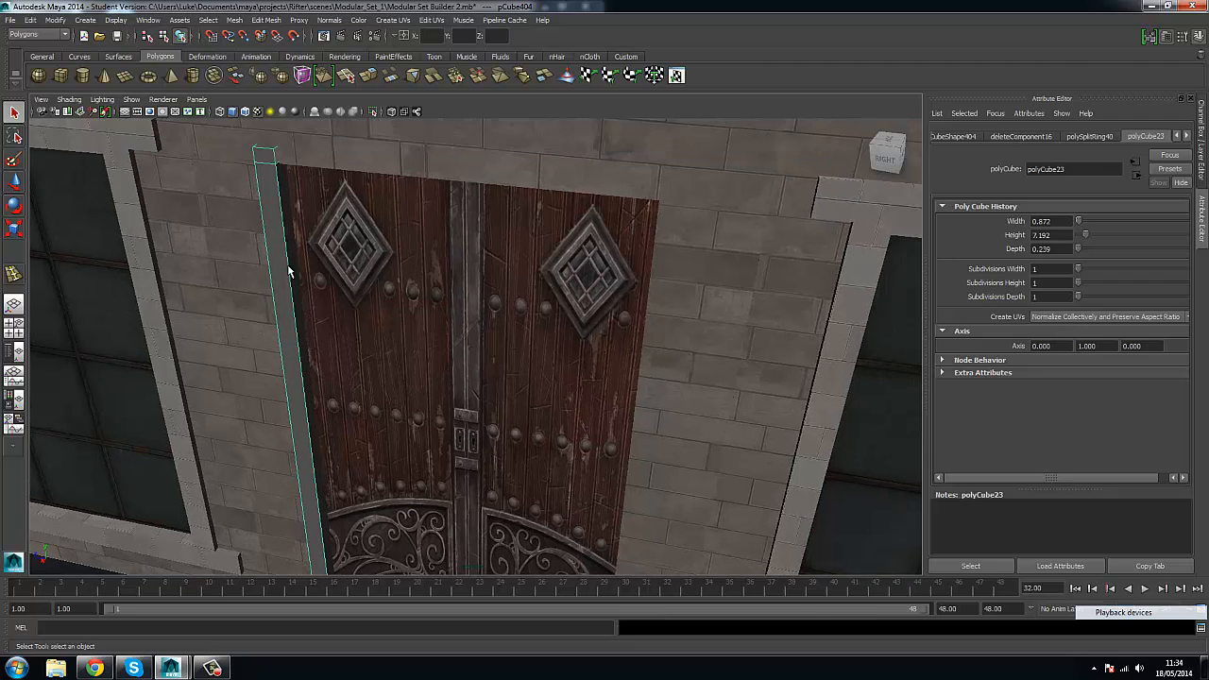
Duplicate the post and move the copy to the door's opposite side at Translate Z -5.041.
{"action": "key", "text": "ctrl+d"}
{"action": "key", "text": "w"}
{"action": "left_click_drag", "start_coordinate": [282, 402], "coordinate": [599, 454]}
{"action": "left_click", "coordinate": [953, 136]}
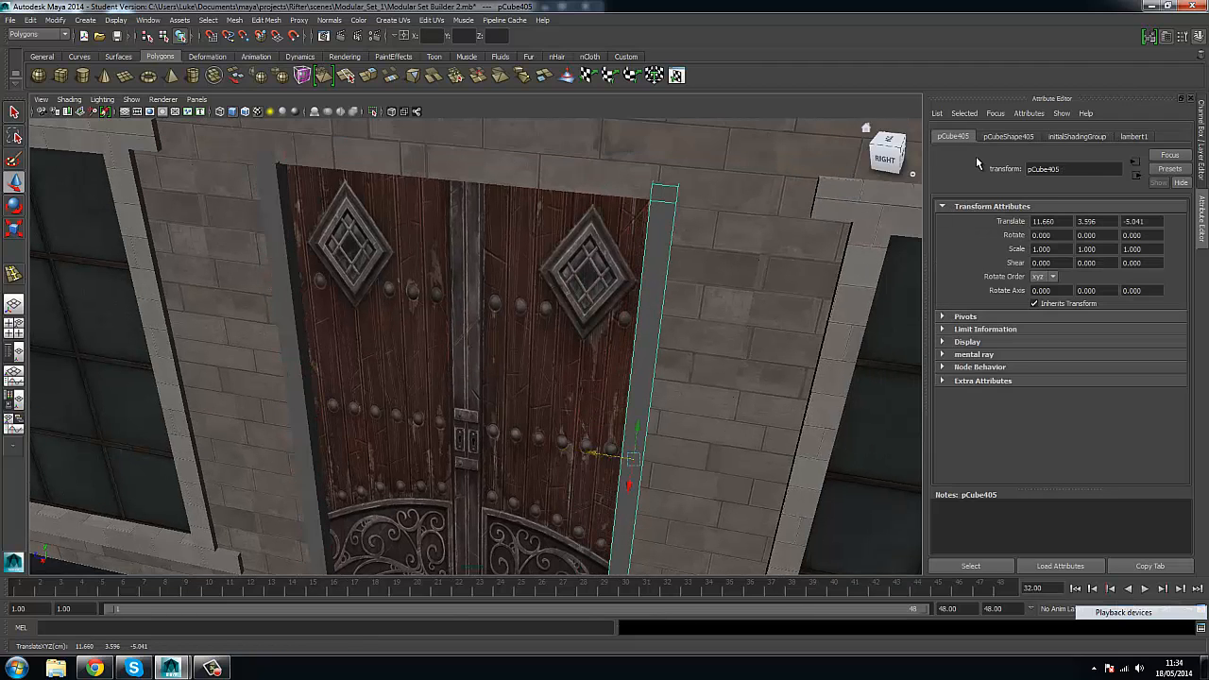
Rotate the copied post to -180 in Y so its open side faces the door.
{"action": "left_click_drag", "start_coordinate": [663, 492], "coordinate": [544, 492]}
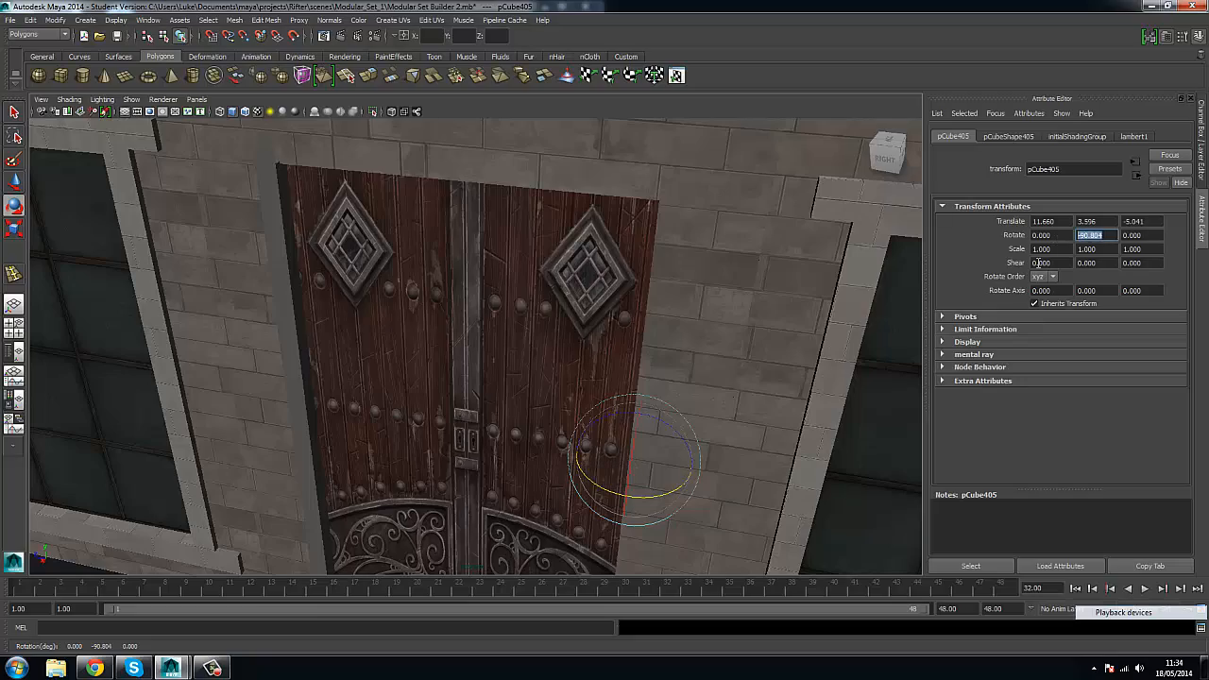
{"action": "left_click_drag", "start_coordinate": [557, 191], "coordinate": [567, 283], "text": "alt"}
{"action": "key", "text": "w"}
{"action": "scroll", "coordinate": [567, 176], "scroll_direction": "down", "scroll_amount": 2}
{"action": "left_click_drag", "start_coordinate": [431, 240], "coordinate": [427, 208], "text": "alt"}
{"action": "middle_click_drag", "start_coordinate": [427, 208], "coordinate": [485, 350], "text": "alt"}
{"action": "scroll", "coordinate": [427, 237], "scroll_direction": "up", "scroll_amount": 3}
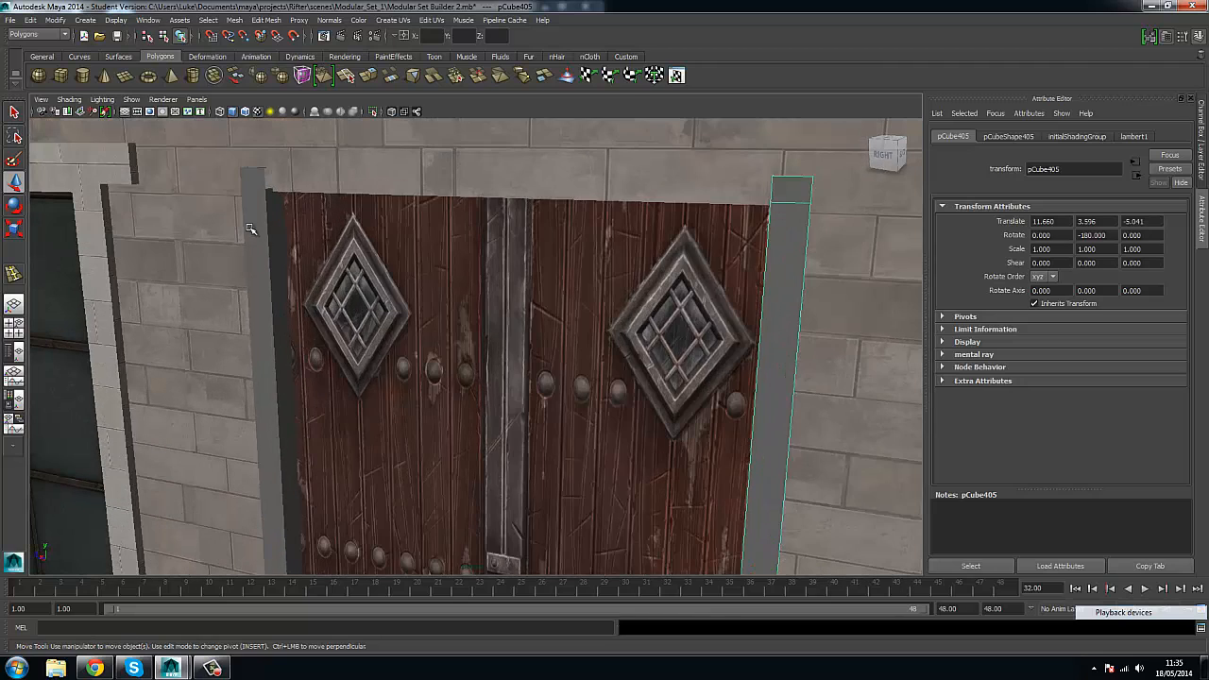
Combine the two door posts into one mesh and centre its pivot.
{"action": "left_click", "coordinate": [265, 243], "text": "shift"}
{"action": "left_click", "coordinate": [235, 20]}
{"action": "left_click", "coordinate": [252, 37]}
{"action": "left_click_drag", "start_coordinate": [232, 123], "coordinate": [189, 170], "text": "alt"}
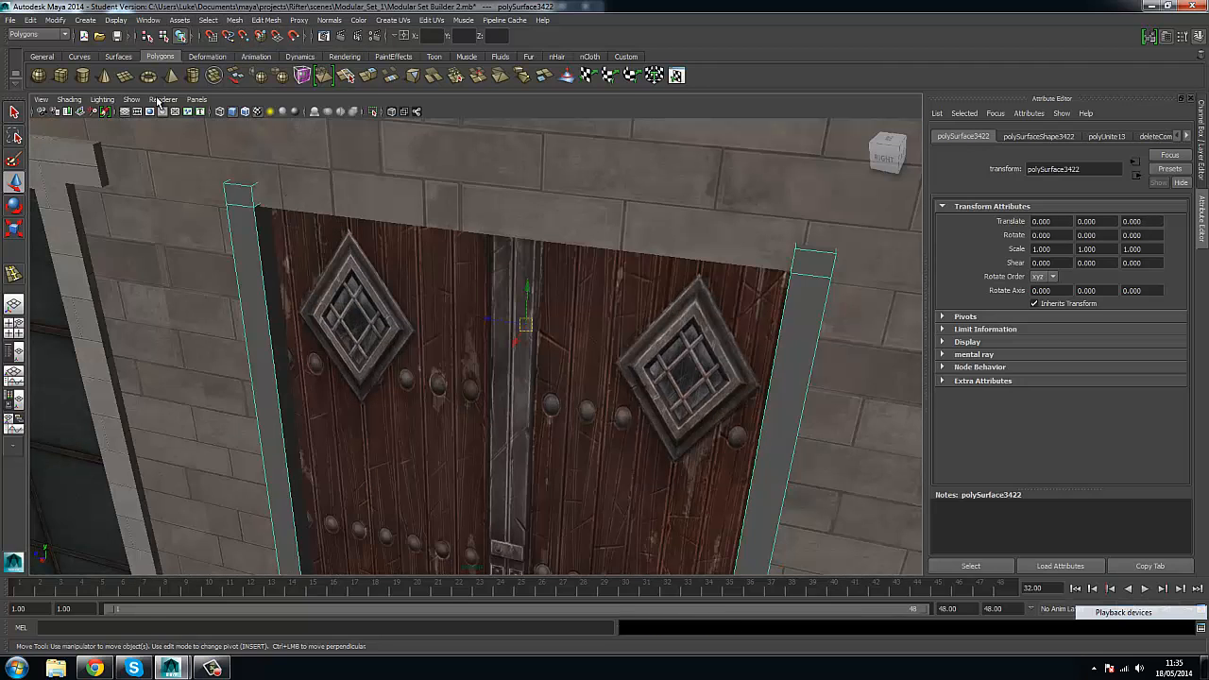
{"action": "left_click", "coordinate": [55, 20]}
{"action": "left_click", "coordinate": [65, 127]}
{"action": "key", "text": "ctrl+z"}
{"action": "left_click", "coordinate": [55, 20]}
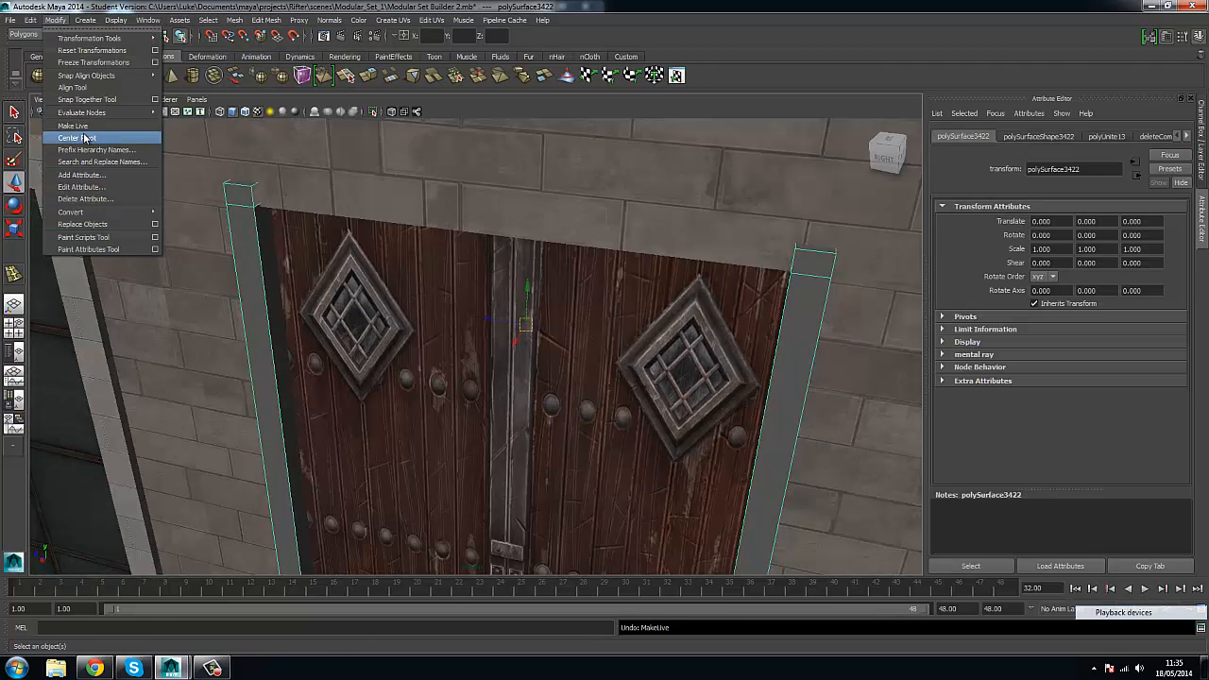
{"action": "left_click", "coordinate": [84, 138]}
Bridge the open upper edges of the two posts to form a lintel above the door.
{"action": "right_click_drag", "start_coordinate": [253, 242], "coordinate": [251, 209]}
{"action": "left_click", "coordinate": [255, 187]}
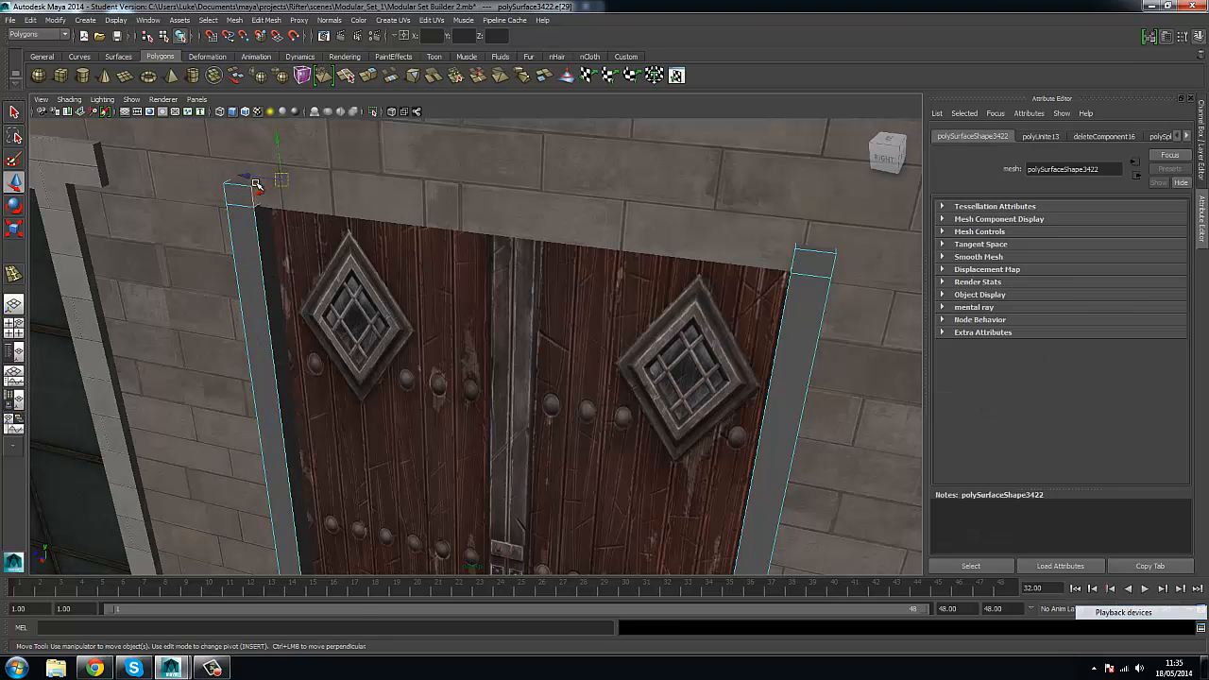
{"action": "left_click", "coordinate": [256, 185]}
{"action": "left_click_drag", "start_coordinate": [576, 208], "coordinate": [708, 203], "text": "alt"}
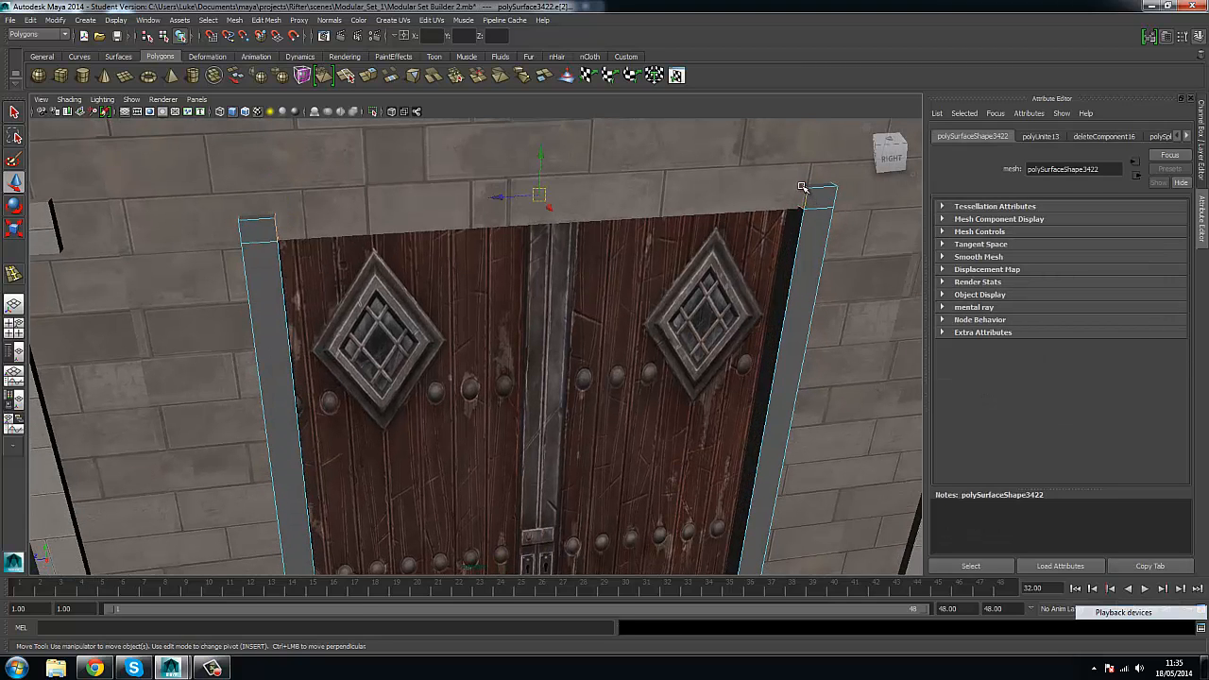
{"action": "left_click", "coordinate": [269, 19]}
{"action": "left_click", "coordinate": [291, 78]}
{"action": "left_click_drag", "start_coordinate": [586, 292], "coordinate": [587, 232], "text": "alt"}
{"action": "right_click_drag", "start_coordinate": [587, 232], "coordinate": [639, 214]}
{"action": "scroll", "coordinate": [615, 262], "scroll_direction": "down", "scroll_amount": 4}
{"action": "left_click_drag", "start_coordinate": [615, 261], "coordinate": [596, 316], "text": "alt"}
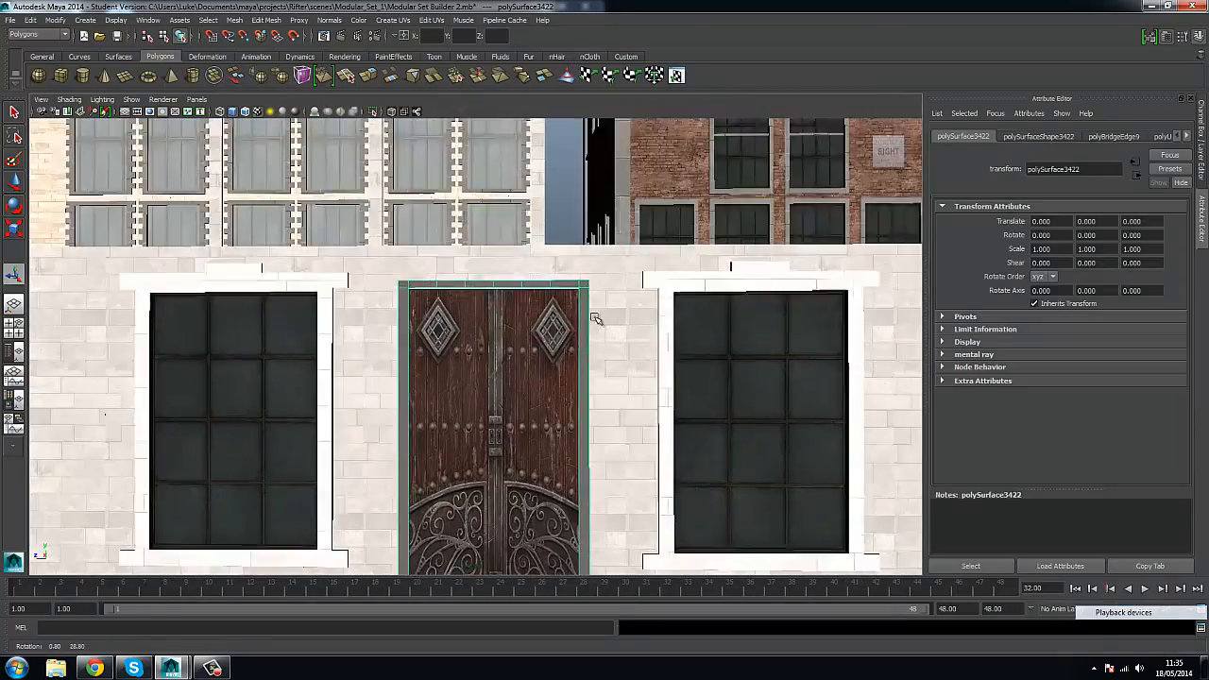
Lower the door frame to Translate Y -0.042.
{"action": "middle_click_drag", "start_coordinate": [596, 315], "coordinate": [602, 221], "text": "alt"}
{"action": "scroll", "coordinate": [567, 227], "scroll_direction": "up", "scroll_amount": 4}
{"action": "middle_click_drag", "start_coordinate": [529, 222], "coordinate": [526, 274], "text": "alt"}
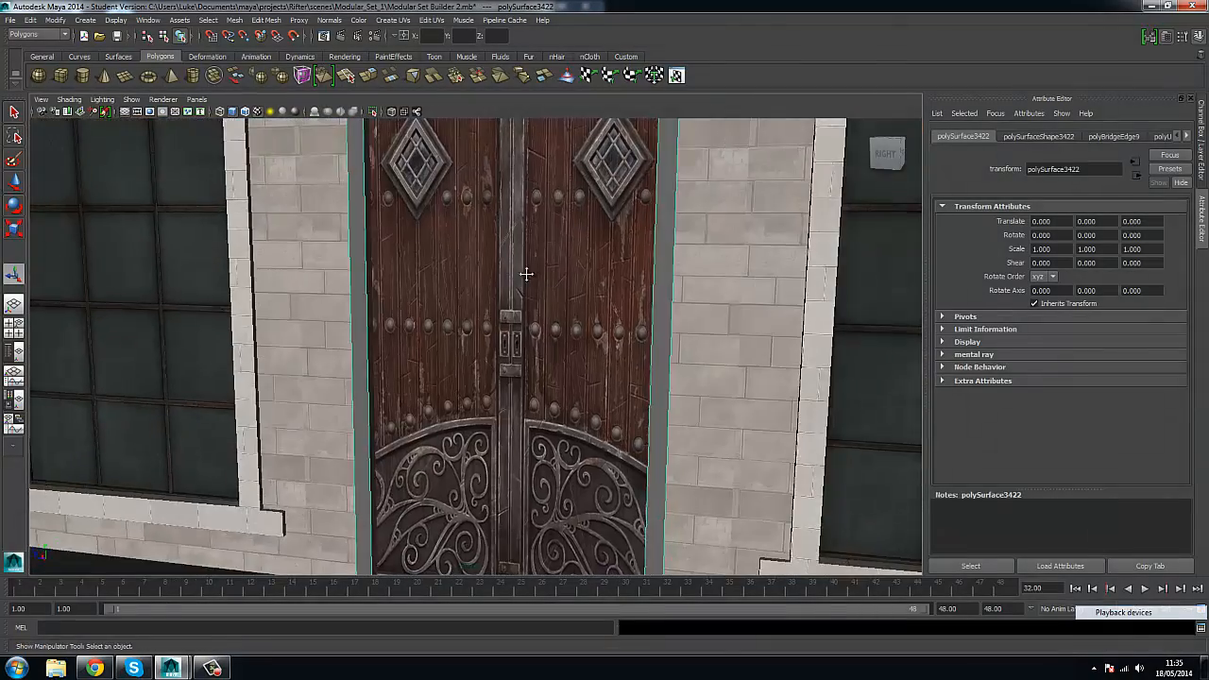
{"action": "scroll", "coordinate": [490, 338], "scroll_direction": "down", "scroll_amount": 2}
{"action": "key", "text": "w"}
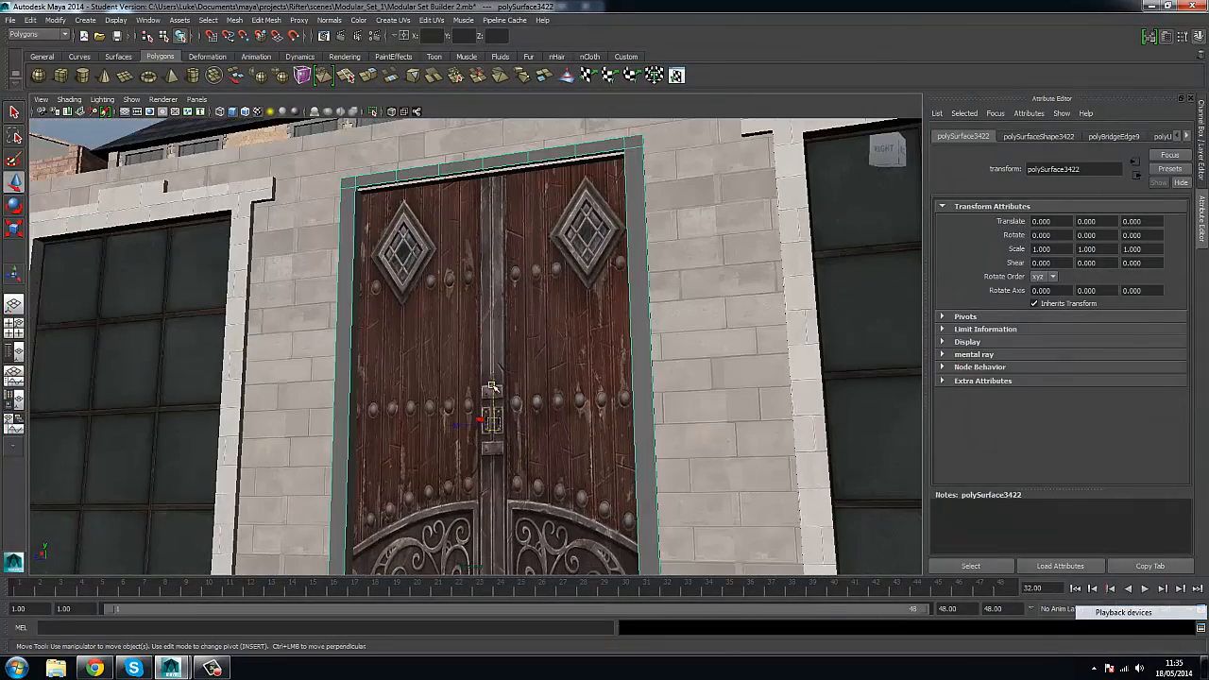
{"action": "left_click_drag", "start_coordinate": [490, 390], "coordinate": [506, 327], "text": "alt"}
{"action": "left_click", "coordinate": [718, 423]}
{"action": "scroll", "coordinate": [554, 331], "scroll_direction": "up", "scroll_amount": 4}
{"action": "scroll", "coordinate": [554, 327], "scroll_direction": "down", "scroll_amount": 1}
{"action": "scroll", "coordinate": [553, 328], "scroll_direction": "down", "scroll_amount": 3}
{"action": "left_click", "coordinate": [459, 251]}
Extrude the two middle faces on top of the lintel upward by 0.280.
{"action": "scroll", "coordinate": [508, 334], "scroll_direction": "up", "scroll_amount": 5}
{"action": "right_click_drag", "start_coordinate": [506, 328], "coordinate": [508, 349]}
{"action": "left_click", "coordinate": [574, 311]}
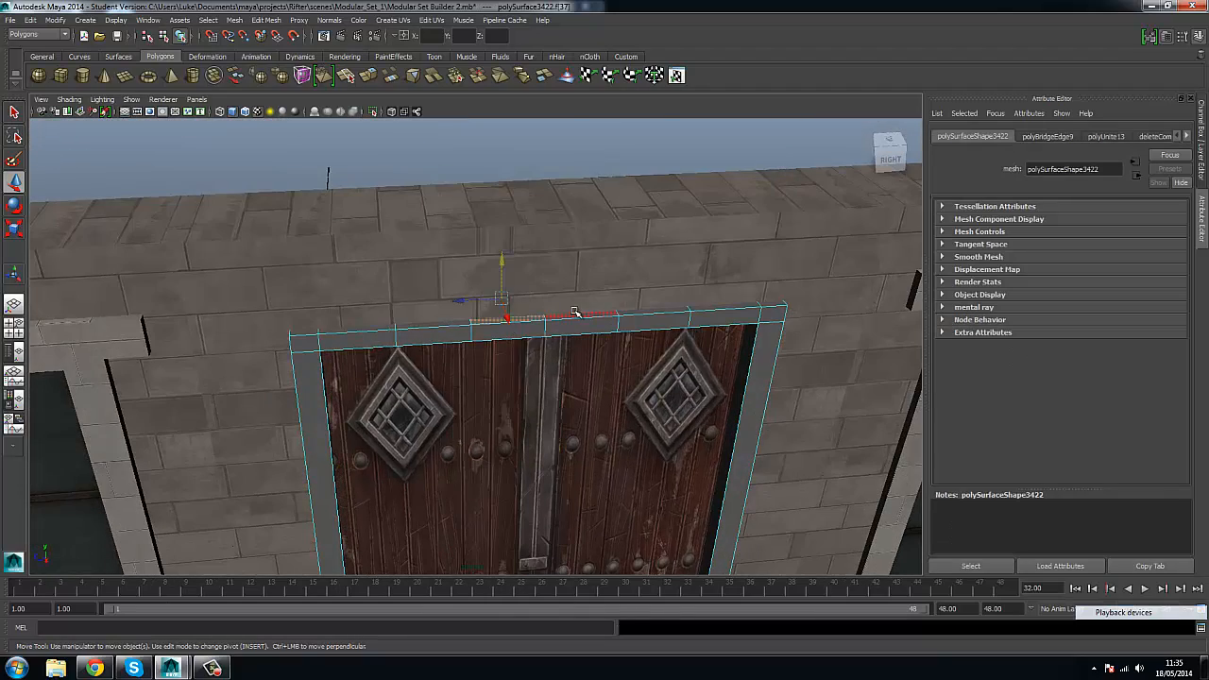
{"action": "left_click", "coordinate": [369, 77]}
{"action": "left_click_drag", "start_coordinate": [571, 244], "coordinate": [571, 240]}
{"action": "scroll", "coordinate": [571, 241], "scroll_direction": "down", "scroll_amount": 3}
{"action": "left_click_drag", "start_coordinate": [571, 242], "coordinate": [543, 240], "text": "alt"}
{"action": "left_click_drag", "start_coordinate": [536, 240], "coordinate": [540, 228]}
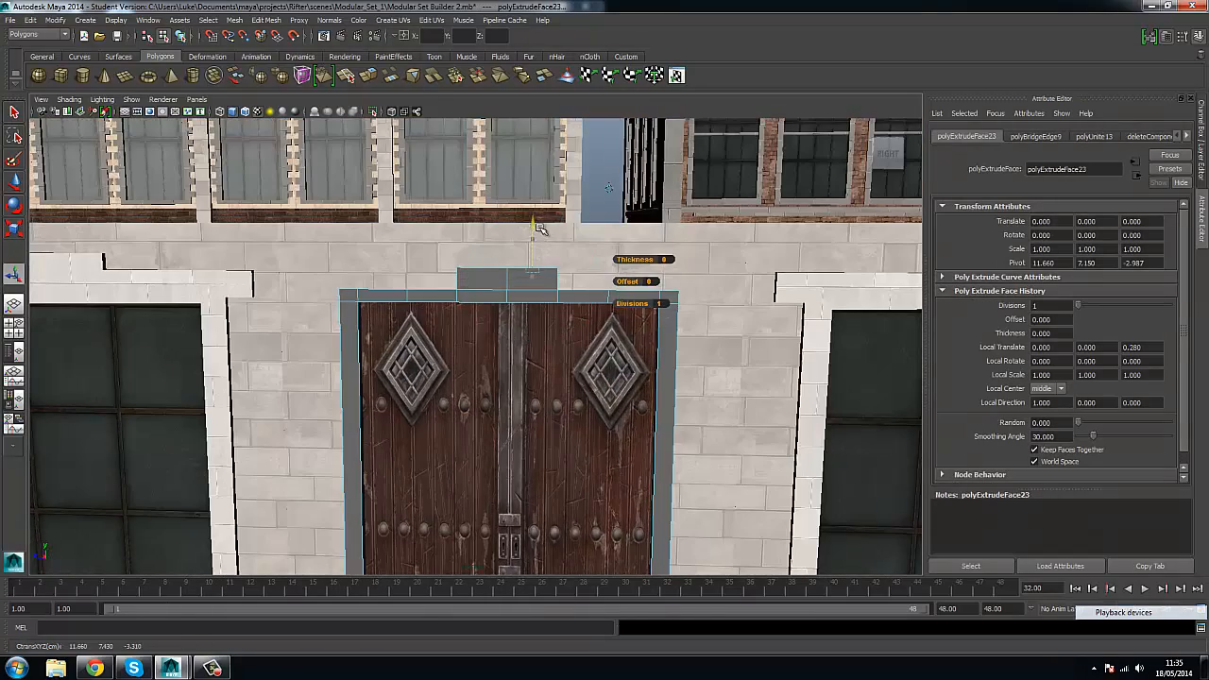
Extrude the lintel's two end faces outward by 0.159 so they overhang the posts.
{"action": "left_click_drag", "start_coordinate": [312, 265], "coordinate": [399, 334], "text": "alt"}
{"action": "scroll", "coordinate": [359, 321], "scroll_direction": "up", "scroll_amount": 4}
{"action": "left_click", "coordinate": [316, 309]}
{"action": "left_click_drag", "start_coordinate": [718, 297], "coordinate": [515, 316], "text": "alt"}
{"action": "key", "text": "ctrl+e"}
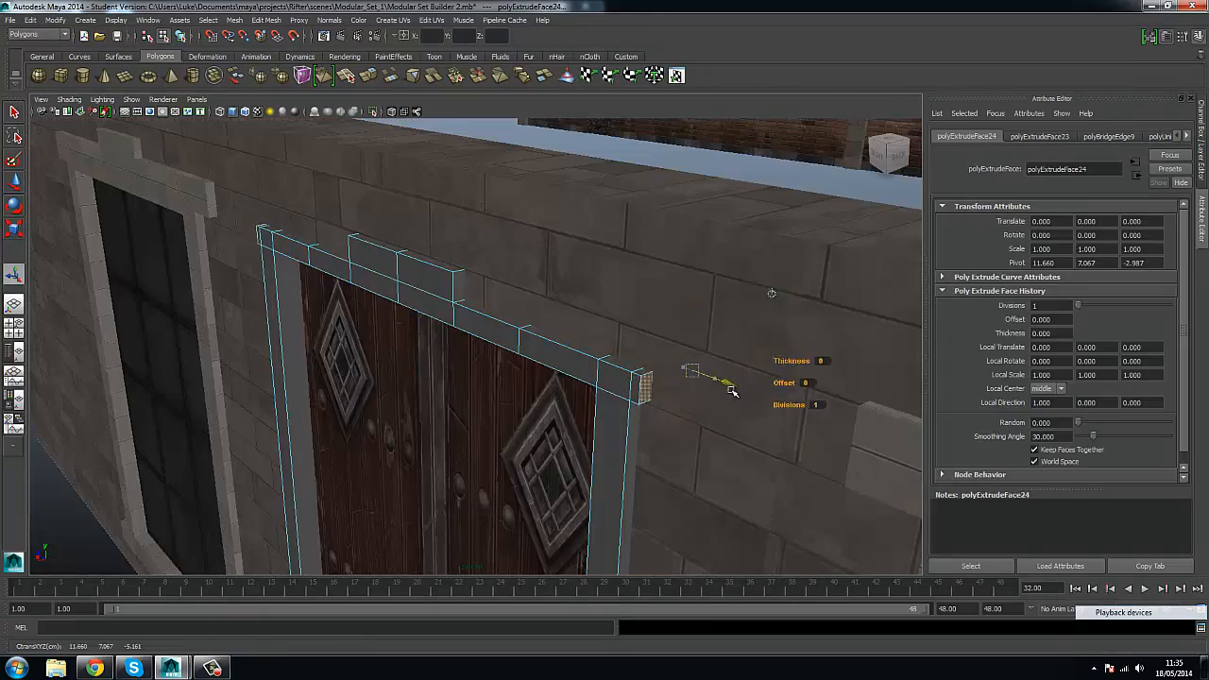
{"action": "left_click_drag", "start_coordinate": [730, 388], "coordinate": [744, 393]}
{"action": "left_click_drag", "start_coordinate": [687, 386], "coordinate": [816, 390], "text": "alt"}
{"action": "scroll", "coordinate": [494, 330], "scroll_direction": "down", "scroll_amount": 5}
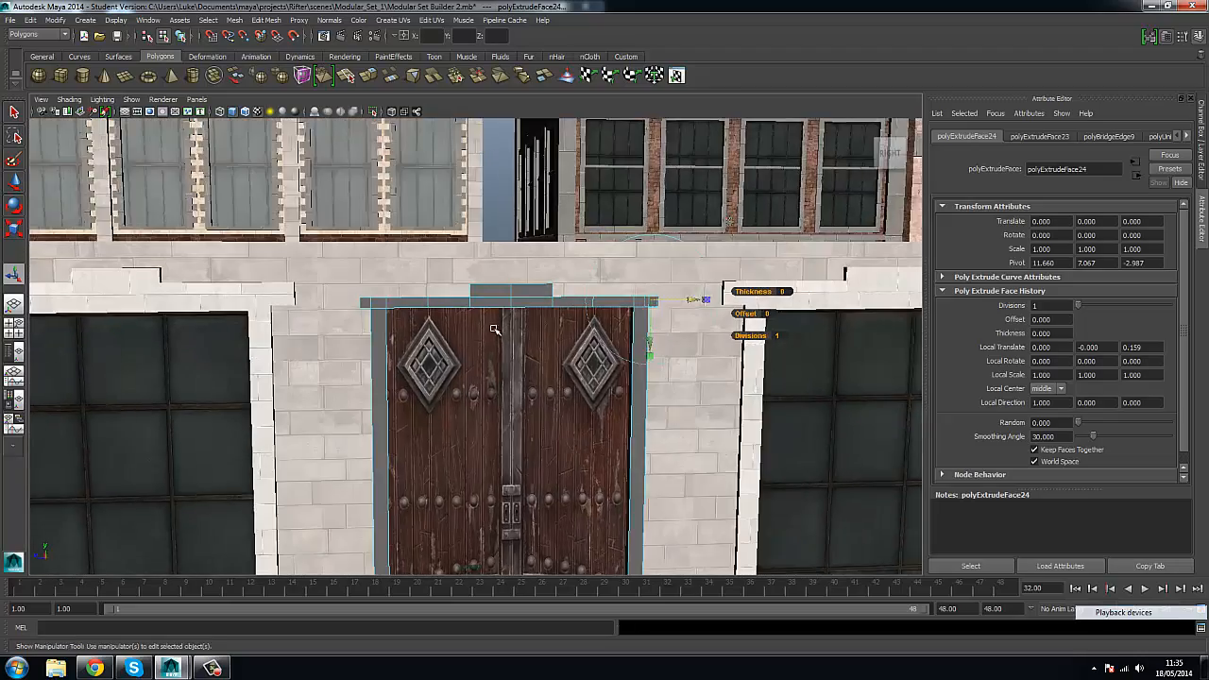
{"action": "middle_click_drag", "start_coordinate": [378, 410], "coordinate": [376, 285], "text": "alt"}
{"action": "scroll", "coordinate": [447, 337], "scroll_direction": "down", "scroll_amount": 2}
{"action": "scroll", "coordinate": [534, 437], "scroll_direction": "down", "scroll_amount": 4}
{"action": "left_click", "coordinate": [534, 438]}
{"action": "left_click_drag", "start_coordinate": [448, 337], "coordinate": [435, 305], "text": "alt"}
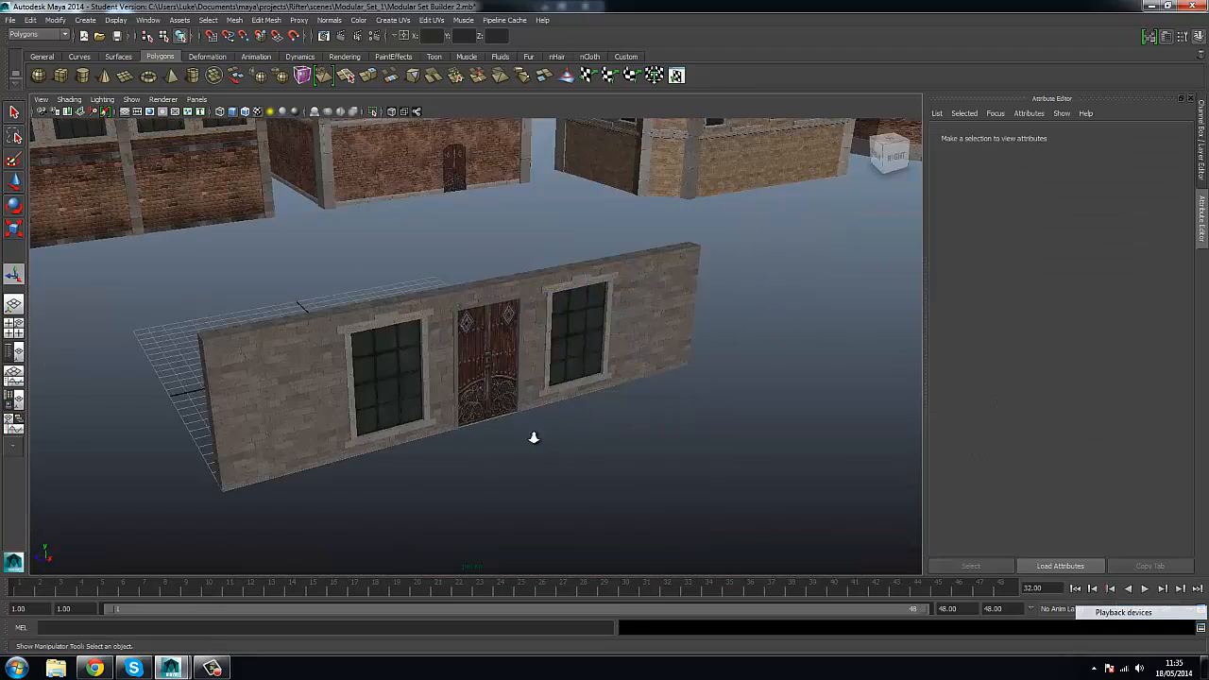
Assign the existing blinn16 stone material to the door frame.
{"action": "scroll", "coordinate": [534, 437], "scroll_direction": "up", "scroll_amount": 8}
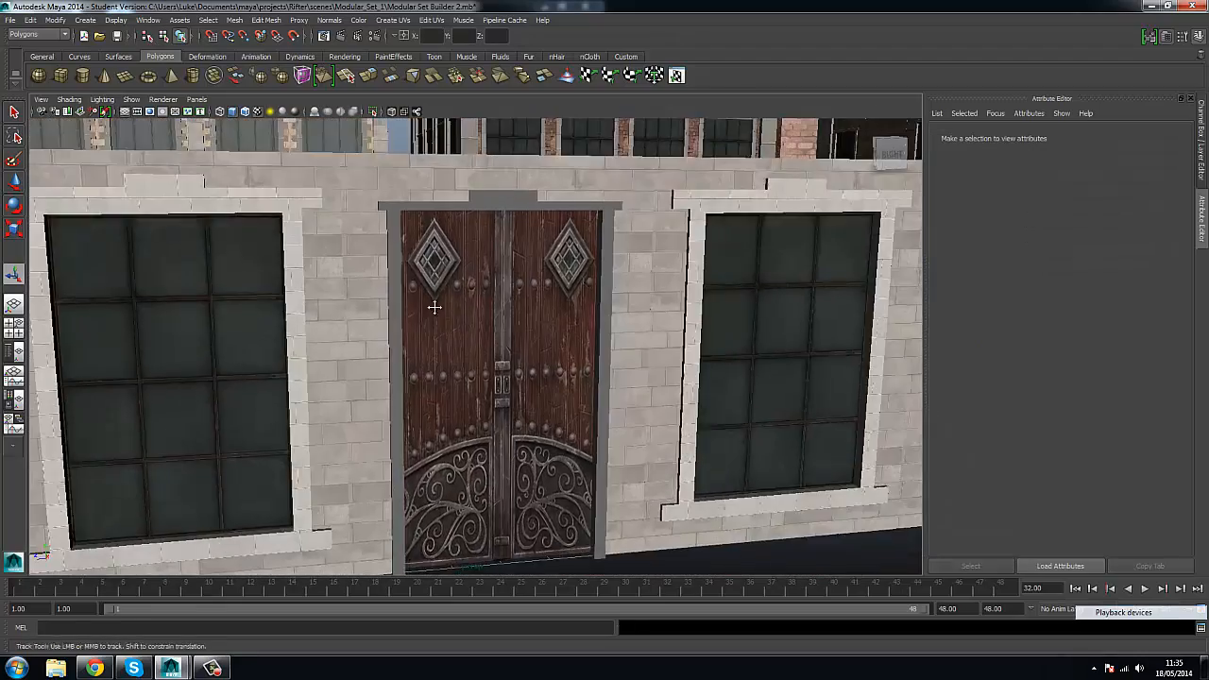
{"action": "middle_click_drag", "start_coordinate": [434, 305], "coordinate": [459, 383], "text": "alt"}
{"action": "left_click", "coordinate": [422, 287]}
{"action": "right_click_drag", "start_coordinate": [427, 281], "coordinate": [520, 566]}
{"action": "scroll", "coordinate": [454, 320], "scroll_direction": "up", "scroll_amount": 3}
{"action": "left_click_drag", "start_coordinate": [454, 321], "coordinate": [451, 355], "text": "alt"}
{"action": "right_click_drag", "start_coordinate": [385, 256], "coordinate": [473, 614]}
Apply automatic UV mapping to the door frame and save the scene.
{"action": "left_click", "coordinate": [391, 21]}
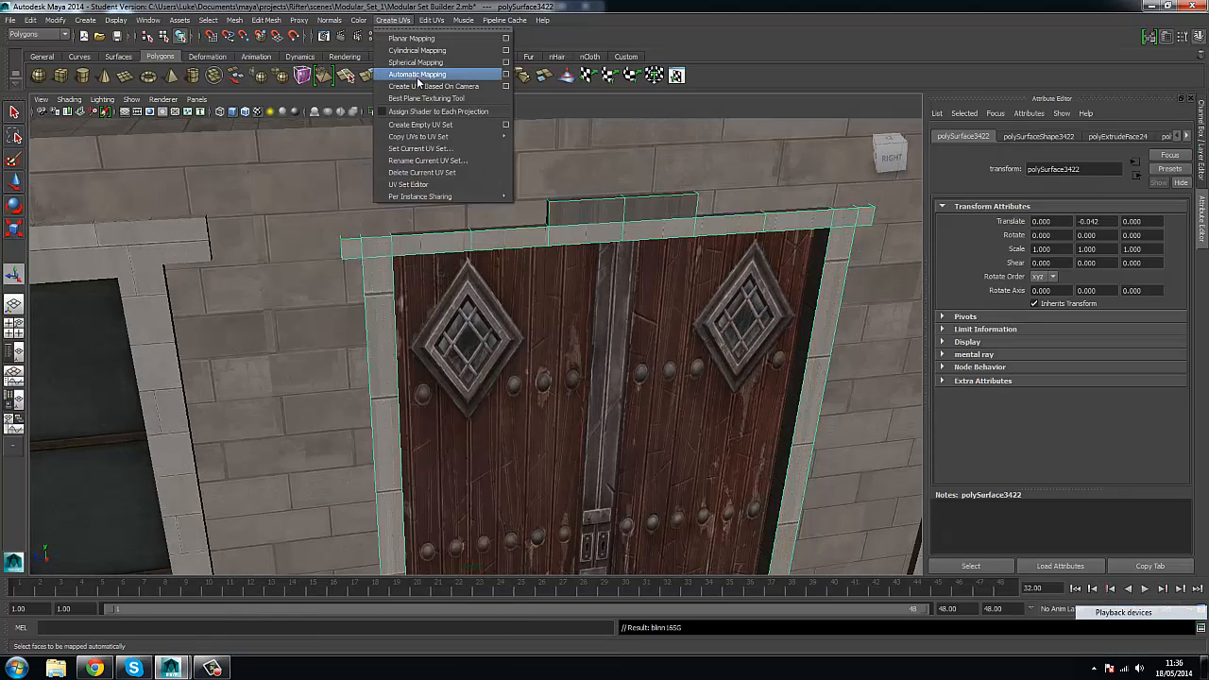
{"action": "left_click", "coordinate": [417, 78]}
{"action": "left_click", "coordinate": [431, 20]}
{"action": "left_click", "coordinate": [446, 273]}
{"action": "key", "text": "q"}
{"action": "left_click", "coordinate": [599, 501]}
{"action": "left_click_drag", "start_coordinate": [597, 397], "coordinate": [583, 256], "text": "alt"}
{"action": "scroll", "coordinate": [558, 284], "scroll_direction": "up", "scroll_amount": 4}
{"action": "key", "text": "ctrl+s"}
{"action": "left_click", "coordinate": [571, 342]}
{"action": "key", "text": "t"}
{"action": "scroll", "coordinate": [605, 346], "scroll_direction": "down", "scroll_amount": 4}
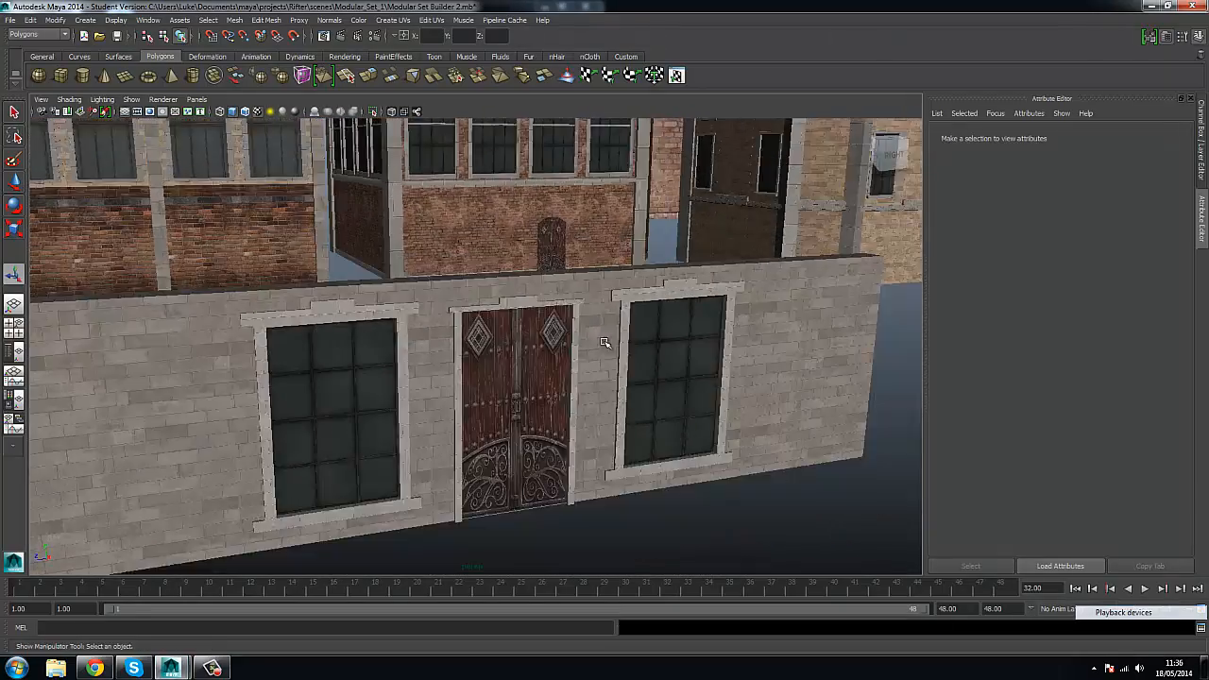
Examine the facade with its framed door, windows and plain end walls from several angles.
{"action": "left_click_drag", "start_coordinate": [605, 346], "coordinate": [548, 321], "text": "alt"}
{"action": "scroll", "coordinate": [548, 322], "scroll_direction": "down", "scroll_amount": 5}
{"action": "middle_click_drag", "start_coordinate": [444, 359], "coordinate": [501, 375], "text": "alt"}
{"action": "mouse_move", "coordinate": [502, 375]}
{"action": "left_mouse_down", "text": "alt"}
{"action": "mouse_move", "coordinate": [553, 345]}
{"action": "mouse_move", "coordinate": [406, 353]}
{"action": "mouse_move", "coordinate": [504, 371]}
{"action": "left_mouse_up", "text": "alt"}
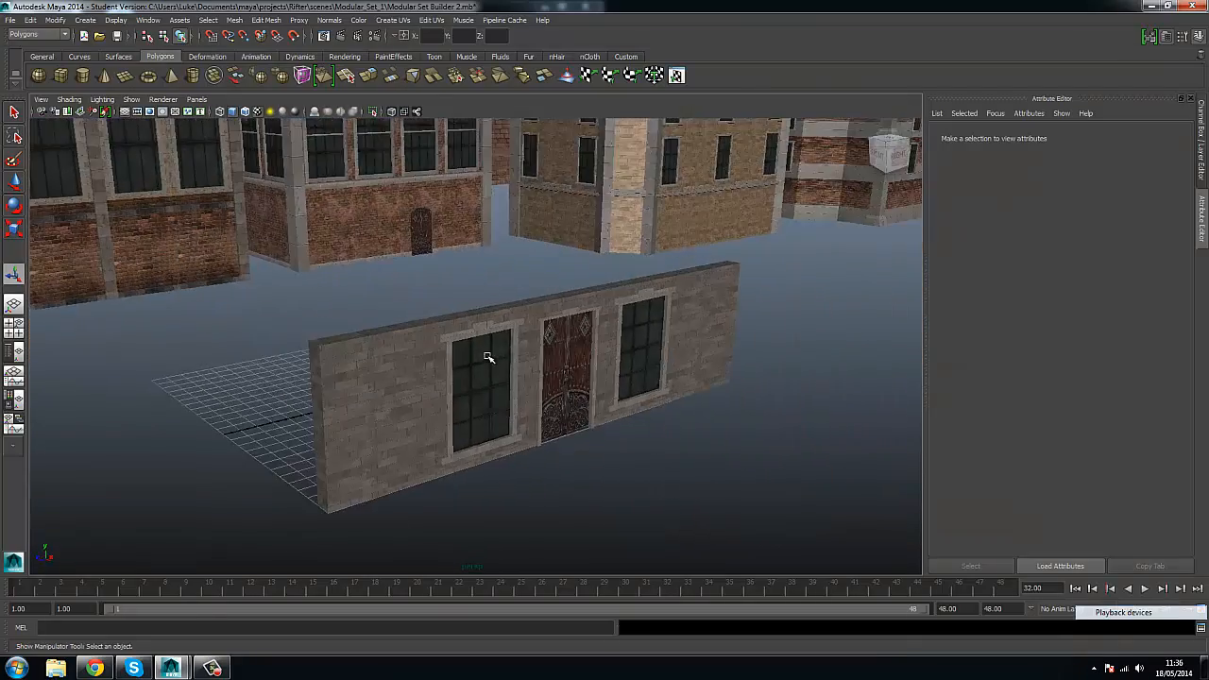
{"action": "left_click_drag", "start_coordinate": [515, 328], "coordinate": [709, 388], "text": "alt"}
{"action": "scroll", "coordinate": [450, 337], "scroll_direction": "down", "scroll_amount": 2}
{"action": "left_click", "coordinate": [500, 334]}
{"action": "scroll", "coordinate": [500, 335], "scroll_direction": "down", "scroll_amount": 2}
{"action": "left_click", "coordinate": [513, 416]}
{"action": "left_click_drag", "start_coordinate": [513, 415], "coordinate": [293, 388], "text": "alt"}
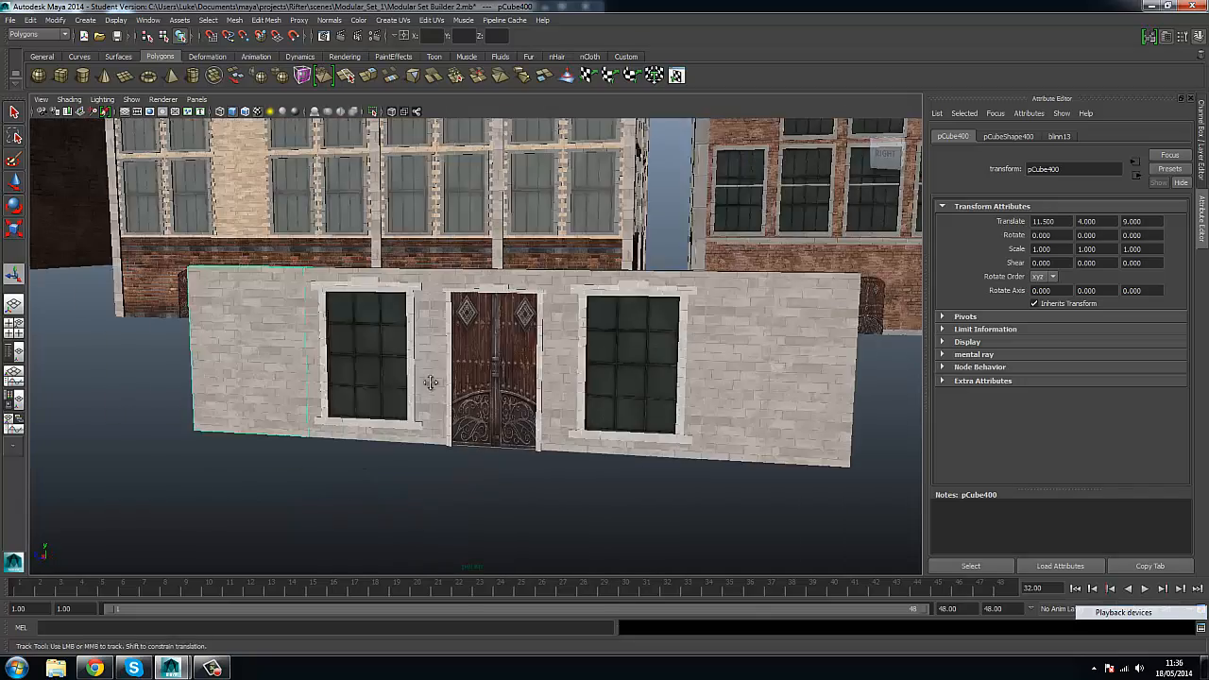
{"action": "left_click_drag", "start_coordinate": [429, 384], "coordinate": [321, 388], "text": "alt"}
Try extending the facade with a duplicate of the plain end wall at Translate Z -21.
{"action": "left_click", "coordinate": [477, 400]}
{"action": "left_click_drag", "start_coordinate": [477, 399], "coordinate": [674, 392], "text": "alt"}
{"action": "scroll", "coordinate": [675, 392], "scroll_direction": "up", "scroll_amount": 3}
{"action": "middle_click_drag", "start_coordinate": [674, 392], "coordinate": [510, 391], "text": "alt"}
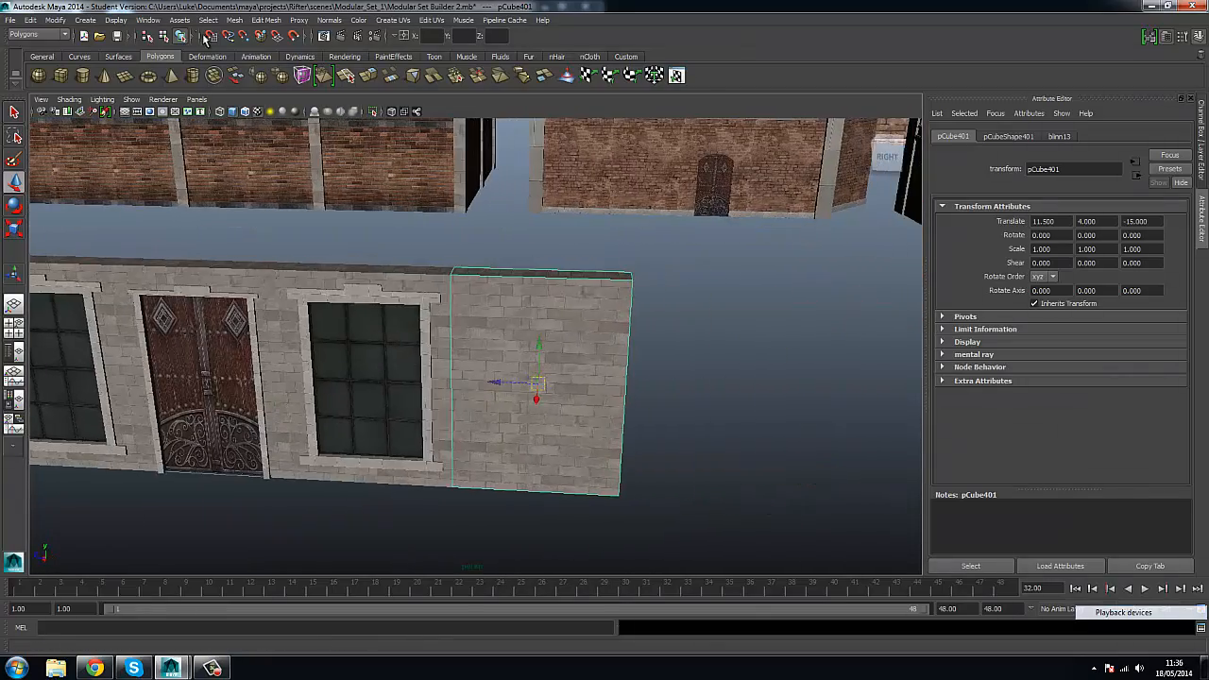
{"action": "left_click_drag", "start_coordinate": [499, 382], "coordinate": [727, 421]}
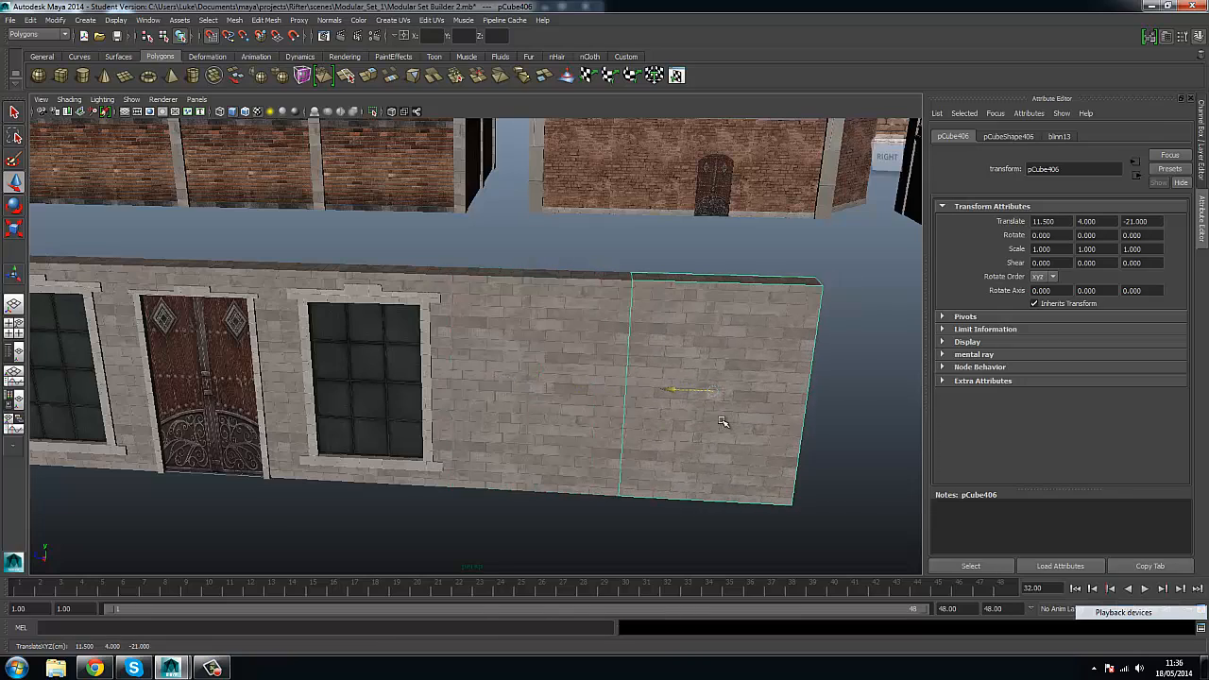
{"action": "scroll", "coordinate": [651, 410], "scroll_direction": "down", "scroll_amount": 2}
{"action": "mouse_move", "coordinate": [614, 412]}
{"action": "left_mouse_down", "text": "alt"}
{"action": "mouse_move", "coordinate": [651, 410]}
{"action": "mouse_move", "coordinate": [623, 414]}
{"action": "left_mouse_up", "text": "alt"}
{"action": "scroll", "coordinate": [623, 414], "scroll_direction": "up", "scroll_amount": 2}
{"action": "key", "text": "Delete"}
Replace the plain end wall with a duplicate of the adjacent window section at Translate Z -15.
{"action": "left_click", "coordinate": [650, 384]}
{"action": "key", "text": "Delete"}
{"action": "scroll", "coordinate": [418, 391], "scroll_direction": "down", "scroll_amount": 2}
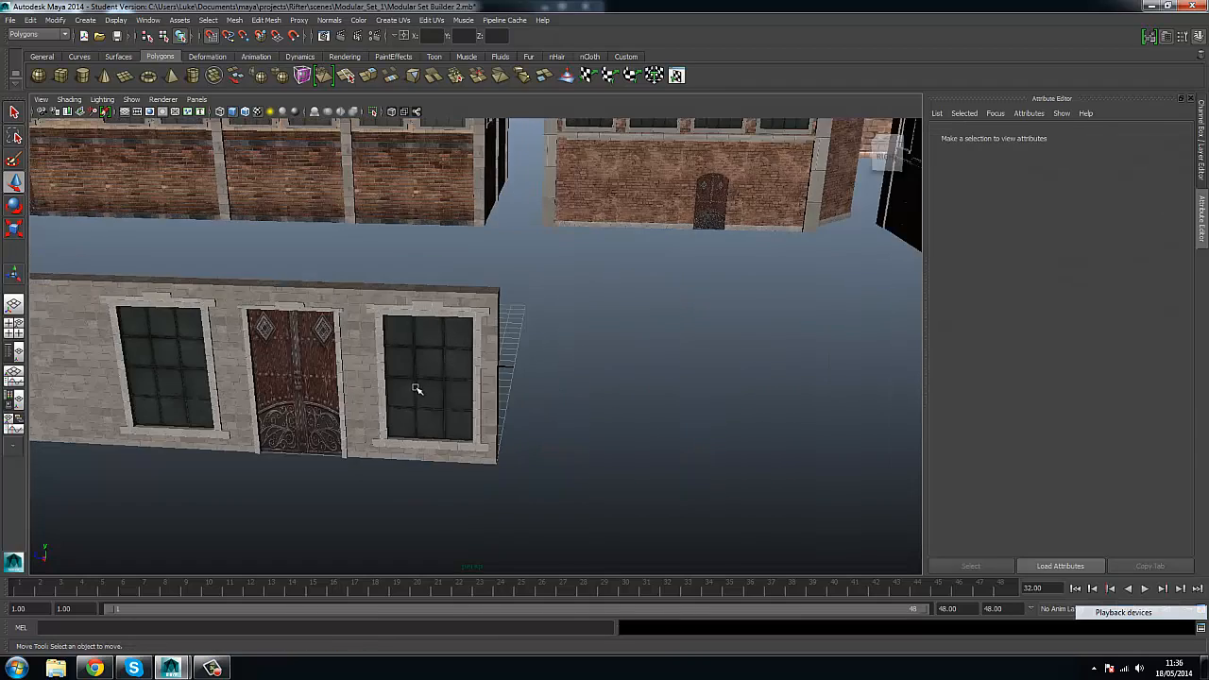
{"action": "middle_click_drag", "start_coordinate": [419, 391], "coordinate": [539, 400], "text": "alt"}
{"action": "left_click", "coordinate": [538, 399]}
{"action": "key", "text": "ctrl+d"}
{"action": "left_click_drag", "start_coordinate": [691, 392], "coordinate": [715, 392]}
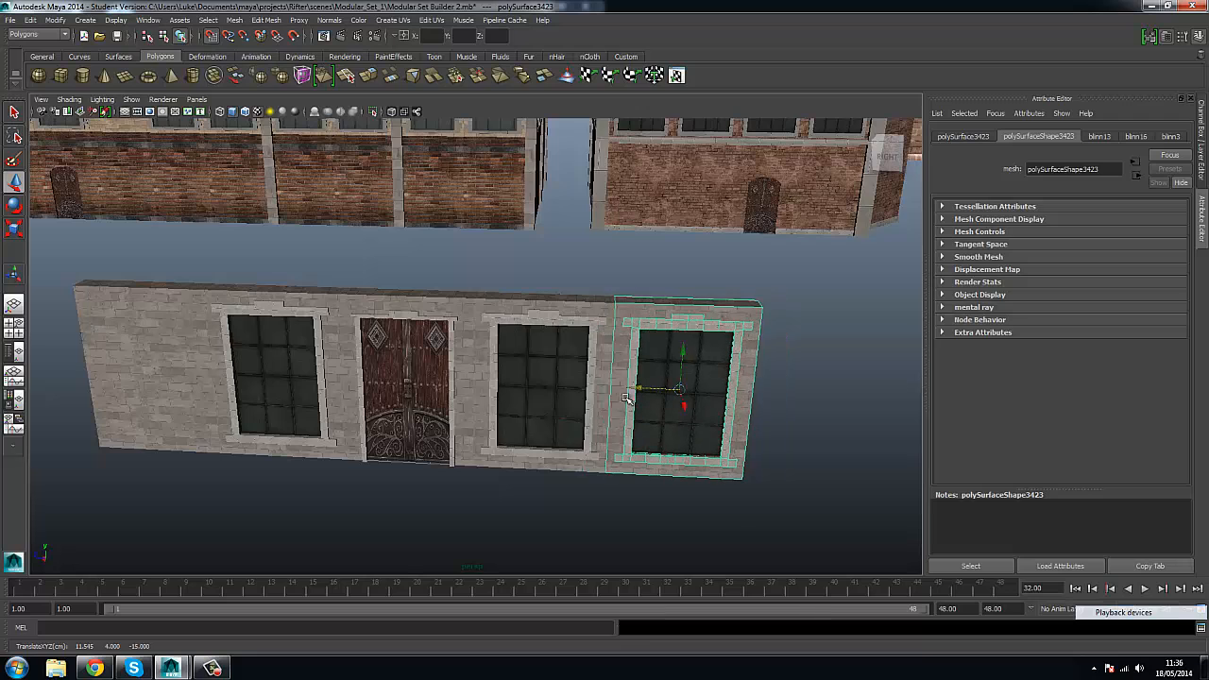
Move the plain wall at the facade's other end away to Translate Z 18.
{"action": "middle_click_drag", "start_coordinate": [448, 376], "coordinate": [656, 395], "text": "alt"}
{"action": "left_click", "coordinate": [355, 385]}
{"action": "left_click_drag", "start_coordinate": [310, 384], "coordinate": [116, 383]}
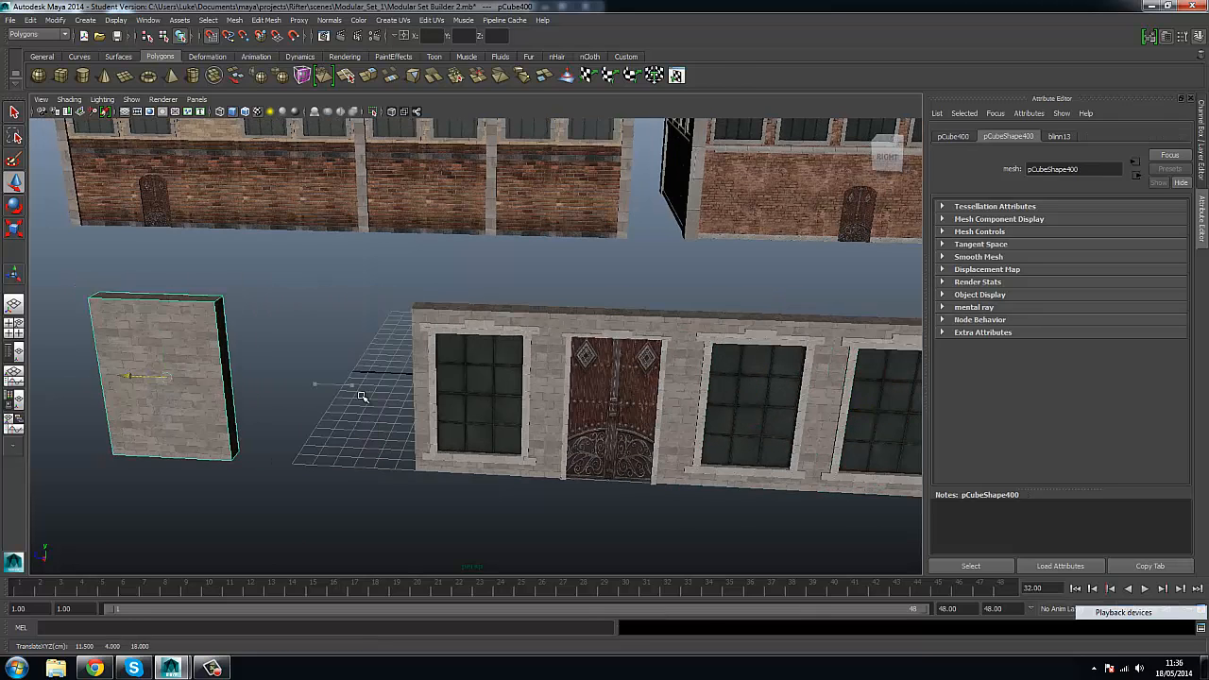
Duplicate the outer window section and place the copy directly beside it in the freed space.
{"action": "left_click", "coordinate": [443, 389]}
{"action": "key", "text": "ctrl+d"}
{"action": "left_click_drag", "start_coordinate": [444, 389], "coordinate": [364, 391]}
{"action": "scroll", "coordinate": [407, 402], "scroll_direction": "down", "scroll_amount": 2}
{"action": "middle_click_drag", "start_coordinate": [428, 405], "coordinate": [336, 405], "text": "alt"}
Move the detached plain wall section against the facade's outer end, next to the new window section.
{"action": "left_click", "coordinate": [178, 381]}
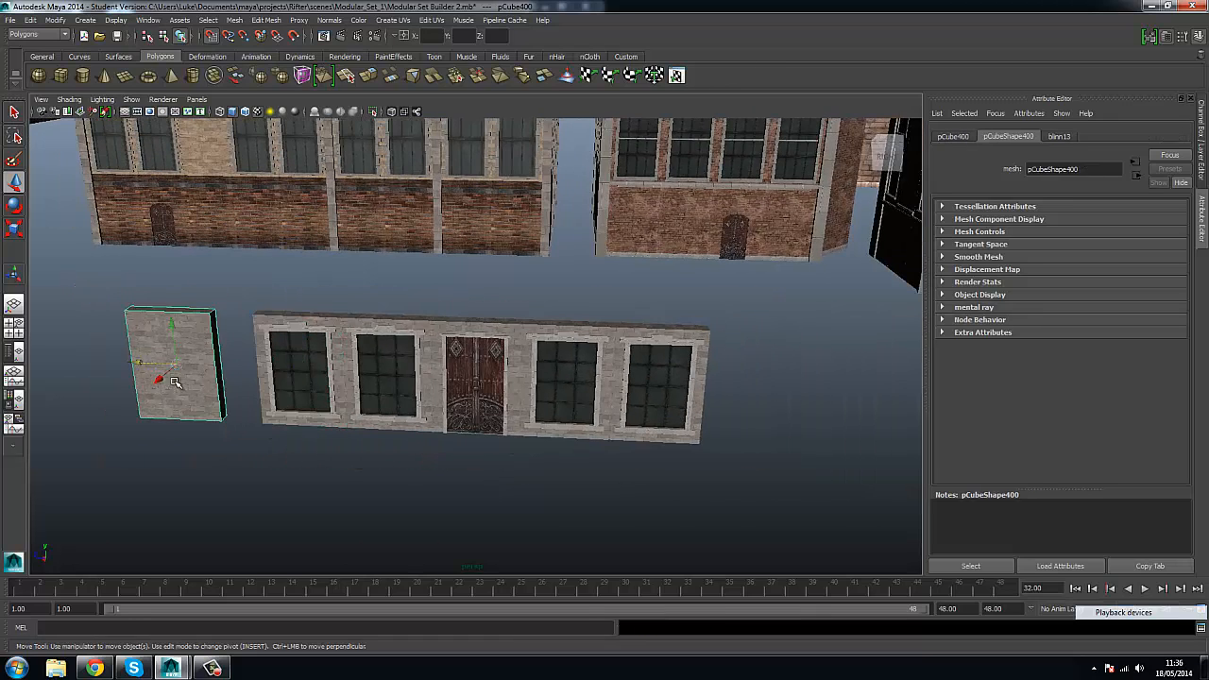
{"action": "left_click_drag", "start_coordinate": [142, 365], "coordinate": [758, 397]}
{"action": "left_click_drag", "start_coordinate": [586, 379], "coordinate": [233, 388]}
Duplicate the plain end wall and move the copy outward to Translate Z 19.
{"action": "left_click", "coordinate": [397, 481]}
{"action": "left_click_drag", "start_coordinate": [397, 481], "coordinate": [480, 436], "text": "alt"}
{"action": "left_click", "coordinate": [578, 440]}
{"action": "middle_click_drag", "start_coordinate": [599, 453], "coordinate": [690, 433], "text": "alt"}
{"action": "key", "text": "ctrl+d"}
{"action": "left_click_drag", "start_coordinate": [583, 423], "coordinate": [553, 438]}
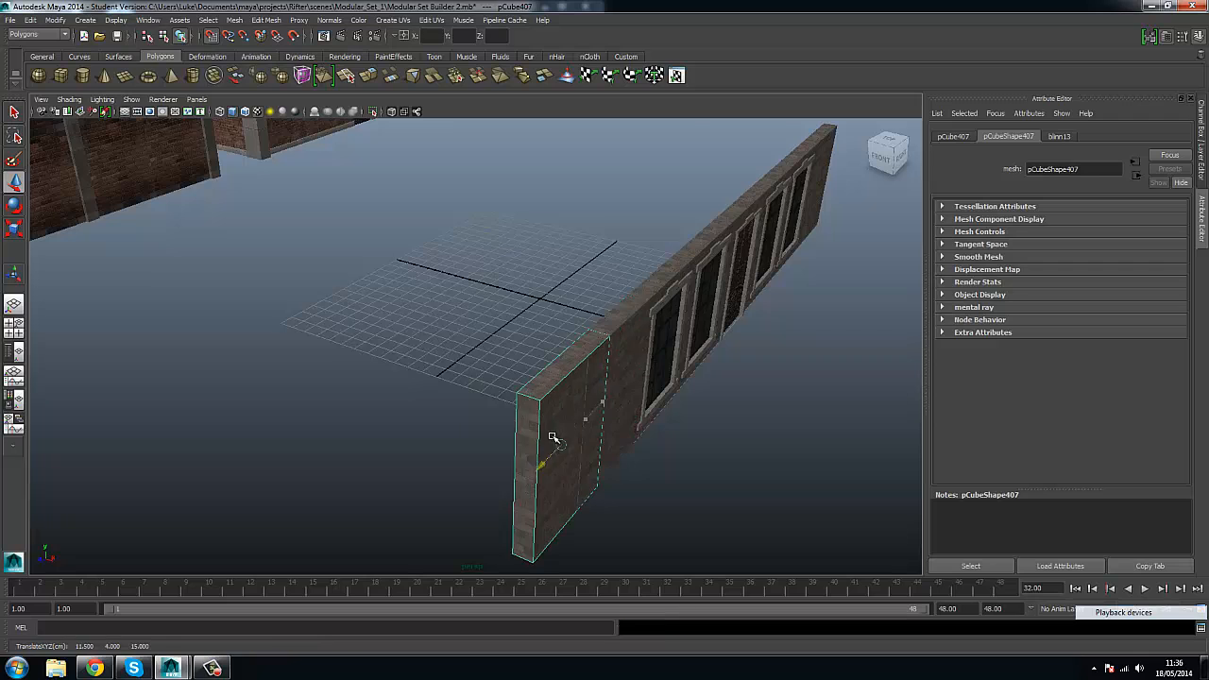
Rotate the copied plain end wall to -90 degrees about the Y axis.
{"action": "left_click_drag", "start_coordinate": [571, 482], "coordinate": [604, 472]}
{"action": "left_click", "coordinate": [956, 138]}
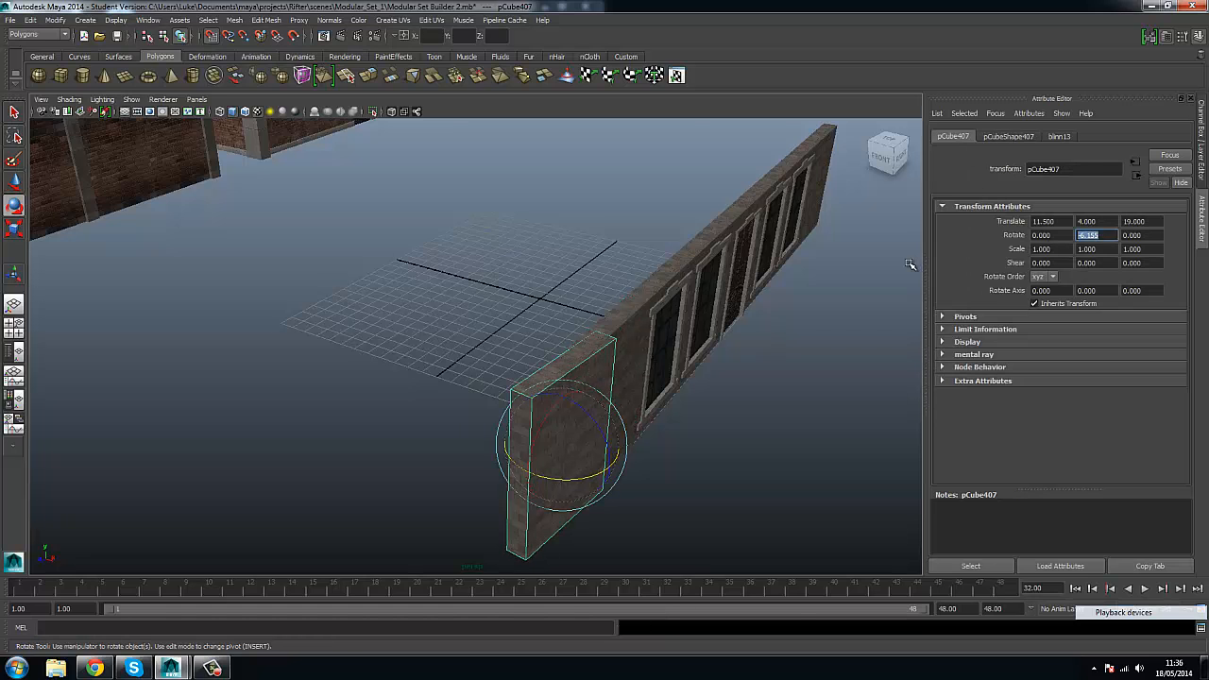
{"action": "type", "text": "-90"}
{"action": "key", "text": "Return"}
{"action": "left_click_drag", "start_coordinate": [718, 348], "coordinate": [574, 430], "text": "alt"}
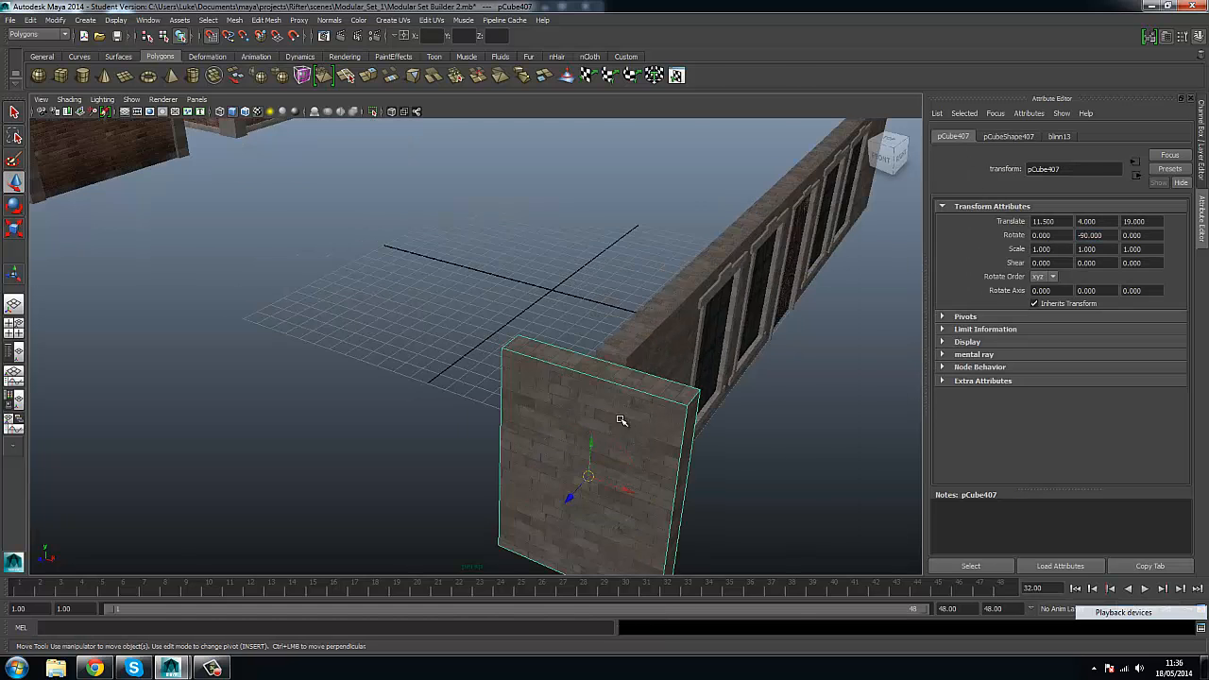
Place the turned wall at the facade's outer end at Translate X 10, Z 18 and set its Y rotation to 90.
{"action": "left_click_drag", "start_coordinate": [625, 490], "coordinate": [260, 422]}
{"action": "left_click_drag", "start_coordinate": [261, 421], "coordinate": [515, 335], "text": "alt"}
{"action": "left_click_drag", "start_coordinate": [485, 297], "coordinate": [553, 359]}
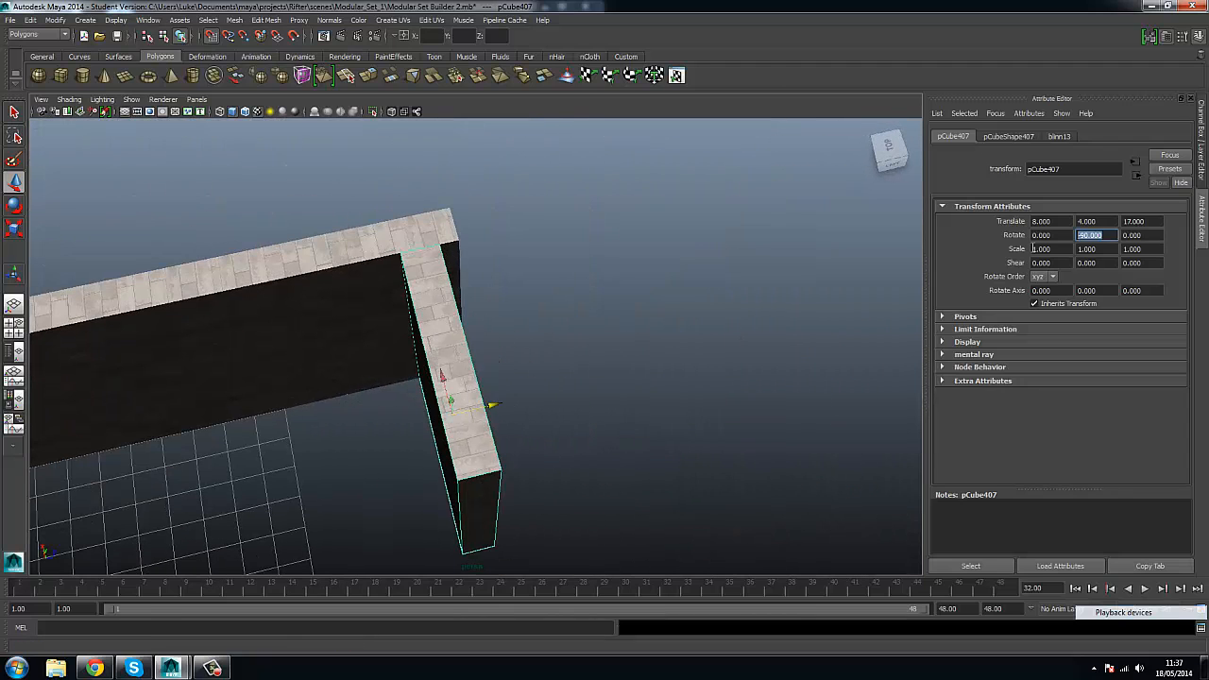
{"action": "mouse_move", "coordinate": [493, 404]}
{"action": "left_mouse_down"}
{"action": "mouse_move", "coordinate": [519, 403]}
{"action": "mouse_move", "coordinate": [470, 411]}
{"action": "mouse_move", "coordinate": [500, 404]}
{"action": "left_mouse_up"}
{"action": "left_click_drag", "start_coordinate": [510, 406], "coordinate": [486, 349], "text": "alt"}
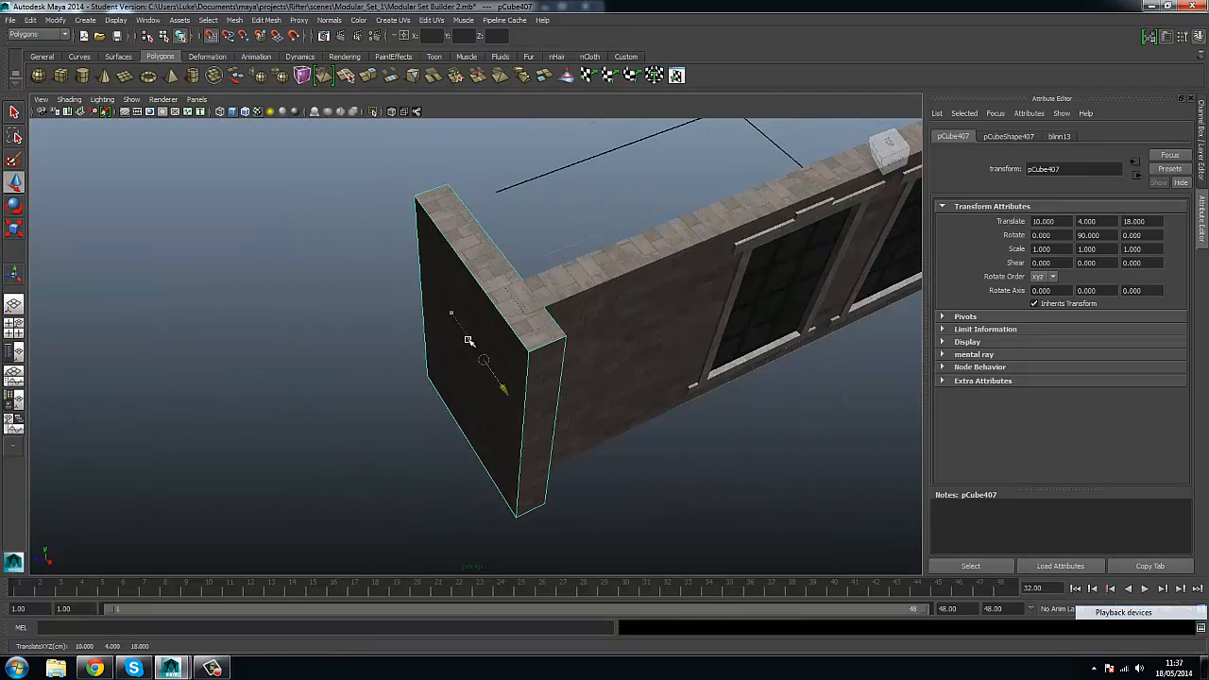
{"action": "left_click", "coordinate": [683, 487]}
Create a square polygon cube pillar at the outer wall corner, as tall as the walls.
{"action": "left_click_drag", "start_coordinate": [683, 487], "coordinate": [605, 383], "text": "alt"}
{"action": "scroll", "coordinate": [605, 383], "scroll_direction": "down", "scroll_amount": 2}
{"action": "middle_click_drag", "start_coordinate": [604, 383], "coordinate": [545, 352], "text": "alt"}
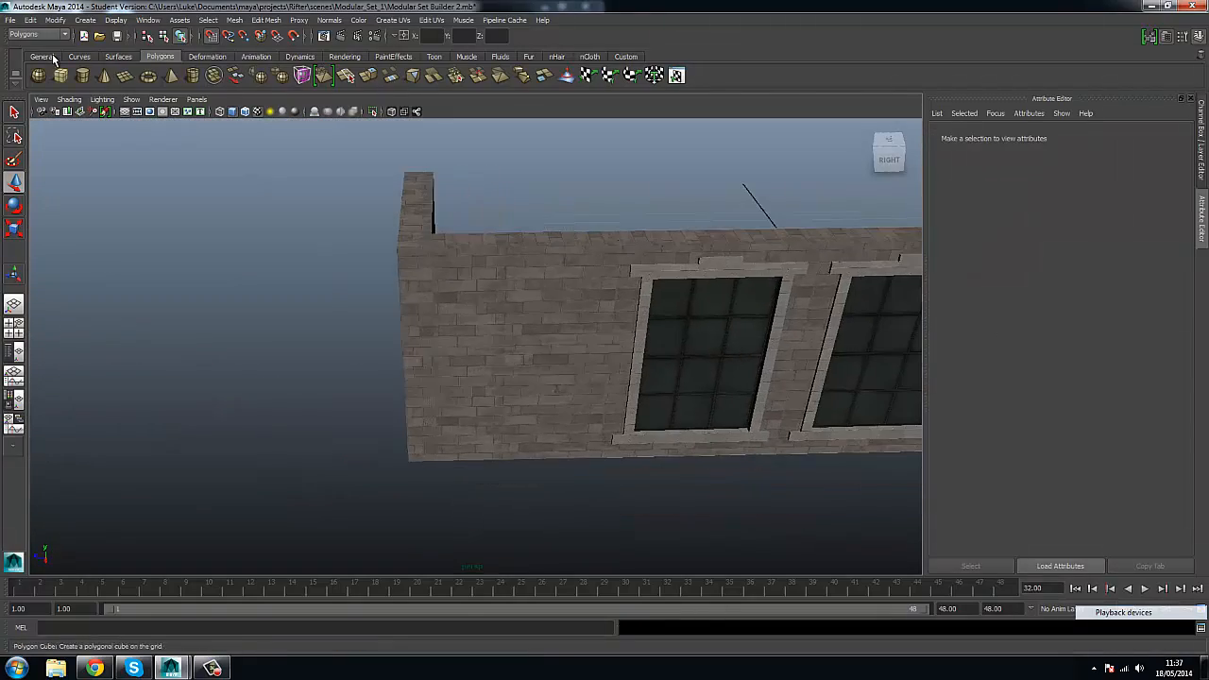
{"action": "left_click", "coordinate": [60, 75]}
{"action": "scroll", "coordinate": [355, 213], "scroll_direction": "down", "scroll_amount": 3}
{"action": "left_click_drag", "start_coordinate": [355, 214], "coordinate": [487, 298], "text": "alt"}
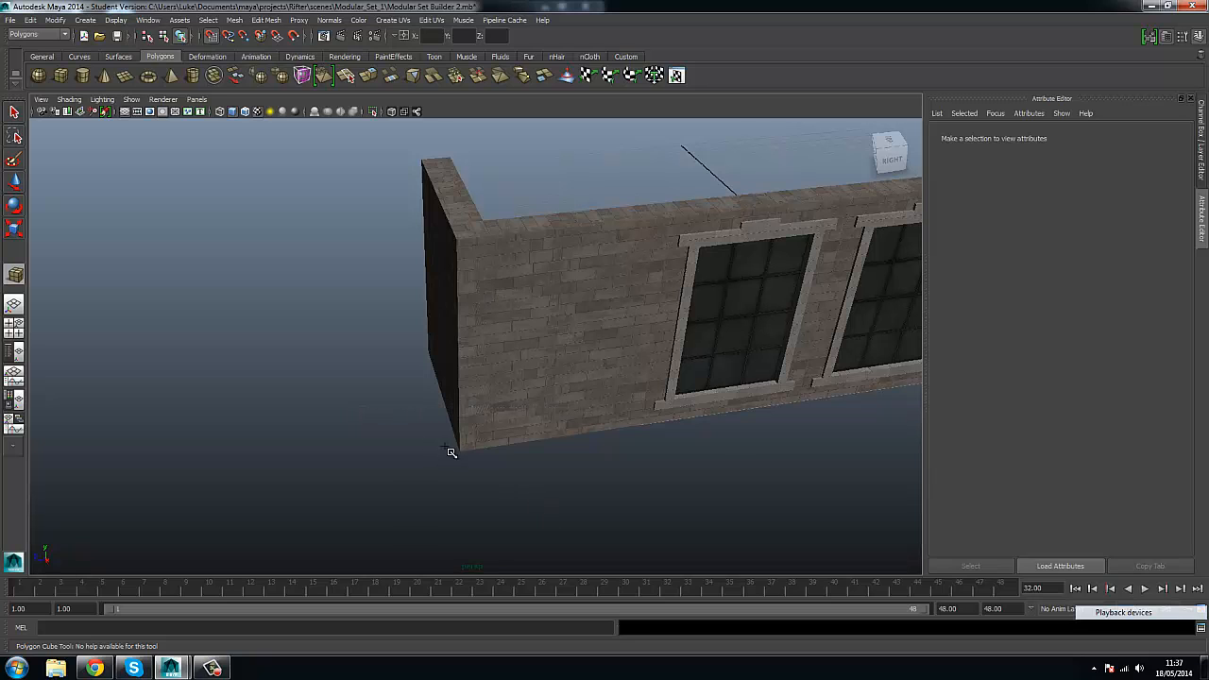
{"action": "left_click_drag", "start_coordinate": [452, 452], "coordinate": [492, 473]}
{"action": "left_click_drag", "start_coordinate": [477, 238], "coordinate": [477, 236]}
Move the pillar inward over the wall corner to Translate X 11.635, Z 18.112.
{"action": "left_click_drag", "start_coordinate": [477, 238], "coordinate": [555, 389], "text": "alt"}
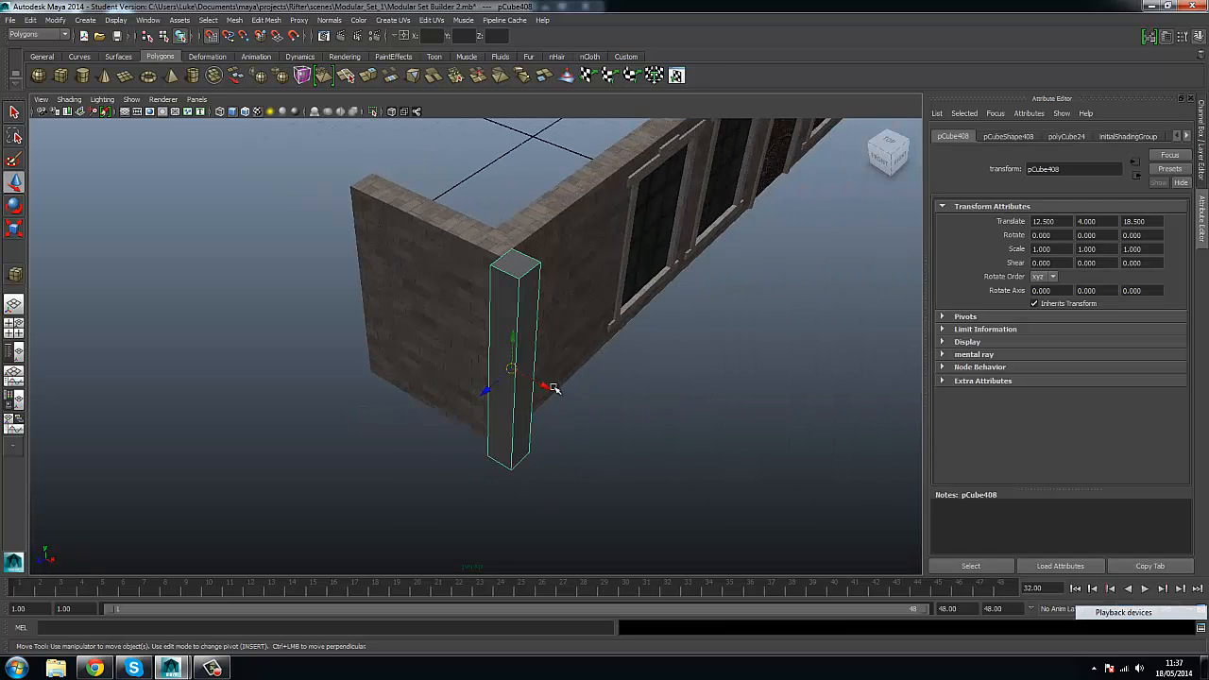
{"action": "scroll", "coordinate": [450, 239], "scroll_direction": "up", "scroll_amount": 3}
{"action": "middle_click_drag", "start_coordinate": [451, 239], "coordinate": [424, 259], "text": "alt"}
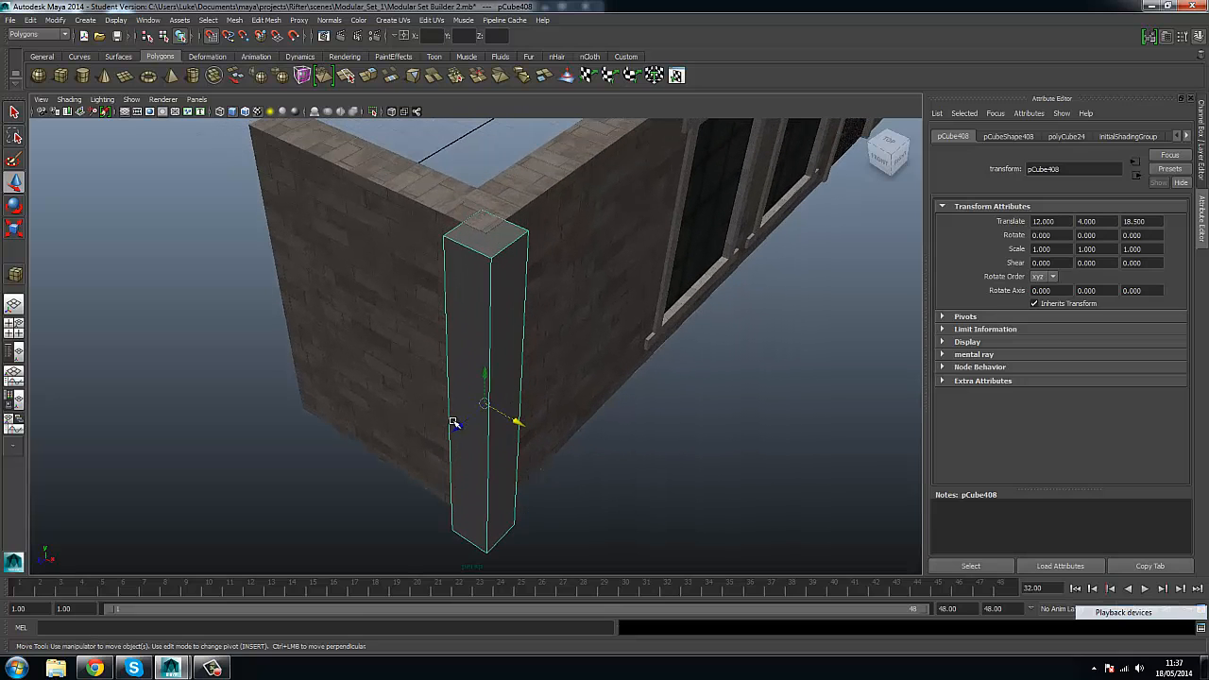
{"action": "left_click_drag", "start_coordinate": [457, 423], "coordinate": [506, 397]}
{"action": "left_click", "coordinate": [699, 486]}
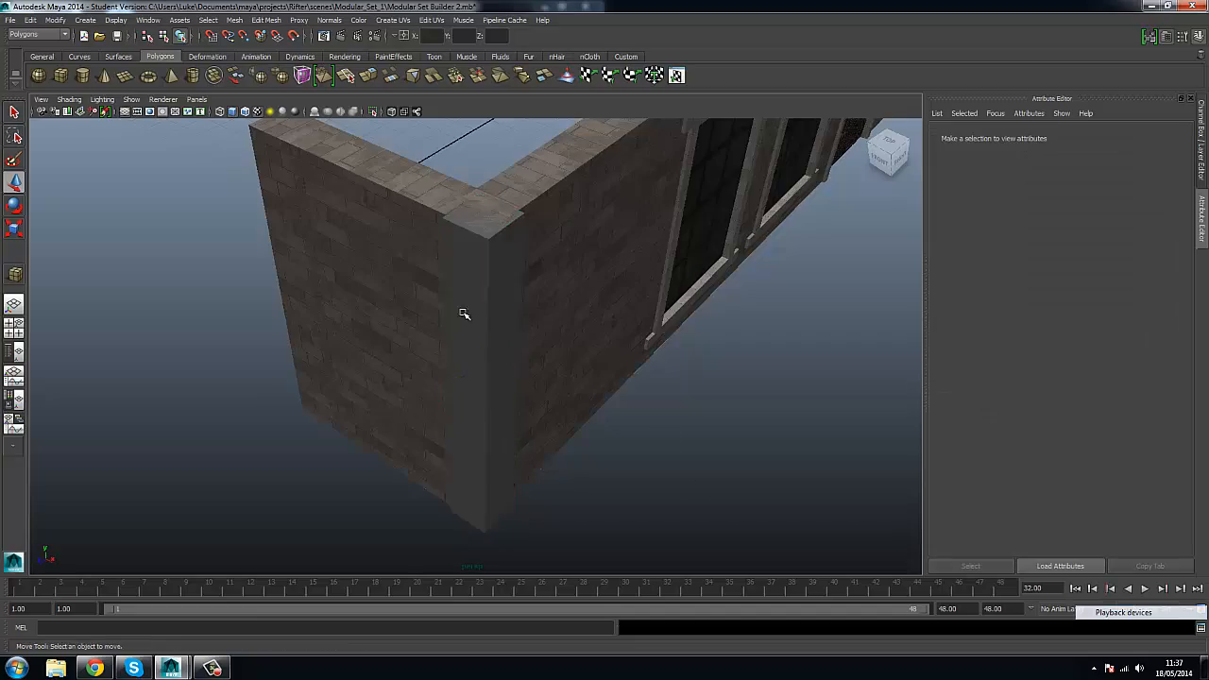
Select the corner pillar's outer vertical edge.
{"action": "mouse_move", "coordinate": [464, 313]}
{"action": "left_mouse_down", "text": "alt"}
{"action": "mouse_move", "coordinate": [262, 267]}
{"action": "mouse_move", "coordinate": [572, 285]}
{"action": "mouse_move", "coordinate": [538, 251]}
{"action": "mouse_move", "coordinate": [375, 238]}
{"action": "mouse_move", "coordinate": [370, 324]}
{"action": "mouse_move", "coordinate": [444, 314]}
{"action": "left_mouse_up", "text": "alt"}
{"action": "left_click", "coordinate": [471, 308]}
{"action": "left_click_drag", "start_coordinate": [489, 263], "coordinate": [553, 236], "text": "alt"}
{"action": "right_click_drag", "start_coordinate": [486, 265], "coordinate": [485, 236]}
{"action": "left_click", "coordinate": [468, 262]}
{"action": "left_click_drag", "start_coordinate": [321, 142], "coordinate": [280, 19], "text": "alt"}
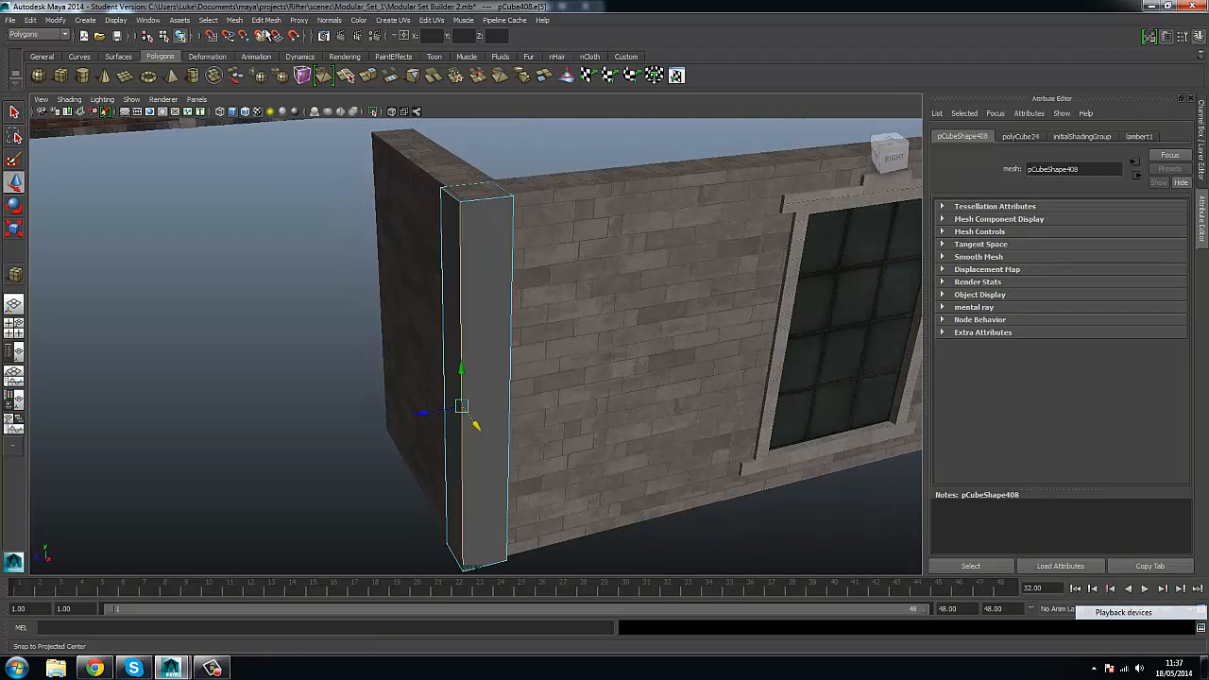
{"action": "left_click", "coordinate": [272, 20]}
{"action": "left_click", "coordinate": [273, 21]}
{"action": "left_click", "coordinate": [259, 36]}
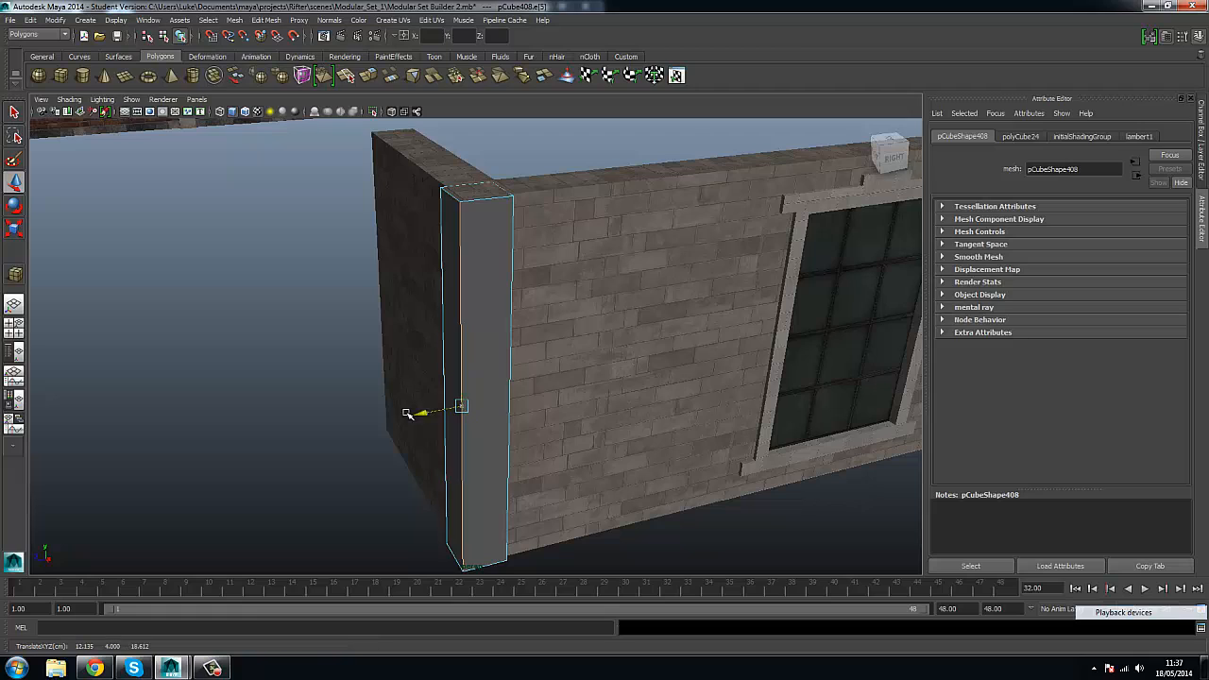
{"action": "left_click_drag", "start_coordinate": [406, 414], "coordinate": [404, 414]}
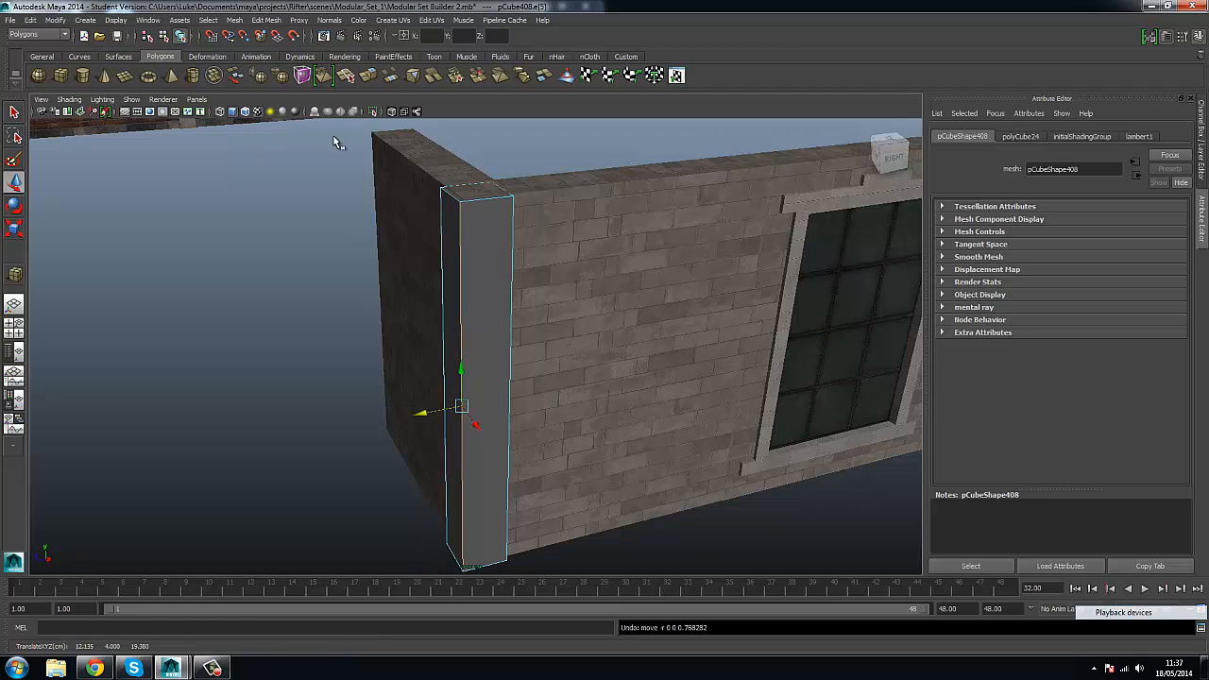
{"action": "left_click", "coordinate": [262, 37]}
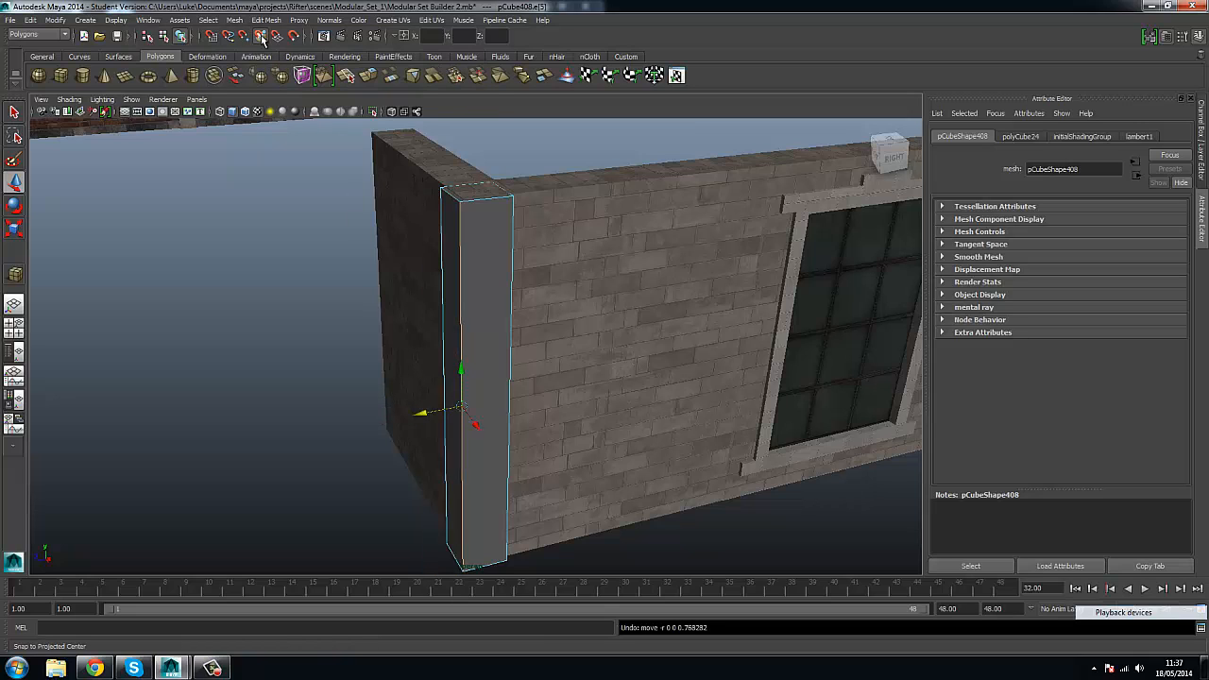
{"action": "left_click", "coordinate": [269, 19]}
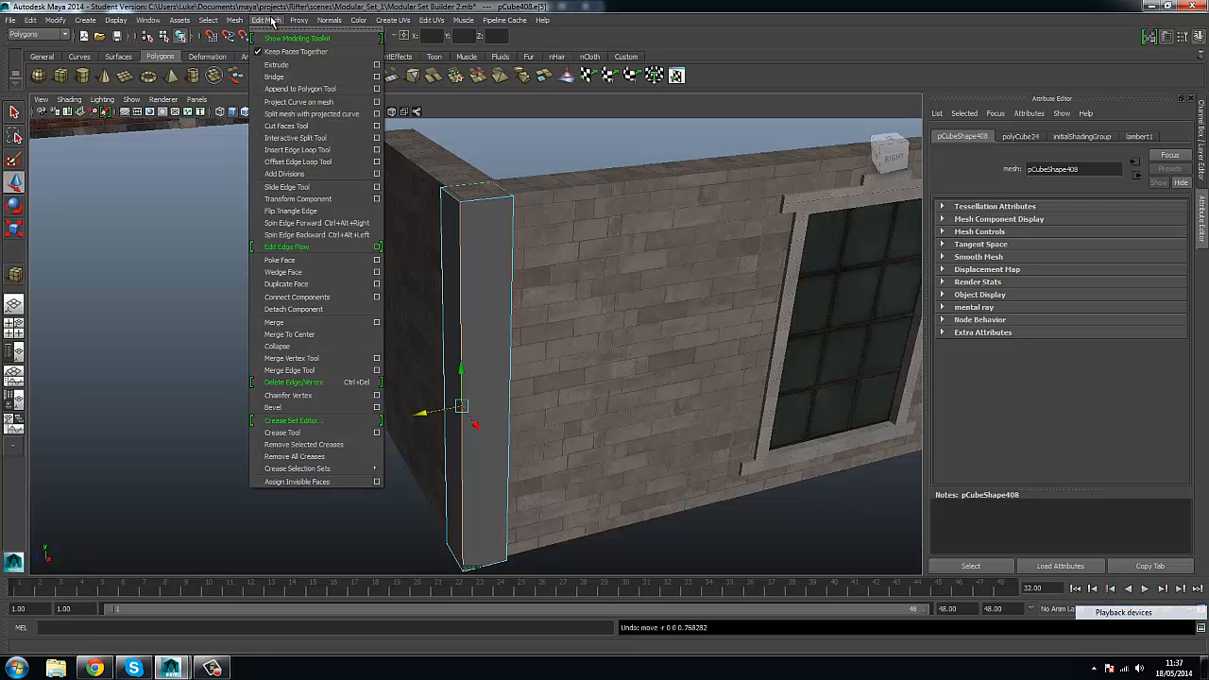
{"action": "left_click", "coordinate": [270, 21]}
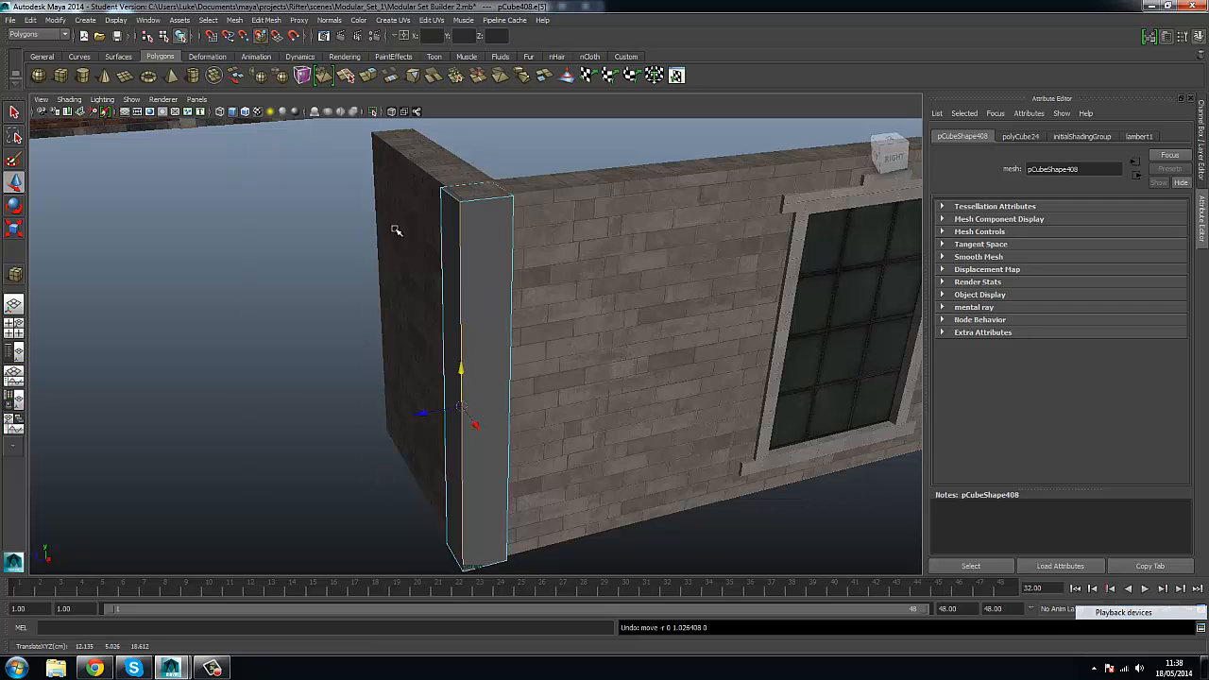
Bevel the pillar's selected outer edge with an offset of 0.2 and one segment.
{"action": "left_click", "coordinate": [267, 20]}
{"action": "left_click", "coordinate": [293, 409]}
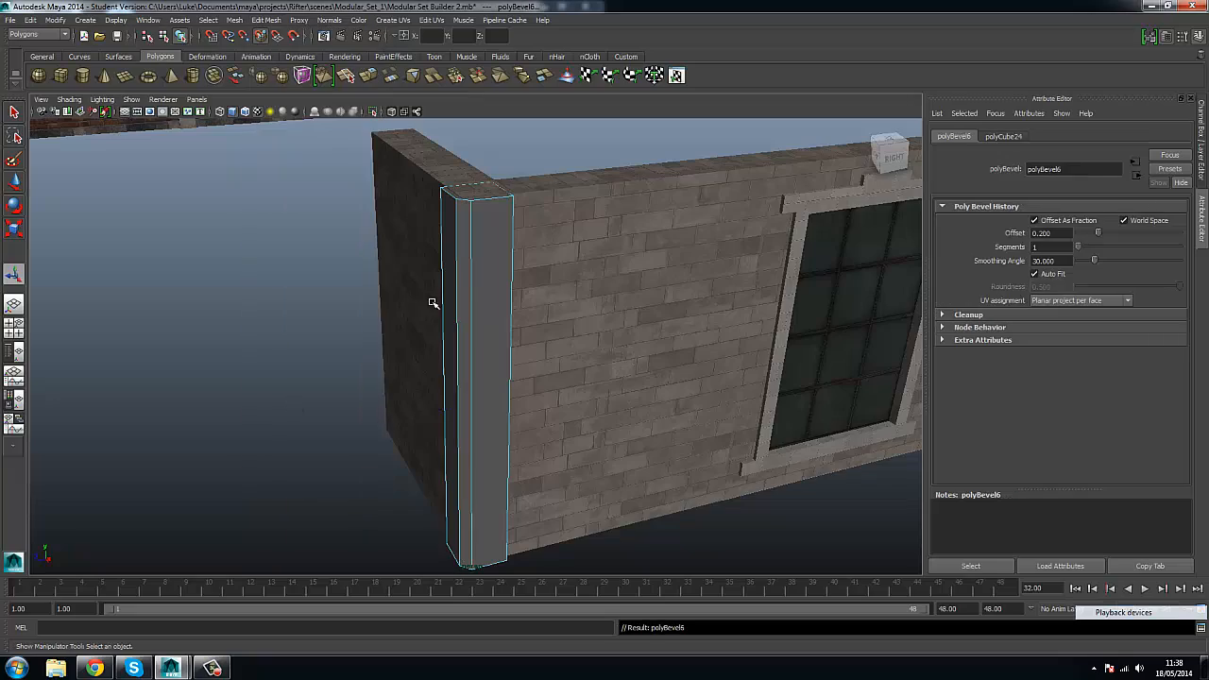
{"action": "left_click_drag", "start_coordinate": [432, 296], "coordinate": [513, 278], "text": "alt"}
{"action": "left_click", "coordinate": [764, 432]}
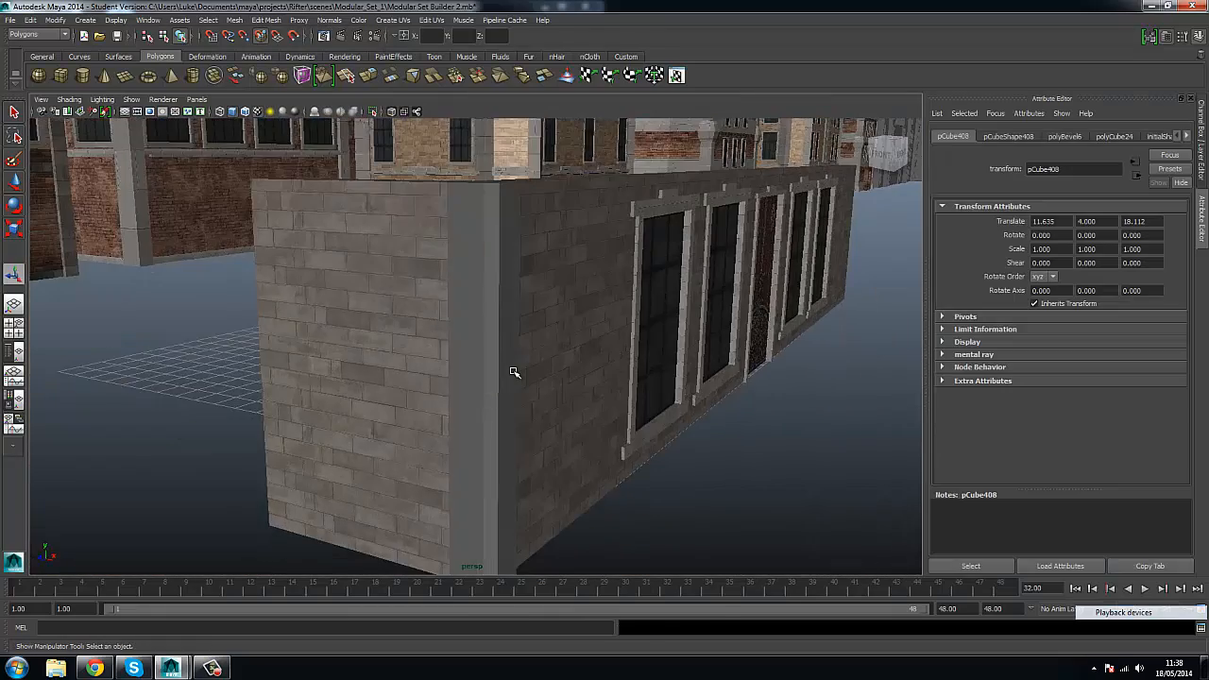
Assign the existing pale stone material blinn1 to the beveled corner pillar.
{"action": "left_click_drag", "start_coordinate": [513, 372], "coordinate": [504, 332], "text": "alt"}
{"action": "scroll", "coordinate": [503, 333], "scroll_direction": "up", "scroll_amount": 2}
{"action": "right_click_drag", "start_coordinate": [503, 333], "coordinate": [565, 593]}
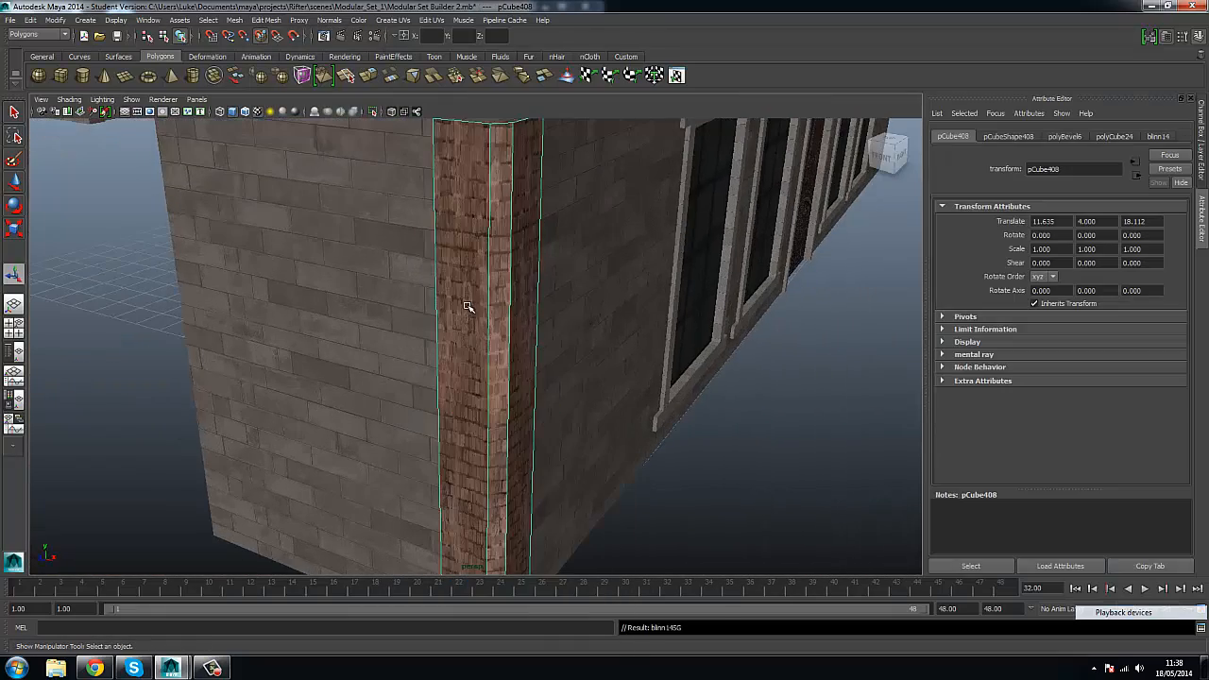
{"action": "scroll", "coordinate": [477, 307], "scroll_direction": "down", "scroll_amount": 3}
{"action": "right_click_drag", "start_coordinate": [493, 304], "coordinate": [522, 559]}
{"action": "right_click_drag", "start_coordinate": [586, 465], "coordinate": [577, 464]}
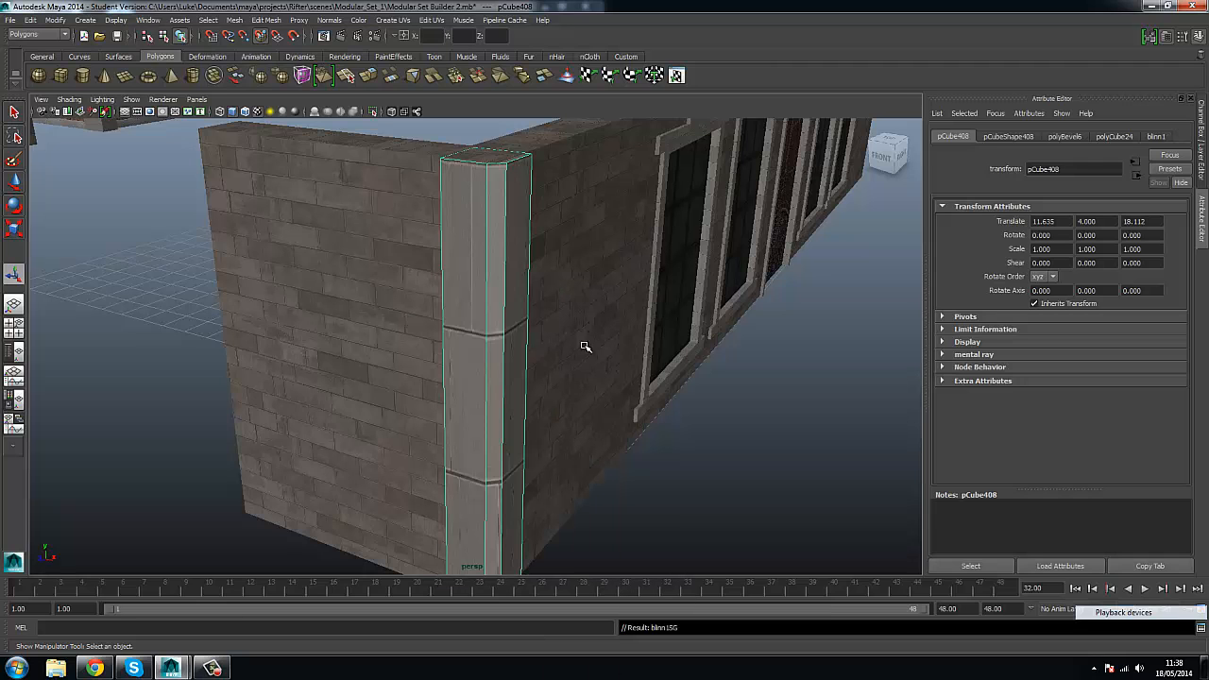
Apply automatic UV mapping to the corner pillar, normalize its UVs and return to object selection.
{"action": "left_click", "coordinate": [412, 20]}
{"action": "left_click", "coordinate": [436, 75]}
{"action": "left_click", "coordinate": [431, 20]}
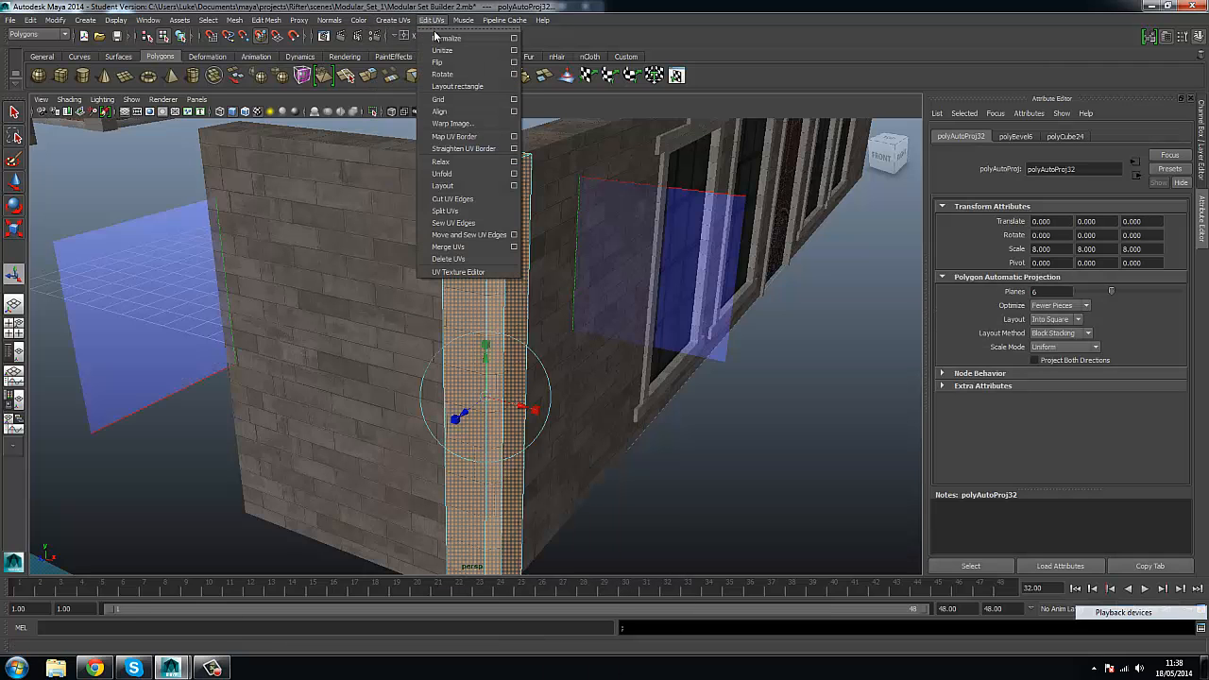
{"action": "right_click_drag", "start_coordinate": [475, 261], "coordinate": [530, 246]}
{"action": "left_click", "coordinate": [712, 394]}
Try to duplicate the corner pillar and move the copy along the facade.
{"action": "left_click_drag", "start_coordinate": [712, 394], "coordinate": [264, 6], "text": "alt"}
{"action": "scroll", "coordinate": [491, 349], "scroll_direction": "up", "scroll_amount": 3}
{"action": "left_click", "coordinate": [492, 349]}
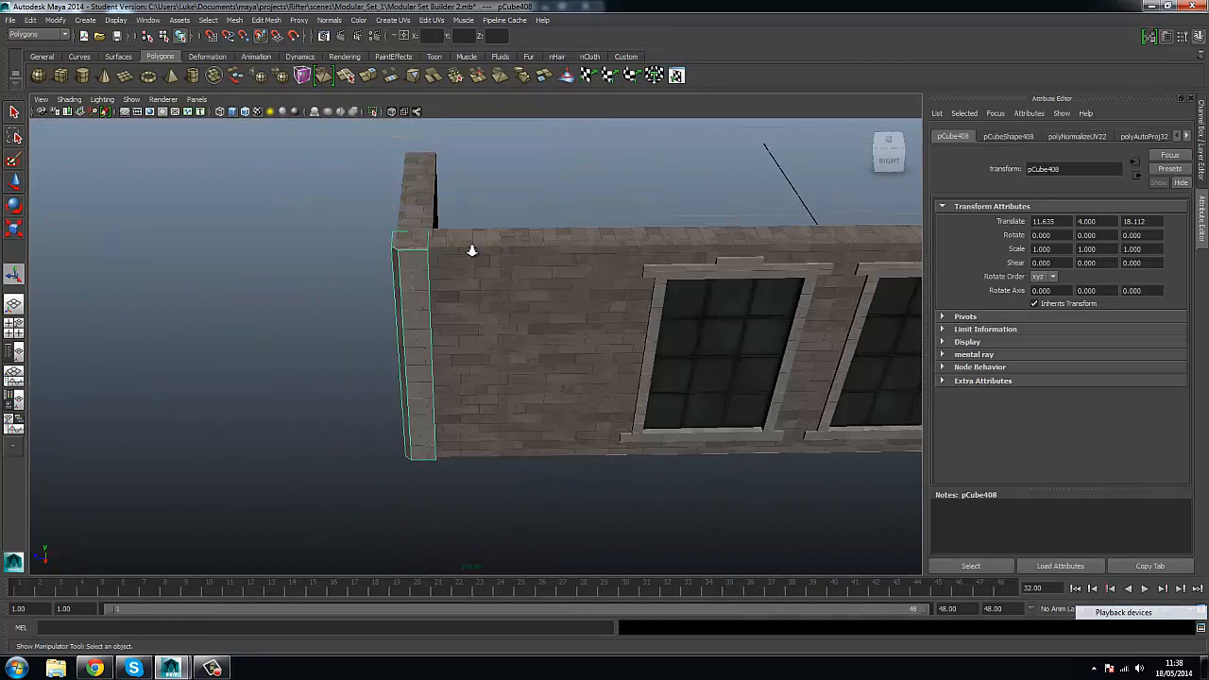
{"action": "key", "text": "ctrl+d"}
{"action": "scroll", "coordinate": [473, 250], "scroll_direction": "up", "scroll_amount": 2}
{"action": "left_click_drag", "start_coordinate": [375, 373], "coordinate": [410, 342]}
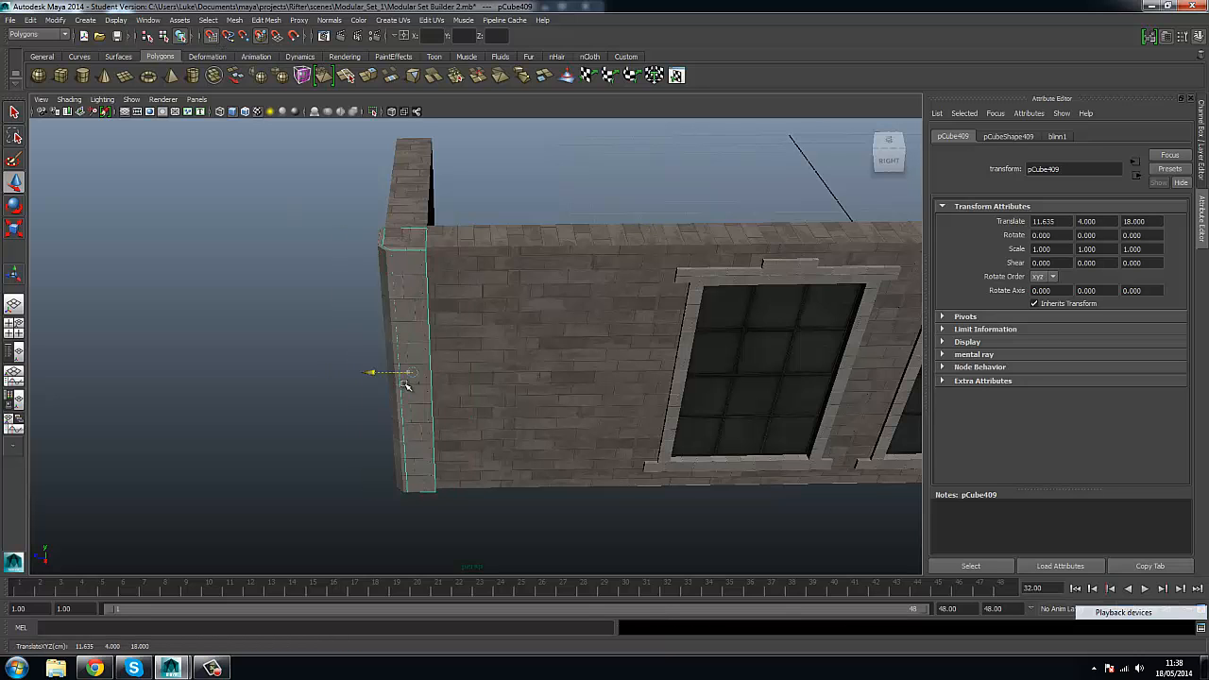
{"action": "key", "text": "ctrl+z"}
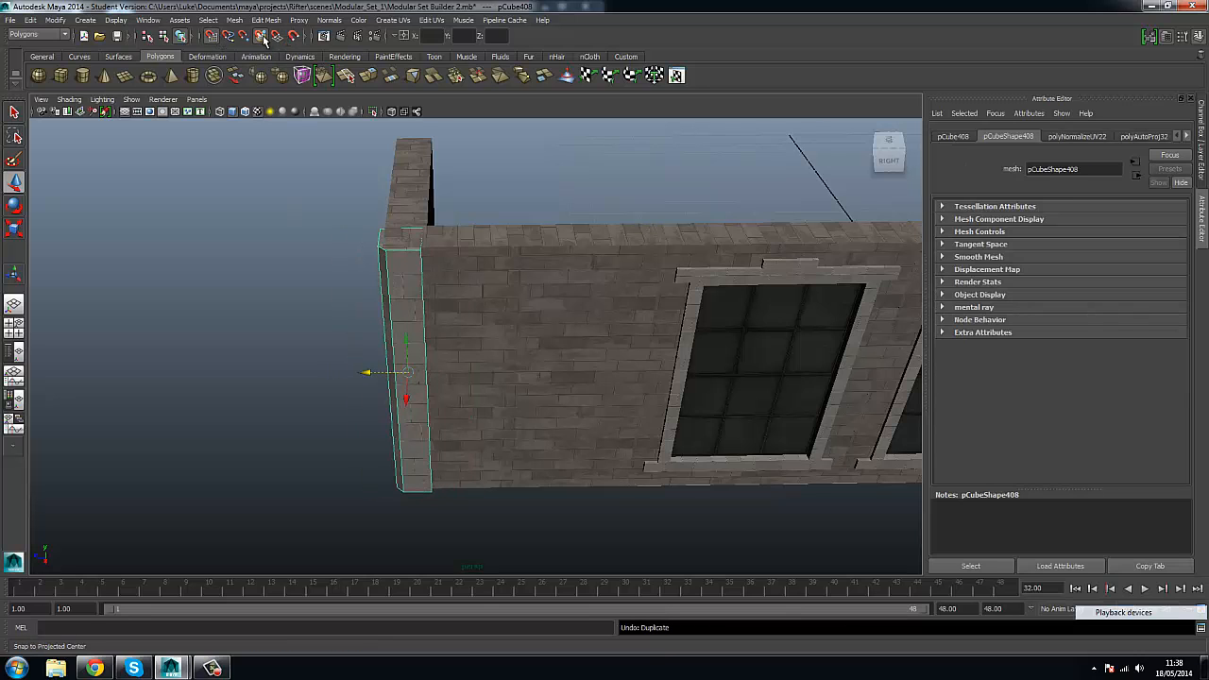
Duplicate the corner pillar and move the copy along the facade to its opposite end at Translate Z -24.
{"action": "left_click_drag", "start_coordinate": [387, 378], "coordinate": [431, 391]}
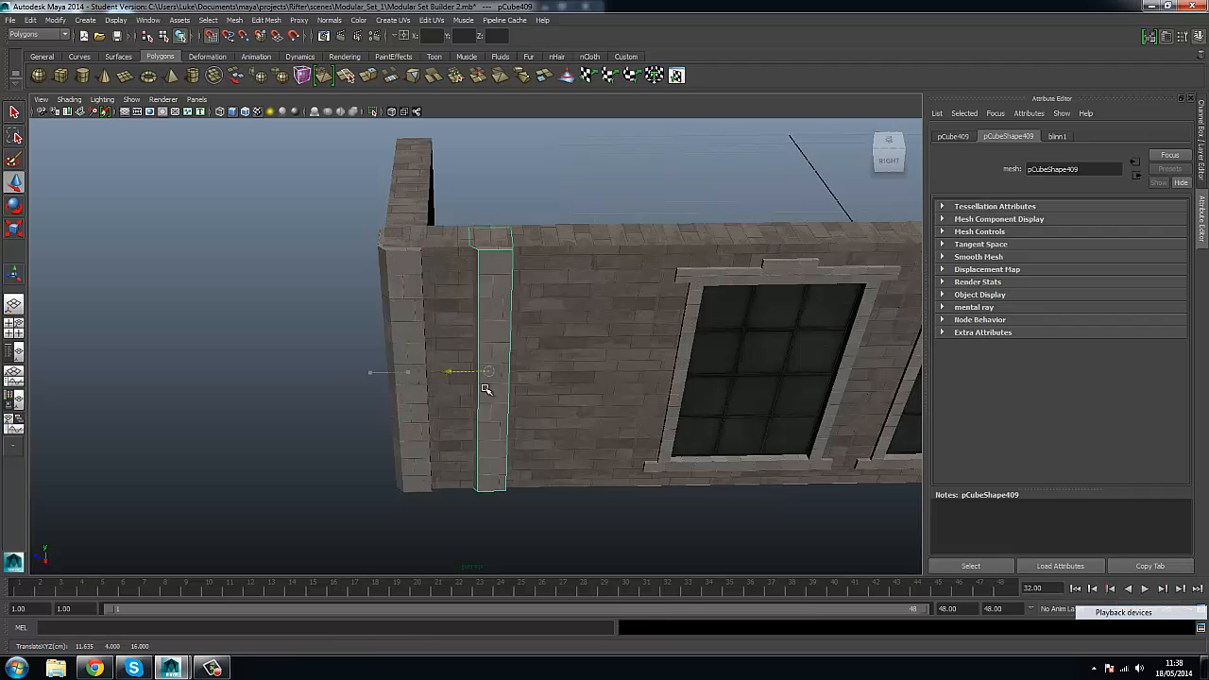
{"action": "right_click_drag", "start_coordinate": [485, 389], "coordinate": [397, 378], "text": "alt"}
{"action": "middle_click_drag", "start_coordinate": [719, 383], "coordinate": [510, 387], "text": "alt"}
{"action": "right_click_drag", "start_coordinate": [510, 387], "coordinate": [282, 369], "text": "alt"}
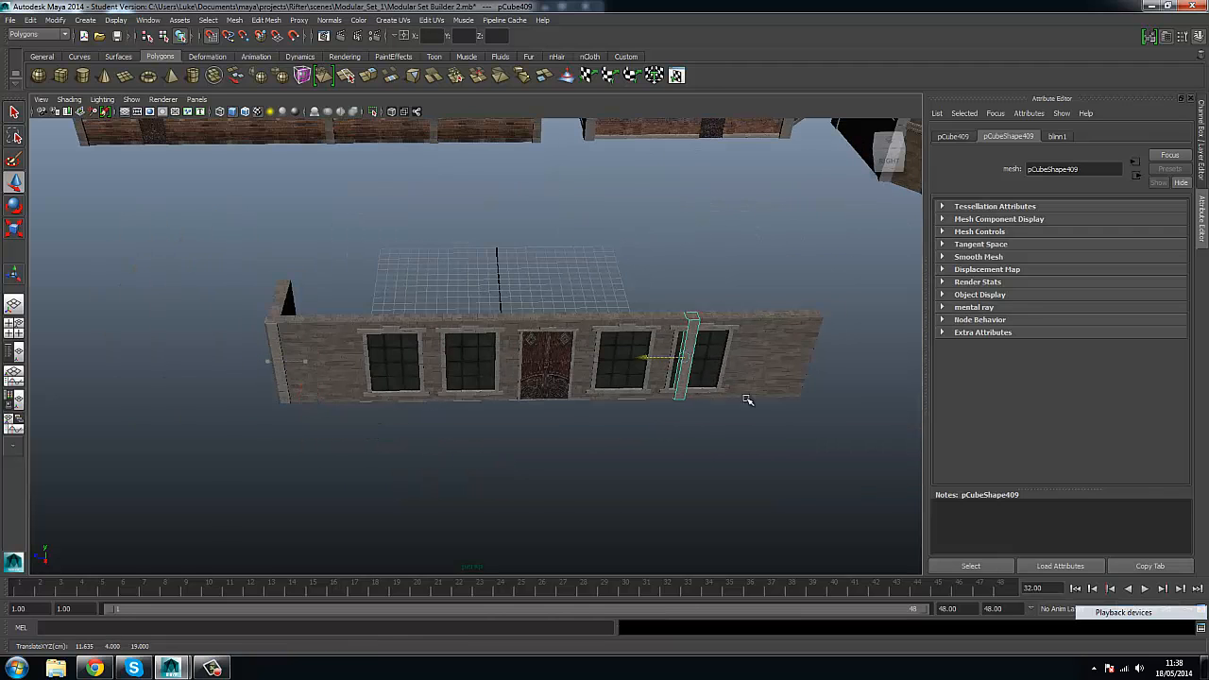
{"action": "key", "text": "f"}
Set the pillar copy's Y rotation to 90 degrees so its beveled edge faces the outer corner.
{"action": "left_click_drag", "start_coordinate": [499, 378], "coordinate": [454, 383]}
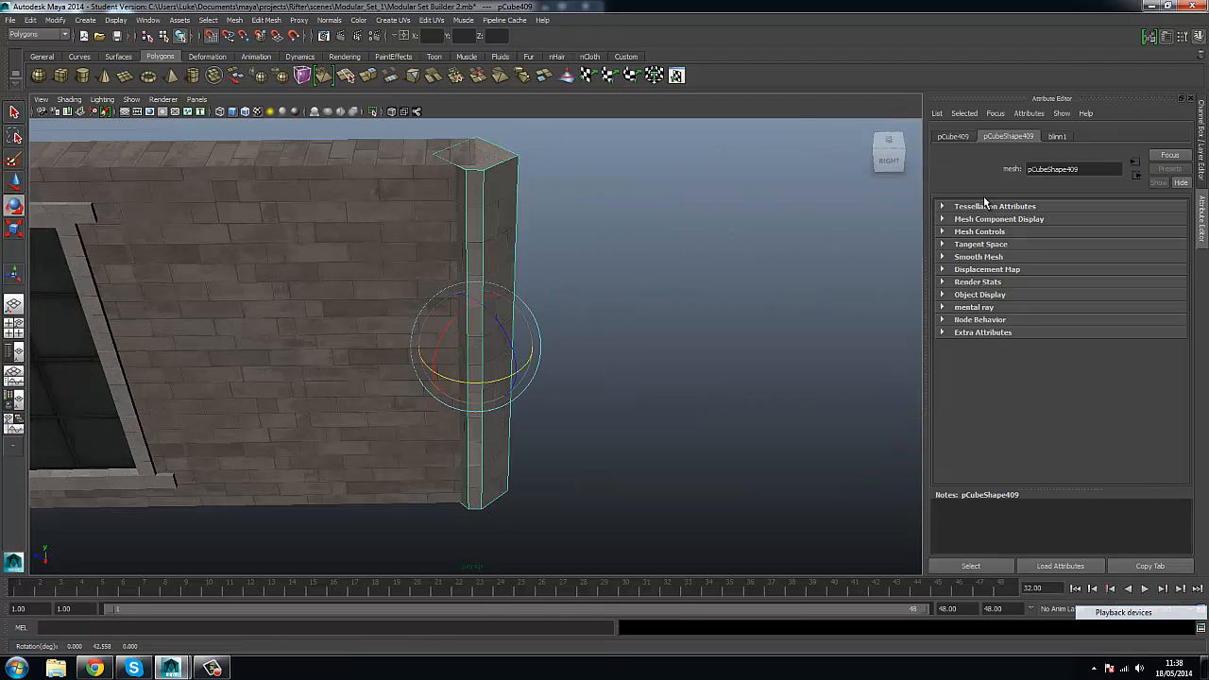
{"action": "left_click", "coordinate": [954, 136]}
{"action": "type", "text": "90"}
{"action": "key", "text": "Return"}
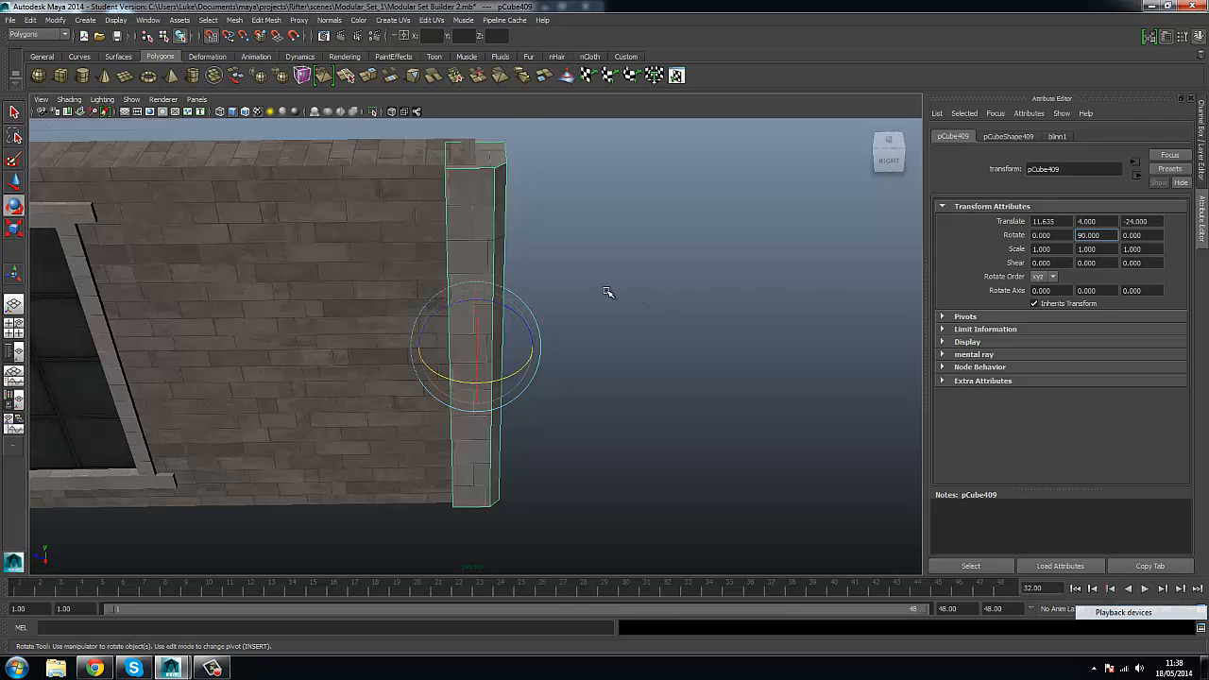
Move the rotated pillar copy outward from the wall to Translate X 12.
{"action": "scroll", "coordinate": [594, 295], "scroll_direction": "down", "scroll_amount": 2}
{"action": "key", "text": "w"}
{"action": "left_click", "coordinate": [507, 213]}
{"action": "left_click", "coordinate": [486, 255]}
{"action": "left_click_drag", "start_coordinate": [441, 349], "coordinate": [473, 378]}
{"action": "left_click_drag", "start_coordinate": [463, 389], "coordinate": [675, 326], "text": "alt"}
{"action": "middle_click_drag", "start_coordinate": [372, 226], "coordinate": [401, 351], "text": "alt"}
{"action": "scroll", "coordinate": [401, 351], "scroll_direction": "up", "scroll_amount": 2}
{"action": "middle_click_drag", "start_coordinate": [497, 361], "coordinate": [467, 279], "text": "alt"}
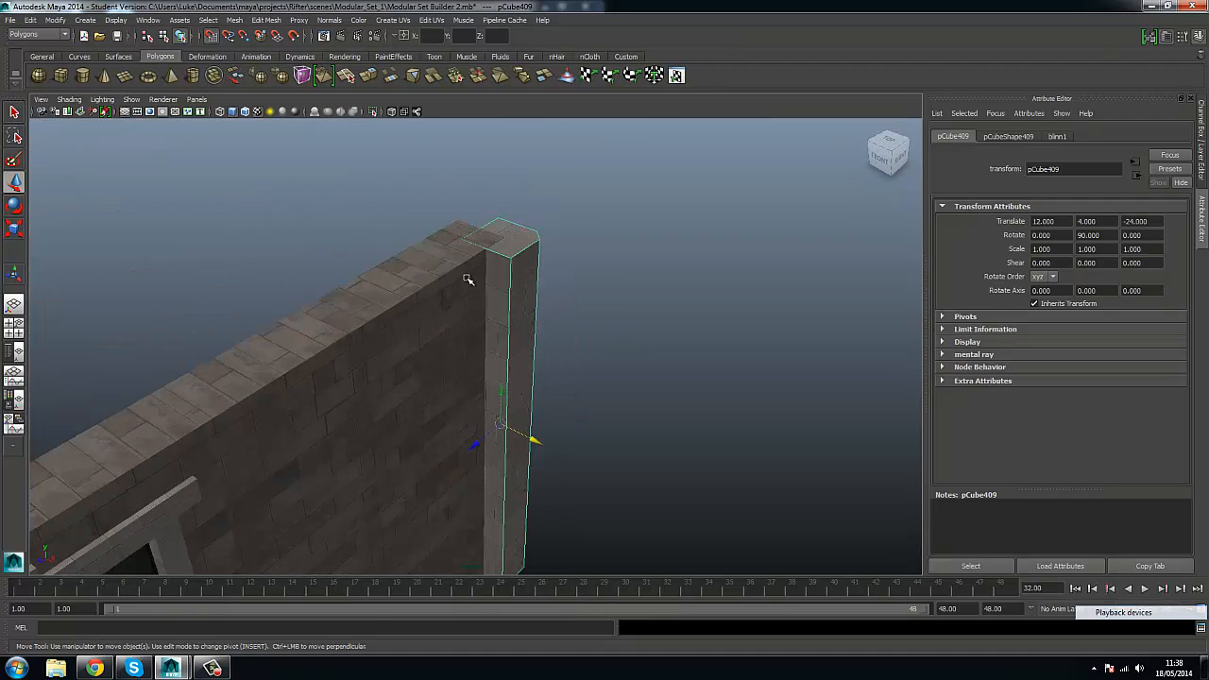
Center the pivot of the rotated pillar copy and try moving it from its position.
{"action": "left_click", "coordinate": [54, 22]}
{"action": "left_click", "coordinate": [99, 138]}
{"action": "left_click_drag", "start_coordinate": [528, 436], "coordinate": [492, 350]}
{"action": "key", "text": "ctrl+z"}
Move the pivot of the plain wall beside the first corner pillar to its lower corner next to the window section.
{"action": "right_click_drag", "start_coordinate": [492, 350], "coordinate": [397, 364], "text": "alt"}
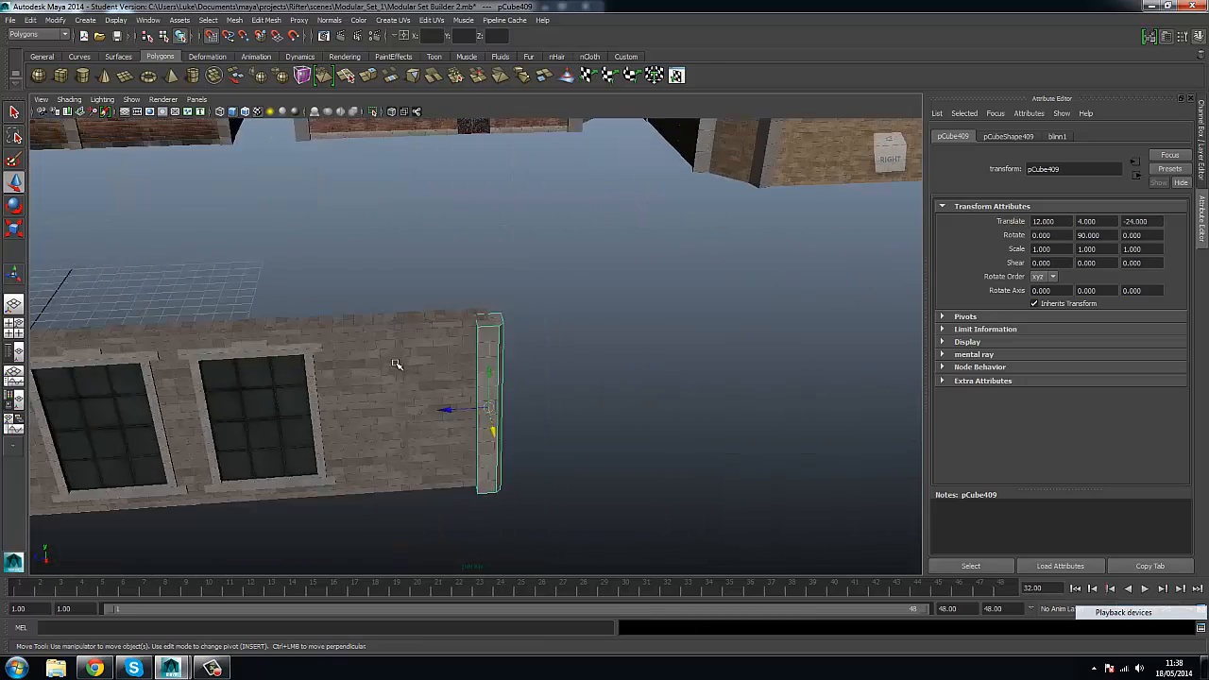
{"action": "scroll", "coordinate": [397, 364], "scroll_direction": "down", "scroll_amount": 3}
{"action": "middle_click_drag", "start_coordinate": [397, 364], "coordinate": [635, 338], "text": "alt"}
{"action": "middle_click_drag", "start_coordinate": [302, 340], "coordinate": [618, 334], "text": "alt"}
{"action": "scroll", "coordinate": [618, 334], "scroll_direction": "up", "scroll_amount": 3}
{"action": "left_click", "coordinate": [436, 348]}
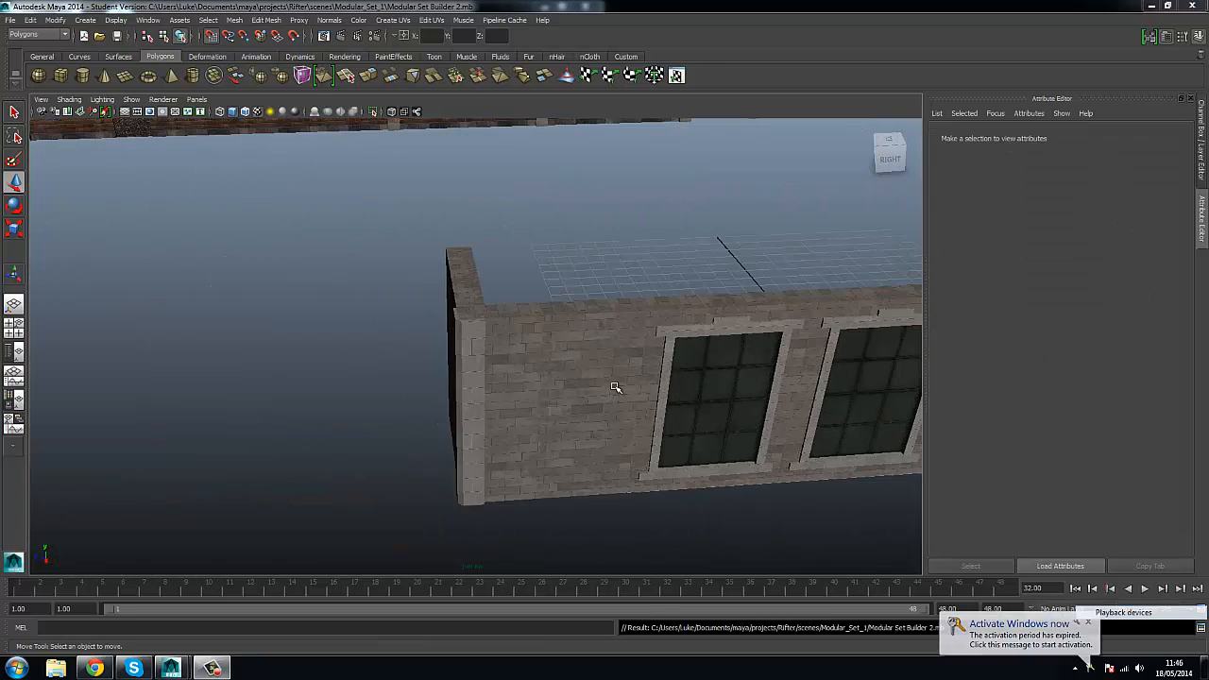
{"action": "left_click_drag", "start_coordinate": [615, 385], "coordinate": [446, 304], "text": "alt"}
{"action": "left_click", "coordinate": [426, 338]}
{"action": "key", "text": "f"}
{"action": "left_click", "coordinate": [472, 321]}
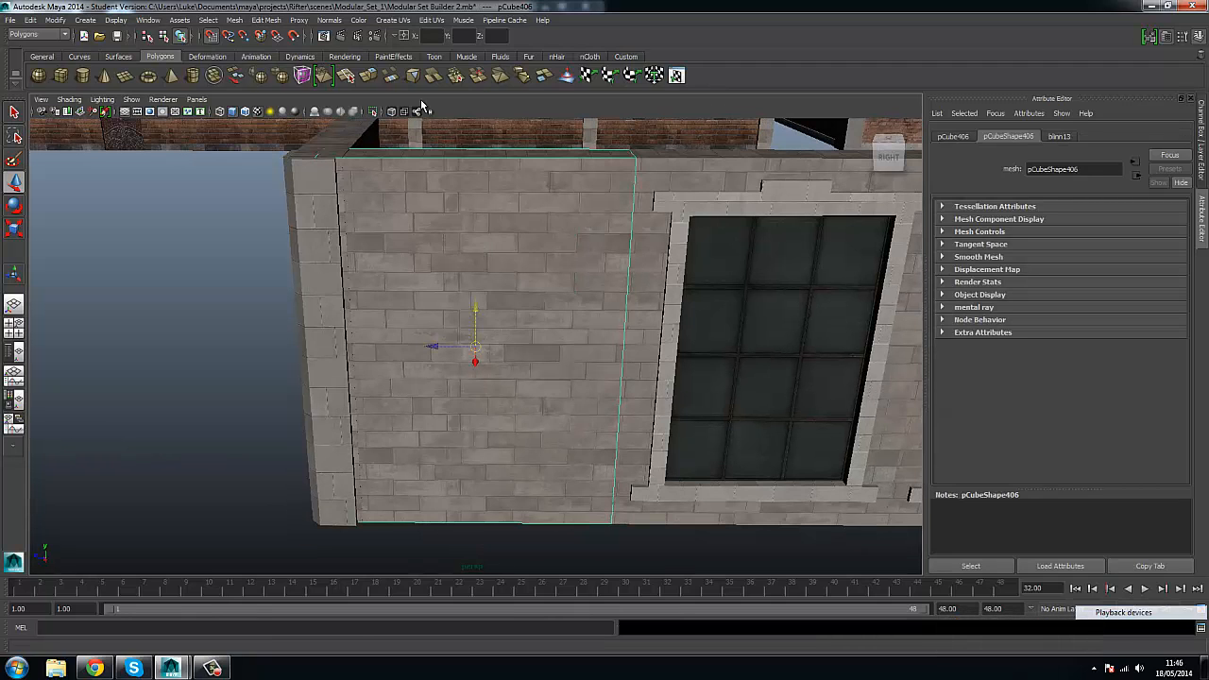
{"action": "middle_click_drag", "start_coordinate": [558, 149], "coordinate": [404, 139], "text": "alt"}
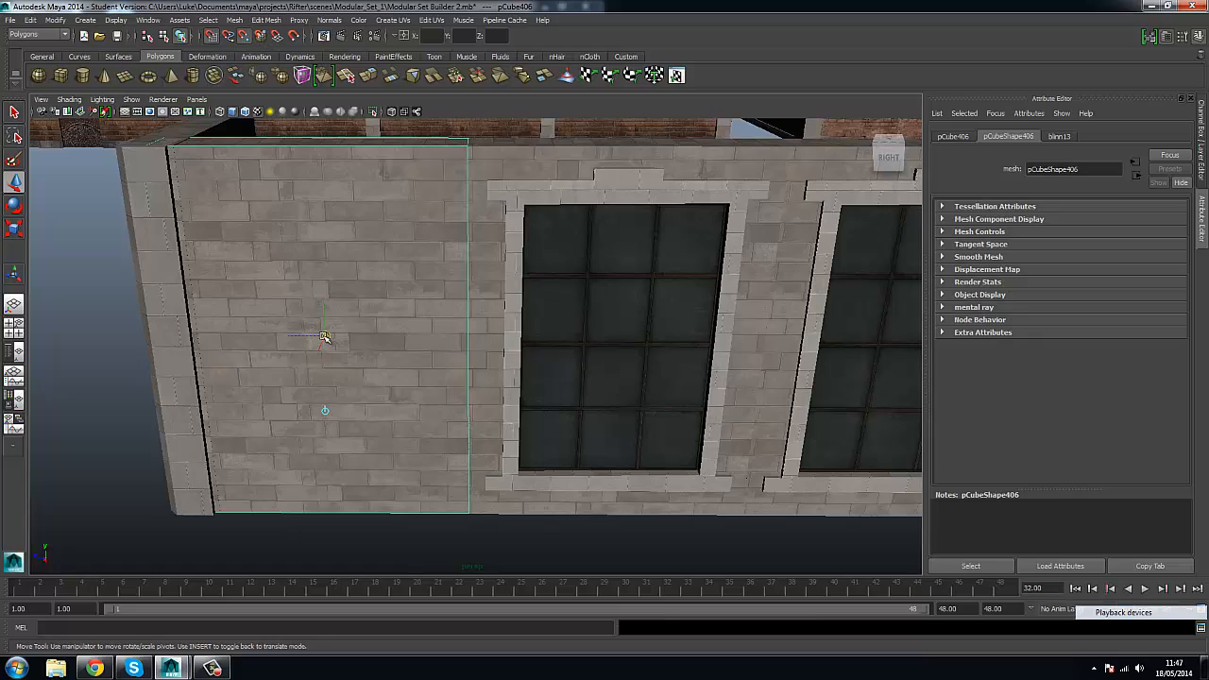
{"action": "left_click_drag", "start_coordinate": [454, 514], "coordinate": [423, 336], "text": "alt"}
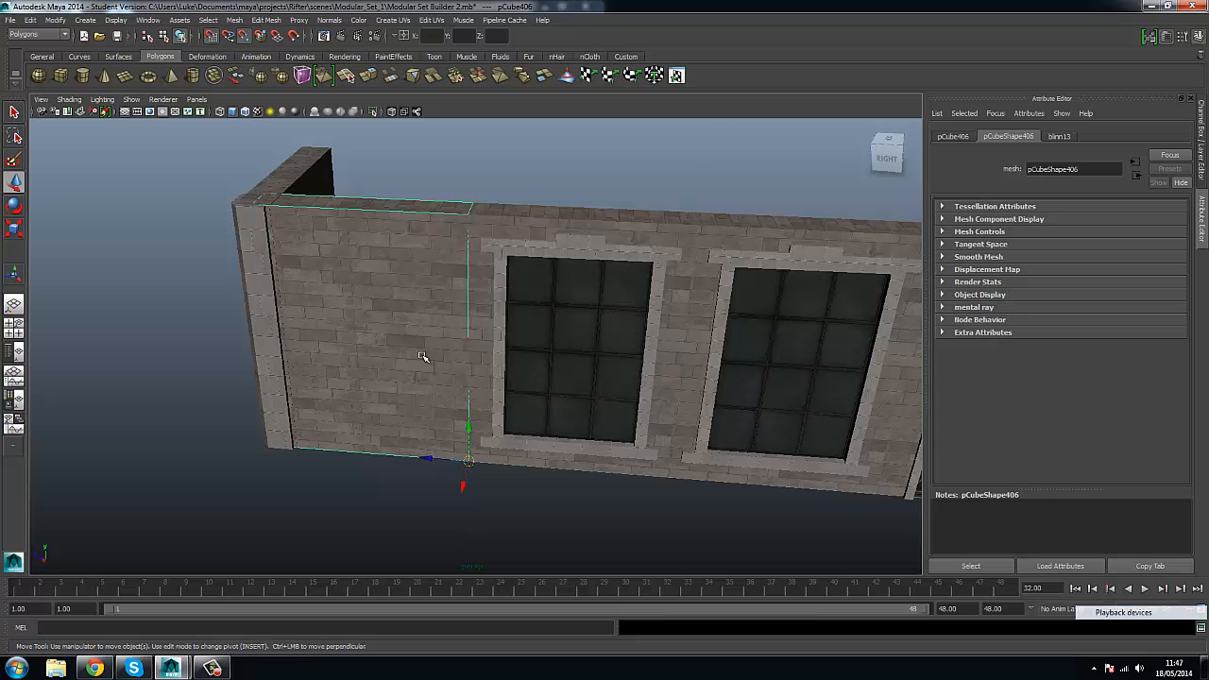
Delete the two window sections directly flanking the double door, keeping the outer window sections.
{"action": "middle_click_drag", "start_coordinate": [544, 359], "coordinate": [416, 353], "text": "alt"}
{"action": "left_click", "coordinate": [510, 279]}
{"action": "middle_click_drag", "start_coordinate": [656, 242], "coordinate": [486, 242], "text": "alt"}
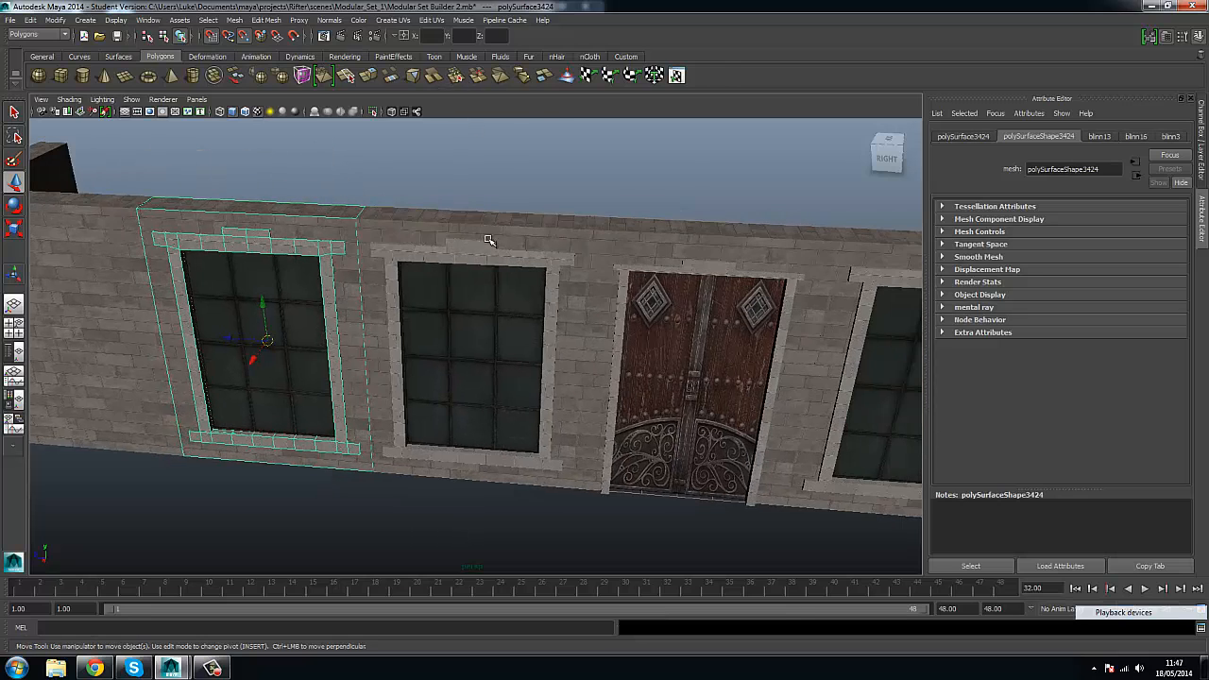
{"action": "left_click", "coordinate": [486, 242]}
{"action": "left_click_drag", "start_coordinate": [485, 242], "coordinate": [526, 247], "text": "alt"}
{"action": "scroll", "coordinate": [525, 246], "scroll_direction": "up", "scroll_amount": 2}
{"action": "scroll", "coordinate": [526, 247], "scroll_direction": "down", "scroll_amount": 4}
{"action": "key", "text": "Delete"}
{"action": "left_click", "coordinate": [842, 311]}
{"action": "scroll", "coordinate": [812, 314], "scroll_direction": "down", "scroll_amount": 4}
{"action": "key", "text": "Delete"}
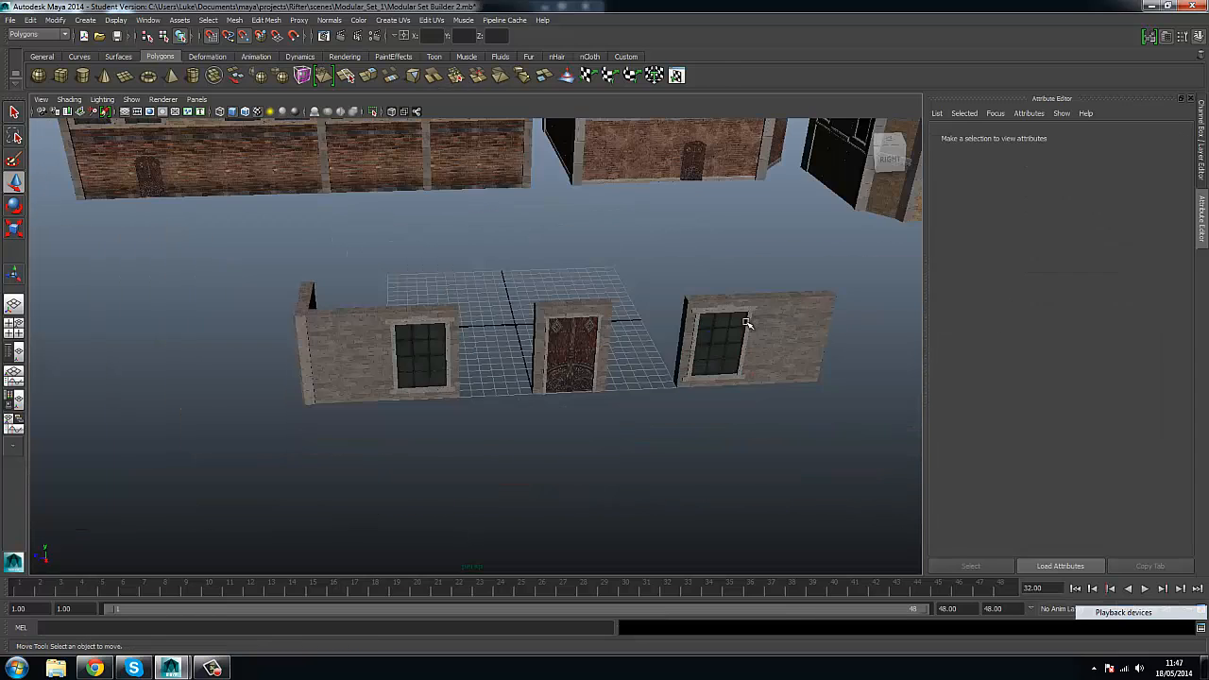
Delete the remaining window section and the plain wall on the far side of the double door.
{"action": "left_click", "coordinate": [745, 322]}
{"action": "key", "text": "Delete"}
{"action": "left_click", "coordinate": [786, 330]}
{"action": "key", "text": "Delete"}
Move the pivot of the remaining window section to its lower corner on the side facing the door.
{"action": "scroll", "coordinate": [416, 332], "scroll_direction": "up", "scroll_amount": 4}
{"action": "left_click", "coordinate": [373, 336]}
{"action": "scroll", "coordinate": [373, 337], "scroll_direction": "up", "scroll_amount": 4}
{"action": "left_click_drag", "start_coordinate": [373, 336], "coordinate": [564, 291], "text": "alt"}
{"action": "key", "text": "Insert"}
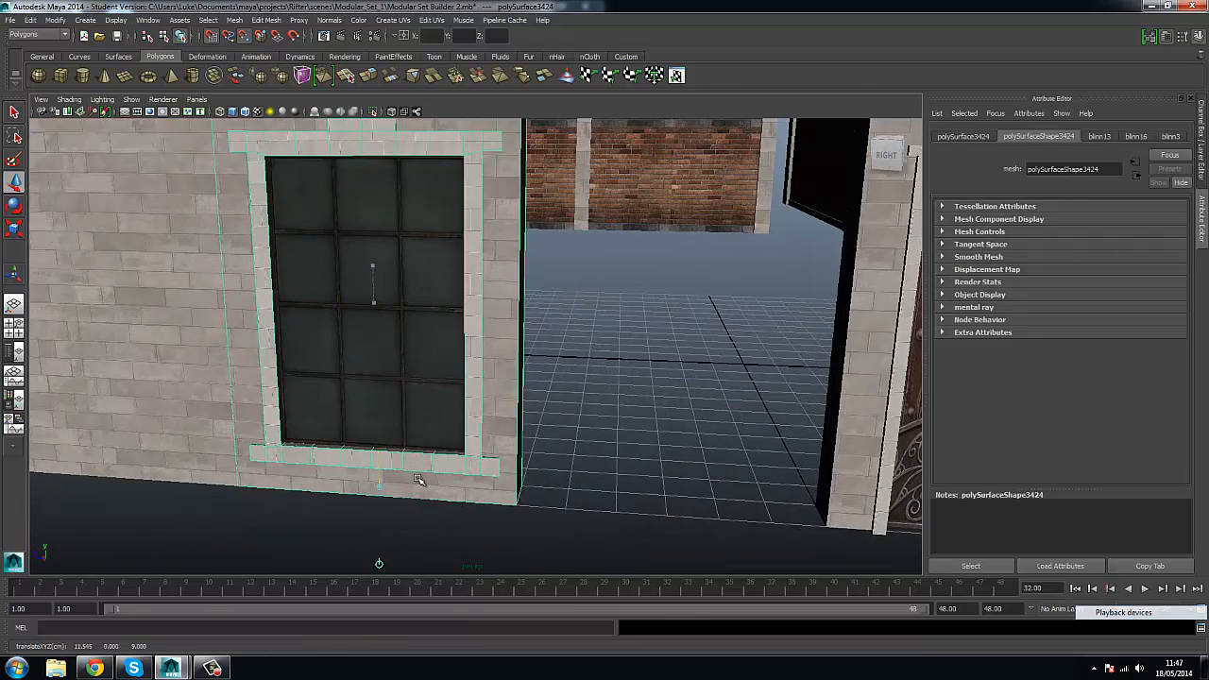
{"action": "left_click_drag", "start_coordinate": [419, 481], "coordinate": [364, 413], "text": "alt"}
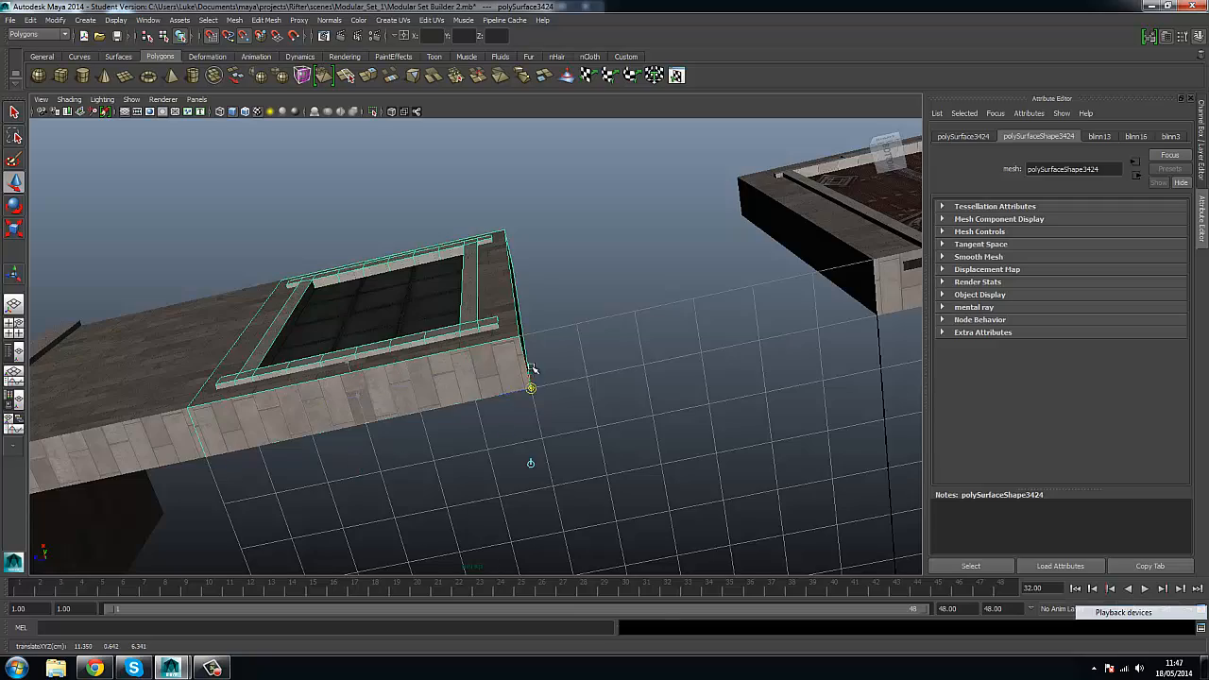
{"action": "left_click_drag", "start_coordinate": [523, 330], "coordinate": [586, 381], "text": "alt"}
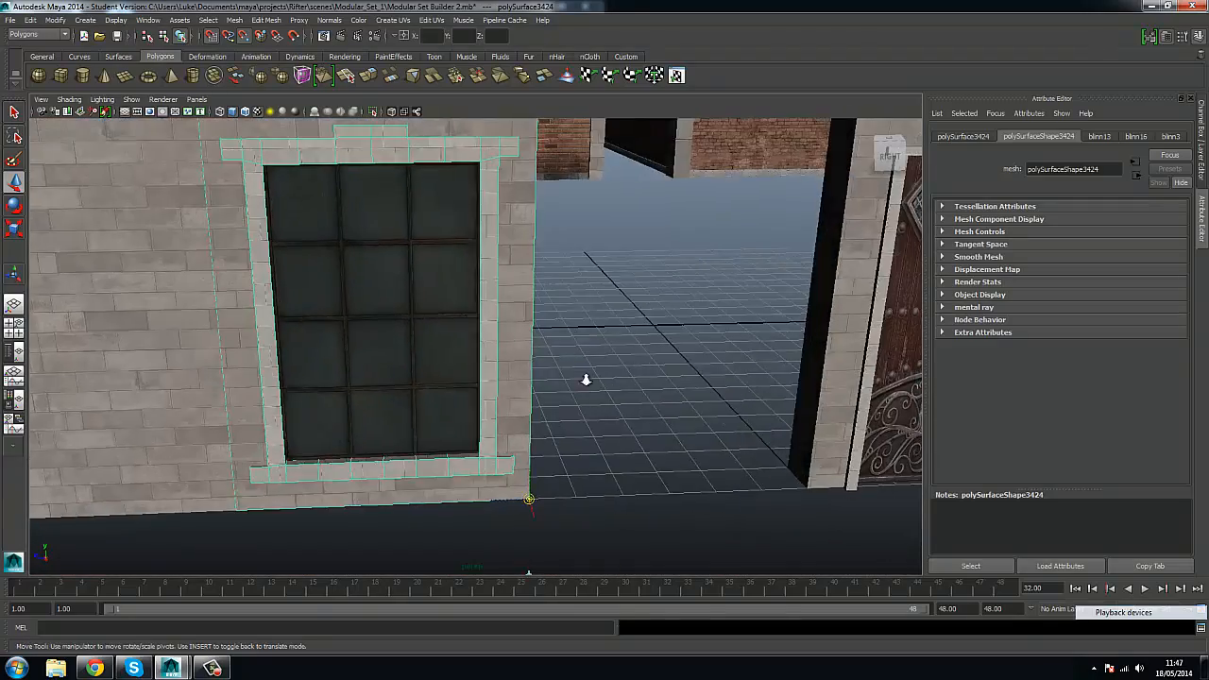
{"action": "middle_click_drag", "start_coordinate": [586, 381], "coordinate": [381, 427], "text": "alt"}
{"action": "scroll", "coordinate": [381, 427], "scroll_direction": "down", "scroll_amount": 2}
{"action": "key", "text": "Insert"}
Combine the double door with its stone surround into one mesh and center the pivot of the combined mesh.
{"action": "left_click", "coordinate": [554, 350]}
{"action": "middle_click_drag", "start_coordinate": [460, 312], "coordinate": [438, 297], "text": "alt"}
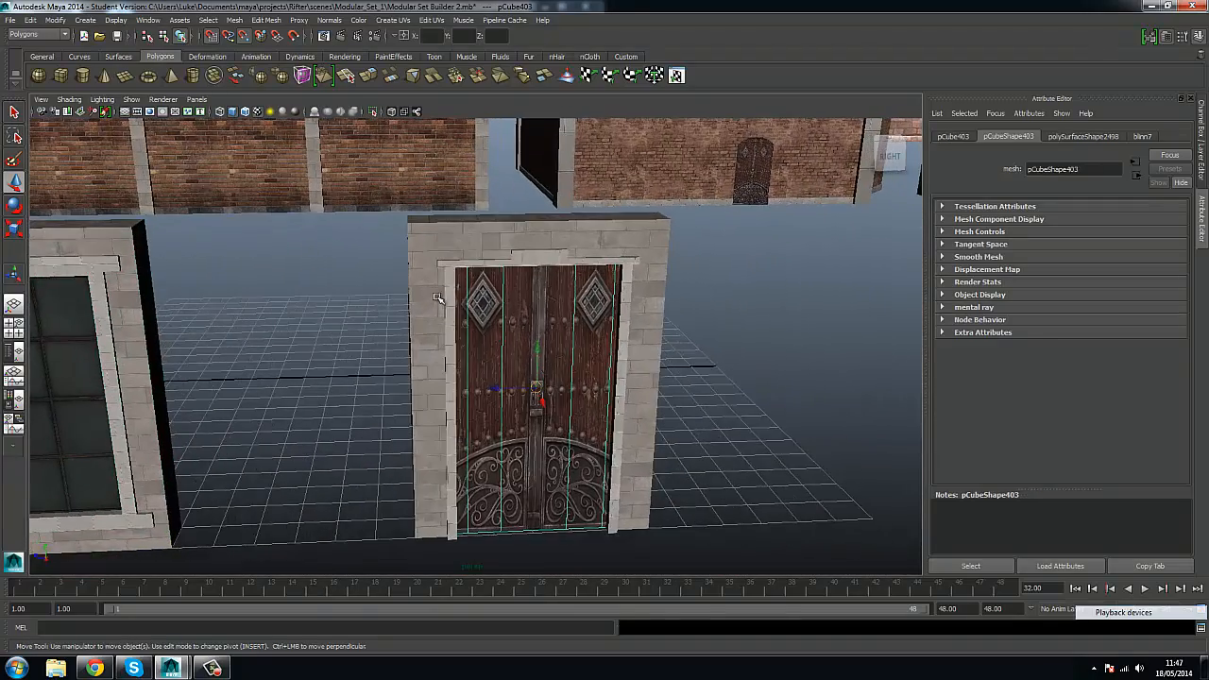
{"action": "left_click", "coordinate": [234, 20]}
{"action": "left_click", "coordinate": [248, 39]}
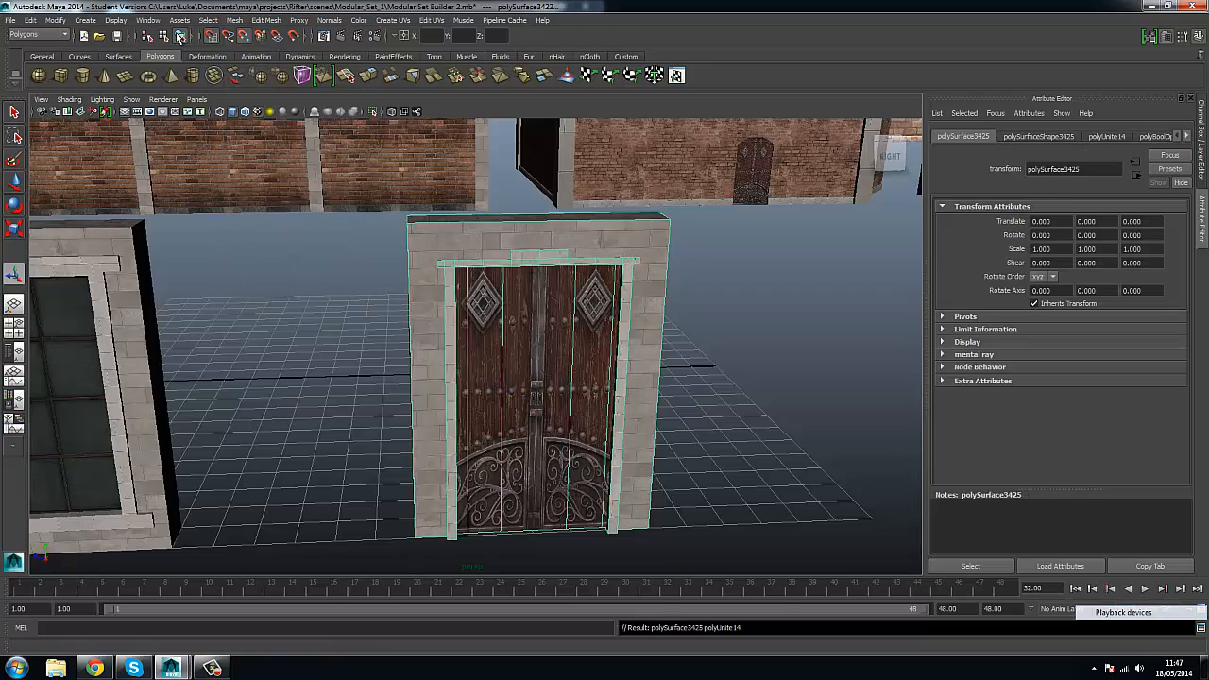
{"action": "left_click", "coordinate": [54, 20]}
{"action": "left_click", "coordinate": [81, 140]}
Move the pivot of the combined door section to its lower corner on the side away from the window section.
{"action": "left_click_drag", "start_coordinate": [284, 283], "coordinate": [307, 232], "text": "alt"}
{"action": "scroll", "coordinate": [307, 231], "scroll_direction": "up", "scroll_amount": 3}
{"action": "middle_click_drag", "start_coordinate": [307, 231], "coordinate": [230, 187], "text": "alt"}
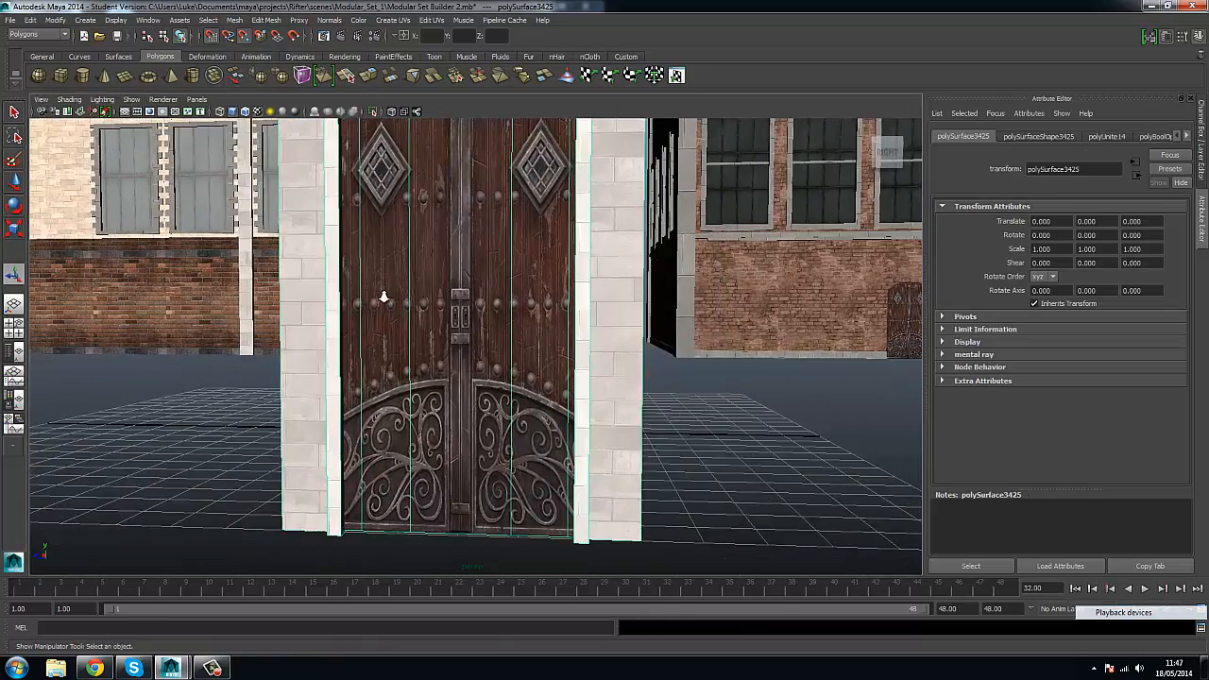
{"action": "scroll", "coordinate": [384, 297], "scroll_direction": "down", "scroll_amount": 3}
{"action": "scroll", "coordinate": [408, 348], "scroll_direction": "up", "scroll_amount": 3}
{"action": "key", "text": "w"}
{"action": "left_click_drag", "start_coordinate": [529, 420], "coordinate": [476, 345], "text": "alt"}
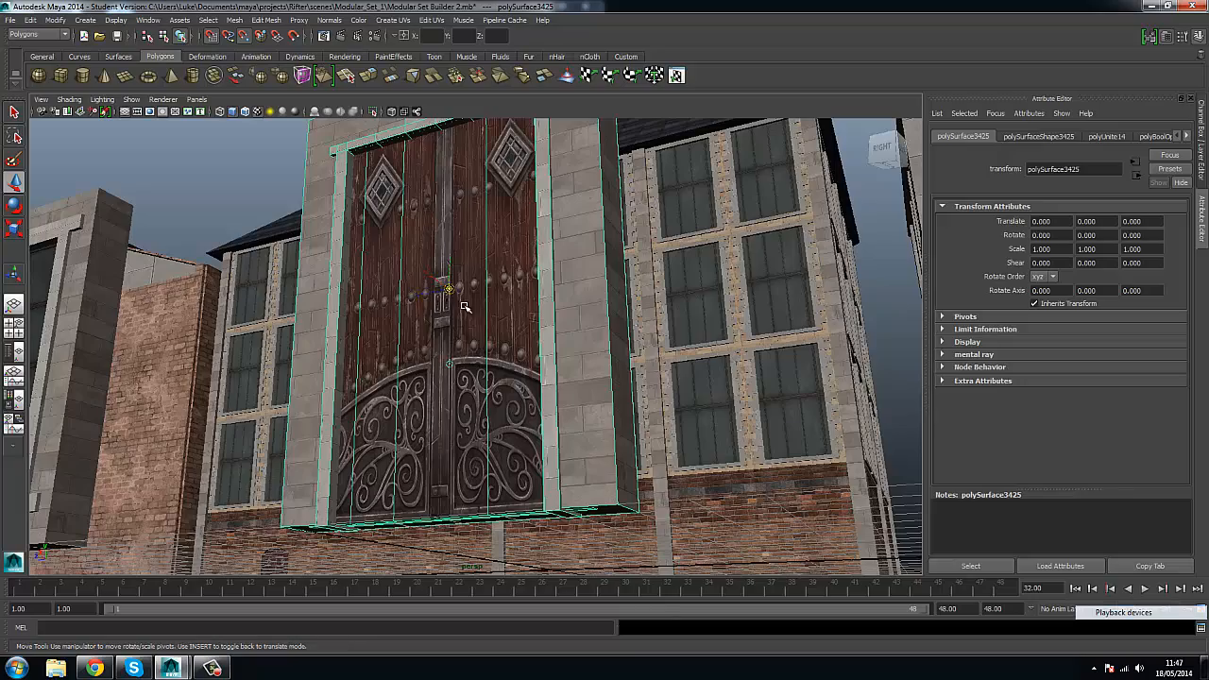
{"action": "left_click_drag", "start_coordinate": [621, 508], "coordinate": [614, 436], "text": "alt"}
{"action": "scroll", "coordinate": [615, 436], "scroll_direction": "up", "scroll_amount": 3}
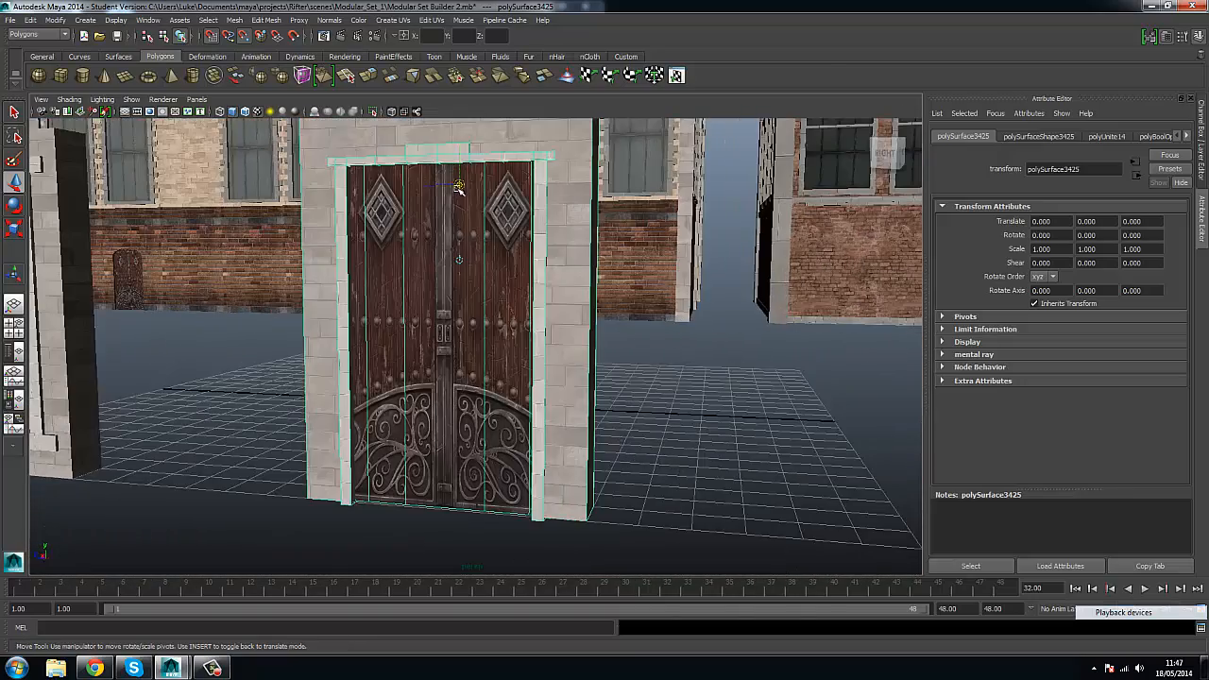
{"action": "left_click_drag", "start_coordinate": [586, 524], "coordinate": [561, 372], "text": "alt"}
{"action": "scroll", "coordinate": [572, 369], "scroll_direction": "up", "scroll_amount": 3}
{"action": "key", "text": "Insert"}
{"action": "scroll", "coordinate": [575, 363], "scroll_direction": "down", "scroll_amount": 3}
Duplicate the window section and move the copy into the gap beside the door at Translate Z -6.
{"action": "middle_click_drag", "start_coordinate": [576, 364], "coordinate": [662, 377], "text": "alt"}
{"action": "scroll", "coordinate": [662, 377], "scroll_direction": "up", "scroll_amount": 3}
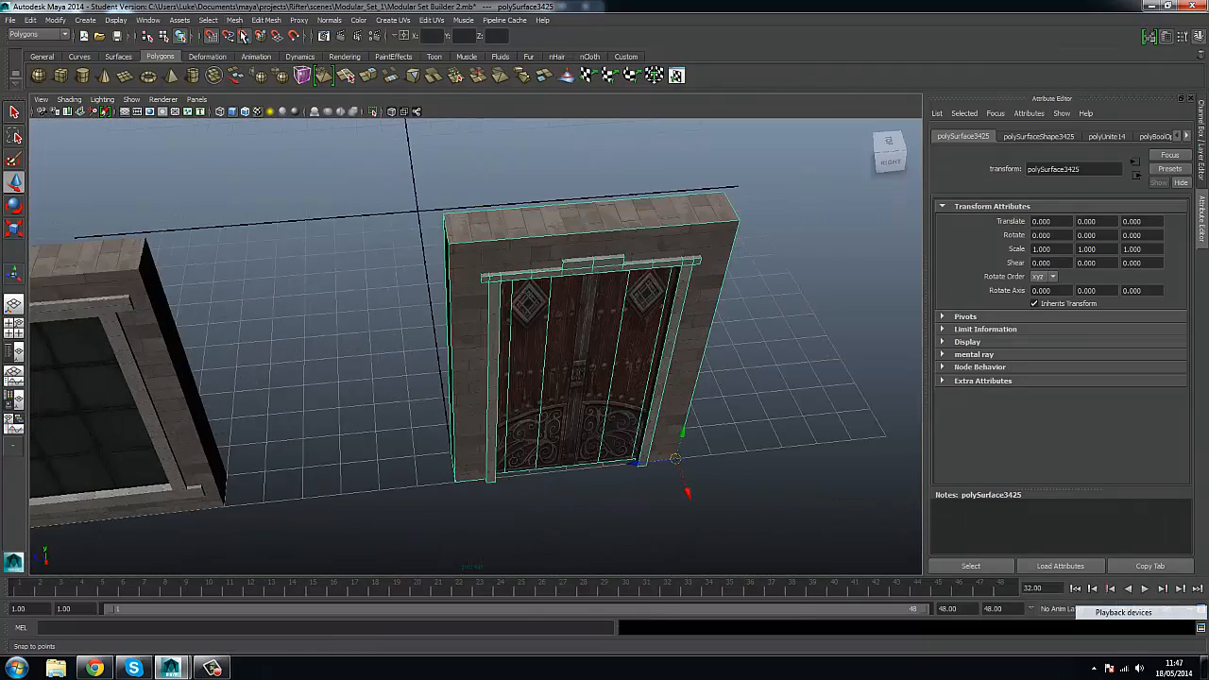
{"action": "left_click_drag", "start_coordinate": [638, 461], "coordinate": [424, 357], "text": "alt"}
{"action": "left_click", "coordinate": [156, 337]}
{"action": "left_click", "coordinate": [280, 439]}
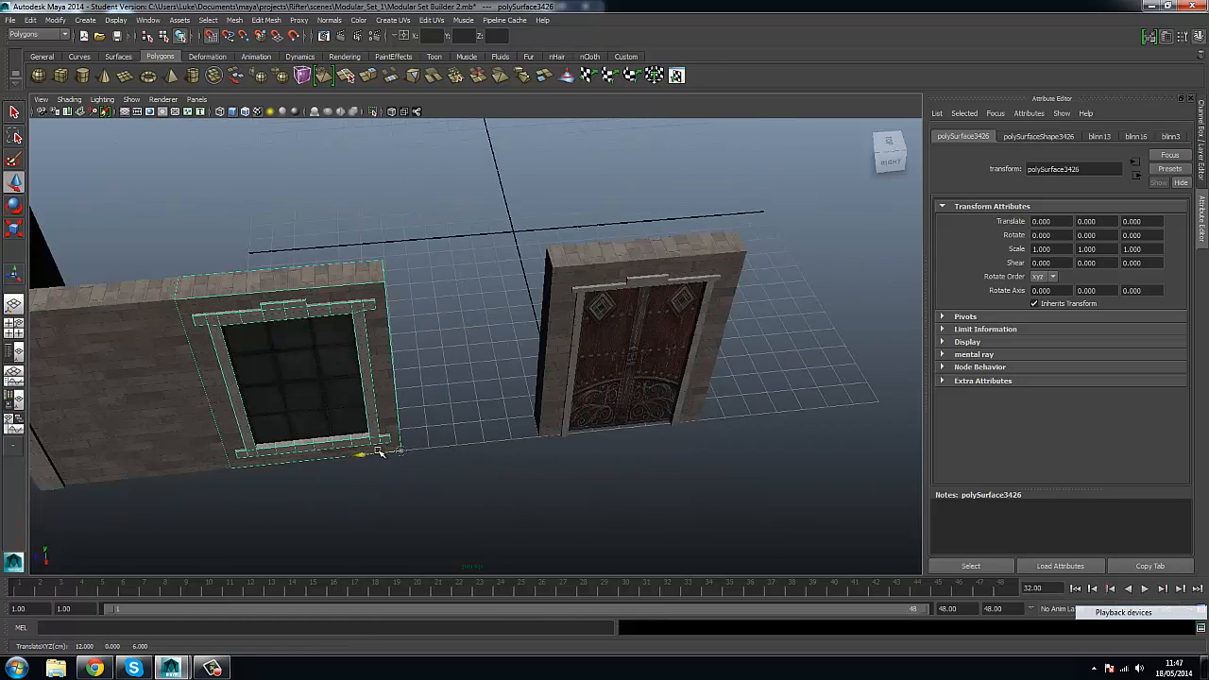
{"action": "left_click_drag", "start_coordinate": [378, 452], "coordinate": [564, 436]}
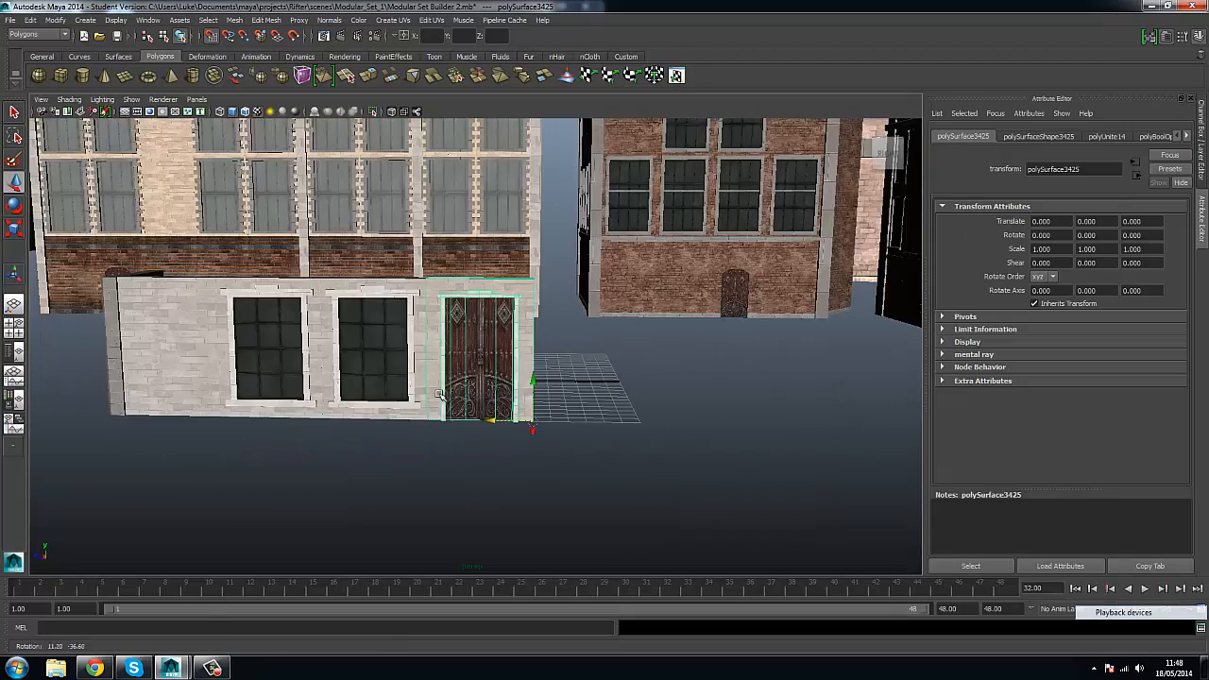
Duplicate the window section next to the door and move the copy to the door's other side at Translate Z -18.
{"action": "left_click", "coordinate": [390, 423]}
{"action": "key", "text": "ctrl+d"}
{"action": "scroll", "coordinate": [391, 421], "scroll_direction": "up", "scroll_amount": 4}
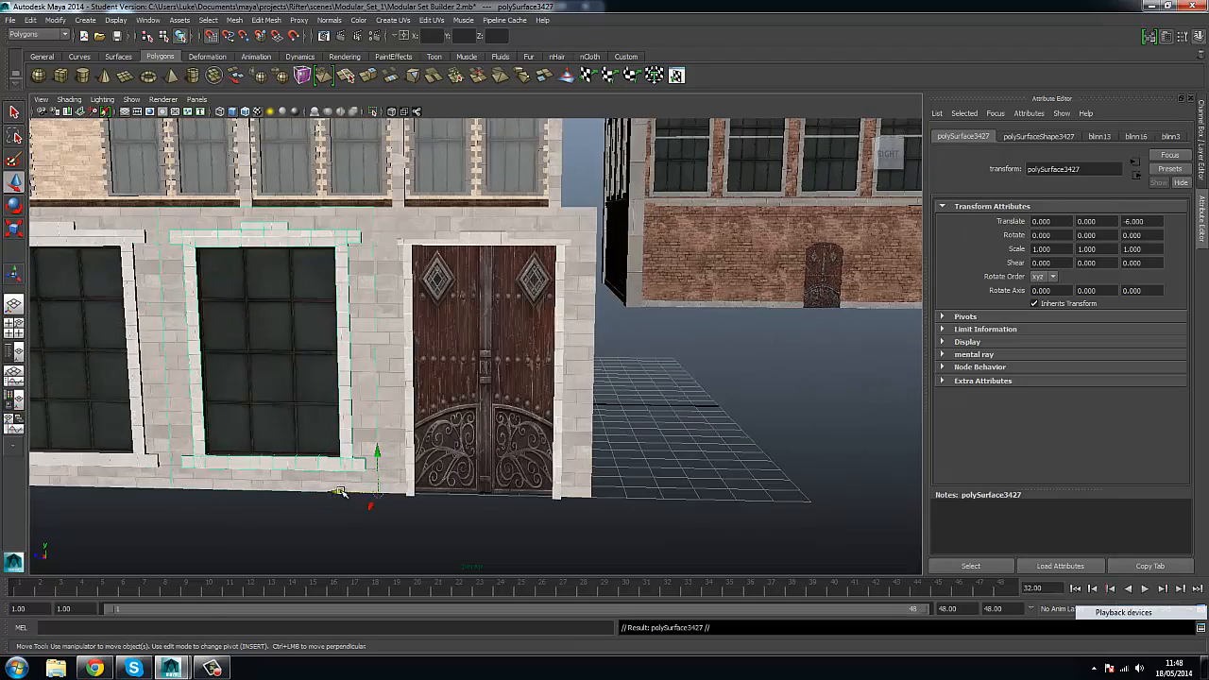
{"action": "left_click_drag", "start_coordinate": [339, 491], "coordinate": [818, 498]}
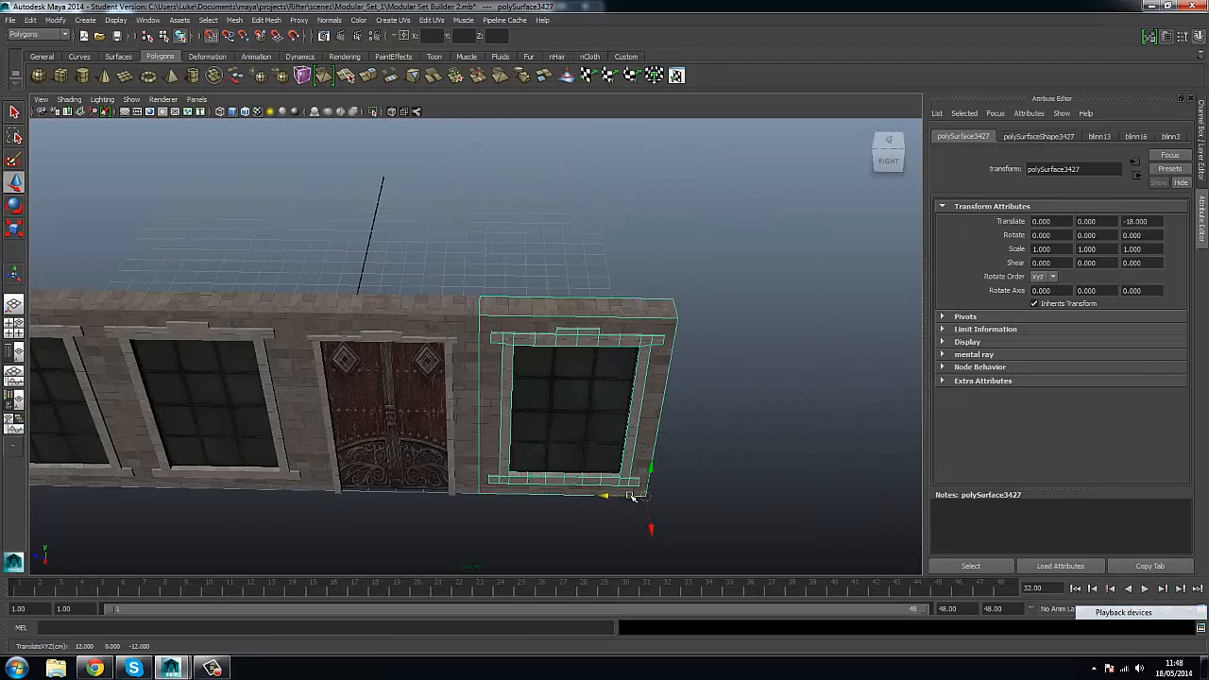
Duplicate the last window section and the plain wall, and line both copies up to complete the far side of the facade.
{"action": "key", "text": "ctrl+d"}
{"action": "scroll", "coordinate": [554, 402], "scroll_direction": "down", "scroll_amount": 3}
{"action": "left_click_drag", "start_coordinate": [502, 464], "coordinate": [248, 369], "text": "alt"}
{"action": "scroll", "coordinate": [516, 433], "scroll_direction": "down", "scroll_amount": 4}
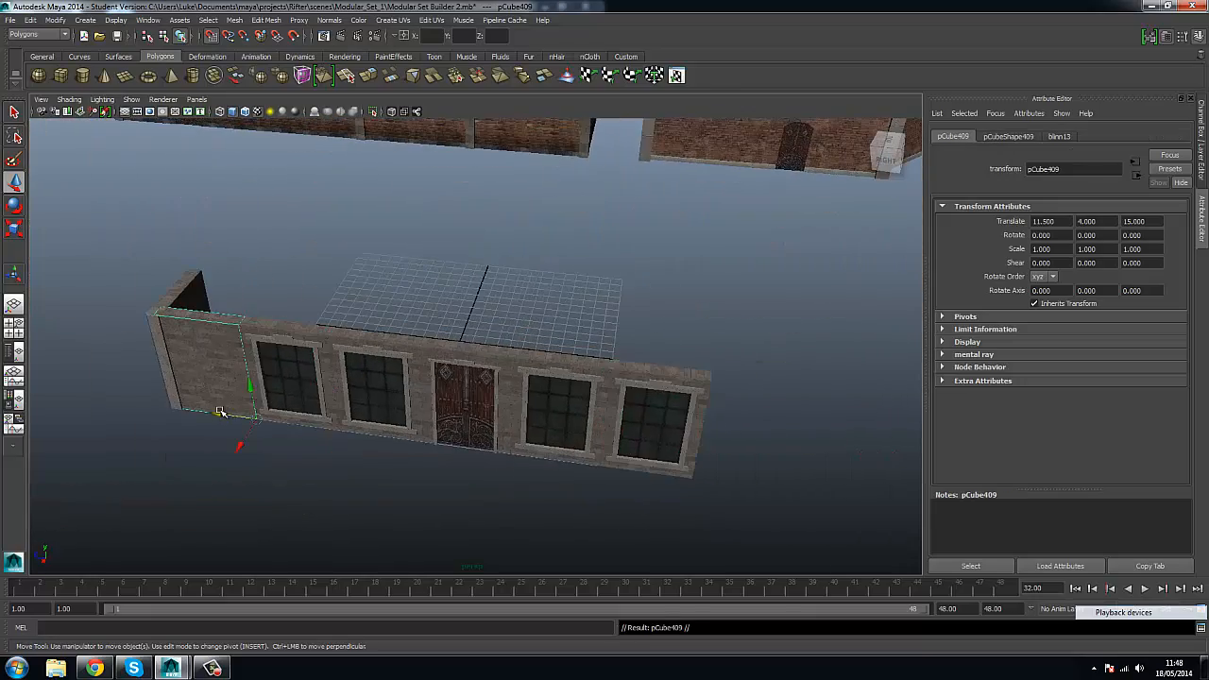
{"action": "left_click_drag", "start_coordinate": [220, 413], "coordinate": [785, 475]}
{"action": "left_click", "coordinate": [673, 312]}
Move the pivot of the first corner pillar to its lower corner where it meets the plain wall.
{"action": "left_click_drag", "start_coordinate": [548, 368], "coordinate": [632, 323], "text": "alt"}
{"action": "scroll", "coordinate": [586, 322], "scroll_direction": "up", "scroll_amount": 3}
{"action": "left_click", "coordinate": [486, 365]}
{"action": "left_click_drag", "start_coordinate": [491, 365], "coordinate": [410, 386], "text": "alt"}
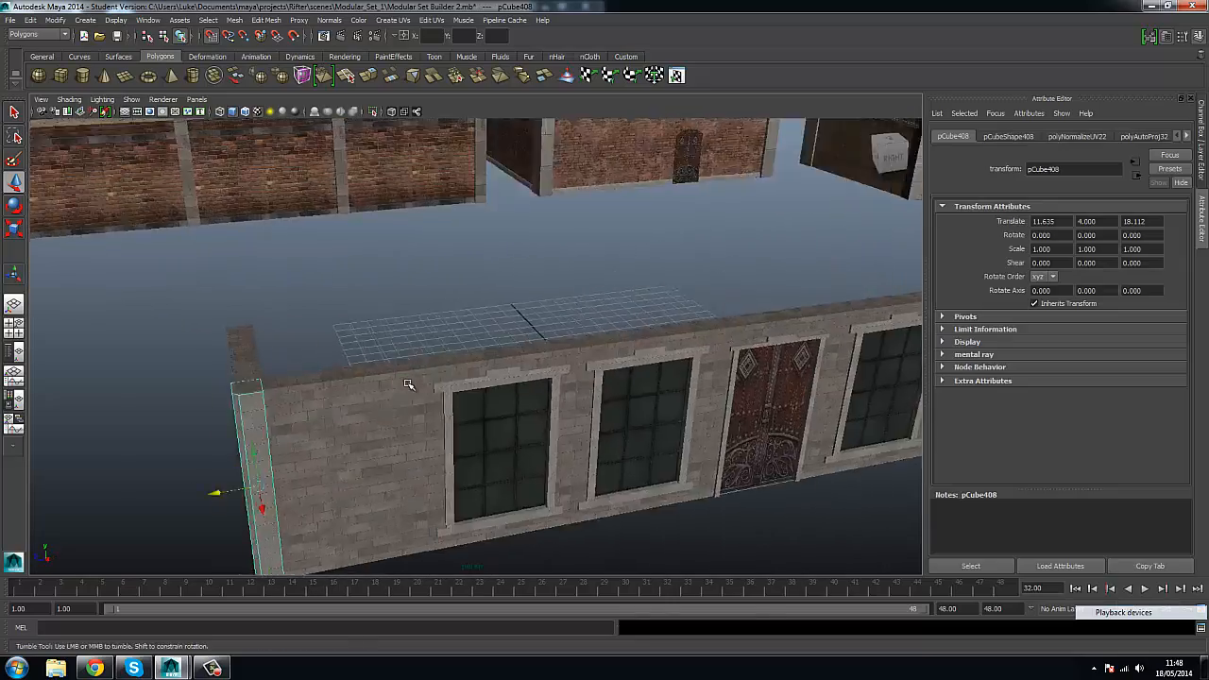
{"action": "middle_click_drag", "start_coordinate": [410, 387], "coordinate": [531, 314], "text": "alt"}
{"action": "scroll", "coordinate": [531, 313], "scroll_direction": "up", "scroll_amount": 4}
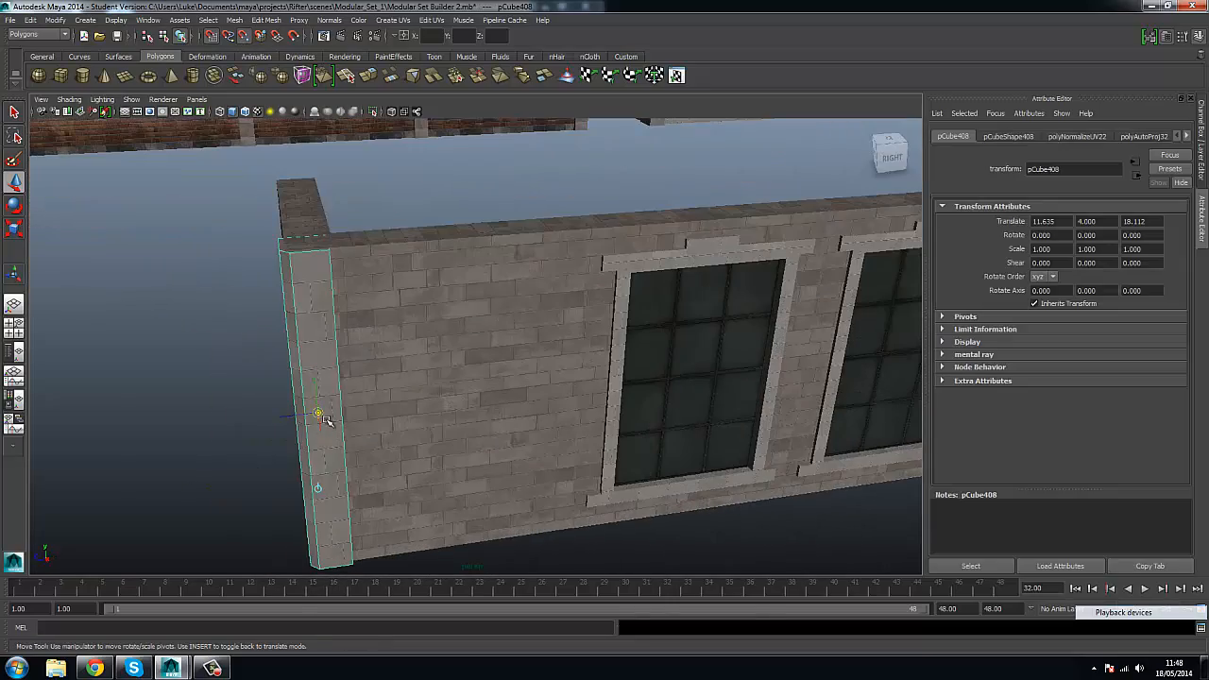
{"action": "left_click_drag", "start_coordinate": [369, 540], "coordinate": [278, 410], "text": "alt"}
{"action": "middle_click_drag", "start_coordinate": [278, 410], "coordinate": [478, 380], "text": "alt"}
{"action": "left_click_drag", "start_coordinate": [478, 381], "coordinate": [466, 335], "text": "alt"}
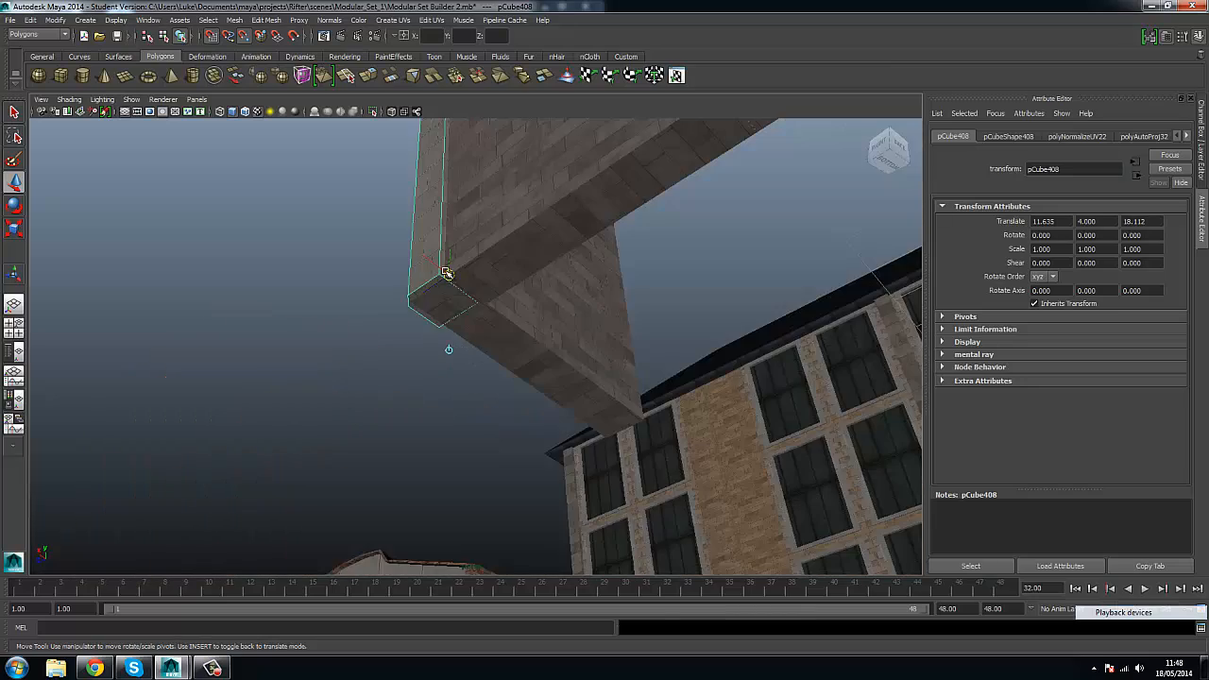
{"action": "left_click_drag", "start_coordinate": [423, 271], "coordinate": [459, 324], "text": "alt"}
{"action": "scroll", "coordinate": [459, 324], "scroll_direction": "down", "scroll_amount": 3}
{"action": "scroll", "coordinate": [448, 243], "scroll_direction": "down", "scroll_amount": 2}
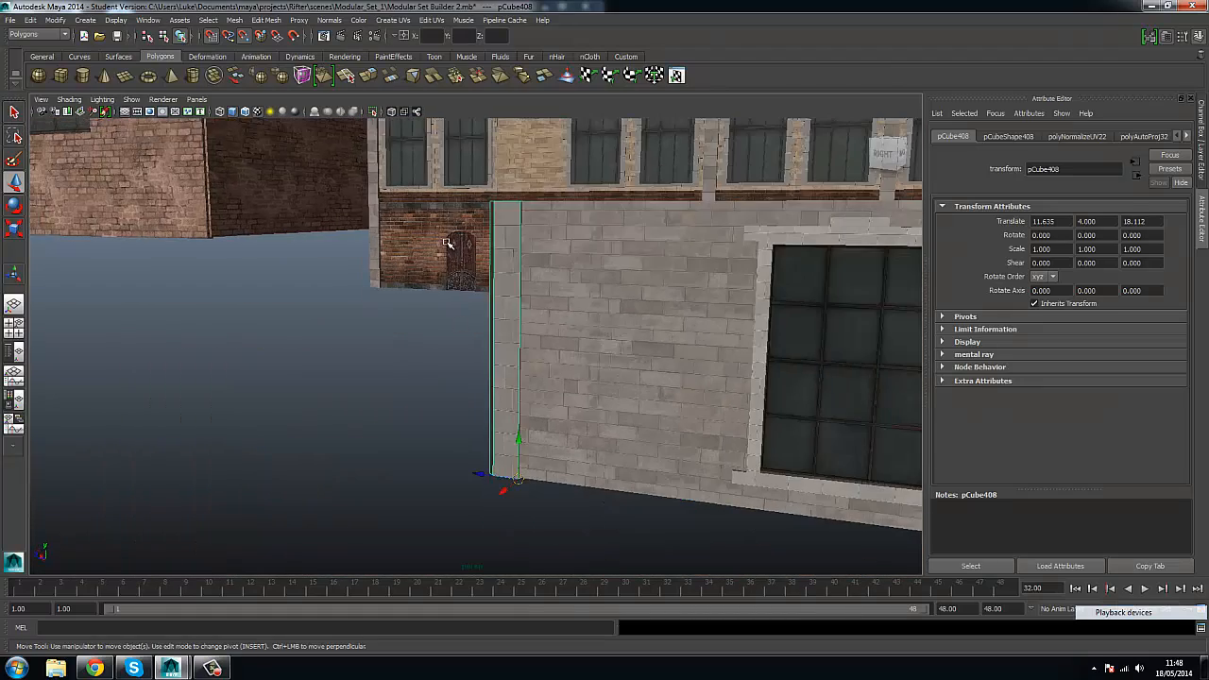
Delete the turned side wall behind the first corner pillar.
{"action": "left_click_drag", "start_coordinate": [447, 242], "coordinate": [453, 308], "text": "alt"}
{"action": "middle_click_drag", "start_coordinate": [453, 308], "coordinate": [232, 313], "text": "alt"}
{"action": "left_click_drag", "start_coordinate": [232, 313], "coordinate": [275, 414], "text": "alt"}
{"action": "left_click", "coordinate": [201, 224]}
{"action": "key", "text": "Delete"}
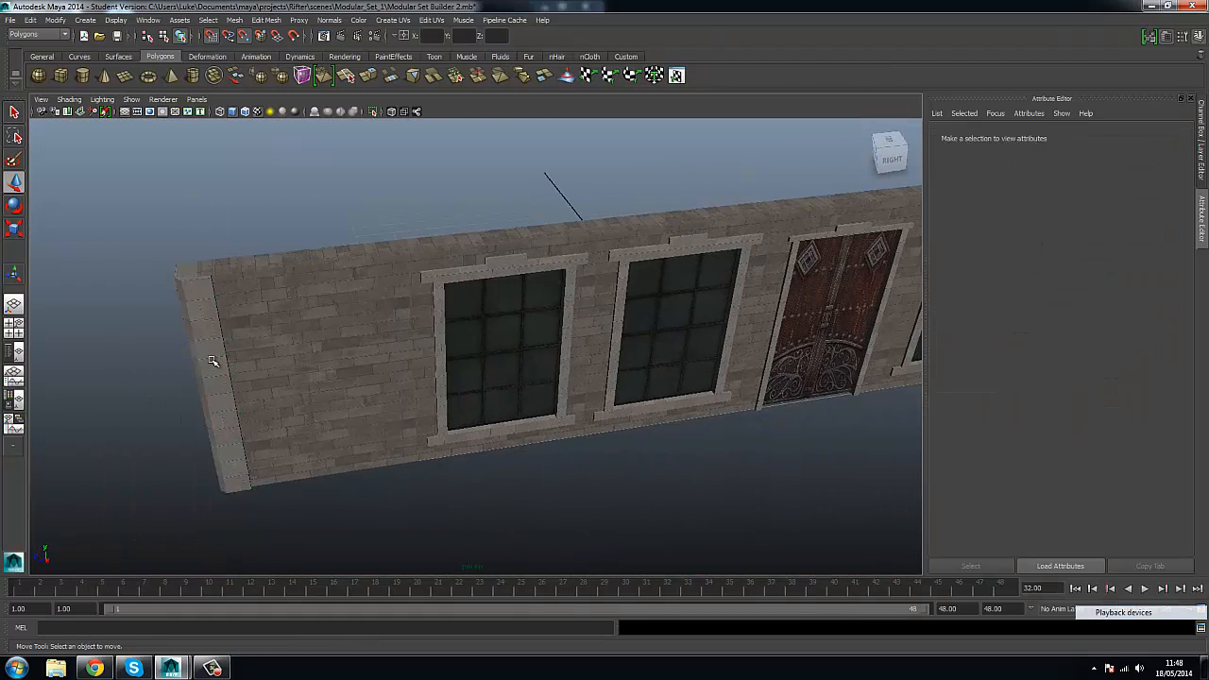
Duplicate the first corner pillar and move the copy along the facade to the far wall end.
{"action": "left_click", "coordinate": [213, 362]}
{"action": "scroll", "coordinate": [562, 287], "scroll_direction": "down", "scroll_amount": 5}
{"action": "middle_click_drag", "start_coordinate": [399, 363], "coordinate": [247, 432], "text": "alt"}
{"action": "key", "text": "ctrl+d"}
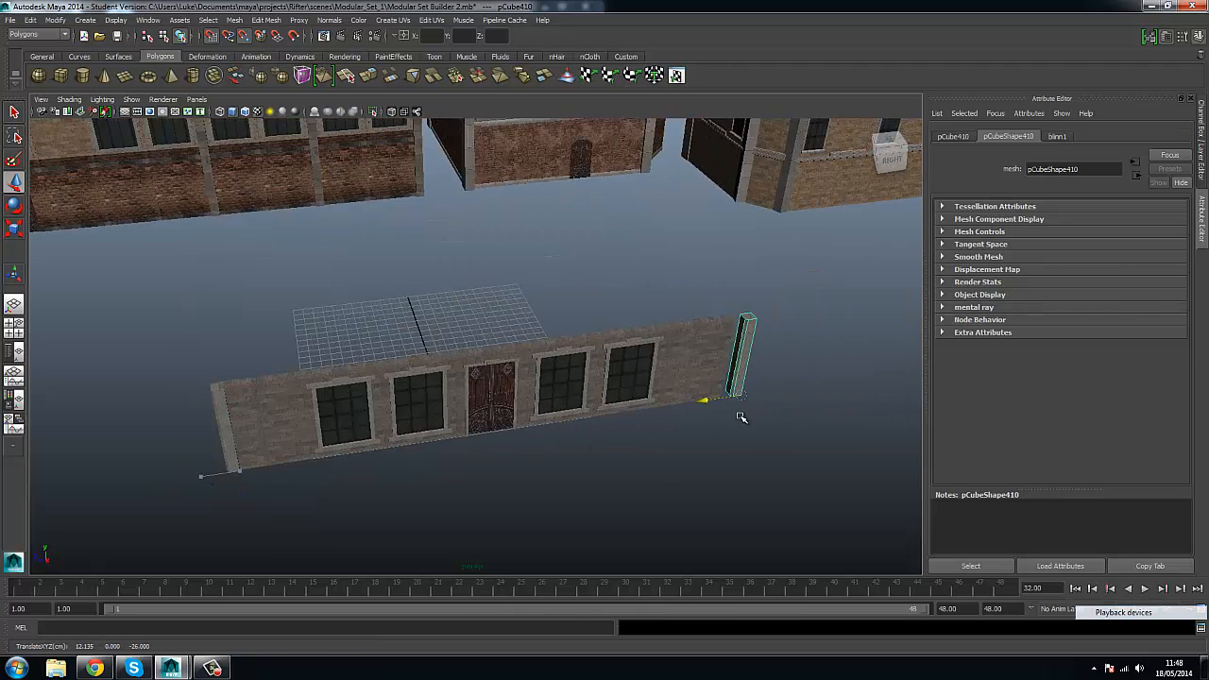
Rotate the pillar copy at the far wall end 90 degrees about Y.
{"action": "key", "text": "f"}
{"action": "key", "text": "e"}
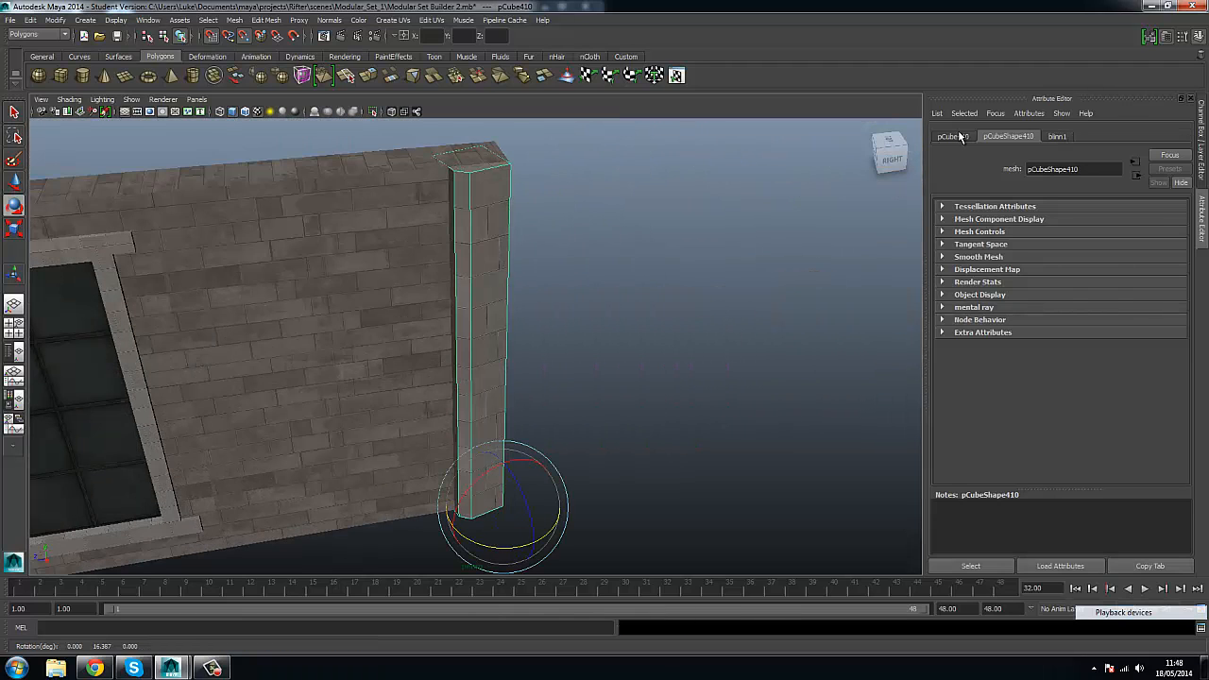
{"action": "left_click", "coordinate": [956, 137]}
{"action": "type", "text": "90"}
{"action": "key", "text": "Return"}
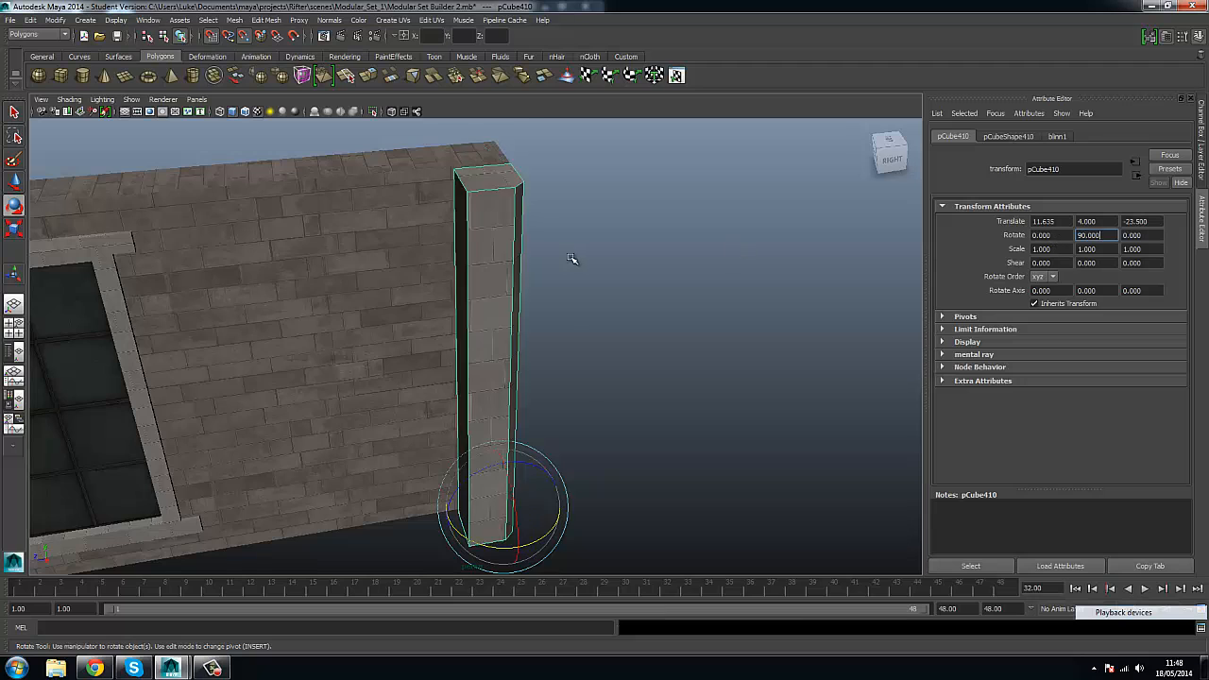
Shift the rotated pillar copy around the far wall corner to Translate X 11.5 and Z -23.5.
{"action": "right_click_drag", "start_coordinate": [573, 262], "coordinate": [527, 418], "text": "alt"}
{"action": "left_click_drag", "start_coordinate": [515, 560], "coordinate": [397, 364]}
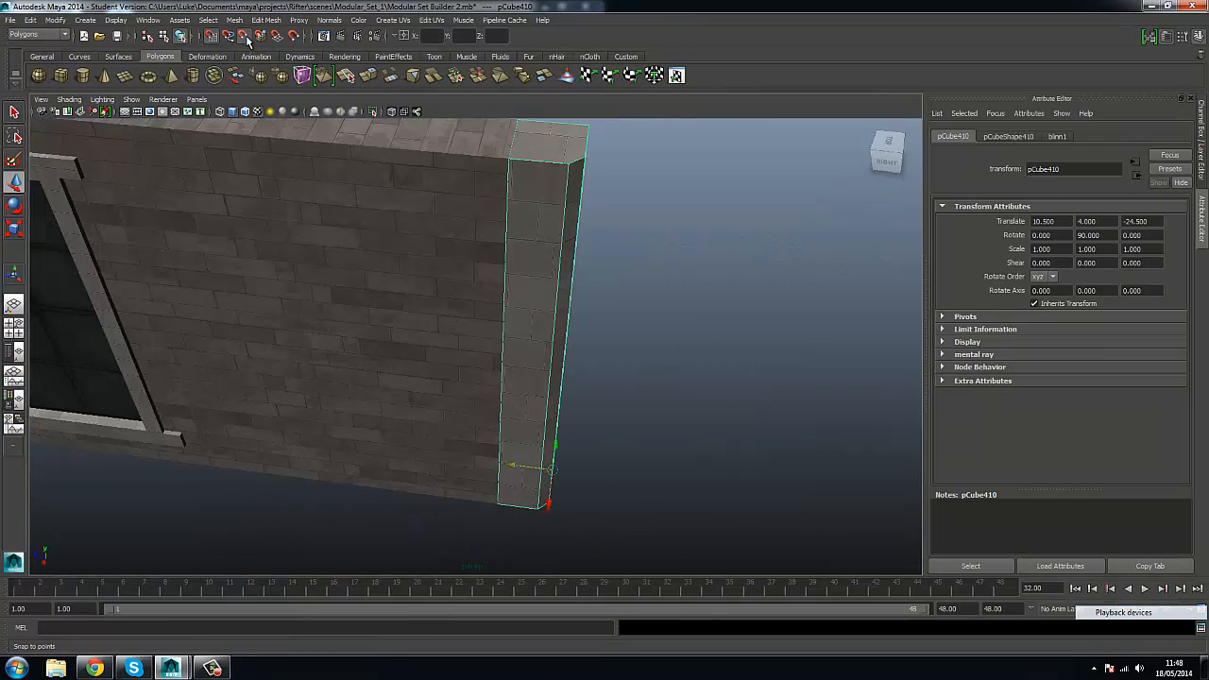
{"action": "left_click_drag", "start_coordinate": [553, 515], "coordinate": [552, 494]}
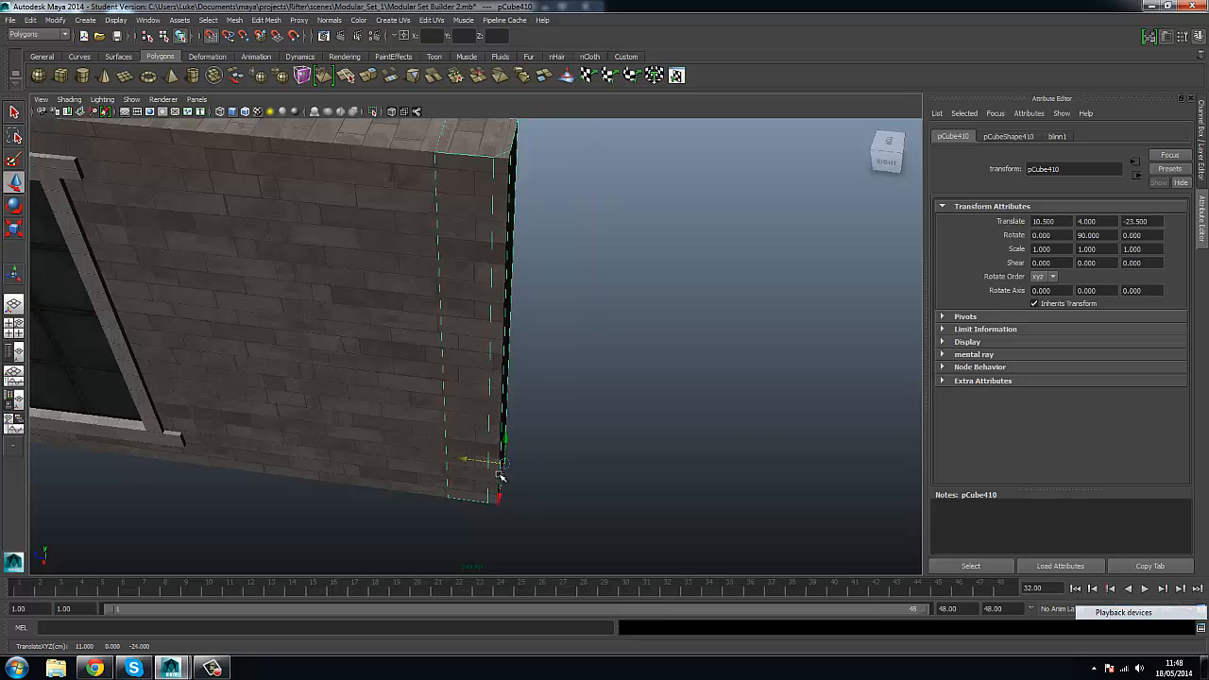
{"action": "right_click_drag", "start_coordinate": [499, 499], "coordinate": [343, 438], "text": "alt"}
{"action": "middle_click_drag", "start_coordinate": [170, 430], "coordinate": [549, 451], "text": "alt"}
{"action": "left_click_drag", "start_coordinate": [549, 451], "coordinate": [580, 432], "text": "alt"}
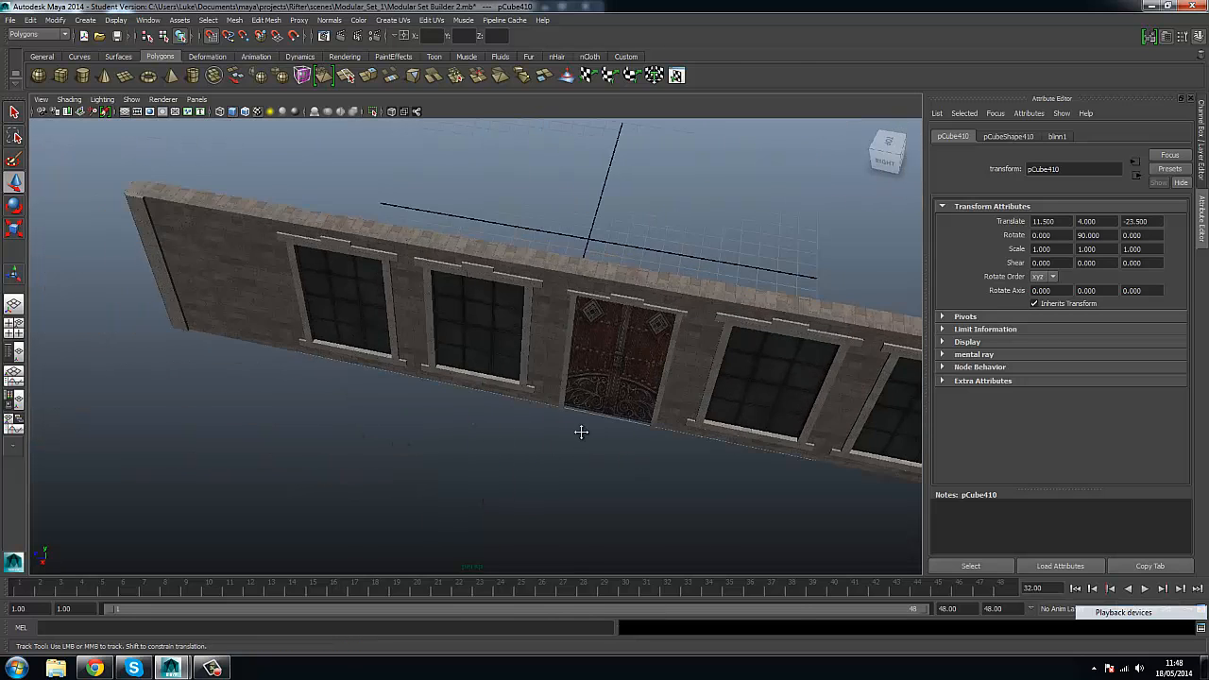
Try to move the front face of the first corner pillar by 1 unit along X.
{"action": "middle_click_drag", "start_coordinate": [580, 431], "coordinate": [406, 424], "text": "alt"}
{"action": "left_click", "coordinate": [49, 312]}
{"action": "left_click", "coordinate": [54, 293]}
{"action": "key", "text": "f"}
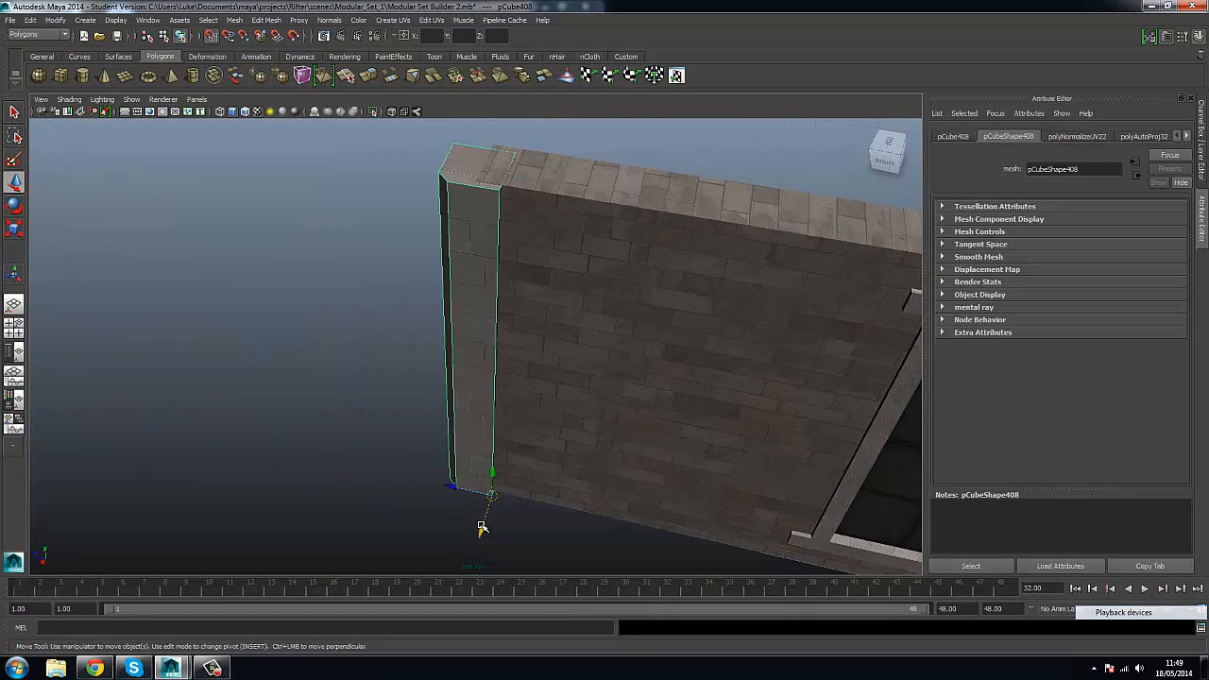
{"action": "left_click_drag", "start_coordinate": [492, 479], "coordinate": [478, 326], "text": "alt"}
{"action": "right_click_drag", "start_coordinate": [478, 327], "coordinate": [477, 383]}
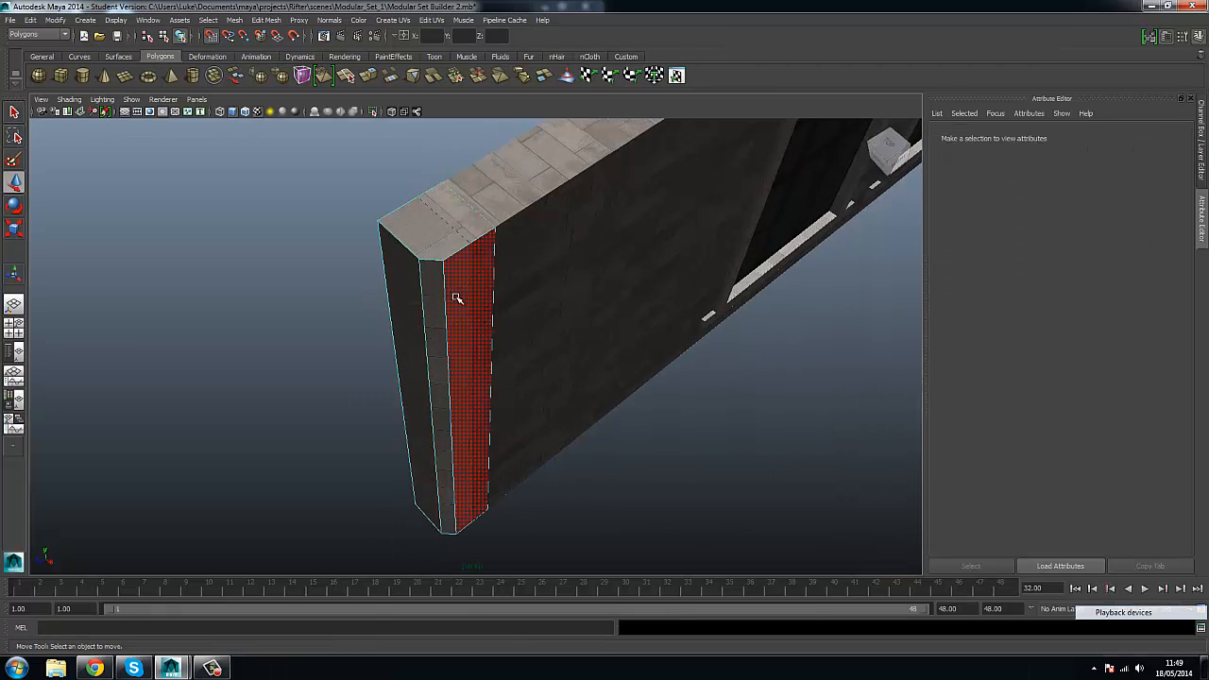
{"action": "left_click", "coordinate": [456, 296]}
{"action": "key", "text": "ctrl+z"}
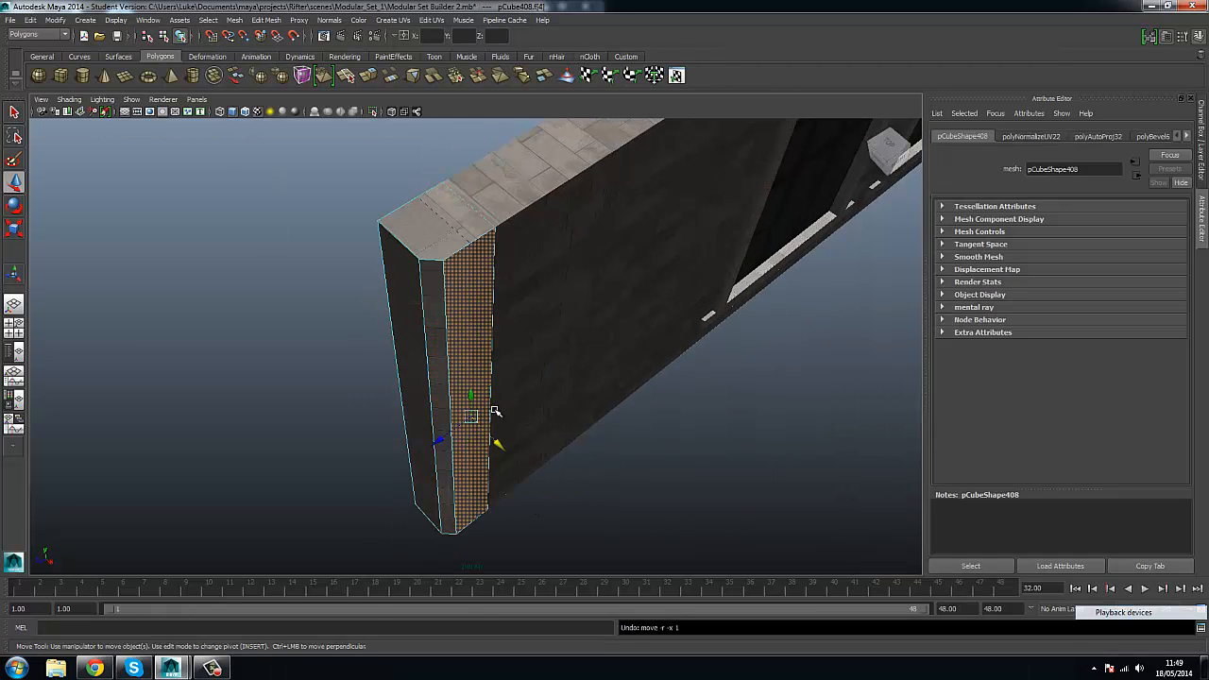
Move the back face of the first corner pillar outward to the back surface of the wall.
{"action": "left_click_drag", "start_coordinate": [499, 444], "coordinate": [376, 253], "text": "alt"}
{"action": "right_click_drag", "start_coordinate": [376, 254], "coordinate": [426, 210]}
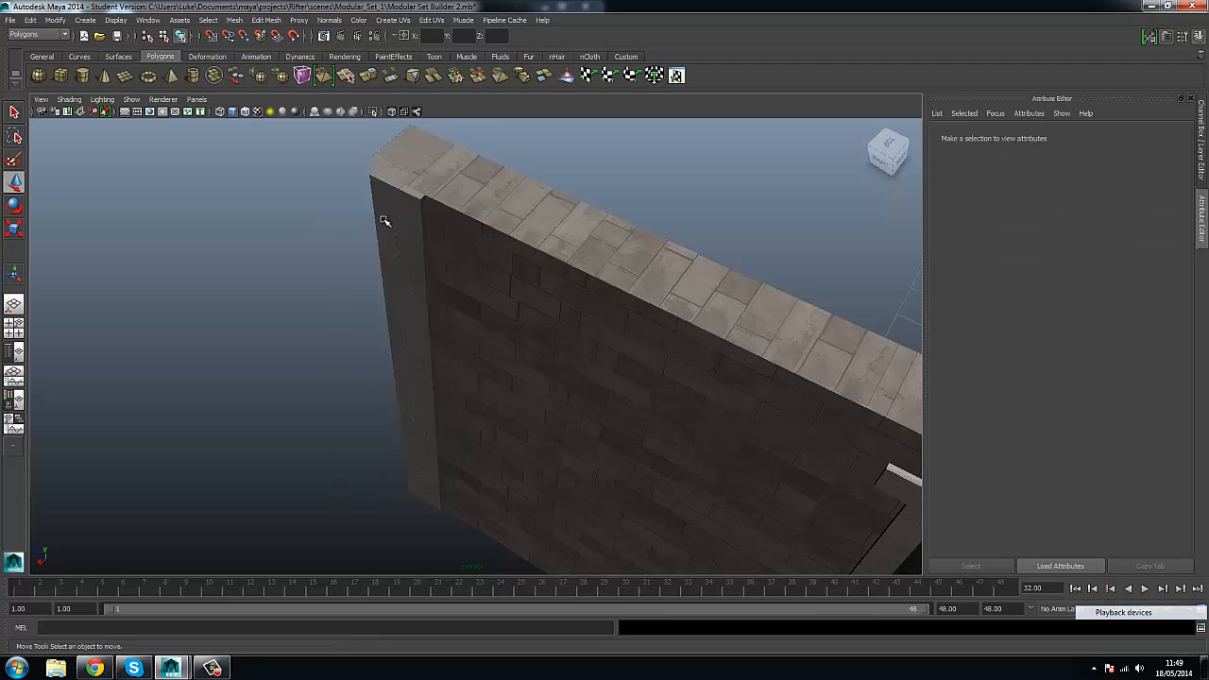
{"action": "left_click", "coordinate": [387, 221]}
{"action": "left_click_drag", "start_coordinate": [386, 221], "coordinate": [95, 314], "text": "alt"}
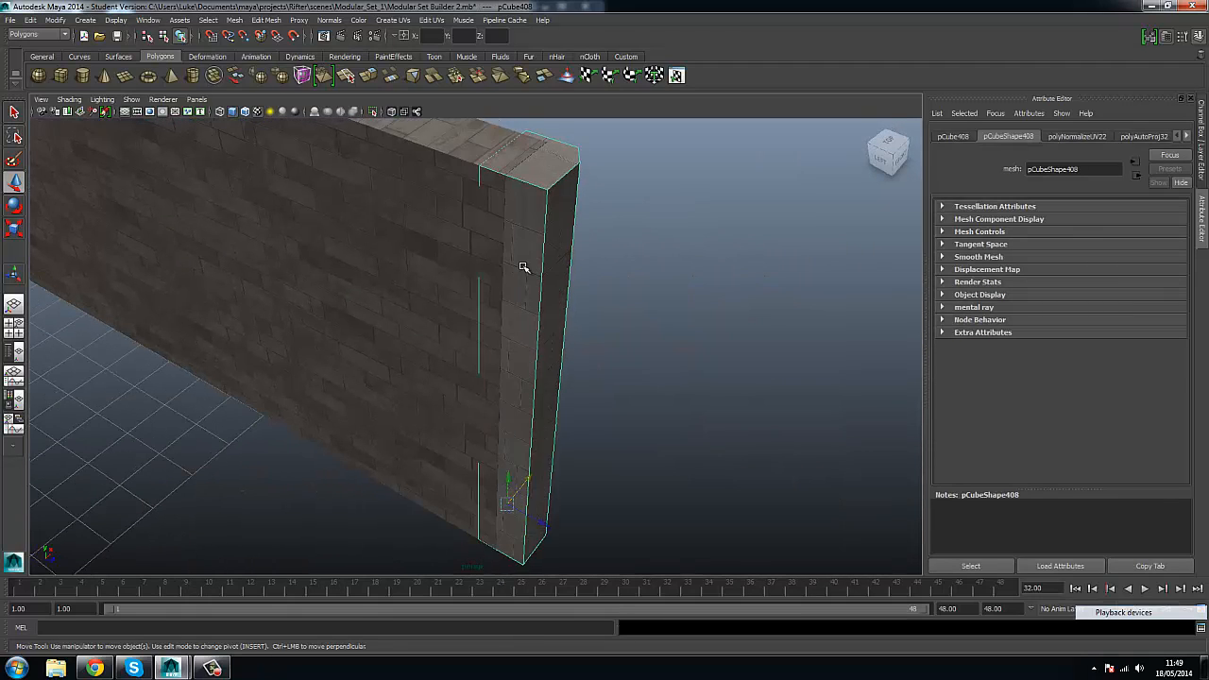
{"action": "right_click_drag", "start_coordinate": [524, 268], "coordinate": [519, 323]}
{"action": "left_click", "coordinate": [517, 432]}
{"action": "right_click_drag", "start_coordinate": [525, 260], "coordinate": [560, 234]}
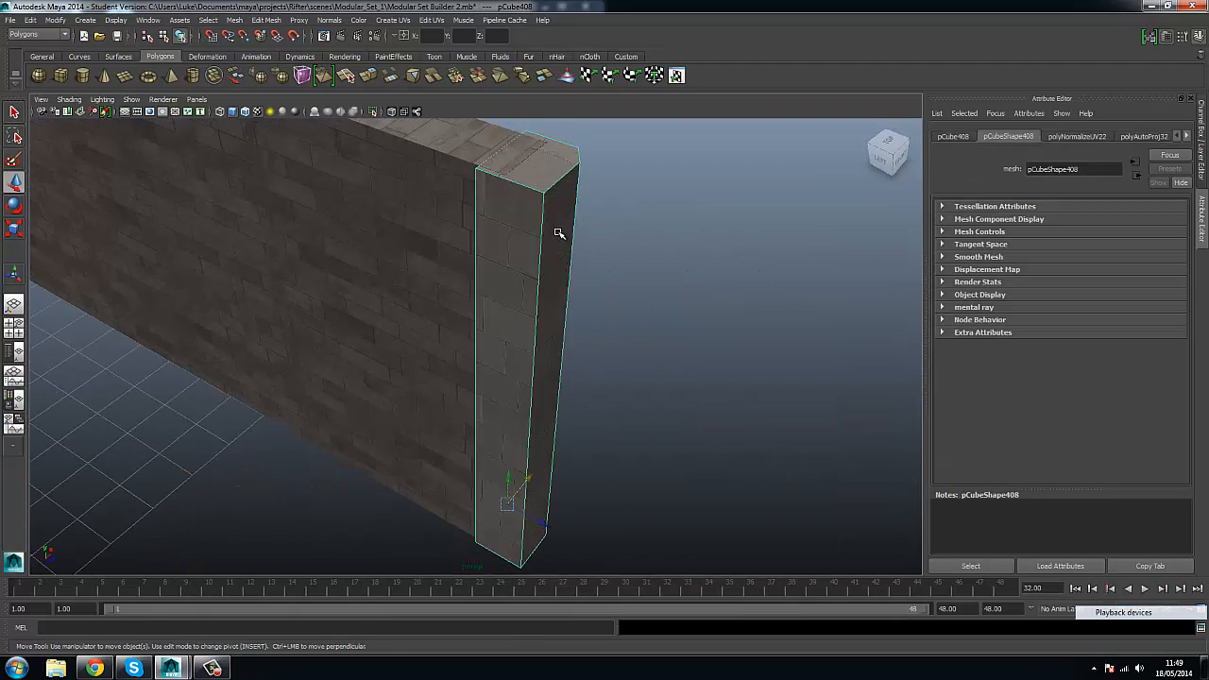
Snap the first corner pillar to the grid at the outer end of the plain wall.
{"action": "left_click", "coordinate": [212, 37]}
{"action": "scroll", "coordinate": [750, 343], "scroll_direction": "down", "scroll_amount": 3}
{"action": "left_click_drag", "start_coordinate": [750, 343], "coordinate": [500, 394], "text": "alt"}
{"action": "middle_click_drag", "start_coordinate": [500, 394], "coordinate": [429, 326], "text": "alt"}
{"action": "mouse_move", "coordinate": [364, 439]}
{"action": "left_mouse_down"}
{"action": "mouse_move", "coordinate": [323, 432]}
{"action": "mouse_move", "coordinate": [381, 435]}
{"action": "left_mouse_up"}
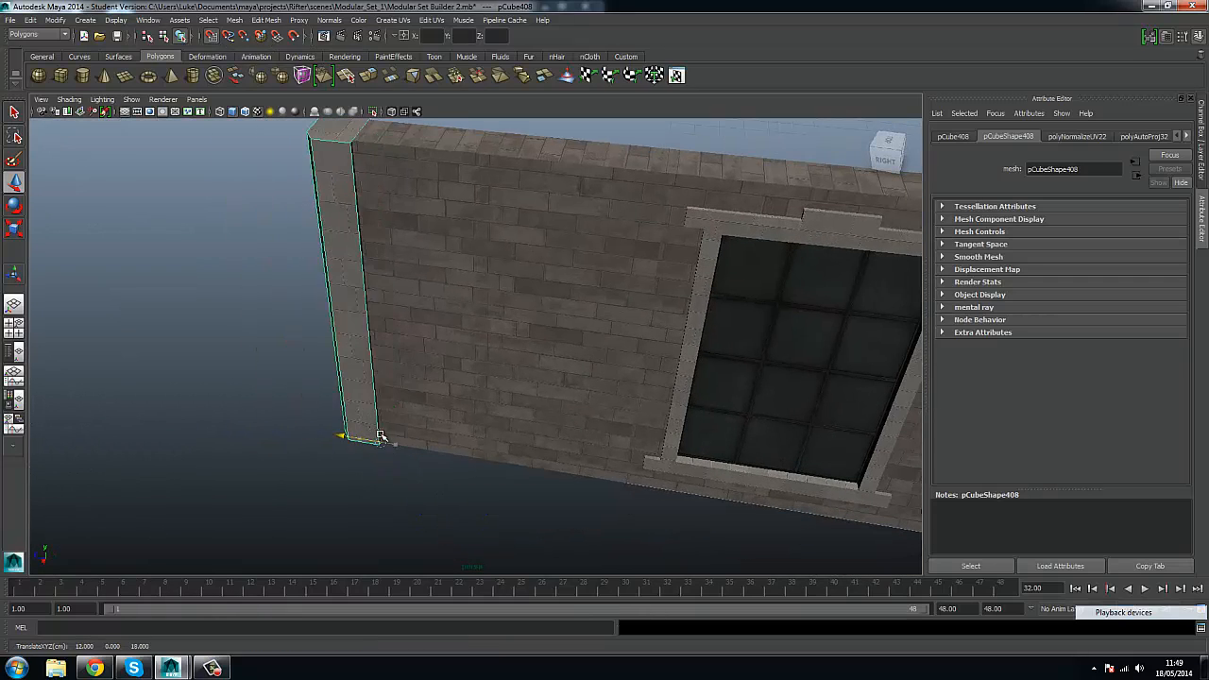
Try to place a pillar copy at the far wall end, rotated 90 degrees about Y at Translate X 10.5 and Z -24.5.
{"action": "scroll", "coordinate": [397, 430], "scroll_direction": "down", "scroll_amount": 3}
{"action": "middle_click_drag", "start_coordinate": [416, 415], "coordinate": [635, 442], "text": "alt"}
{"action": "middle_click_drag", "start_coordinate": [635, 442], "coordinate": [229, 391], "text": "alt"}
{"action": "middle_click_drag", "start_coordinate": [230, 391], "coordinate": [837, 477]}
{"action": "middle_click_drag", "start_coordinate": [837, 477], "coordinate": [405, 428], "text": "alt"}
{"action": "middle_click_drag", "start_coordinate": [599, 477], "coordinate": [728, 486]}
{"action": "left_click", "coordinate": [953, 136]}
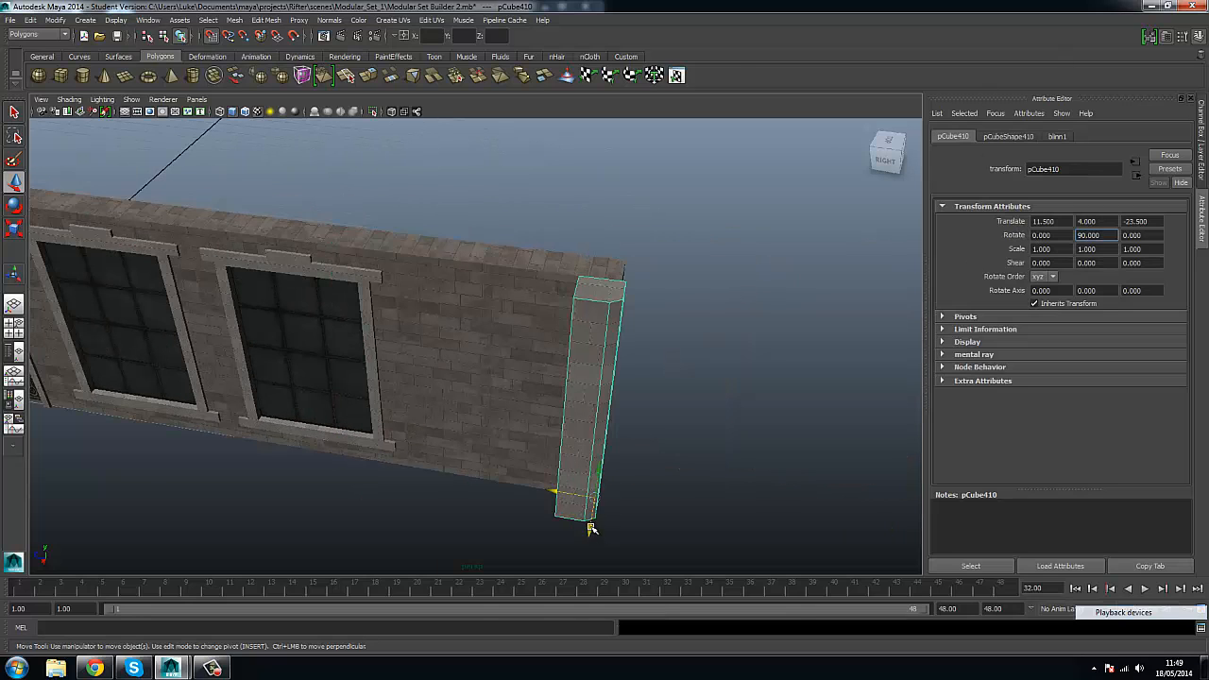
{"action": "middle_click_drag", "start_coordinate": [560, 466], "coordinate": [631, 481]}
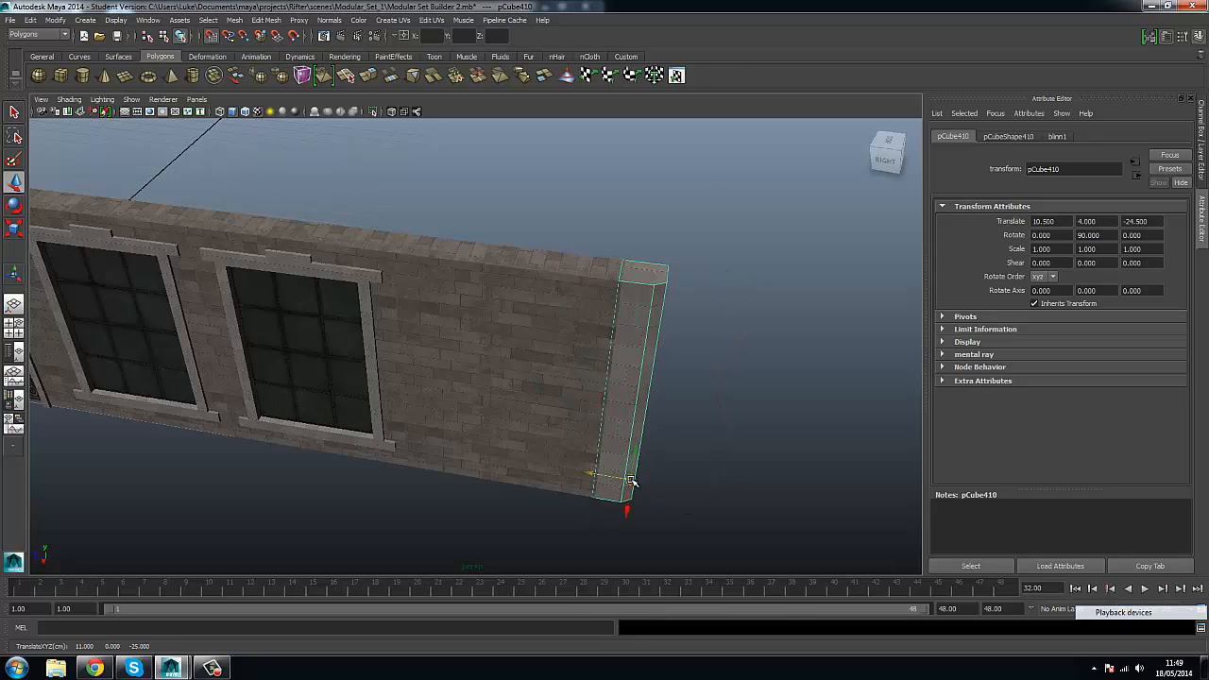
{"action": "key", "text": "ctrl+z"}
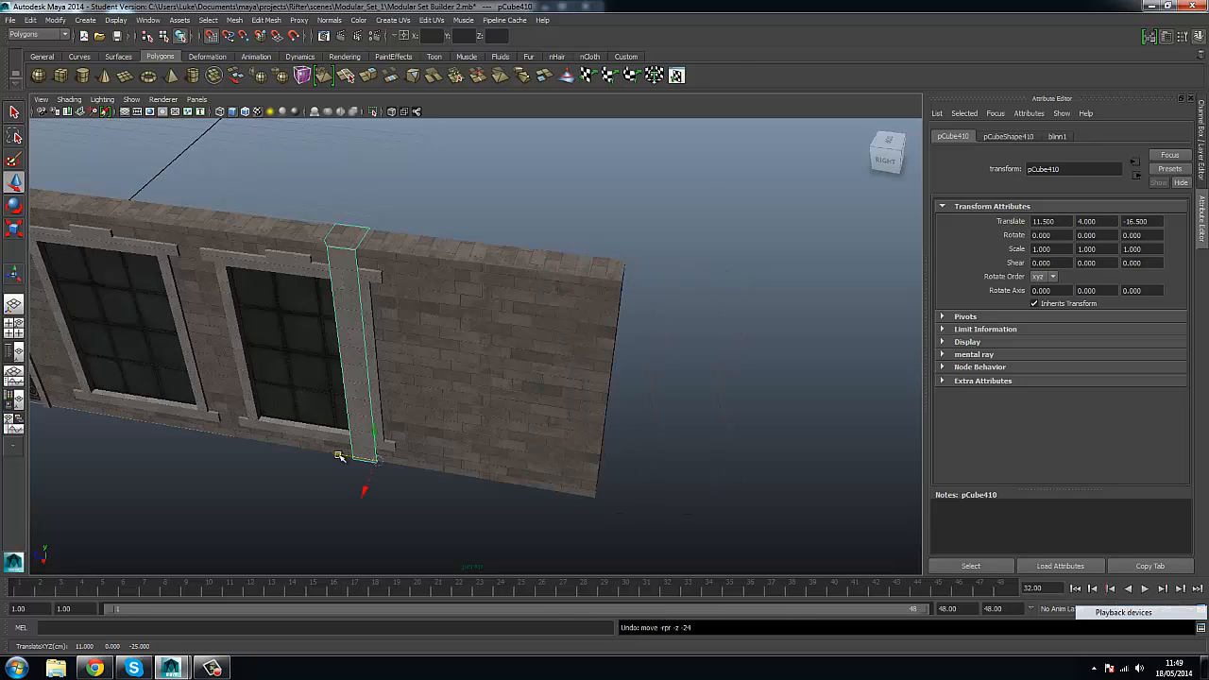
Mirror the pillar copy at the far wall end, at Translate Z -23.5, and separate the result into individual meshes.
{"action": "middle_click_drag", "start_coordinate": [340, 456], "coordinate": [567, 493]}
{"action": "left_click", "coordinate": [223, 20]}
{"action": "left_click", "coordinate": [279, 272]}
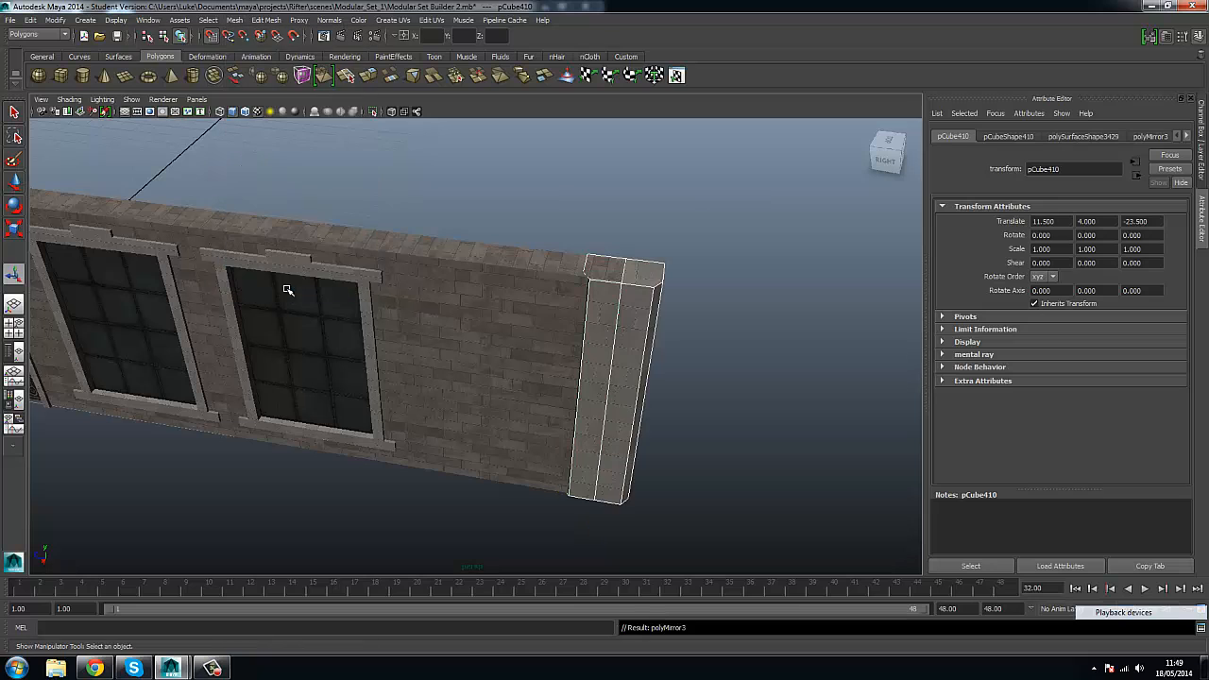
{"action": "left_click", "coordinate": [230, 19]}
{"action": "left_click", "coordinate": [253, 47]}
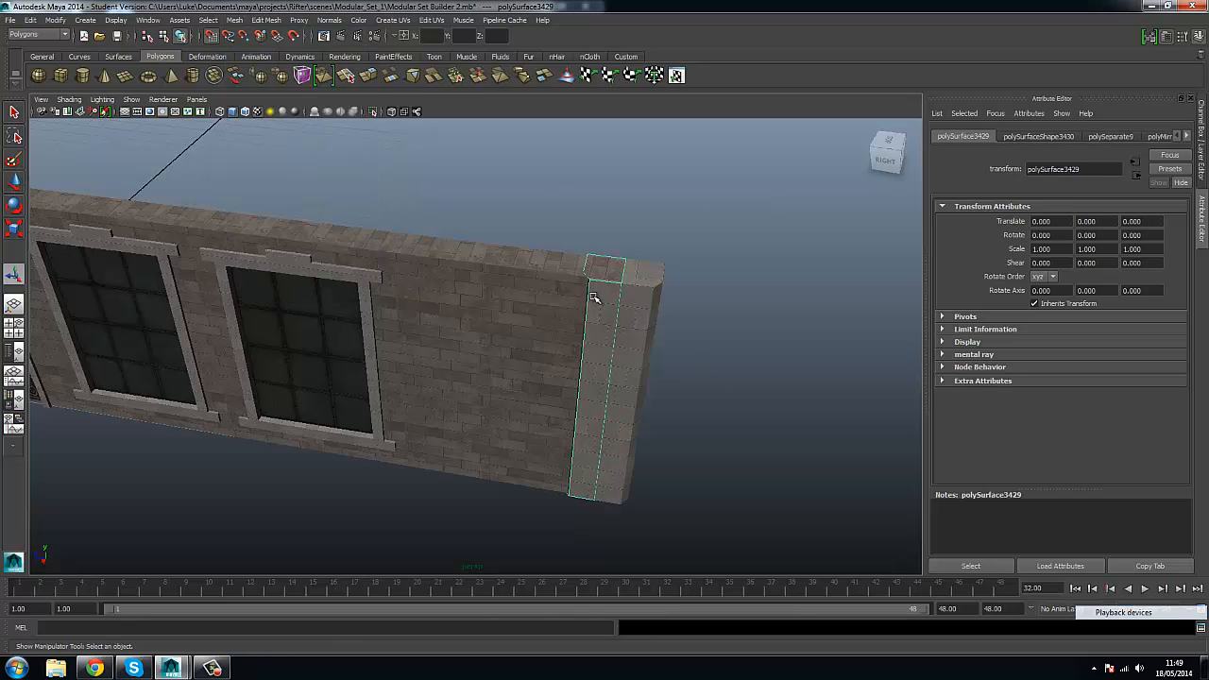
Keep only the mirrored half of the far-end pillar and set its pivot at the outer base corner.
{"action": "left_click", "coordinate": [652, 313]}
{"action": "key", "text": "w"}
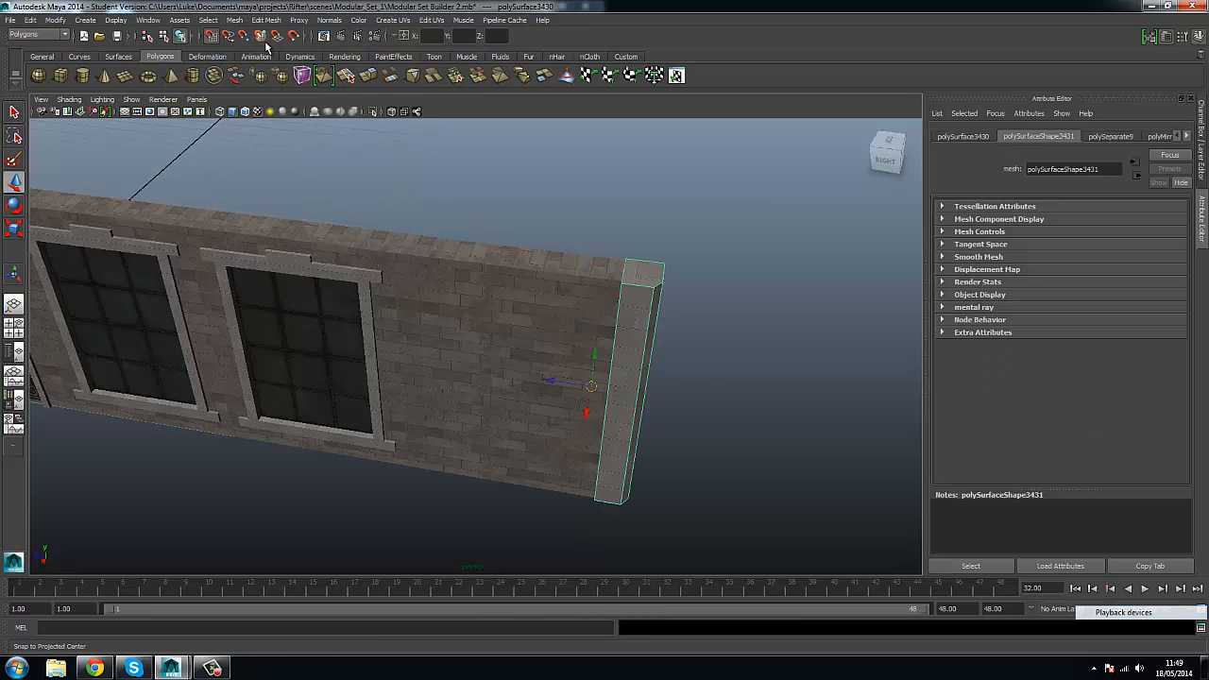
{"action": "left_click_drag", "start_coordinate": [563, 236], "coordinate": [535, 187], "text": "alt"}
{"action": "right_click_drag", "start_coordinate": [537, 189], "coordinate": [553, 208], "text": "alt"}
{"action": "left_click_drag", "start_coordinate": [554, 208], "coordinate": [561, 284], "text": "alt"}
{"action": "key", "text": "Insert"}
{"action": "left_click_drag", "start_coordinate": [640, 400], "coordinate": [552, 366], "text": "alt"}
{"action": "left_click_drag", "start_coordinate": [552, 272], "coordinate": [688, 568], "text": "alt"}
{"action": "left_click", "coordinate": [687, 525]}
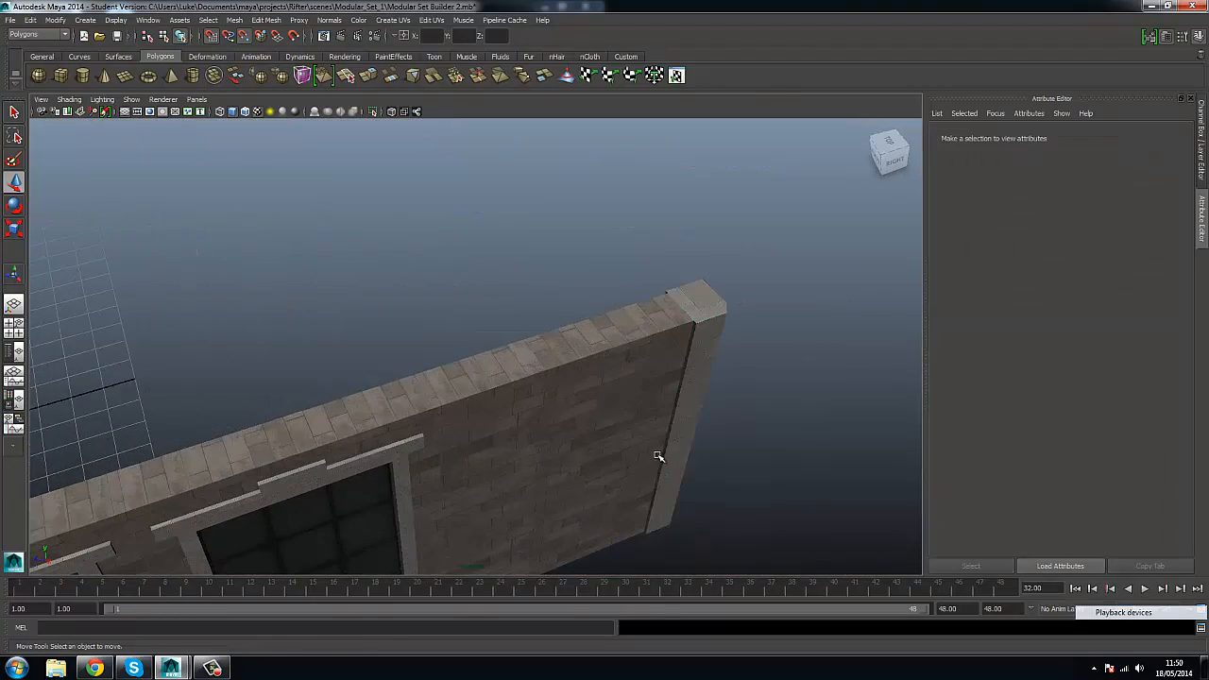
Snap the mirrored corner pillar against the far end of the plain wall.
{"action": "left_click", "coordinate": [658, 455]}
{"action": "middle_click_drag", "start_coordinate": [658, 455], "coordinate": [557, 427], "text": "alt"}
{"action": "left_click_drag", "start_coordinate": [612, 534], "coordinate": [529, 534]}
{"action": "left_click_drag", "start_coordinate": [529, 534], "coordinate": [491, 454], "text": "alt"}
{"action": "left_click", "coordinate": [632, 453]}
{"action": "left_click_drag", "start_coordinate": [631, 454], "coordinate": [567, 529], "text": "alt"}
{"action": "left_click", "coordinate": [482, 394]}
{"action": "scroll", "coordinate": [484, 394], "scroll_direction": "down", "scroll_amount": 3}
{"action": "left_click", "coordinate": [491, 387]}
{"action": "left_click_drag", "start_coordinate": [519, 403], "coordinate": [567, 352], "text": "alt"}
{"action": "middle_click_drag", "start_coordinate": [567, 351], "coordinate": [931, 323], "text": "alt"}
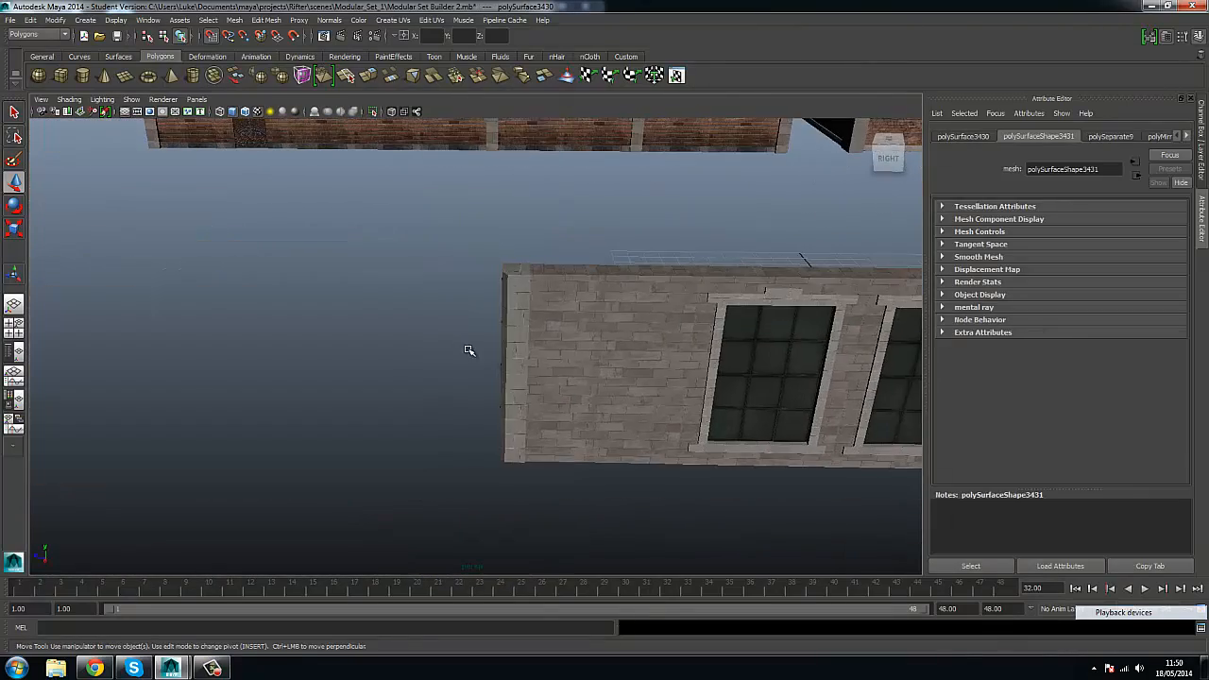
Examine how the first corner pillar meets the plain wall from underneath, in front and behind.
{"action": "left_click", "coordinate": [521, 379]}
{"action": "scroll", "coordinate": [521, 379], "scroll_direction": "up", "scroll_amount": 1}
{"action": "left_click_drag", "start_coordinate": [521, 380], "coordinate": [491, 243], "text": "alt"}
{"action": "scroll", "coordinate": [491, 243], "scroll_direction": "up", "scroll_amount": 2}
{"action": "middle_click_drag", "start_coordinate": [425, 247], "coordinate": [363, 280], "text": "alt"}
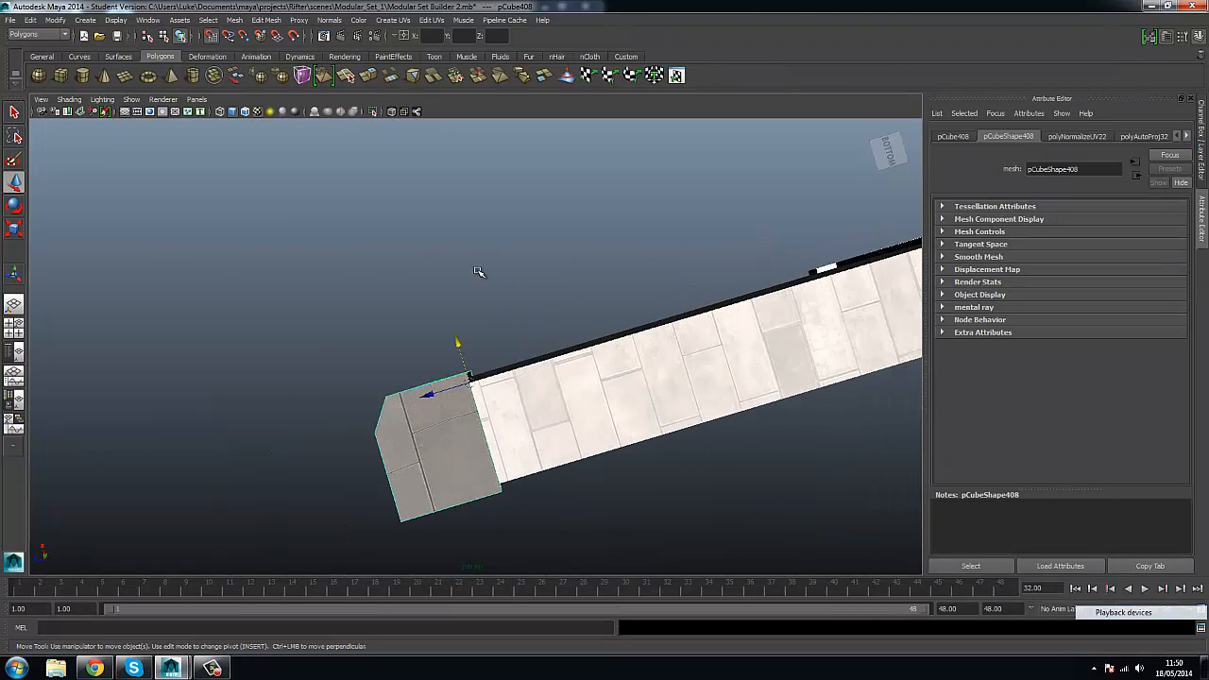
{"action": "mouse_move", "coordinate": [480, 273]}
{"action": "left_mouse_down", "text": "alt"}
{"action": "mouse_move", "coordinate": [486, 297]}
{"action": "mouse_move", "coordinate": [486, 268]}
{"action": "left_mouse_up", "text": "alt"}
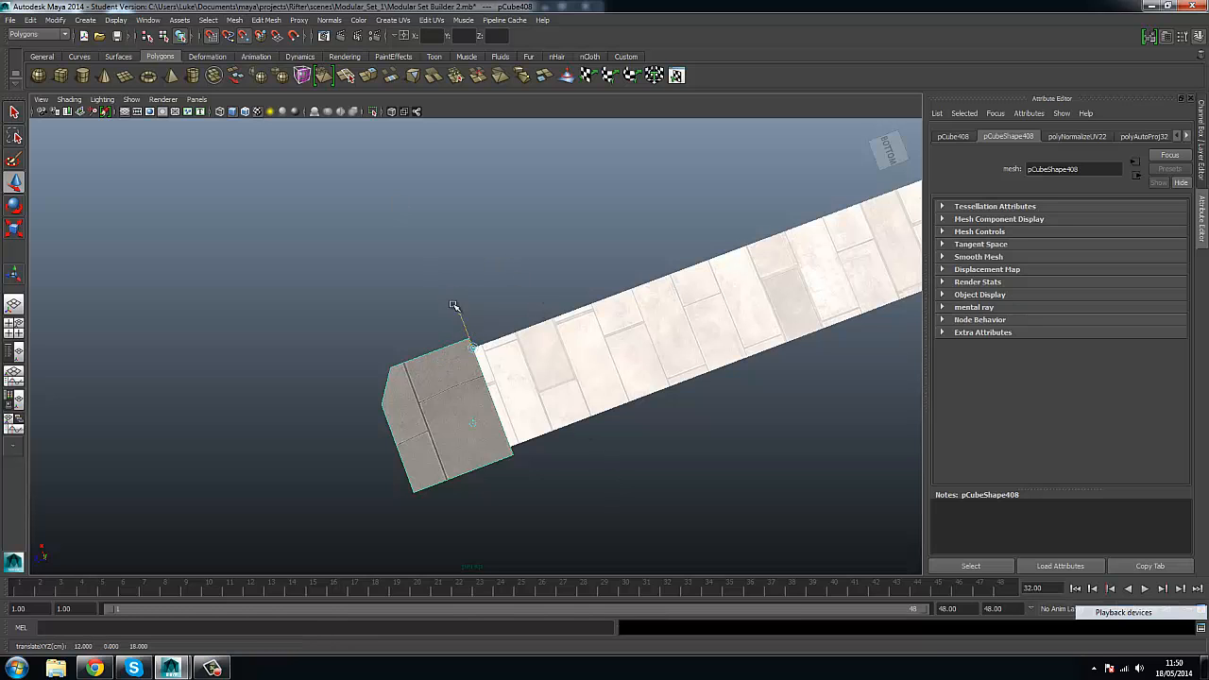
{"action": "left_click_drag", "start_coordinate": [449, 305], "coordinate": [561, 340], "text": "alt"}
{"action": "mouse_move", "coordinate": [473, 421]}
{"action": "left_mouse_down", "text": "alt"}
{"action": "mouse_move", "coordinate": [442, 513]}
{"action": "mouse_move", "coordinate": [454, 473]}
{"action": "mouse_move", "coordinate": [513, 447]}
{"action": "mouse_move", "coordinate": [472, 426]}
{"action": "left_mouse_up", "text": "alt"}
{"action": "right_click_drag", "start_coordinate": [312, 323], "coordinate": [343, 350], "text": "alt"}
{"action": "left_click", "coordinate": [343, 350]}
{"action": "left_click_drag", "start_coordinate": [343, 351], "coordinate": [415, 397], "text": "alt"}
{"action": "middle_click_drag", "start_coordinate": [415, 396], "coordinate": [330, 463], "text": "alt"}
{"action": "scroll", "coordinate": [396, 349], "scroll_direction": "down", "scroll_amount": 1}
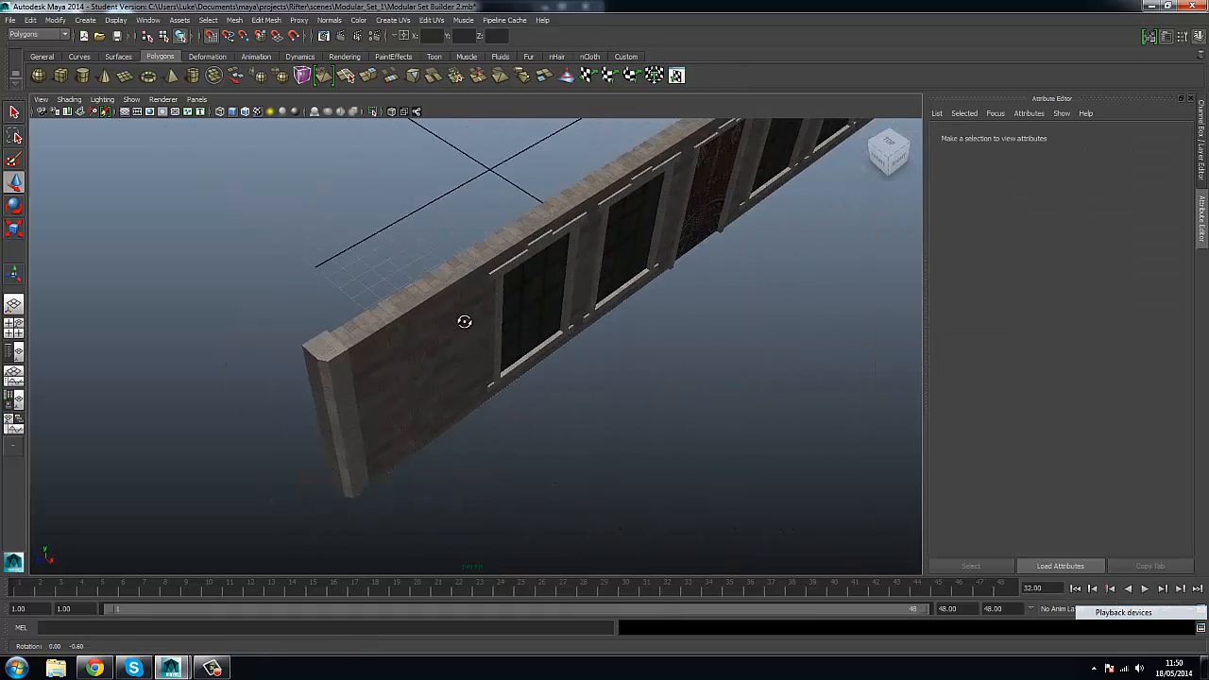
{"action": "left_click_drag", "start_coordinate": [464, 321], "coordinate": [318, 346], "text": "alt"}
{"action": "scroll", "coordinate": [329, 347], "scroll_direction": "up", "scroll_amount": 5}
{"action": "middle_click_drag", "start_coordinate": [337, 347], "coordinate": [473, 345], "text": "alt"}
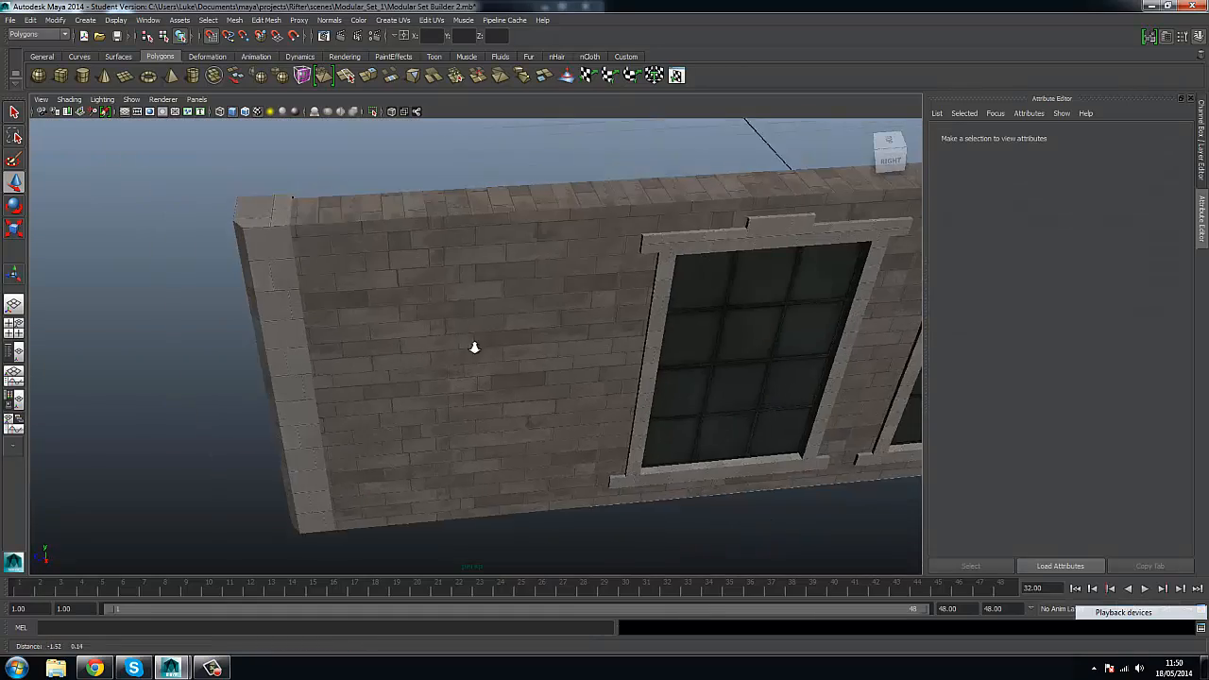
{"action": "left_click_drag", "start_coordinate": [472, 346], "coordinate": [389, 349], "text": "alt"}
{"action": "left_click", "coordinate": [375, 323]}
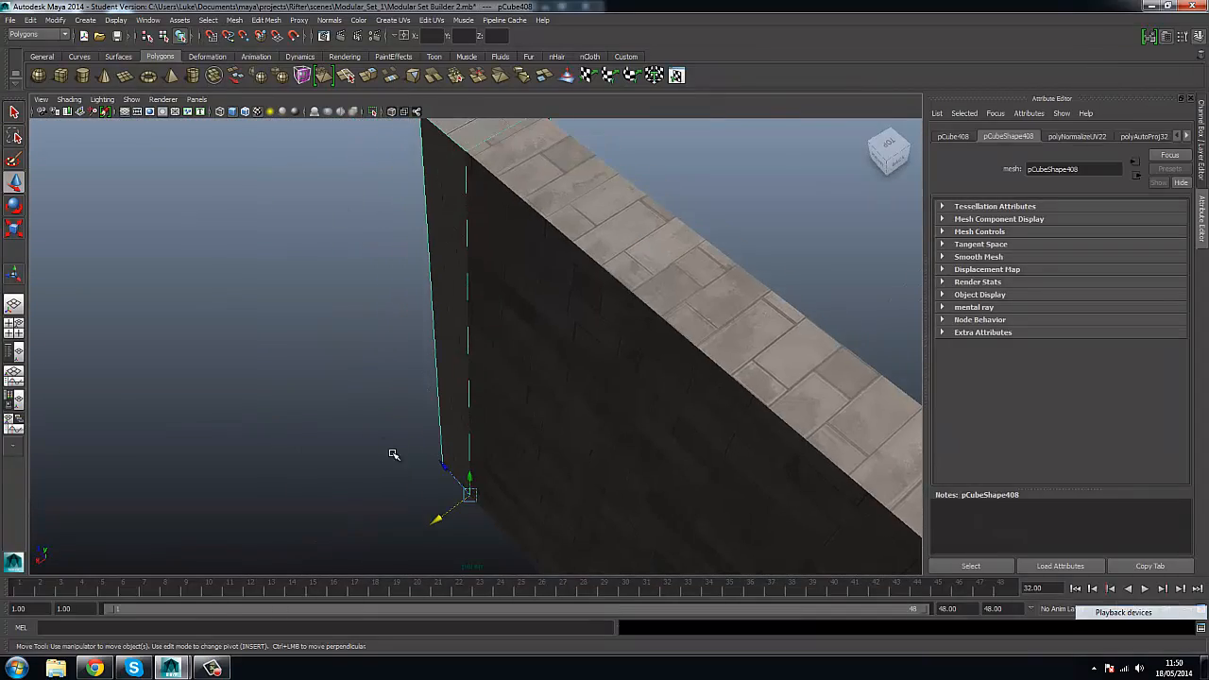
{"action": "scroll", "coordinate": [435, 522], "scroll_direction": "down", "scroll_amount": 5}
{"action": "left_click_drag", "start_coordinate": [435, 522], "coordinate": [447, 486], "text": "alt"}
{"action": "middle_click_drag", "start_coordinate": [448, 486], "coordinate": [283, 557], "text": "alt"}
{"action": "scroll", "coordinate": [678, 383], "scroll_direction": "up", "scroll_amount": 4}
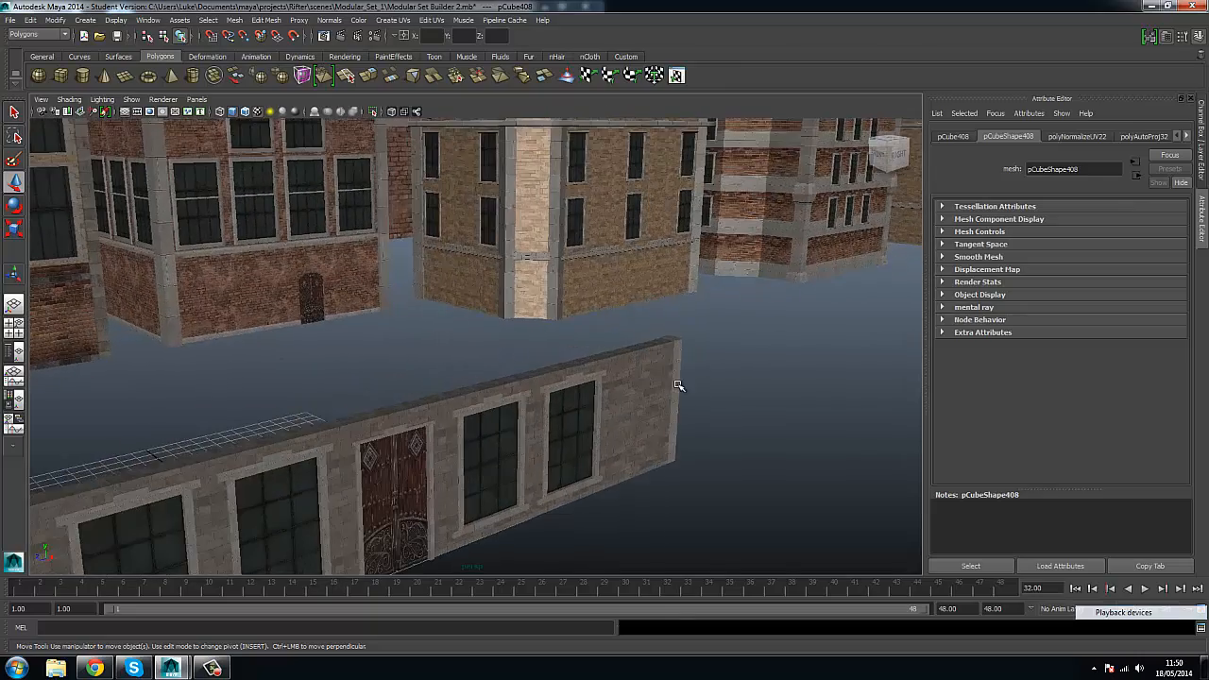
Try deleting the mirrored corner pillar at the far wall end.
{"action": "left_click", "coordinate": [678, 384]}
{"action": "middle_click_drag", "start_coordinate": [576, 397], "coordinate": [672, 330], "text": "alt"}
{"action": "key", "text": "Delete"}
{"action": "scroll", "coordinate": [583, 381], "scroll_direction": "down", "scroll_amount": 3}
{"action": "left_click_drag", "start_coordinate": [586, 384], "coordinate": [515, 359], "text": "alt"}
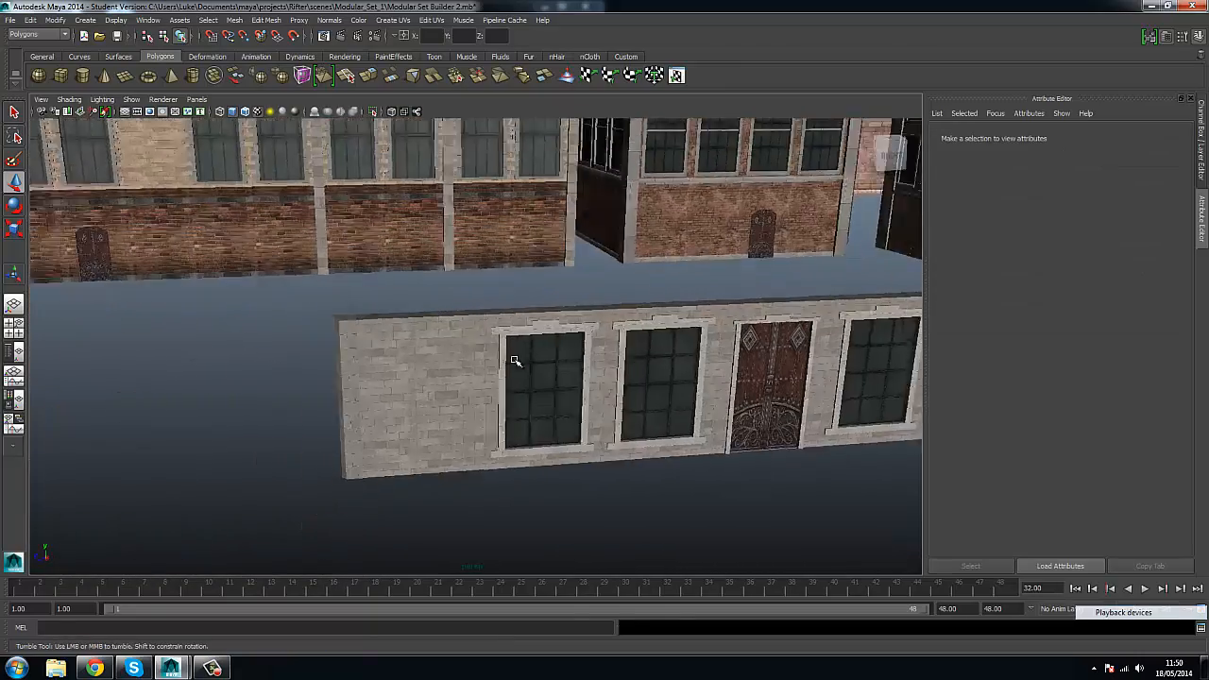
{"action": "middle_click_drag", "start_coordinate": [515, 359], "coordinate": [280, 386], "text": "alt"}
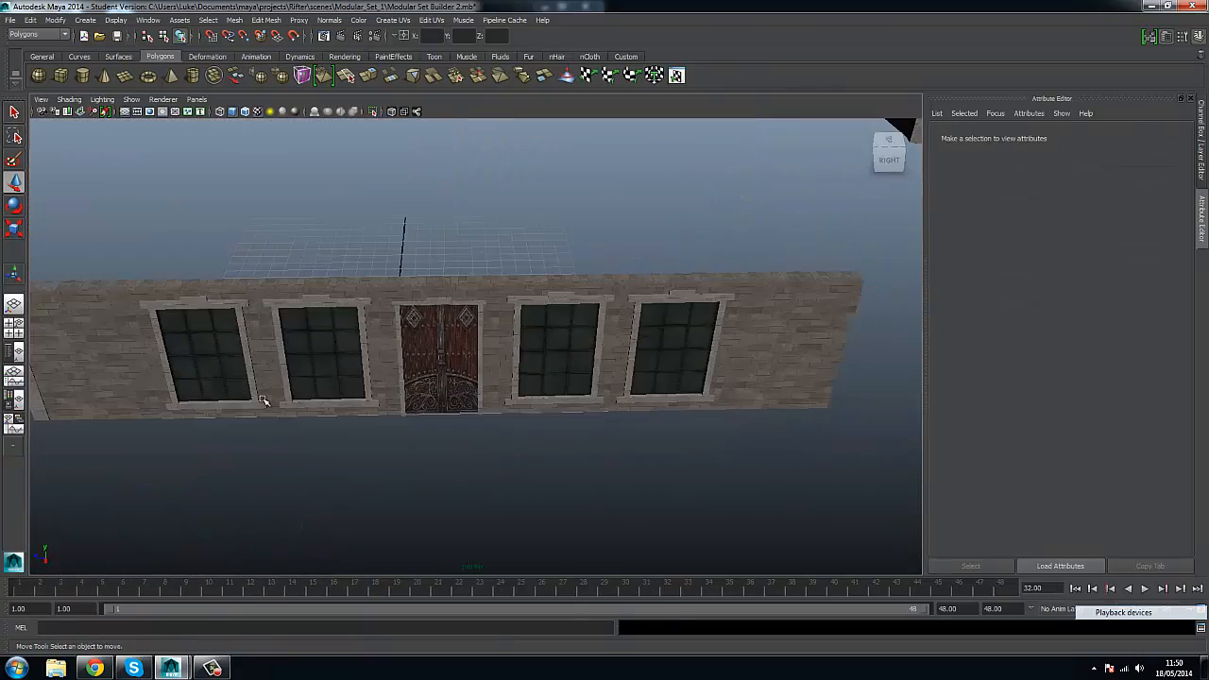
{"action": "key", "text": "ctrl+z"}
Inspect the fit of the mirrored corner pillar against the far wall end from above and from outside.
{"action": "left_click_drag", "start_coordinate": [463, 372], "coordinate": [565, 353], "text": "alt"}
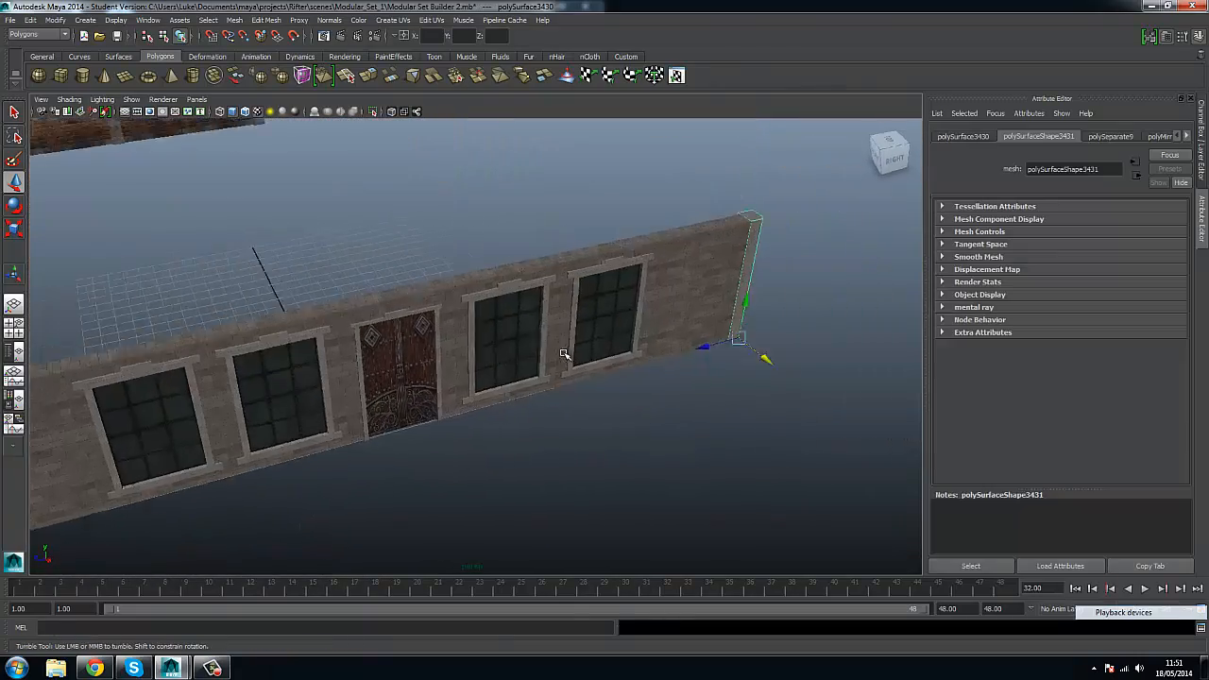
{"action": "scroll", "coordinate": [713, 316], "scroll_direction": "up", "scroll_amount": 3}
{"action": "left_click_drag", "start_coordinate": [714, 316], "coordinate": [678, 365], "text": "alt"}
{"action": "scroll", "coordinate": [536, 482], "scroll_direction": "up", "scroll_amount": 3}
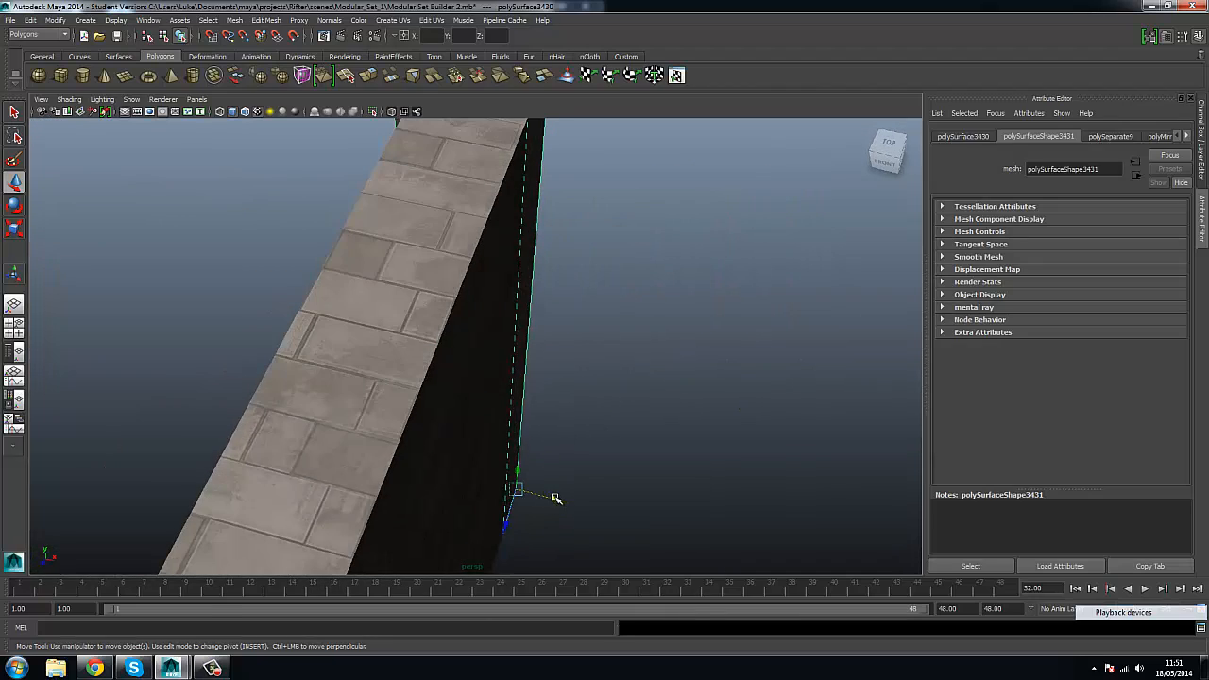
{"action": "left_click", "coordinate": [599, 426]}
{"action": "scroll", "coordinate": [599, 426], "scroll_direction": "down", "scroll_amount": 3}
{"action": "left_click_drag", "start_coordinate": [599, 426], "coordinate": [689, 539], "text": "alt"}
{"action": "right_click_drag", "start_coordinate": [688, 540], "coordinate": [331, 372], "text": "alt"}
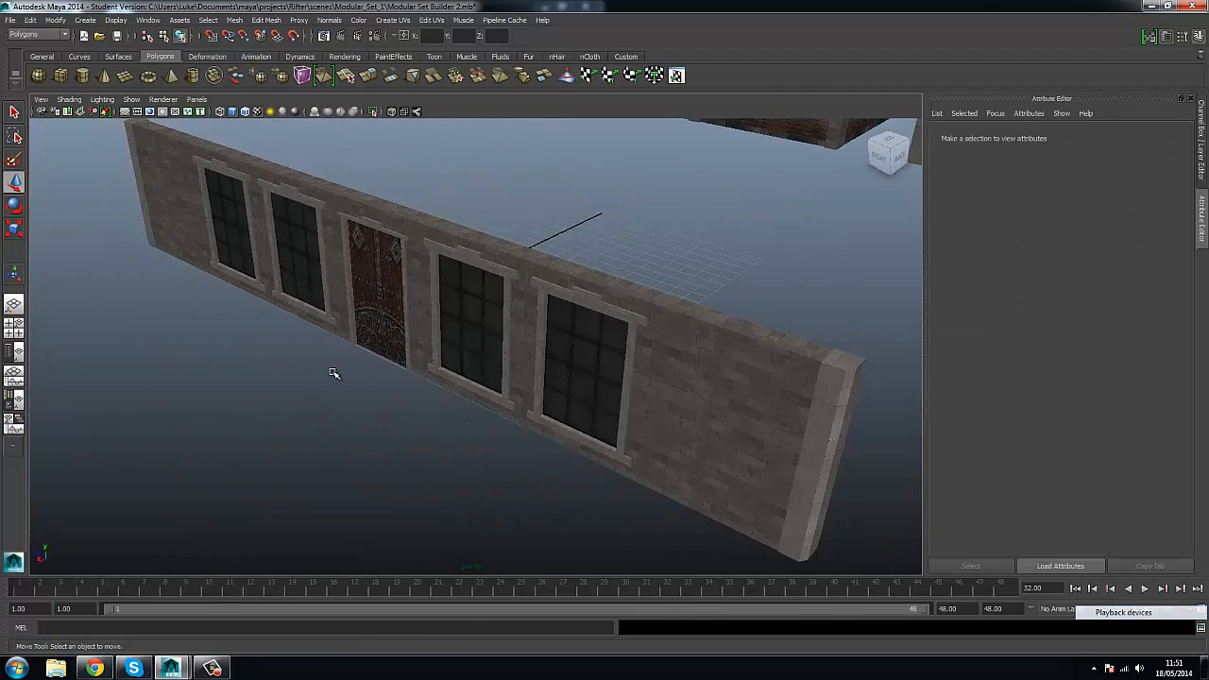
Check the finished ground-floor facade up close and save the scene.
{"action": "middle_click_drag", "start_coordinate": [332, 372], "coordinate": [567, 472], "text": "alt"}
{"action": "left_click", "coordinate": [342, 292]}
{"action": "key", "text": "f"}
{"action": "scroll", "coordinate": [322, 305], "scroll_direction": "up", "scroll_amount": 3}
{"action": "left_click", "coordinate": [321, 305]}
{"action": "left_click_drag", "start_coordinate": [346, 302], "coordinate": [659, 305], "text": "alt"}
{"action": "scroll", "coordinate": [659, 305], "scroll_direction": "down", "scroll_amount": 5}
{"action": "key", "text": "ctrl+s"}
{"action": "left_click", "coordinate": [580, 344]}
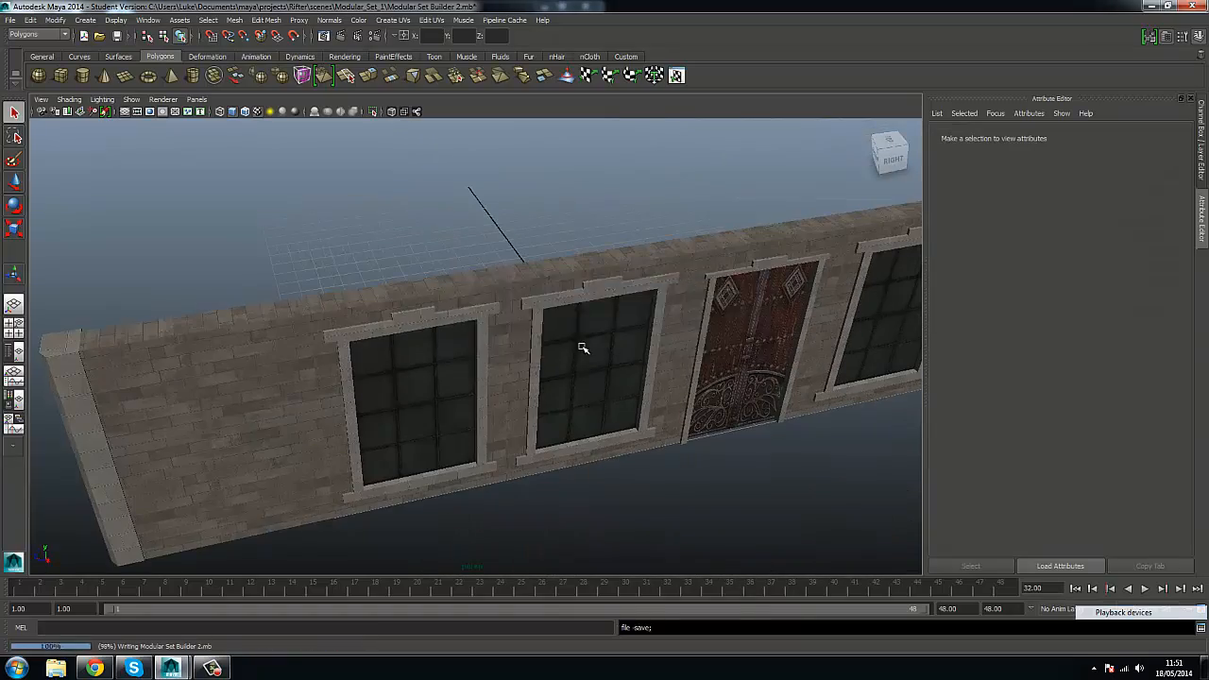
Duplicate the plain wall beside the first corner pillar and snap the copy directly on top of it in the side view.
{"action": "left_click_drag", "start_coordinate": [580, 349], "coordinate": [631, 321], "text": "alt"}
{"action": "middle_click_drag", "start_coordinate": [631, 321], "coordinate": [519, 329], "text": "alt"}
{"action": "left_click_drag", "start_coordinate": [518, 328], "coordinate": [428, 354], "text": "alt"}
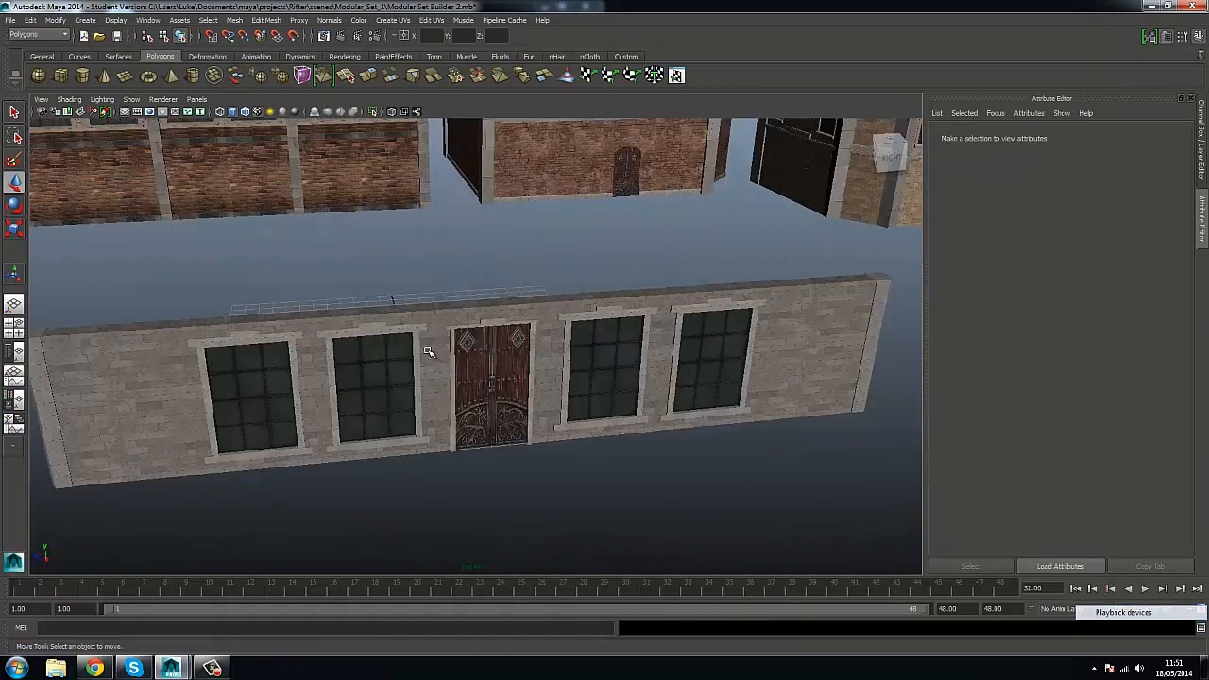
{"action": "middle_click_drag", "start_coordinate": [264, 357], "coordinate": [311, 372], "text": "alt"}
{"action": "left_click", "coordinate": [243, 378]}
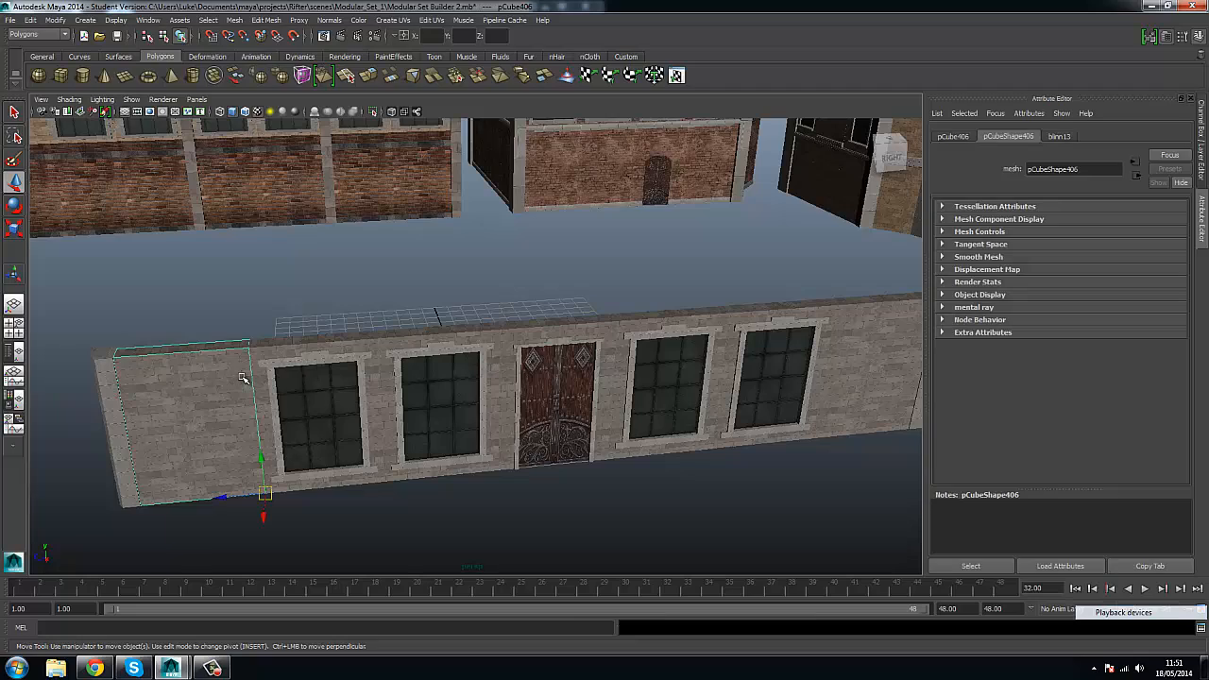
{"action": "left_click", "coordinate": [213, 42]}
{"action": "key", "text": "space"}
{"action": "key", "text": "space"}
{"action": "scroll", "coordinate": [653, 432], "scroll_direction": "down", "scroll_amount": 8}
{"action": "middle_click_drag", "start_coordinate": [586, 372], "coordinate": [470, 450], "text": "alt"}
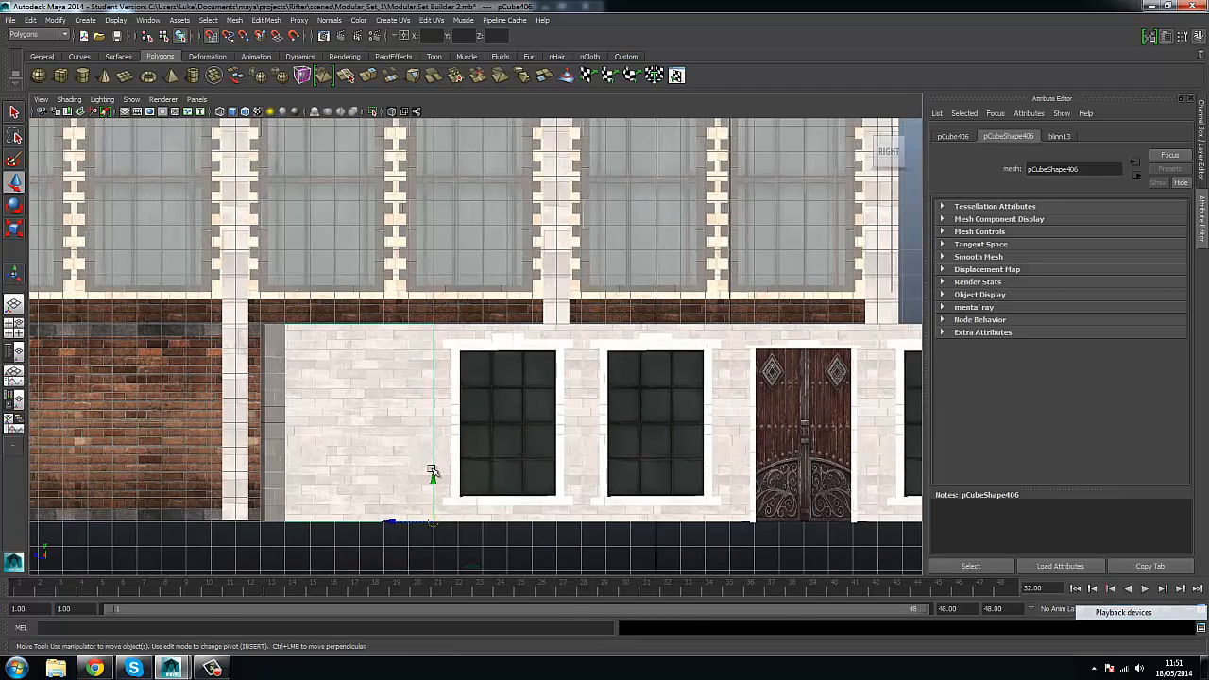
{"action": "key", "text": "ctrl+d"}
{"action": "left_click_drag", "start_coordinate": [432, 472], "coordinate": [403, 316]}
{"action": "middle_click_drag", "start_coordinate": [393, 322], "coordinate": [346, 405], "text": "alt"}
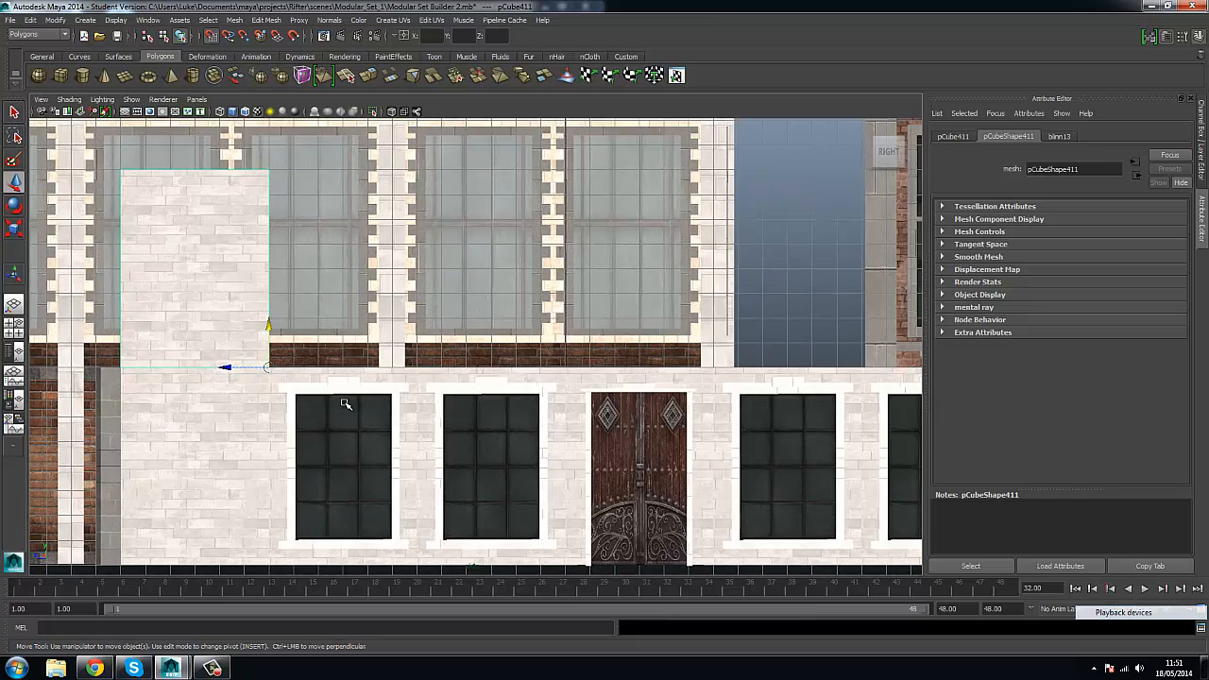
Place two window module copies on the upper floor, directly above the first two ground-floor windows.
{"action": "left_click_drag", "start_coordinate": [419, 522], "coordinate": [404, 367]}
{"action": "middle_click_drag", "start_coordinate": [492, 366], "coordinate": [345, 390], "text": "alt"}
{"action": "left_click", "coordinate": [90, 363]}
{"action": "left_click_drag", "start_coordinate": [229, 394], "coordinate": [425, 381]}
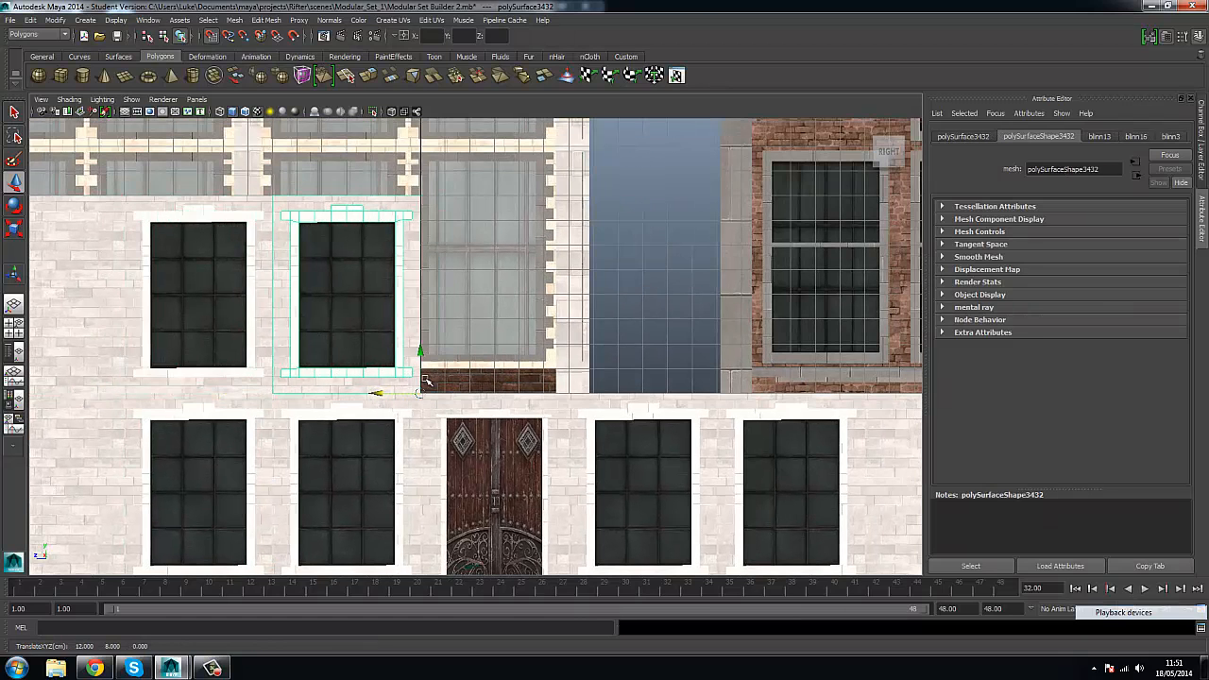
Complete the upper floor with a plain wall above the door, two window modules and a plain wall at the far end.
{"action": "left_click_drag", "start_coordinate": [570, 381], "coordinate": [593, 381]}
{"action": "middle_click_drag", "start_coordinate": [500, 396], "coordinate": [376, 418], "text": "alt"}
{"action": "left_click", "coordinate": [235, 378]}
{"action": "left_click_drag", "start_coordinate": [251, 414], "coordinate": [740, 416]}
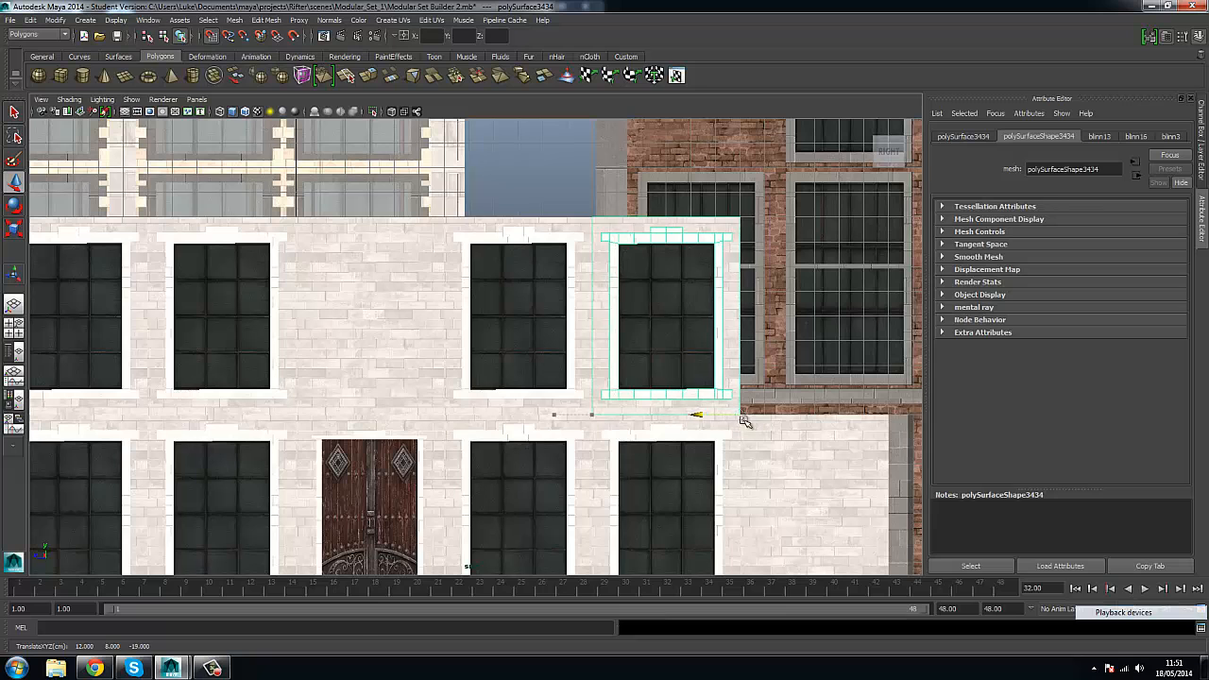
{"action": "left_click_drag", "start_coordinate": [887, 569], "coordinate": [850, 412]}
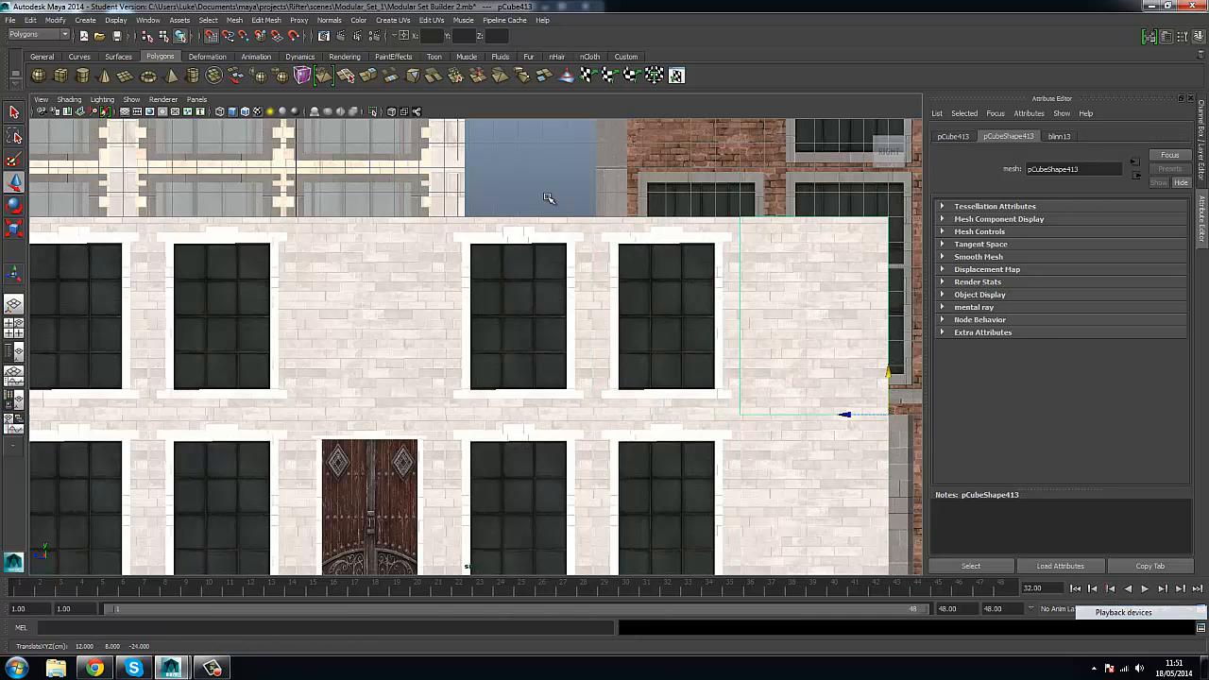
{"action": "left_click", "coordinate": [549, 198]}
Examine both corner pillars against the two-storey facade in the side and perspective views.
{"action": "middle_click_drag", "start_coordinate": [551, 318], "coordinate": [303, 284], "text": "alt"}
{"action": "left_click", "coordinate": [657, 444]}
{"action": "middle_click_drag", "start_coordinate": [637, 435], "coordinate": [641, 401], "text": "alt"}
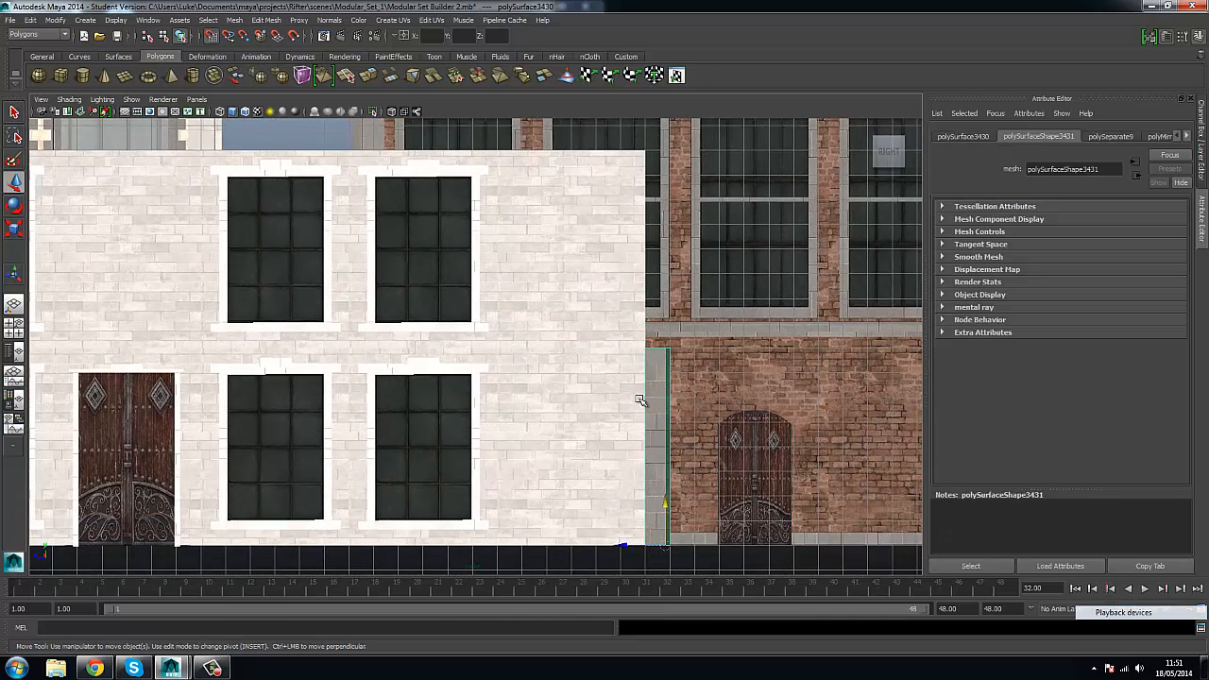
{"action": "left_click", "coordinate": [574, 336]}
{"action": "middle_click_drag", "start_coordinate": [355, 342], "coordinate": [786, 364], "text": "alt"}
{"action": "middle_click_drag", "start_coordinate": [405, 372], "coordinate": [558, 377], "text": "alt"}
{"action": "key", "text": "space"}
{"action": "key", "text": "space"}
{"action": "left_click_drag", "start_coordinate": [608, 265], "coordinate": [638, 263], "text": "alt"}
{"action": "middle_click_drag", "start_coordinate": [312, 370], "coordinate": [595, 333], "text": "alt"}
{"action": "left_click", "coordinate": [438, 394]}
{"action": "scroll", "coordinate": [437, 386], "scroll_direction": "up", "scroll_amount": 3}
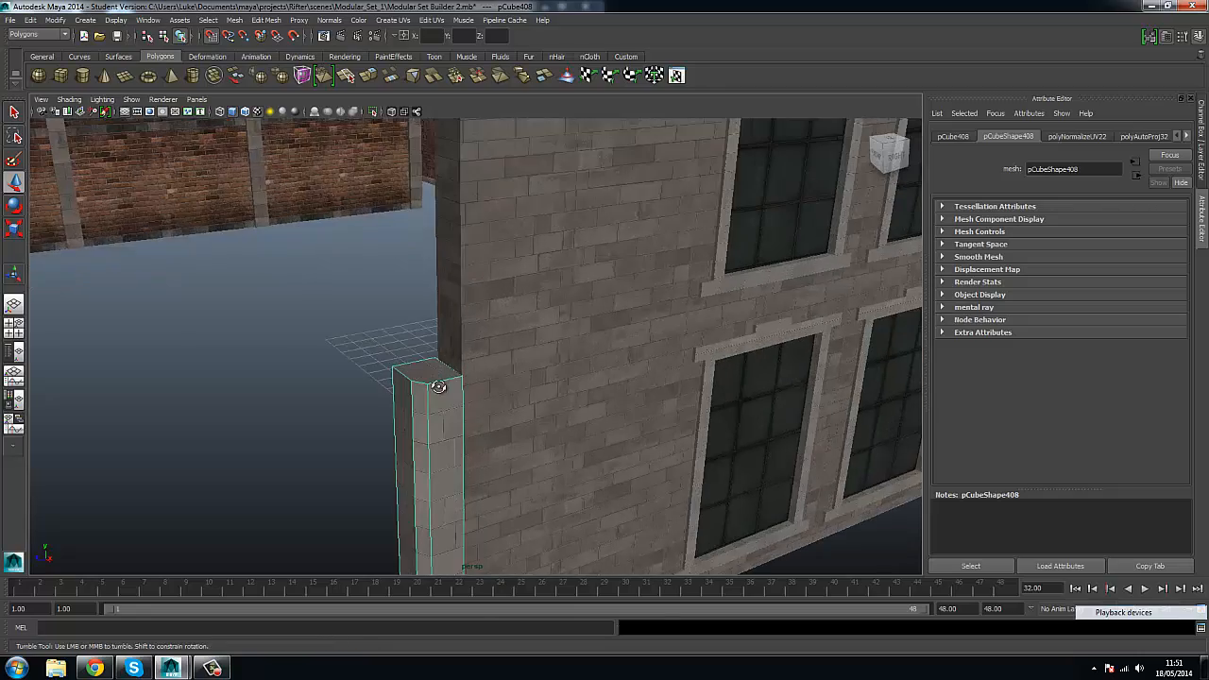
{"action": "left_click_drag", "start_coordinate": [437, 386], "coordinate": [431, 393], "text": "alt"}
{"action": "right_click_drag", "start_coordinate": [431, 393], "coordinate": [478, 393]}
{"action": "scroll", "coordinate": [548, 394], "scroll_direction": "down", "scroll_amount": 4}
{"action": "middle_click_drag", "start_coordinate": [443, 408], "coordinate": [343, 434], "text": "alt"}
{"action": "right_click_drag", "start_coordinate": [360, 393], "coordinate": [415, 378]}
{"action": "left_click_drag", "start_coordinate": [430, 397], "coordinate": [566, 470], "text": "alt"}
Place a plain wall copy against the first corner pillar, rotated -90 degrees about Y, at Translate X 10.5 and Z 22.
{"action": "left_click", "coordinate": [424, 419]}
{"action": "key", "text": "ctrl+d"}
{"action": "scroll", "coordinate": [554, 444], "scroll_direction": "up", "scroll_amount": 2}
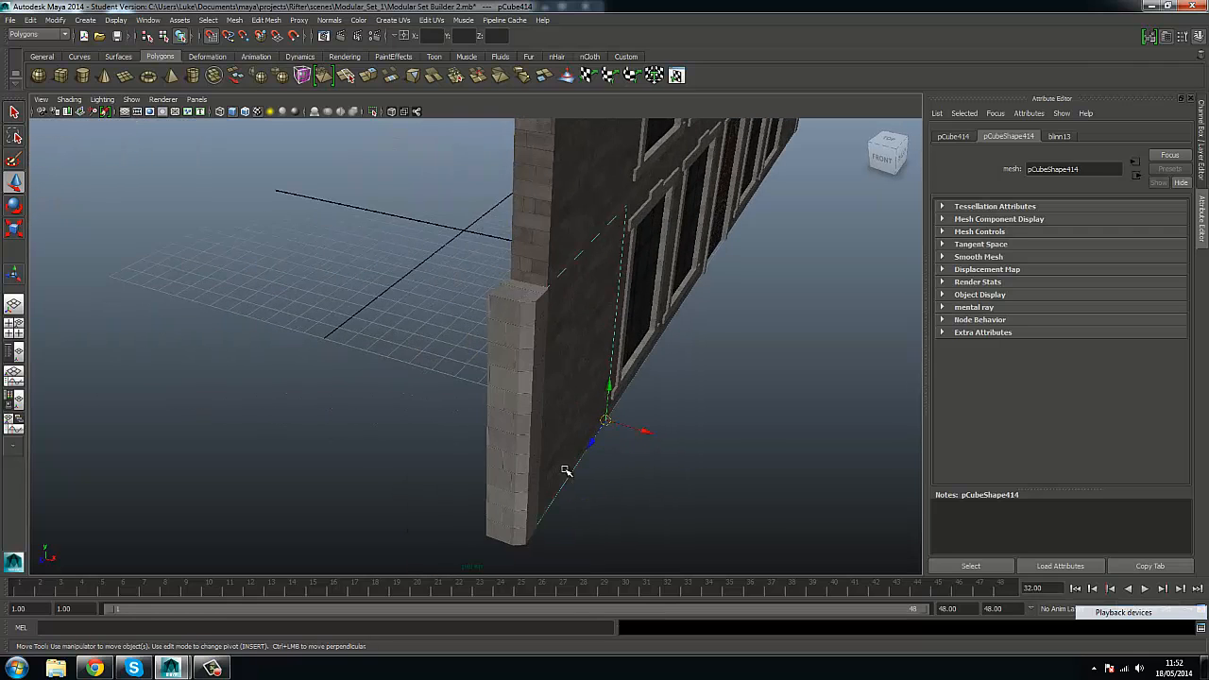
{"action": "key", "text": "e"}
{"action": "left_click_drag", "start_coordinate": [498, 535], "coordinate": [532, 564], "text": "alt"}
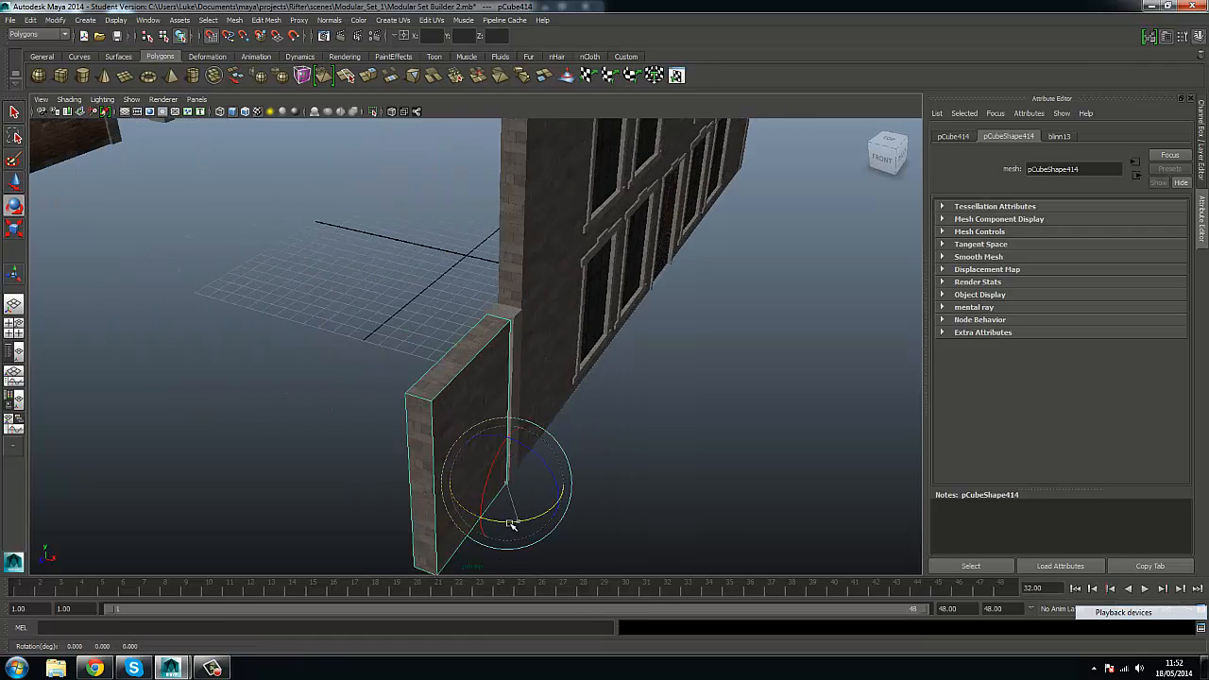
{"action": "left_click", "coordinate": [957, 138]}
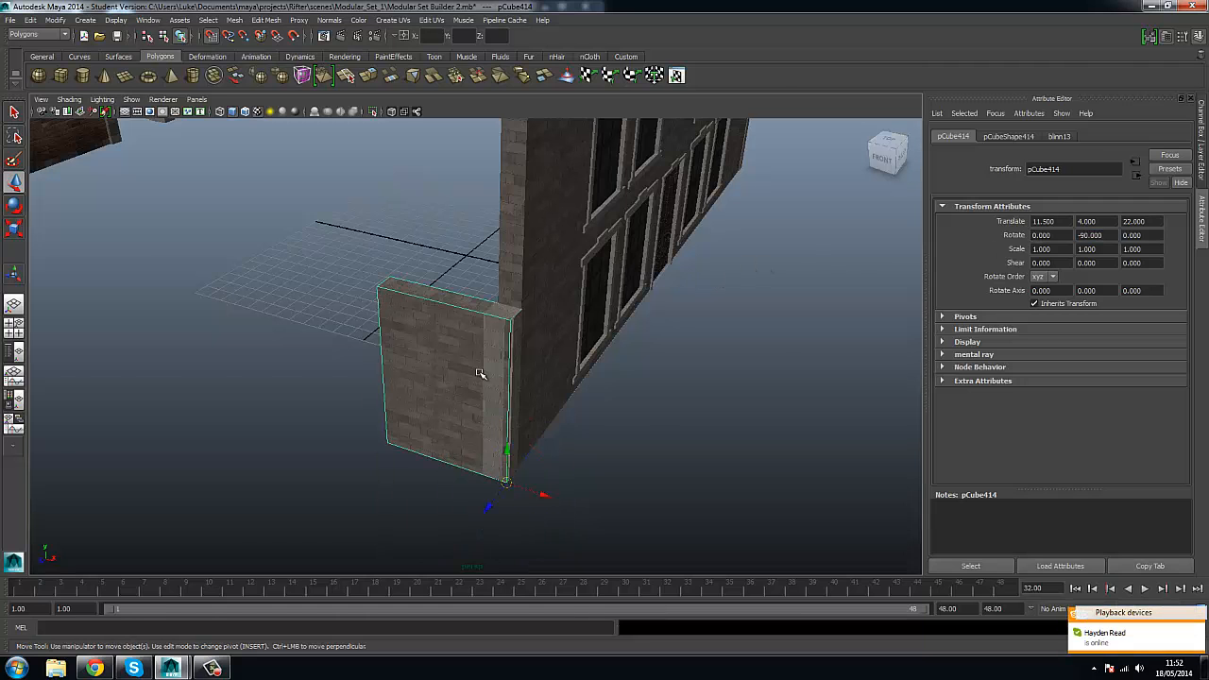
{"action": "left_click_drag", "start_coordinate": [480, 374], "coordinate": [652, 383], "text": "alt"}
{"action": "left_click_drag", "start_coordinate": [586, 405], "coordinate": [609, 387]}
Extend the side wall with two more plain wall copies snapped in a row, the second at Translate X -1.5.
{"action": "left_click_drag", "start_coordinate": [609, 388], "coordinate": [551, 391], "text": "alt"}
{"action": "middle_click_drag", "start_coordinate": [551, 391], "coordinate": [720, 401], "text": "alt"}
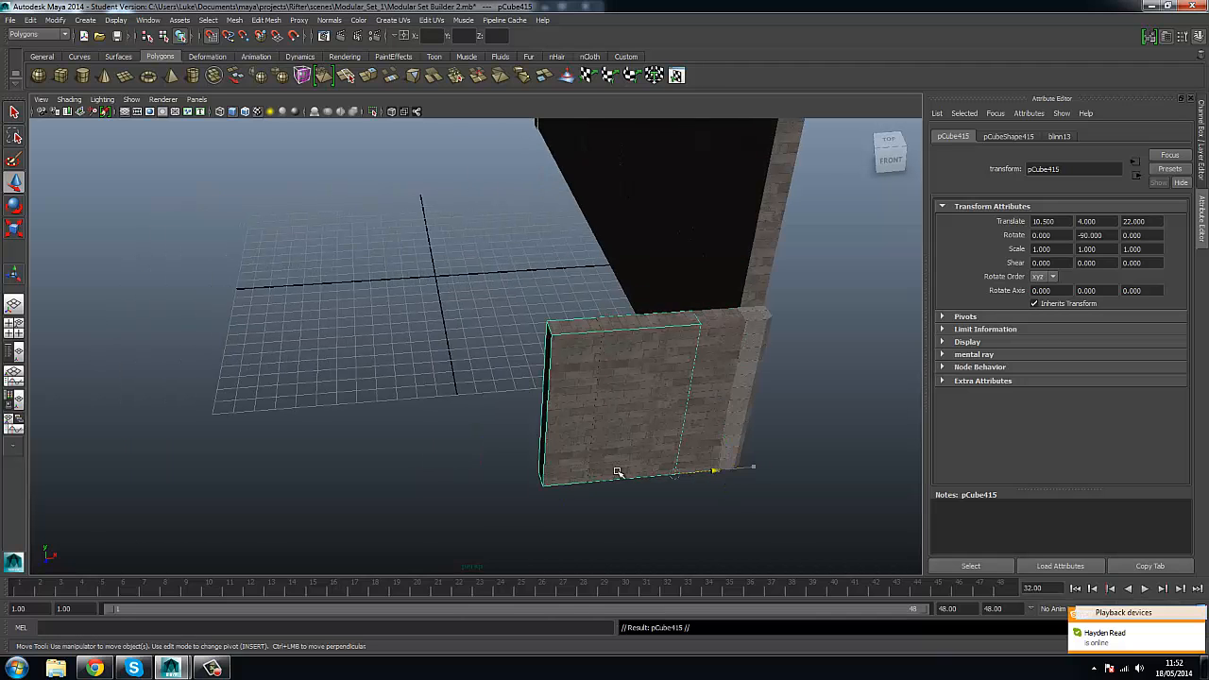
{"action": "scroll", "coordinate": [602, 369], "scroll_direction": "down", "scroll_amount": 5}
{"action": "mouse_move", "coordinate": [601, 369]}
{"action": "left_mouse_down", "text": "alt"}
{"action": "mouse_move", "coordinate": [545, 362]}
{"action": "mouse_move", "coordinate": [593, 376]}
{"action": "left_mouse_up", "text": "alt"}
{"action": "scroll", "coordinate": [583, 372], "scroll_direction": "up", "scroll_amount": 5}
{"action": "key", "text": "ctrl+d"}
{"action": "left_click_drag", "start_coordinate": [430, 454], "coordinate": [659, 392], "text": "alt"}
{"action": "middle_click_drag", "start_coordinate": [690, 477], "coordinate": [802, 430], "text": "alt"}
Try to save the scene, and add two more side wall copies at Translate X -7.5 and -13.5.
{"action": "key", "text": "ctrl+s"}
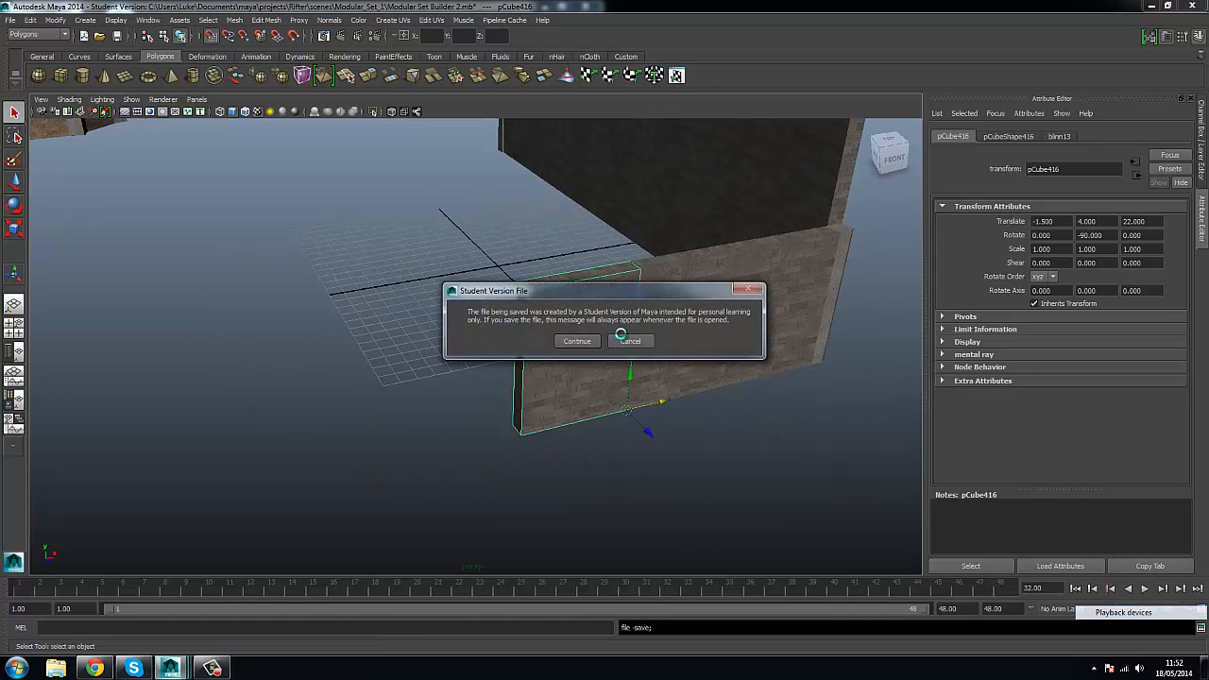
{"action": "left_click", "coordinate": [627, 339]}
{"action": "key", "text": "ctrl+d"}
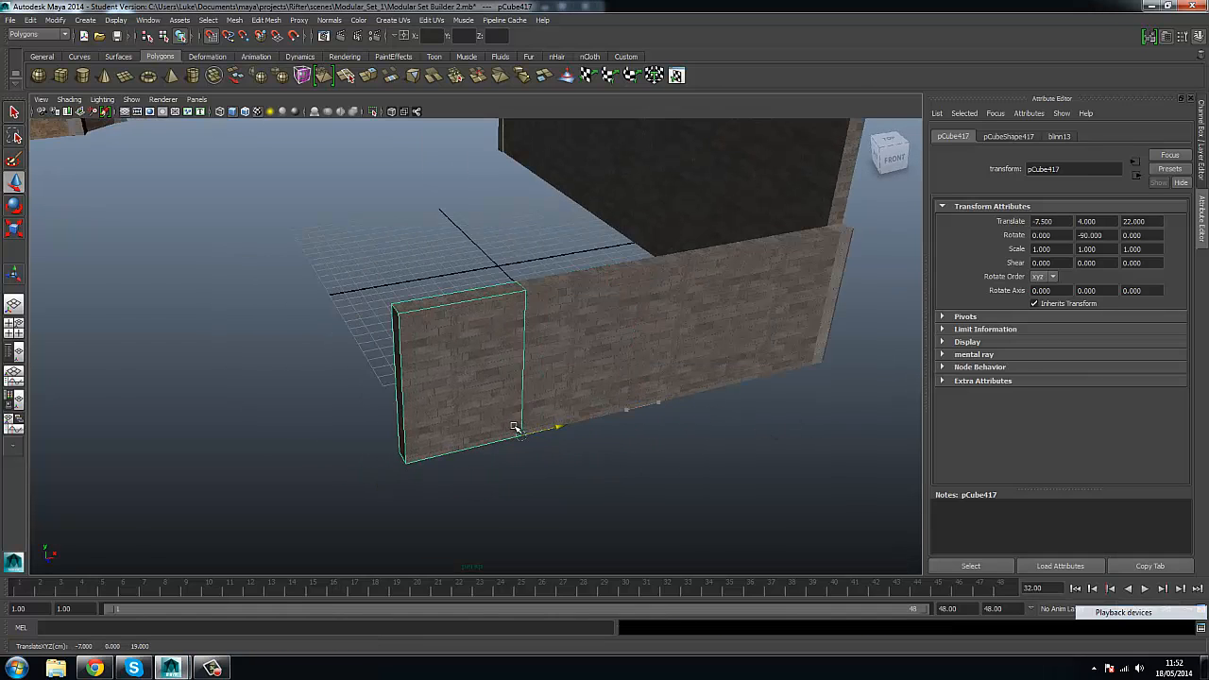
{"action": "left_click_drag", "start_coordinate": [515, 428], "coordinate": [550, 411], "text": "alt"}
{"action": "key", "text": "ctrl+d"}
{"action": "left_click_drag", "start_coordinate": [490, 438], "coordinate": [622, 450], "text": "alt"}
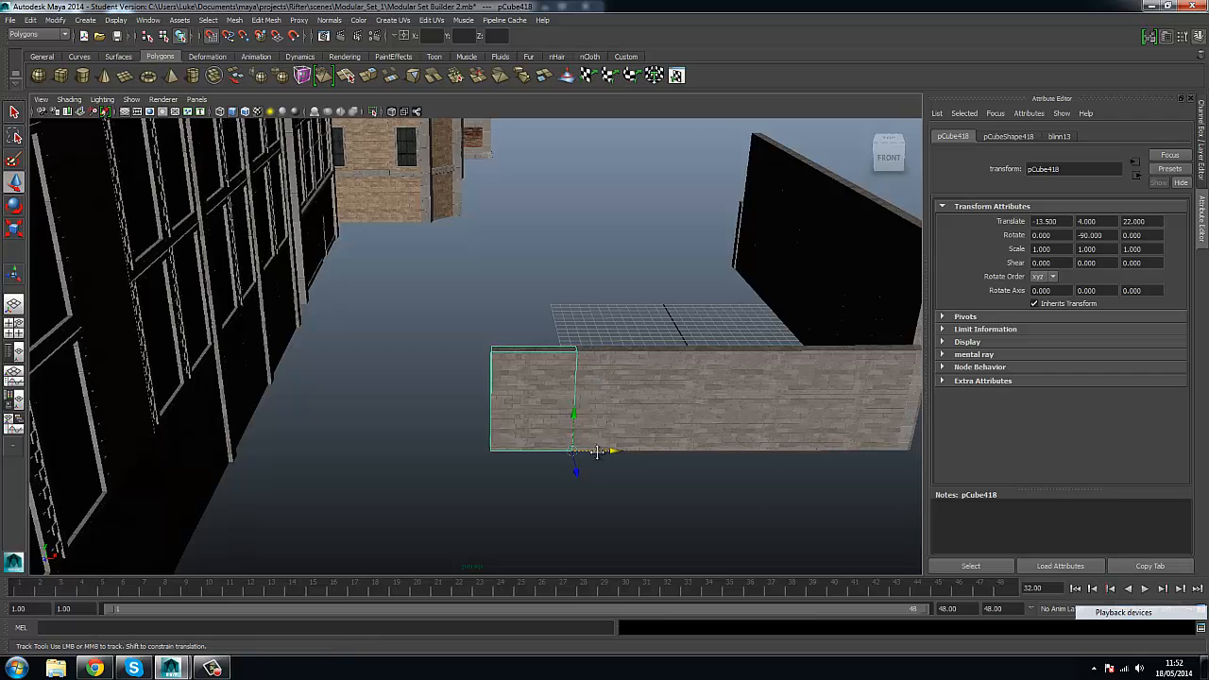
Try extending the side wall with one more plain wall copy at Translate X -19.5.
{"action": "right_click_drag", "start_coordinate": [599, 452], "coordinate": [756, 461], "text": "alt"}
{"action": "middle_click_drag", "start_coordinate": [756, 461], "coordinate": [600, 469], "text": "alt"}
{"action": "left_click_drag", "start_coordinate": [419, 488], "coordinate": [297, 494]}
{"action": "middle_click_drag", "start_coordinate": [494, 383], "coordinate": [445, 384], "text": "alt"}
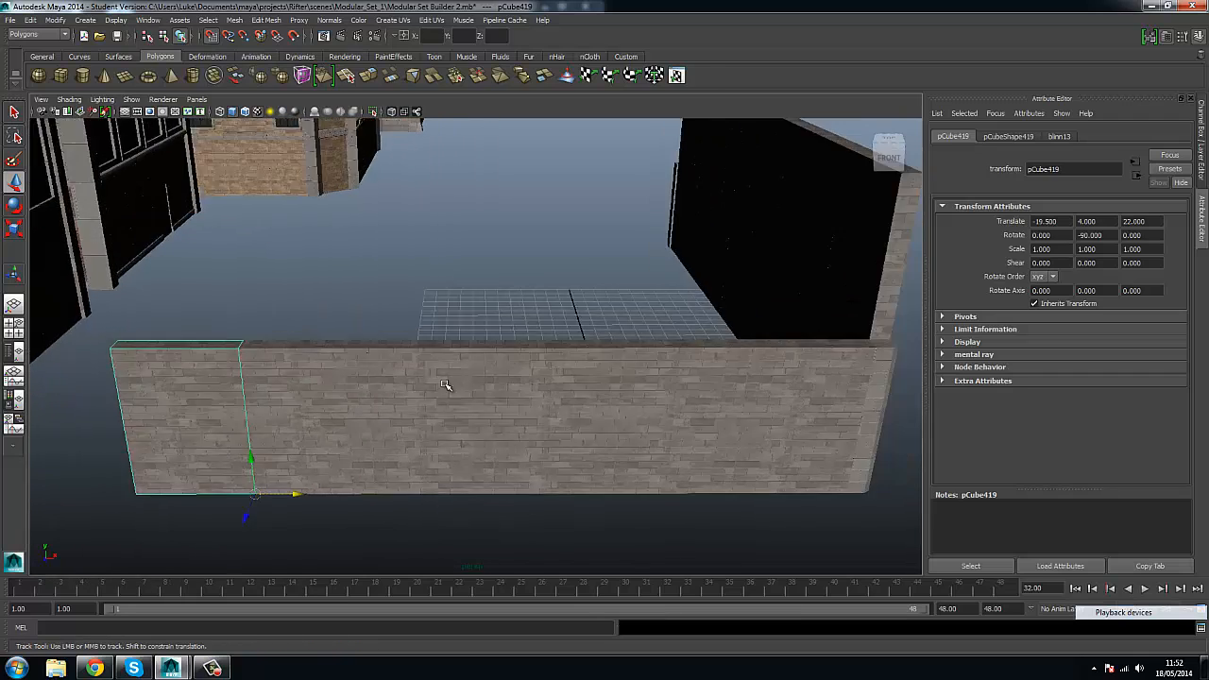
{"action": "scroll", "coordinate": [447, 379], "scroll_direction": "down", "scroll_amount": 3}
{"action": "key", "text": "Delete"}
Try shifting the middle plain wall module of the side wall inward along Z, out of line with its neighbours.
{"action": "scroll", "coordinate": [386, 311], "scroll_direction": "up", "scroll_amount": 2}
{"action": "left_click_drag", "start_coordinate": [385, 312], "coordinate": [476, 435], "text": "alt"}
{"action": "left_click", "coordinate": [476, 435]}
{"action": "middle_click_drag", "start_coordinate": [476, 434], "coordinate": [475, 353], "text": "alt"}
{"action": "scroll", "coordinate": [475, 354], "scroll_direction": "up", "scroll_amount": 2}
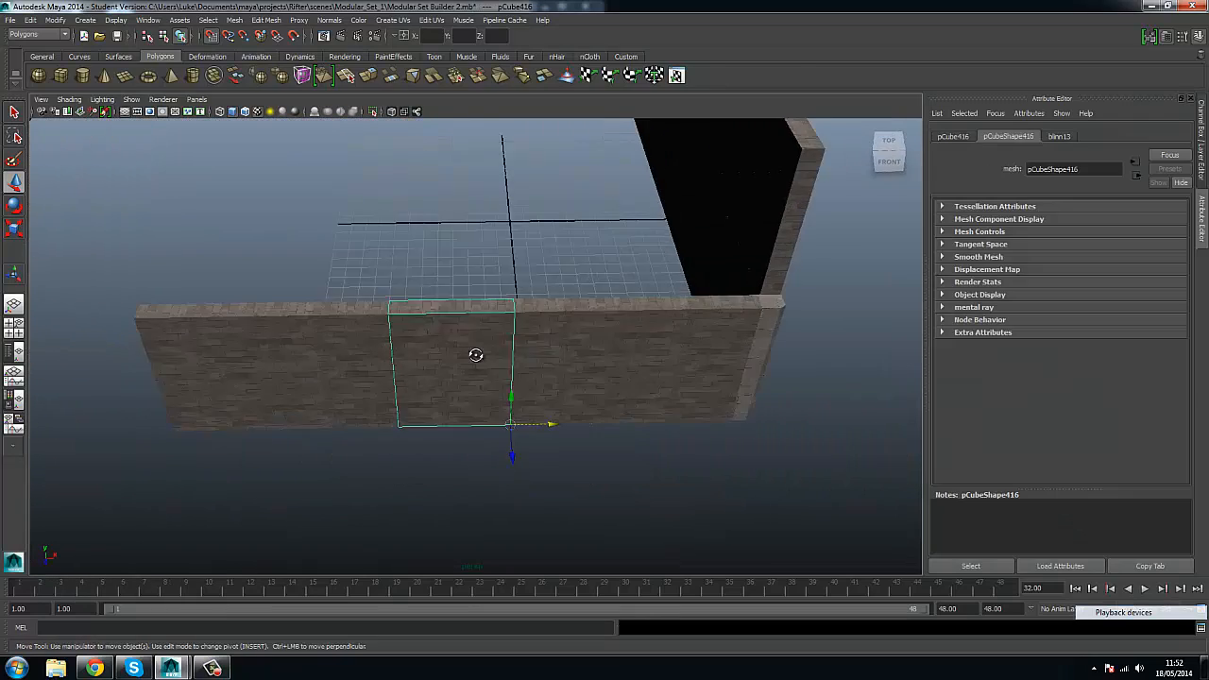
{"action": "left_click_drag", "start_coordinate": [475, 353], "coordinate": [542, 469], "text": "alt"}
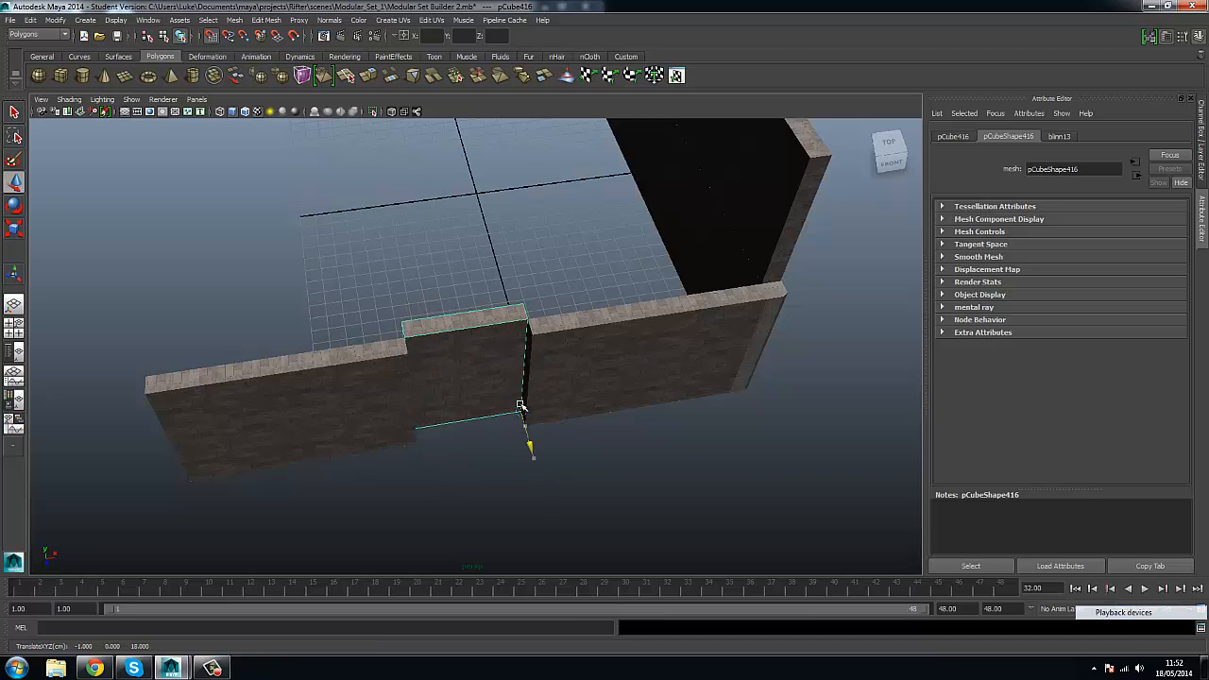
{"action": "mouse_move", "coordinate": [521, 406]}
{"action": "left_mouse_down", "text": "alt"}
{"action": "mouse_move", "coordinate": [510, 398]}
{"action": "mouse_move", "coordinate": [525, 396]}
{"action": "left_mouse_up", "text": "alt"}
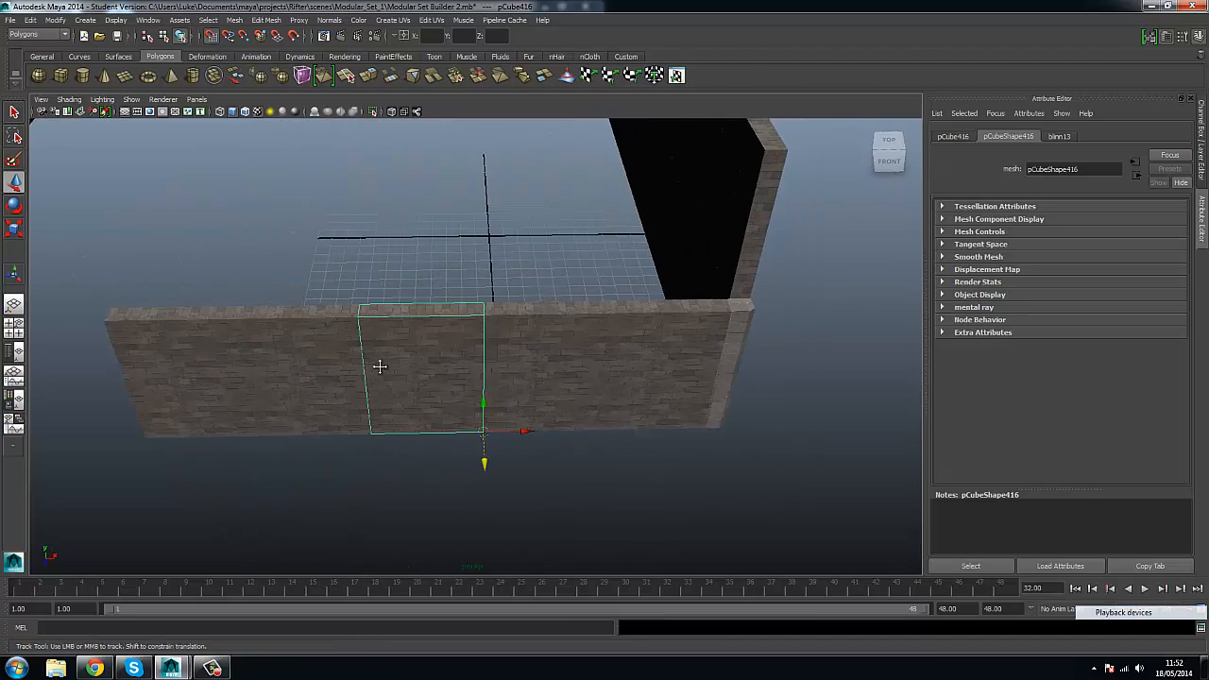
{"action": "left_click_drag", "start_coordinate": [511, 347], "coordinate": [654, 352], "text": "alt"}
Place a window module copy, rotated -90 degrees about Y, on the side wall's upper storey next to the corner.
{"action": "left_click", "coordinate": [651, 353]}
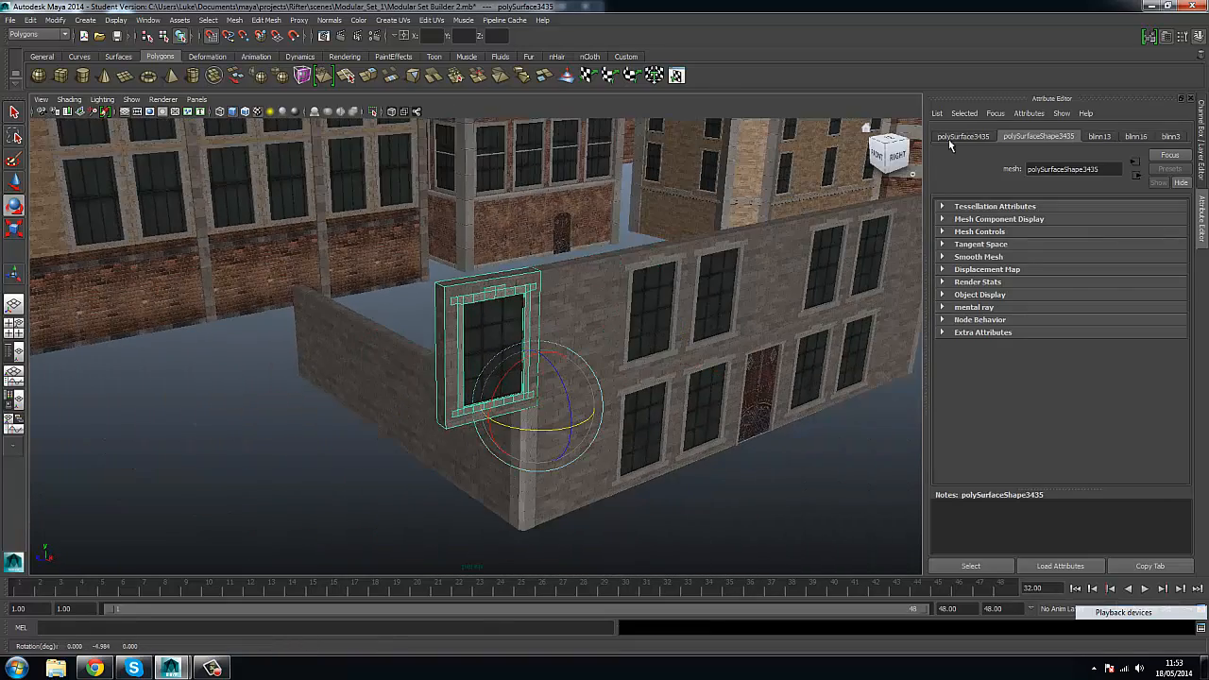
{"action": "left_click", "coordinate": [962, 137]}
{"action": "type", "text": "-90"}
{"action": "key", "text": "Return"}
{"action": "scroll", "coordinate": [686, 340], "scroll_direction": "up", "scroll_amount": 3}
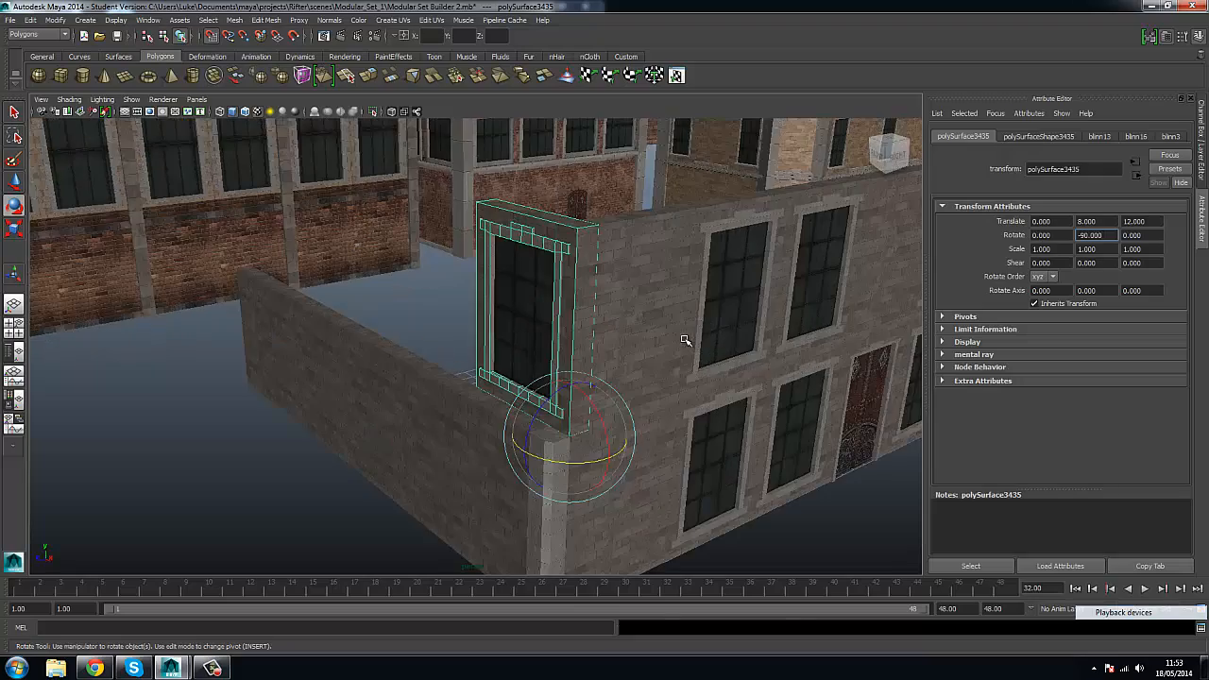
{"action": "scroll", "coordinate": [549, 318], "scroll_direction": "up", "scroll_amount": 3}
{"action": "left_click_drag", "start_coordinate": [549, 318], "coordinate": [727, 475], "text": "alt"}
{"action": "middle_click_drag", "start_coordinate": [726, 475], "coordinate": [572, 415], "text": "alt"}
{"action": "left_click_drag", "start_coordinate": [604, 505], "coordinate": [573, 535]}
Fill the side wall's upper row with four more window copies, including ones at Translate X -7 and -19.
{"action": "left_click_drag", "start_coordinate": [567, 449], "coordinate": [757, 463], "text": "alt"}
{"action": "left_click_drag", "start_coordinate": [816, 423], "coordinate": [737, 429]}
{"action": "mouse_move", "coordinate": [743, 429]}
{"action": "left_mouse_down", "text": "alt"}
{"action": "mouse_move", "coordinate": [713, 427]}
{"action": "mouse_move", "coordinate": [690, 373]}
{"action": "mouse_move", "coordinate": [767, 399]}
{"action": "mouse_move", "coordinate": [815, 359]}
{"action": "mouse_move", "coordinate": [724, 402]}
{"action": "mouse_move", "coordinate": [761, 433]}
{"action": "left_mouse_up", "text": "alt"}
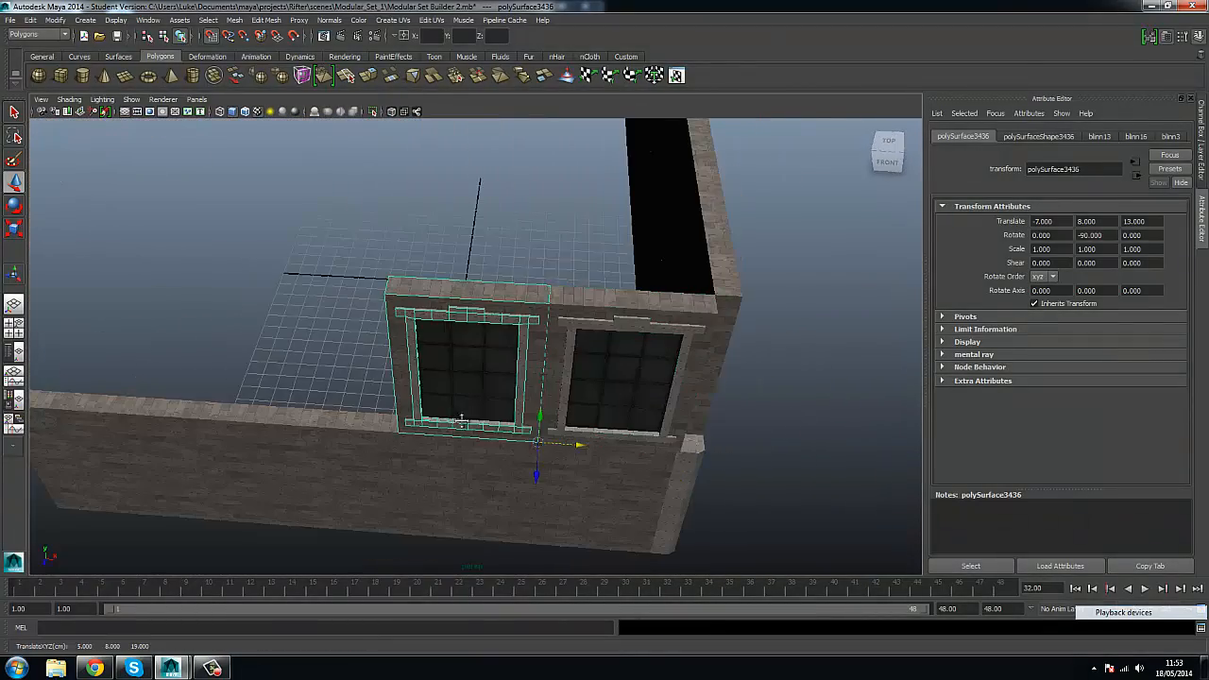
{"action": "key", "text": "ctrl+d"}
{"action": "middle_click_drag", "start_coordinate": [461, 418], "coordinate": [729, 436], "text": "alt"}
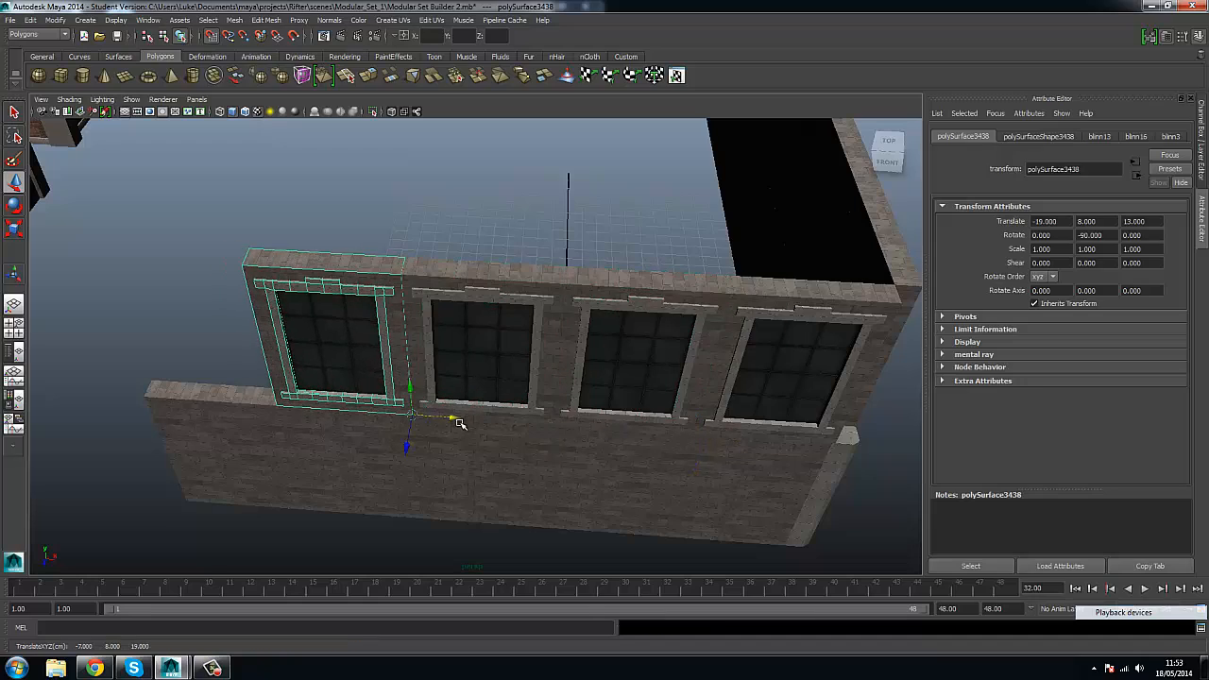
{"action": "left_click_drag", "start_coordinate": [319, 412], "coordinate": [276, 408]}
{"action": "left_click", "coordinate": [483, 245]}
Replace the middle window of the side wall's upper row with a raised copy of the plain wall module below it.
{"action": "scroll", "coordinate": [482, 245], "scroll_direction": "down", "scroll_amount": 5}
{"action": "left_click_drag", "start_coordinate": [482, 246], "coordinate": [502, 284], "text": "alt"}
{"action": "scroll", "coordinate": [502, 283], "scroll_direction": "up", "scroll_amount": 6}
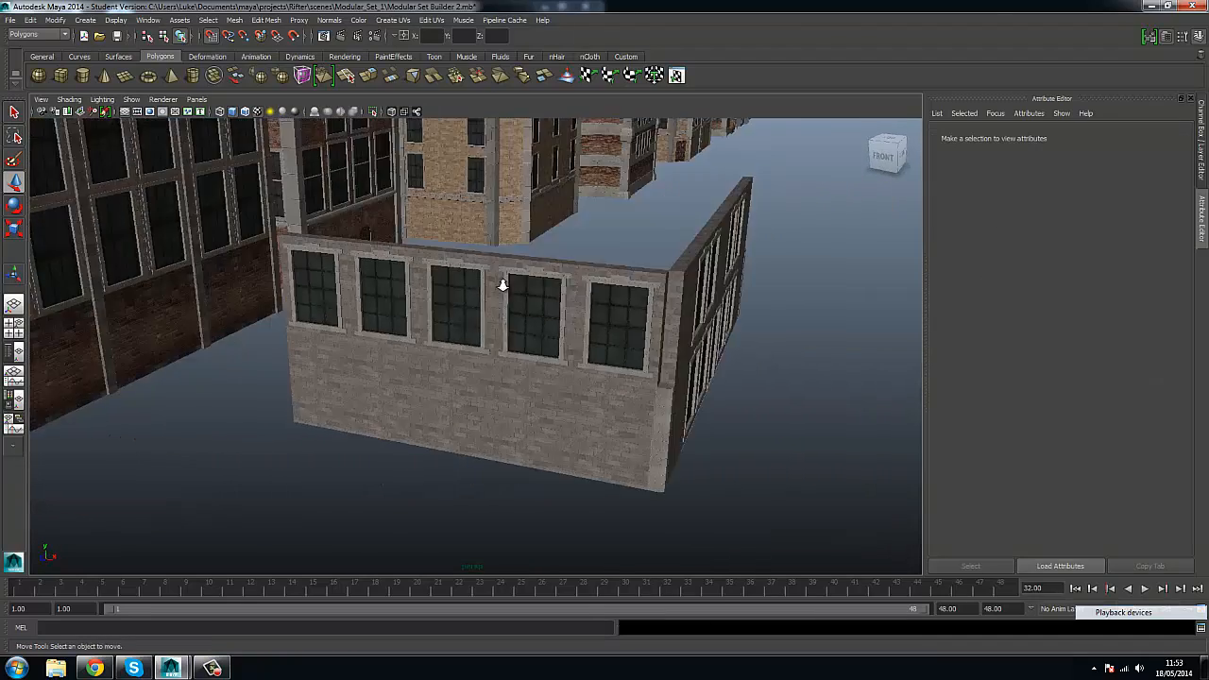
{"action": "left_click", "coordinate": [444, 326]}
{"action": "middle_click_drag", "start_coordinate": [444, 326], "coordinate": [442, 334], "text": "alt"}
{"action": "left_click_drag", "start_coordinate": [441, 333], "coordinate": [467, 332], "text": "alt"}
{"action": "key", "text": "Delete"}
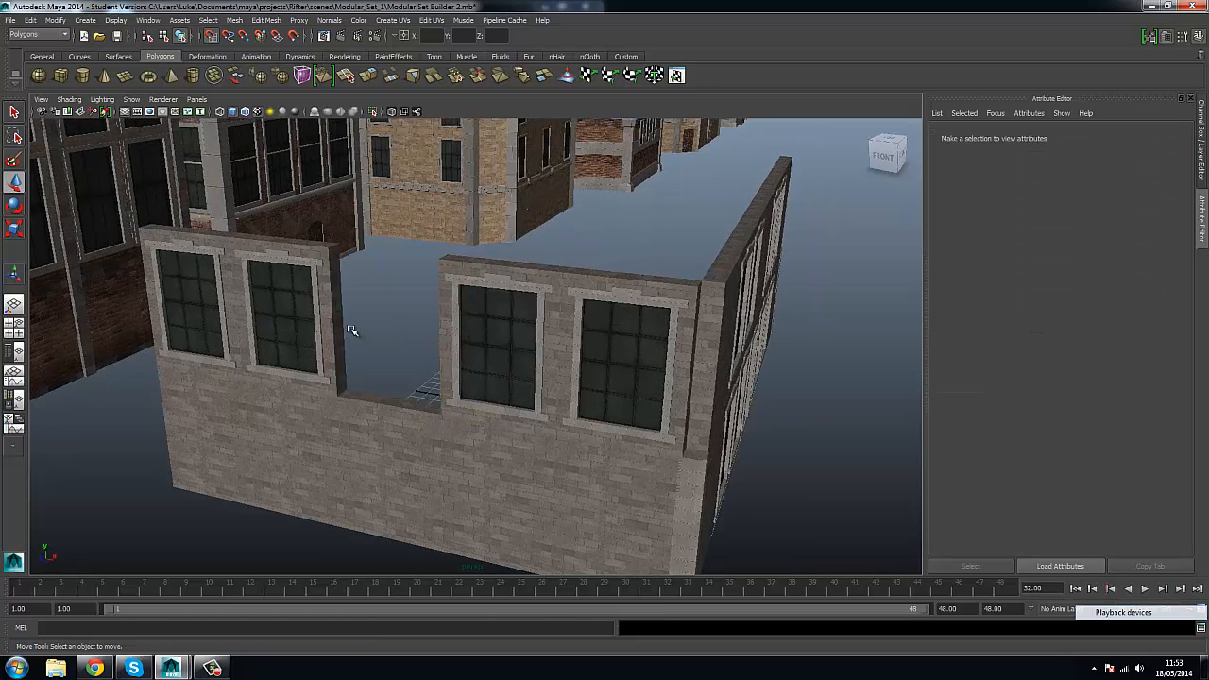
{"action": "left_click", "coordinate": [422, 514]}
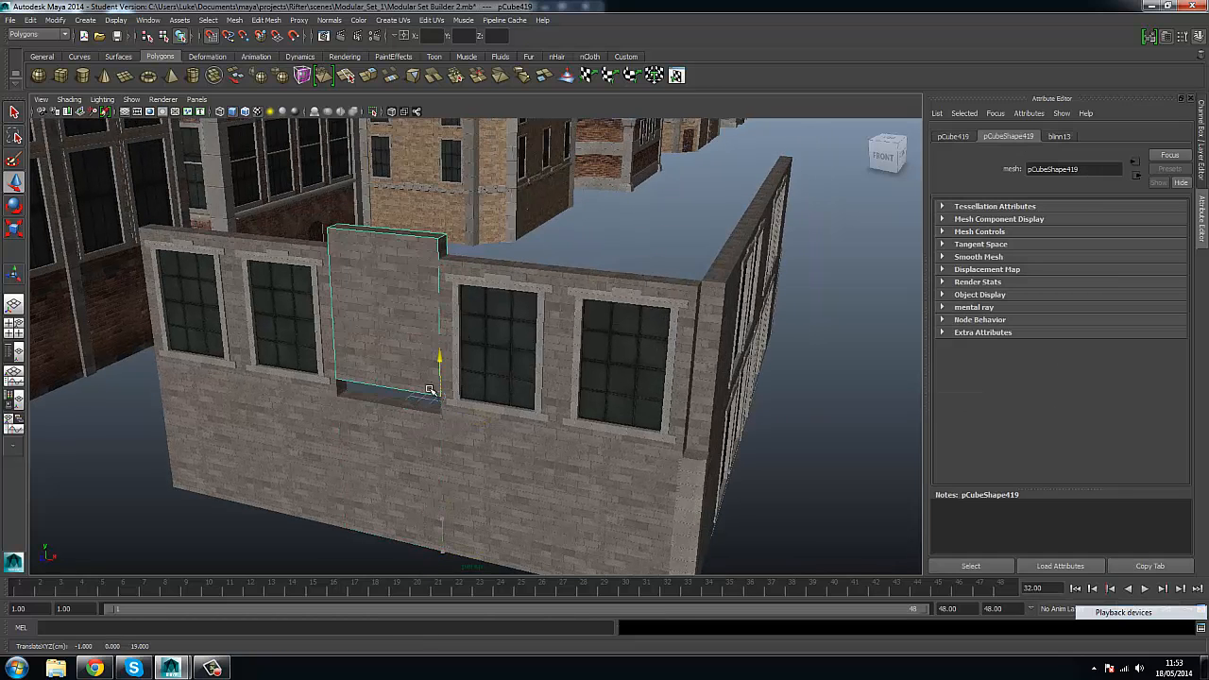
{"action": "left_click", "coordinate": [553, 237]}
Duplicate the five plain ground-floor side wall modules to the opposite side of the building, against its corner pillar.
{"action": "left_click_drag", "start_coordinate": [553, 237], "coordinate": [444, 278], "text": "alt"}
{"action": "left_click_drag", "start_coordinate": [548, 336], "coordinate": [415, 223], "text": "alt"}
{"action": "left_click", "coordinate": [416, 284]}
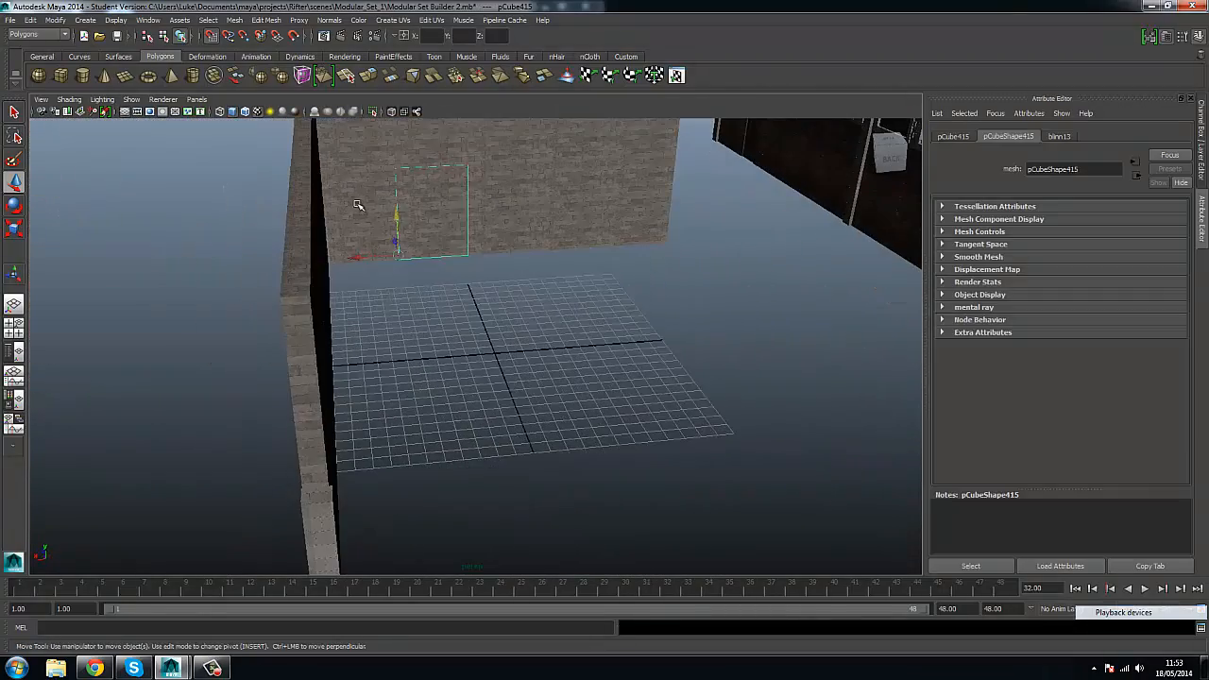
{"action": "left_click", "coordinate": [634, 206], "text": "shift"}
{"action": "left_click_drag", "start_coordinate": [634, 206], "coordinate": [665, 310], "text": "alt"}
{"action": "key", "text": "ctrl+d"}
{"action": "middle_click_drag", "start_coordinate": [637, 387], "coordinate": [652, 373], "text": "shift"}
{"action": "left_click_drag", "start_coordinate": [652, 373], "coordinate": [496, 512], "text": "alt"}
{"action": "left_click_drag", "start_coordinate": [534, 414], "coordinate": [505, 425], "text": "alt"}
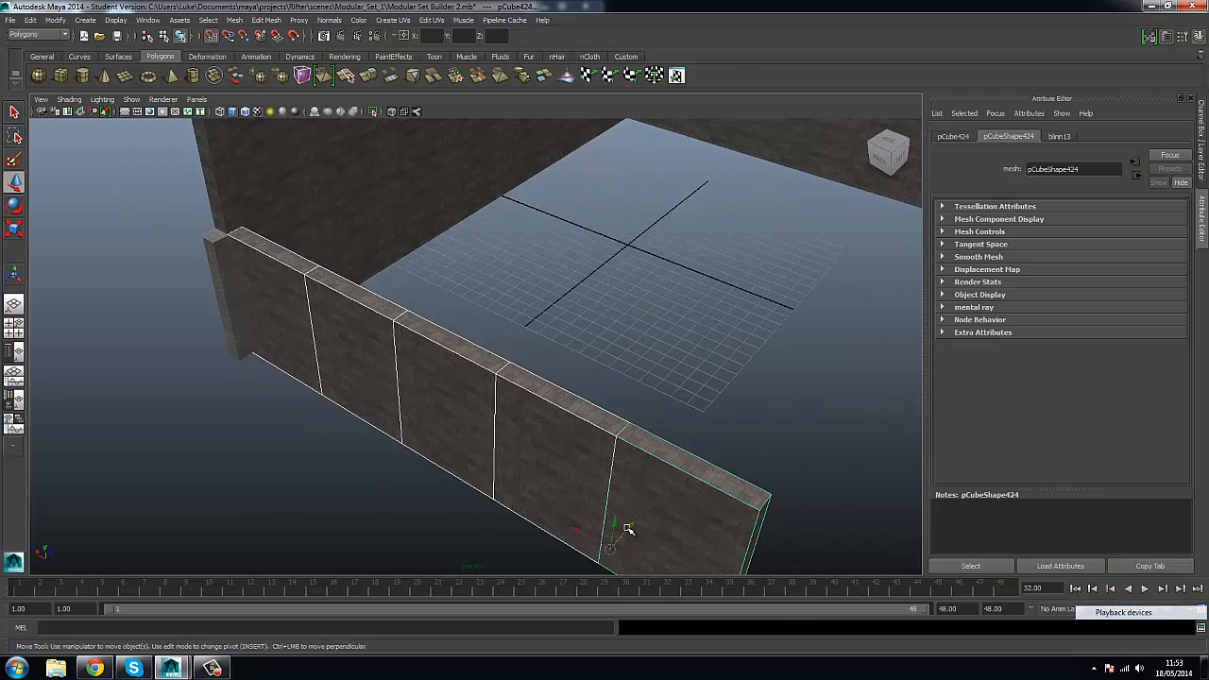
{"action": "left_click_drag", "start_coordinate": [628, 530], "coordinate": [605, 444]}
Bring a copy of the side window module to the opposite side's upper storey and set its Rotate Y to 90.
{"action": "middle_click_drag", "start_coordinate": [527, 285], "coordinate": [527, 347], "text": "alt"}
{"action": "scroll", "coordinate": [527, 348], "scroll_direction": "down", "scroll_amount": 2}
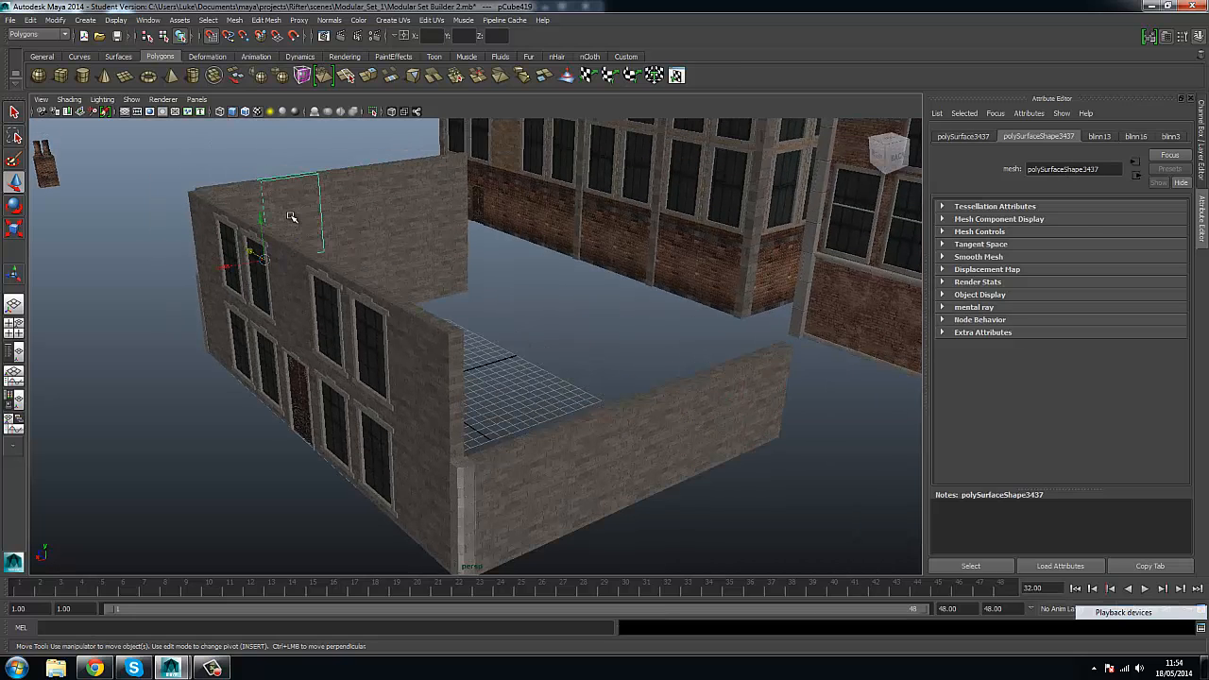
{"action": "scroll", "coordinate": [585, 444], "scroll_direction": "up", "scroll_amount": 3}
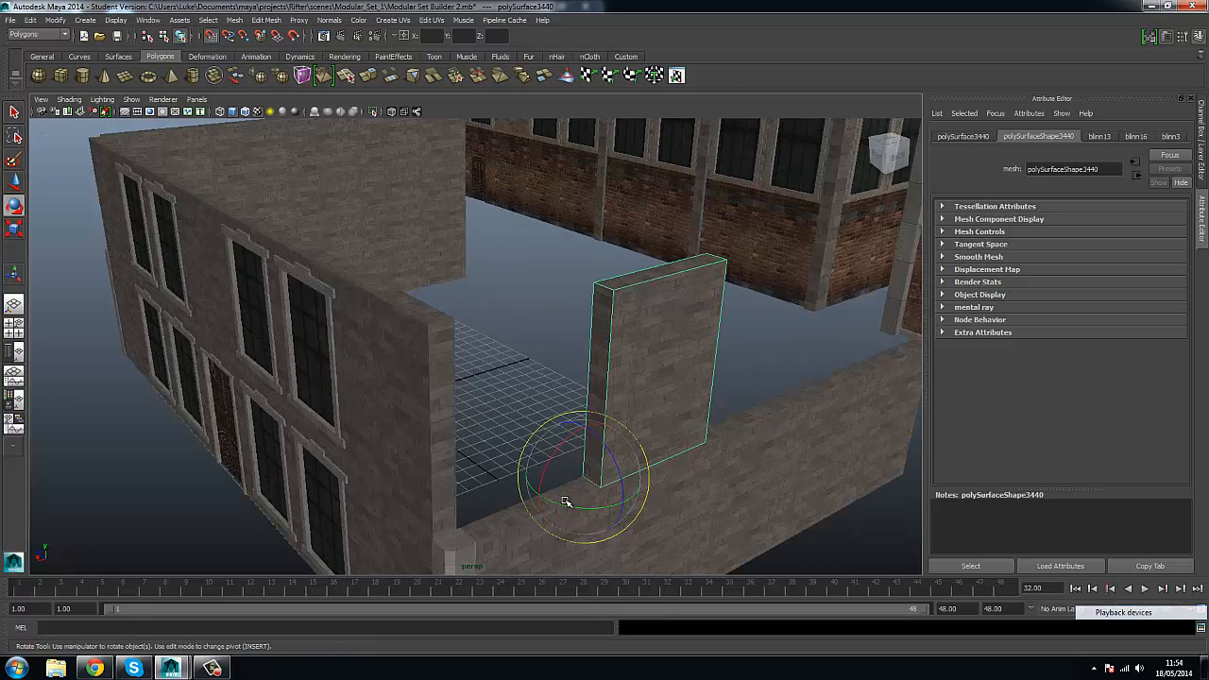
{"action": "left_click_drag", "start_coordinate": [565, 501], "coordinate": [584, 506]}
{"action": "left_click", "coordinate": [958, 141]}
{"action": "left_click", "coordinate": [1071, 242]}
{"action": "type", "text": "18"}
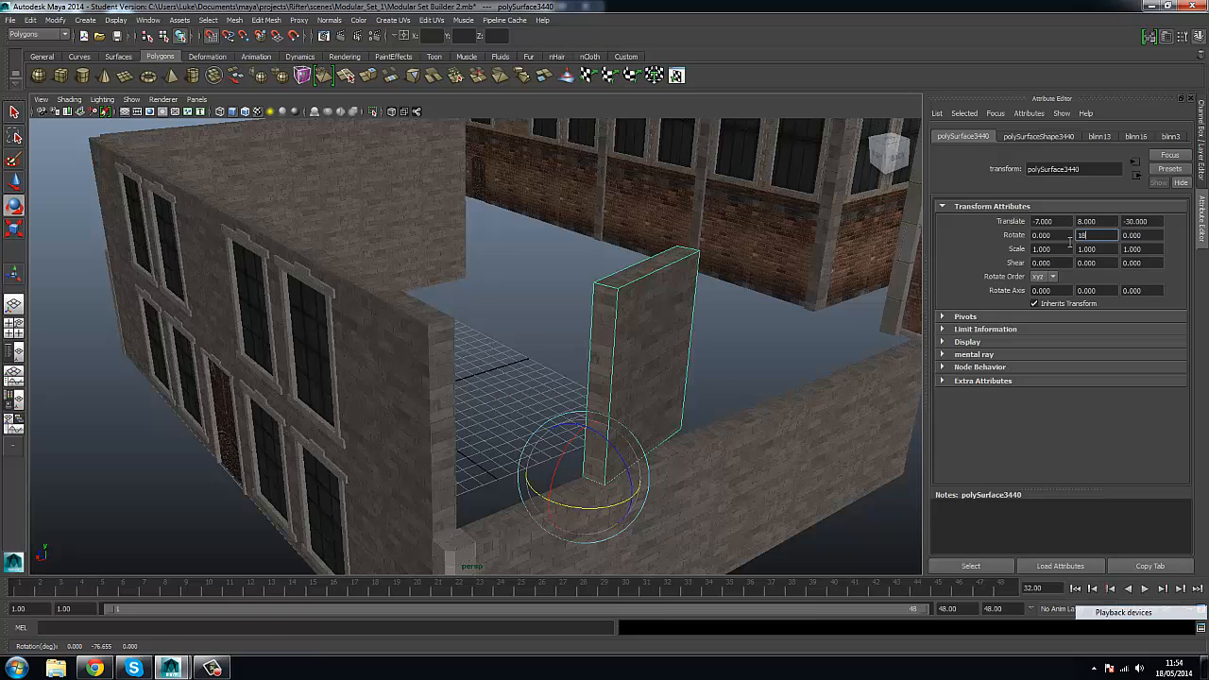
{"action": "type", "text": "0"}
{"action": "key", "text": "Return"}
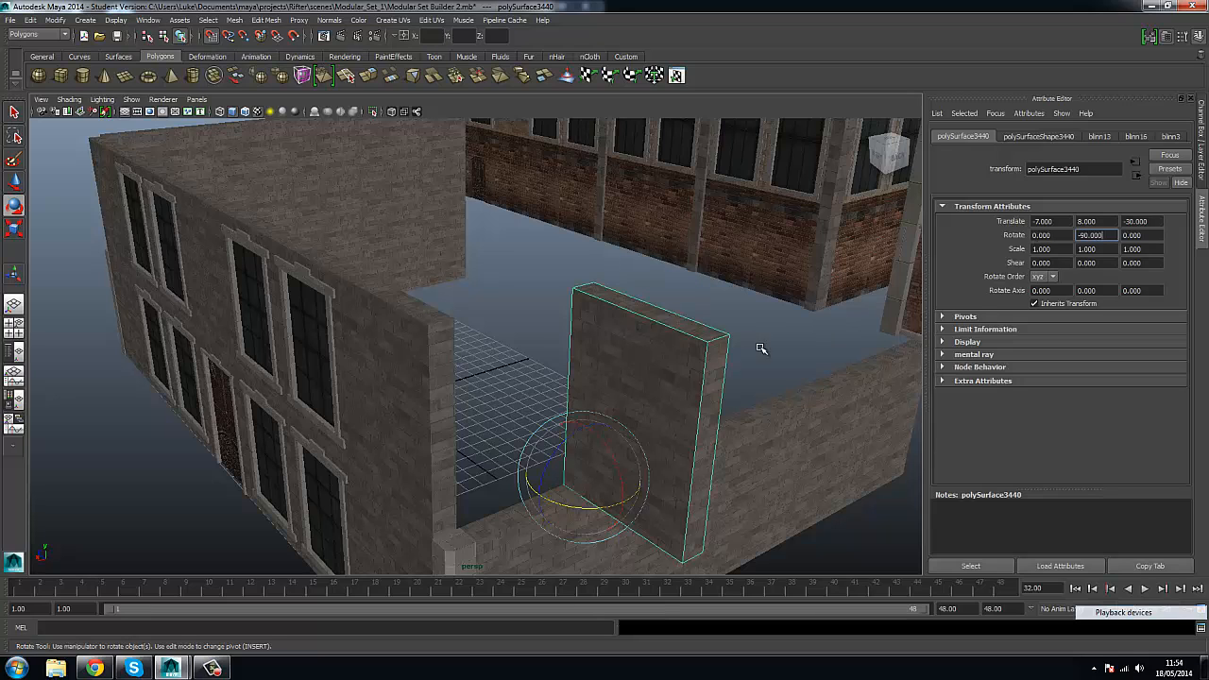
{"action": "key", "text": "Return"}
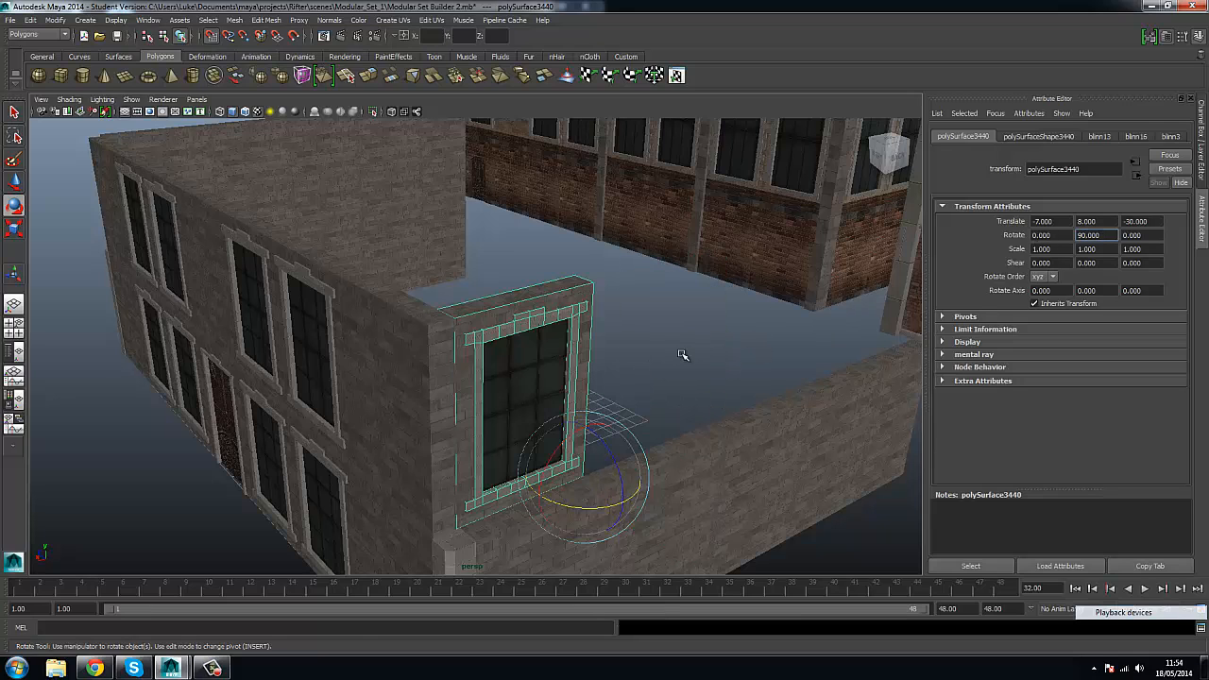
Snap the rotated window module against the facade corner above the opposite side wall, at Translate X -7 and Z -31.
{"action": "left_click_drag", "start_coordinate": [633, 373], "coordinate": [453, 364], "text": "alt"}
{"action": "left_click_drag", "start_coordinate": [433, 430], "coordinate": [579, 425]}
{"action": "left_click_drag", "start_coordinate": [578, 425], "coordinate": [378, 442], "text": "alt"}
{"action": "scroll", "coordinate": [378, 442], "scroll_direction": "up", "scroll_amount": 3}
Complete this upper side row with three more window copies, one at Translate X -13, and a raised plain wall copy in the middle gap.
{"action": "key", "text": "ctrl+d"}
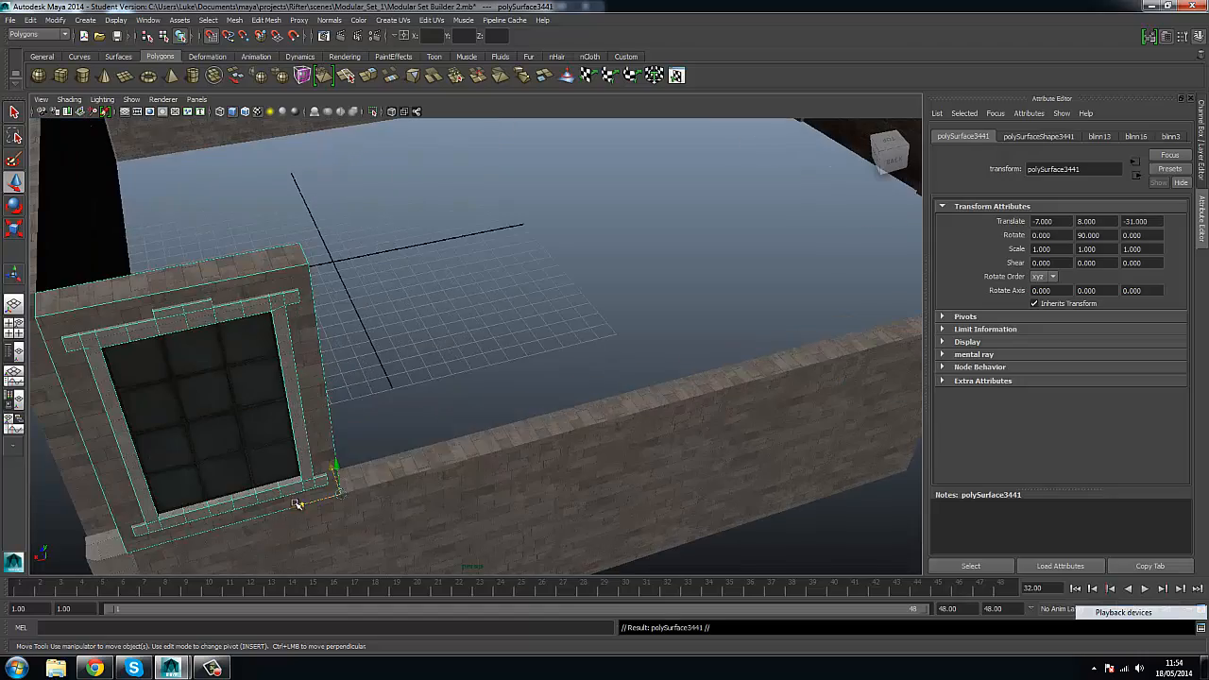
{"action": "left_click_drag", "start_coordinate": [299, 505], "coordinate": [456, 456]}
{"action": "scroll", "coordinate": [456, 457], "scroll_direction": "up", "scroll_amount": 3}
{"action": "middle_click_drag", "start_coordinate": [456, 457], "coordinate": [382, 437], "text": "alt"}
{"action": "key", "text": "ctrl+d"}
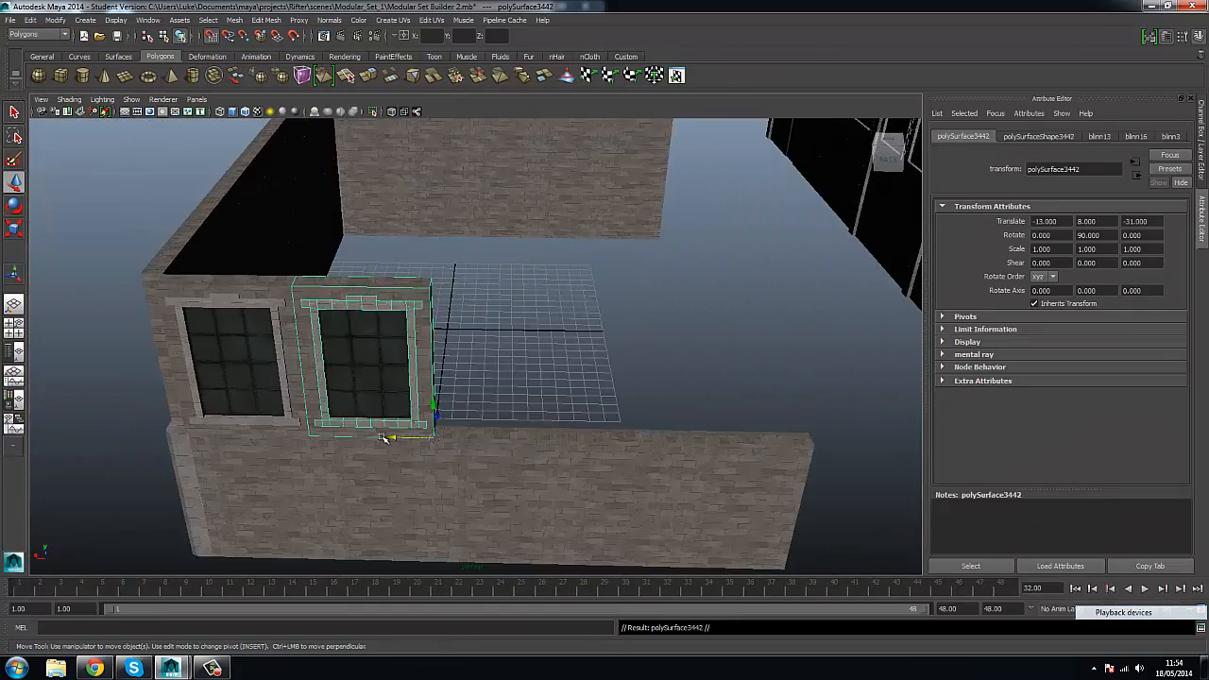
{"action": "middle_click_drag", "start_coordinate": [721, 434], "coordinate": [810, 433]}
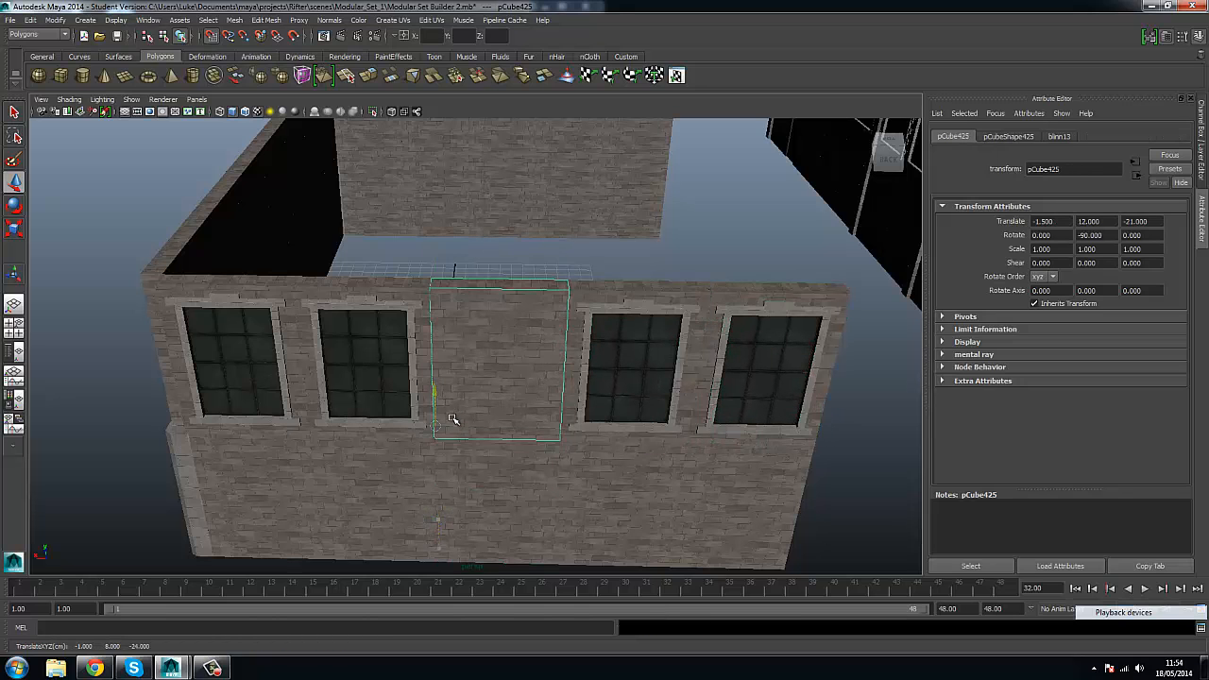
{"action": "left_click", "coordinate": [459, 269]}
Save the scene as a student version file.
{"action": "key", "text": "ctrl+s"}
{"action": "left_click", "coordinate": [575, 338]}
{"action": "scroll", "coordinate": [526, 334], "scroll_direction": "down", "scroll_amount": 2}
{"action": "left_click_drag", "start_coordinate": [526, 335], "coordinate": [467, 326], "text": "alt"}
{"action": "scroll", "coordinate": [464, 311], "scroll_direction": "up", "scroll_amount": 5}
{"action": "scroll", "coordinate": [424, 313], "scroll_direction": "down", "scroll_amount": 5}
{"action": "key", "text": "q"}
{"action": "key", "text": "ctrl+s"}
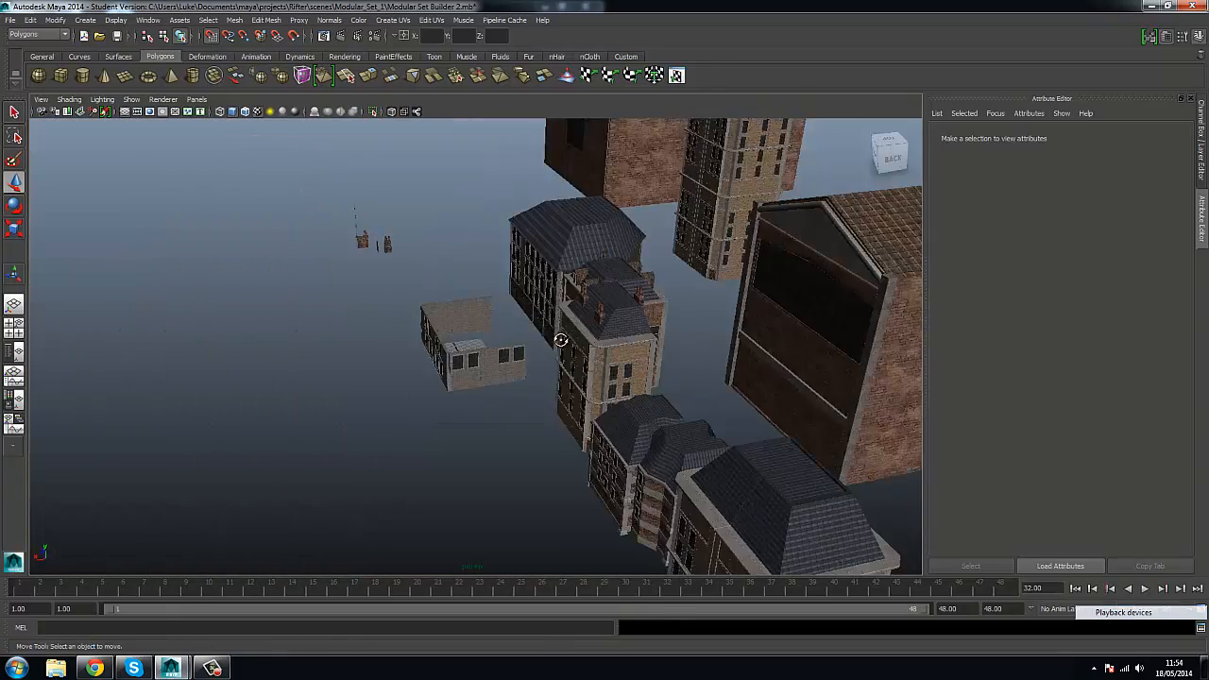
{"action": "key", "text": "w"}
Examine the stone building's facade and side walls against the neighbouring finished buildings.
{"action": "left_click_drag", "start_coordinate": [492, 340], "coordinate": [451, 313], "text": "alt"}
{"action": "scroll", "coordinate": [386, 337], "scroll_direction": "up", "scroll_amount": 6}
{"action": "scroll", "coordinate": [450, 313], "scroll_direction": "up", "scroll_amount": 6}
{"action": "middle_click_drag", "start_coordinate": [450, 313], "coordinate": [637, 324], "text": "alt"}
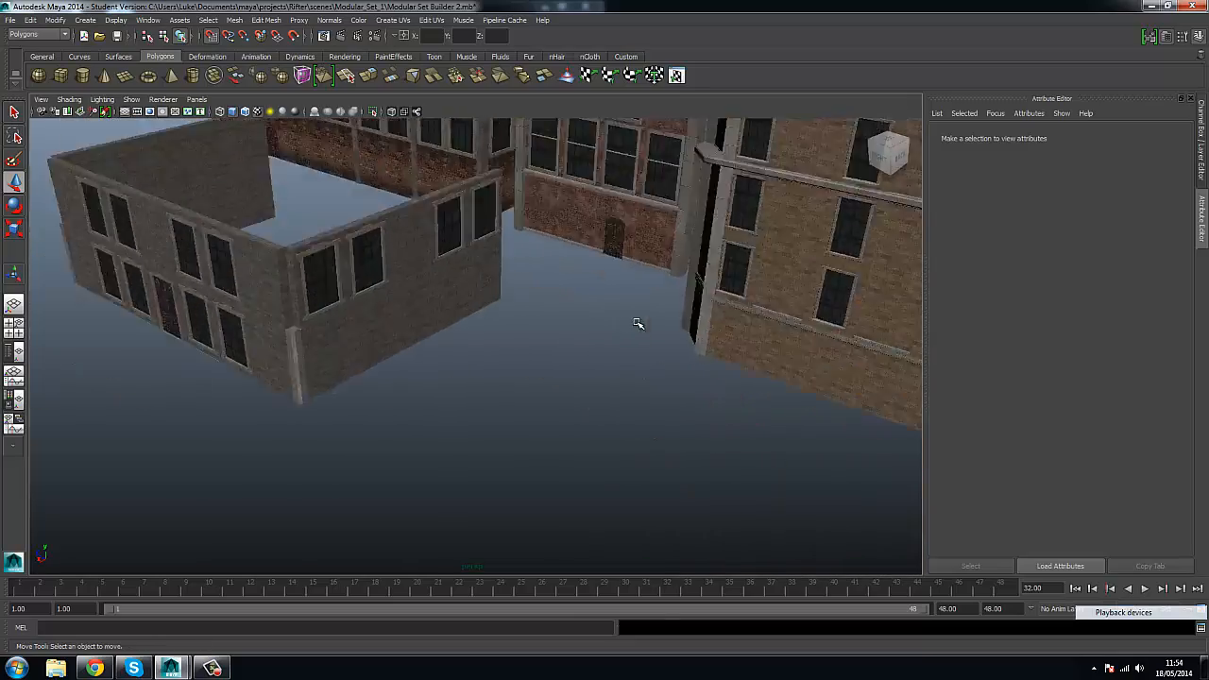
{"action": "left_click_drag", "start_coordinate": [532, 349], "coordinate": [683, 311], "text": "alt"}
{"action": "middle_click_drag", "start_coordinate": [550, 313], "coordinate": [285, 399], "text": "alt"}
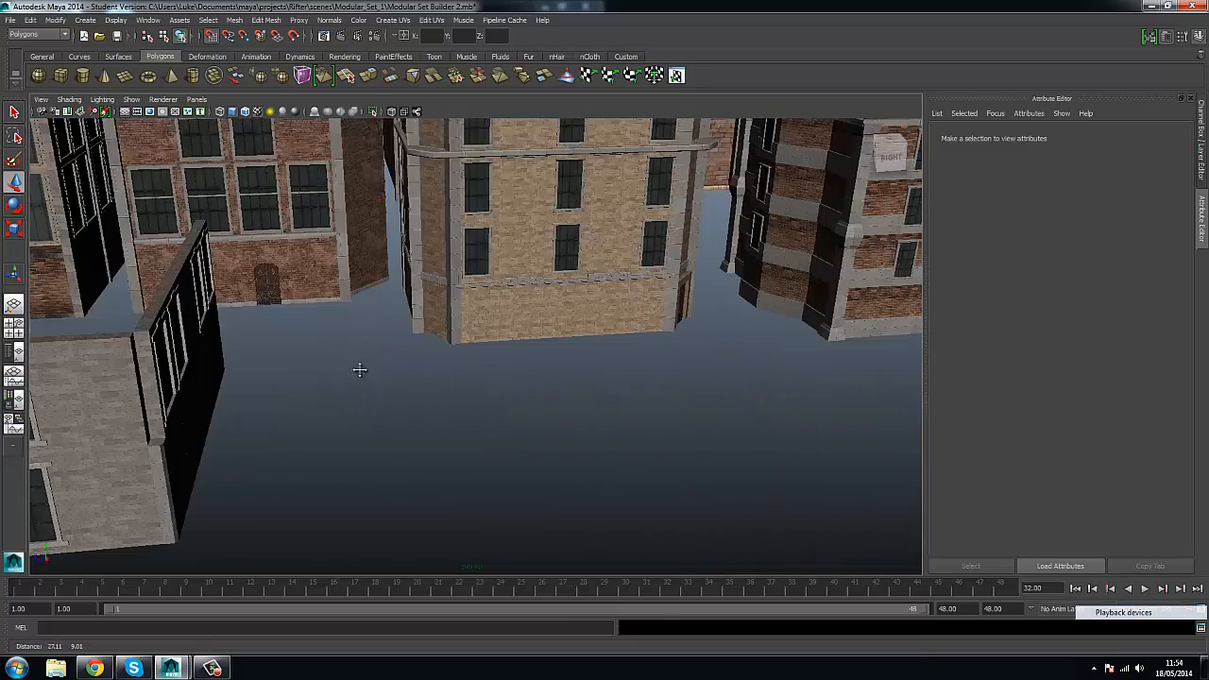
{"action": "middle_click_drag", "start_coordinate": [360, 370], "coordinate": [615, 319], "text": "alt"}
{"action": "scroll", "coordinate": [615, 319], "scroll_direction": "up", "scroll_amount": 3}
{"action": "left_click", "coordinate": [562, 318]}
{"action": "key", "text": "f"}
{"action": "left_click", "coordinate": [607, 529]}
{"action": "key", "text": "bracketleft"}
{"action": "scroll", "coordinate": [602, 424], "scroll_direction": "down", "scroll_amount": 3}
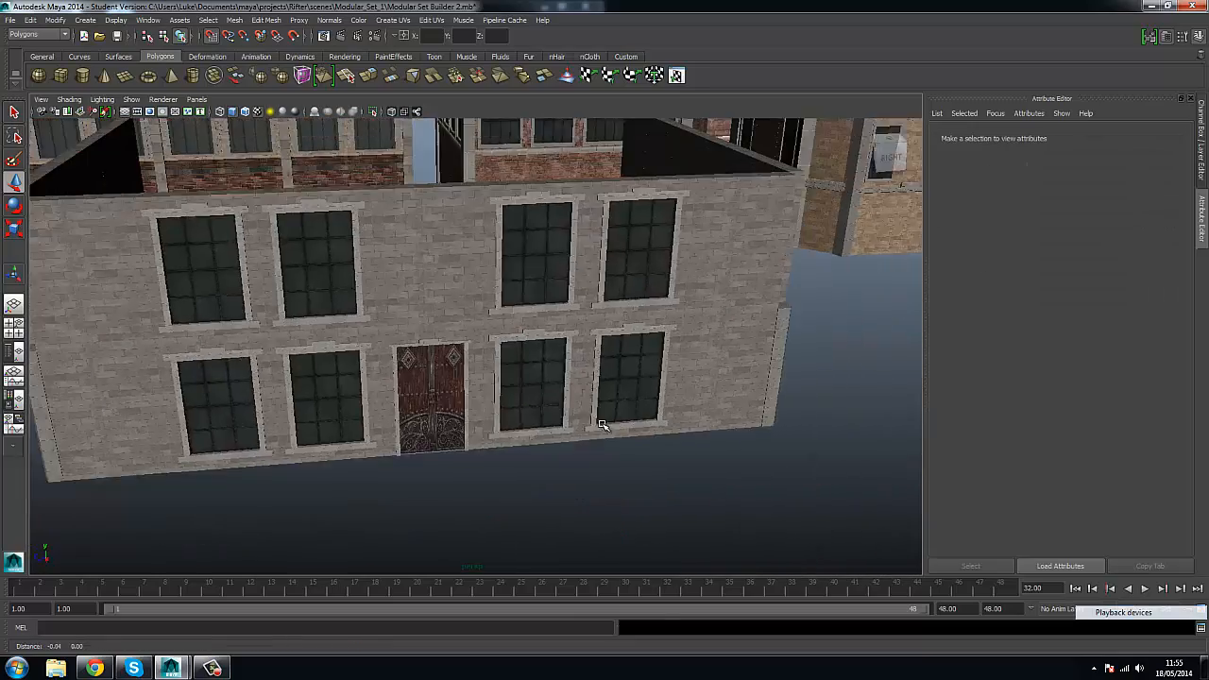
Add four third-storey window copies to the facade at Translate Y 16, leaving the middle module open, with the last two at Translate Z -18 and -24.
{"action": "left_click_drag", "start_coordinate": [602, 424], "coordinate": [448, 397], "text": "alt"}
{"action": "left_click", "coordinate": [481, 329]}
{"action": "left_click_drag", "start_coordinate": [451, 283], "coordinate": [329, 299], "text": "alt"}
{"action": "key", "text": "ctrl+d"}
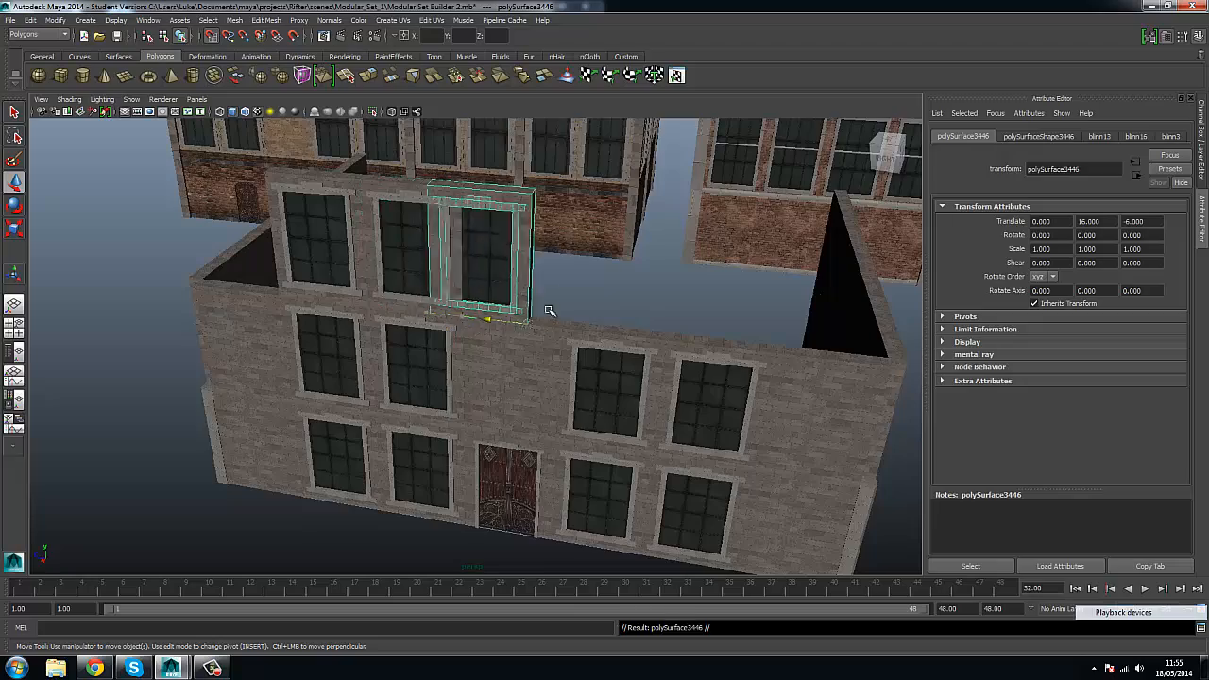
{"action": "scroll", "coordinate": [670, 322], "scroll_direction": "up", "scroll_amount": 3}
{"action": "left_click_drag", "start_coordinate": [671, 322], "coordinate": [468, 361], "text": "alt"}
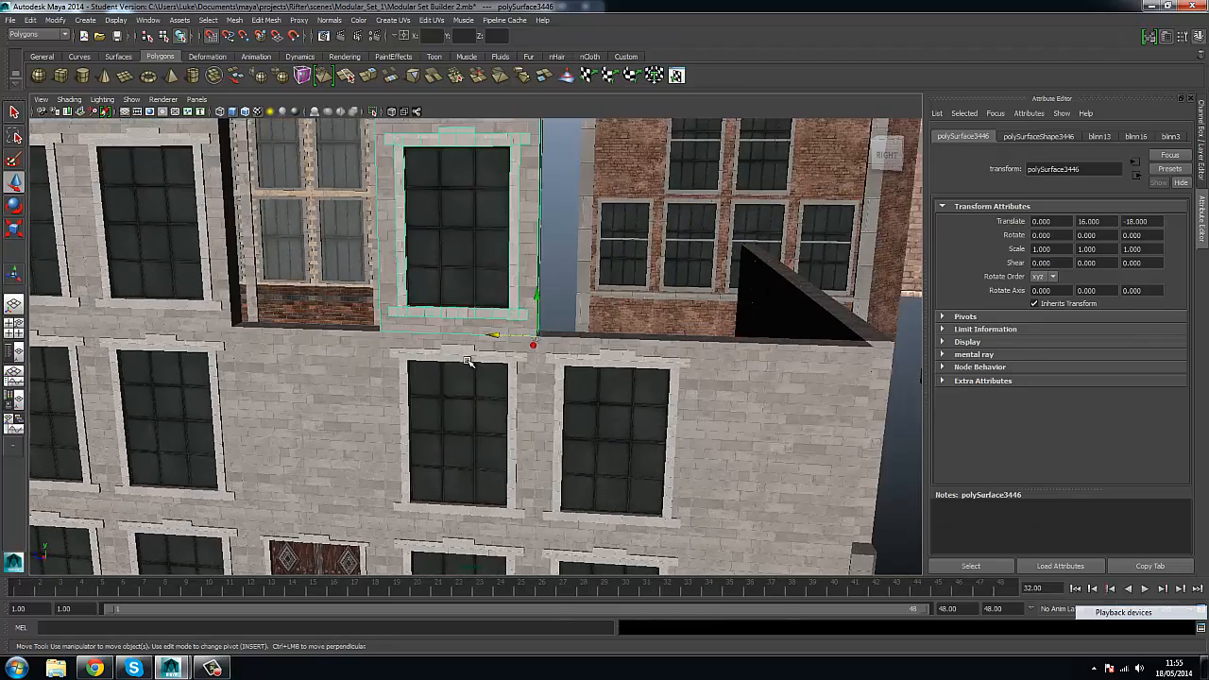
{"action": "scroll", "coordinate": [699, 334], "scroll_direction": "down", "scroll_amount": 4}
{"action": "left_click_drag", "start_coordinate": [566, 312], "coordinate": [583, 349], "text": "alt"}
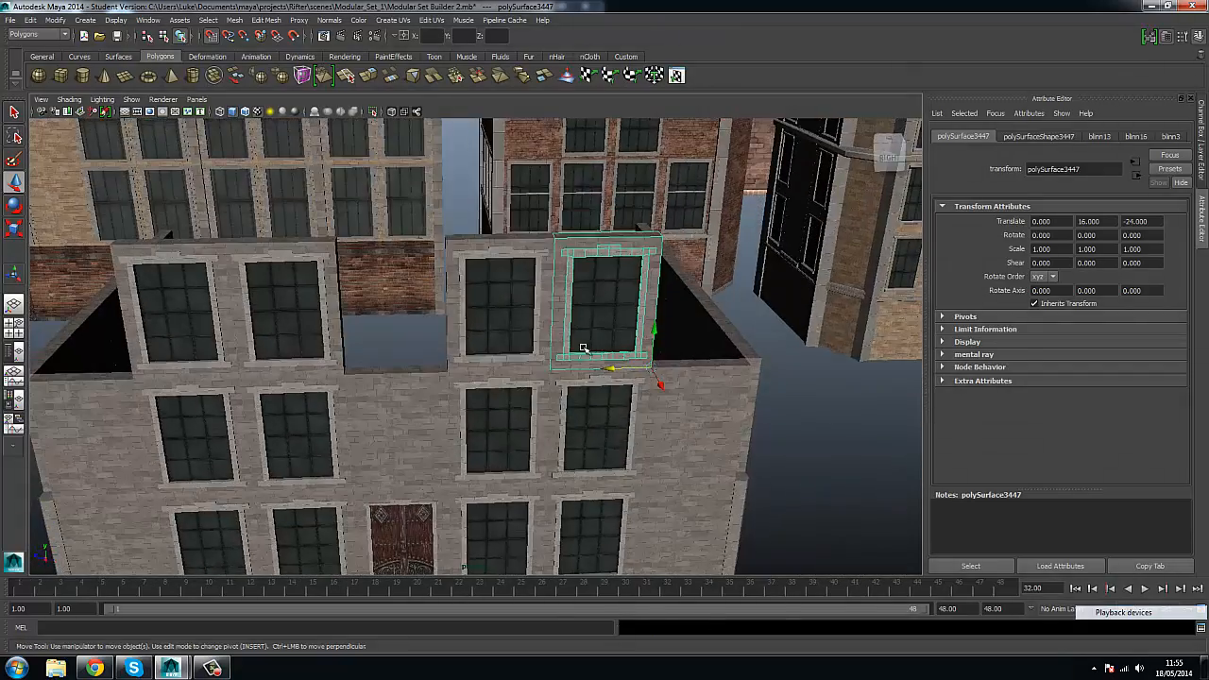
Fill the third storey's middle gap above the door with a plain wall copy flush with the windows, and save the scene.
{"action": "scroll", "coordinate": [583, 348], "scroll_direction": "down", "scroll_amount": 2}
{"action": "middle_click_drag", "start_coordinate": [453, 348], "coordinate": [514, 381], "text": "alt"}
{"action": "left_click", "coordinate": [566, 376]}
{"action": "scroll", "coordinate": [513, 381], "scroll_direction": "up", "scroll_amount": 2}
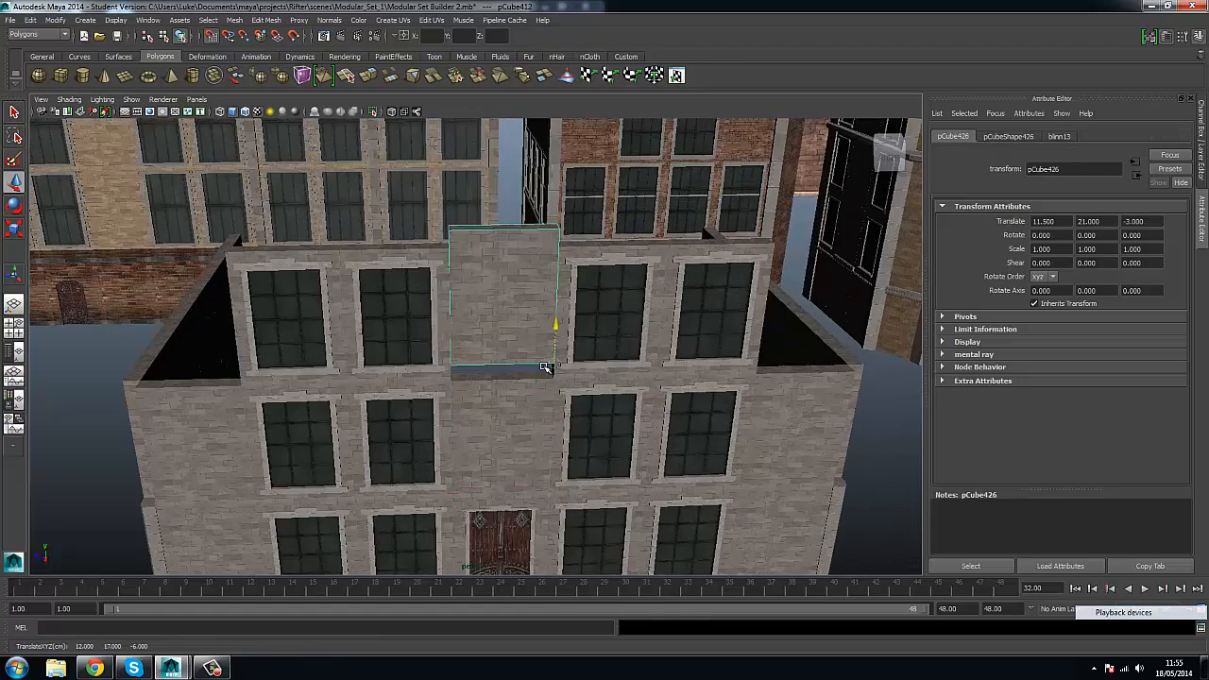
{"action": "left_click", "coordinate": [509, 234]}
{"action": "key", "text": "ctrl+s"}
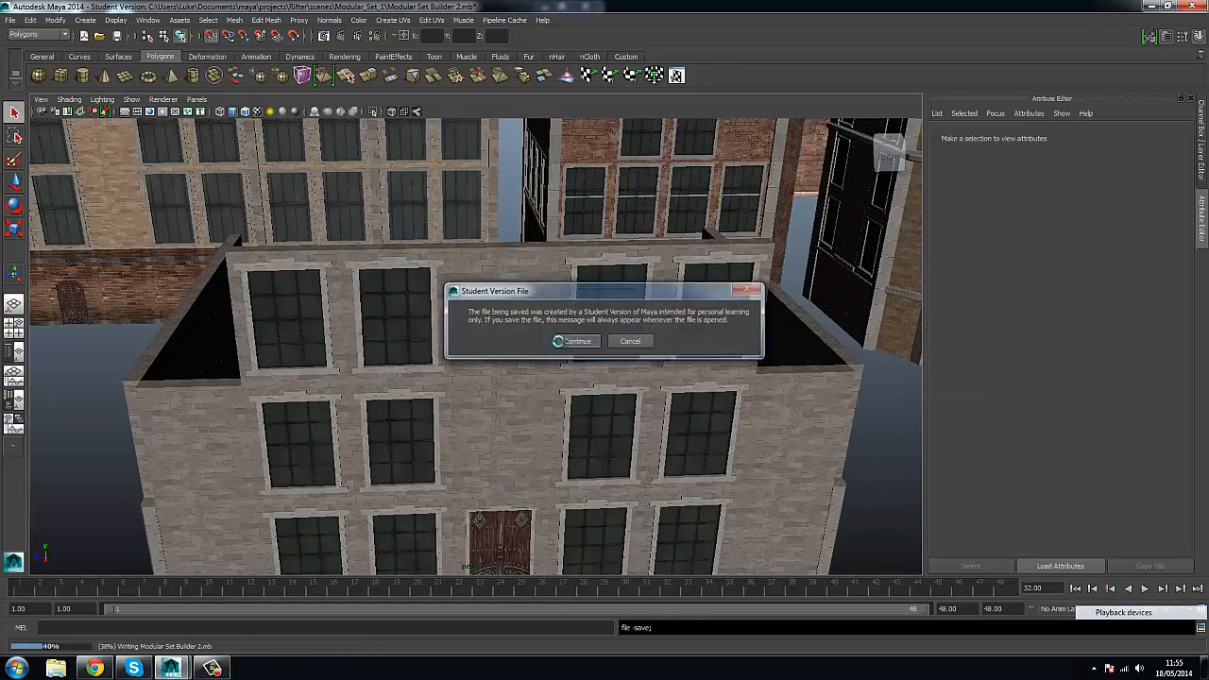
{"action": "left_click", "coordinate": [564, 341]}
Add plain wall copies at both ends of the facade's third storey, flush with the adjoining windows.
{"action": "left_click_drag", "start_coordinate": [556, 340], "coordinate": [403, 424], "text": "alt"}
{"action": "left_click", "coordinate": [203, 457]}
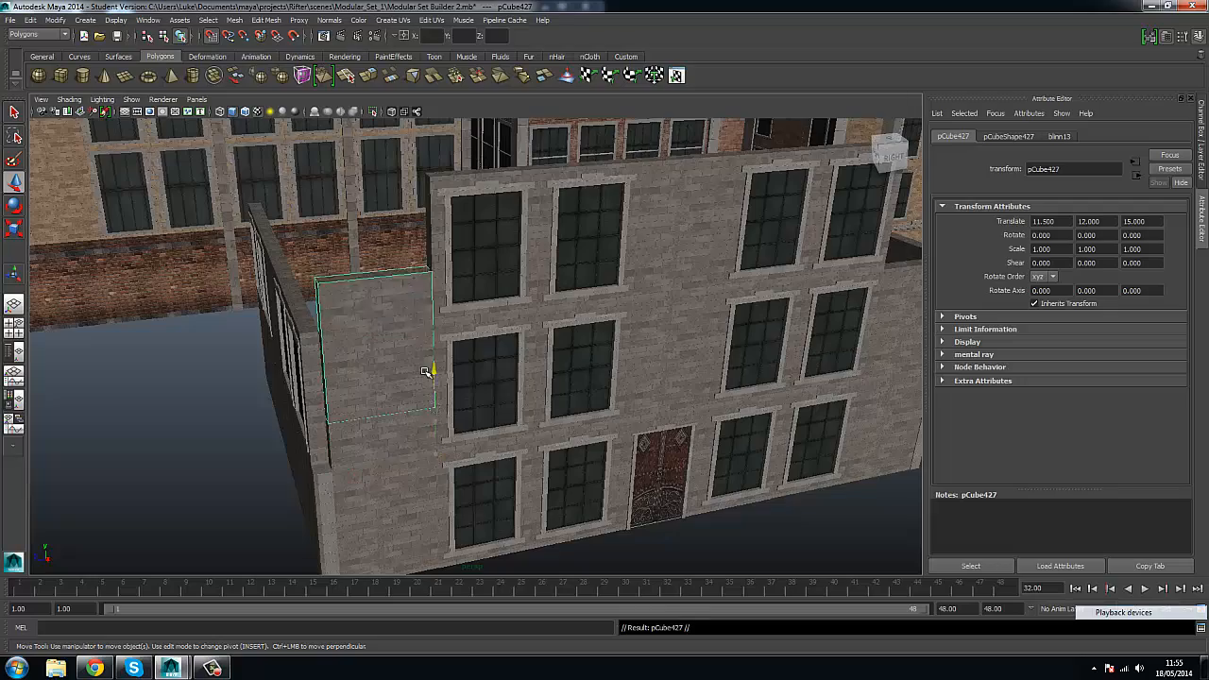
{"action": "left_click_drag", "start_coordinate": [422, 325], "coordinate": [210, 451], "text": "alt"}
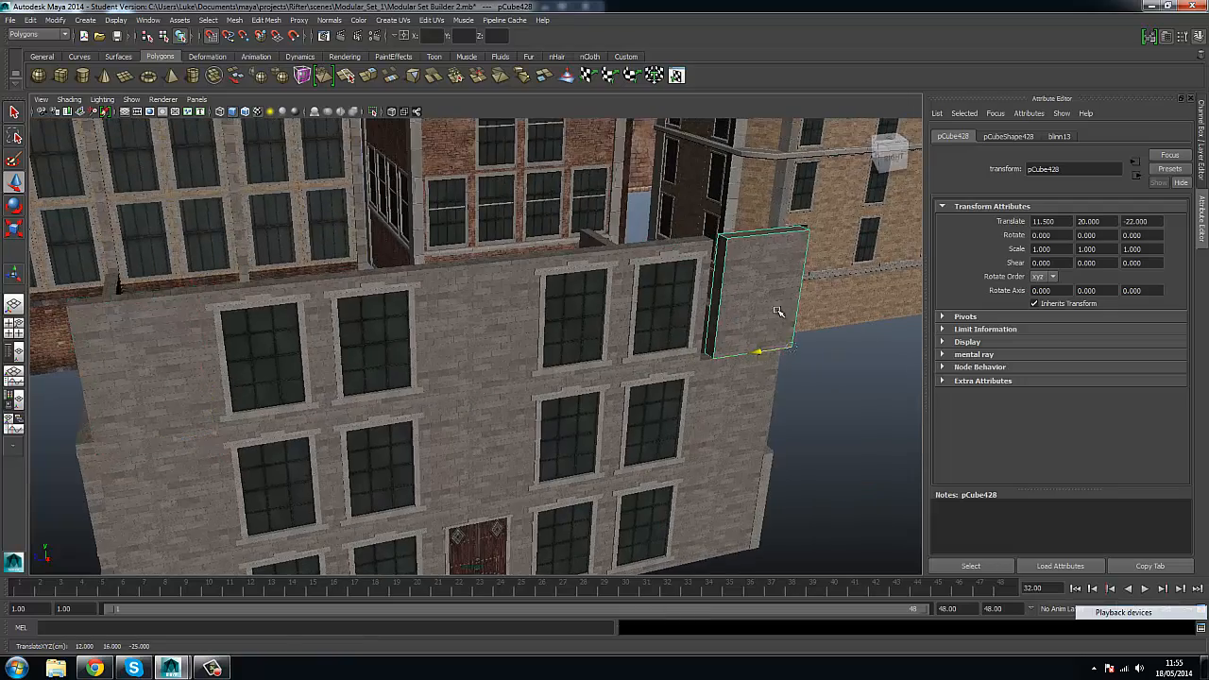
{"action": "middle_click_drag", "start_coordinate": [778, 312], "coordinate": [754, 312]}
Duplicate the second-storey side row of windows and middle wall, and raise the copies to the third storey, windows at Translate Y 16.
{"action": "left_click_drag", "start_coordinate": [754, 312], "coordinate": [529, 382], "text": "alt"}
{"action": "left_click", "coordinate": [637, 450]}
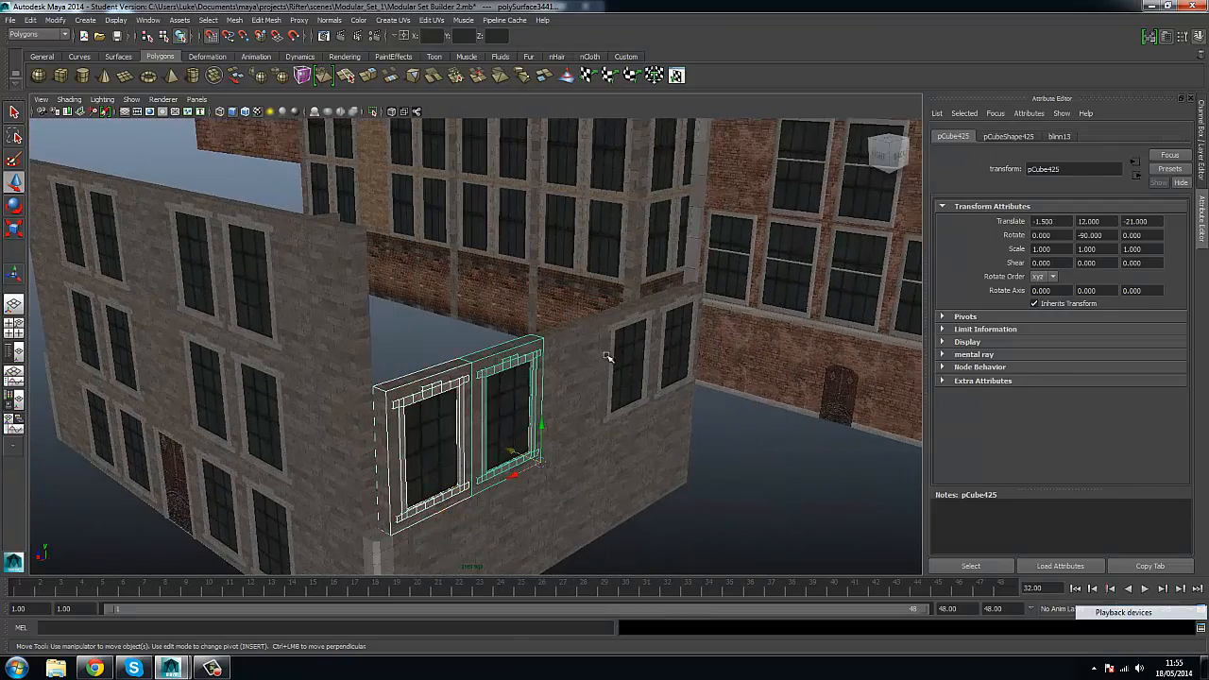
{"action": "left_click_drag", "start_coordinate": [694, 338], "coordinate": [686, 276]}
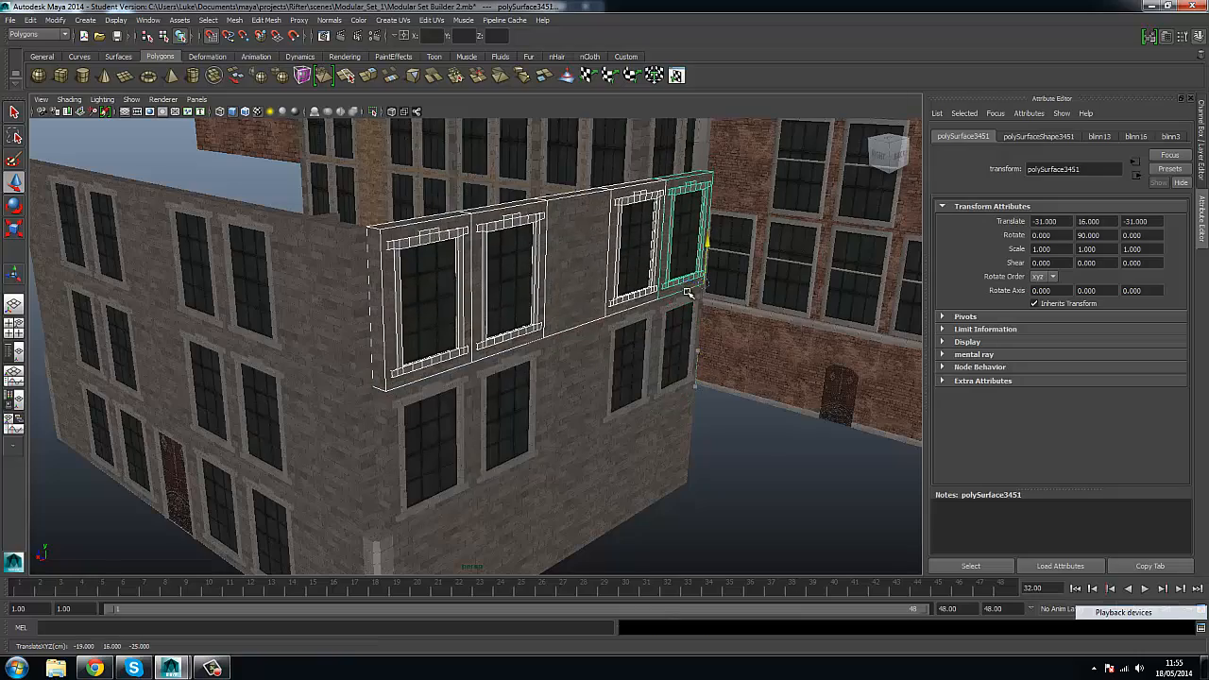
{"action": "left_click", "coordinate": [741, 425]}
Save the scene with the side wall's third storey added.
{"action": "left_click_drag", "start_coordinate": [742, 425], "coordinate": [475, 388], "text": "alt"}
{"action": "scroll", "coordinate": [475, 378], "scroll_direction": "up", "scroll_amount": 5}
{"action": "left_click_drag", "start_coordinate": [464, 343], "coordinate": [470, 347], "text": "alt"}
{"action": "key", "text": "q"}
{"action": "key", "text": "ctrl+s"}
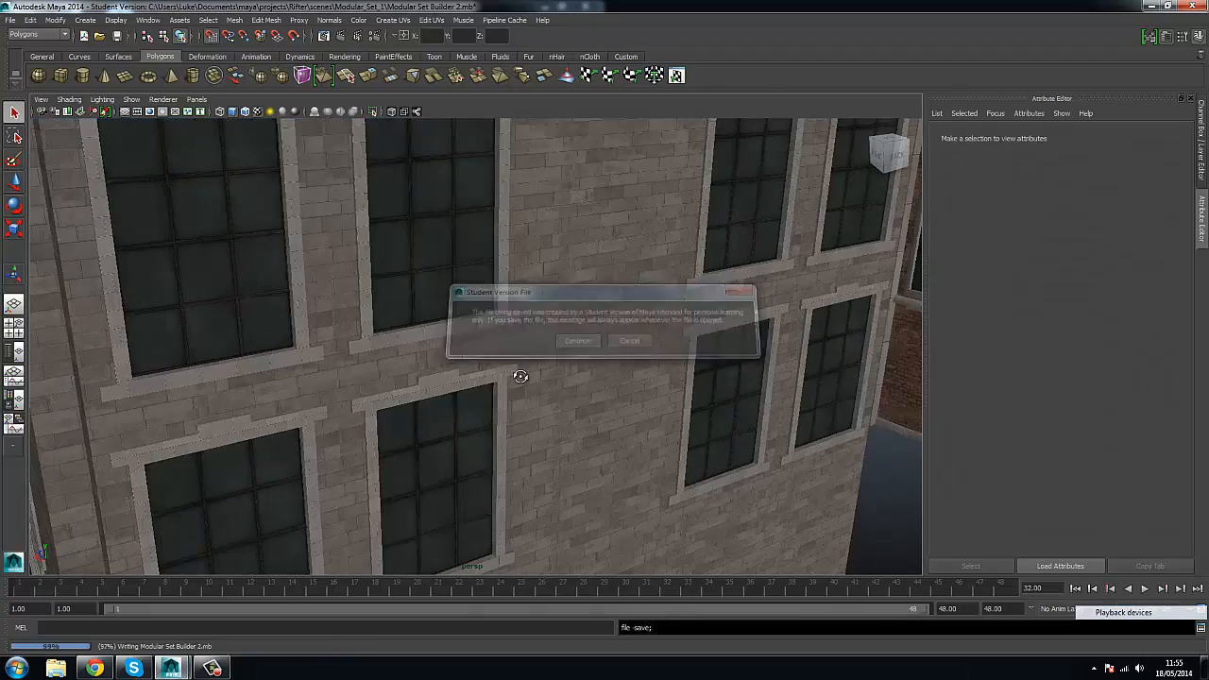
Replace the plain wall in the middle of the side wall's third storey with a window copy, and save the scene.
{"action": "left_click_drag", "start_coordinate": [521, 376], "coordinate": [459, 287], "text": "alt"}
{"action": "scroll", "coordinate": [529, 376], "scroll_direction": "down", "scroll_amount": 5}
{"action": "left_click", "coordinate": [532, 296]}
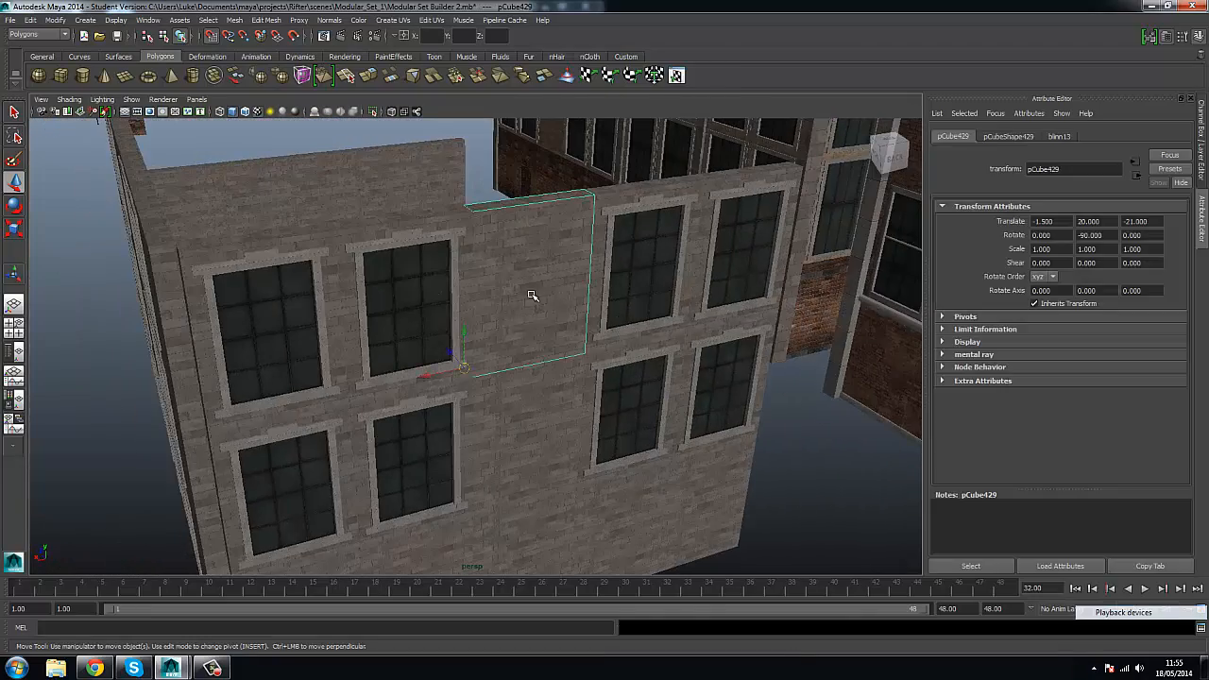
{"action": "key", "text": "Delete"}
{"action": "left_click", "coordinate": [633, 339]}
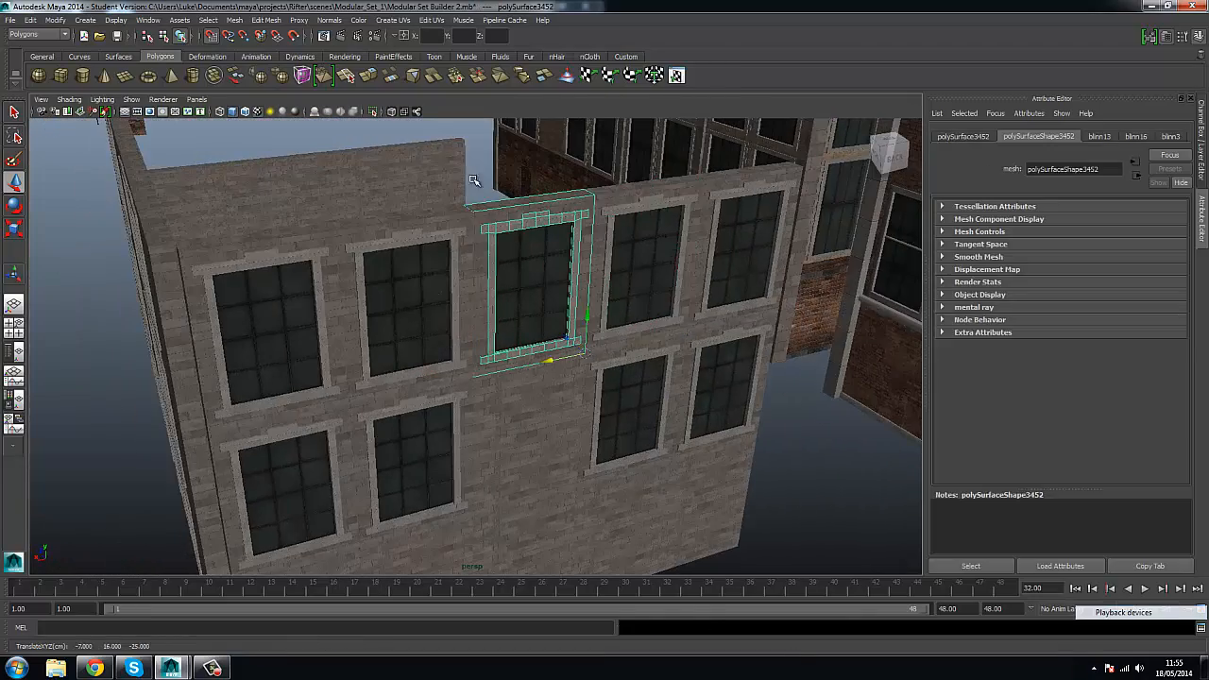
{"action": "left_click", "coordinate": [369, 139]}
{"action": "key", "text": "ctrl+s"}
{"action": "left_click", "coordinate": [574, 341]}
Duplicate the opposite side wall's second-storey windows and middle wall, and raise the copies to the third storey.
{"action": "scroll", "coordinate": [313, 287], "scroll_direction": "down", "scroll_amount": 4}
{"action": "left_click_drag", "start_coordinate": [313, 286], "coordinate": [372, 330], "text": "alt"}
{"action": "left_click", "coordinate": [430, 317]}
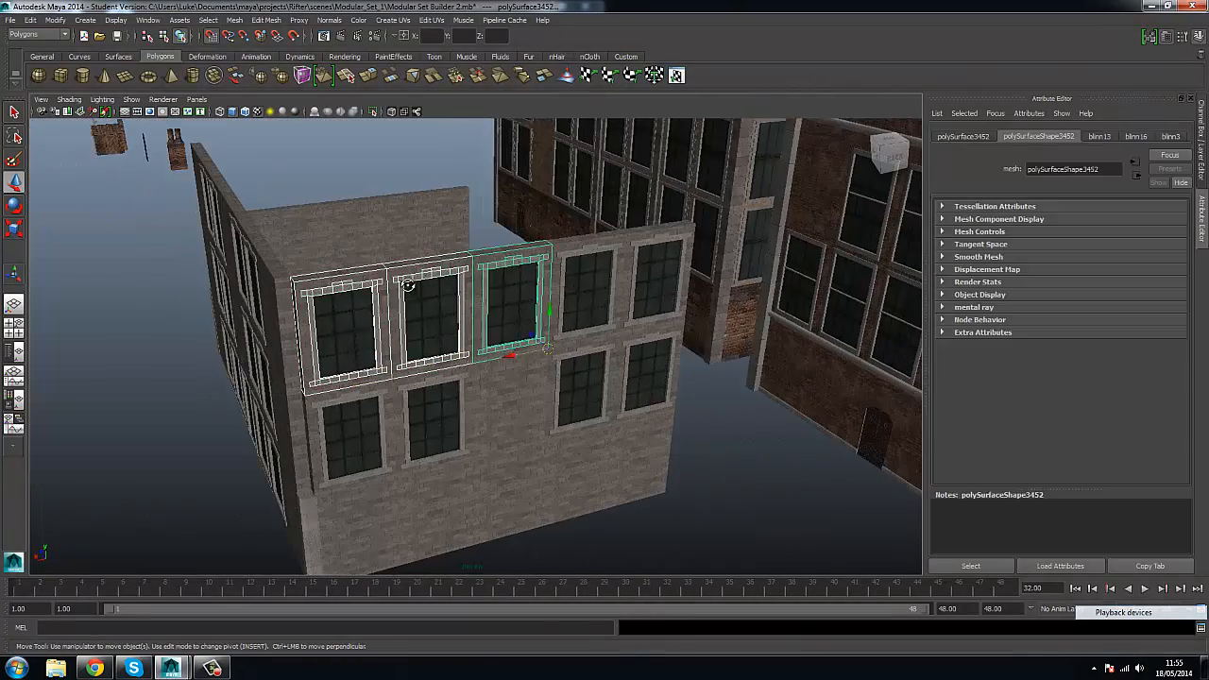
{"action": "left_click_drag", "start_coordinate": [408, 286], "coordinate": [602, 402], "text": "alt"}
Replace the plain middle wall in the opposite side's third storey with a window copy, and save the scene.
{"action": "left_click", "coordinate": [601, 401]}
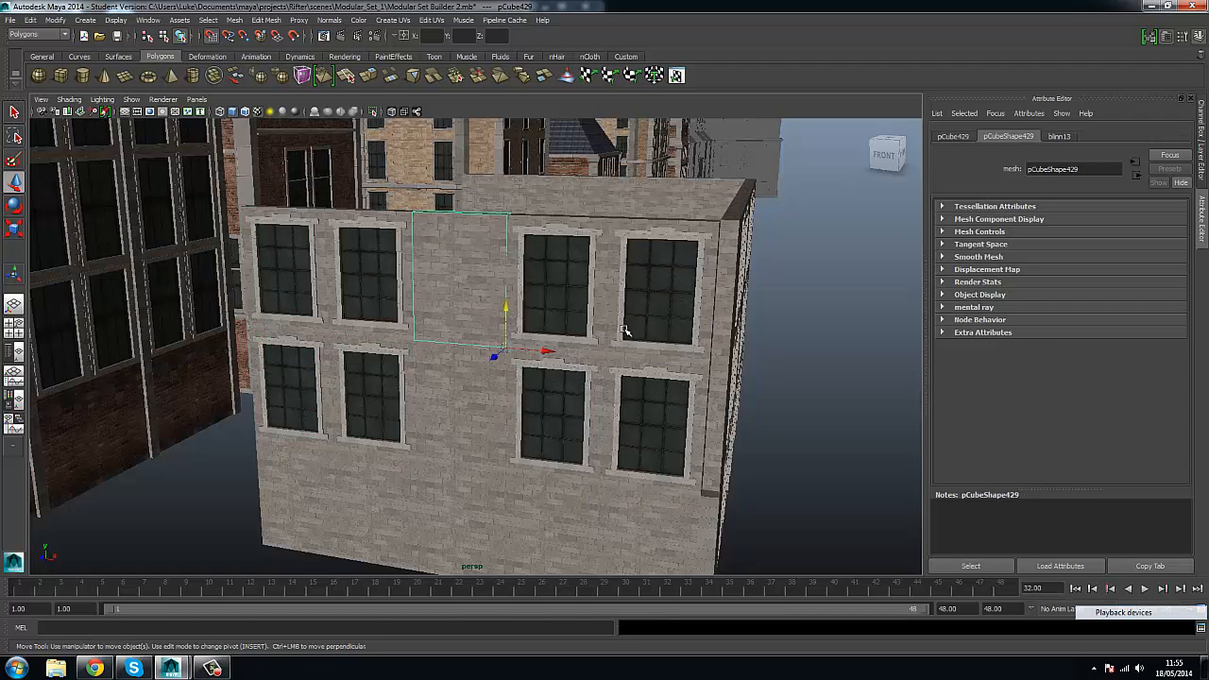
{"action": "key", "text": "Delete"}
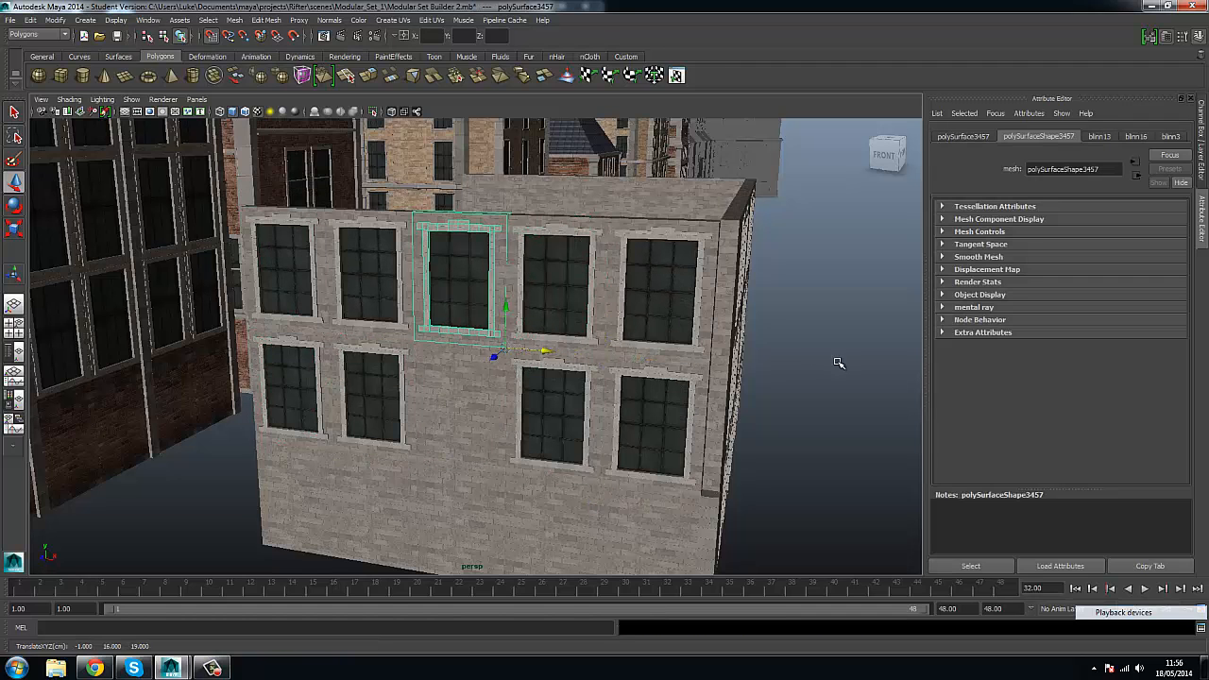
{"action": "left_click", "coordinate": [839, 363]}
{"action": "key", "text": "ctrl+s"}
{"action": "left_click_drag", "start_coordinate": [588, 337], "coordinate": [450, 249], "text": "alt"}
{"action": "left_click_drag", "start_coordinate": [640, 553], "coordinate": [640, 554]}
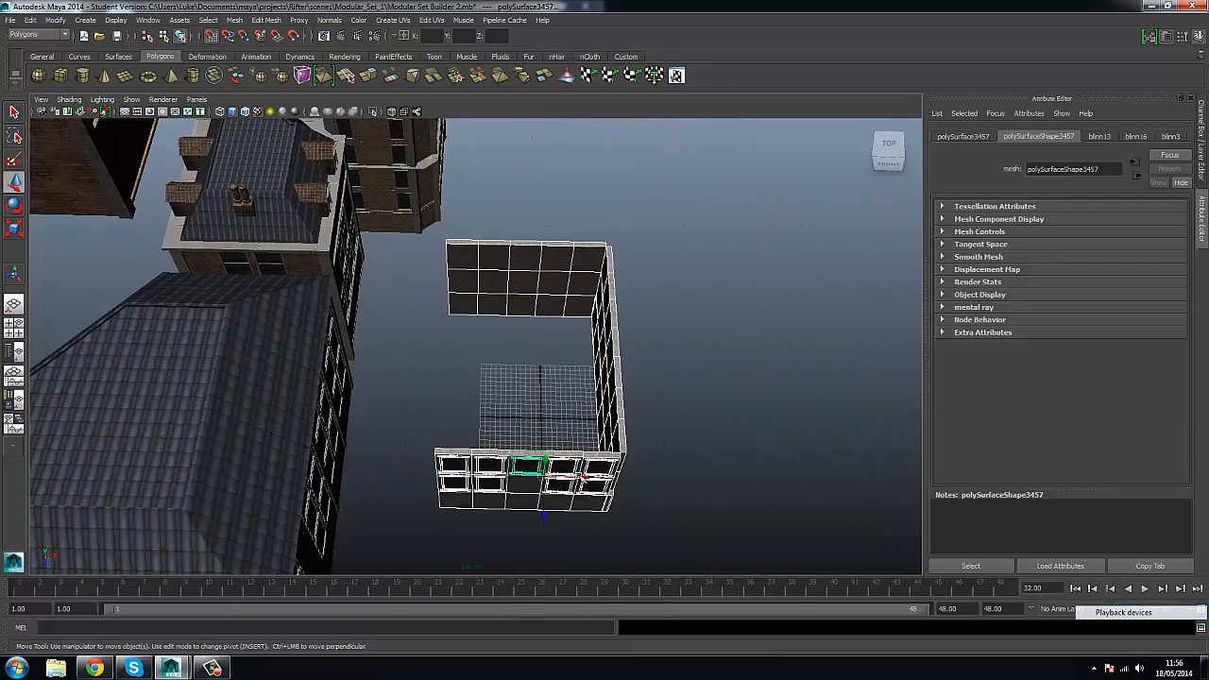
{"action": "left_click_drag", "start_coordinate": [582, 478], "coordinate": [709, 486]}
{"action": "key", "text": "ctrl+z"}
{"action": "key", "text": "ctrl+z"}
{"action": "left_click_drag", "start_coordinate": [691, 418], "coordinate": [679, 307], "text": "alt"}
{"action": "left_click", "coordinate": [489, 385]}
{"action": "left_click", "coordinate": [606, 288]}
{"action": "left_click", "coordinate": [678, 307]}
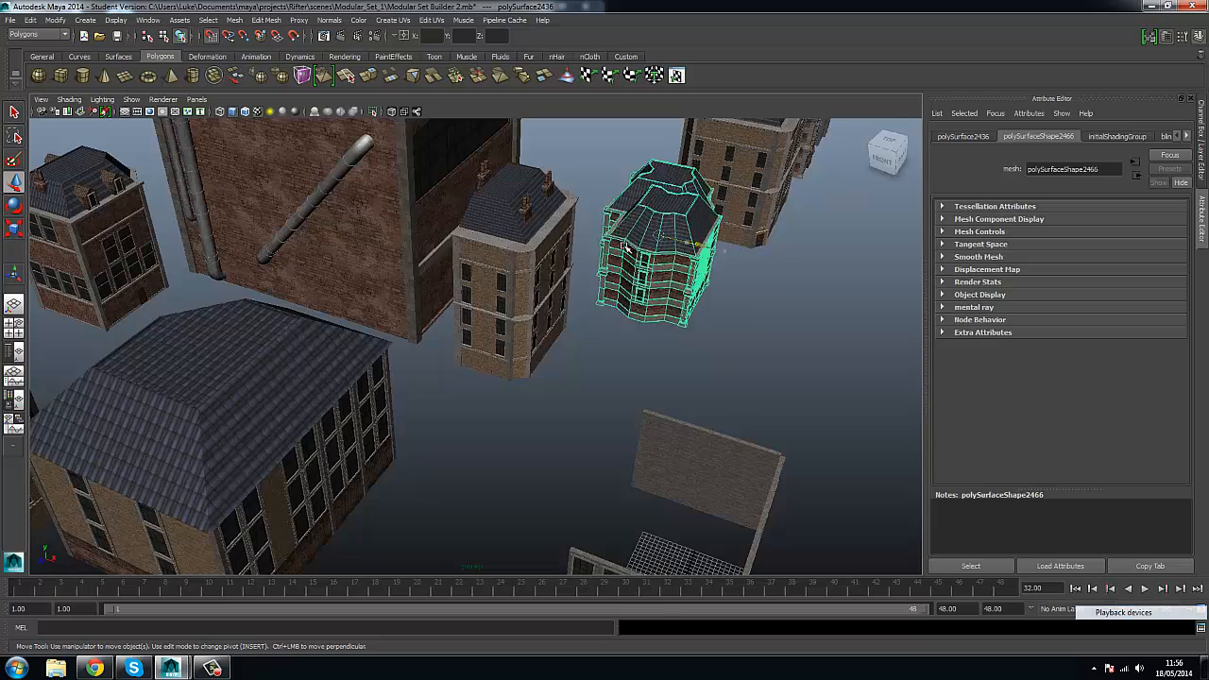
{"action": "left_click", "coordinate": [698, 367]}
Duplicate the ground-floor corner pillar and move the copy to the other end of the side wall.
{"action": "left_click_drag", "start_coordinate": [698, 367], "coordinate": [561, 273], "text": "alt"}
{"action": "scroll", "coordinate": [561, 273], "scroll_direction": "up", "scroll_amount": 6}
{"action": "scroll", "coordinate": [543, 235], "scroll_direction": "down", "scroll_amount": 3}
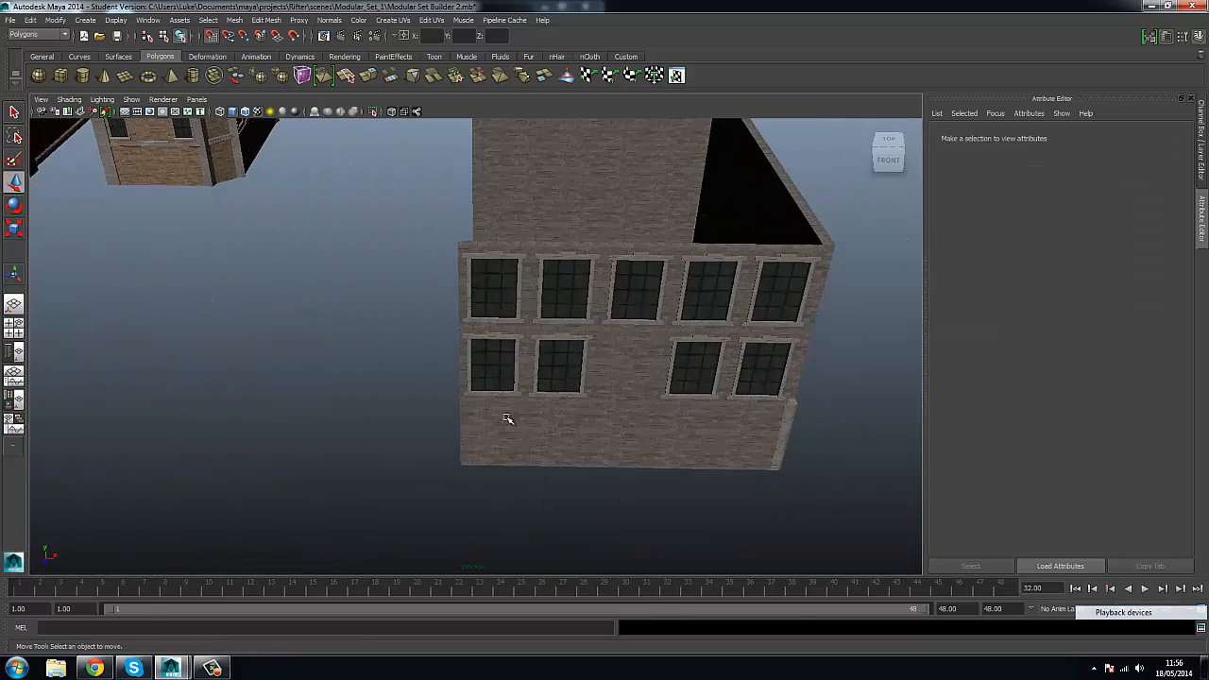
{"action": "left_click", "coordinate": [795, 416]}
{"action": "key", "text": "ctrl+d"}
{"action": "key", "text": "f"}
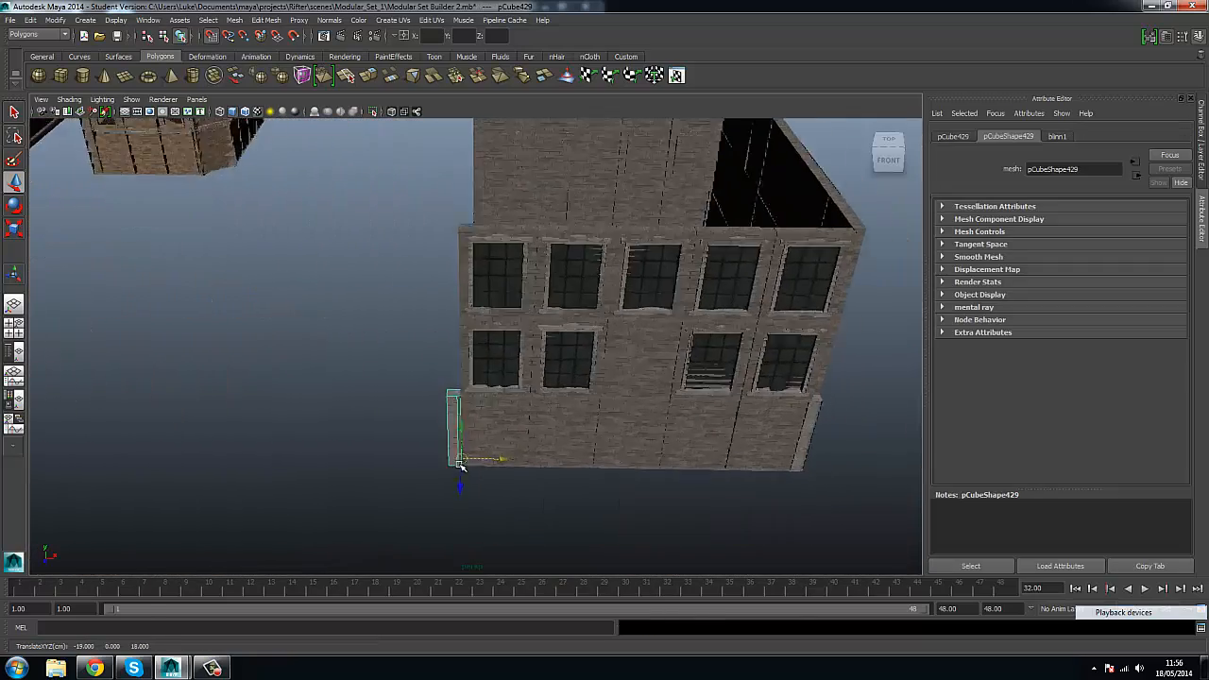
Set the pillar copy's Rotate Y to -90 and snap it flush against the end of the side wall.
{"action": "left_click_drag", "start_coordinate": [457, 524], "coordinate": [501, 541]}
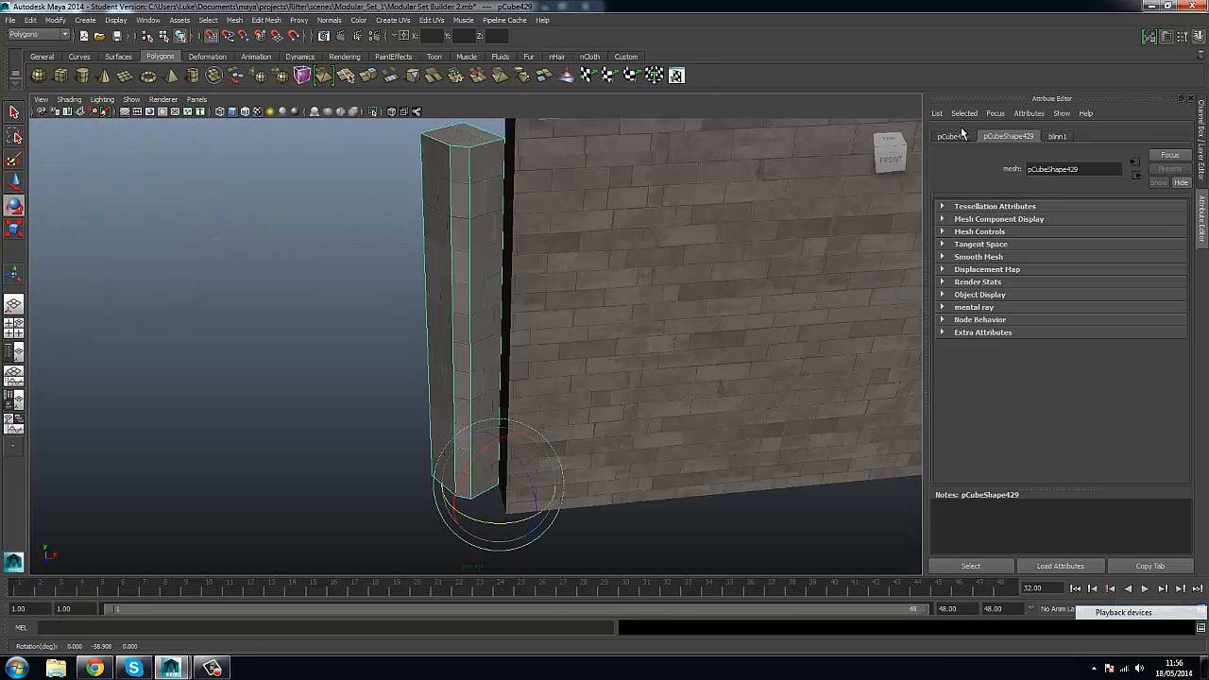
{"action": "left_click", "coordinate": [953, 137]}
{"action": "type", "text": "-90"}
{"action": "key", "text": "Return"}
{"action": "left_click_drag", "start_coordinate": [696, 321], "coordinate": [561, 406], "text": "alt"}
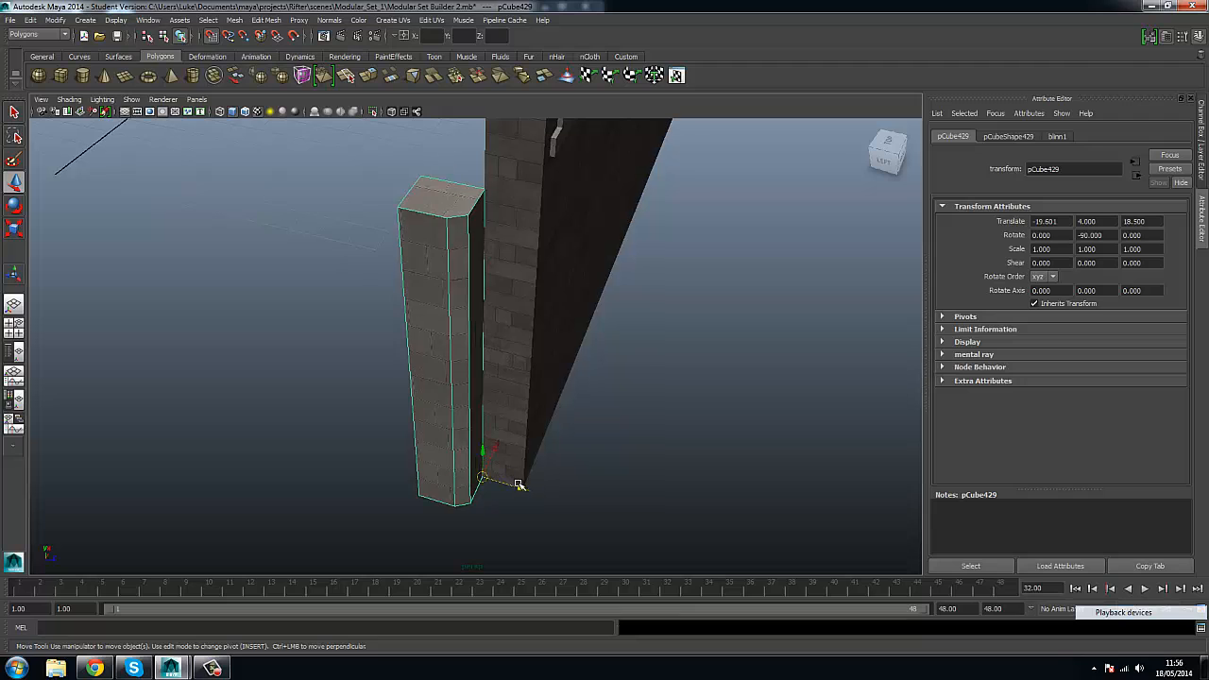
{"action": "left_click_drag", "start_coordinate": [519, 485], "coordinate": [528, 492]}
{"action": "left_click", "coordinate": [595, 471]}
Duplicate a plain ground-floor wall, set the copy's Rotate Y to 180, and place it beside the new pillar along the open rear side.
{"action": "left_click_drag", "start_coordinate": [561, 359], "coordinate": [486, 301], "text": "alt"}
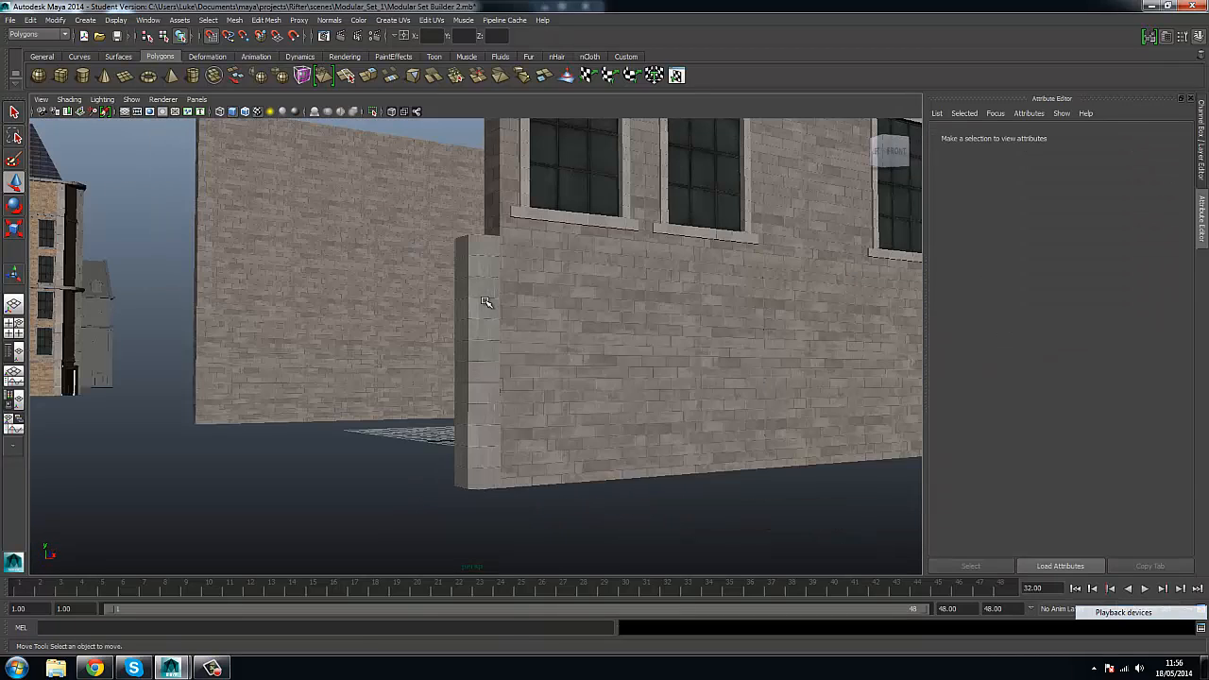
{"action": "left_click", "coordinate": [572, 392]}
{"action": "left_click_drag", "start_coordinate": [608, 487], "coordinate": [486, 501]}
{"action": "key", "text": "e"}
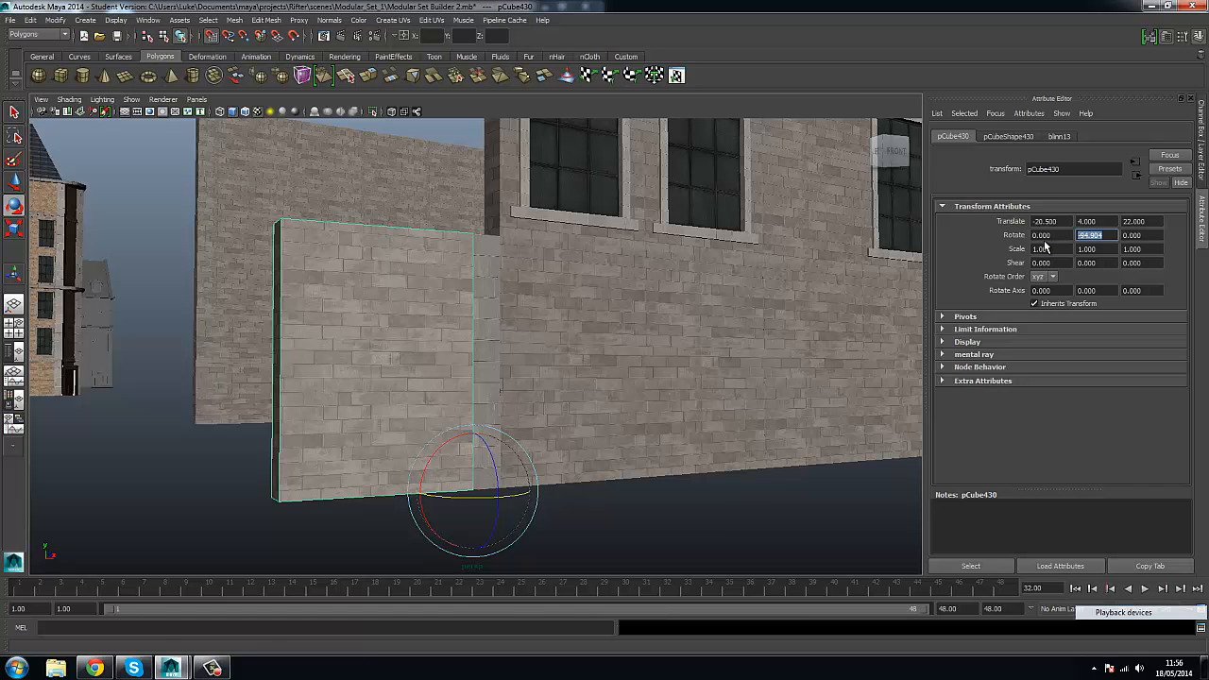
{"action": "type", "text": "90"}
{"action": "key", "text": "Return"}
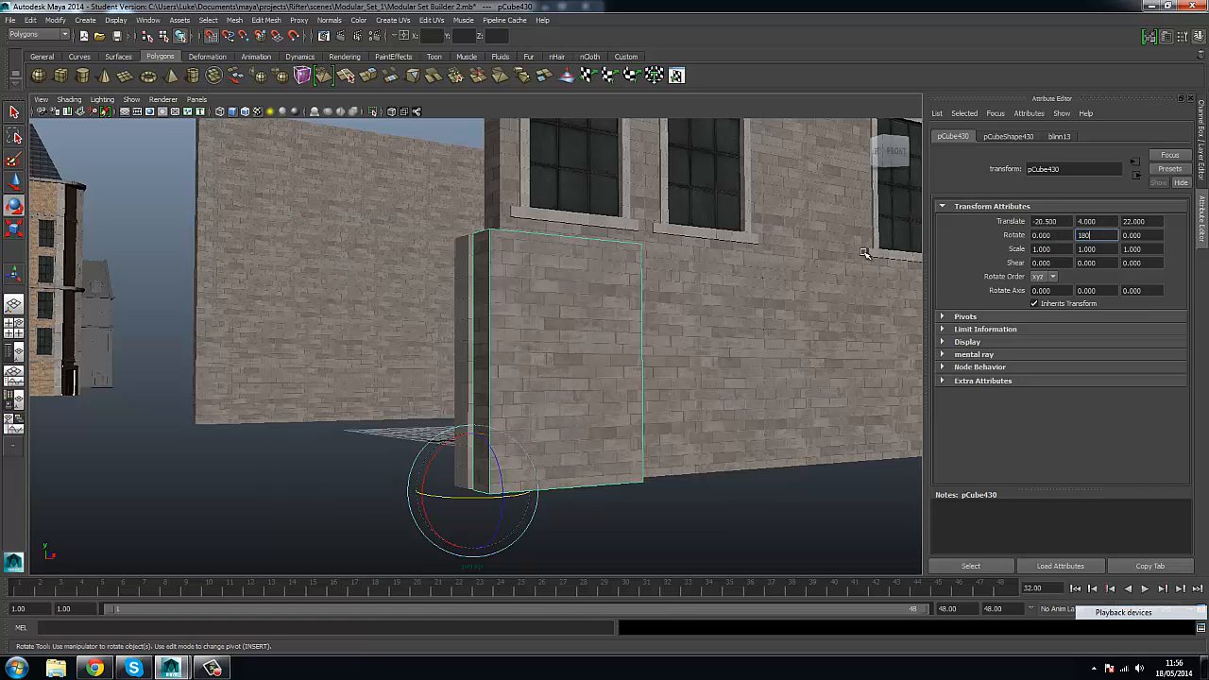
{"action": "key", "text": "Return"}
{"action": "left_click_drag", "start_coordinate": [602, 371], "coordinate": [602, 429], "text": "alt"}
{"action": "key", "text": "w"}
{"action": "middle_click_drag", "start_coordinate": [602, 429], "coordinate": [536, 407], "text": "alt"}
{"action": "left_click", "coordinate": [631, 444]}
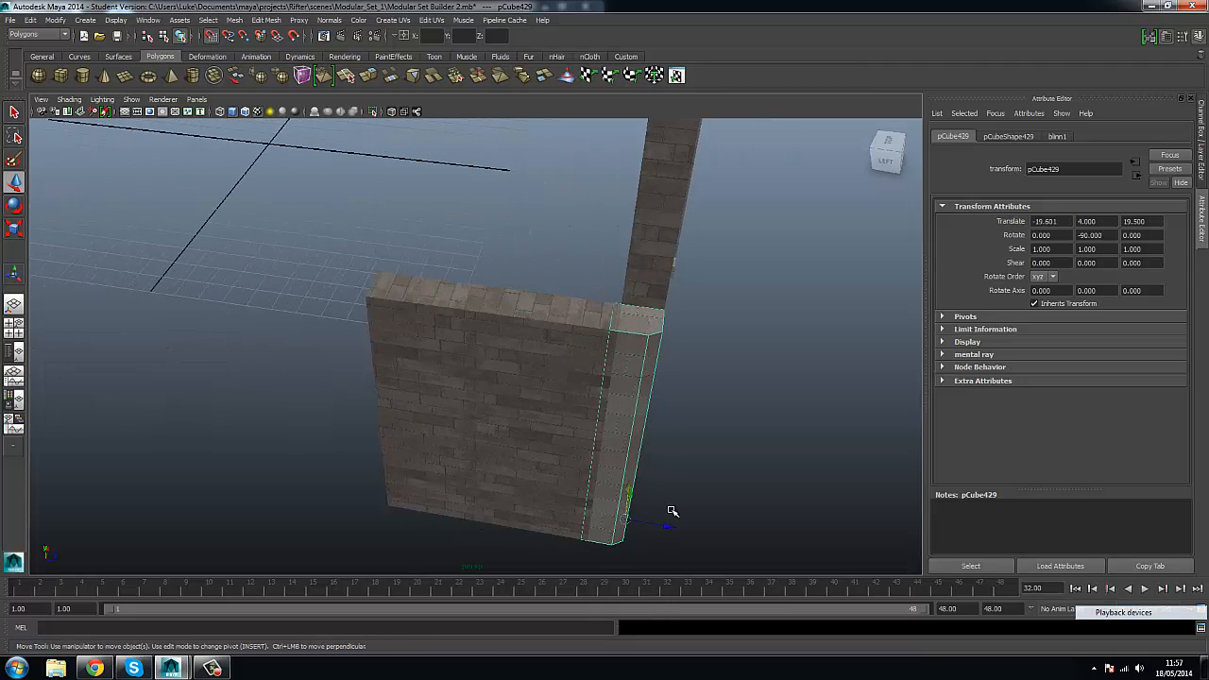
{"action": "left_click_drag", "start_coordinate": [667, 525], "coordinate": [521, 462]}
{"action": "key", "text": "ctrl+z"}
Duplicate the rear side's plain wall and snap the copy next to it at Translate Z 15.
{"action": "left_click", "coordinate": [449, 352]}
{"action": "left_click_drag", "start_coordinate": [451, 343], "coordinate": [674, 334], "text": "alt"}
{"action": "scroll", "coordinate": [675, 335], "scroll_direction": "down", "scroll_amount": 3}
{"action": "middle_click_drag", "start_coordinate": [674, 334], "coordinate": [869, 426], "text": "alt"}
{"action": "key", "text": "ctrl+d"}
{"action": "left_click_drag", "start_coordinate": [856, 419], "coordinate": [724, 422]}
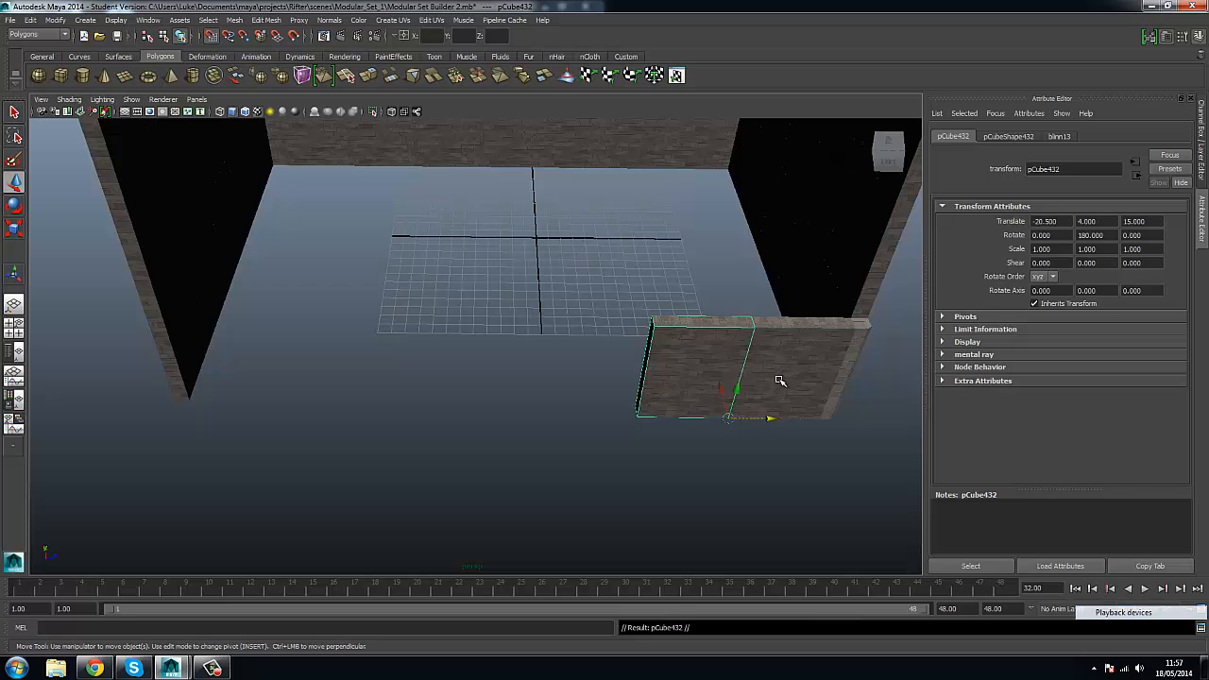
{"action": "key", "text": "ctrl+z"}
{"action": "left_click_drag", "start_coordinate": [866, 421], "coordinate": [586, 432]}
{"action": "key", "text": "ctrl+z"}
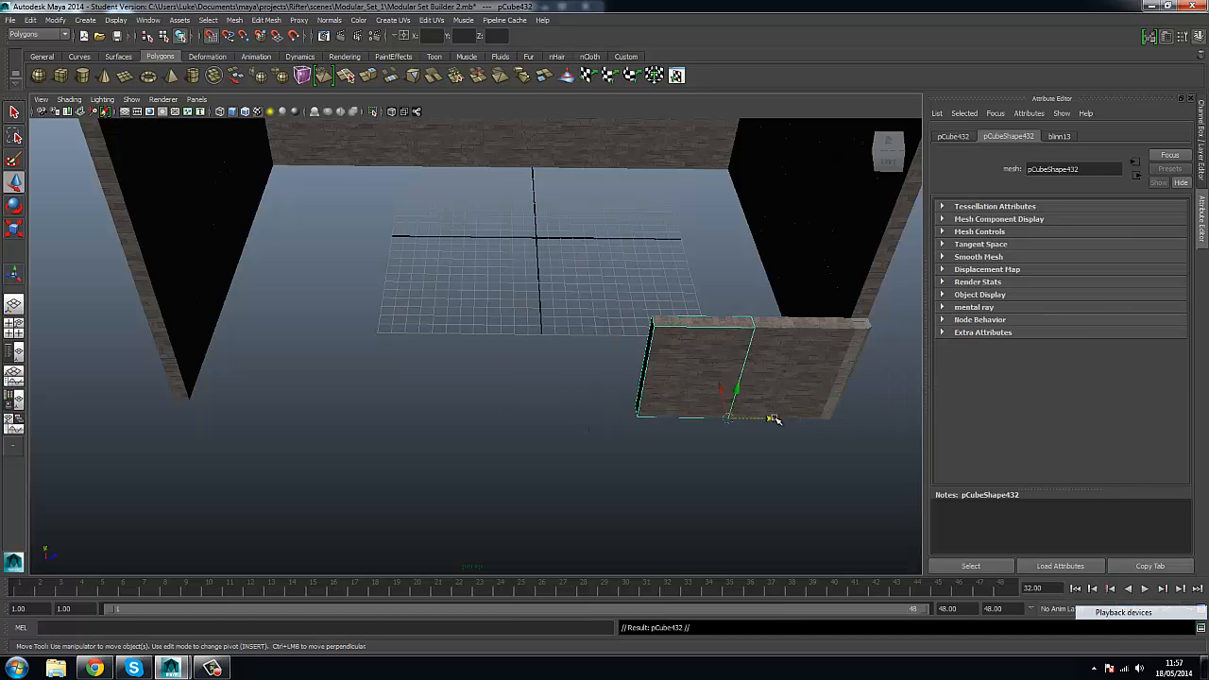
Continue the rear ground floor with end-to-end plain wall copies until they reach the opposite side wall.
{"action": "left_click_drag", "start_coordinate": [774, 420], "coordinate": [365, 408]}
{"action": "middle_click_drag", "start_coordinate": [493, 431], "coordinate": [606, 449], "text": "alt"}
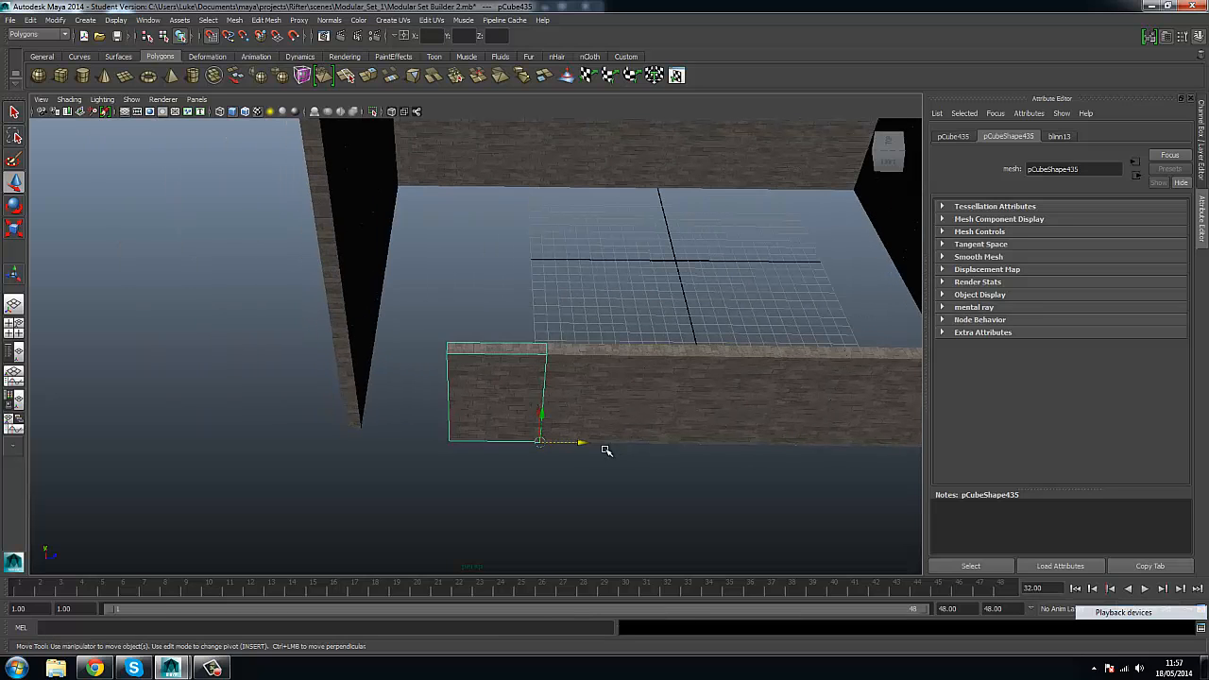
{"action": "key", "text": "ctrl+d"}
{"action": "left_click_drag", "start_coordinate": [579, 440], "coordinate": [456, 442]}
{"action": "left_click", "coordinate": [530, 312]}
{"action": "scroll", "coordinate": [558, 308], "scroll_direction": "up", "scroll_amount": 3}
{"action": "left_click_drag", "start_coordinate": [548, 310], "coordinate": [651, 353], "text": "alt"}
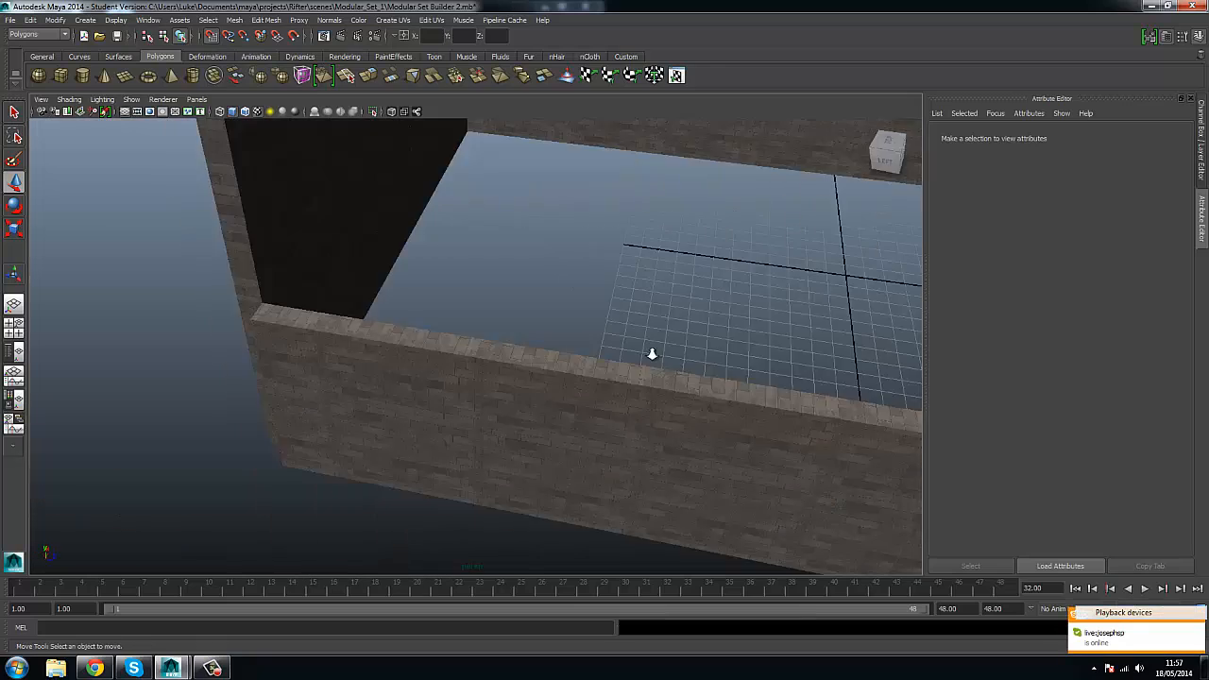
Duplicate the rear corner pillar and move the copy to the far end of the rear wall.
{"action": "scroll", "coordinate": [651, 353], "scroll_direction": "down", "scroll_amount": 3}
{"action": "middle_click_drag", "start_coordinate": [851, 397], "coordinate": [696, 373], "text": "alt"}
{"action": "left_click", "coordinate": [774, 398]}
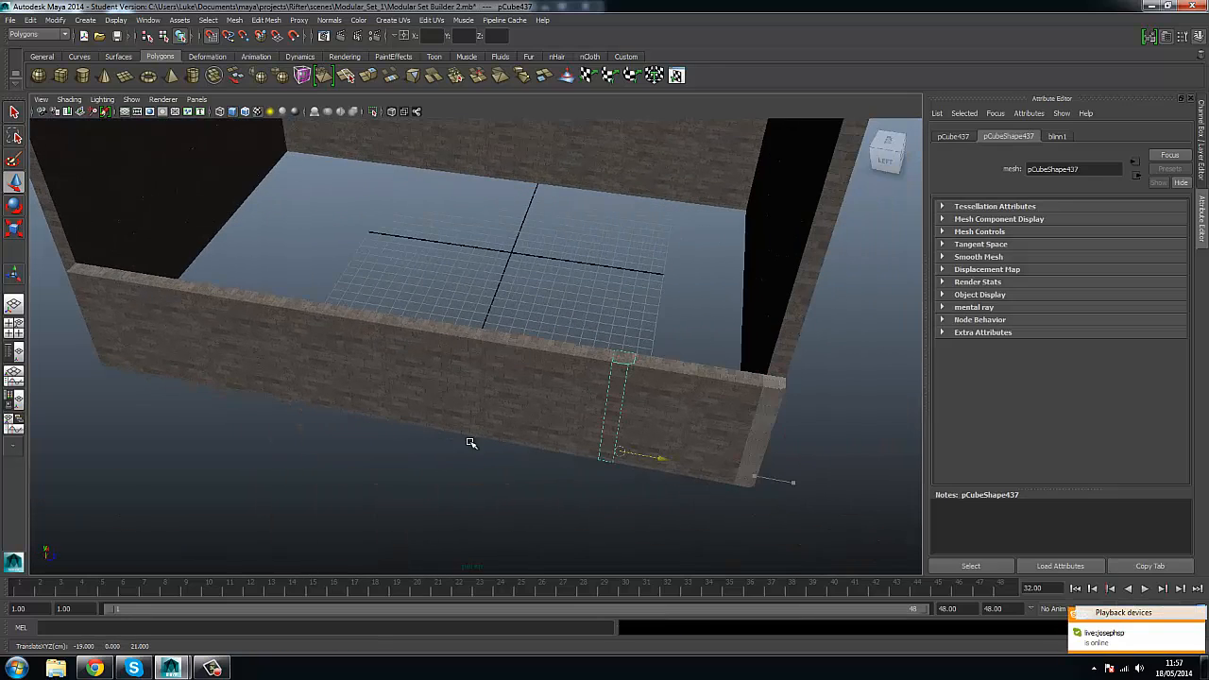
{"action": "key", "text": "f"}
{"action": "left_click_drag", "start_coordinate": [462, 397], "coordinate": [608, 346], "text": "alt"}
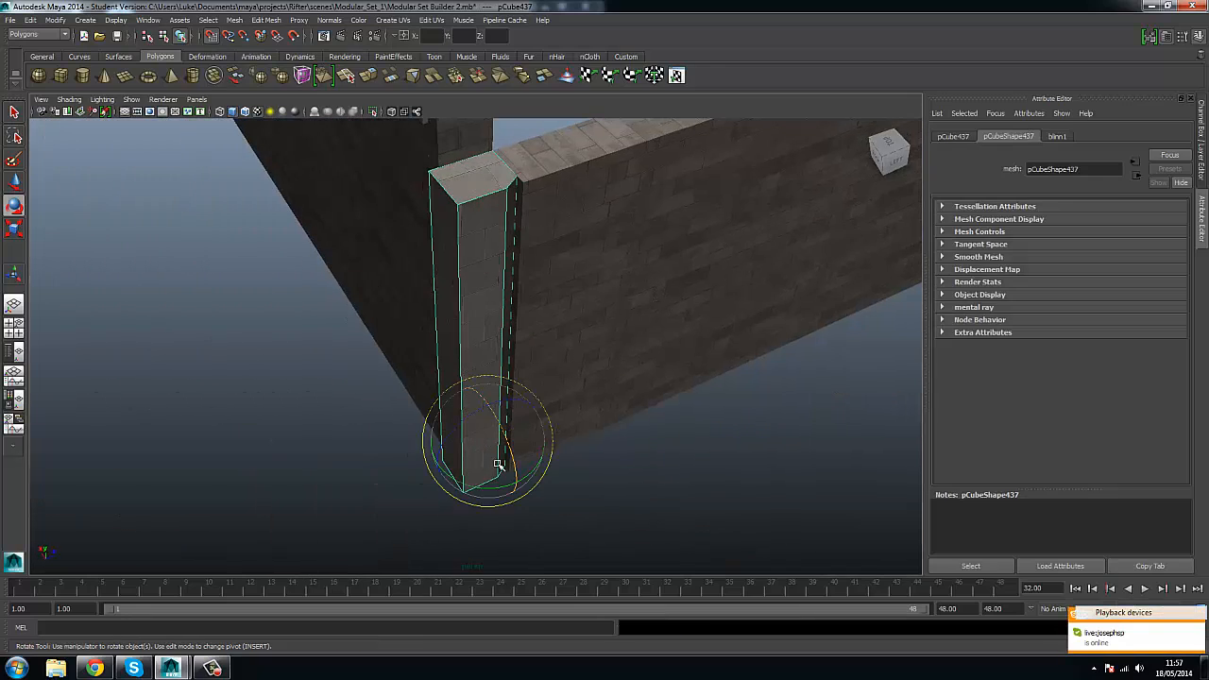
Set the far pillar copy's Rotate Y to 180 and snap it flush into the corner between the rear and side walls.
{"action": "left_click_drag", "start_coordinate": [498, 465], "coordinate": [468, 493]}
{"action": "left_click", "coordinate": [953, 136]}
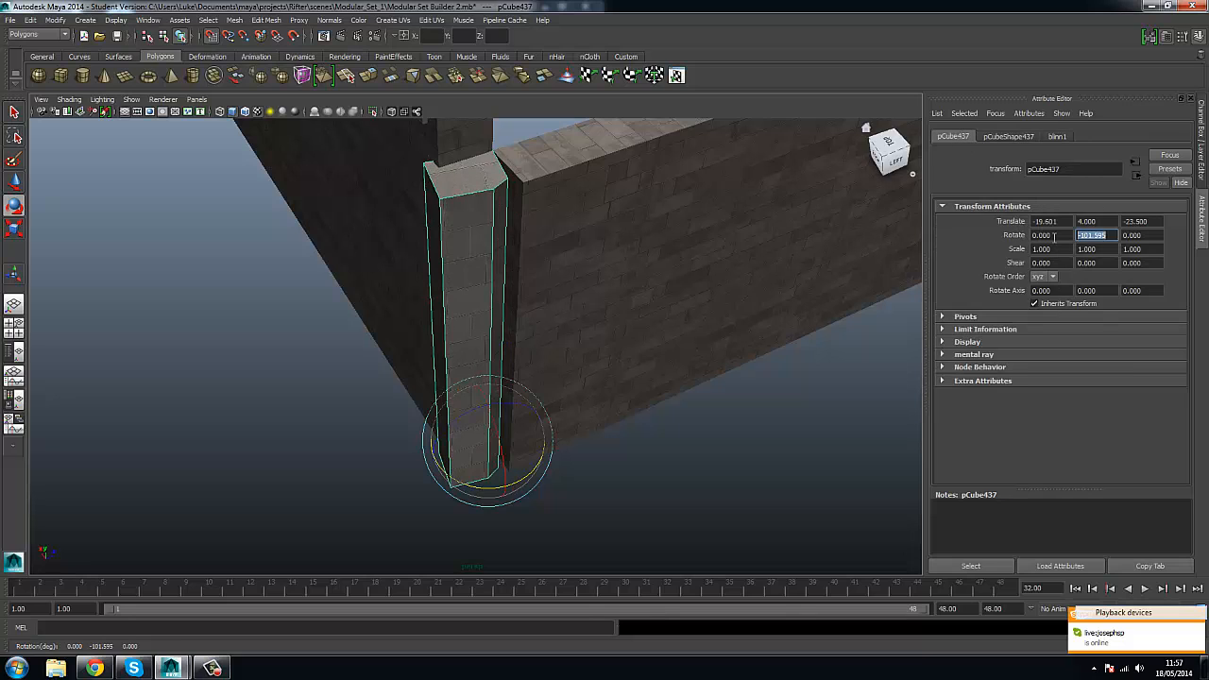
{"action": "type", "text": "180"}
{"action": "key", "text": "Return"}
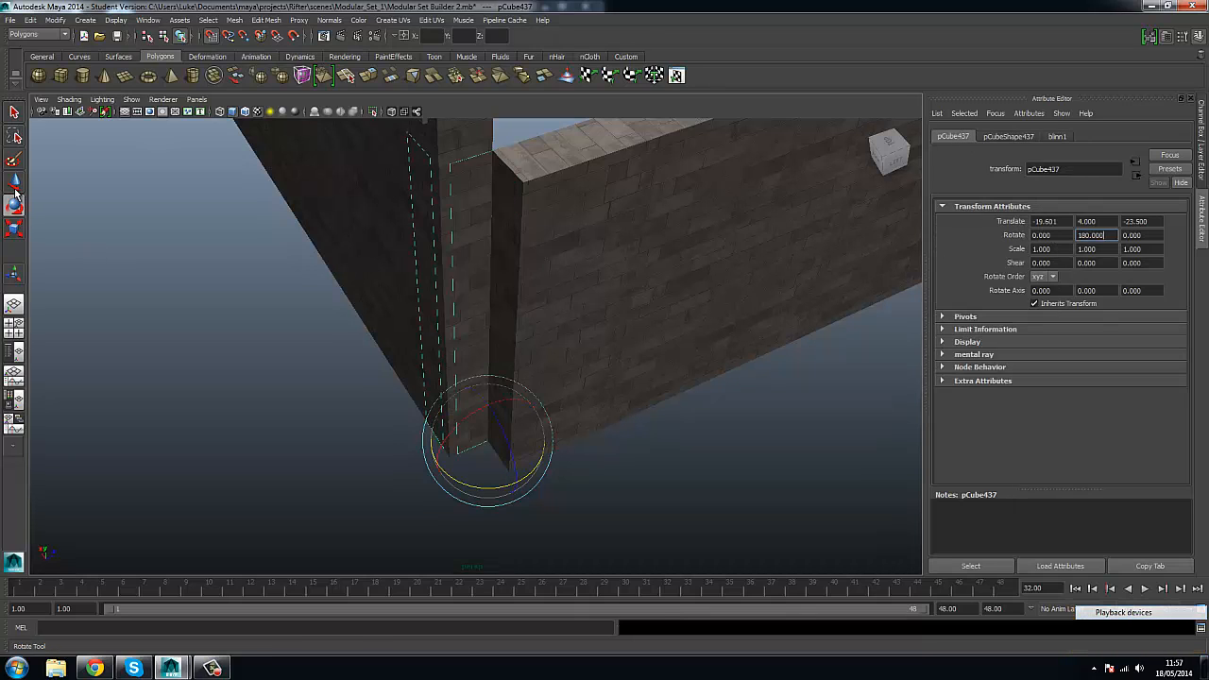
{"action": "left_click_drag", "start_coordinate": [473, 418], "coordinate": [494, 446]}
{"action": "left_click", "coordinate": [804, 527]}
Duplicate a second-storey window, set its Rotate Y to -180, and snap it above the rear wall's end at Translate -32, 8, 12.
{"action": "left_click_drag", "start_coordinate": [804, 526], "coordinate": [599, 422], "text": "alt"}
{"action": "left_click", "coordinate": [616, 375]}
{"action": "key", "text": "e"}
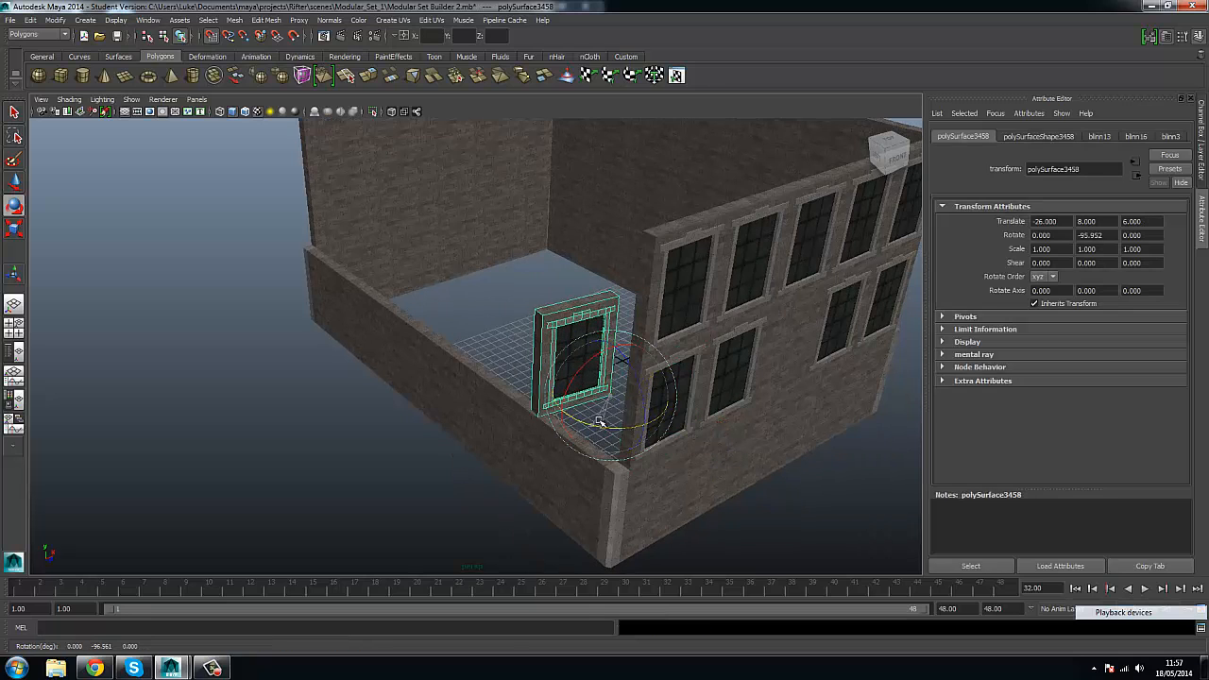
{"action": "type", "text": "-180"}
{"action": "key", "text": "Return"}
{"action": "left_click", "coordinate": [16, 186]}
{"action": "scroll", "coordinate": [696, 354], "scroll_direction": "up", "scroll_amount": 1}
{"action": "left_click_drag", "start_coordinate": [678, 388], "coordinate": [723, 491]}
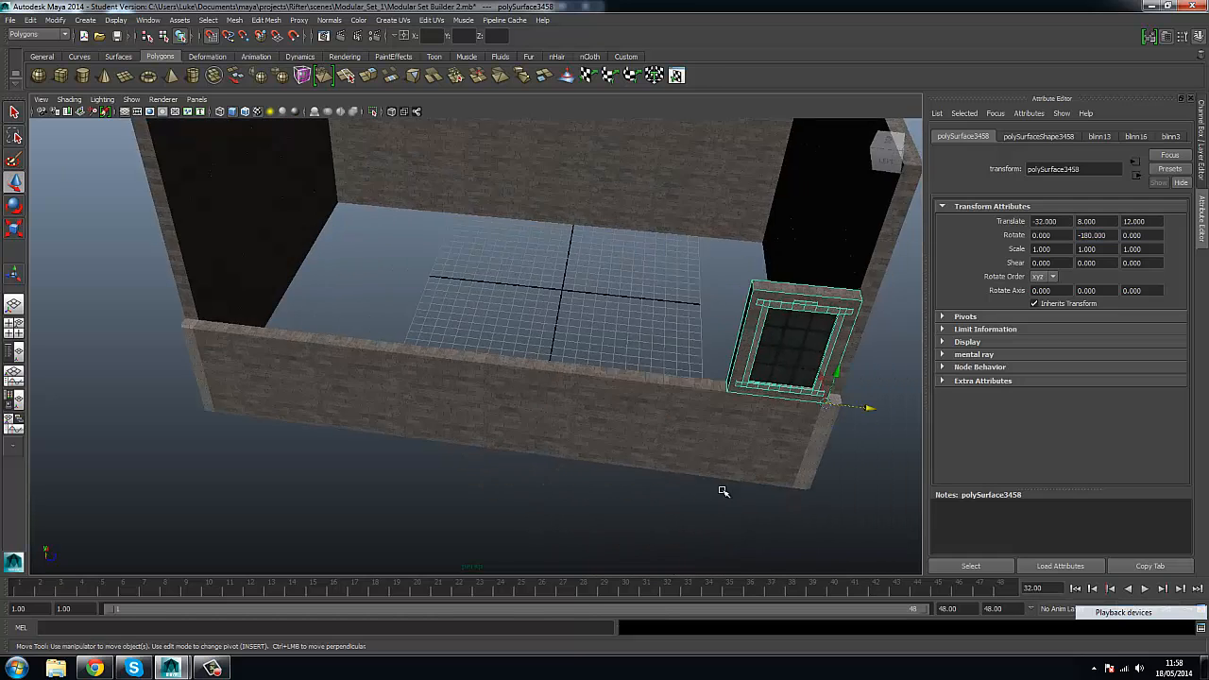
Duplicate the window along the rear second storey, two at one end and three at the other, leaving a two-module gap between.
{"action": "scroll", "coordinate": [718, 480], "scroll_direction": "up", "scroll_amount": 2}
{"action": "key", "text": "ctrl+d"}
{"action": "left_click_drag", "start_coordinate": [894, 443], "coordinate": [740, 462]}
{"action": "scroll", "coordinate": [723, 437], "scroll_direction": "down", "scroll_amount": 3}
{"action": "middle_click_drag", "start_coordinate": [740, 462], "coordinate": [771, 471], "text": "alt"}
{"action": "key", "text": "ctrl+d"}
{"action": "left_click_drag", "start_coordinate": [801, 436], "coordinate": [531, 443]}
Fill the rear second-storey gap with two plain wall copies, and replace the adjoining inner window with a third plain wall.
{"action": "key", "text": "ctrl+d"}
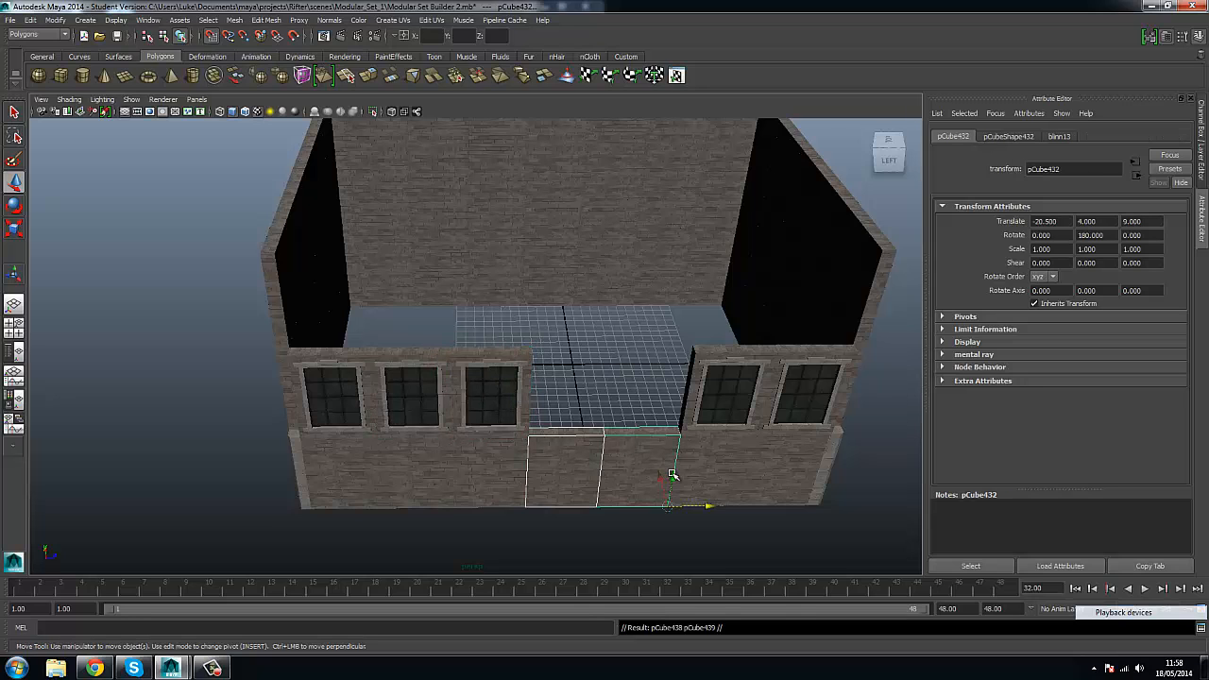
{"action": "left_click_drag", "start_coordinate": [671, 475], "coordinate": [531, 438]}
{"action": "left_click", "coordinate": [502, 393]}
{"action": "key", "text": "Delete"}
{"action": "left_click", "coordinate": [550, 397]}
{"action": "key", "text": "ctrl+d"}
Duplicate the whole rear second-storey row, raise the copy to the third storey, and save the scene.
{"action": "left_click_drag", "start_coordinate": [432, 385], "coordinate": [408, 361], "text": "alt"}
{"action": "left_click", "coordinate": [408, 361]}
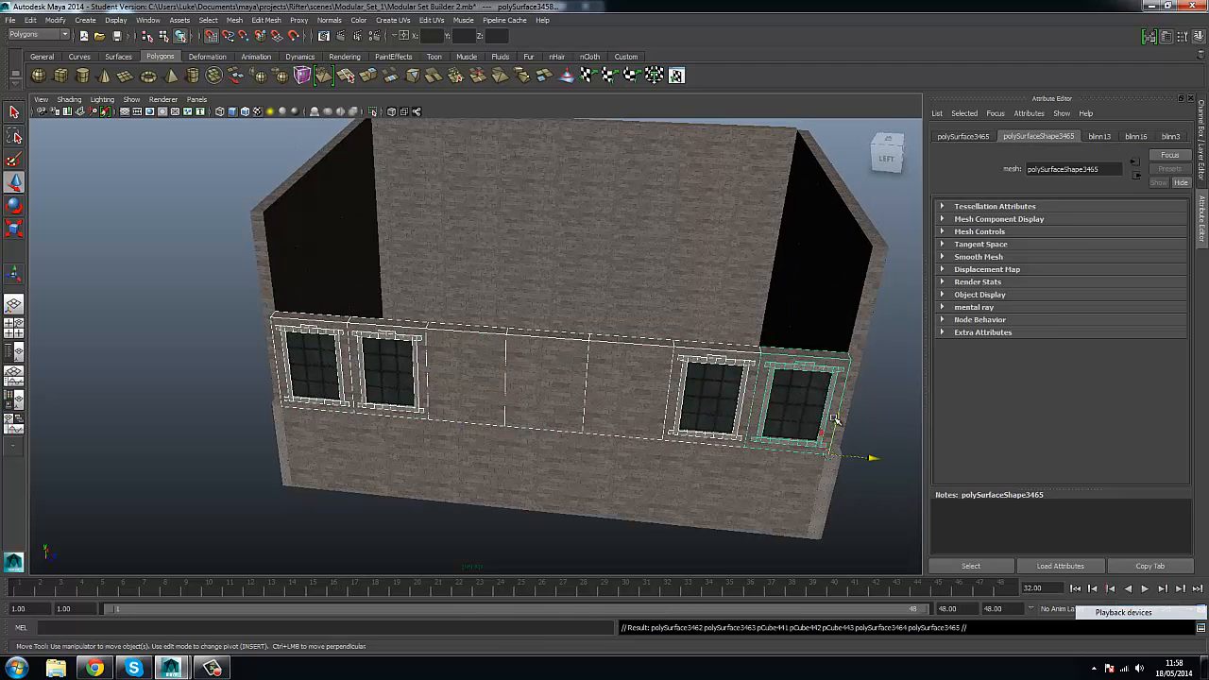
{"action": "left_click_drag", "start_coordinate": [835, 419], "coordinate": [830, 355]}
{"action": "left_click", "coordinate": [894, 438]}
{"action": "left_click_drag", "start_coordinate": [894, 438], "coordinate": [707, 402], "text": "alt"}
{"action": "key", "text": "q"}
{"action": "key", "text": "ctrl+s"}
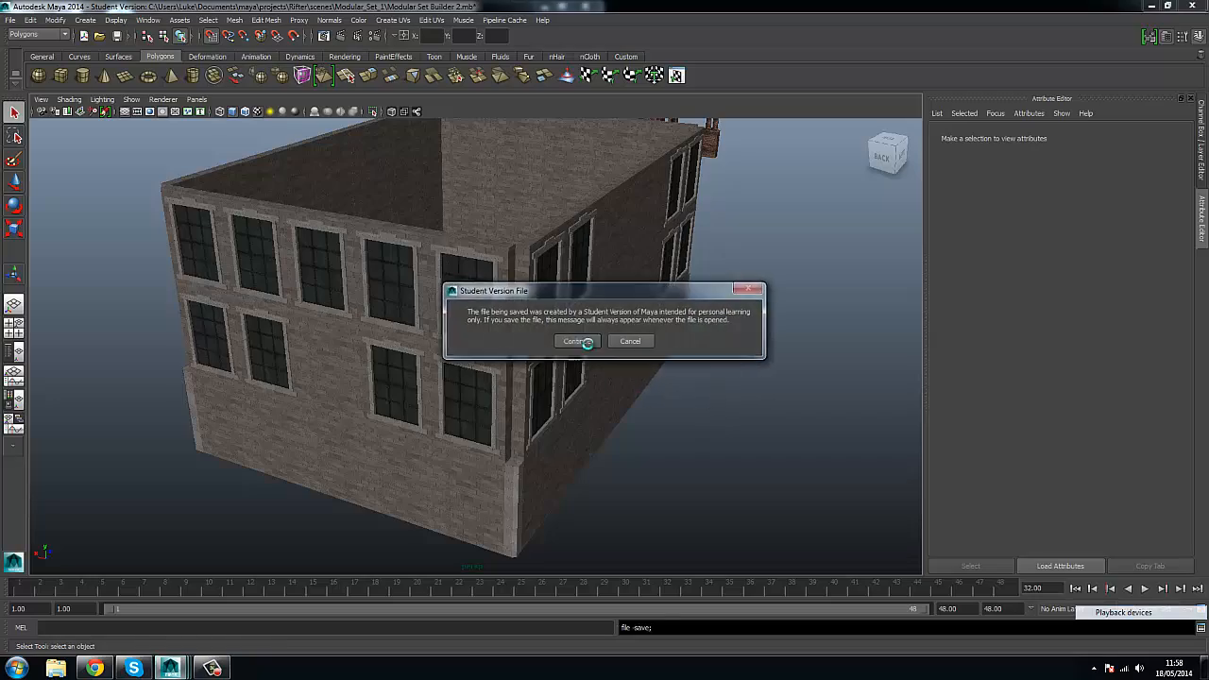
{"action": "left_click", "coordinate": [585, 342]}
Duplicate the rear third-storey row of windows and plain walls, and raise the copy to form a fourth storey.
{"action": "left_click_drag", "start_coordinate": [723, 340], "coordinate": [599, 396], "text": "alt"}
{"action": "left_click", "coordinate": [535, 317]}
{"action": "middle_click_drag", "start_coordinate": [584, 336], "coordinate": [536, 352], "text": "alt"}
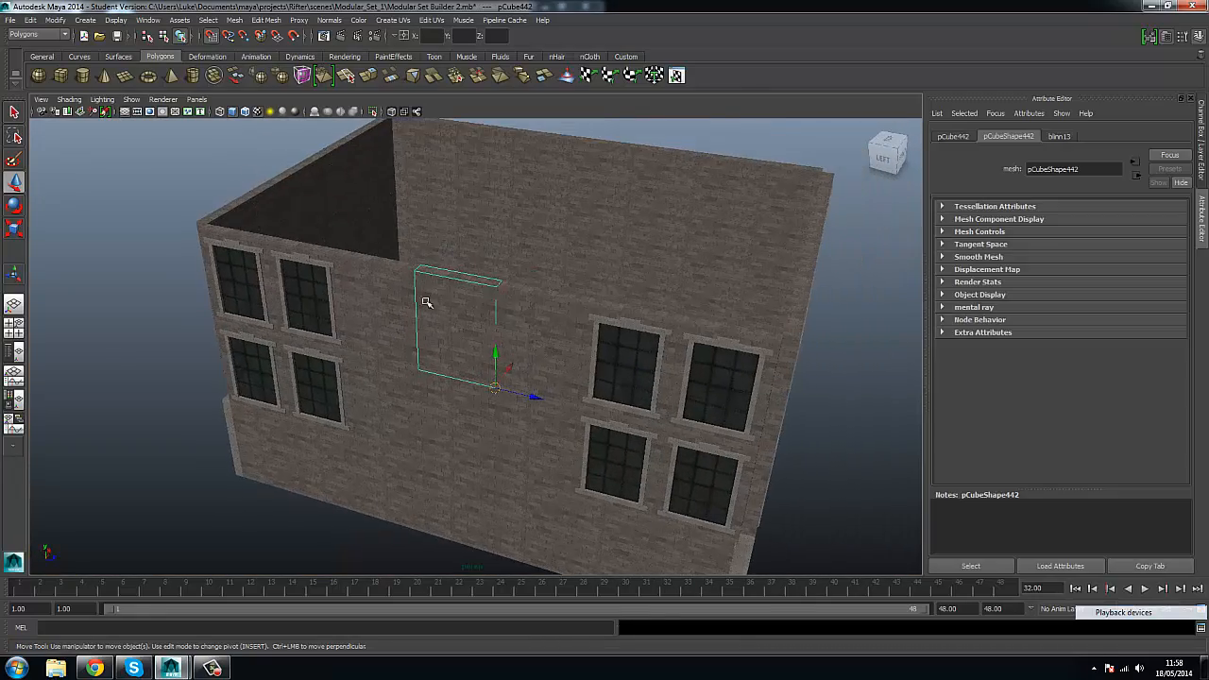
{"action": "left_click", "coordinate": [259, 265]}
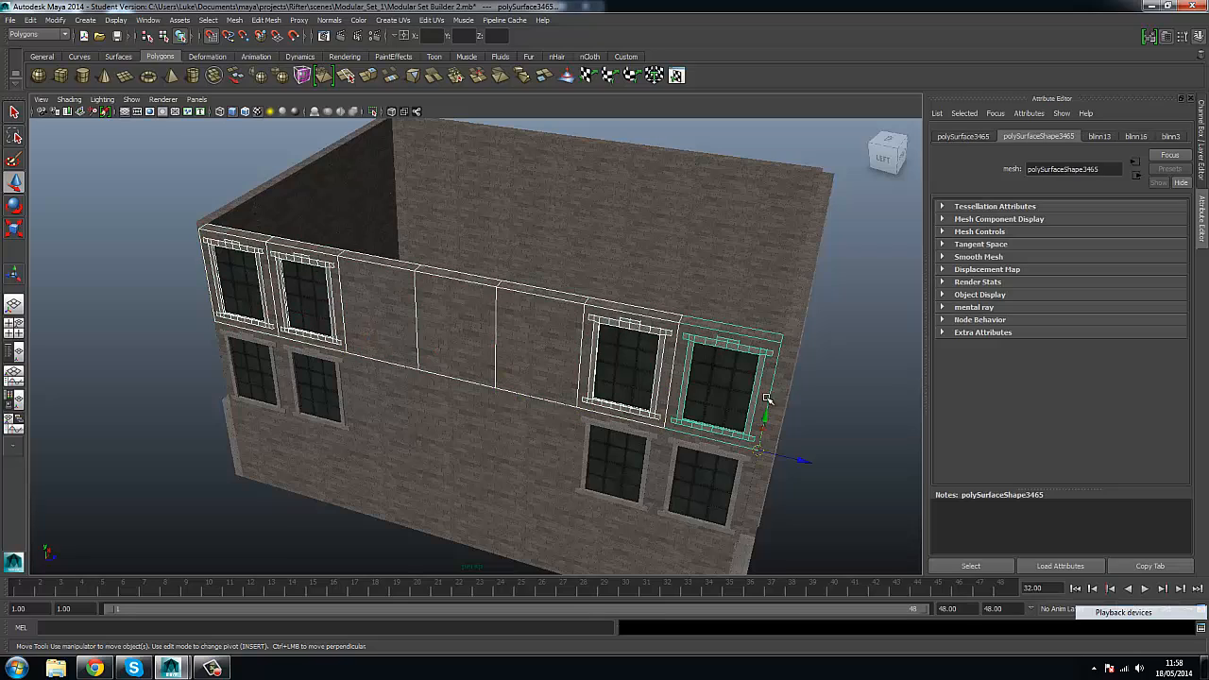
{"action": "key", "text": "ctrl+d"}
{"action": "left_click_drag", "start_coordinate": [766, 412], "coordinate": [578, 293]}
Replace the middle plain wall of the rear fourth storey with a window copy, and save the scene.
{"action": "left_click", "coordinate": [578, 293]}
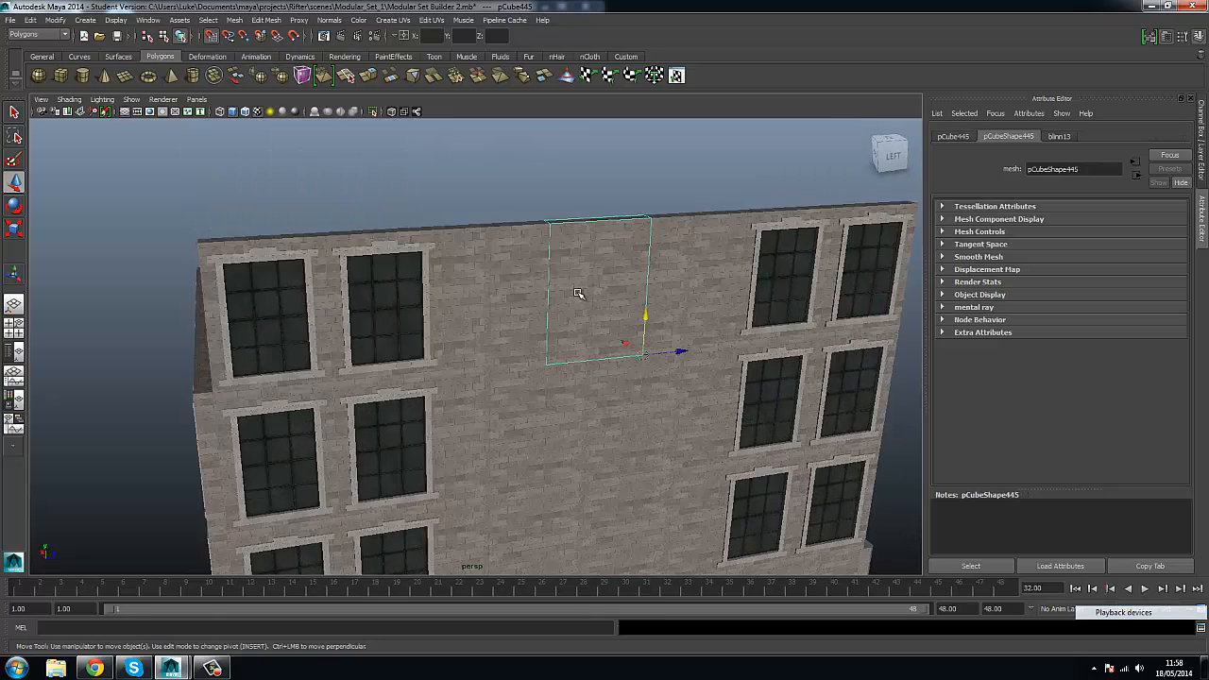
{"action": "key", "text": "Delete"}
{"action": "left_click", "coordinate": [758, 262]}
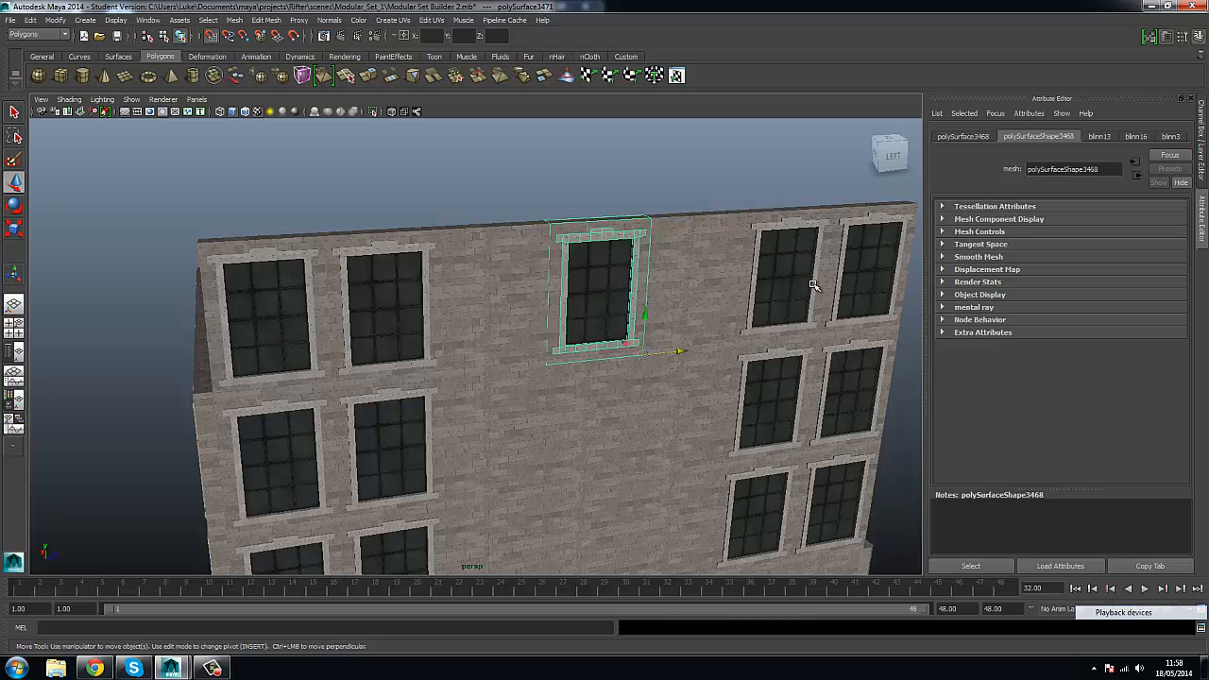
{"action": "left_click", "coordinate": [712, 210]}
{"action": "right_click_drag", "start_coordinate": [713, 213], "coordinate": [491, 68], "text": "alt"}
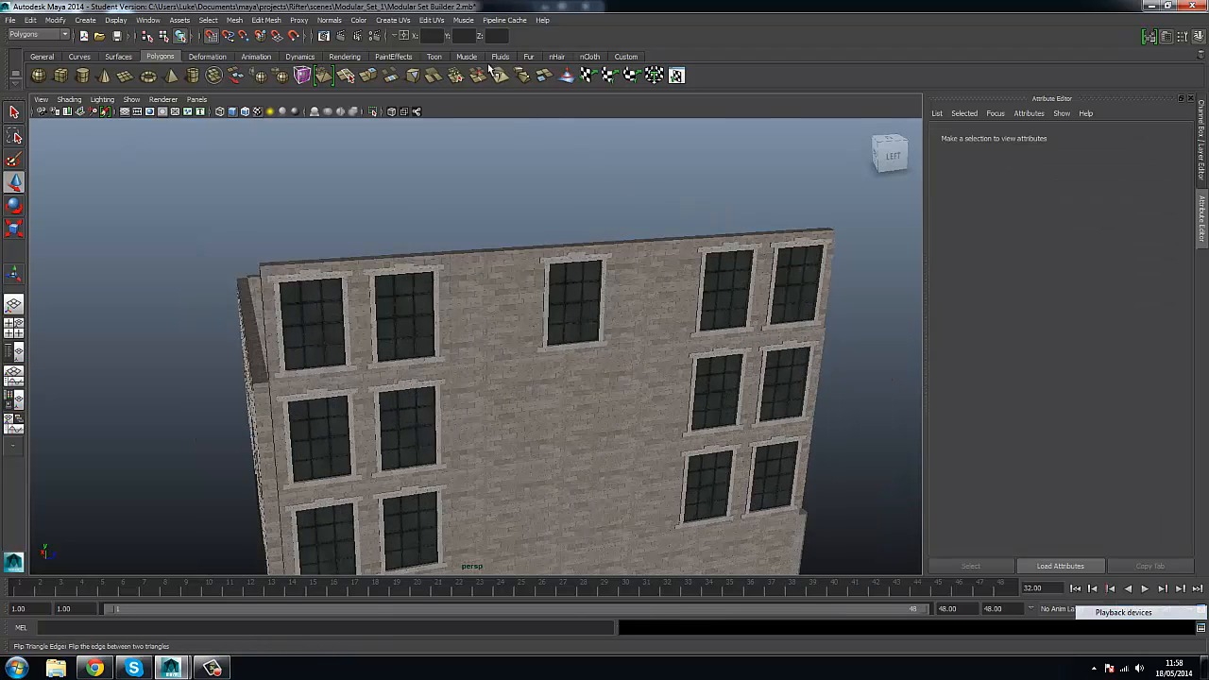
{"action": "key", "text": "q"}
{"action": "key", "text": "ctrl+s"}
{"action": "left_click", "coordinate": [580, 341]}
Duplicate the third-storey row of five windows on one side wall and raise the copy to form its fourth storey.
{"action": "mouse_move", "coordinate": [581, 341]}
{"action": "left_mouse_down", "text": "alt"}
{"action": "mouse_move", "coordinate": [637, 324]}
{"action": "mouse_move", "coordinate": [610, 327]}
{"action": "mouse_move", "coordinate": [580, 275]}
{"action": "mouse_move", "coordinate": [557, 321]}
{"action": "mouse_move", "coordinate": [664, 297]}
{"action": "mouse_move", "coordinate": [580, 323]}
{"action": "left_mouse_up", "text": "alt"}
{"action": "key", "text": "w"}
{"action": "left_click", "coordinate": [580, 322]}
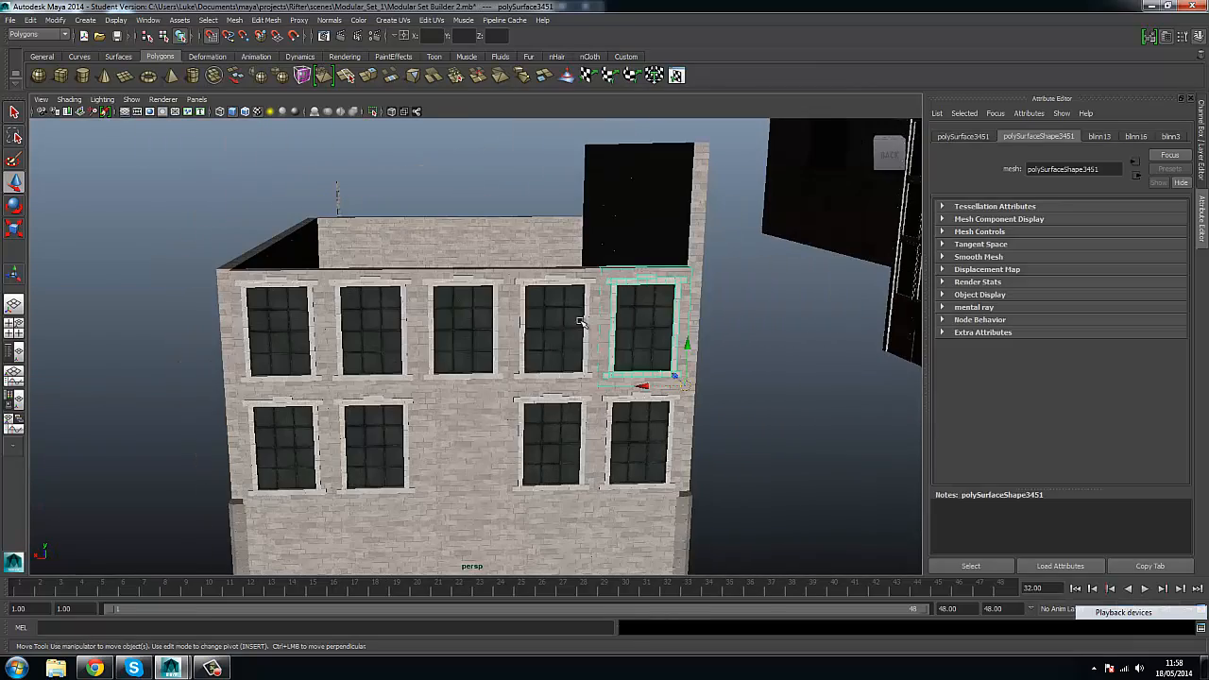
{"action": "left_click", "coordinate": [369, 320], "text": "shift"}
{"action": "left_click", "coordinate": [265, 323], "text": "shift"}
{"action": "left_click_drag", "start_coordinate": [451, 221], "coordinate": [557, 274], "text": "alt"}
{"action": "key", "text": "ctrl+d"}
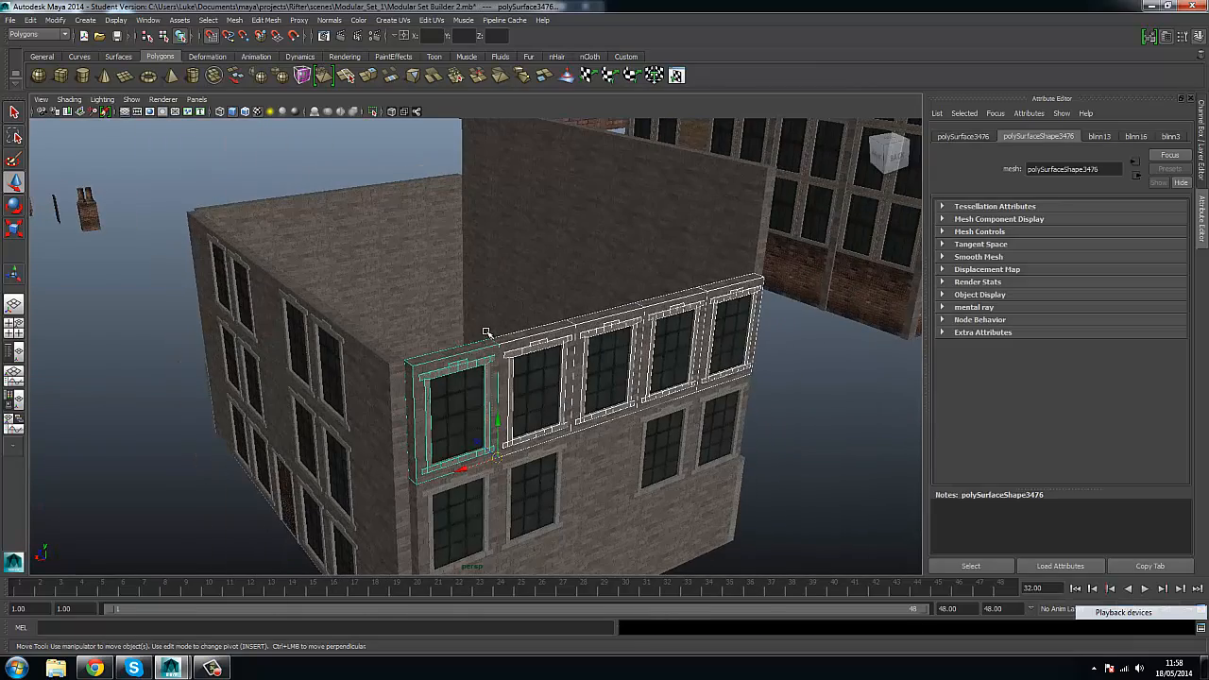
{"action": "left_click_drag", "start_coordinate": [497, 419], "coordinate": [489, 342]}
Duplicate the opposite side wall's third-storey row of five windows, raise the copy to the fourth storey, and save the scene.
{"action": "left_click_drag", "start_coordinate": [442, 334], "coordinate": [632, 395], "text": "alt"}
{"action": "left_click", "coordinate": [632, 395]}
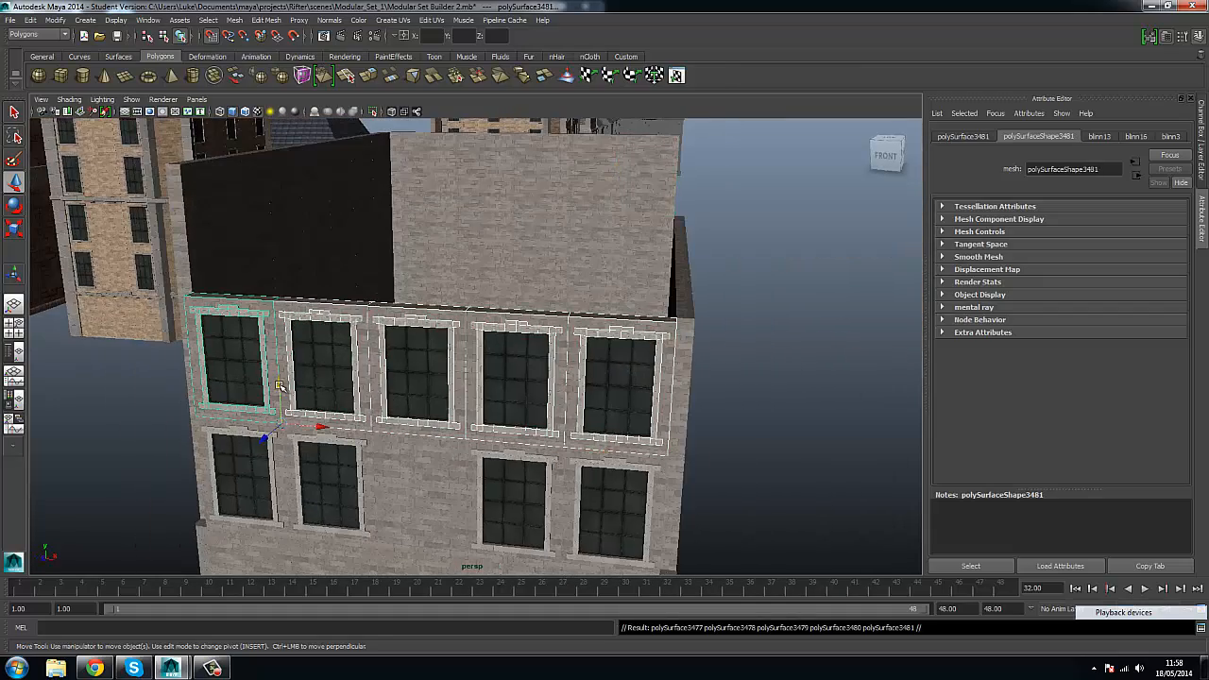
{"action": "left_click_drag", "start_coordinate": [279, 385], "coordinate": [288, 307]}
{"action": "key", "text": "q"}
{"action": "left_click", "coordinate": [718, 382]}
{"action": "key", "text": "ctrl+s"}
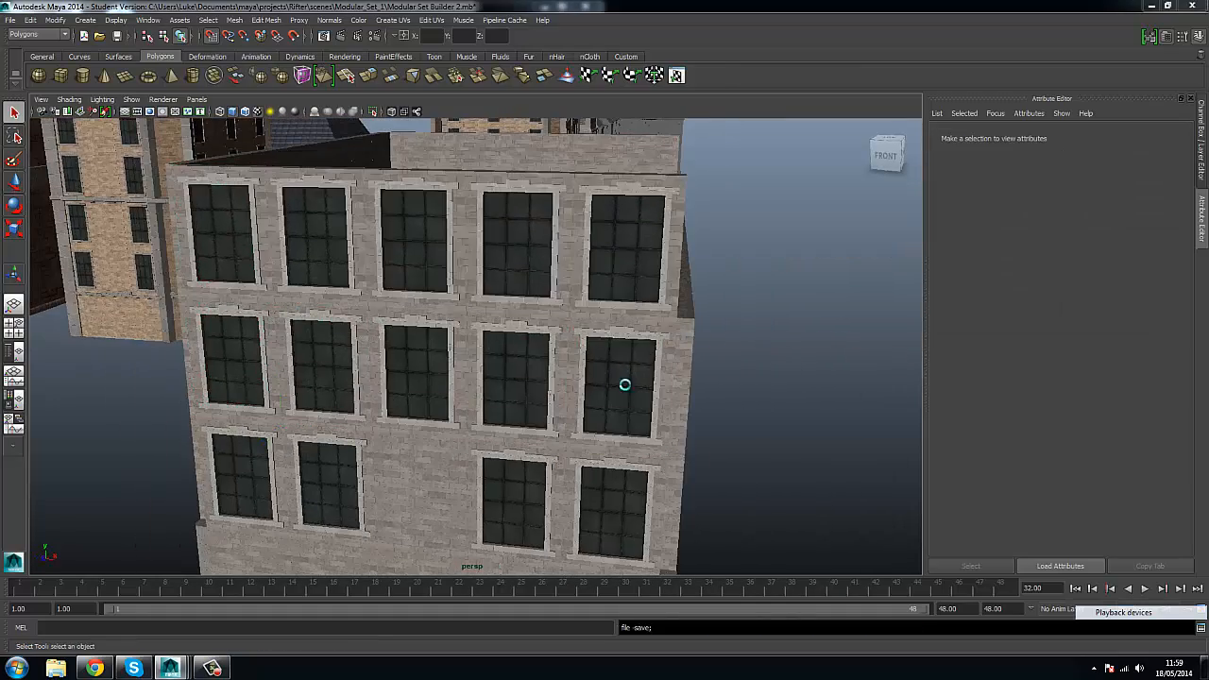
{"action": "left_click", "coordinate": [597, 343]}
Duplicate the door facade's third-storey row of windows and plain walls, raise the copy to the fourth storey, and save the scene.
{"action": "key", "text": "w"}
{"action": "left_click_drag", "start_coordinate": [888, 330], "coordinate": [651, 346], "text": "alt"}
{"action": "middle_click_drag", "start_coordinate": [518, 362], "coordinate": [620, 409], "text": "alt"}
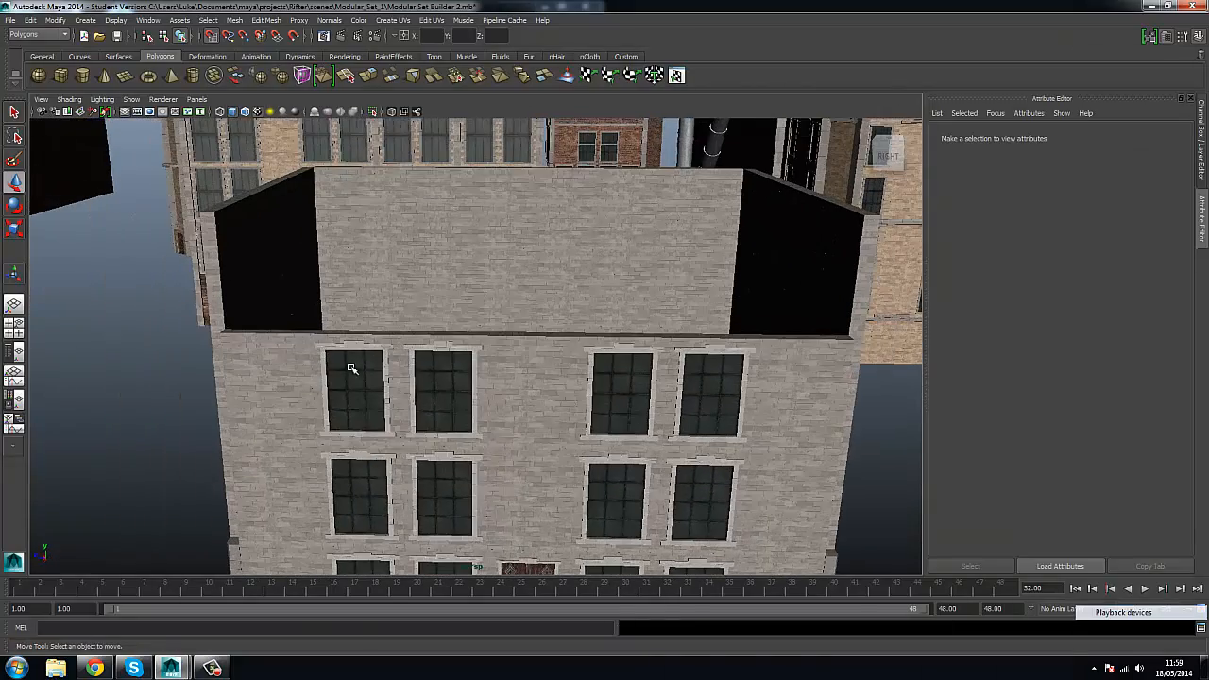
{"action": "left_click", "coordinate": [355, 376]}
{"action": "left_click", "coordinate": [443, 376], "text": "shift"}
{"action": "left_click", "coordinate": [759, 380], "text": "shift"}
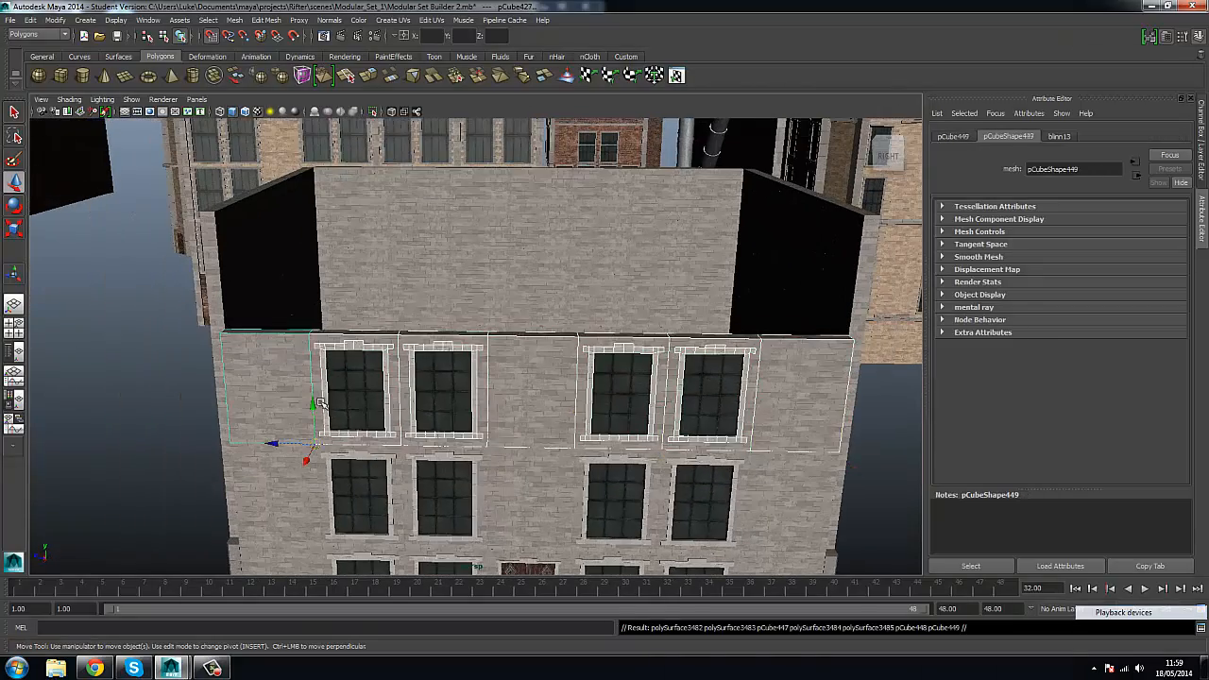
{"action": "left_click_drag", "start_coordinate": [319, 404], "coordinate": [304, 329]}
{"action": "left_click", "coordinate": [178, 398]}
{"action": "left_click_drag", "start_coordinate": [179, 398], "coordinate": [499, 378], "text": "alt"}
{"action": "scroll", "coordinate": [500, 378], "scroll_direction": "down", "scroll_amount": 5}
{"action": "key", "text": "ctrl+s"}
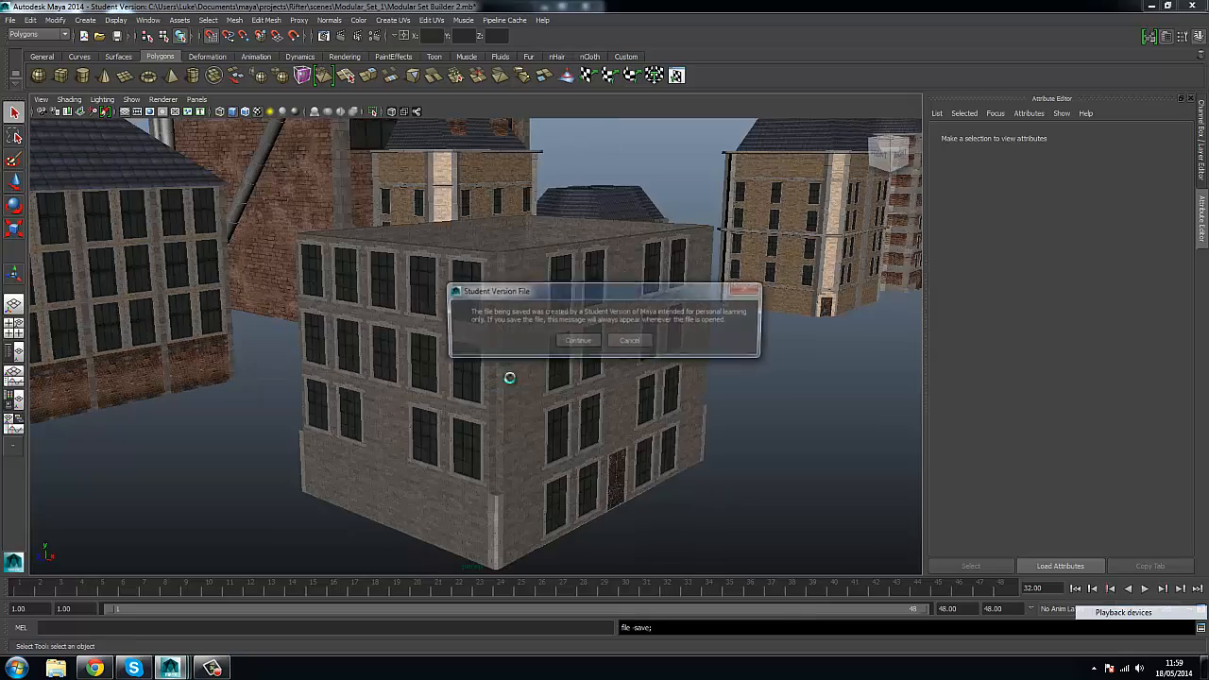
{"action": "left_click", "coordinate": [579, 340]}
Replace the middle plain wall of the door facade's fourth storey with a window copy, and save the scene.
{"action": "key", "text": "w"}
{"action": "scroll", "coordinate": [531, 377], "scroll_direction": "up", "scroll_amount": 3}
{"action": "left_click_drag", "start_coordinate": [702, 365], "coordinate": [583, 316], "text": "alt"}
{"action": "left_click", "coordinate": [583, 315]}
{"action": "middle_click_drag", "start_coordinate": [583, 315], "coordinate": [529, 359], "text": "alt"}
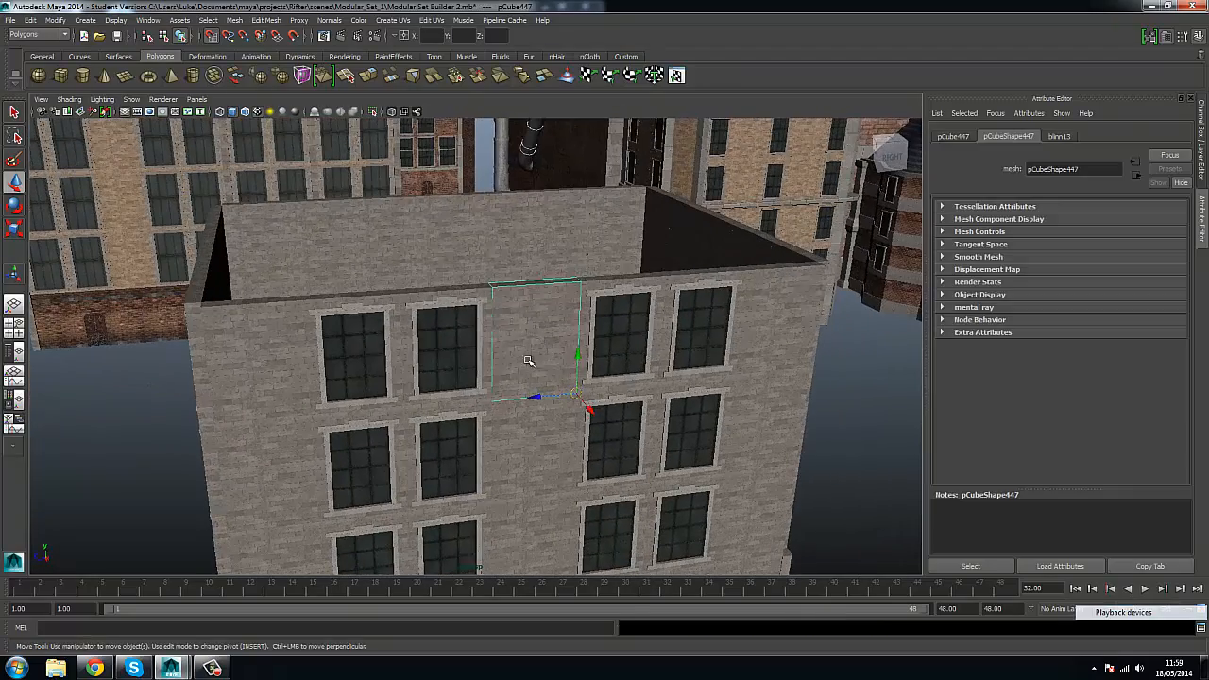
{"action": "key", "text": "Delete"}
{"action": "left_click", "coordinate": [633, 329]}
{"action": "left_click", "coordinate": [829, 467]}
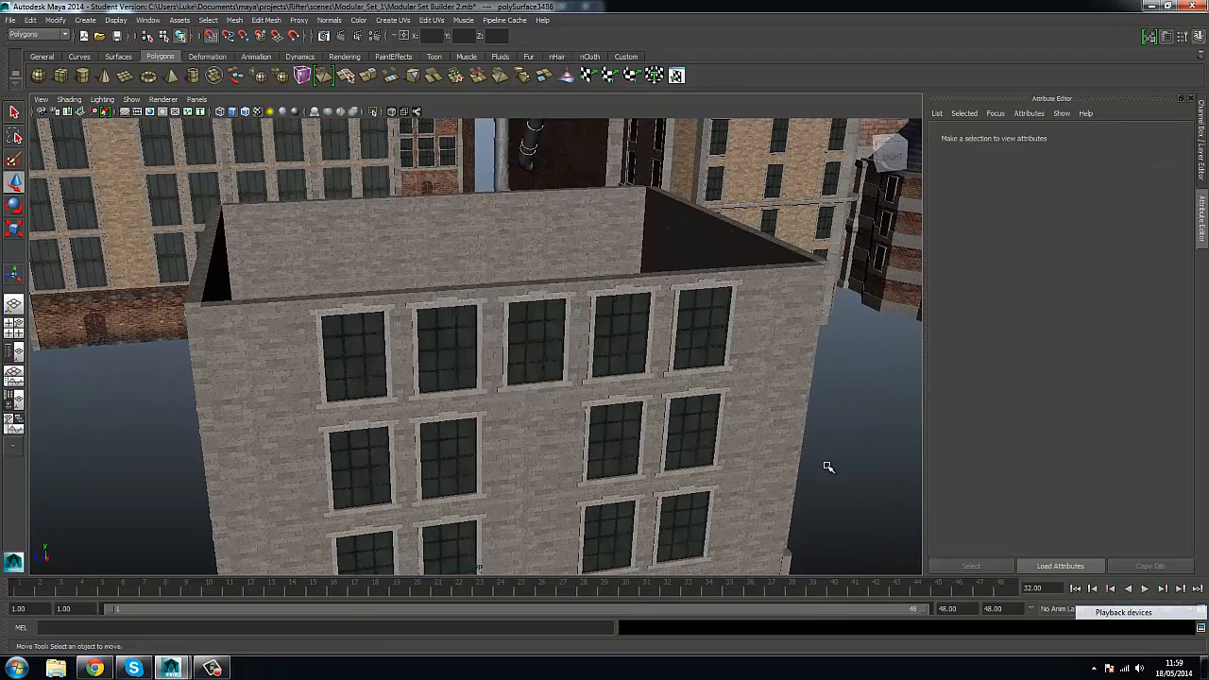
{"action": "key", "text": "ctrl+s"}
{"action": "left_click", "coordinate": [575, 341]}
Check the four-storey building from a wider view and up close, and save the scene again.
{"action": "scroll", "coordinate": [567, 365], "scroll_direction": "down", "scroll_amount": 5}
{"action": "left_click_drag", "start_coordinate": [567, 364], "coordinate": [543, 346], "text": "alt"}
{"action": "key", "text": "ctrl+s"}
{"action": "left_click", "coordinate": [570, 338]}
{"action": "scroll", "coordinate": [467, 407], "scroll_direction": "up", "scroll_amount": 4}
{"action": "left_click_drag", "start_coordinate": [467, 407], "coordinate": [467, 352], "text": "alt"}
{"action": "key", "text": "ctrl+s"}
{"action": "left_click", "coordinate": [570, 342]}
Examine the open roof and the door facade's fourth-storey windows, selecting the outermost window module.
{"action": "right_click_drag", "start_coordinate": [477, 359], "coordinate": [507, 371], "text": "alt"}
{"action": "left_click_drag", "start_coordinate": [506, 371], "coordinate": [635, 366], "text": "alt"}
{"action": "middle_click_drag", "start_coordinate": [559, 279], "coordinate": [566, 390], "text": "alt"}
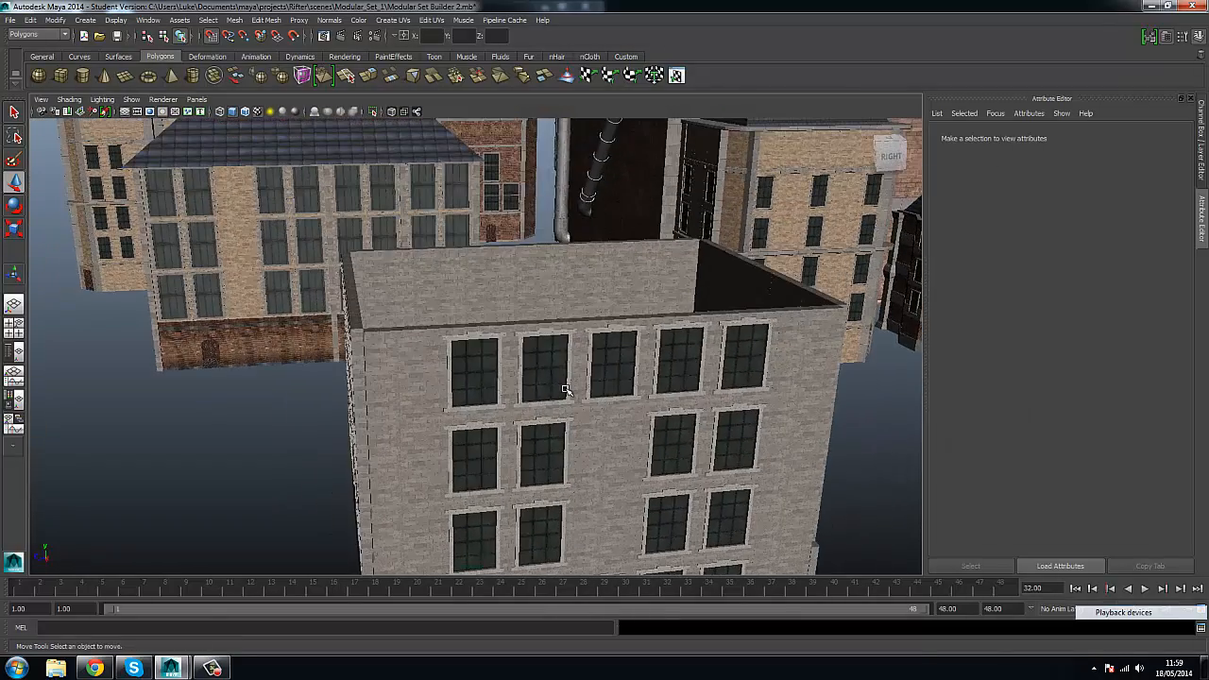
{"action": "scroll", "coordinate": [495, 324], "scroll_direction": "down", "scroll_amount": 5}
{"action": "left_click_drag", "start_coordinate": [465, 340], "coordinate": [541, 363], "text": "alt"}
{"action": "scroll", "coordinate": [491, 346], "scroll_direction": "up", "scroll_amount": 6}
{"action": "left_click", "coordinate": [466, 348]}
{"action": "middle_click_drag", "start_coordinate": [540, 355], "coordinate": [485, 358], "text": "alt"}
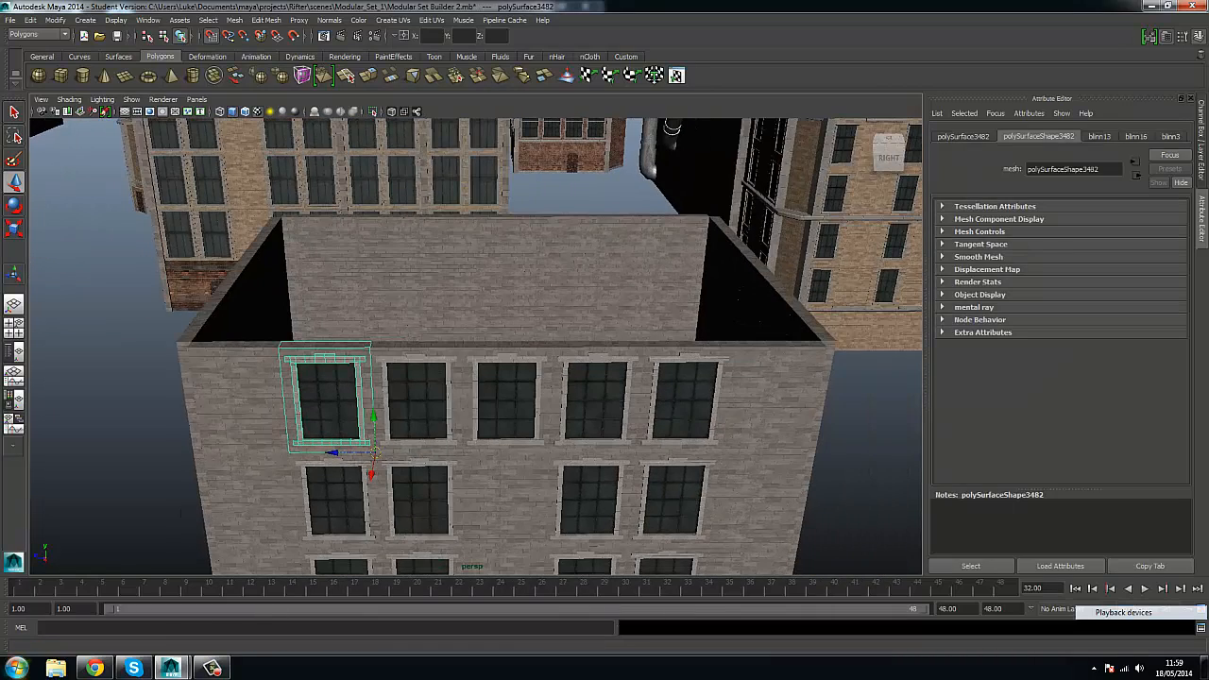
Launch Unity with the existing street scene project.
{"action": "key", "text": "super"}
{"action": "key", "text": "super"}
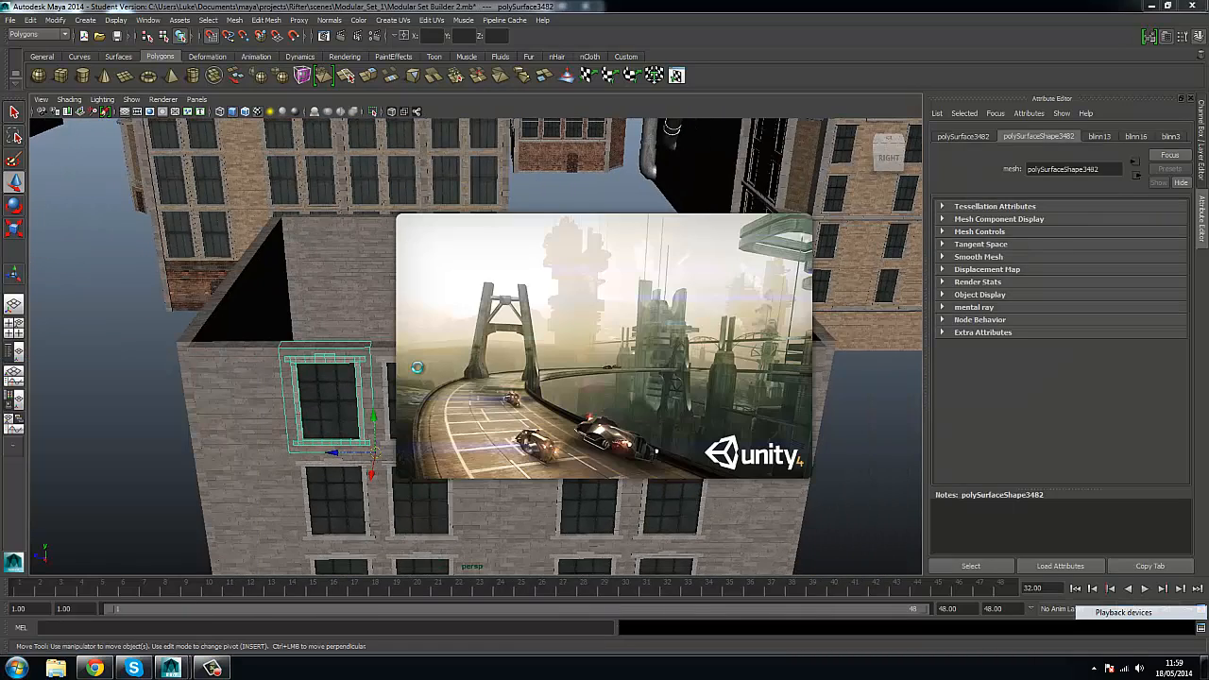
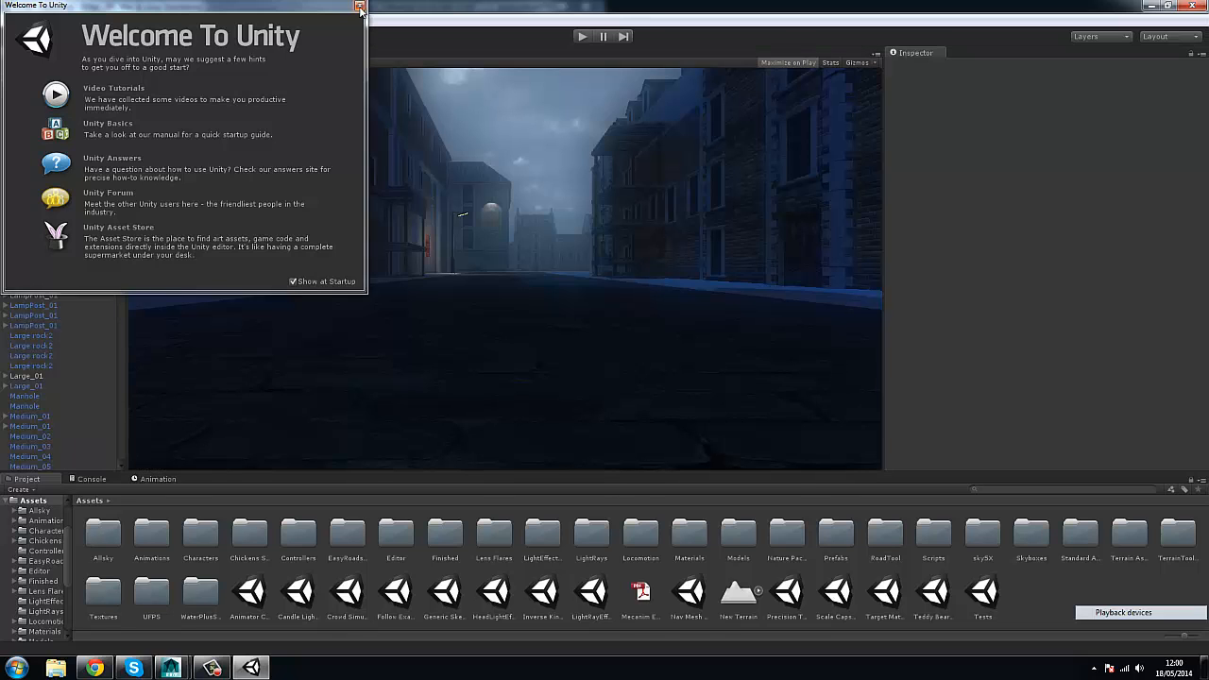
Dismiss the welcome window, open the Scene view with scene lighting on, and look closely at the Medium_07 building.
{"action": "left_click", "coordinate": [359, 6]}
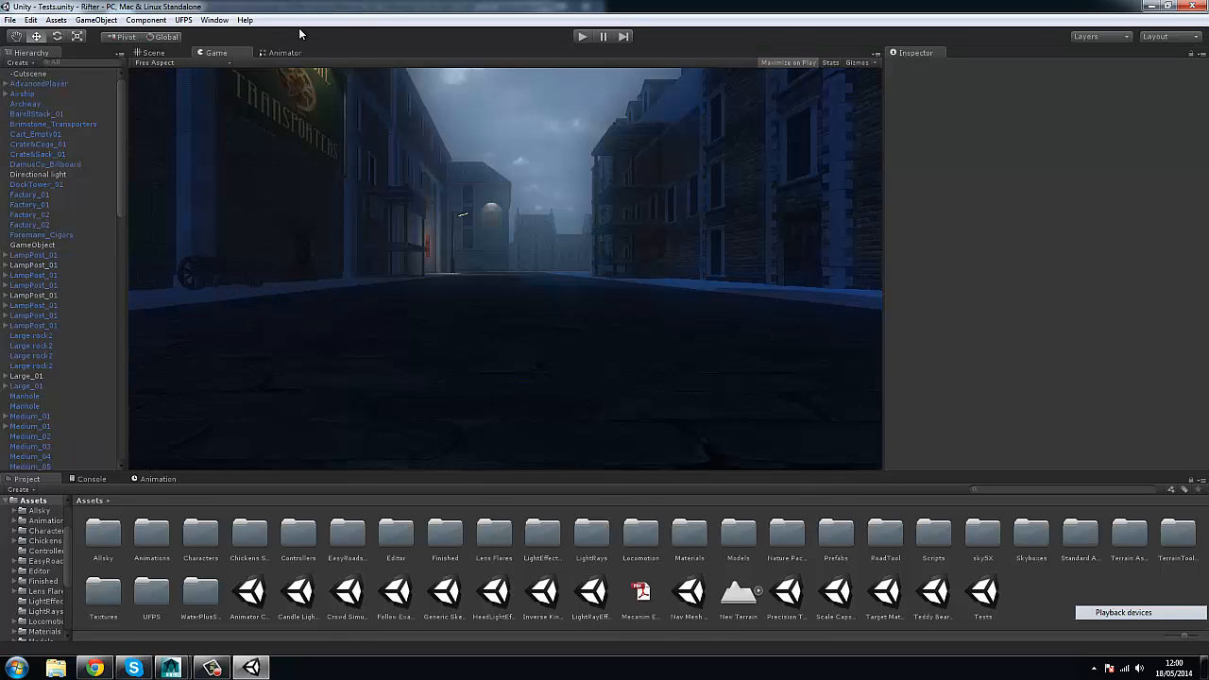
{"action": "left_click", "coordinate": [152, 52]}
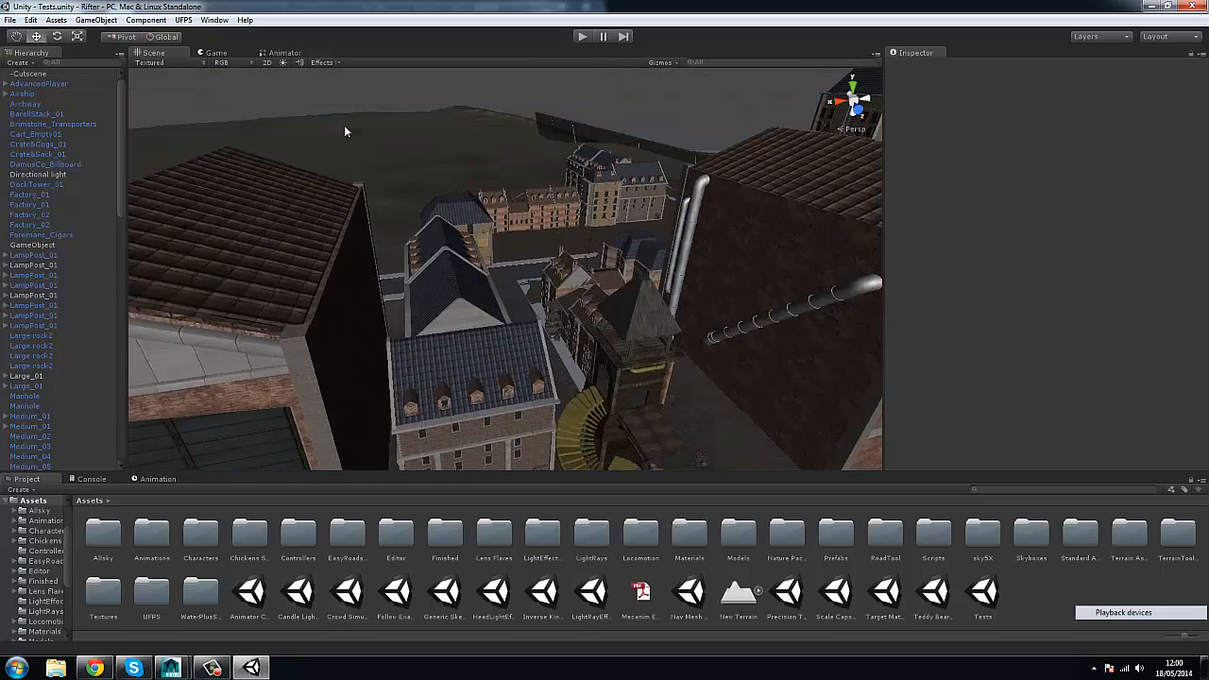
{"action": "left_click", "coordinate": [284, 63]}
{"action": "left_click", "coordinate": [469, 221]}
{"action": "key", "text": "f"}
{"action": "left_click_drag", "start_coordinate": [630, 243], "coordinate": [463, 283], "text": "alt"}
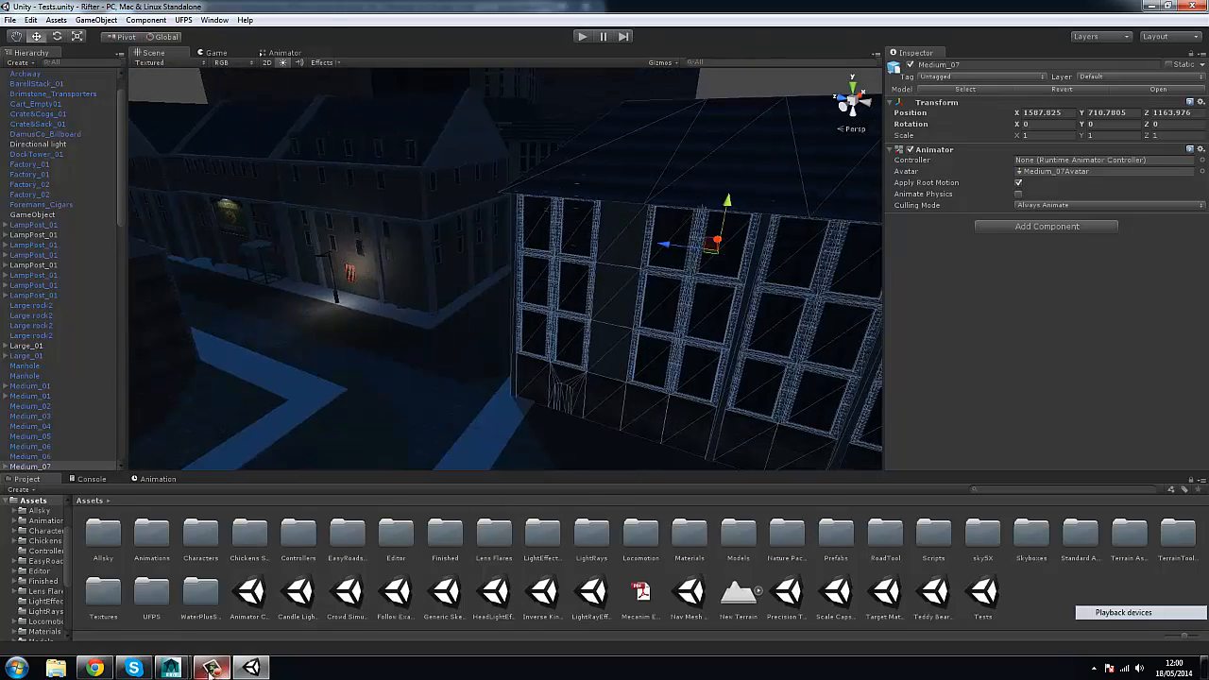
Switch to Maya and bring the top floor of the grey brick building in Modular Set Builder 2 into view.
{"action": "mouse_move", "coordinate": [212, 667]}
{"action": "left_click", "coordinate": [234, 637]}
{"action": "left_click_drag", "start_coordinate": [567, 387], "coordinate": [454, 383], "text": "alt"}
{"action": "left_click", "coordinate": [432, 397], "text": "shift"}
{"action": "left_click", "coordinate": [507, 397], "text": "shift"}
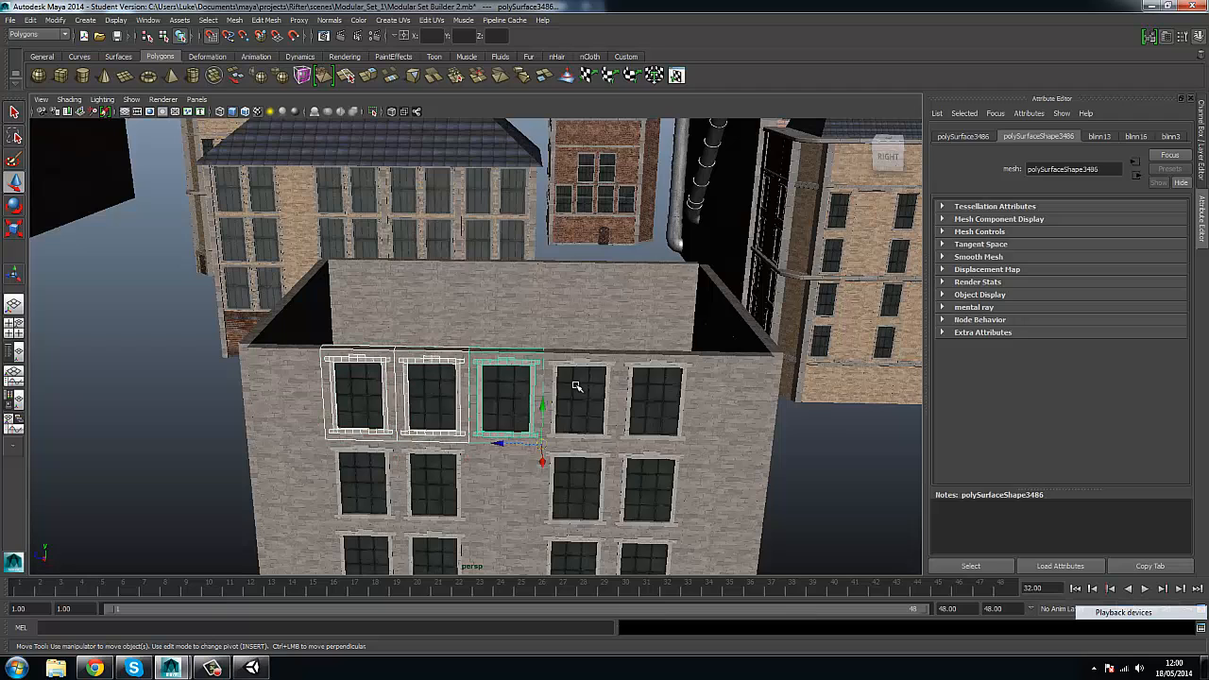
{"action": "left_click", "coordinate": [581, 397], "text": "shift"}
{"action": "left_click", "coordinate": [661, 397], "text": "shift"}
Duplicate the plain corner wall panel above the top windows and repeat it along the facade to form a windowless row.
{"action": "left_click", "coordinate": [708, 378]}
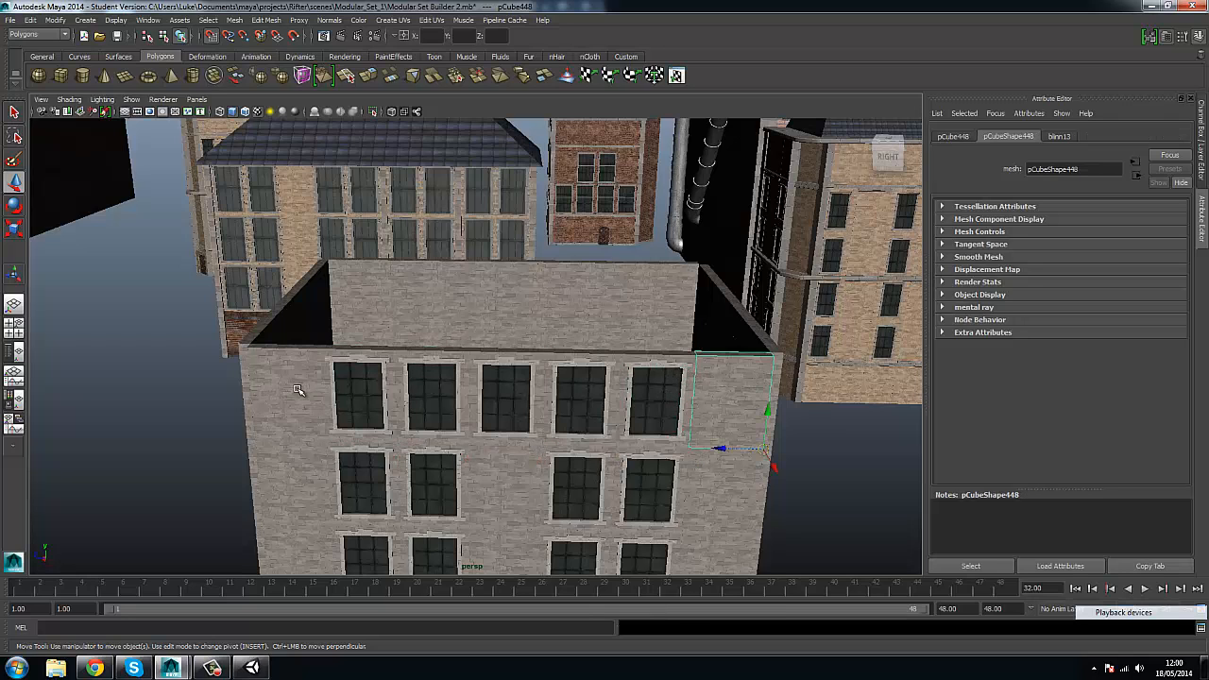
{"action": "left_click_drag", "start_coordinate": [770, 414], "coordinate": [746, 359]}
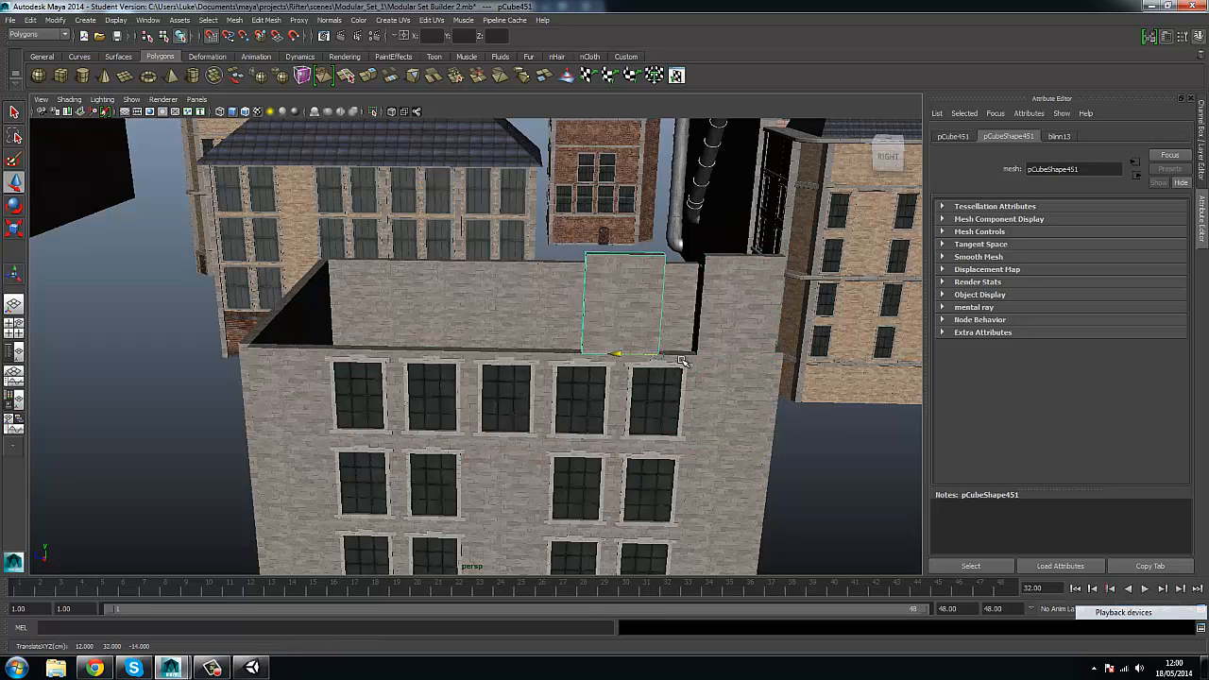
{"action": "key", "text": "ctrl+d"}
{"action": "left_click_drag", "start_coordinate": [622, 355], "coordinate": [544, 352]}
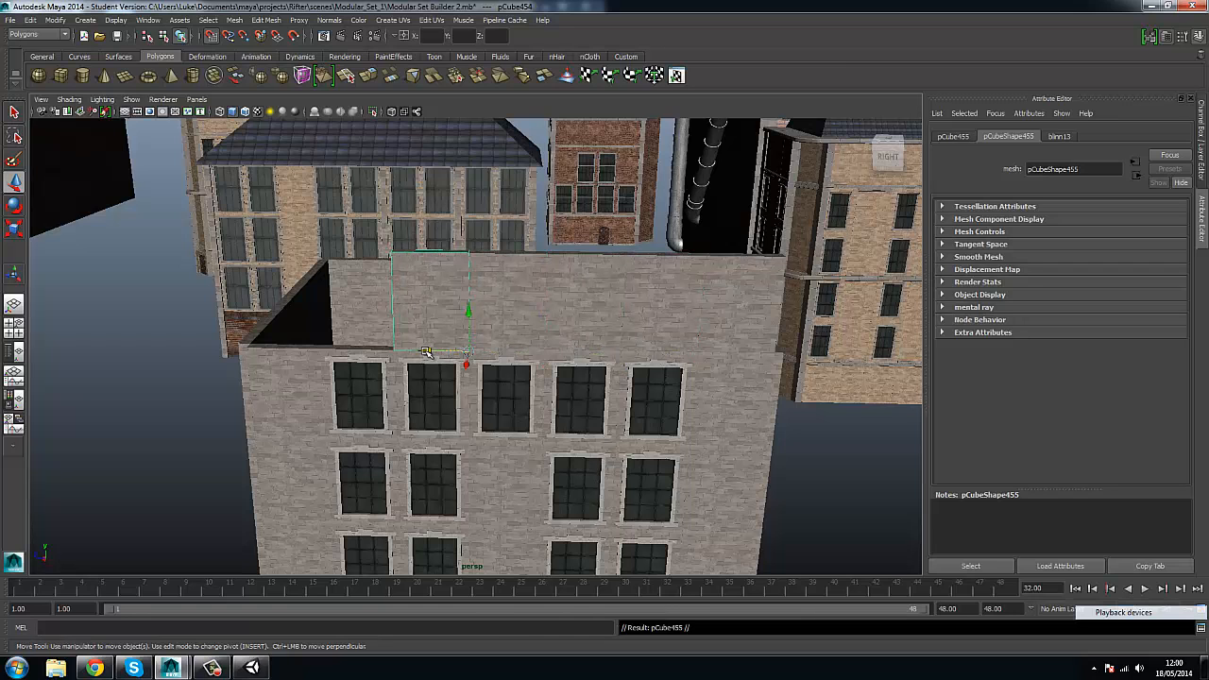
{"action": "left_click_drag", "start_coordinate": [426, 353], "coordinate": [507, 370]}
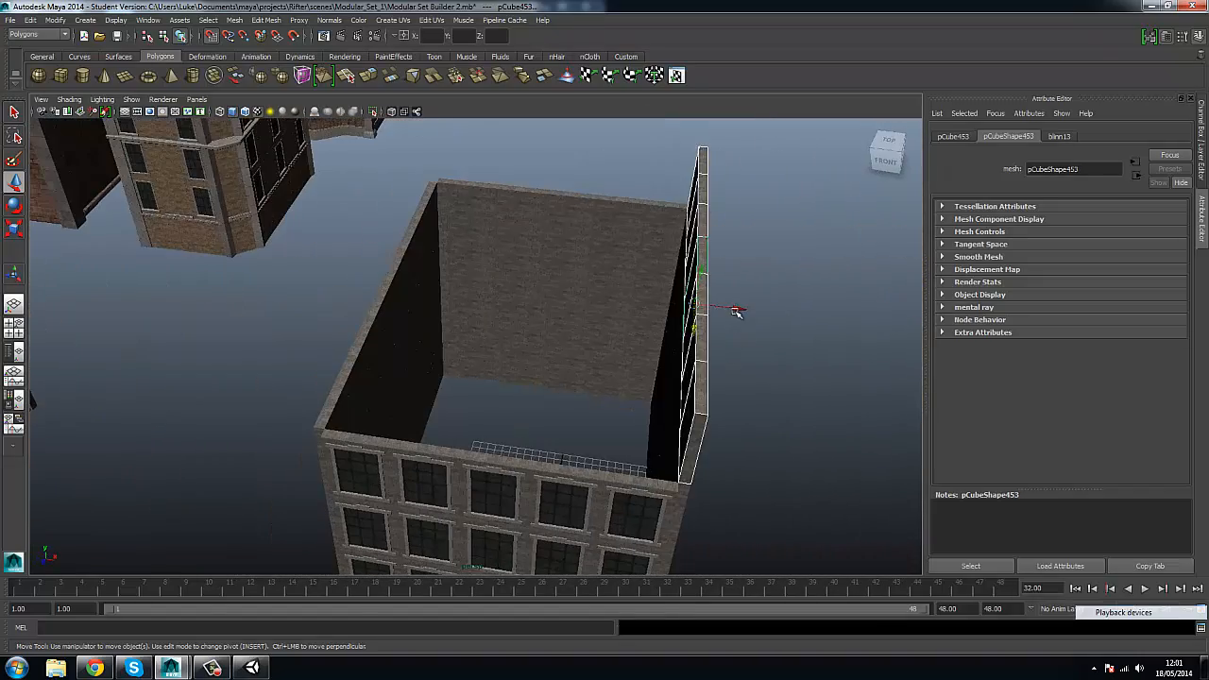
Duplicate the new seven-panel row of wall onto the opposite side of the building.
{"action": "key", "text": "ctrl+d"}
{"action": "left_click_drag", "start_coordinate": [734, 313], "coordinate": [391, 316]}
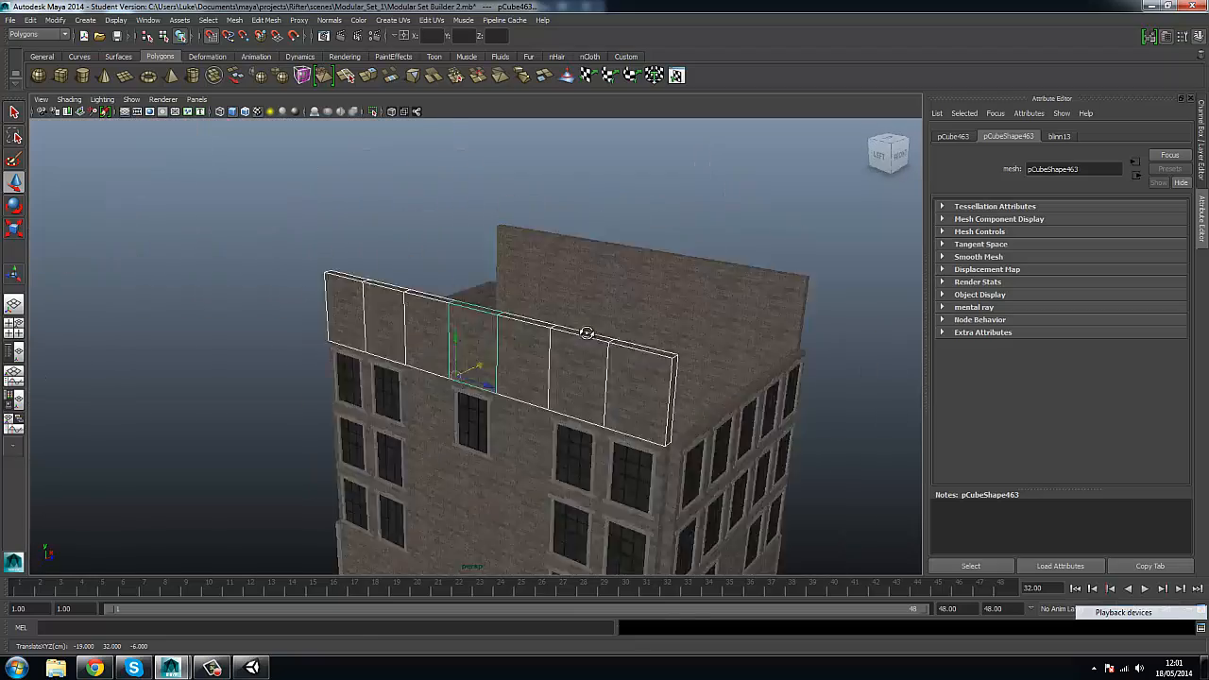
{"action": "left_click_drag", "start_coordinate": [586, 333], "coordinate": [480, 326], "text": "alt"}
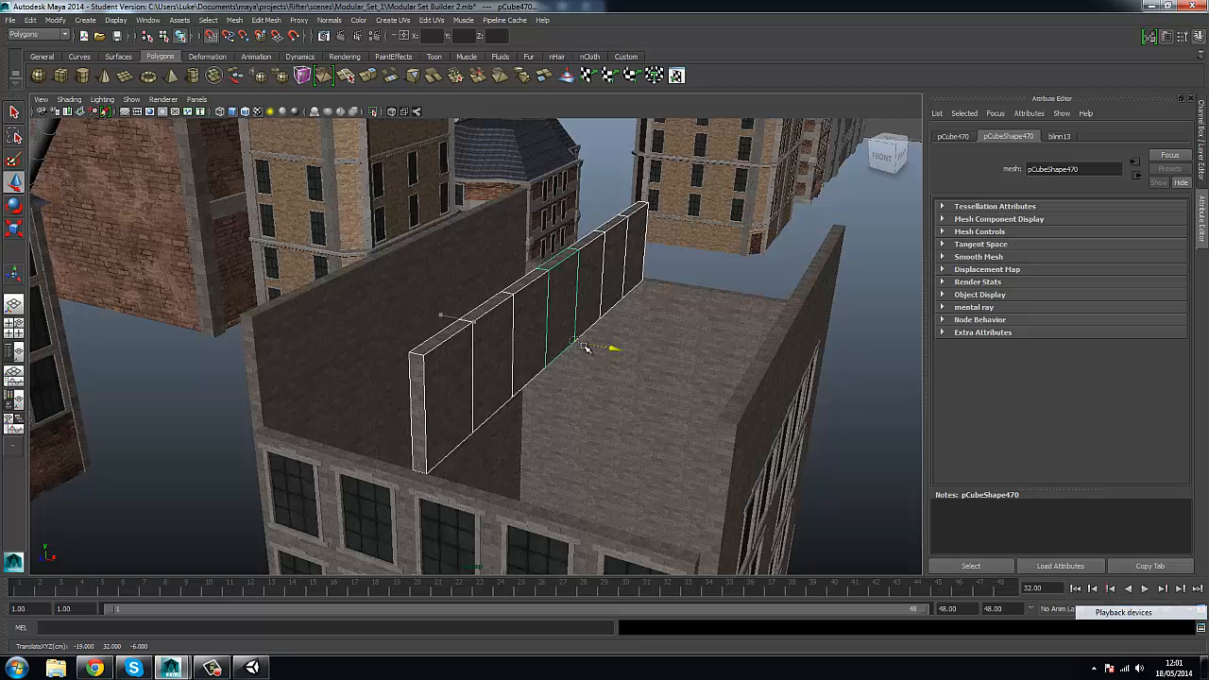
{"action": "key", "text": "e"}
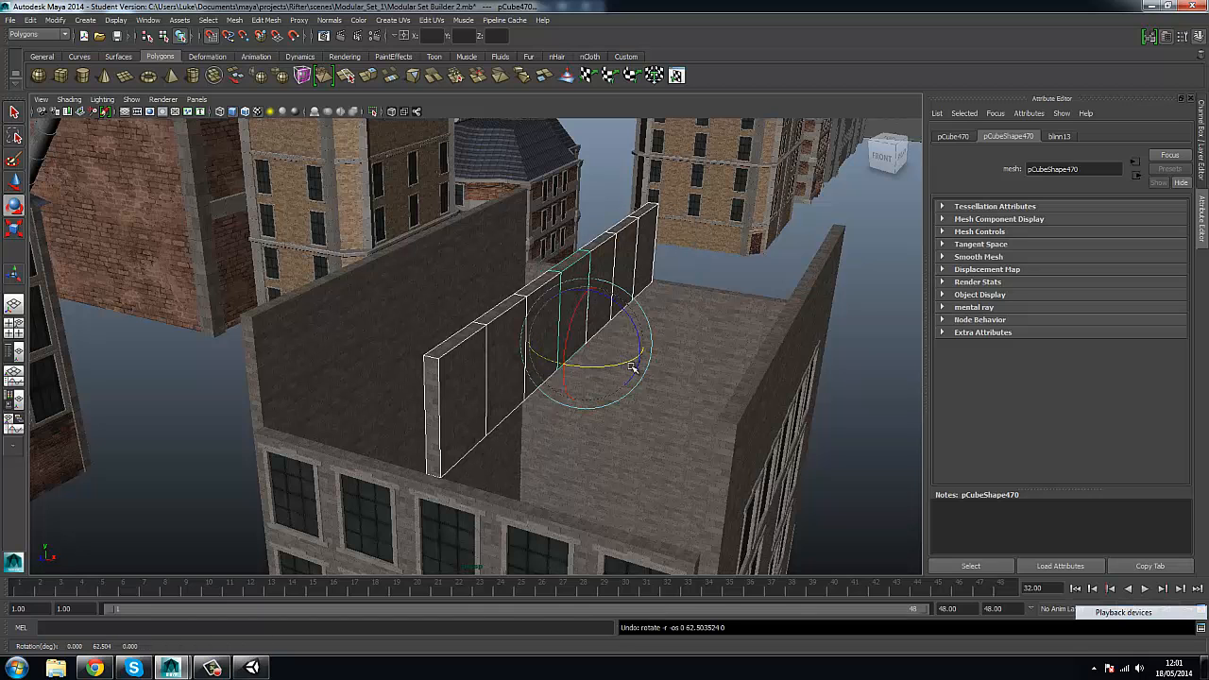
{"action": "key", "text": "ctrl+z"}
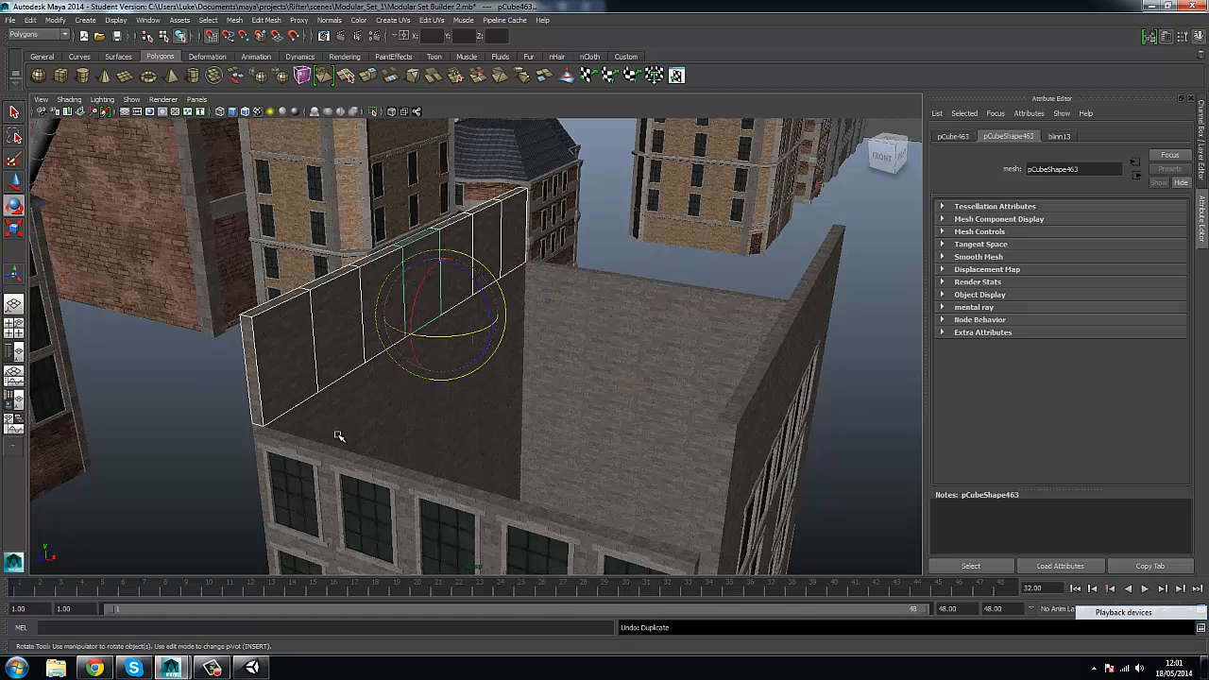
Duplicate a plain wall panel from the front side above its top windows and repeat it across the full width.
{"action": "left_click", "coordinate": [353, 468]}
{"action": "left_click", "coordinate": [502, 532]}
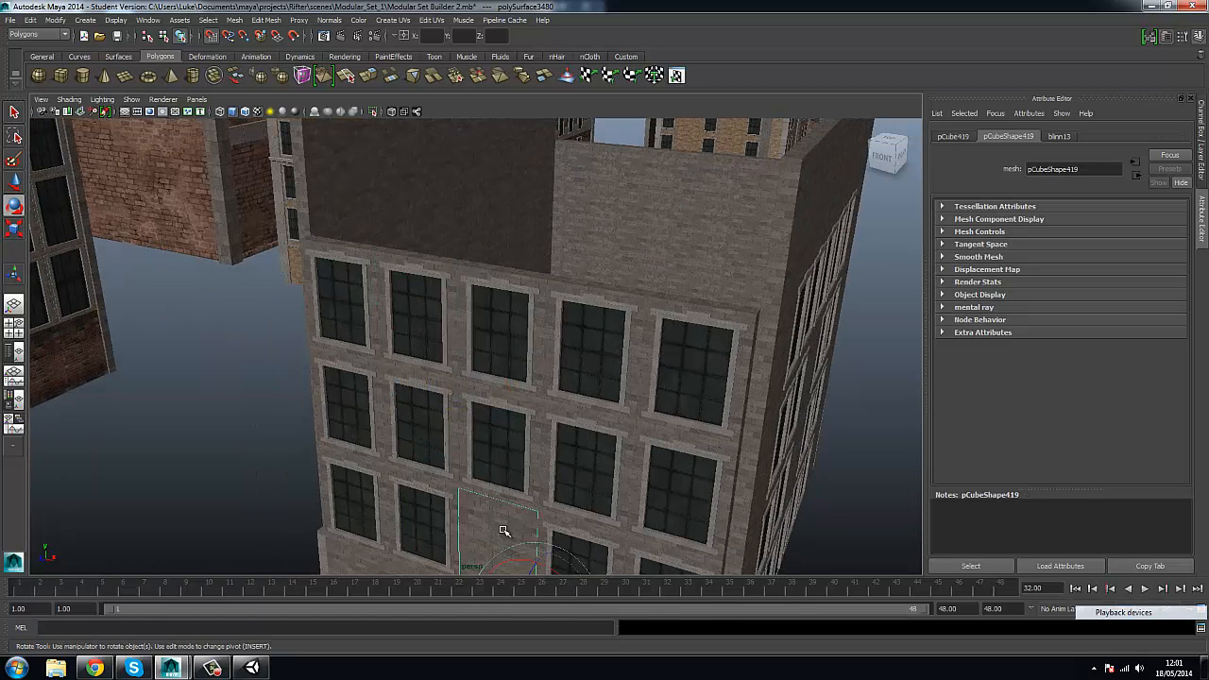
{"action": "key", "text": "ctrl+d"}
{"action": "key", "text": "w"}
{"action": "scroll", "coordinate": [515, 530], "scroll_direction": "down", "scroll_amount": 2}
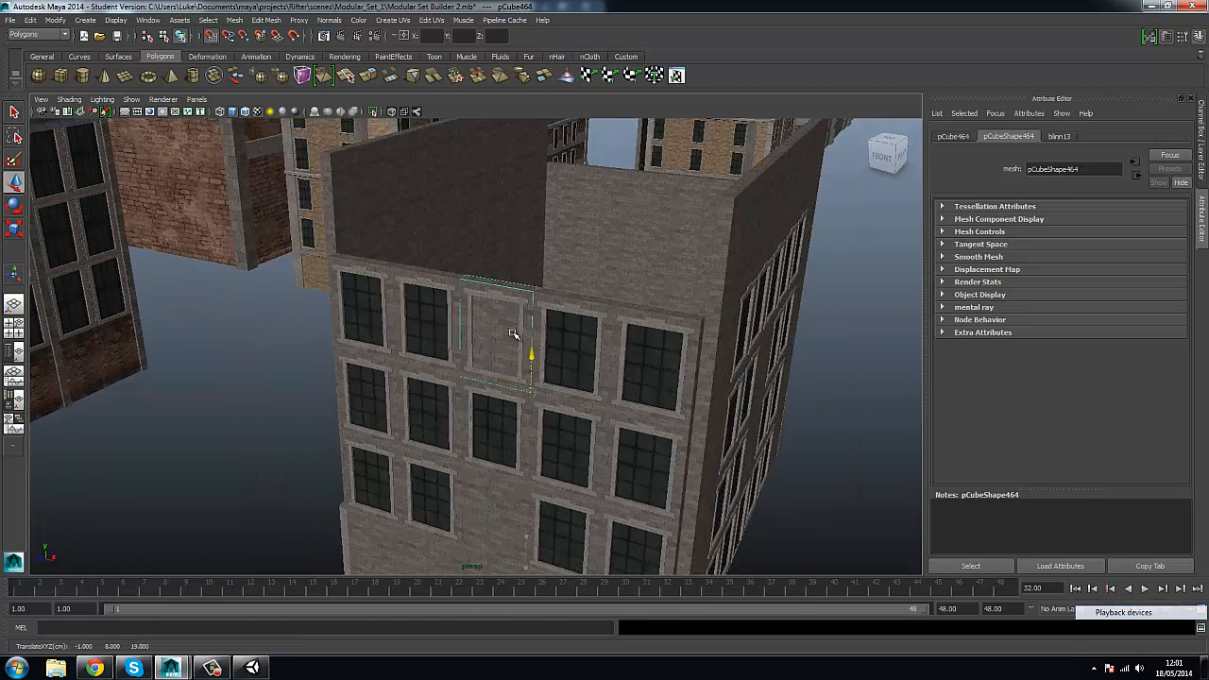
{"action": "key", "text": "ctrl+d"}
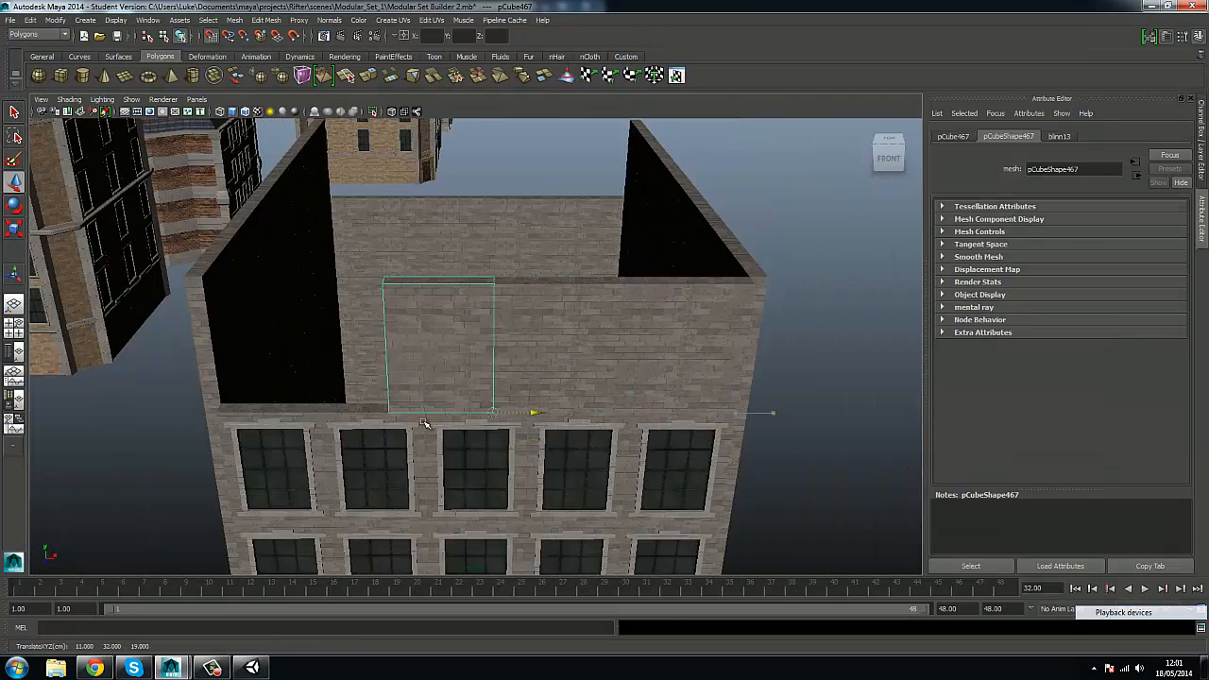
{"action": "middle_click_drag", "start_coordinate": [425, 423], "coordinate": [347, 423]}
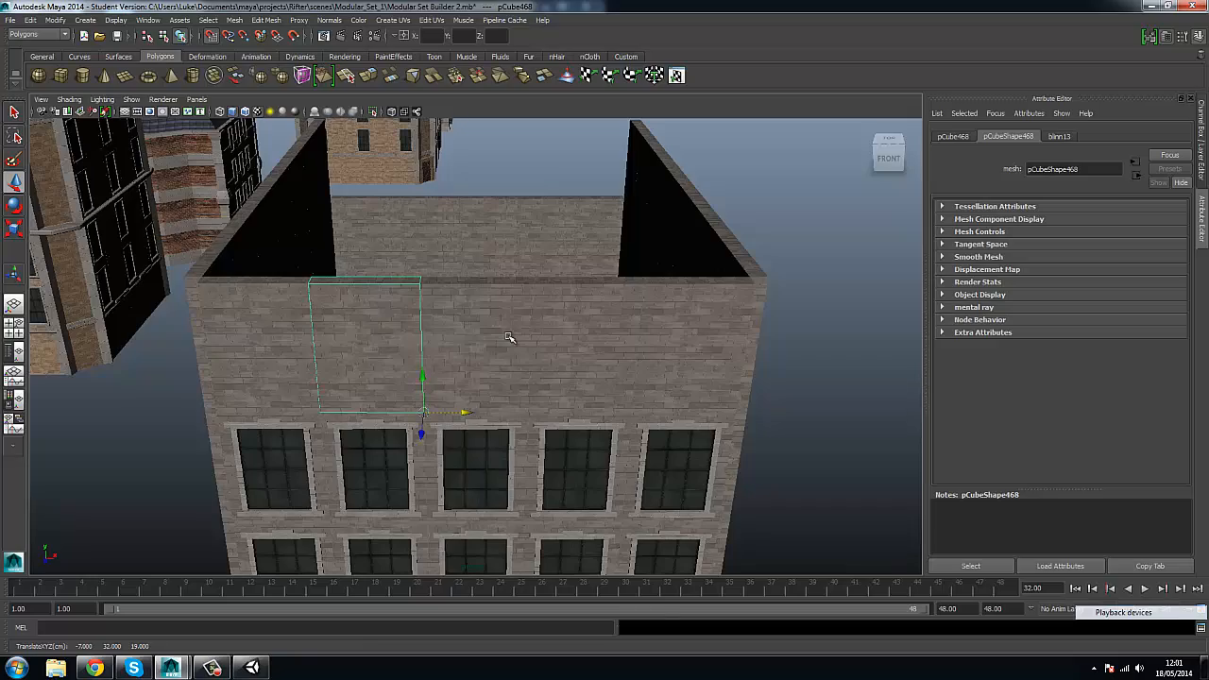
Duplicate the front side's new top row of panels onto the back side to close the upper walls.
{"action": "left_click_drag", "start_coordinate": [296, 325], "coordinate": [554, 350], "text": "alt"}
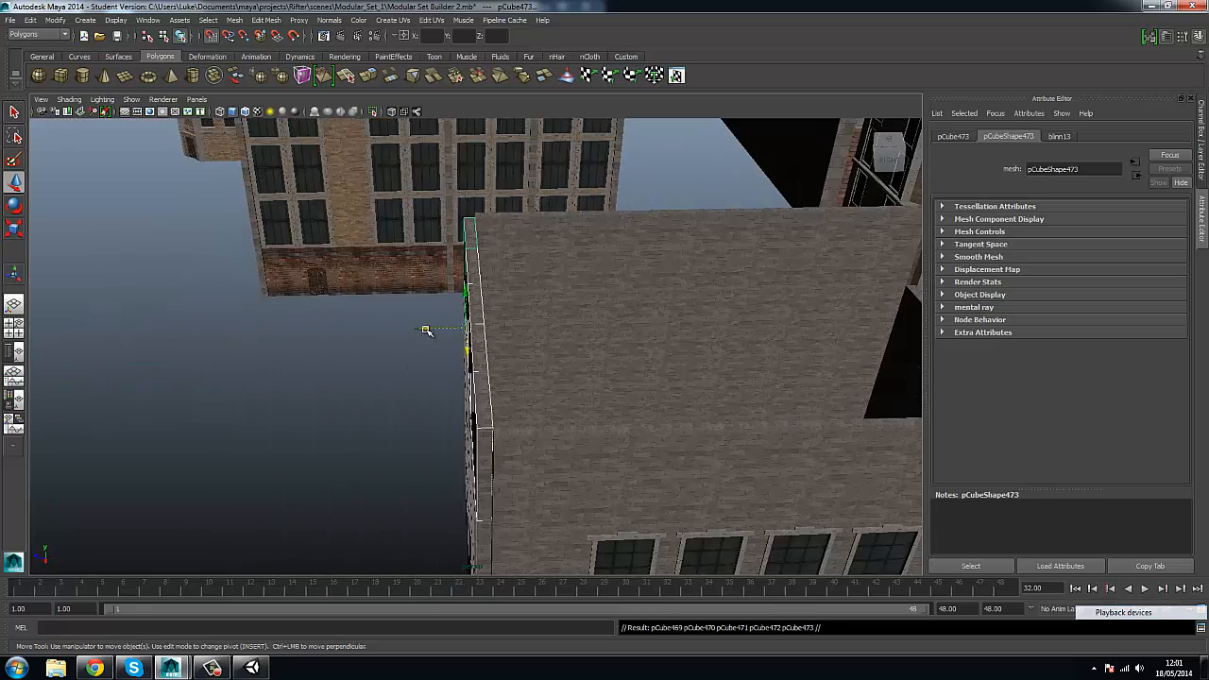
{"action": "left_click_drag", "start_coordinate": [424, 330], "coordinate": [335, 340], "text": "alt"}
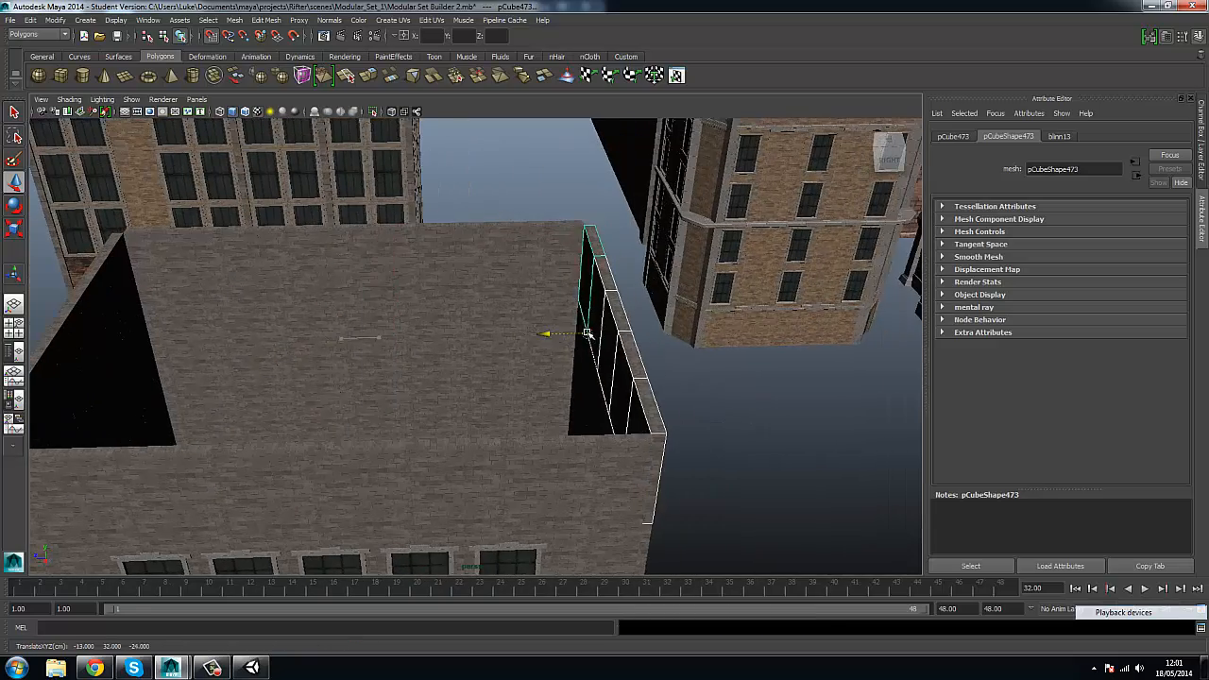
{"action": "left_click_drag", "start_coordinate": [588, 332], "coordinate": [680, 293], "text": "alt"}
{"action": "left_click", "coordinate": [464, 242]}
{"action": "left_click_drag", "start_coordinate": [444, 242], "coordinate": [529, 245], "text": "alt"}
{"action": "left_click", "coordinate": [333, 204]}
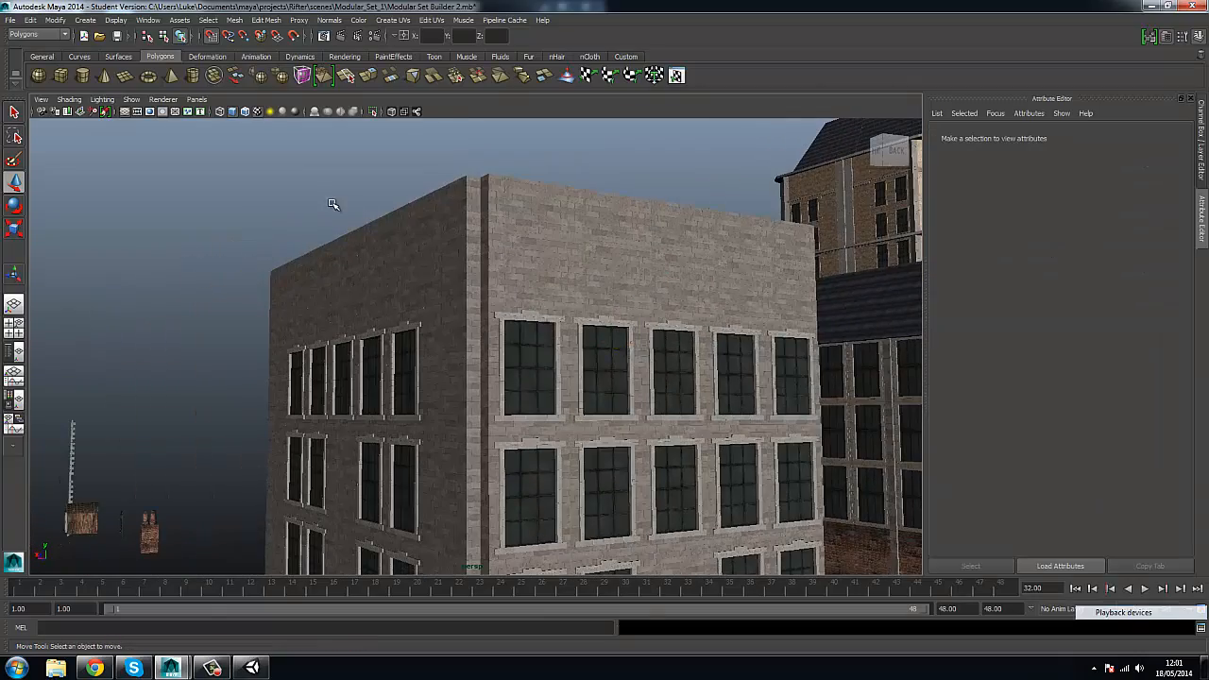
Save the Maya scene with the raised walls.
{"action": "key", "text": "ctrl+s"}
{"action": "left_click", "coordinate": [587, 344]}
{"action": "left_click_drag", "start_coordinate": [468, 288], "coordinate": [549, 304], "text": "alt"}
{"action": "key", "text": "ctrl+s"}
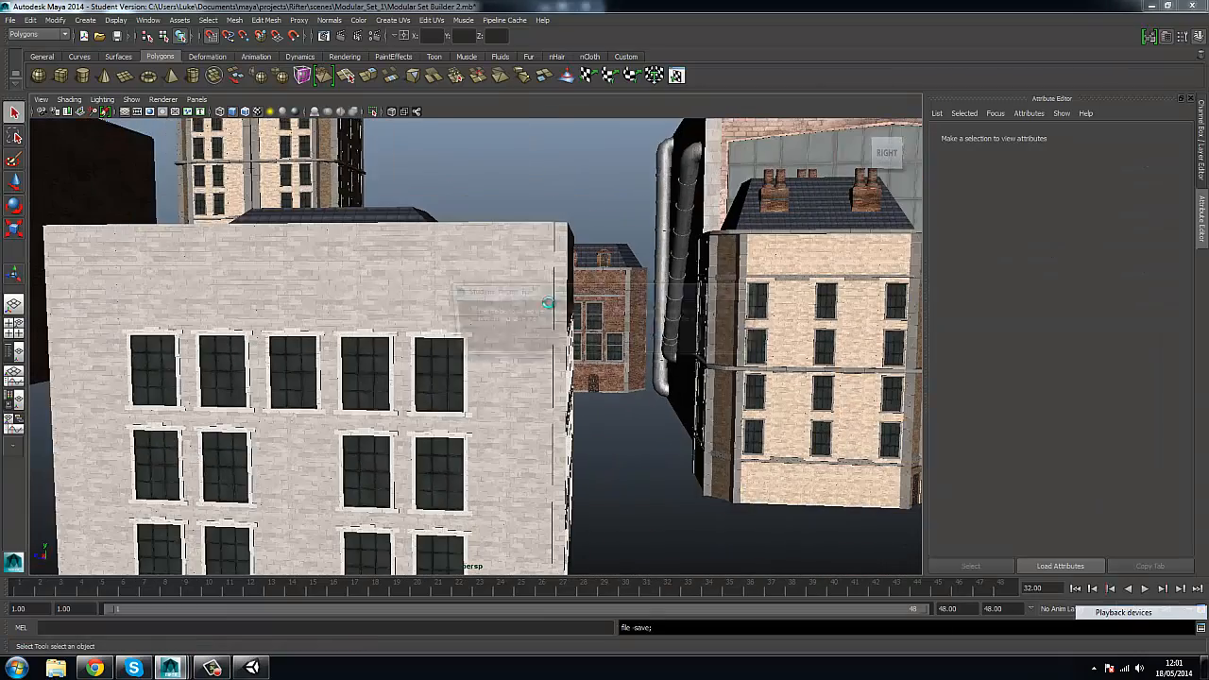
{"action": "left_click", "coordinate": [578, 341]}
Create a flat polygon cube matching the building's footprint and raise it onto the top of the walls.
{"action": "mouse_move", "coordinate": [581, 340]}
{"action": "left_mouse_down", "text": "alt"}
{"action": "mouse_move", "coordinate": [520, 321]}
{"action": "mouse_move", "coordinate": [592, 287]}
{"action": "mouse_move", "coordinate": [653, 292]}
{"action": "mouse_move", "coordinate": [612, 277]}
{"action": "mouse_move", "coordinate": [621, 292]}
{"action": "mouse_move", "coordinate": [580, 320]}
{"action": "left_mouse_up", "text": "alt"}
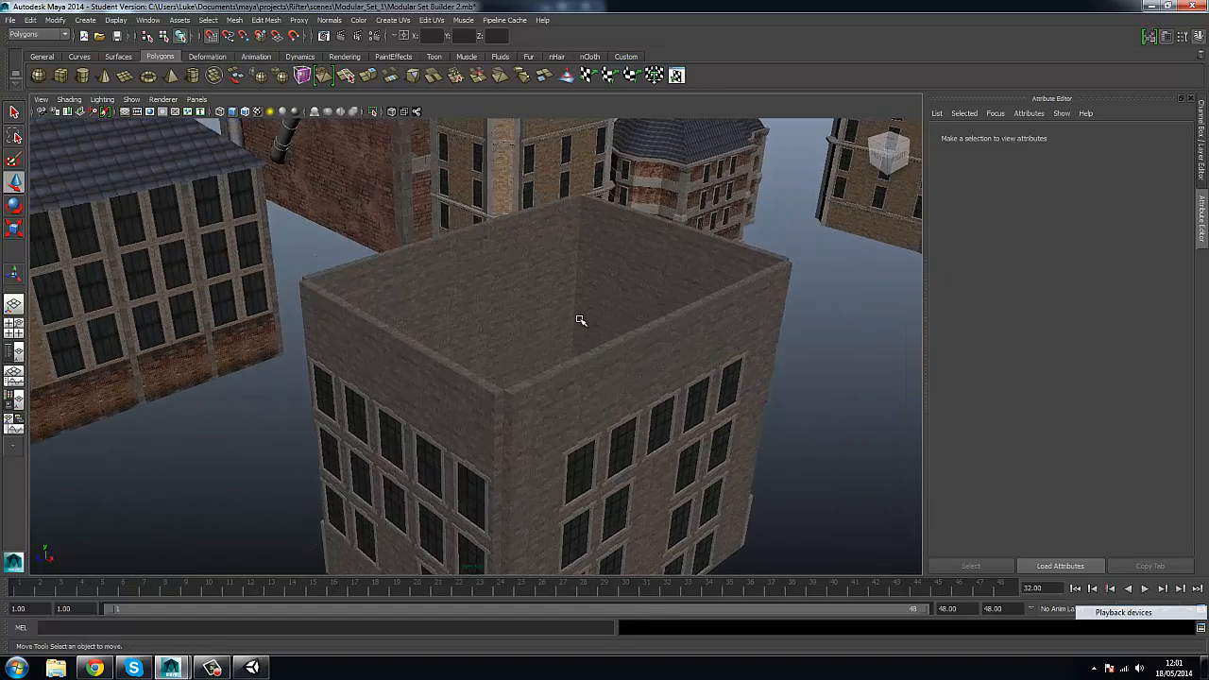
{"action": "left_click", "coordinate": [54, 75]}
{"action": "left_click_drag", "start_coordinate": [529, 231], "coordinate": [452, 291], "text": "alt"}
{"action": "right_click_drag", "start_coordinate": [346, 361], "coordinate": [386, 368], "text": "alt"}
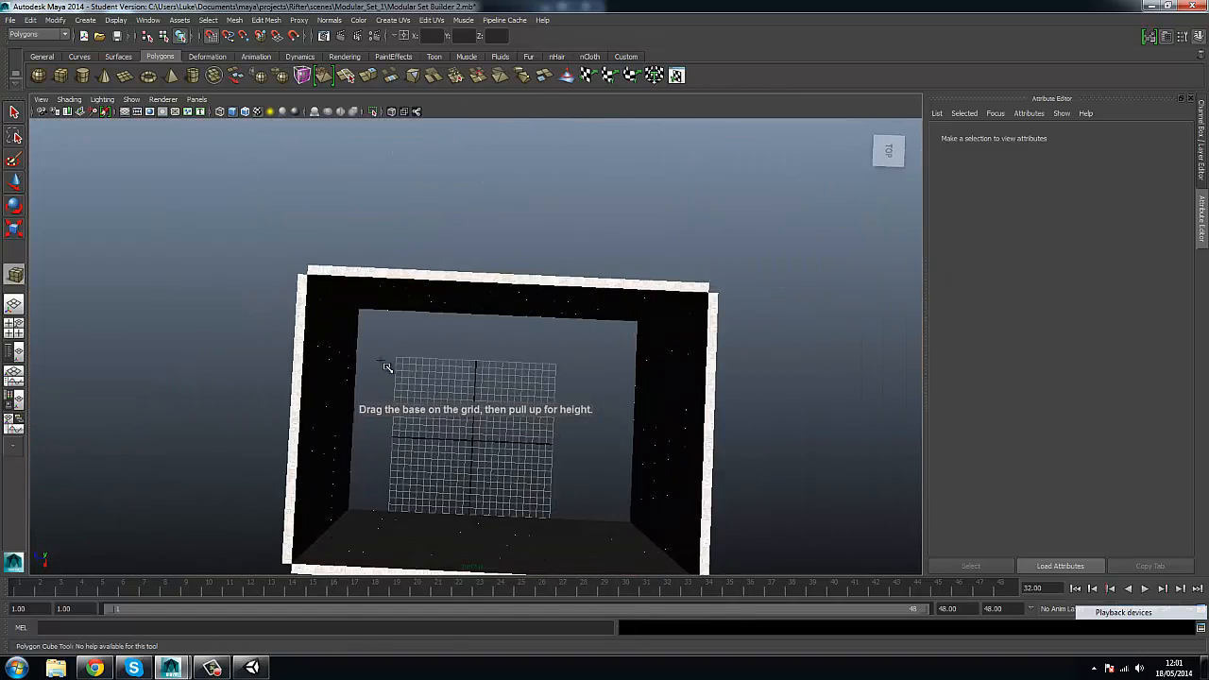
{"action": "left_click_drag", "start_coordinate": [637, 533], "coordinate": [637, 533]}
{"action": "left_click_drag", "start_coordinate": [491, 510], "coordinate": [523, 127], "text": "alt"}
{"action": "scroll", "coordinate": [494, 353], "scroll_direction": "up", "scroll_amount": 5}
{"action": "scroll", "coordinate": [501, 397], "scroll_direction": "down", "scroll_amount": 6}
{"action": "middle_click_drag", "start_coordinate": [524, 128], "coordinate": [515, 324], "text": "alt"}
{"action": "left_click_drag", "start_coordinate": [522, 330], "coordinate": [519, 250]}
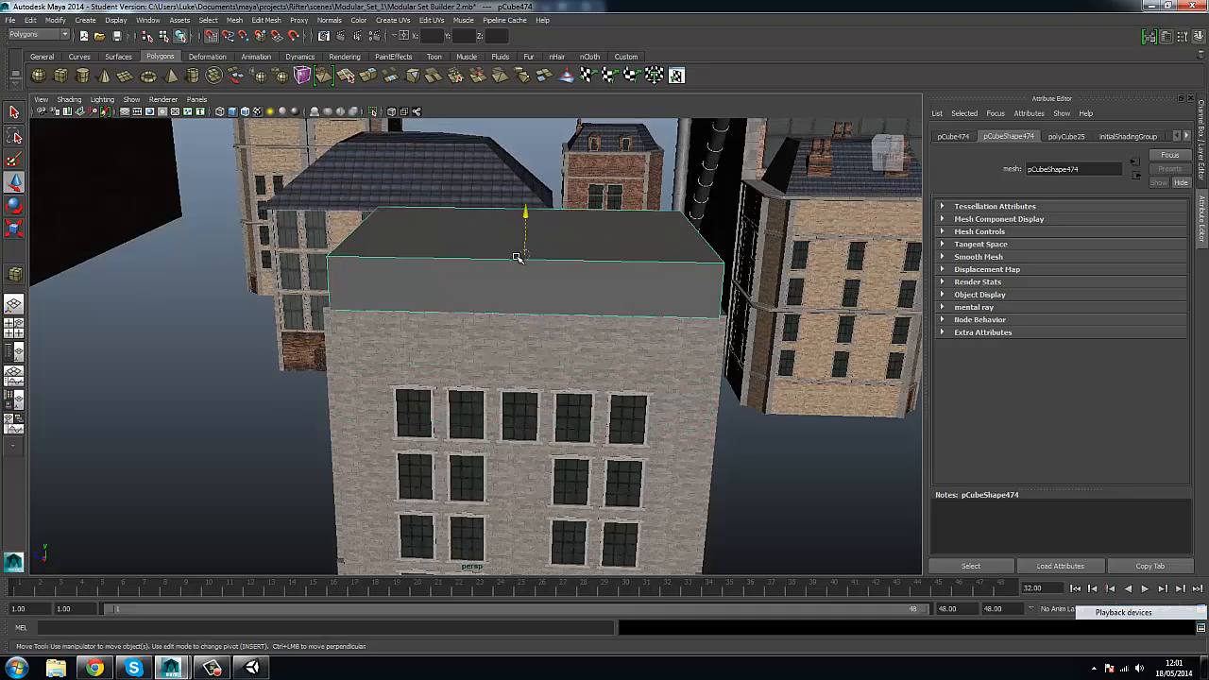
Scale the cube's top face inward and adjust its height to shape a sloped, flat-topped roof.
{"action": "right_click_drag", "start_coordinate": [518, 254], "coordinate": [521, 259], "text": "alt"}
{"action": "left_click_drag", "start_coordinate": [521, 259], "coordinate": [558, 247], "text": "alt"}
{"action": "middle_click_drag", "start_coordinate": [539, 247], "coordinate": [507, 311], "text": "alt"}
{"action": "left_click_drag", "start_coordinate": [507, 311], "coordinate": [397, 300], "text": "alt"}
{"action": "right_click_drag", "start_coordinate": [396, 299], "coordinate": [399, 330]}
{"action": "left_click", "coordinate": [482, 284]}
{"action": "key", "text": "r"}
{"action": "left_click_drag", "start_coordinate": [500, 266], "coordinate": [377, 302]}
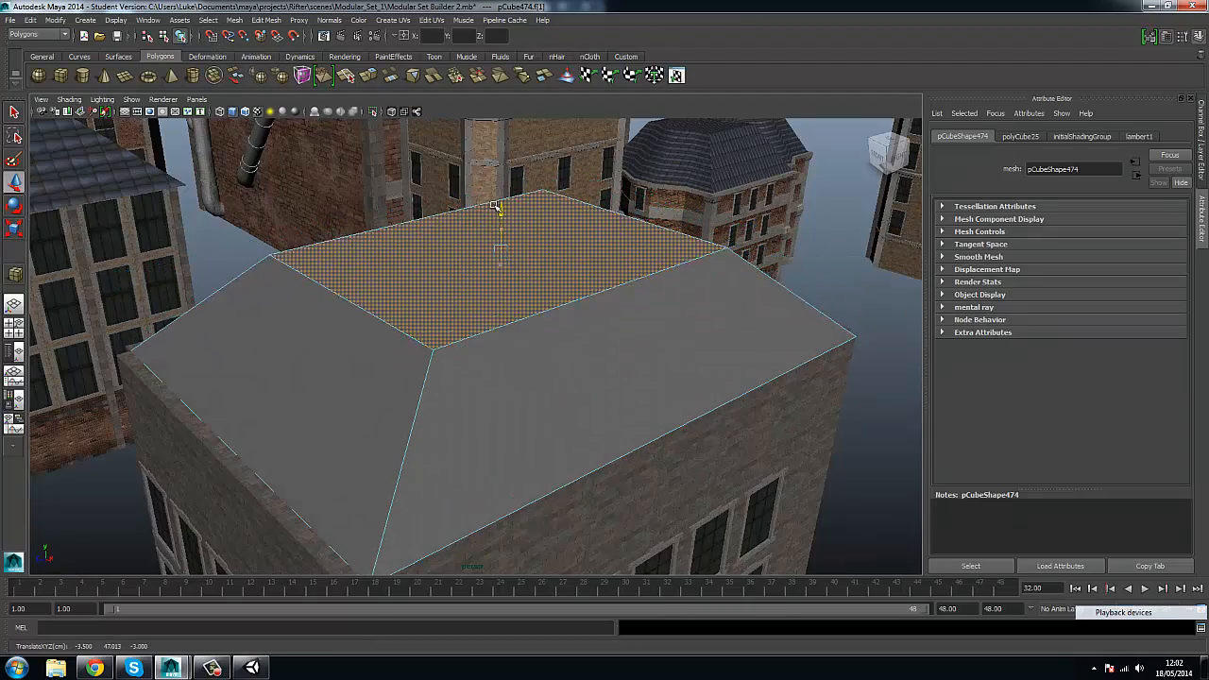
{"action": "left_click_drag", "start_coordinate": [495, 206], "coordinate": [495, 196]}
Return to object mode, then scale and reposition the whole roof so its edges overhang the walls.
{"action": "scroll", "coordinate": [507, 248], "scroll_direction": "down", "scroll_amount": 3}
{"action": "left_click_drag", "start_coordinate": [595, 312], "coordinate": [520, 319], "text": "alt"}
{"action": "scroll", "coordinate": [521, 318], "scroll_direction": "up", "scroll_amount": 3}
{"action": "right_click_drag", "start_coordinate": [521, 319], "coordinate": [554, 305]}
{"action": "left_click", "coordinate": [553, 305]}
{"action": "left_click_drag", "start_coordinate": [553, 305], "coordinate": [561, 273], "text": "alt"}
{"action": "key", "text": "w"}
{"action": "key", "text": "r"}
{"action": "key", "text": "w"}
{"action": "key", "text": "r"}
{"action": "key", "text": "w"}
{"action": "scroll", "coordinate": [558, 273], "scroll_direction": "up", "scroll_amount": 3}
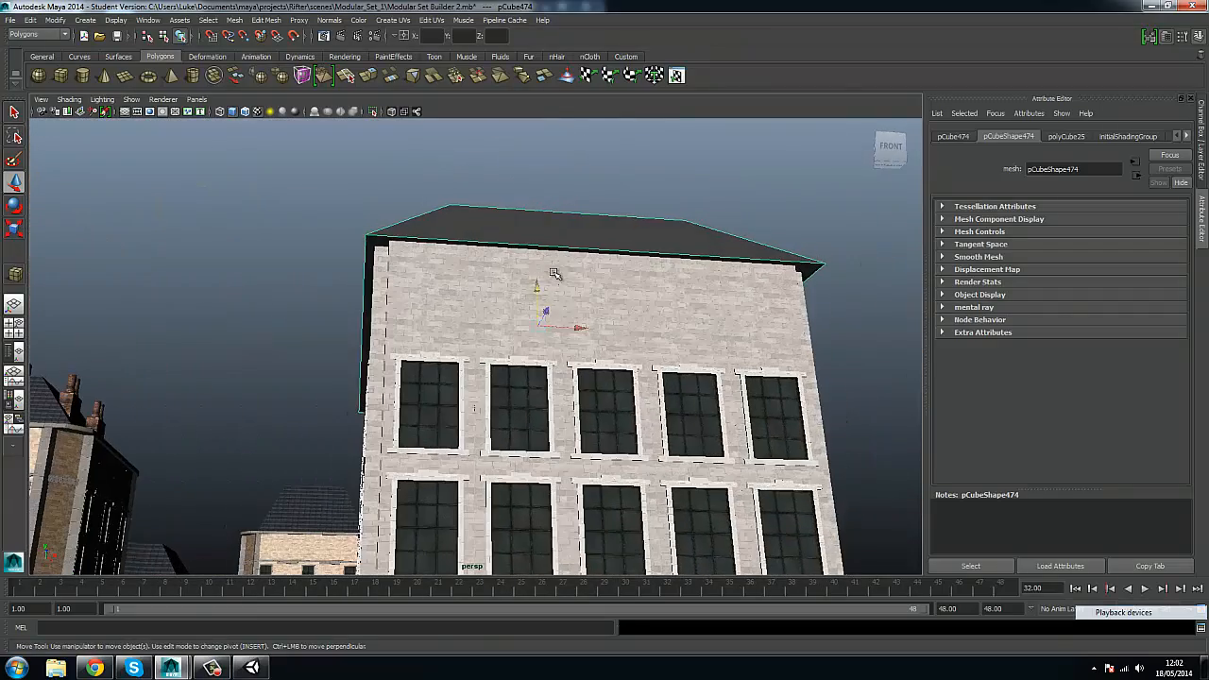
{"action": "left_click_drag", "start_coordinate": [579, 325], "coordinate": [475, 353], "text": "alt"}
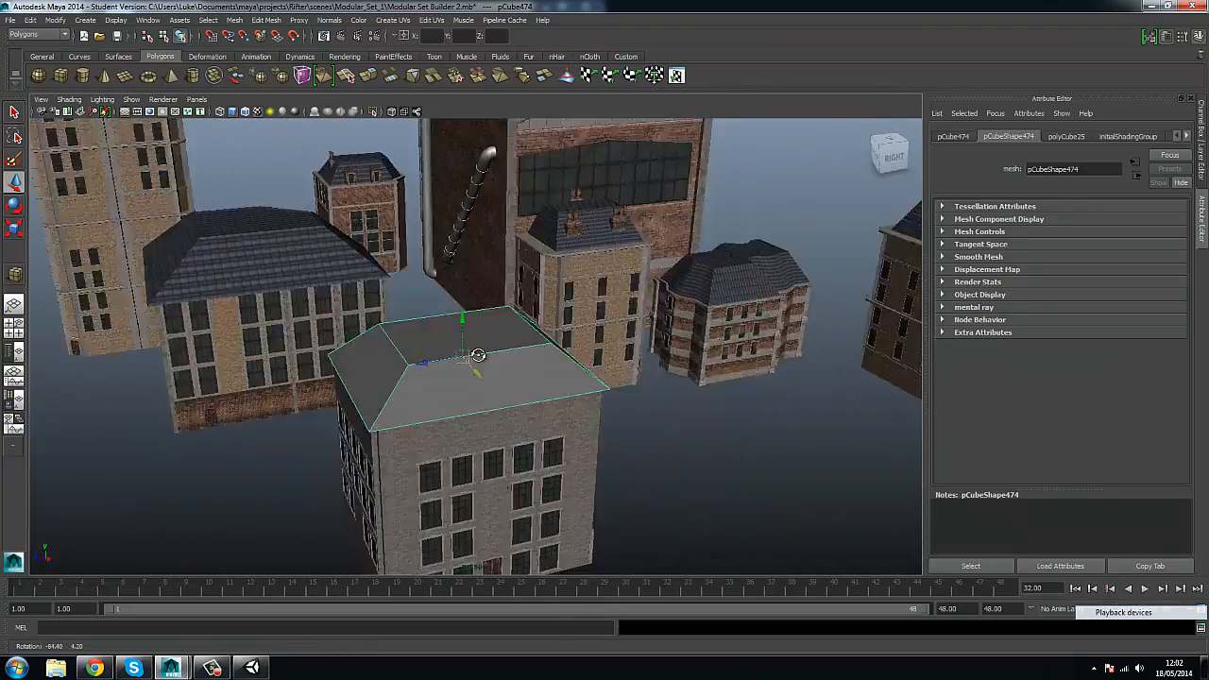
Try several existing blinn materials on the roof and assign the brown roof-tile one.
{"action": "scroll", "coordinate": [494, 354], "scroll_direction": "up", "scroll_amount": 5}
{"action": "right_click", "coordinate": [592, 354]}
{"action": "left_click_drag", "start_coordinate": [592, 353], "coordinate": [589, 312], "text": "alt"}
{"action": "scroll", "coordinate": [588, 312], "scroll_direction": "up", "scroll_amount": 3}
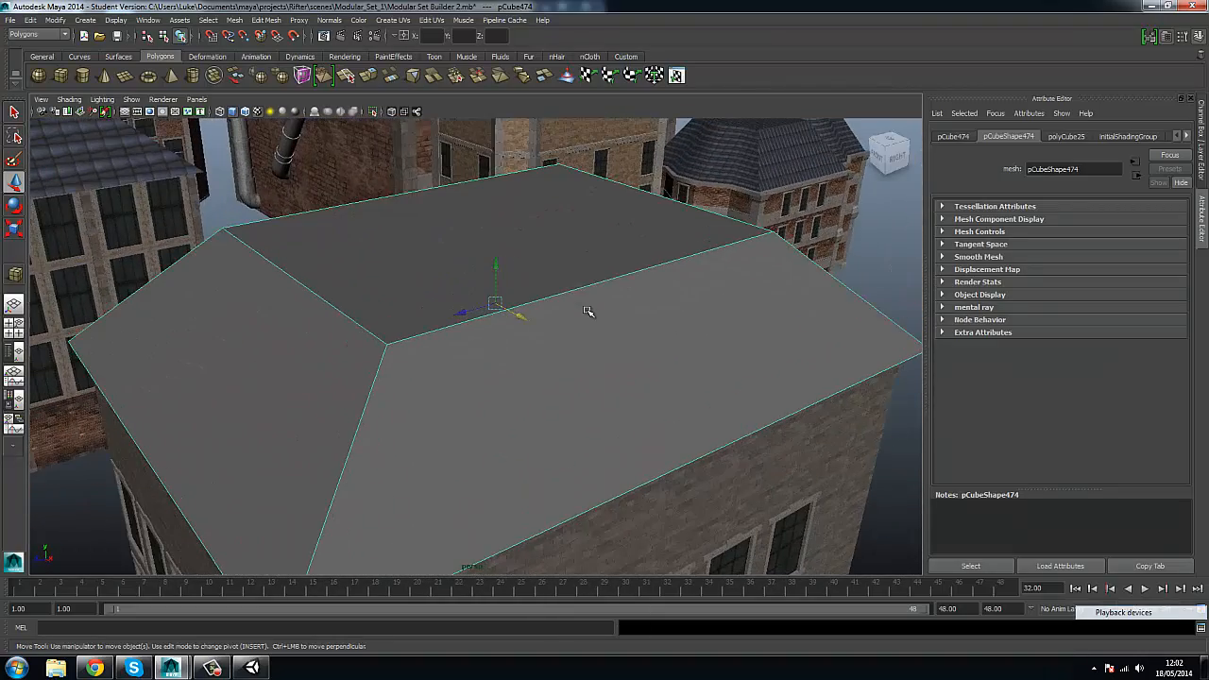
{"action": "right_click_drag", "start_coordinate": [587, 315], "coordinate": [667, 572]}
{"action": "right_click_drag", "start_coordinate": [572, 362], "coordinate": [702, 509]}
{"action": "right_click_drag", "start_coordinate": [588, 393], "coordinate": [697, 550]}
{"action": "right_click_drag", "start_coordinate": [684, 507], "coordinate": [684, 507]}
{"action": "right_click_drag", "start_coordinate": [556, 393], "coordinate": [601, 644]}
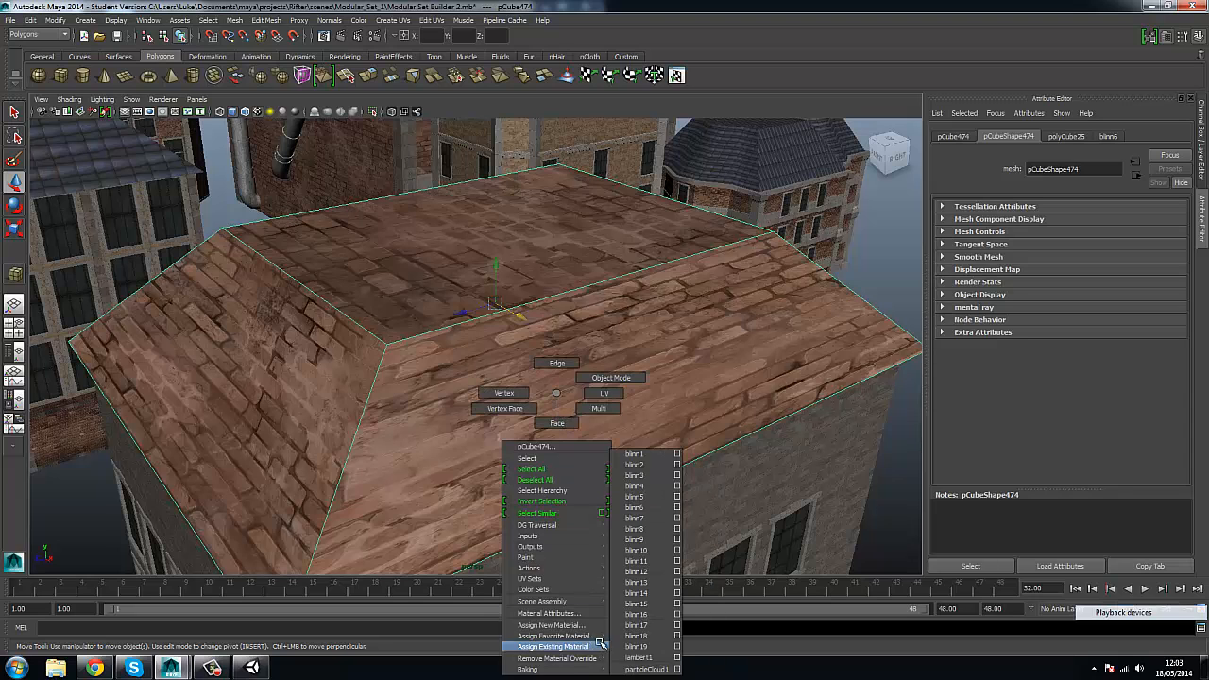
{"action": "right_click_drag", "start_coordinate": [645, 501], "coordinate": [646, 502]}
Apply automatic UV mapping to the roof and normalize its UVs.
{"action": "right_click_drag", "start_coordinate": [585, 390], "coordinate": [625, 364]}
{"action": "left_click", "coordinate": [391, 20]}
{"action": "left_click", "coordinate": [421, 73]}
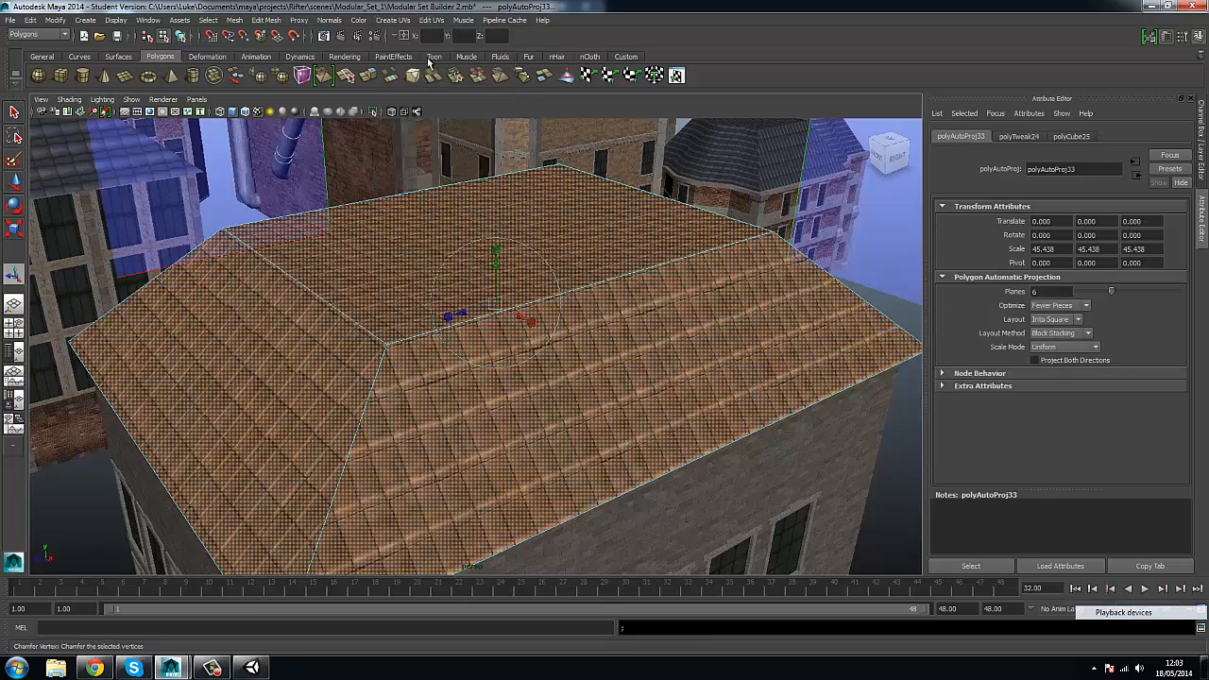
{"action": "left_click", "coordinate": [434, 20]}
{"action": "left_click", "coordinate": [444, 39]}
{"action": "scroll", "coordinate": [641, 307], "scroll_direction": "down", "scroll_amount": 5}
{"action": "left_click", "coordinate": [710, 284]}
{"action": "scroll", "coordinate": [716, 288], "scroll_direction": "up", "scroll_amount": 6}
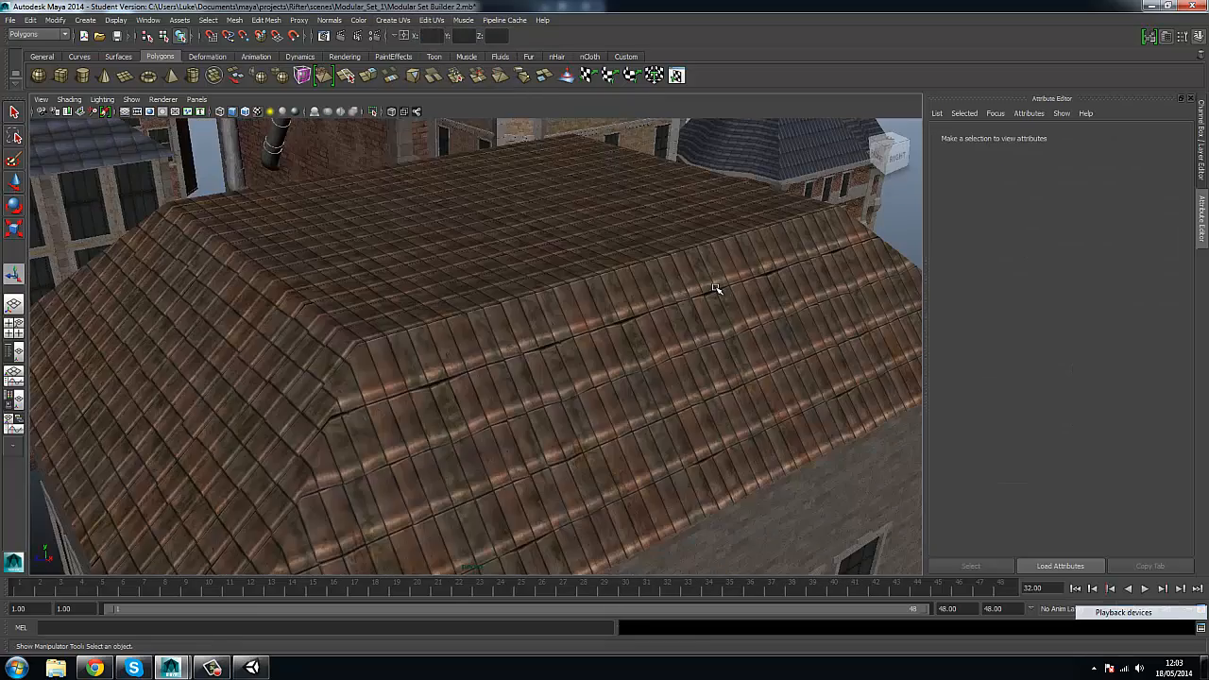
{"action": "scroll", "coordinate": [670, 316], "scroll_direction": "up", "scroll_amount": 2}
Examine the tiled roof from several sides and distances against the neighbouring buildings.
{"action": "left_click_drag", "start_coordinate": [653, 305], "coordinate": [513, 233], "text": "alt"}
{"action": "scroll", "coordinate": [492, 277], "scroll_direction": "down", "scroll_amount": 5}
{"action": "scroll", "coordinate": [545, 238], "scroll_direction": "up", "scroll_amount": 4}
{"action": "left_click", "coordinate": [545, 238]}
{"action": "scroll", "coordinate": [540, 248], "scroll_direction": "down", "scroll_amount": 3}
{"action": "scroll", "coordinate": [513, 232], "scroll_direction": "up", "scroll_amount": 4}
{"action": "scroll", "coordinate": [554, 272], "scroll_direction": "down", "scroll_amount": 4}
{"action": "left_click_drag", "start_coordinate": [553, 272], "coordinate": [492, 270], "text": "alt"}
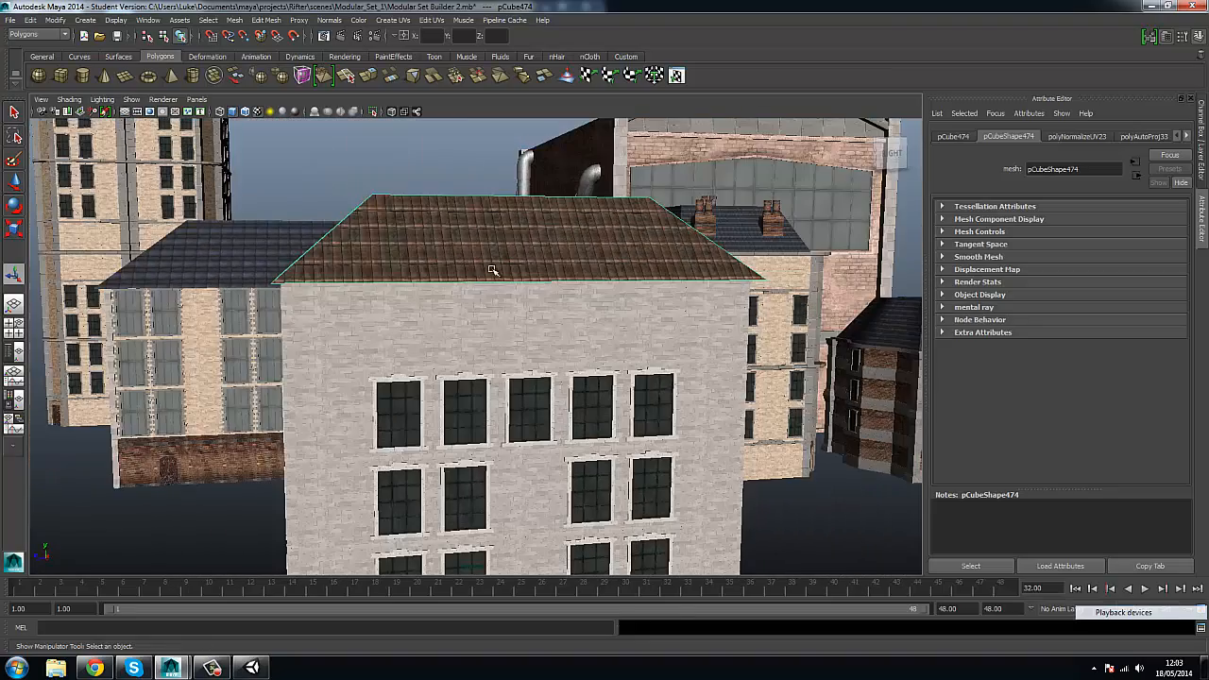
{"action": "left_click_drag", "start_coordinate": [383, 248], "coordinate": [444, 270], "text": "alt"}
{"action": "left_click", "coordinate": [337, 187]}
{"action": "left_click_drag", "start_coordinate": [446, 197], "coordinate": [519, 229], "text": "alt"}
{"action": "scroll", "coordinate": [519, 230], "scroll_direction": "down", "scroll_amount": 4}
{"action": "scroll", "coordinate": [517, 229], "scroll_direction": "up", "scroll_amount": 6}
{"action": "middle_click_drag", "start_coordinate": [518, 230], "coordinate": [464, 356], "text": "alt"}
{"action": "scroll", "coordinate": [464, 357], "scroll_direction": "down", "scroll_amount": 5}
Try several existing materials on the sloped roof, including dark panels, brick, grey slabs and rusted metal.
{"action": "left_click", "coordinate": [478, 259]}
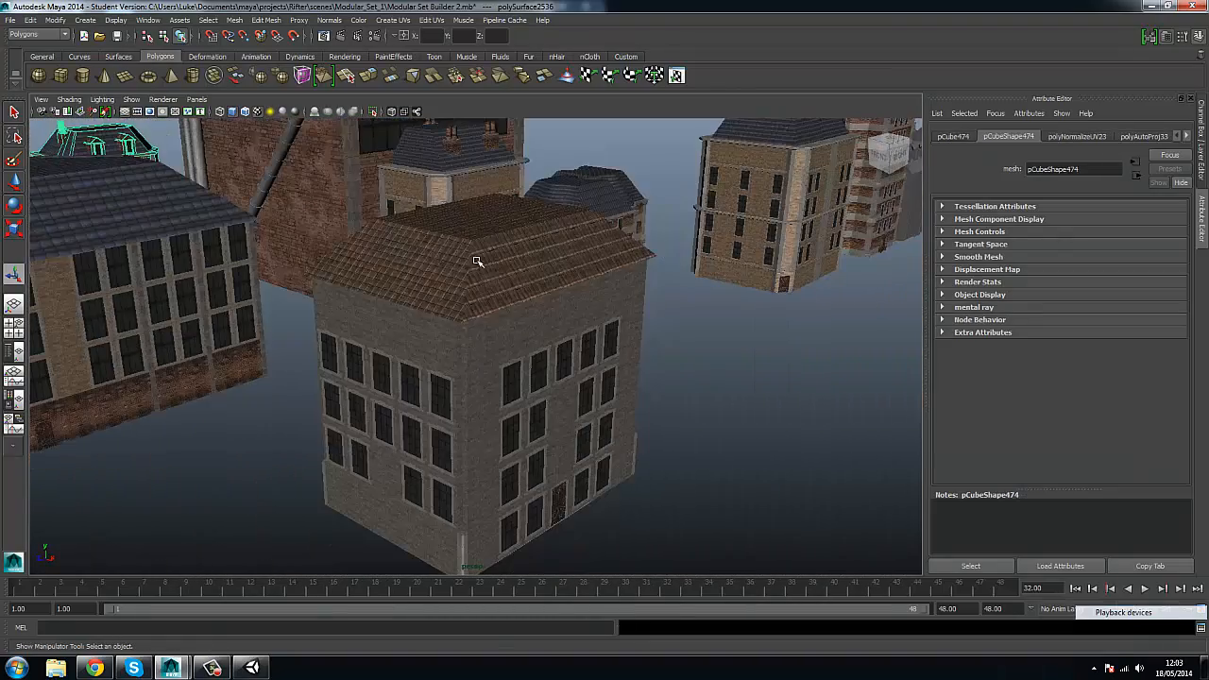
{"action": "middle_click_drag", "start_coordinate": [478, 259], "coordinate": [496, 345], "text": "alt"}
{"action": "scroll", "coordinate": [496, 345], "scroll_direction": "up", "scroll_amount": 4}
{"action": "right_click_drag", "start_coordinate": [584, 298], "coordinate": [614, 556]}
{"action": "right_click_drag", "start_coordinate": [671, 473], "coordinate": [672, 475]}
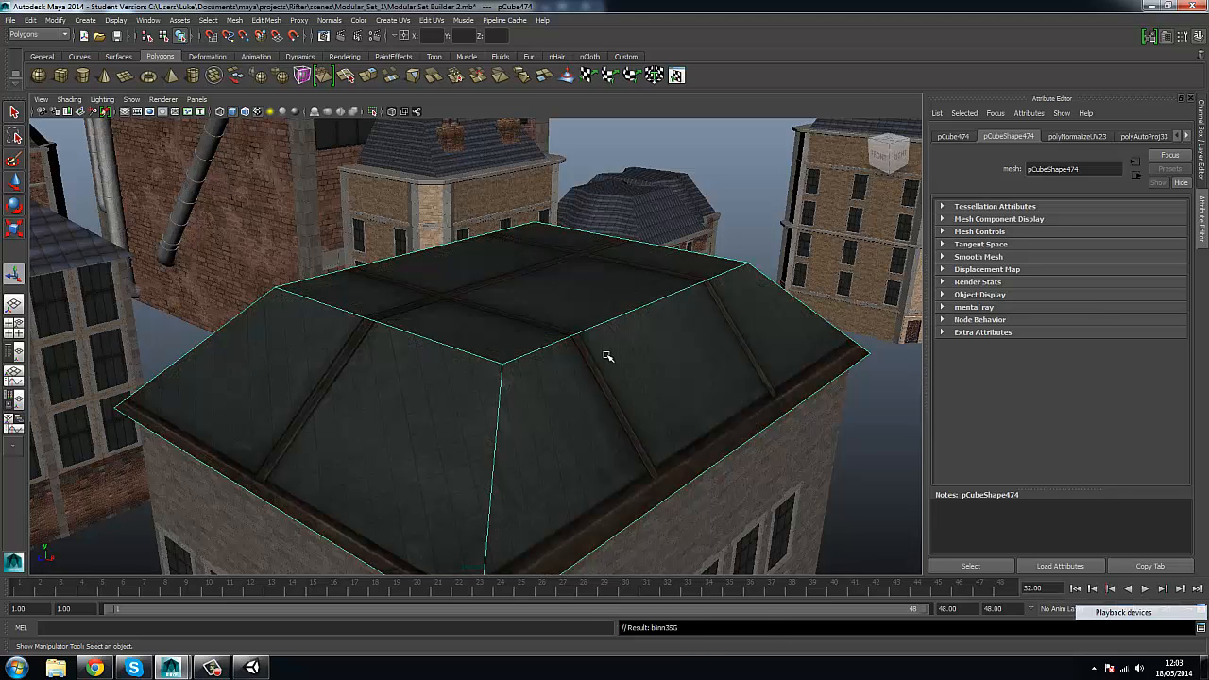
{"action": "right_click_drag", "start_coordinate": [608, 355], "coordinate": [693, 469]}
{"action": "right_click_drag", "start_coordinate": [609, 386], "coordinate": [610, 386]}
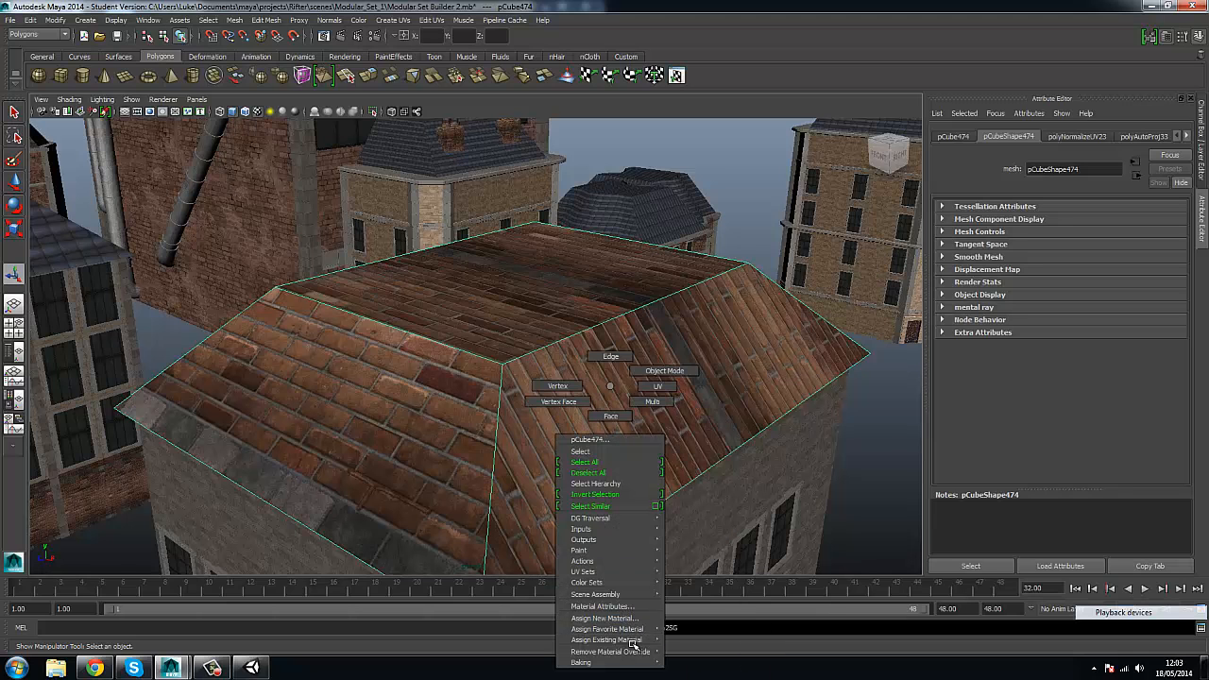
{"action": "right_click_drag", "start_coordinate": [633, 644], "coordinate": [689, 455]}
{"action": "right_click_drag", "start_coordinate": [565, 393], "coordinate": [606, 648]}
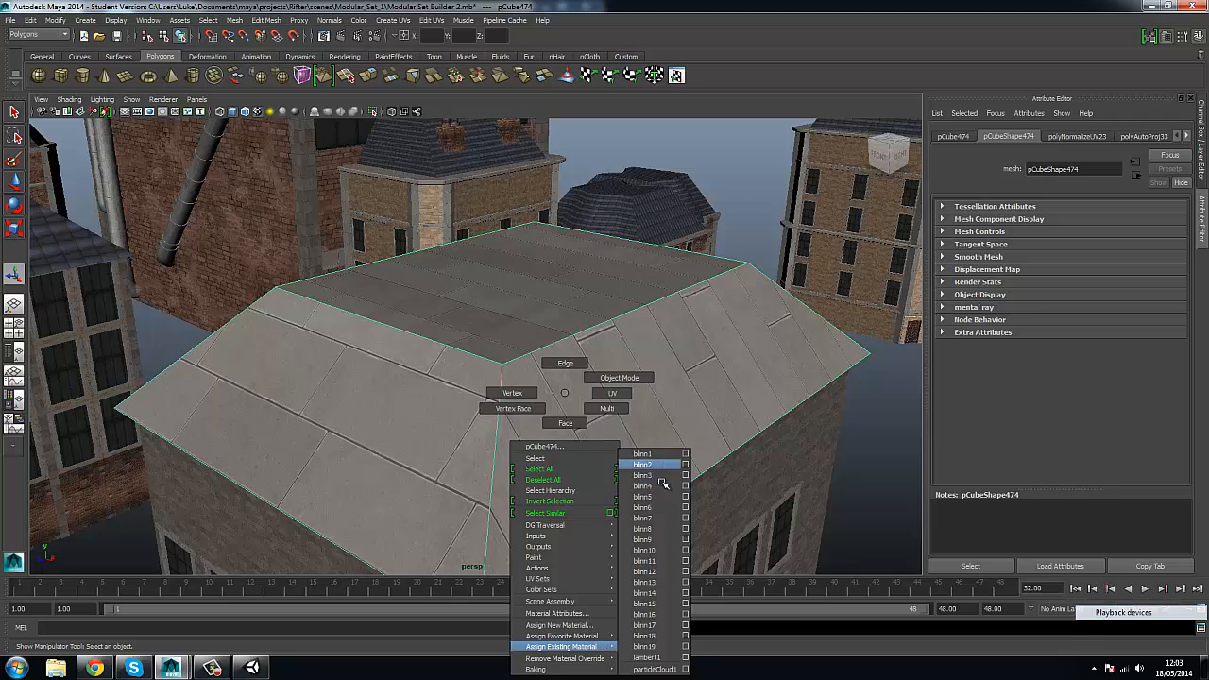
{"action": "right_click_drag", "start_coordinate": [663, 485], "coordinate": [663, 485]}
{"action": "right_click_drag", "start_coordinate": [606, 393], "coordinate": [655, 649]}
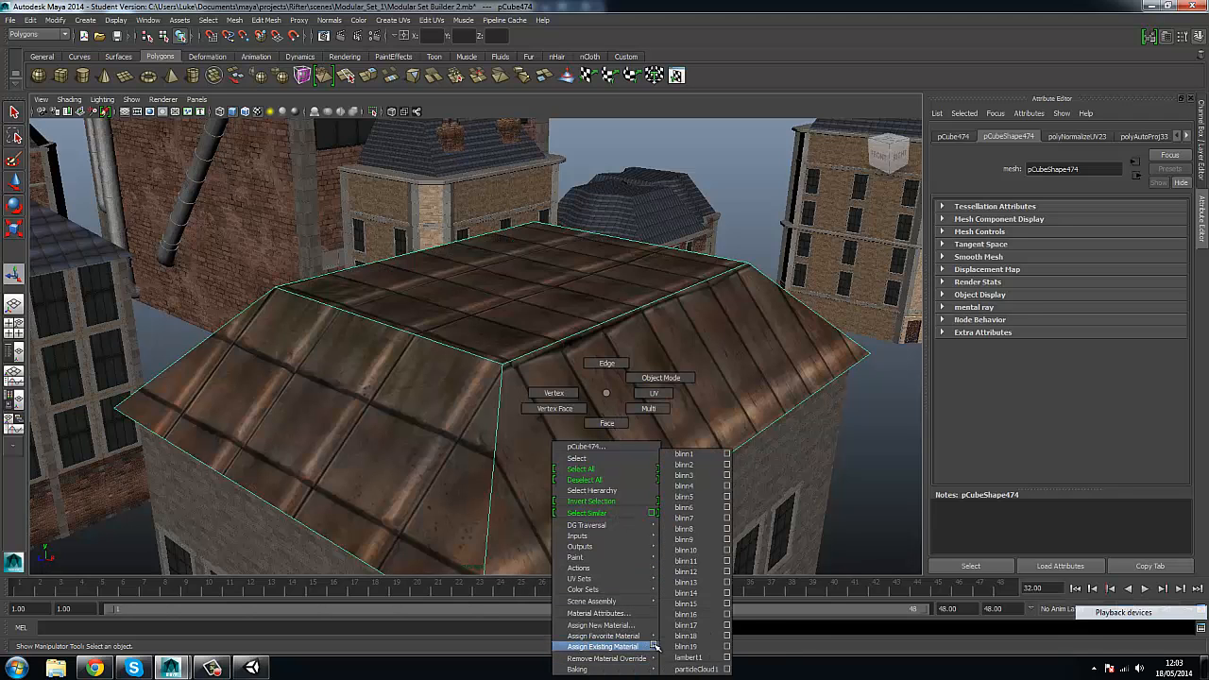
{"action": "right_click_drag", "start_coordinate": [704, 499], "coordinate": [704, 499]}
Assign the existing blinn10 blue-grey roof-tile material to the roof.
{"action": "right_click_drag", "start_coordinate": [610, 393], "coordinate": [693, 619]}
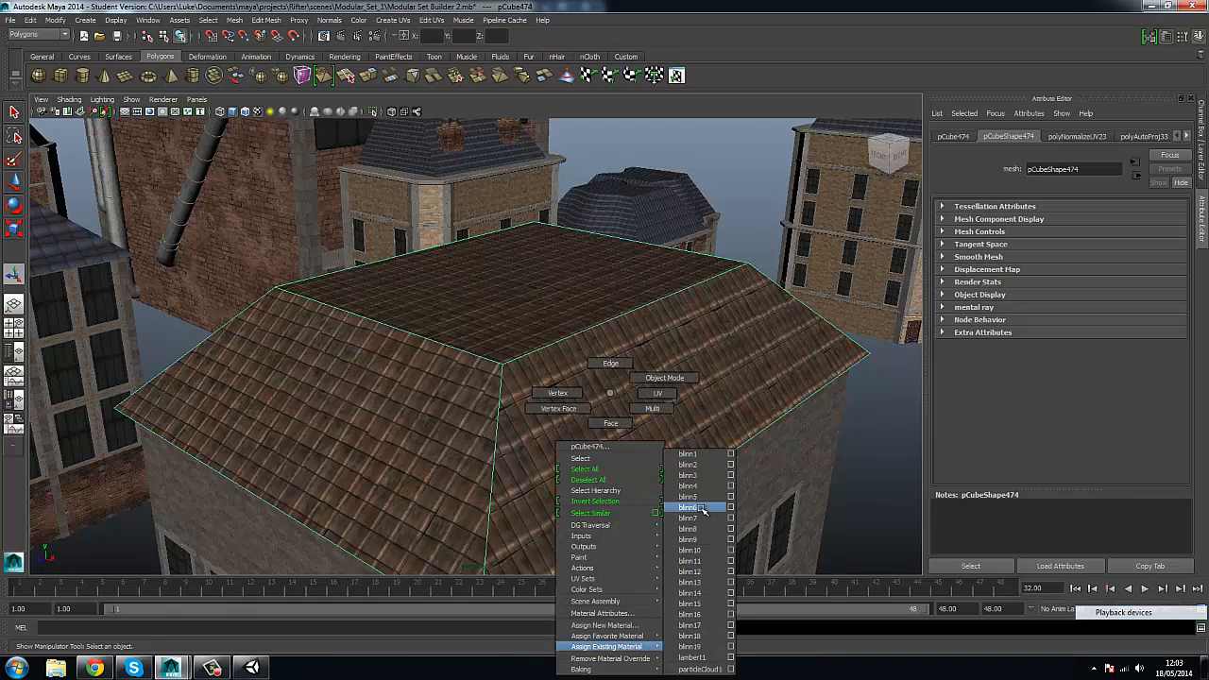
{"action": "right_click_drag", "start_coordinate": [704, 510], "coordinate": [704, 510]}
{"action": "right_click_drag", "start_coordinate": [618, 393], "coordinate": [679, 639]}
{"action": "right_click_drag", "start_coordinate": [718, 563], "coordinate": [718, 563]}
{"action": "right_click_drag", "start_coordinate": [604, 393], "coordinate": [639, 650]}
{"action": "right_click_drag", "start_coordinate": [696, 563], "coordinate": [695, 551]}
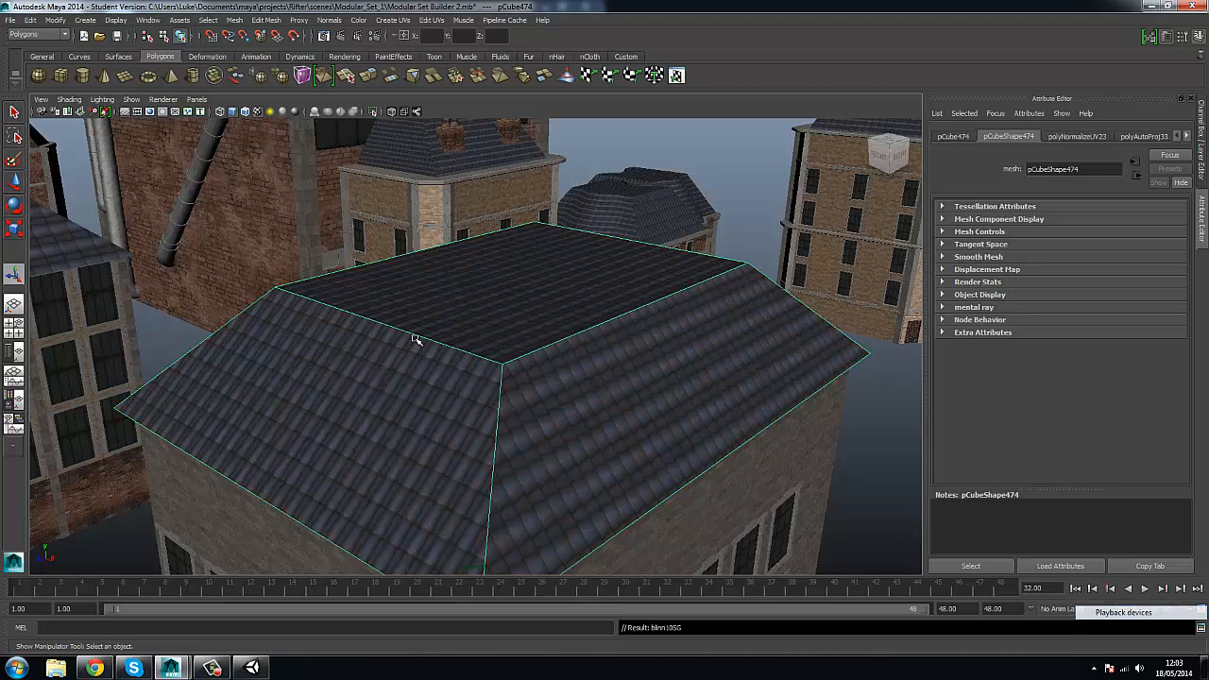
Stretch the short stone pillar at the building's near front corner vertically up to the roof.
{"action": "left_click", "coordinate": [688, 148]}
{"action": "left_click_drag", "start_coordinate": [665, 372], "coordinate": [515, 369], "text": "alt"}
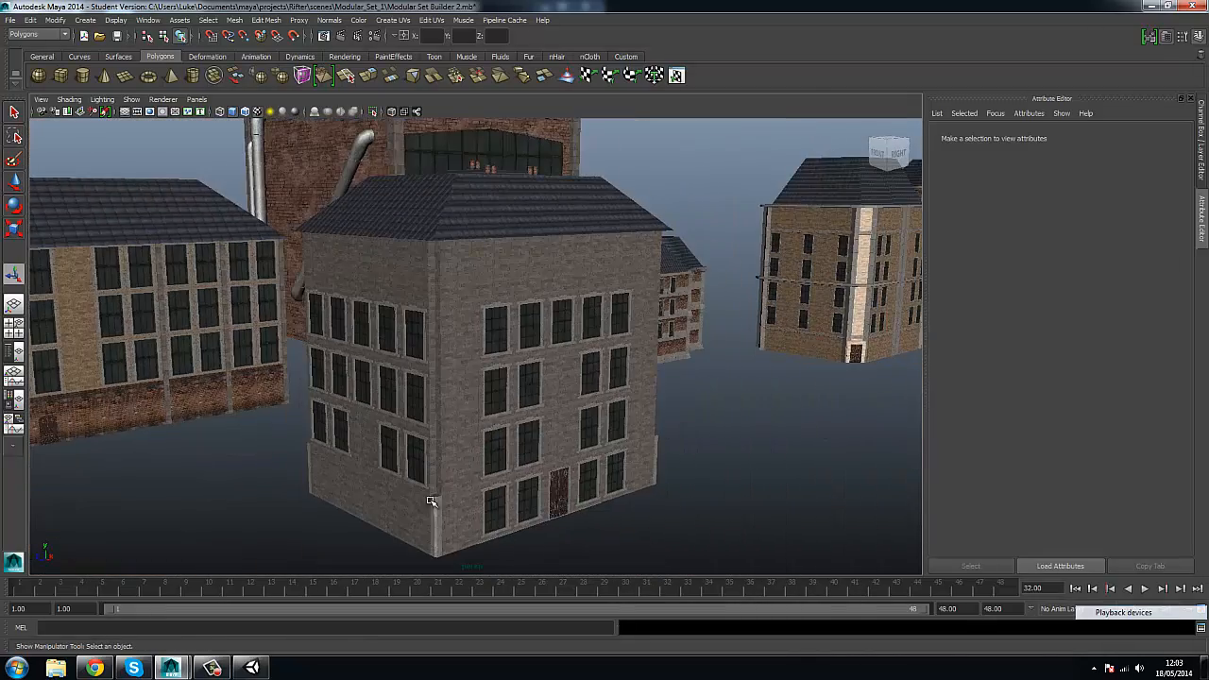
{"action": "left_click", "coordinate": [432, 500]}
{"action": "middle_click_drag", "start_coordinate": [435, 480], "coordinate": [499, 327], "text": "alt"}
{"action": "scroll", "coordinate": [485, 475], "scroll_direction": "up", "scroll_amount": 3}
{"action": "scroll", "coordinate": [513, 349], "scroll_direction": "up", "scroll_amount": 4}
{"action": "scroll", "coordinate": [508, 424], "scroll_direction": "down", "scroll_amount": 5}
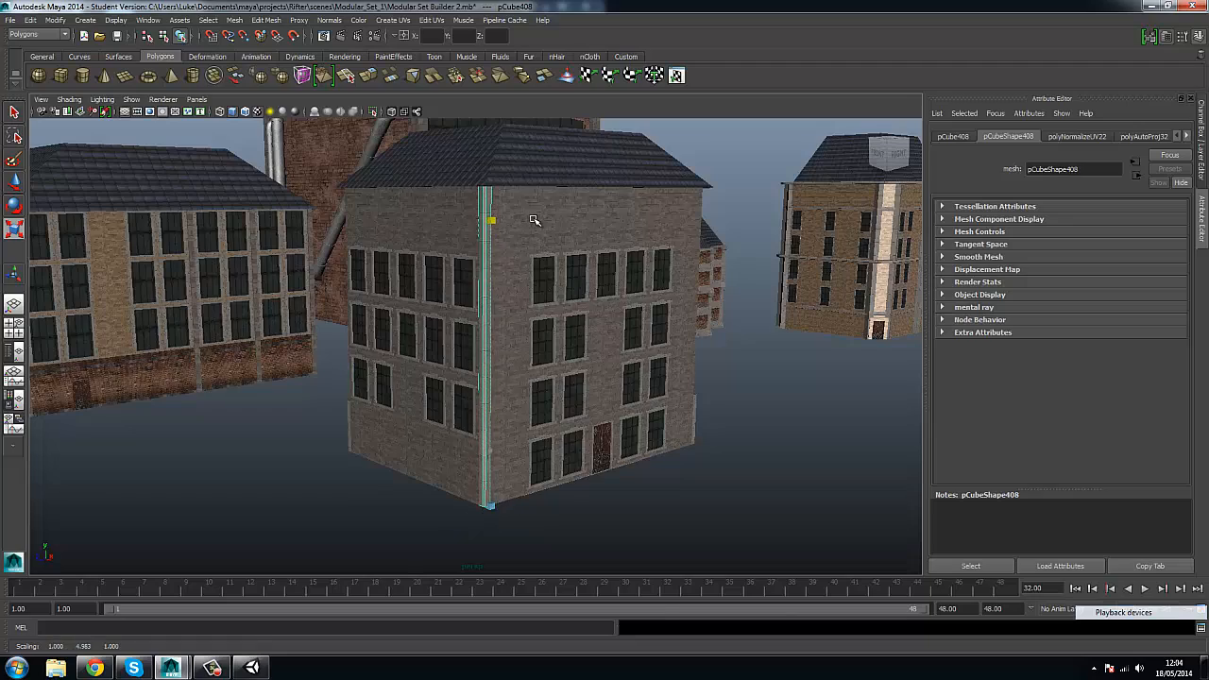
{"action": "left_click_drag", "start_coordinate": [535, 221], "coordinate": [535, 218]}
Stretch the short corner pillars at both ends of the back wall vertically up to the roof line.
{"action": "left_click_drag", "start_coordinate": [614, 263], "coordinate": [769, 421], "text": "alt"}
{"action": "middle_click_drag", "start_coordinate": [769, 422], "coordinate": [511, 420], "text": "alt"}
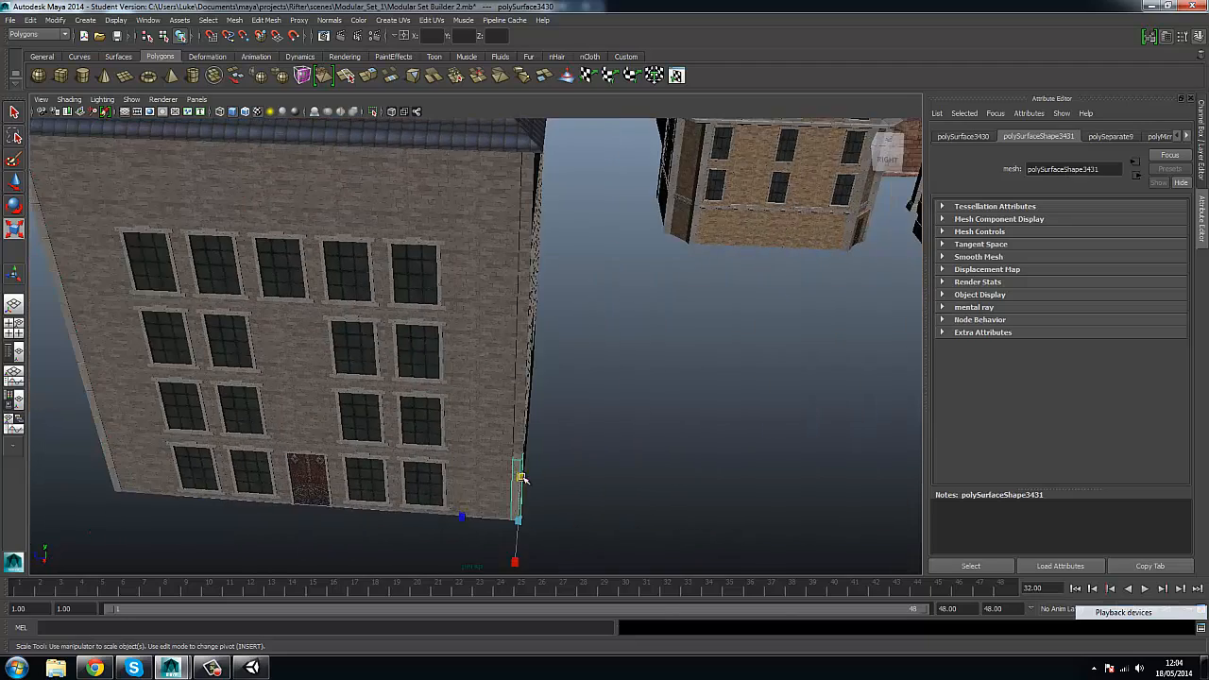
{"action": "left_click_drag", "start_coordinate": [548, 270], "coordinate": [245, 236], "text": "alt"}
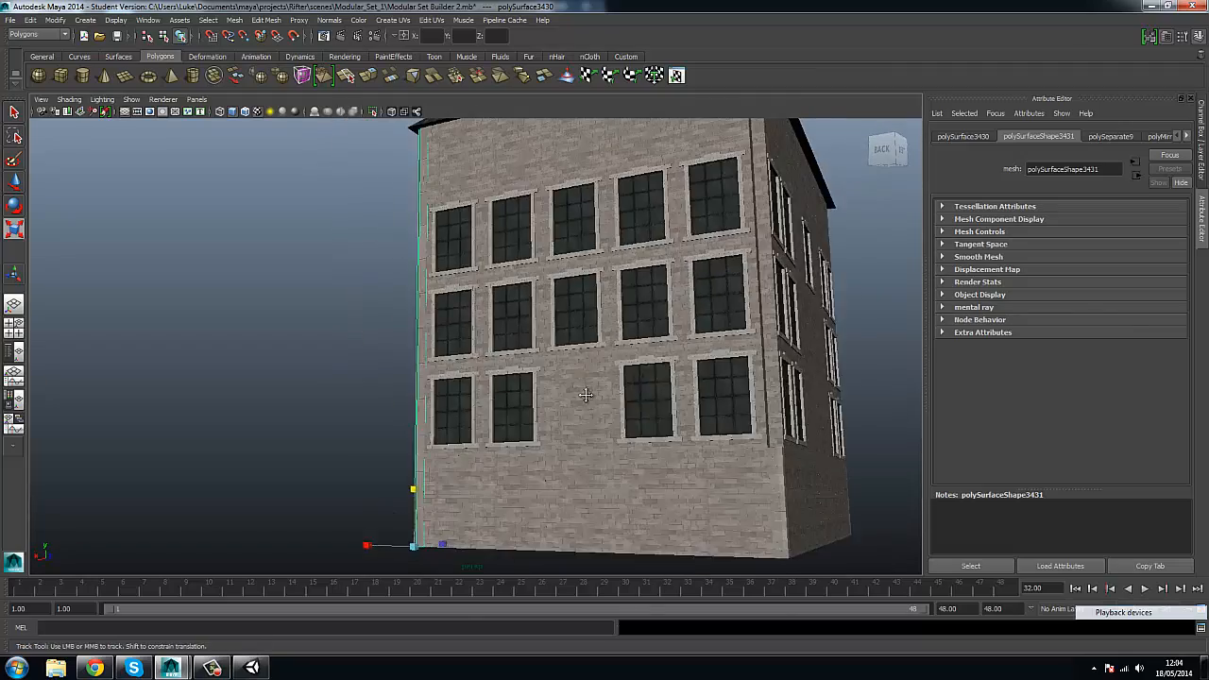
{"action": "middle_click_drag", "start_coordinate": [586, 394], "coordinate": [494, 468], "text": "alt"}
{"action": "left_click", "coordinate": [669, 535]}
{"action": "middle_click_drag", "start_coordinate": [670, 535], "coordinate": [635, 383], "text": "alt"}
{"action": "scroll", "coordinate": [636, 383], "scroll_direction": "down", "scroll_amount": 4}
{"action": "key", "text": "r"}
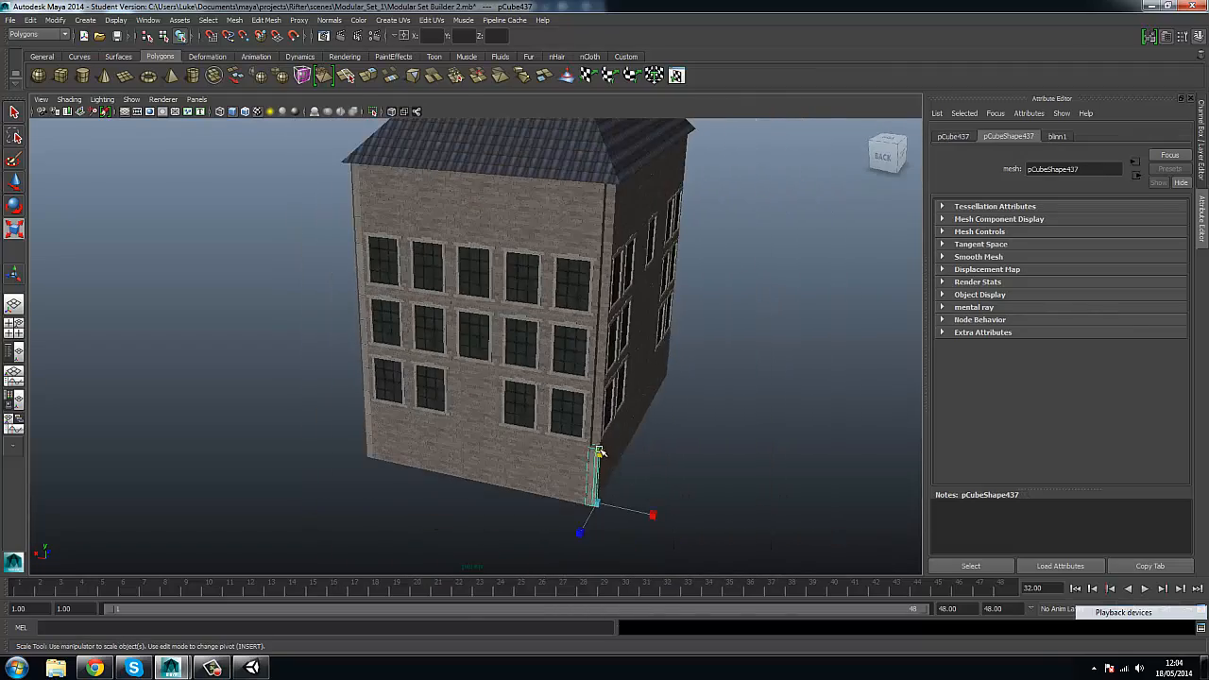
{"action": "left_click_drag", "start_coordinate": [629, 227], "coordinate": [545, 507], "text": "alt"}
Scale the last short corner pillar vertically so it also reaches the roof.
{"action": "middle_click_drag", "start_coordinate": [546, 507], "coordinate": [533, 350], "text": "alt"}
{"action": "left_click", "coordinate": [477, 504]}
{"action": "left_click_drag", "start_coordinate": [477, 503], "coordinate": [484, 422], "text": "alt"}
{"action": "middle_click_drag", "start_coordinate": [484, 422], "coordinate": [510, 496], "text": "alt"}
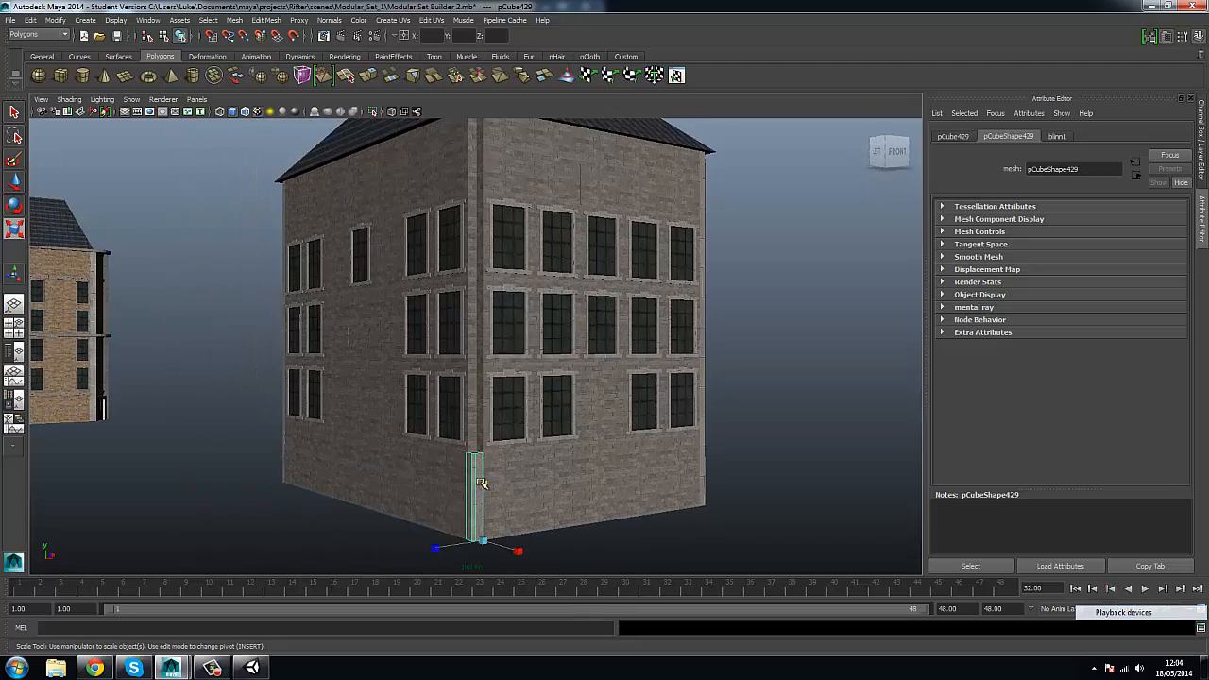
{"action": "left_click_drag", "start_coordinate": [496, 291], "coordinate": [718, 492], "text": "alt"}
Select an outer side face of the back corner pillar and move it outward from the brick wall.
{"action": "middle_click_drag", "start_coordinate": [718, 492], "coordinate": [681, 392], "text": "alt"}
{"action": "scroll", "coordinate": [682, 392], "scroll_direction": "up", "scroll_amount": 5}
{"action": "scroll", "coordinate": [607, 385], "scroll_direction": "up", "scroll_amount": 2}
{"action": "middle_click_drag", "start_coordinate": [772, 450], "coordinate": [584, 329], "text": "alt"}
{"action": "right_click_drag", "start_coordinate": [584, 328], "coordinate": [587, 383]}
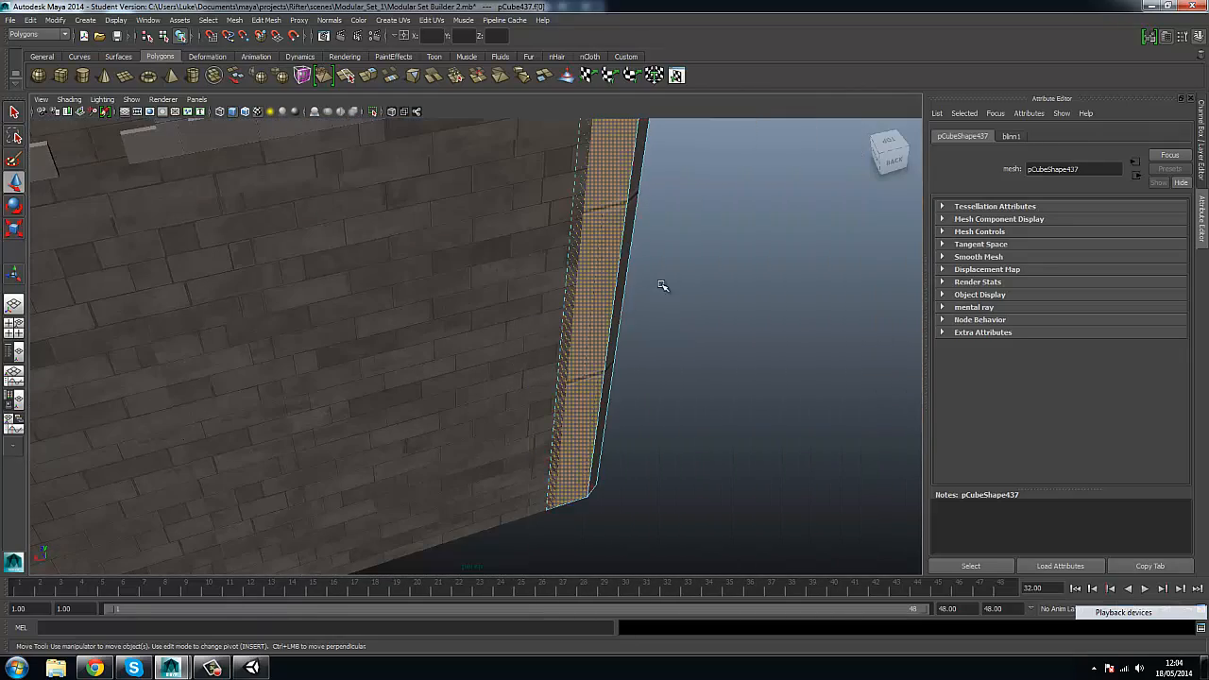
{"action": "left_click_drag", "start_coordinate": [661, 286], "coordinate": [607, 226], "text": "alt"}
{"action": "left_click_drag", "start_coordinate": [606, 226], "coordinate": [602, 267], "text": "alt"}
{"action": "middle_click_drag", "start_coordinate": [602, 267], "coordinate": [578, 372], "text": "alt"}
Move the other outer face of the same back corner pillar outward from the adjoining wall.
{"action": "left_click", "coordinate": [694, 248]}
{"action": "left_click_drag", "start_coordinate": [694, 248], "coordinate": [354, 254], "text": "alt"}
{"action": "left_click_drag", "start_coordinate": [636, 207], "coordinate": [462, 388], "text": "alt"}
{"action": "scroll", "coordinate": [453, 368], "scroll_direction": "up", "scroll_amount": 5}
{"action": "left_click", "coordinate": [448, 359]}
{"action": "key", "text": "f"}
{"action": "middle_click_drag", "start_coordinate": [462, 387], "coordinate": [440, 299], "text": "alt"}
{"action": "key", "text": "w"}
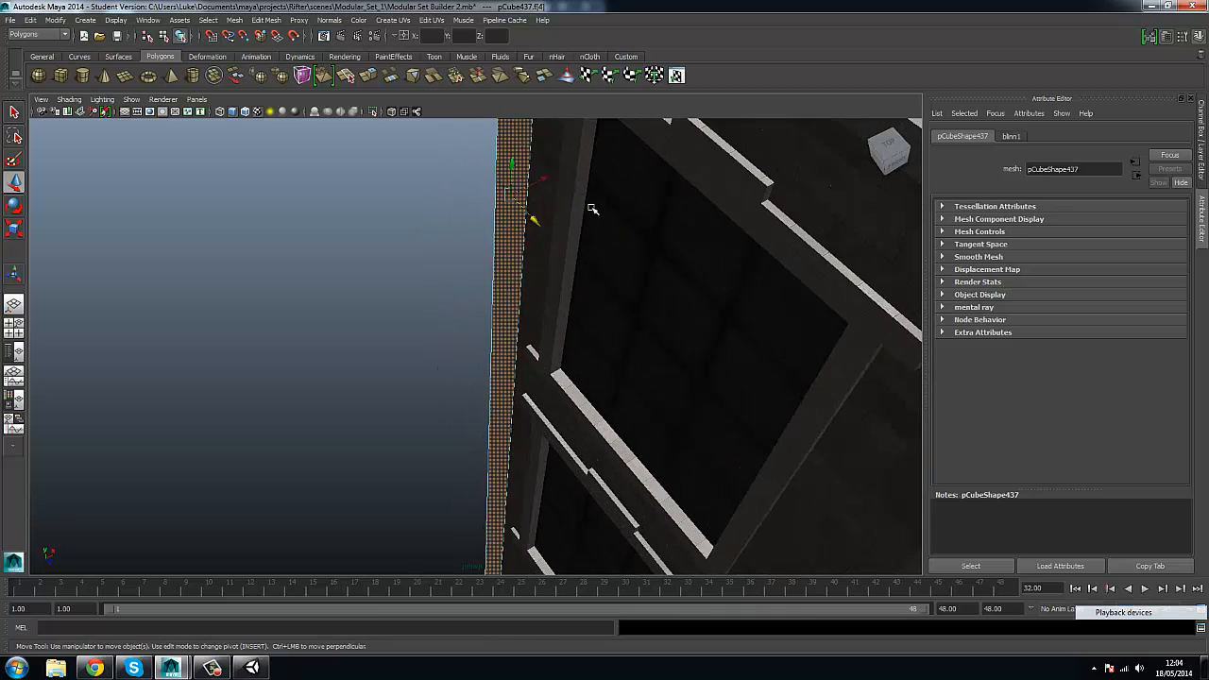
{"action": "left_click_drag", "start_coordinate": [540, 188], "coordinate": [670, 330], "text": "alt"}
{"action": "left_click", "coordinate": [670, 331]}
{"action": "left_click", "coordinate": [728, 405]}
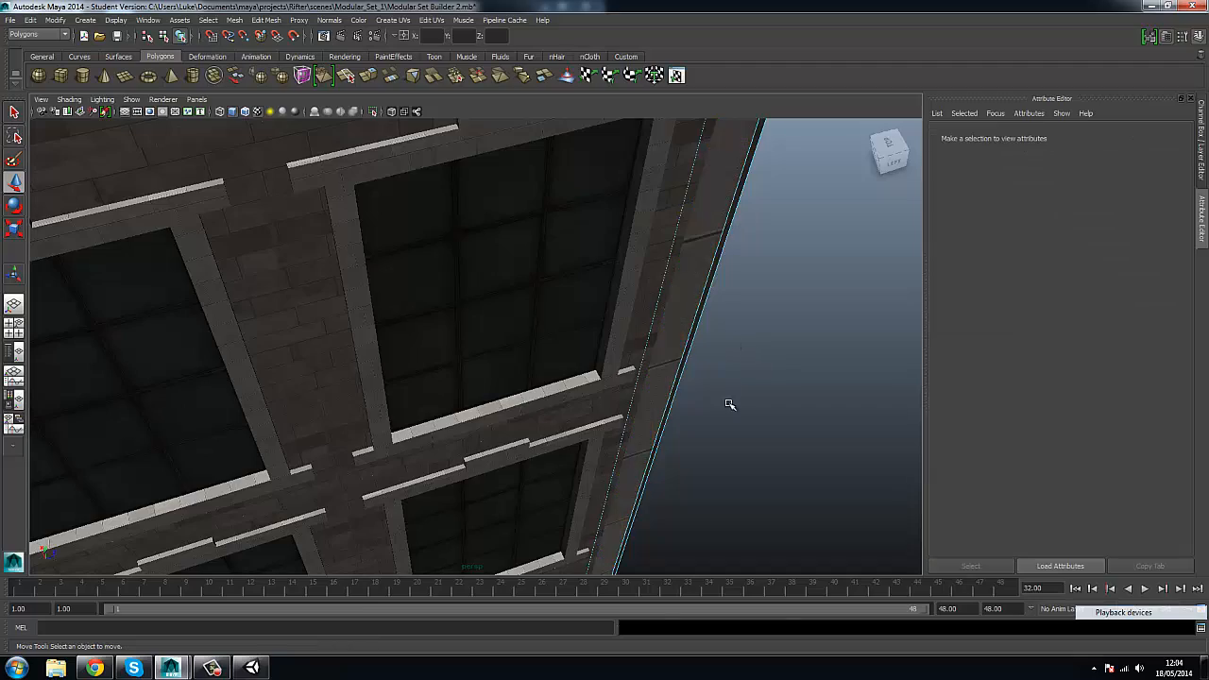
Select the outer face of the next corner pillar and move it outward from the wall.
{"action": "left_click", "coordinate": [692, 304]}
{"action": "middle_click_drag", "start_coordinate": [821, 278], "coordinate": [836, 333], "text": "alt"}
{"action": "left_click_drag", "start_coordinate": [690, 262], "coordinate": [748, 358], "text": "alt"}
{"action": "left_click", "coordinate": [442, 548]}
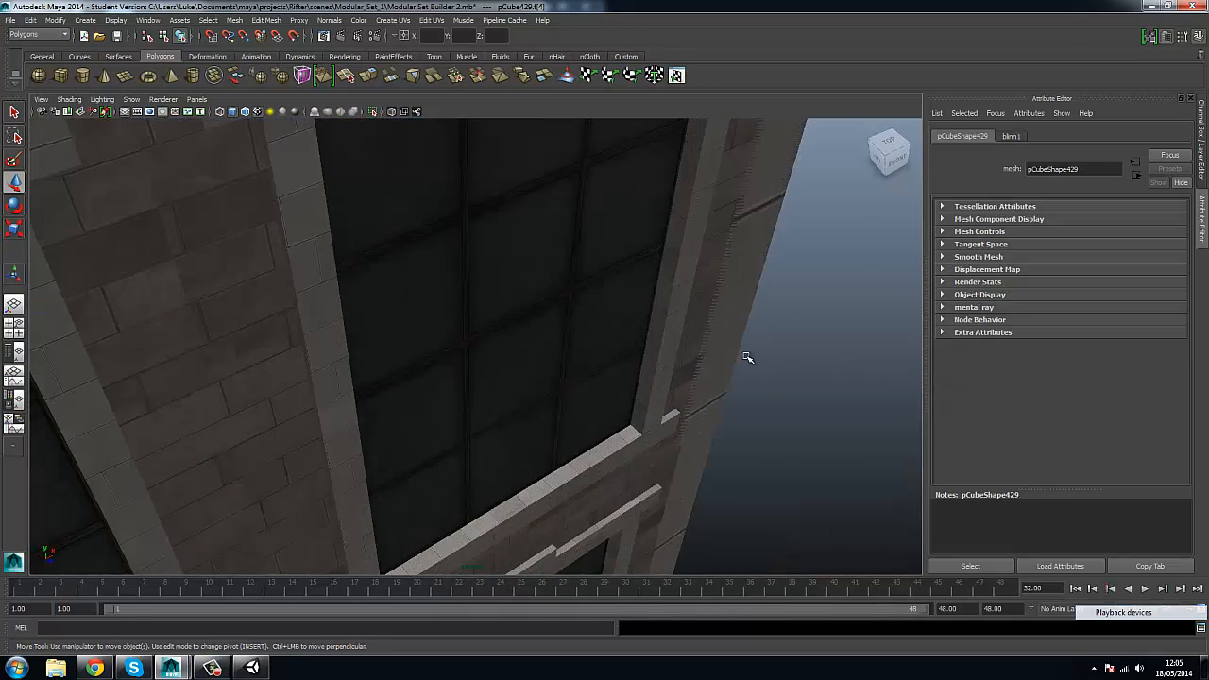
Move one outer face of the first front corner pillar outward from the windowed wall.
{"action": "right_click_drag", "start_coordinate": [714, 369], "coordinate": [715, 373]}
{"action": "left_click", "coordinate": [742, 357]}
{"action": "scroll", "coordinate": [829, 321], "scroll_direction": "down", "scroll_amount": 3}
{"action": "middle_click_drag", "start_coordinate": [779, 330], "coordinate": [778, 370], "text": "alt"}
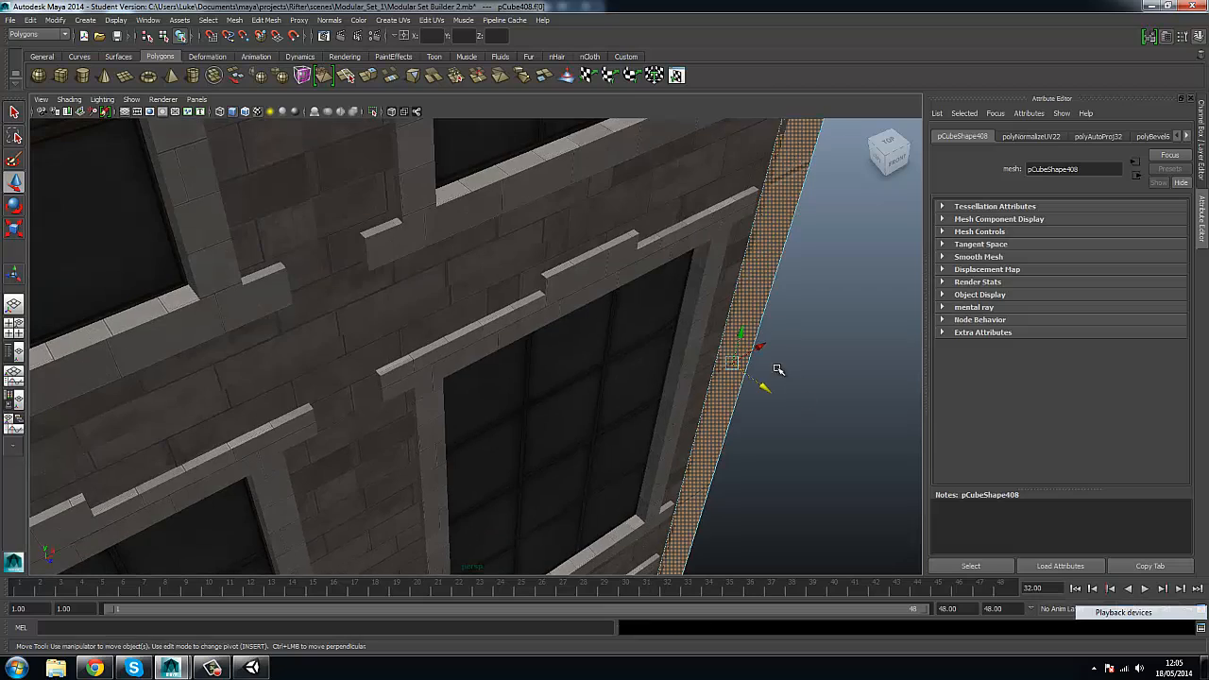
{"action": "right_click_drag", "start_coordinate": [756, 289], "coordinate": [810, 273]}
{"action": "left_click", "coordinate": [823, 276]}
Move the first front corner pillar's other outer face outward so it projects beyond the adjoining brick wall.
{"action": "left_click_drag", "start_coordinate": [813, 276], "coordinate": [294, 278], "text": "alt"}
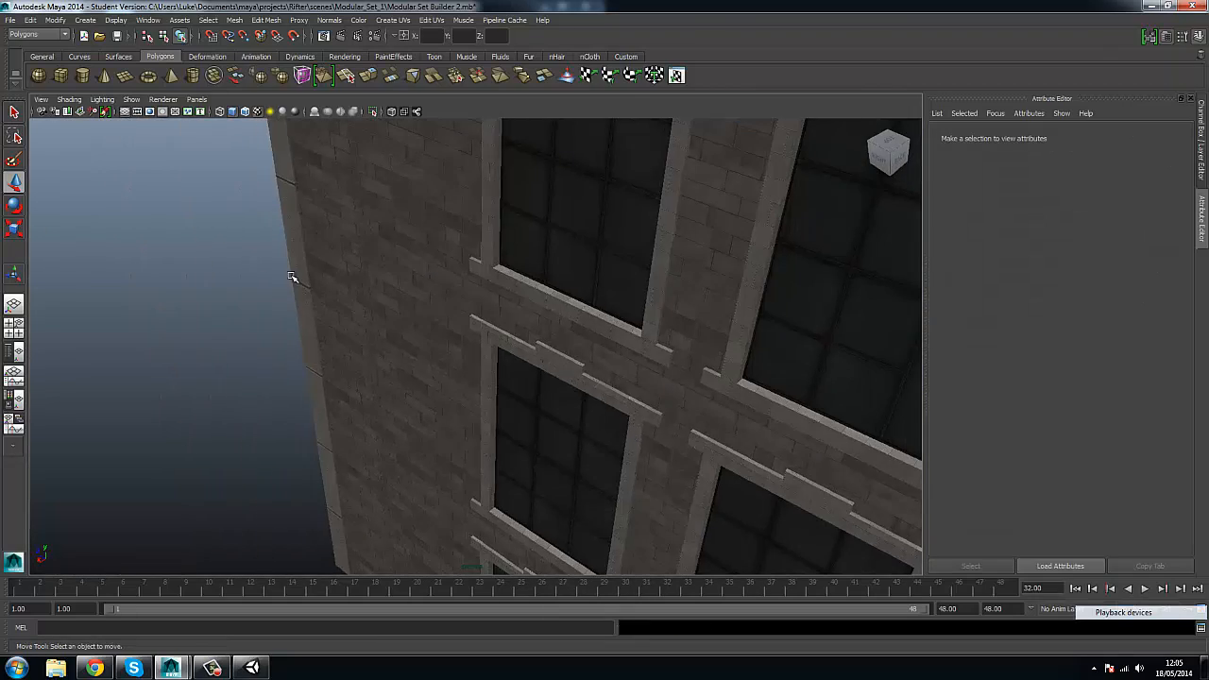
{"action": "scroll", "coordinate": [294, 278], "scroll_direction": "up", "scroll_amount": 4}
{"action": "middle_click_drag", "start_coordinate": [294, 278], "coordinate": [517, 427], "text": "alt"}
{"action": "scroll", "coordinate": [517, 427], "scroll_direction": "up", "scroll_amount": 2}
{"action": "left_click", "coordinate": [434, 336]}
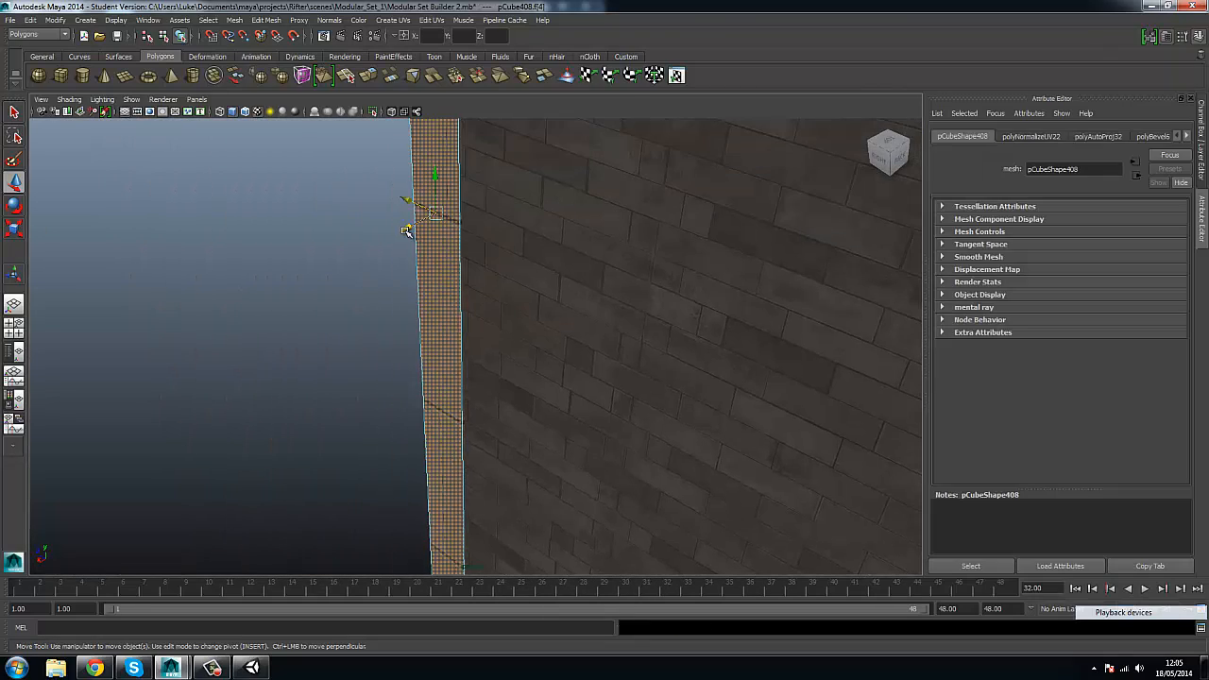
{"action": "left_click_drag", "start_coordinate": [406, 232], "coordinate": [381, 232], "text": "alt"}
{"action": "left_click", "coordinate": [397, 297]}
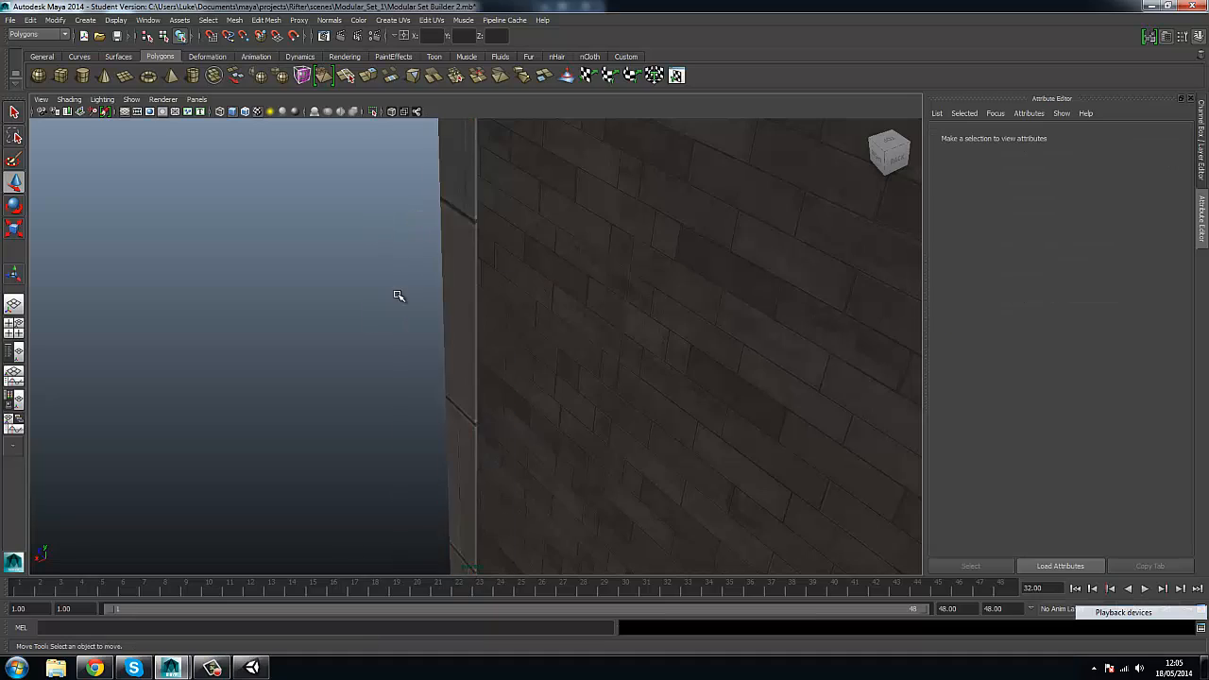
Move the outer face of the remaining corner pillar outward from the wall and return to object mode.
{"action": "left_click_drag", "start_coordinate": [397, 297], "coordinate": [537, 372], "text": "alt"}
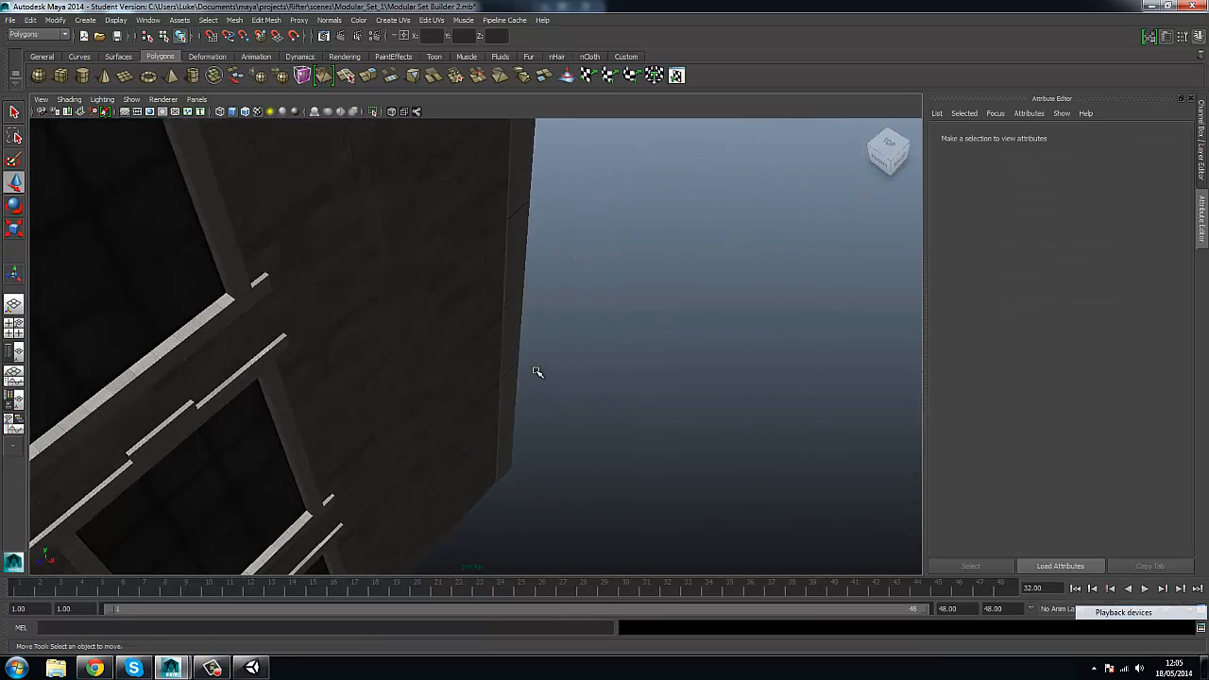
{"action": "left_click", "coordinate": [517, 285]}
{"action": "left_click_drag", "start_coordinate": [516, 285], "coordinate": [420, 254], "text": "alt"}
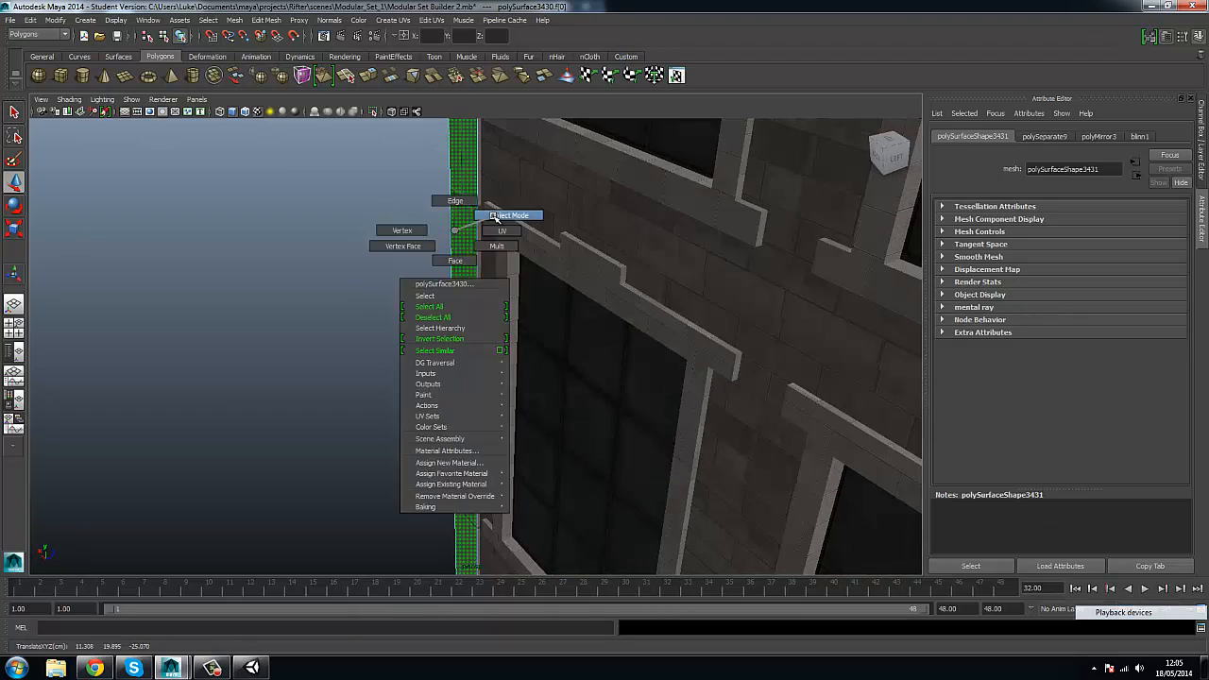
{"action": "right_click_drag", "start_coordinate": [494, 216], "coordinate": [495, 216]}
Save the scene and dismiss the student version notice.
{"action": "left_click_drag", "start_coordinate": [457, 244], "coordinate": [510, 248], "text": "alt"}
{"action": "scroll", "coordinate": [512, 255], "scroll_direction": "down", "scroll_amount": 7}
{"action": "key", "text": "q"}
{"action": "key", "text": "ctrl+s"}
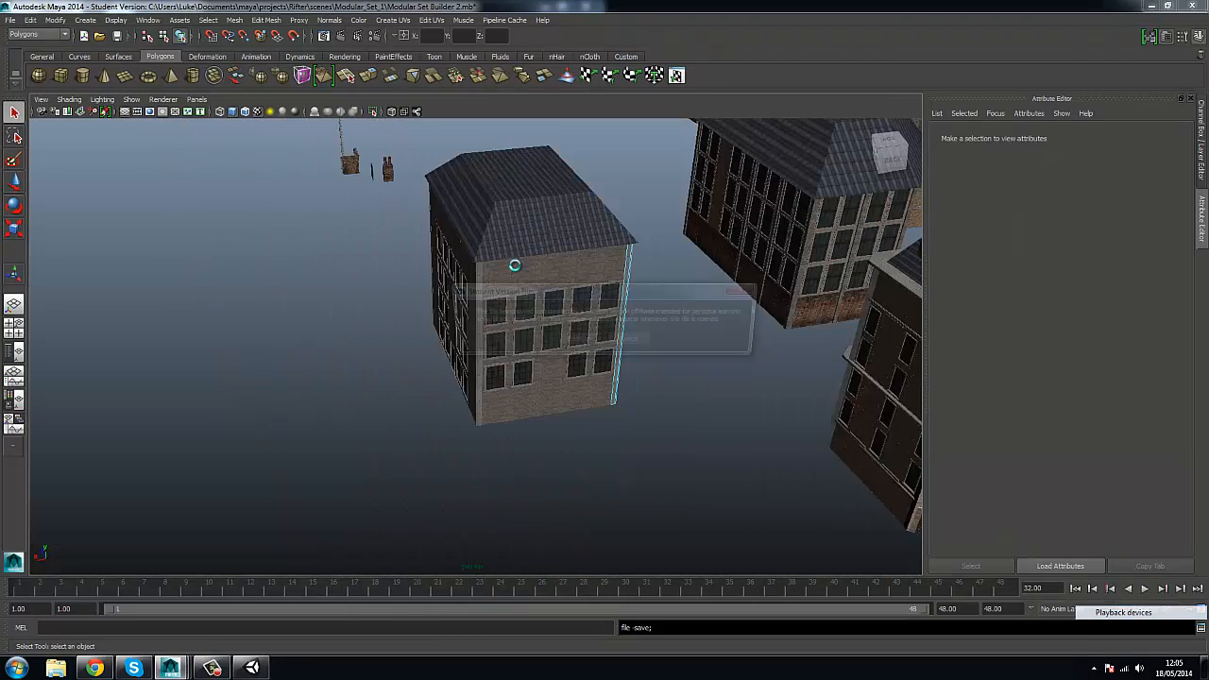
{"action": "left_click", "coordinate": [583, 347]}
Examine the corner pillars up close from several sides for how they project from the walls.
{"action": "key", "text": "w"}
{"action": "scroll", "coordinate": [501, 400], "scroll_direction": "up", "scroll_amount": 8}
{"action": "scroll", "coordinate": [368, 346], "scroll_direction": "down", "scroll_amount": 4}
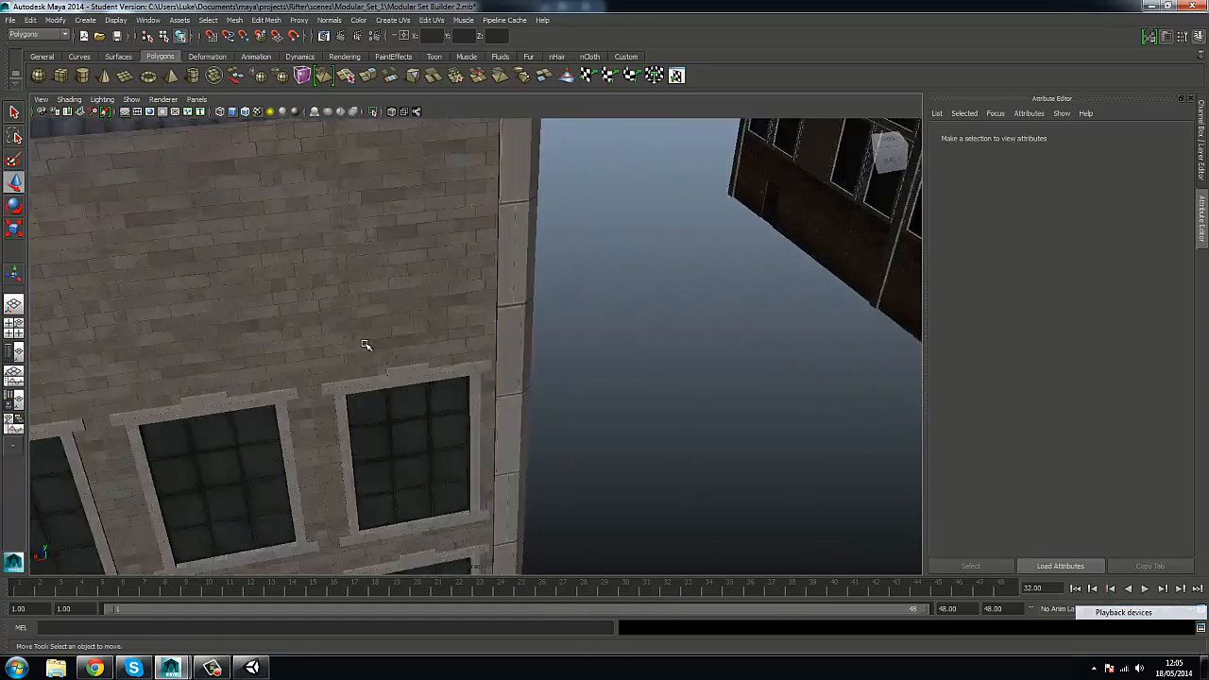
{"action": "left_click_drag", "start_coordinate": [368, 346], "coordinate": [491, 345], "text": "alt"}
{"action": "middle_click_drag", "start_coordinate": [492, 345], "coordinate": [435, 260], "text": "alt"}
{"action": "left_click", "coordinate": [476, 303]}
{"action": "scroll", "coordinate": [475, 303], "scroll_direction": "up", "scroll_amount": 6}
{"action": "left_click_drag", "start_coordinate": [476, 303], "coordinate": [453, 317], "text": "alt"}
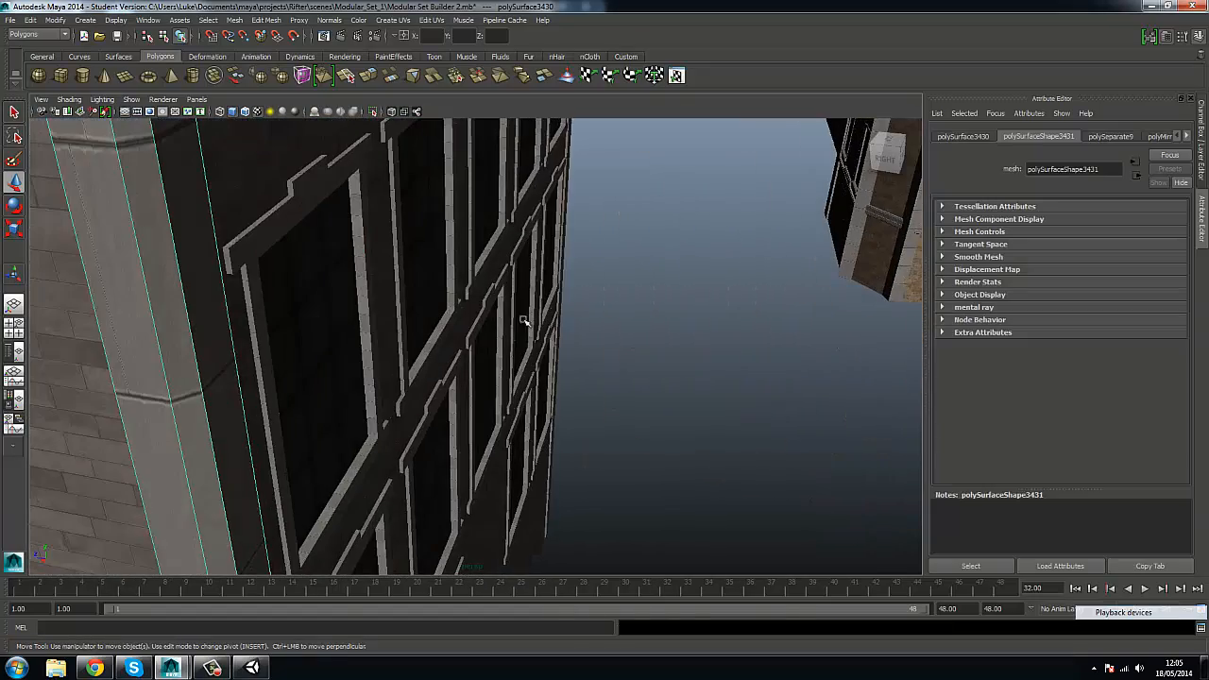
{"action": "left_click", "coordinate": [613, 334]}
{"action": "scroll", "coordinate": [613, 335], "scroll_direction": "down", "scroll_amount": 6}
{"action": "left_click_drag", "start_coordinate": [613, 335], "coordinate": [711, 322], "text": "alt"}
{"action": "scroll", "coordinate": [711, 322], "scroll_direction": "up", "scroll_amount": 6}
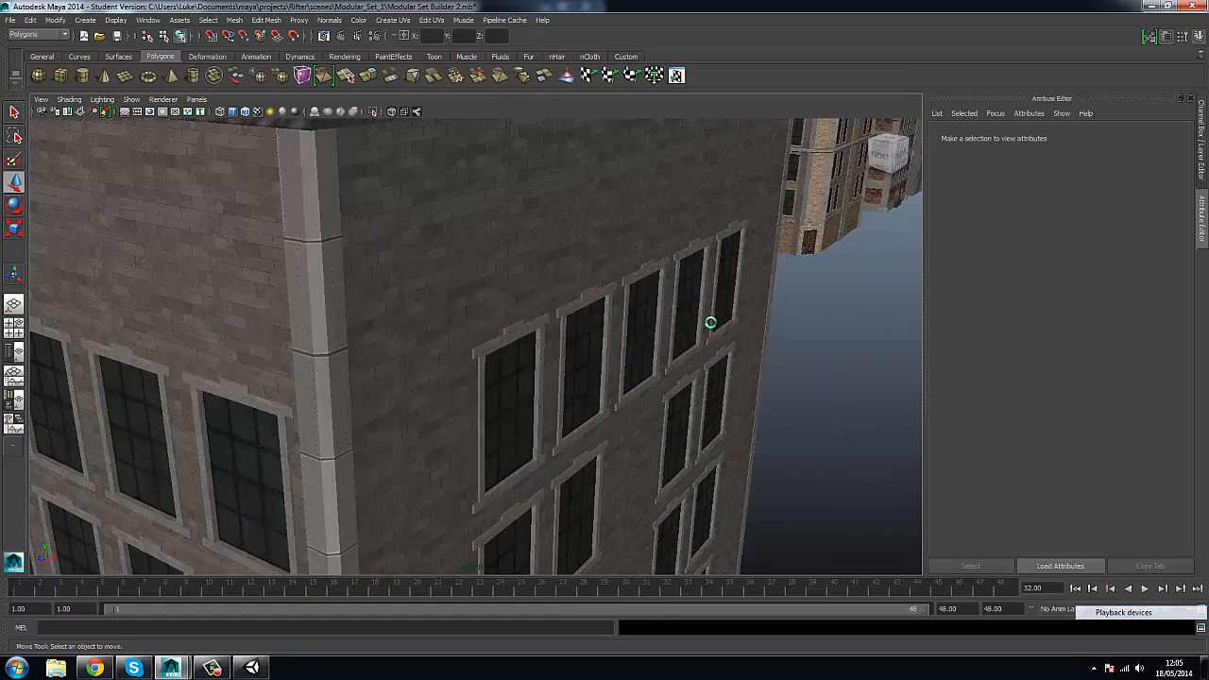
Save the scene again with the projecting corner pillars.
{"action": "left_click", "coordinate": [565, 337]}
{"action": "key", "text": "w"}
{"action": "scroll", "coordinate": [564, 336], "scroll_direction": "down", "scroll_amount": 6}
{"action": "left_click_drag", "start_coordinate": [564, 336], "coordinate": [945, 345], "text": "alt"}
{"action": "key", "text": "ctrl+s"}
{"action": "left_click_drag", "start_coordinate": [341, 308], "coordinate": [521, 275], "text": "alt"}
{"action": "left_click", "coordinate": [565, 338]}
Examine the grey building's front facade and blank top row against the neighbouring buildings.
{"action": "scroll", "coordinate": [464, 305], "scroll_direction": "down", "scroll_amount": 5}
{"action": "scroll", "coordinate": [494, 281], "scroll_direction": "down", "scroll_amount": 7}
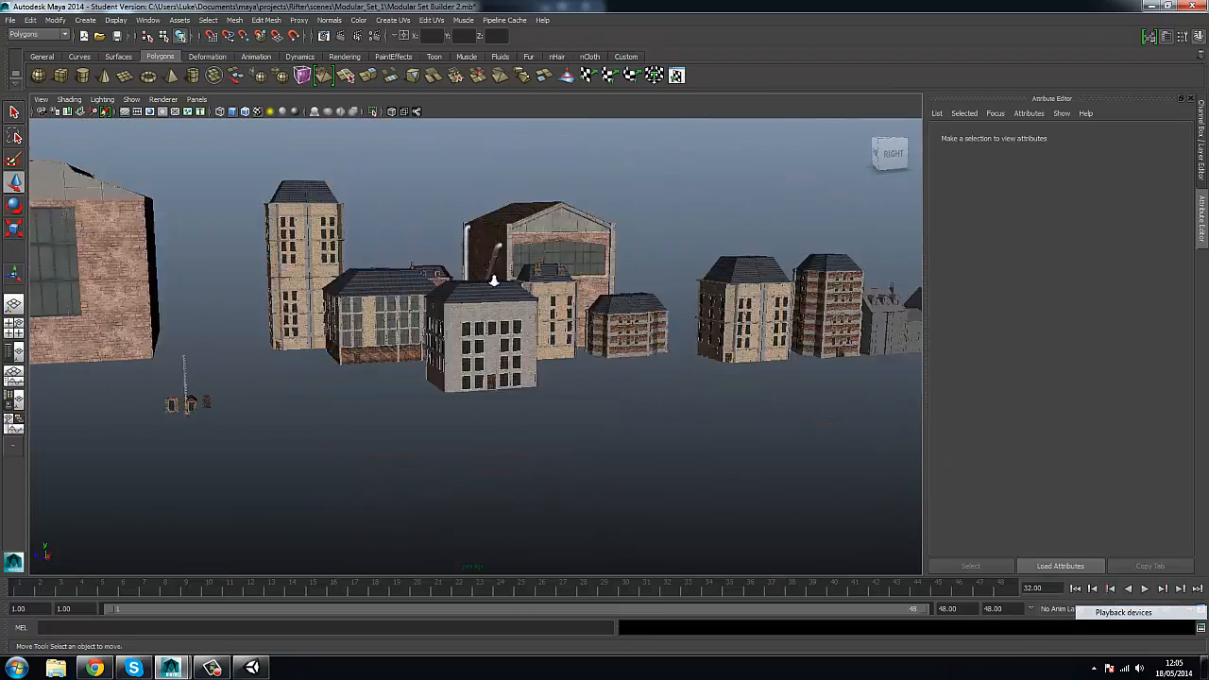
{"action": "scroll", "coordinate": [494, 281], "scroll_direction": "up", "scroll_amount": 8}
{"action": "left_click", "coordinate": [469, 369]}
{"action": "left_click_drag", "start_coordinate": [470, 370], "coordinate": [448, 283], "text": "alt"}
{"action": "scroll", "coordinate": [274, 305], "scroll_direction": "down", "scroll_amount": 5}
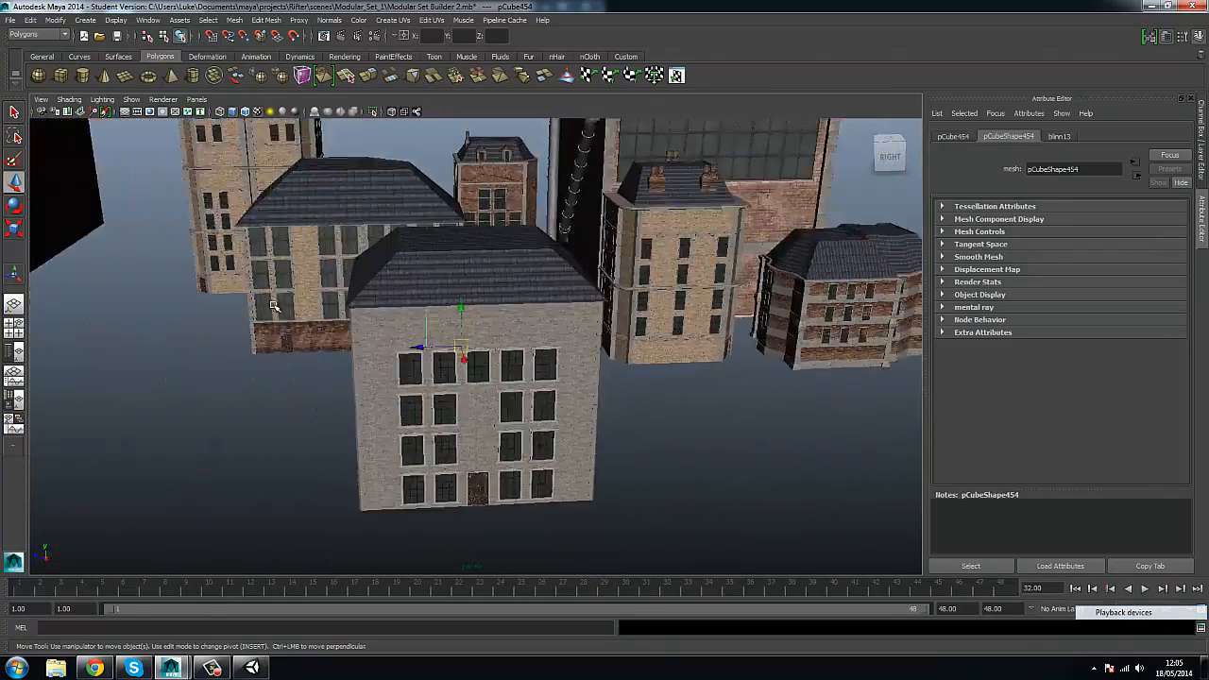
{"action": "left_click_drag", "start_coordinate": [274, 305], "coordinate": [378, 321], "text": "alt"}
{"action": "left_click", "coordinate": [623, 400]}
{"action": "left_click_drag", "start_coordinate": [624, 399], "coordinate": [728, 403], "text": "alt"}
{"action": "scroll", "coordinate": [582, 378], "scroll_direction": "up", "scroll_amount": 7}
{"action": "left_click_drag", "start_coordinate": [582, 381], "coordinate": [420, 404], "text": "alt"}
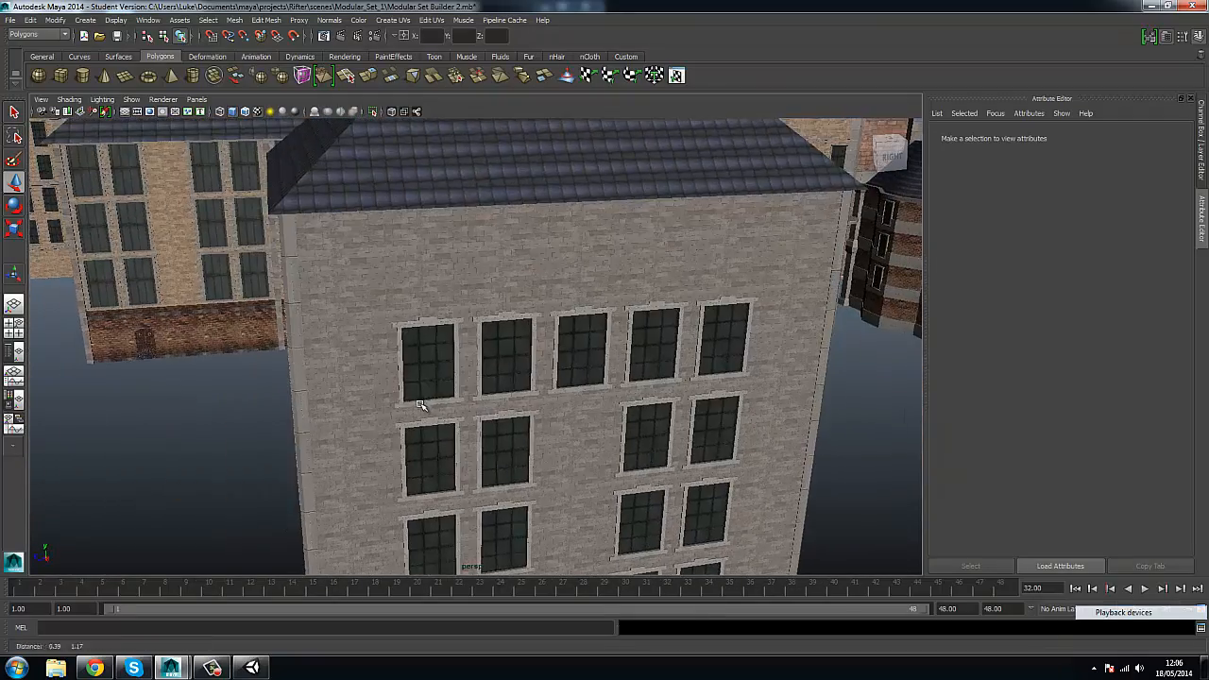
Delete the blank brick wall panels above the front facade's top row of windows.
{"action": "left_click", "coordinate": [458, 304]}
{"action": "left_click_drag", "start_coordinate": [458, 303], "coordinate": [416, 338], "text": "alt"}
{"action": "key", "text": "Delete"}
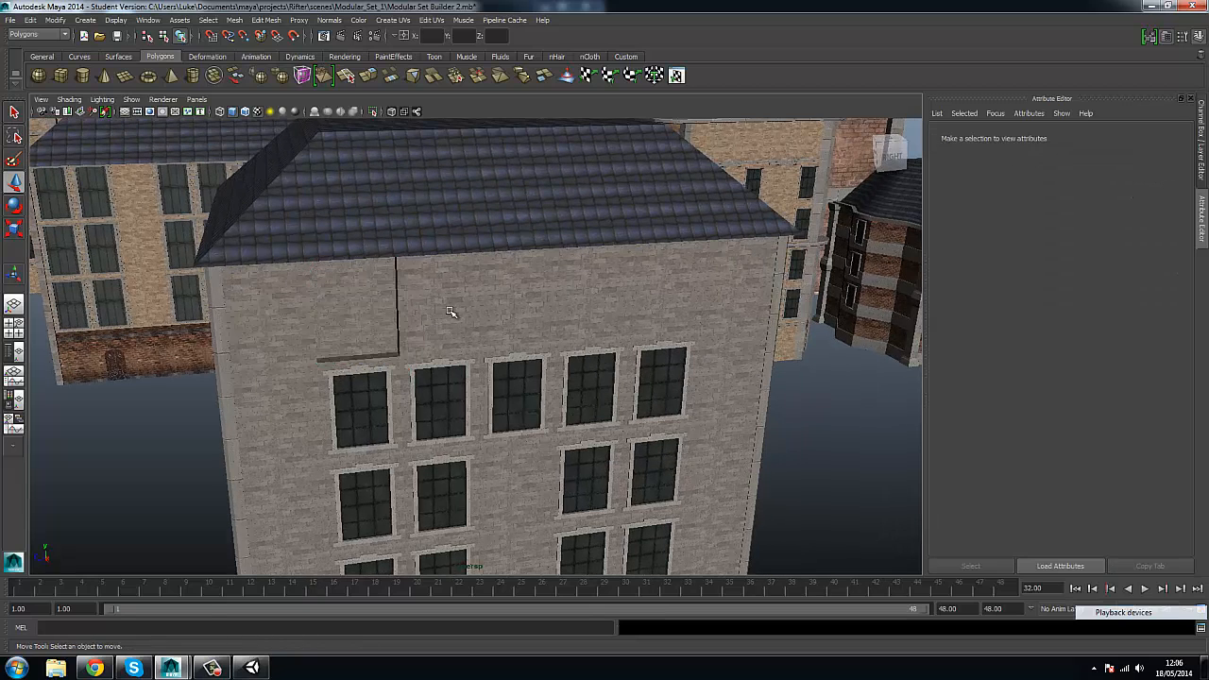
{"action": "left_click", "coordinate": [454, 312]}
{"action": "key", "text": "Delete"}
{"action": "left_click", "coordinate": [533, 307]}
{"action": "key", "text": "Delete"}
Duplicate the front facade's five upper window modules and move the copies up to fill the row under the roof.
{"action": "left_click", "coordinate": [662, 383]}
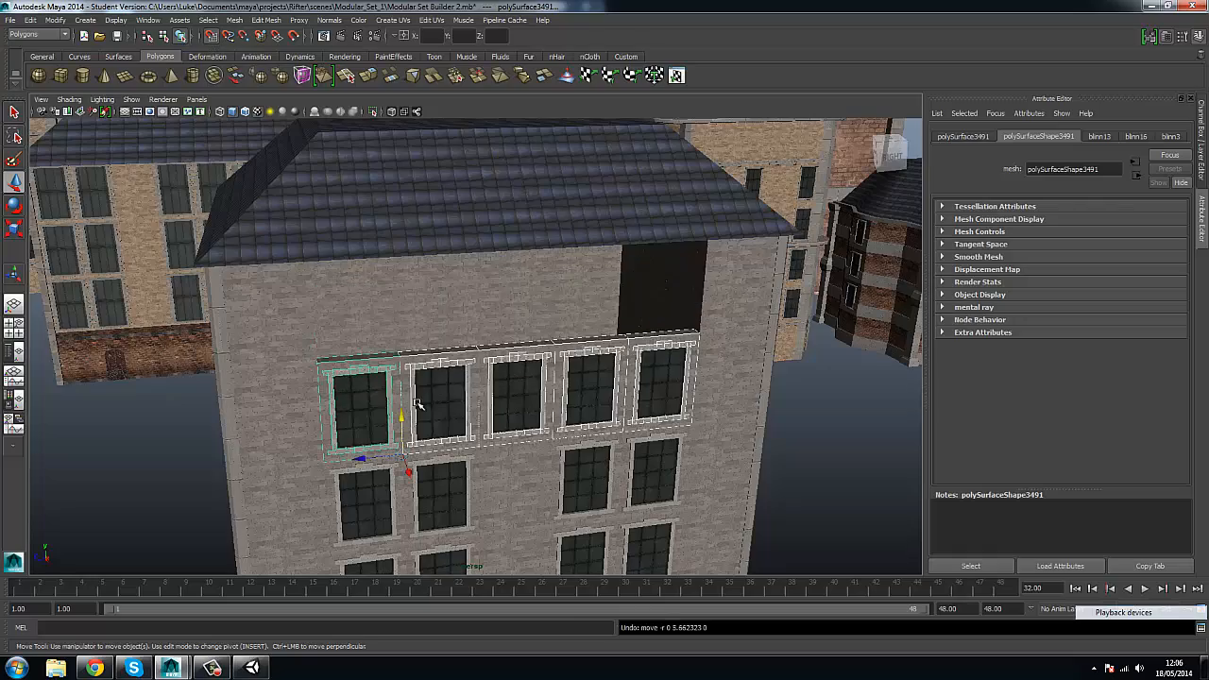
{"action": "left_click_drag", "start_coordinate": [405, 359], "coordinate": [462, 394], "text": "alt"}
{"action": "scroll", "coordinate": [462, 394], "scroll_direction": "down", "scroll_amount": 5}
{"action": "left_click", "coordinate": [626, 446]}
Select all parts of the grey building, including the roof, and combine them into a single mesh.
{"action": "left_click_drag", "start_coordinate": [626, 446], "coordinate": [469, 426], "text": "alt"}
{"action": "left_click", "coordinate": [593, 343]}
{"action": "key", "text": "w"}
{"action": "left_click_drag", "start_coordinate": [594, 378], "coordinate": [629, 500], "text": "alt"}
{"action": "left_click_drag", "start_coordinate": [284, 254], "coordinate": [708, 515]}
{"action": "left_click_drag", "start_coordinate": [700, 511], "coordinate": [567, 444], "text": "alt"}
{"action": "left_click", "coordinate": [234, 20]}
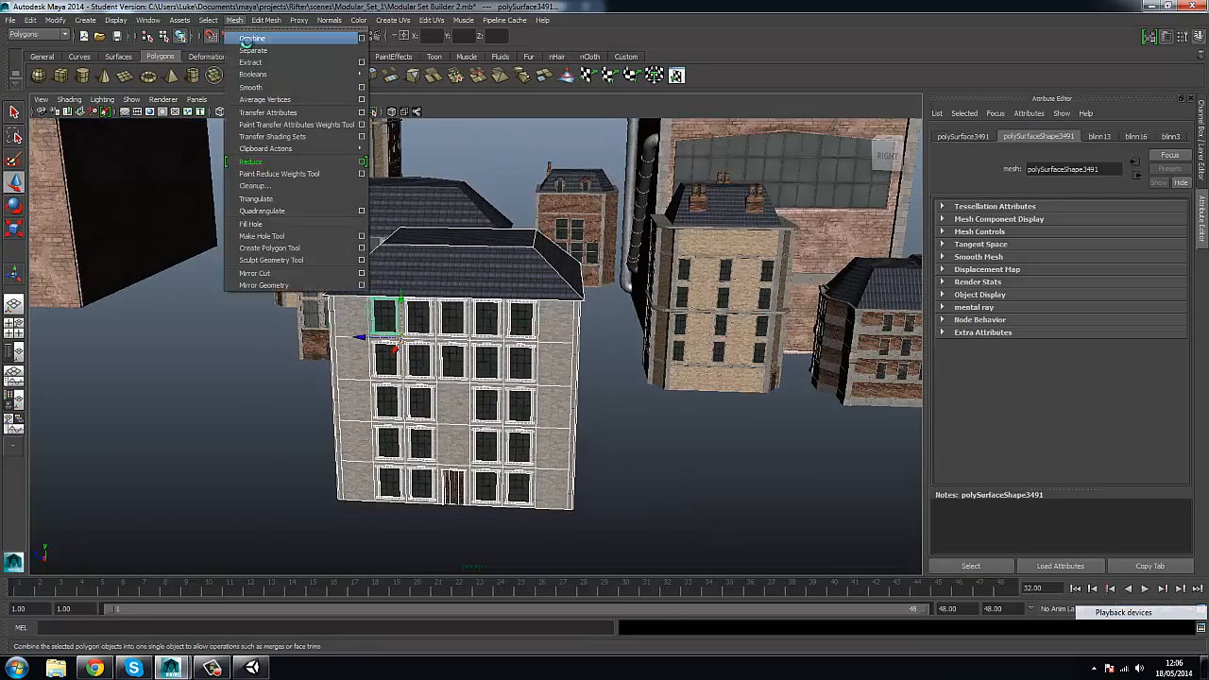
{"action": "left_click", "coordinate": [250, 38]}
{"action": "left_click", "coordinate": [55, 20]}
{"action": "left_click", "coordinate": [83, 140]}
Duplicate the combined building and move the copy directly alongside the original so their side walls meet.
{"action": "left_click_drag", "start_coordinate": [447, 353], "coordinate": [386, 396], "text": "alt"}
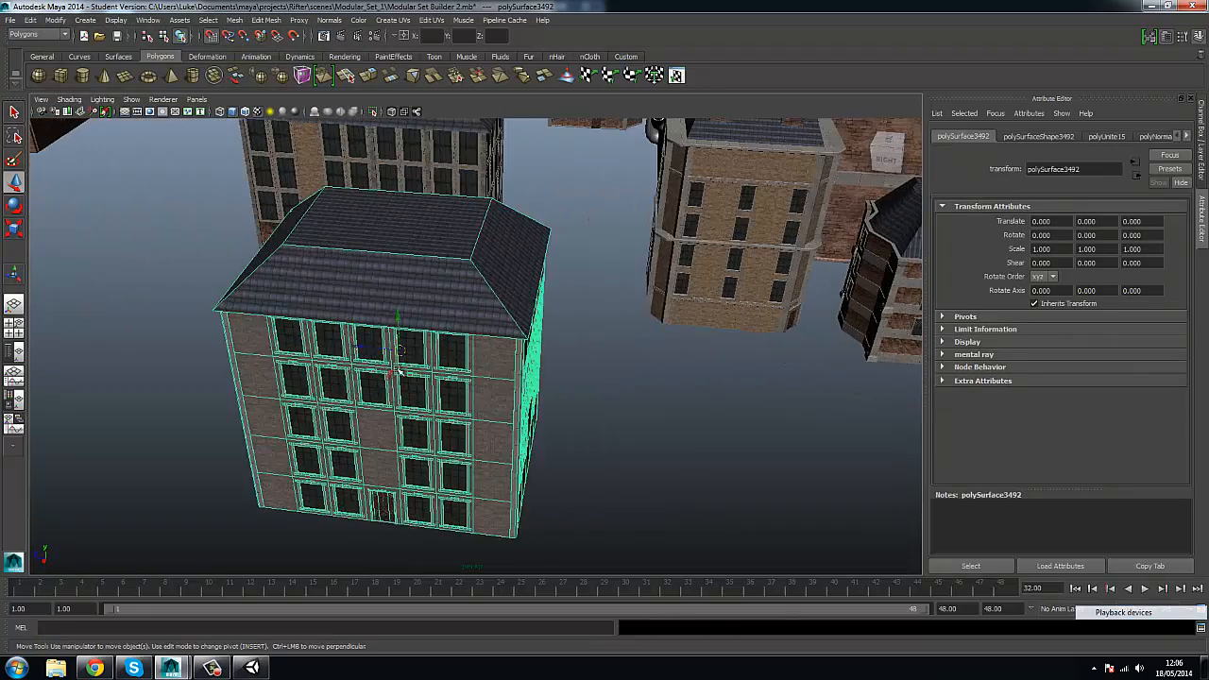
{"action": "key", "text": "ctrl+d"}
{"action": "left_click_drag", "start_coordinate": [345, 346], "coordinate": [668, 370]}
{"action": "left_click", "coordinate": [464, 545]}
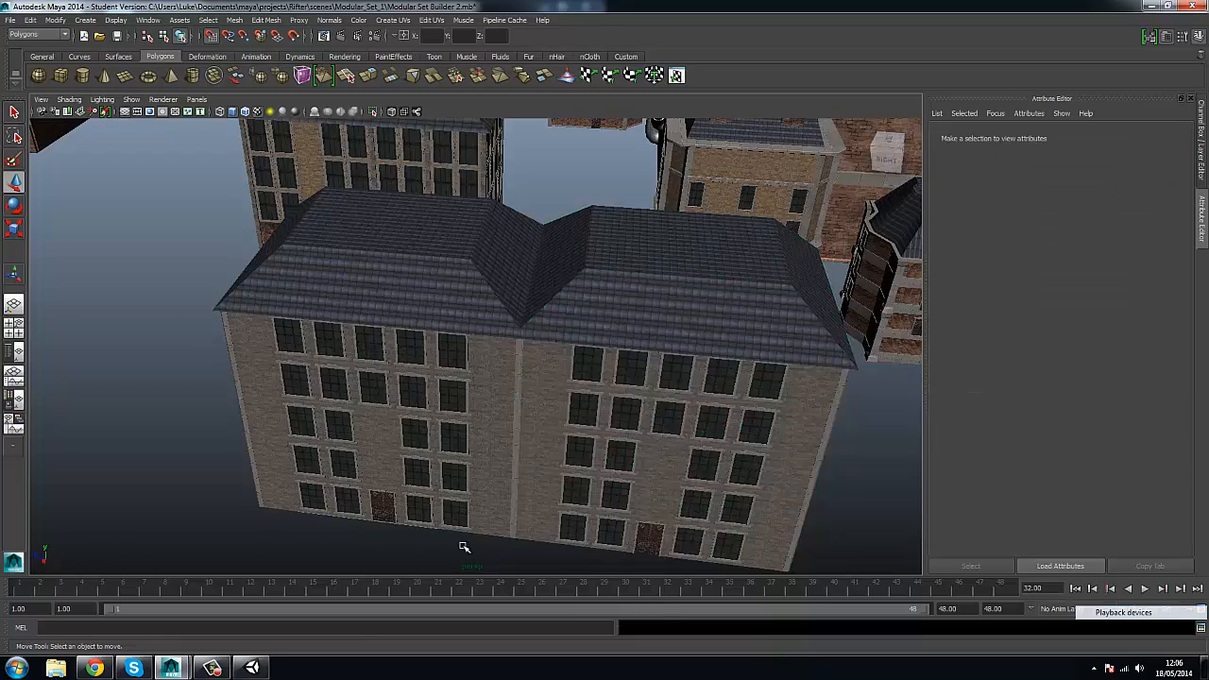
Select the duplicated grey building and rotate it -90 degrees about the Y axis.
{"action": "right_click_drag", "start_coordinate": [464, 545], "coordinate": [727, 413], "text": "alt"}
{"action": "left_click", "coordinate": [727, 413]}
{"action": "middle_click_drag", "start_coordinate": [841, 408], "coordinate": [720, 367], "text": "alt"}
{"action": "left_click", "coordinate": [719, 368]}
{"action": "right_click_drag", "start_coordinate": [719, 368], "coordinate": [637, 362], "text": "alt"}
{"action": "left_click_drag", "start_coordinate": [637, 362], "coordinate": [717, 363], "text": "alt"}
{"action": "right_click_drag", "start_coordinate": [718, 363], "coordinate": [682, 382], "text": "alt"}
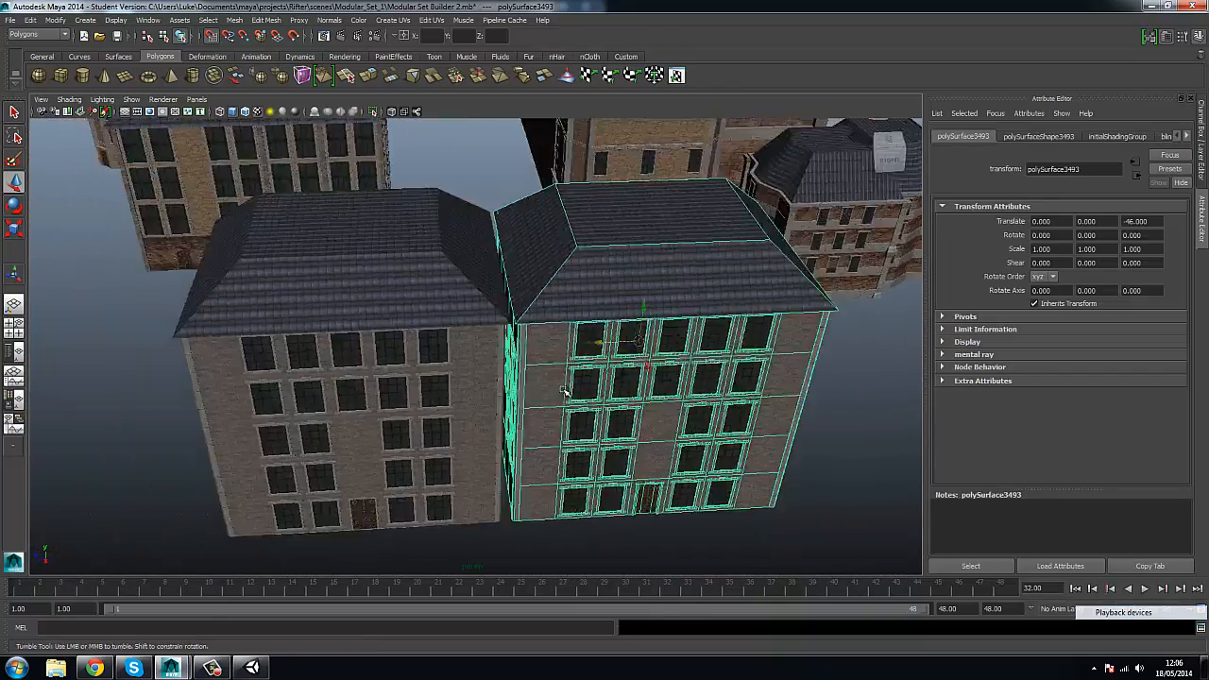
{"action": "key", "text": "e"}
{"action": "left_click_drag", "start_coordinate": [682, 382], "coordinate": [569, 407], "text": "alt"}
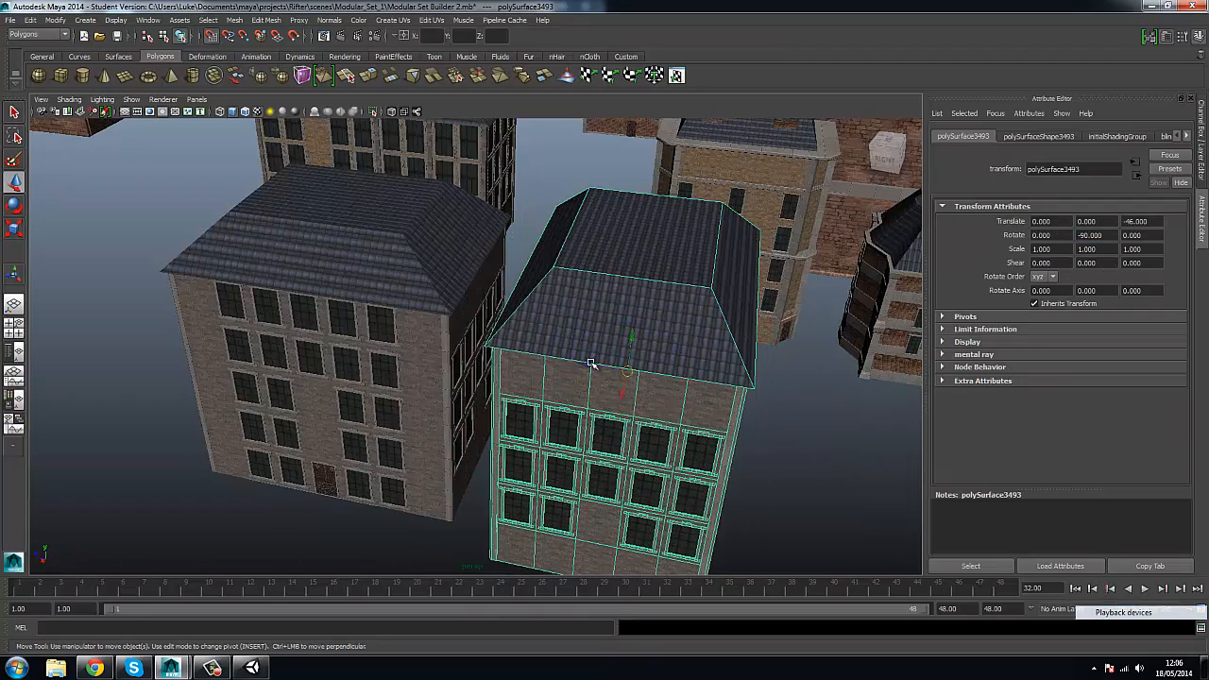
Move the rotated copy along Z to -37 so it butts against the original building's side wall.
{"action": "left_click_drag", "start_coordinate": [592, 362], "coordinate": [653, 353], "text": "alt"}
{"action": "right_click_drag", "start_coordinate": [653, 354], "coordinate": [523, 327], "text": "alt"}
{"action": "left_click", "coordinate": [524, 327]}
{"action": "left_click_drag", "start_coordinate": [523, 327], "coordinate": [597, 367], "text": "alt"}
{"action": "left_click", "coordinate": [598, 367]}
{"action": "scroll", "coordinate": [598, 367], "scroll_direction": "up", "scroll_amount": 5}
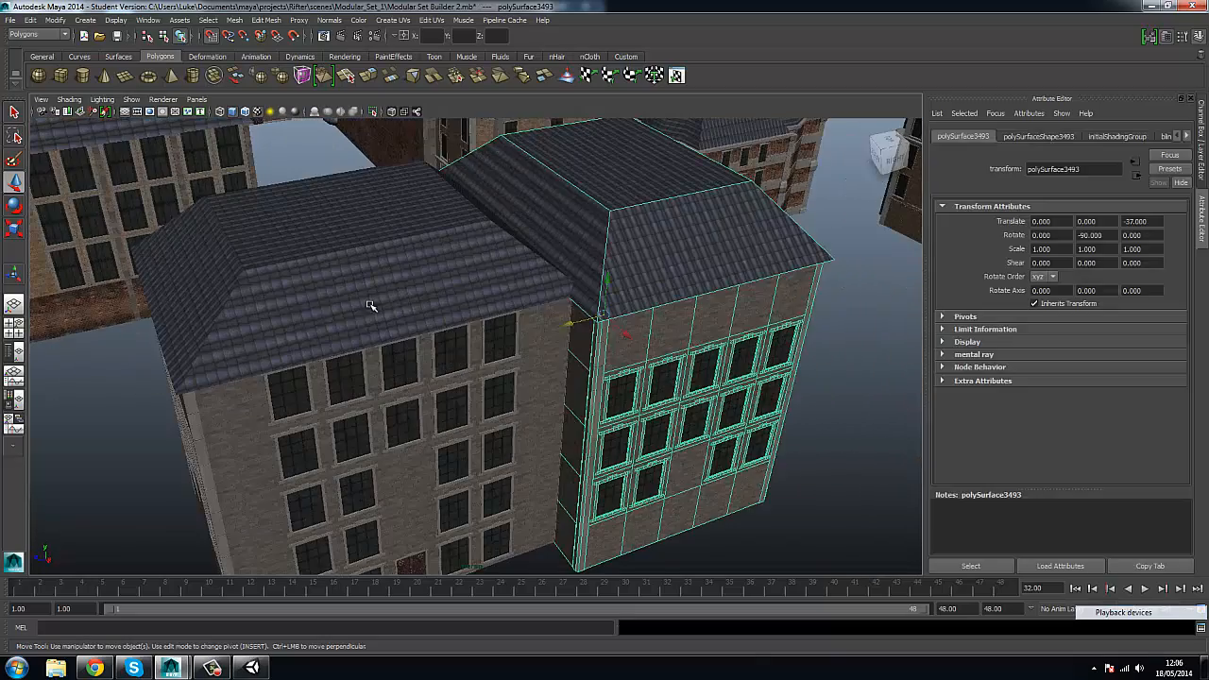
Select the original grey building, delete all construction history in the scene and center its pivot.
{"action": "left_click", "coordinate": [263, 179]}
{"action": "left_click", "coordinate": [224, 227]}
{"action": "left_click", "coordinate": [30, 20]}
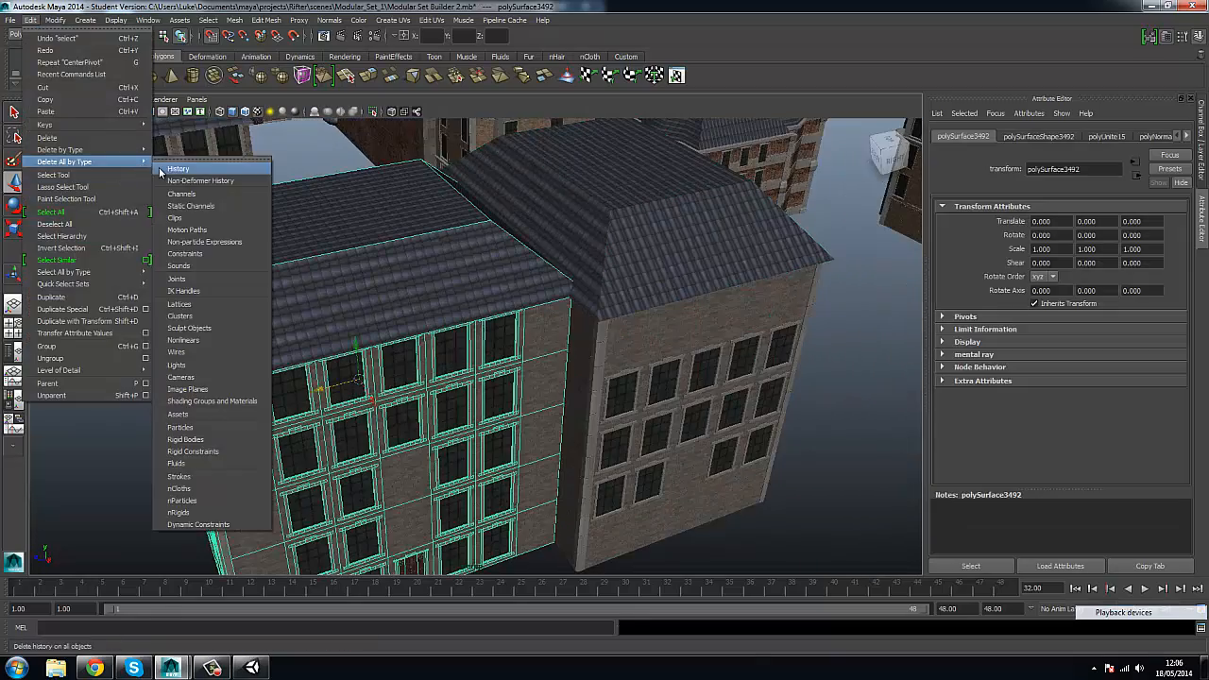
{"action": "left_click", "coordinate": [164, 170]}
{"action": "left_click", "coordinate": [57, 20]}
{"action": "left_click", "coordinate": [72, 139]}
Export the selected building as an FBX file named Medium_08 in the City/Buildings folder.
{"action": "left_click", "coordinate": [10, 21]}
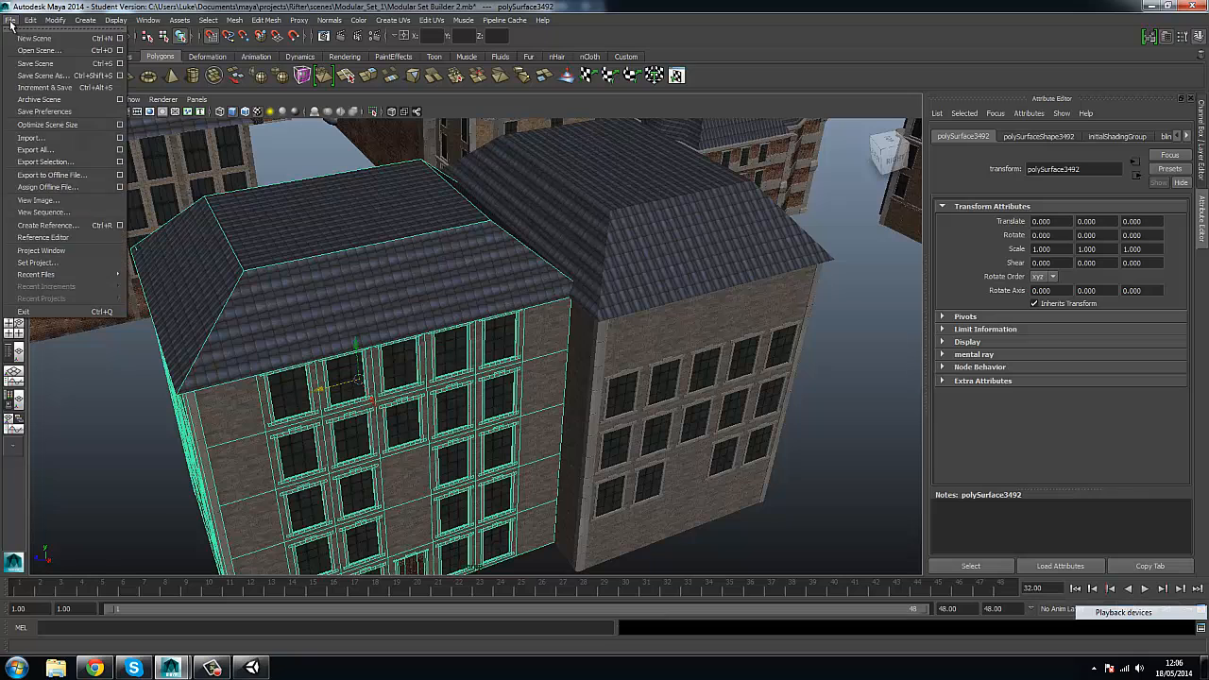
{"action": "left_click", "coordinate": [62, 162]}
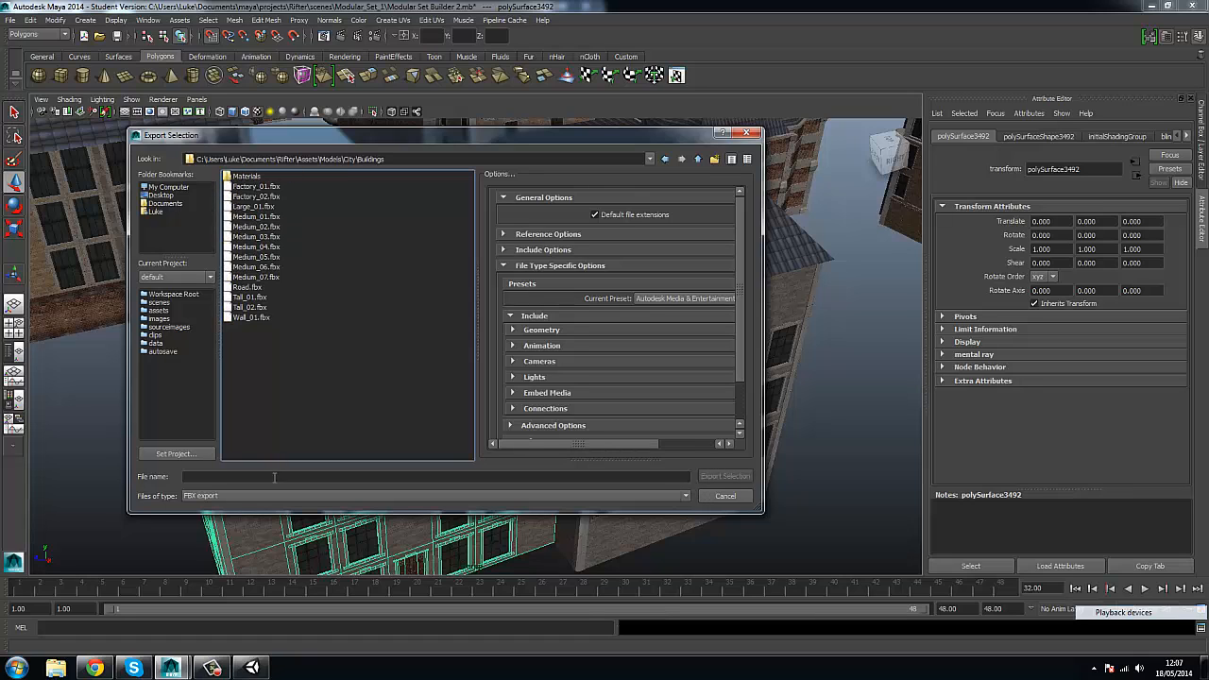
{"action": "type", "text": "edium"}
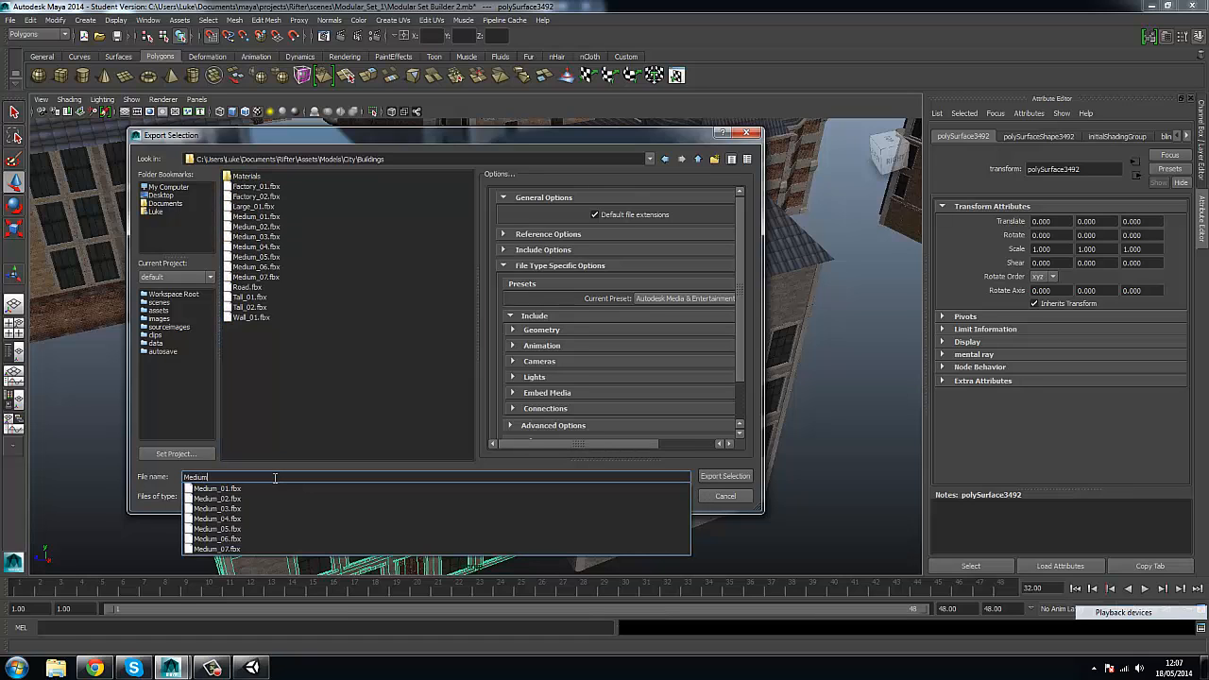
{"action": "type", "text": "_07"}
{"action": "key", "text": "Return"}
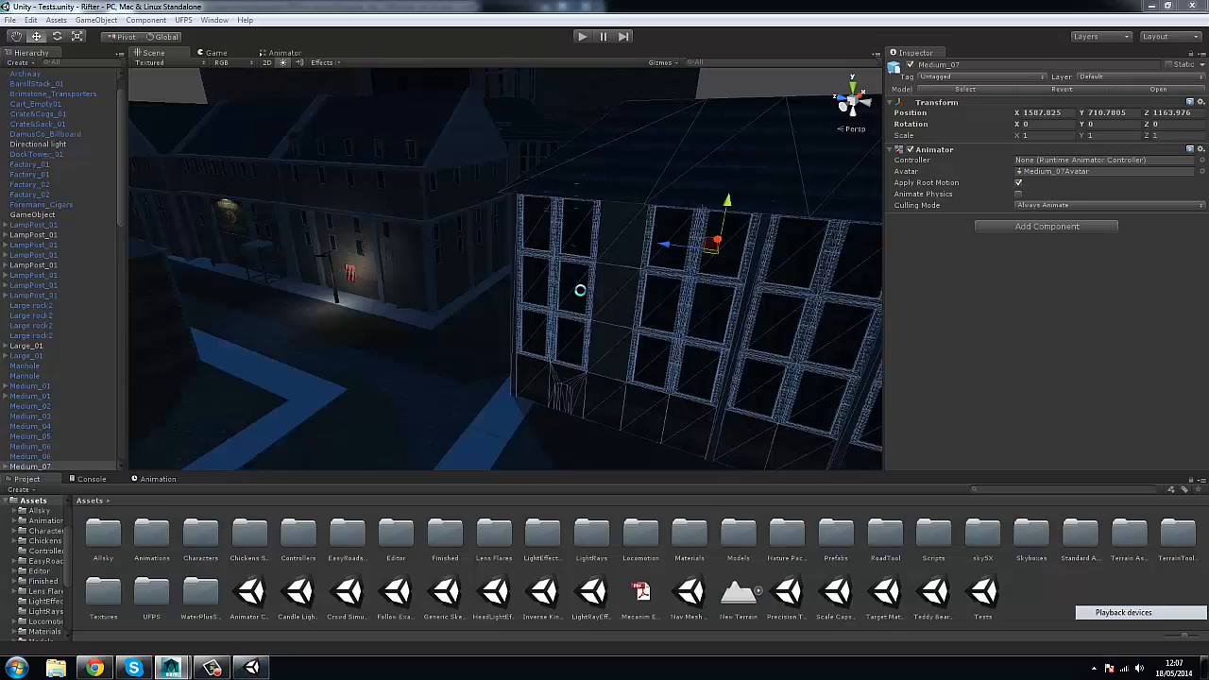
Switch to Unity, turn off the Scene view lighting and widen the Scene view.
{"action": "scroll", "coordinate": [581, 354], "scroll_direction": "down", "scroll_amount": 3}
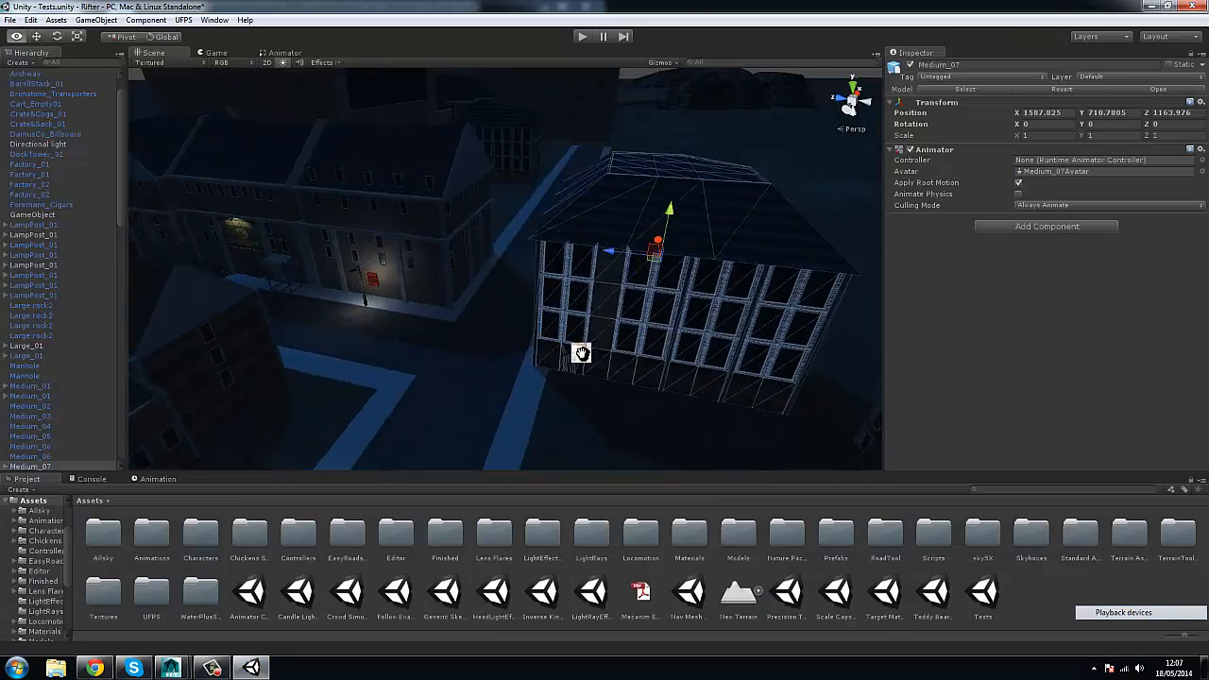
{"action": "left_click_drag", "start_coordinate": [580, 353], "coordinate": [661, 416], "text": "alt"}
{"action": "left_click", "coordinate": [283, 62]}
{"action": "scroll", "coordinate": [637, 272], "scroll_direction": "down", "scroll_amount": 2, "text": "alt"}
{"action": "left_click_drag", "start_coordinate": [889, 295], "coordinate": [1036, 294]}
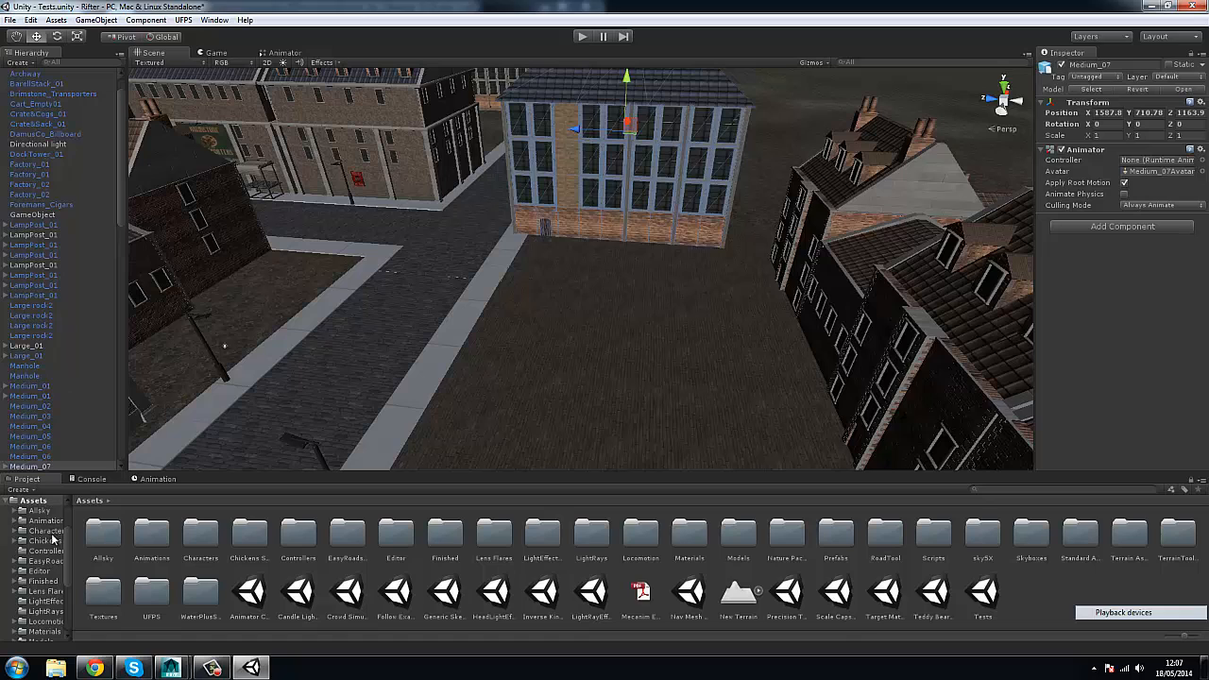
In Models/City/Buildings, set the Medium_08 model's import scale factor to 0.9 and enable Generate Colliders.
{"action": "left_click", "coordinate": [41, 624]}
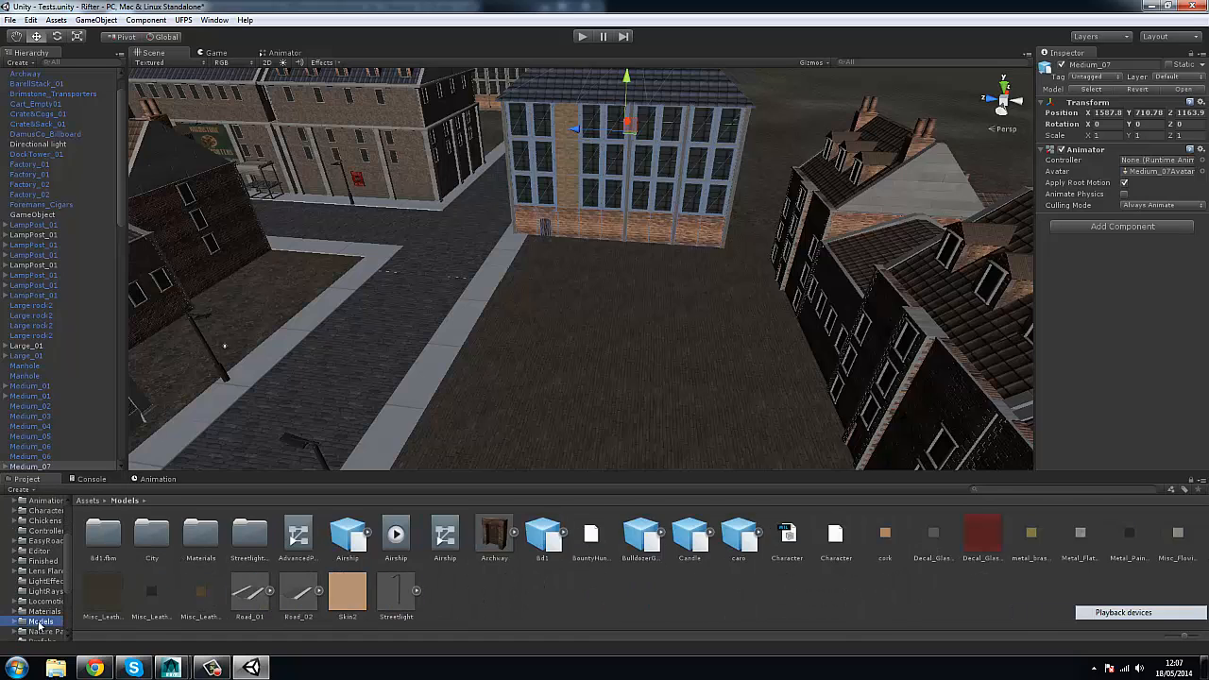
{"action": "double_click", "coordinate": [152, 536]}
{"action": "double_click", "coordinate": [104, 533]}
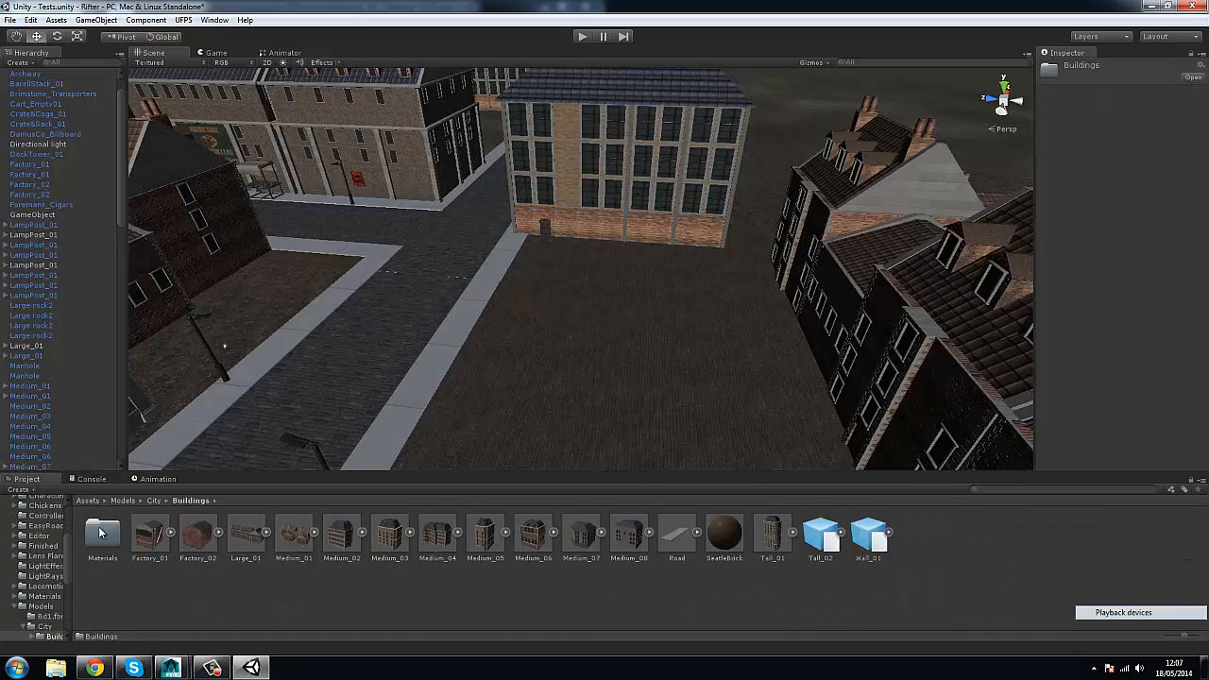
{"action": "left_click", "coordinate": [631, 535]}
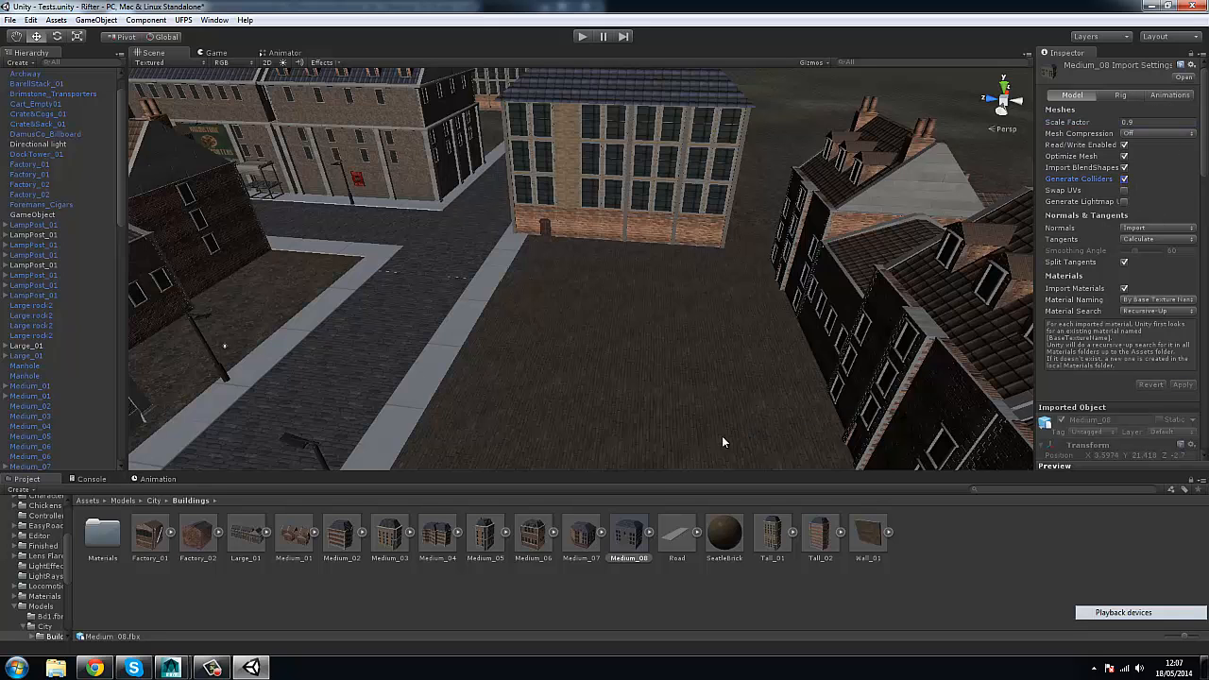
Place Medium_08 on the empty ground in front of the Medium_07 building and raise it to about Y 710.
{"action": "left_click_drag", "start_coordinate": [612, 370], "coordinate": [614, 348]}
{"action": "left_click_drag", "start_coordinate": [614, 306], "coordinate": [615, 236]}
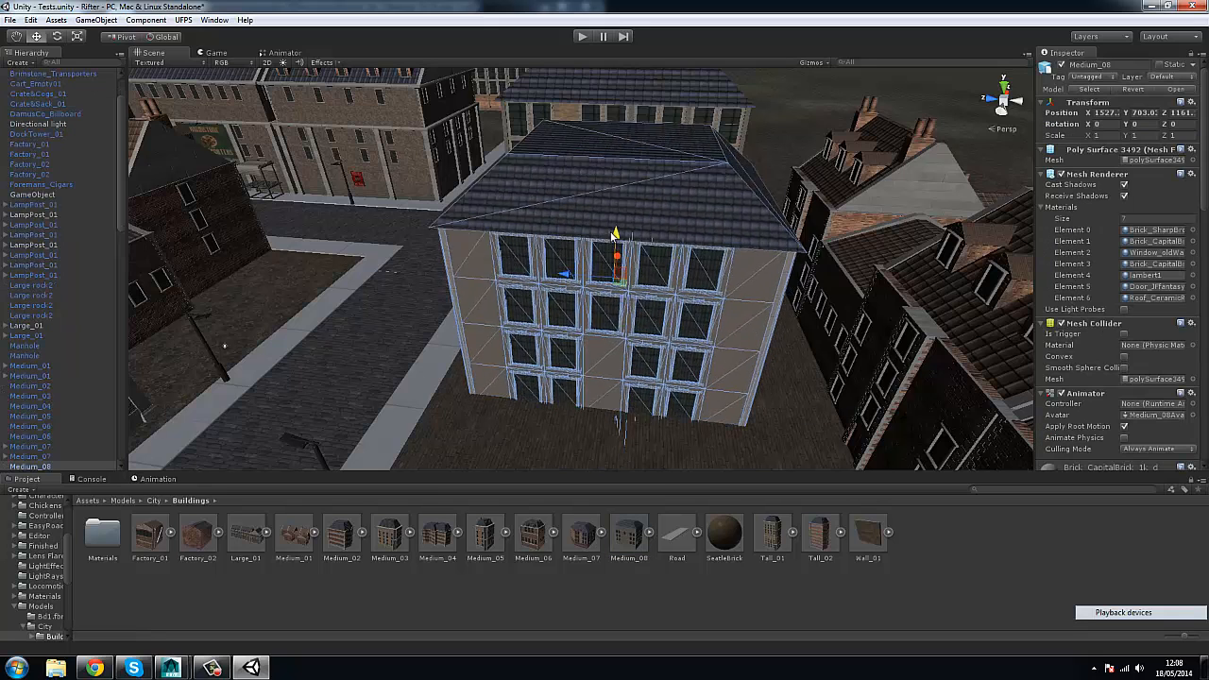
{"action": "scroll", "coordinate": [515, 282], "scroll_direction": "up", "scroll_amount": 5}
{"action": "scroll", "coordinate": [524, 279], "scroll_direction": "up", "scroll_amount": 3}
{"action": "scroll", "coordinate": [528, 280], "scroll_direction": "down", "scroll_amount": 8}
{"action": "left_click_drag", "start_coordinate": [567, 274], "coordinate": [558, 203], "text": "alt"}
{"action": "scroll", "coordinate": [592, 248], "scroll_direction": "down", "scroll_amount": 3}
{"action": "scroll", "coordinate": [694, 187], "scroll_direction": "up", "scroll_amount": 4}
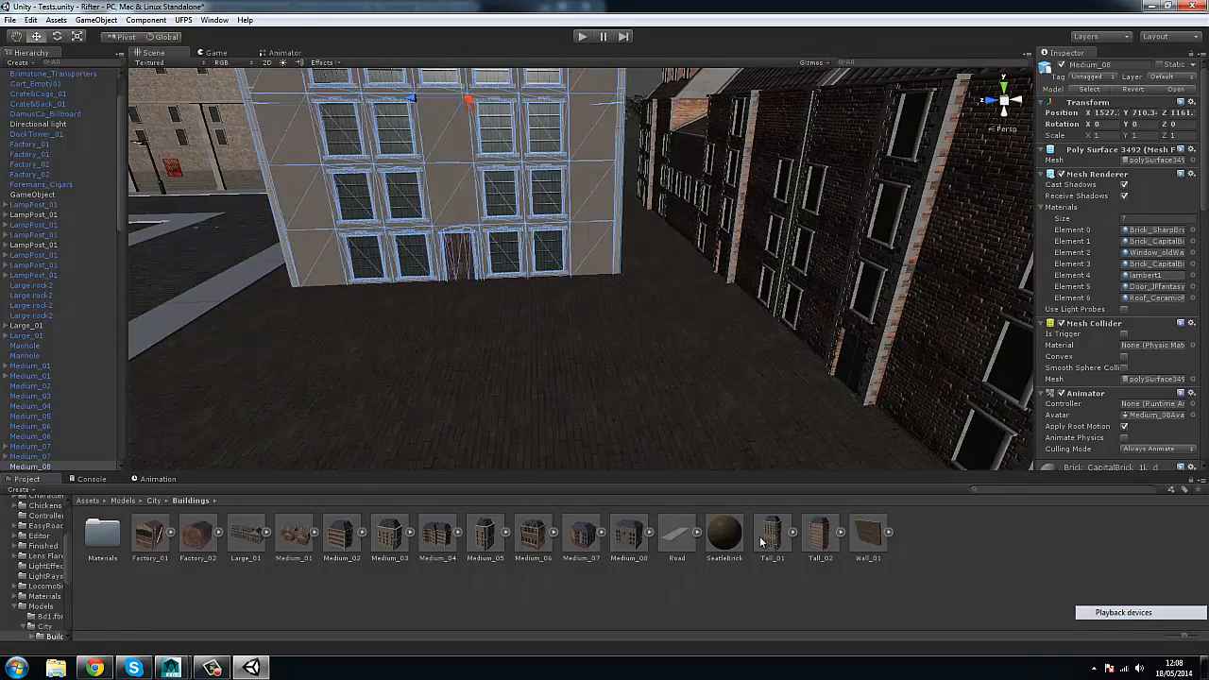
Set the Medium_08 model's import scale factor to 0.8.
{"action": "left_click", "coordinate": [628, 534]}
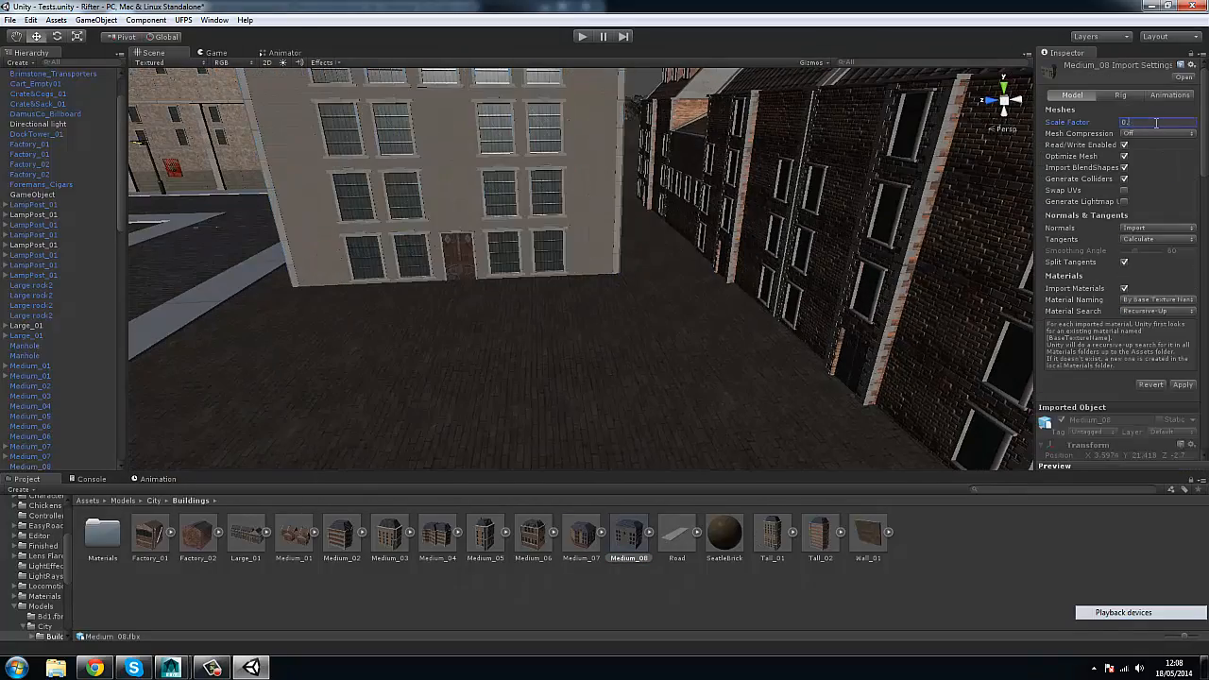
{"action": "middle_click_drag", "start_coordinate": [510, 220], "coordinate": [707, 292]}
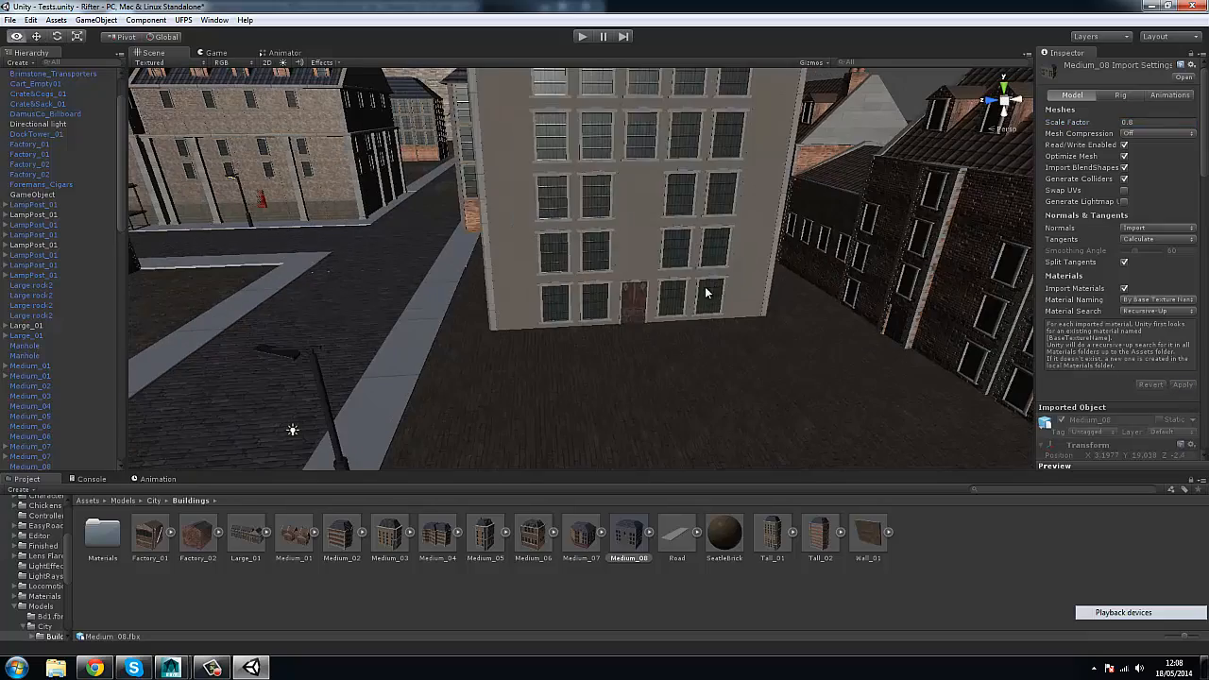
{"action": "left_click", "coordinate": [708, 292]}
{"action": "scroll", "coordinate": [609, 106], "scroll_direction": "down", "scroll_amount": 1}
Rotate Medium_08 to 90 degrees about Y and move it along the pavement, to about X 1540, Z 1172.
{"action": "left_click_drag", "start_coordinate": [615, 118], "coordinate": [546, 242]}
{"action": "type", "text": "e90w"}
{"action": "left_click_drag", "start_coordinate": [552, 244], "coordinate": [645, 192], "text": "alt"}
{"action": "left_click_drag", "start_coordinate": [707, 228], "coordinate": [453, 321]}
{"action": "scroll", "coordinate": [683, 240], "scroll_direction": "down", "scroll_amount": 3}
{"action": "left_click", "coordinate": [532, 104]}
{"action": "left_click_drag", "start_coordinate": [531, 104], "coordinate": [753, 205], "text": "alt"}
{"action": "left_click", "coordinate": [752, 205]}
Find the Brick_SharpBrown_1k_d4 wall material by searching the project for "sharp" and set its X and Y tiling to 5.
{"action": "scroll", "coordinate": [1123, 325], "scroll_direction": "down", "scroll_amount": 5}
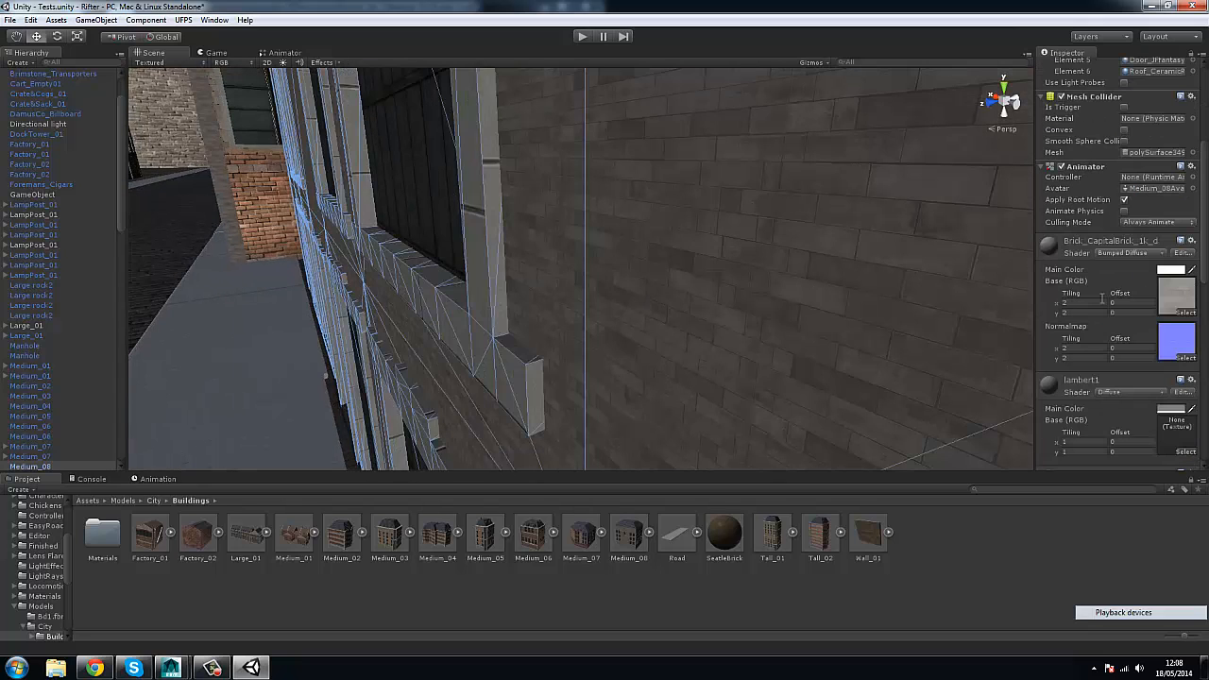
{"action": "scroll", "coordinate": [1102, 298], "scroll_direction": "down", "scroll_amount": 3}
{"action": "scroll", "coordinate": [1104, 298], "scroll_direction": "up", "scroll_amount": 8}
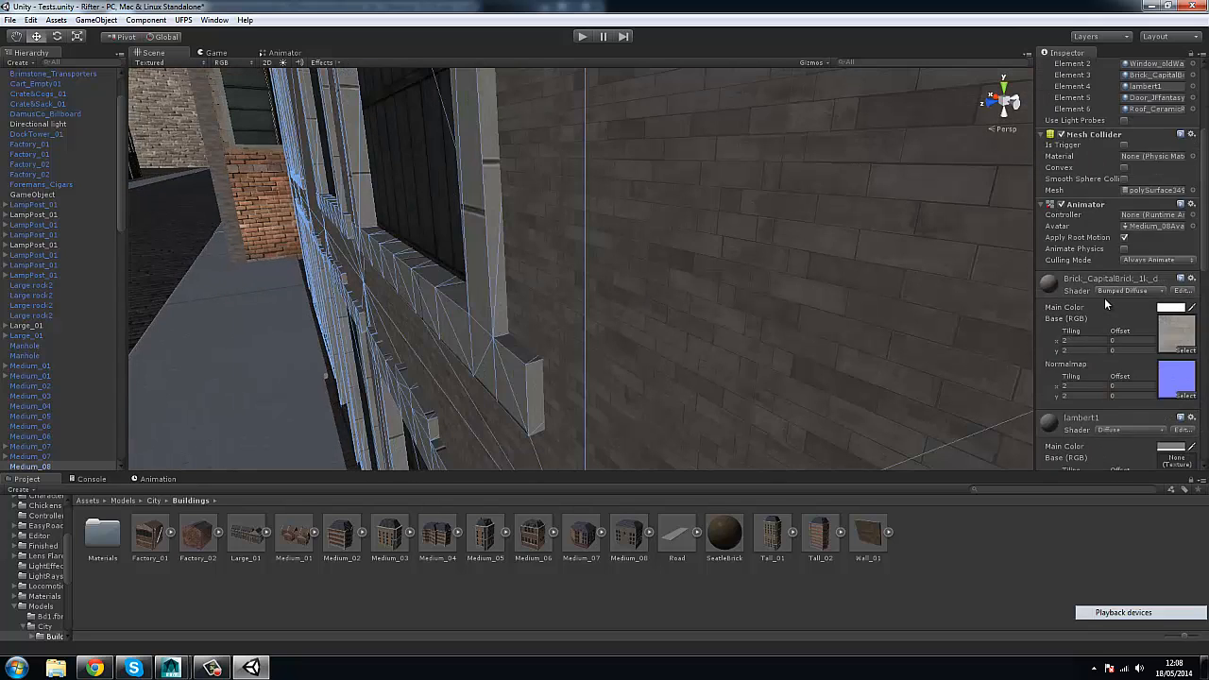
{"action": "type", "text": "sharp"}
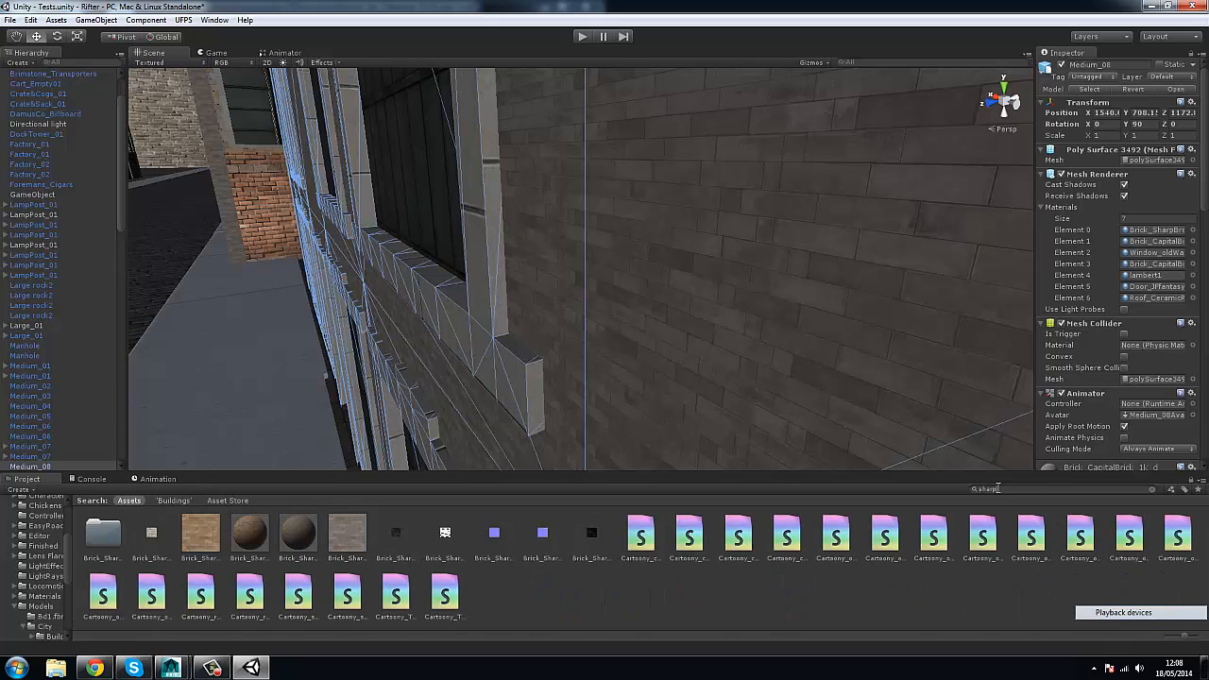
{"action": "left_click", "coordinate": [295, 535]}
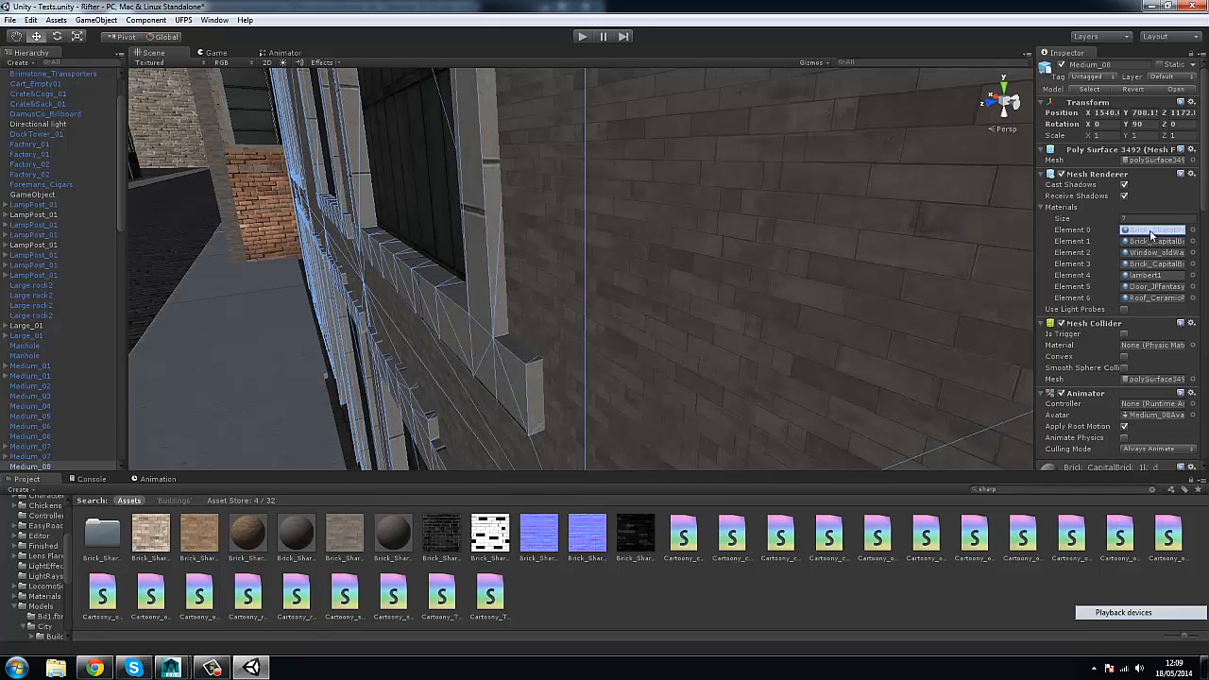
{"action": "left_click", "coordinate": [385, 535]}
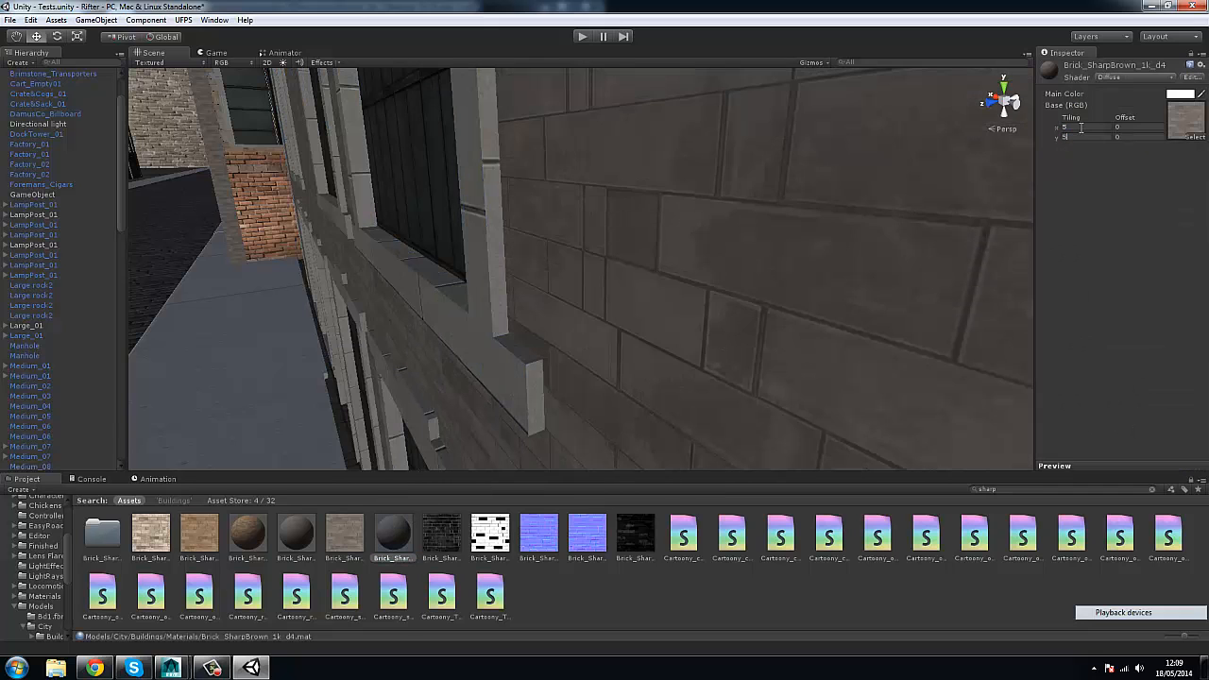
Reduce the Brick_SharpBrown_1k_d4 material's tiling to 3 in both X and Y.
{"action": "right_click_drag", "start_coordinate": [834, 388], "coordinate": [680, 216]}
{"action": "key", "text": "BackSpace"}
{"action": "type", "text": "4"}
{"action": "key", "text": "Tab"}
{"action": "type", "text": "4"}
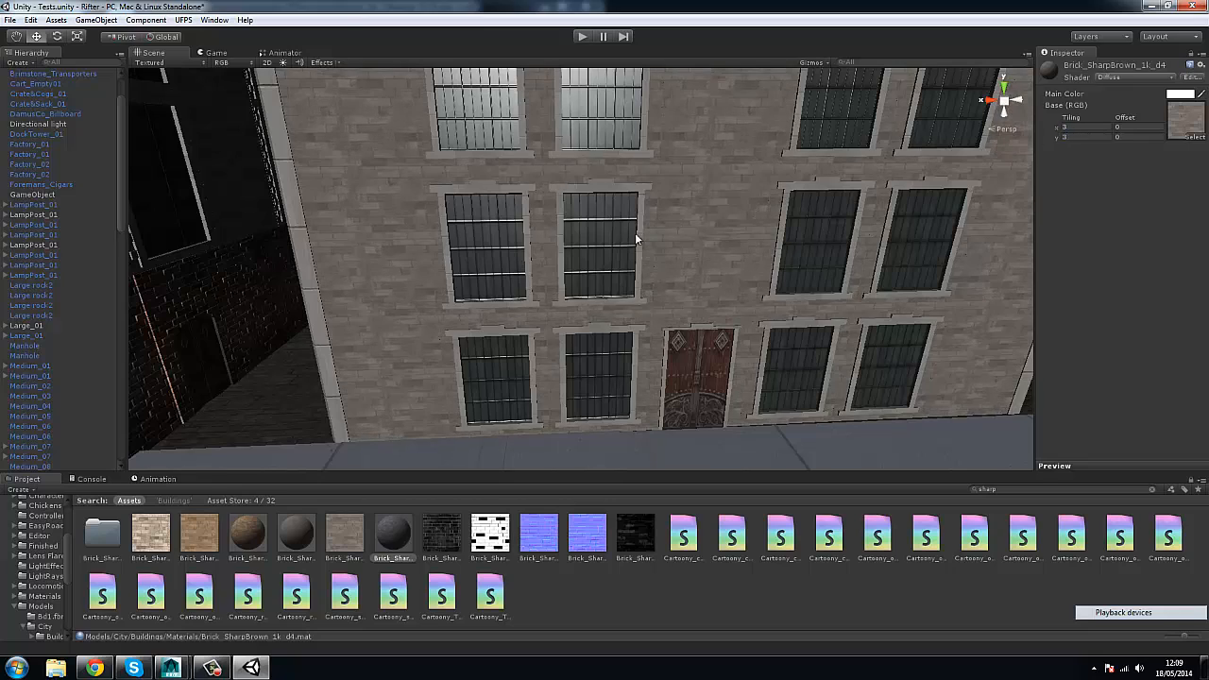
Turn the Scene view lighting back on and select the neighbouring Medium_07 building.
{"action": "right_click_drag", "start_coordinate": [636, 239], "coordinate": [592, 373]}
{"action": "left_click", "coordinate": [282, 62]}
{"action": "right_click_drag", "start_coordinate": [610, 210], "coordinate": [522, 346]}
{"action": "left_click", "coordinate": [523, 346]}
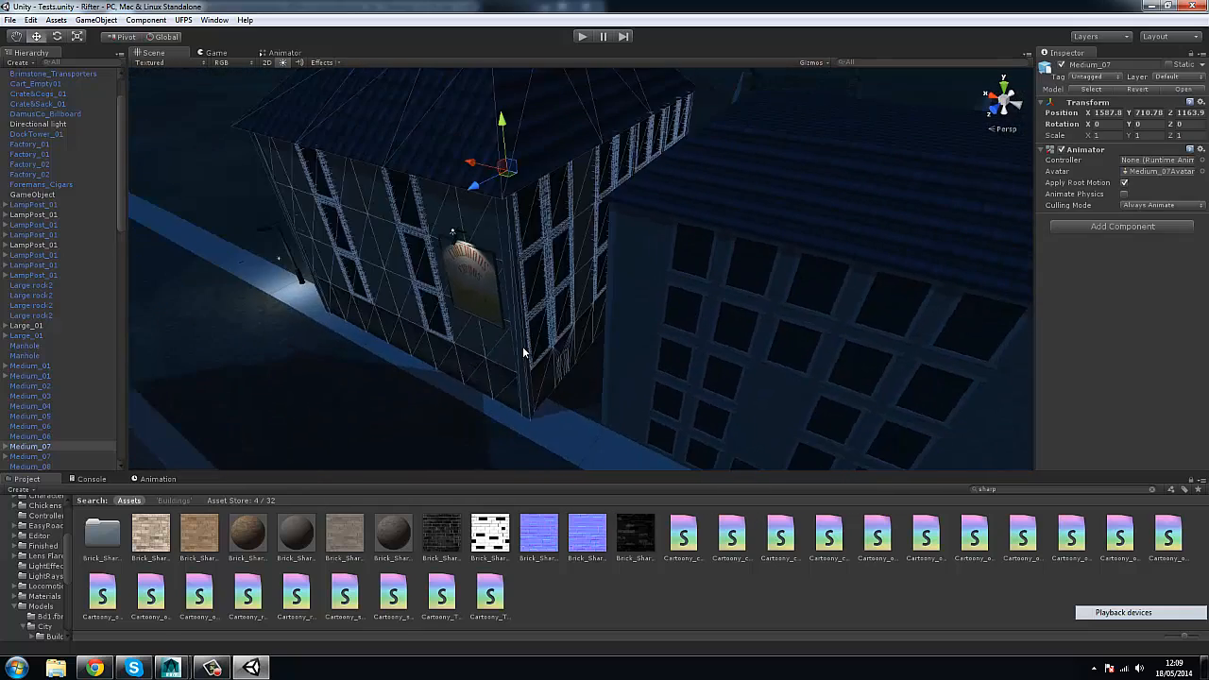
Place a LampPost_01 on the pavement just past the corner of Medium_08, at about X 1513.
{"action": "left_click_drag", "start_coordinate": [522, 346], "coordinate": [729, 348], "text": "alt"}
{"action": "left_click", "coordinate": [506, 302]}
{"action": "left_click", "coordinate": [723, 356]}
{"action": "scroll", "coordinate": [721, 356], "scroll_direction": "down", "scroll_amount": 3}
{"action": "left_click_drag", "start_coordinate": [671, 317], "coordinate": [283, 381]}
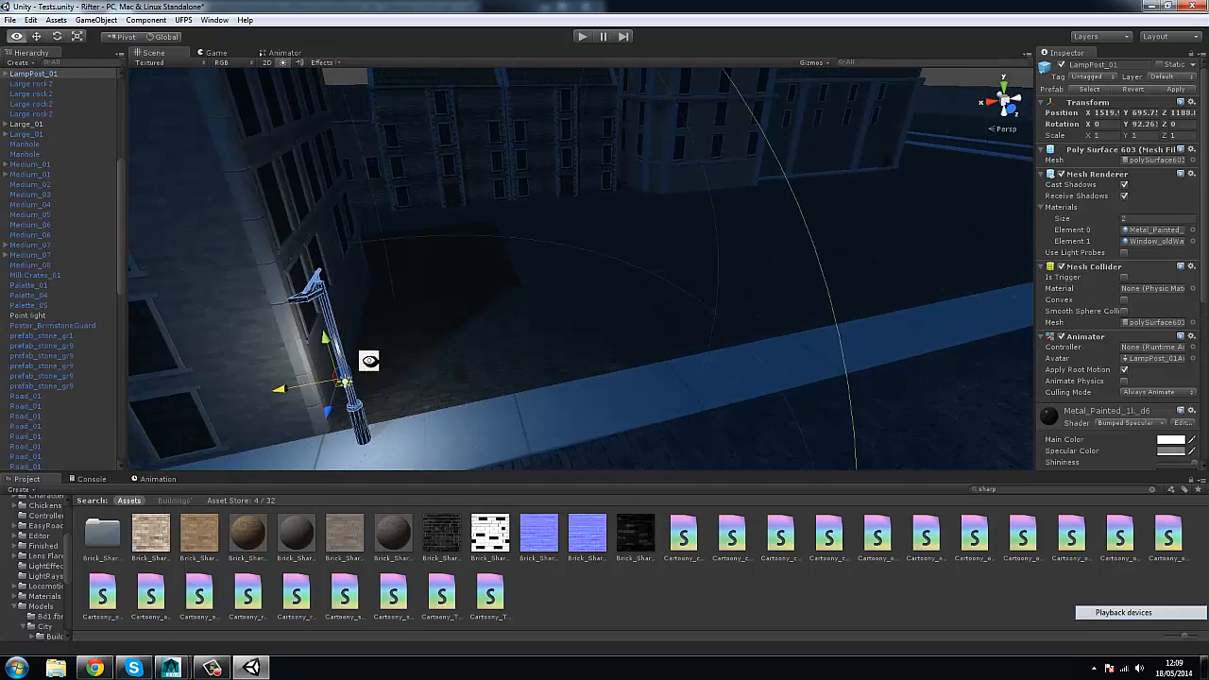
{"action": "middle_click_drag", "start_coordinate": [370, 359], "coordinate": [610, 305]}
{"action": "left_click_drag", "start_coordinate": [610, 306], "coordinate": [713, 346], "text": "alt"}
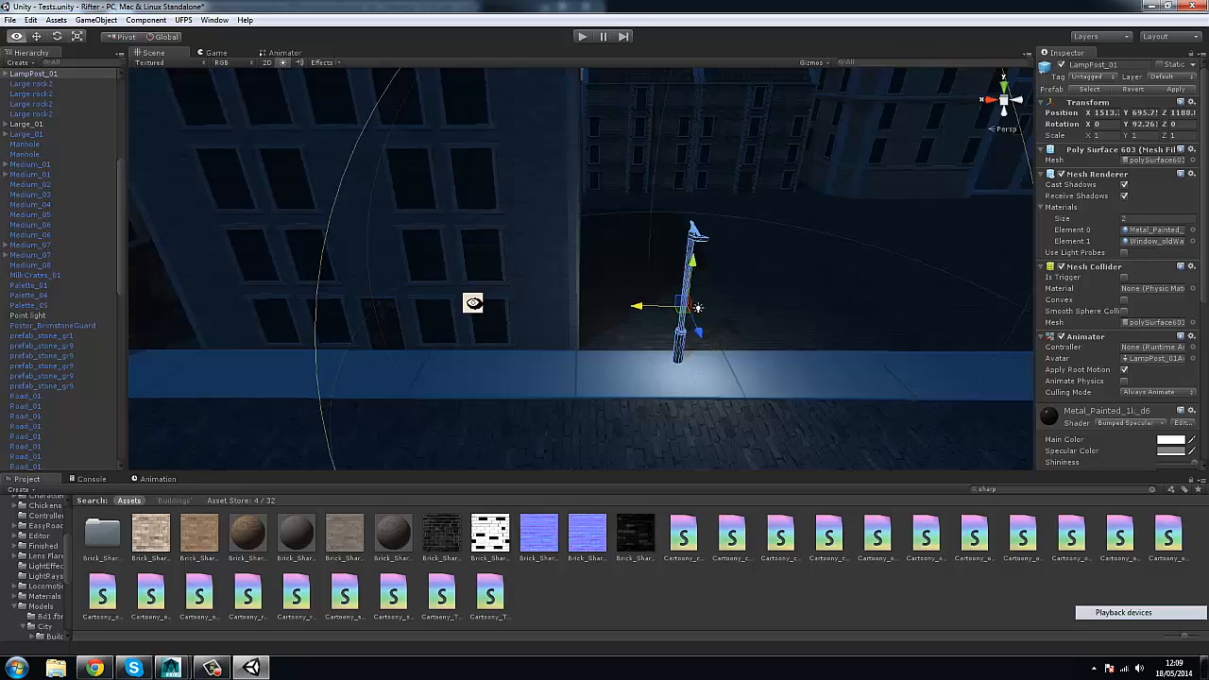
Duplicate Medium_08, move the copy along the street past the lamp post and rotate it to 180 degrees about Y.
{"action": "left_click", "coordinate": [629, 237]}
{"action": "left_click_drag", "start_coordinate": [628, 237], "coordinate": [502, 354], "text": "alt"}
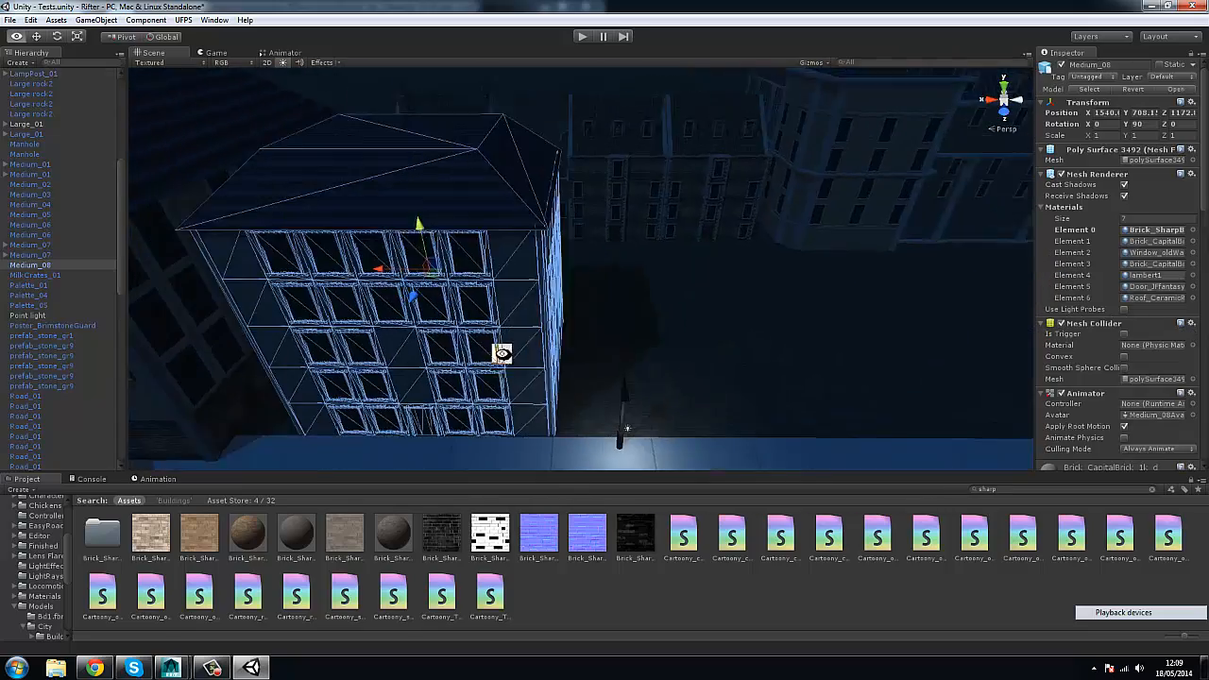
{"action": "left_click_drag", "start_coordinate": [389, 257], "coordinate": [664, 284]}
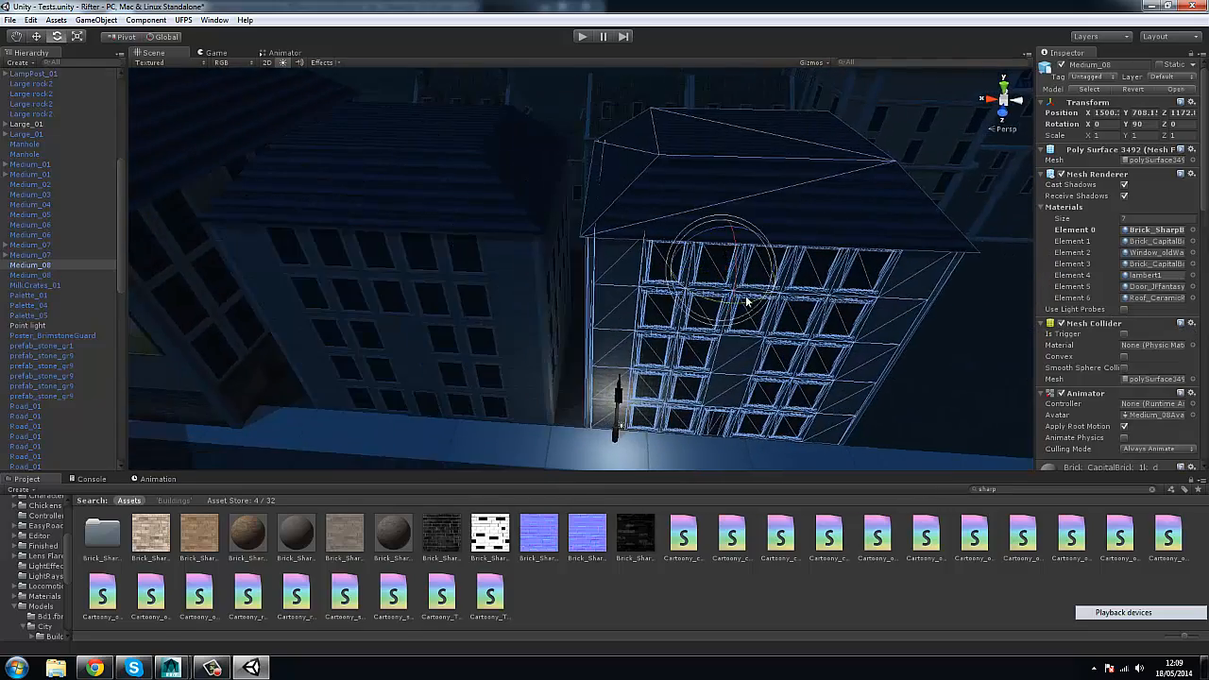
{"action": "left_click_drag", "start_coordinate": [747, 300], "coordinate": [1020, 160]}
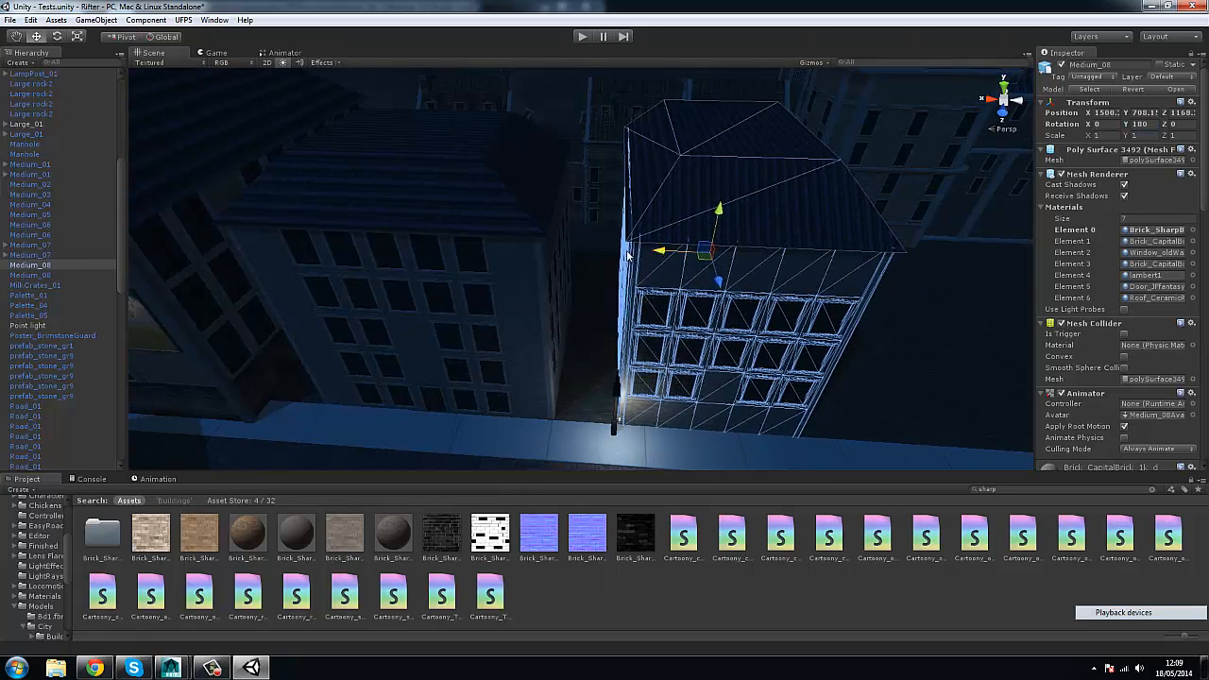
Turn off the Scene view lighting and move the rotated copy along X against the original Medium_08's side wall.
{"action": "left_click_drag", "start_coordinate": [627, 256], "coordinate": [492, 205], "text": "alt"}
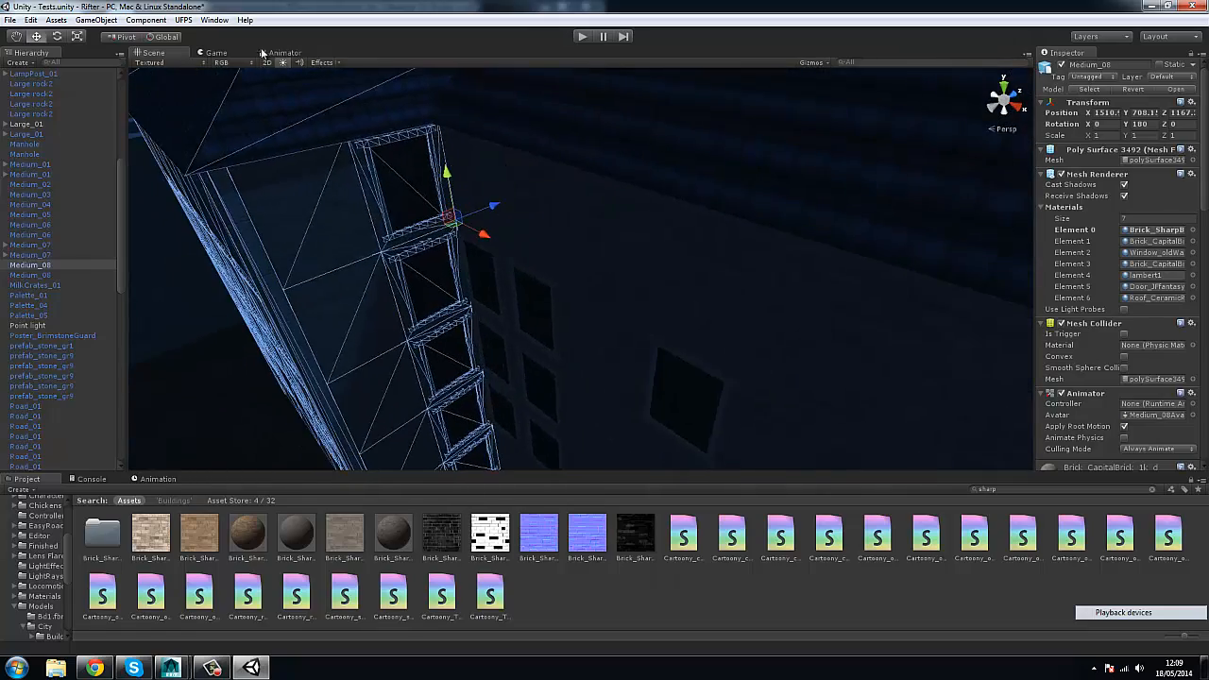
{"action": "left_click", "coordinate": [282, 63]}
{"action": "left_click_drag", "start_coordinate": [605, 221], "coordinate": [652, 237], "text": "alt"}
{"action": "scroll", "coordinate": [619, 241], "scroll_direction": "up", "scroll_amount": 2}
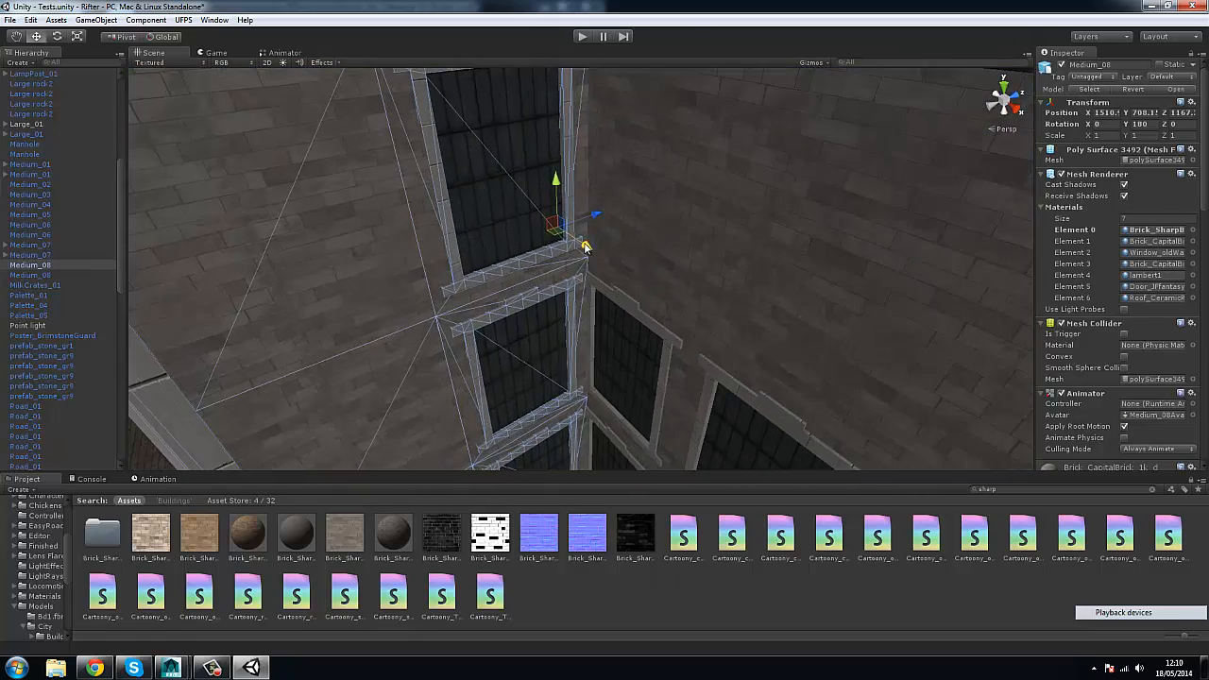
{"action": "left_click_drag", "start_coordinate": [576, 242], "coordinate": [494, 78]}
{"action": "scroll", "coordinate": [494, 77], "scroll_direction": "down", "scroll_amount": 2}
{"action": "left_click_drag", "start_coordinate": [601, 235], "coordinate": [307, 149], "text": "alt"}
{"action": "left_click", "coordinate": [527, 259]}
{"action": "left_click", "coordinate": [307, 148]}
{"action": "left_click_drag", "start_coordinate": [622, 272], "coordinate": [589, 261], "text": "alt"}
{"action": "left_click", "coordinate": [588, 262]}
Move the rotated Medium_08 copy back from the pavement along Z to about 1157 and deselect it.
{"action": "left_click_drag", "start_coordinate": [638, 200], "coordinate": [583, 221]}
{"action": "middle_click_drag", "start_coordinate": [583, 221], "coordinate": [641, 175]}
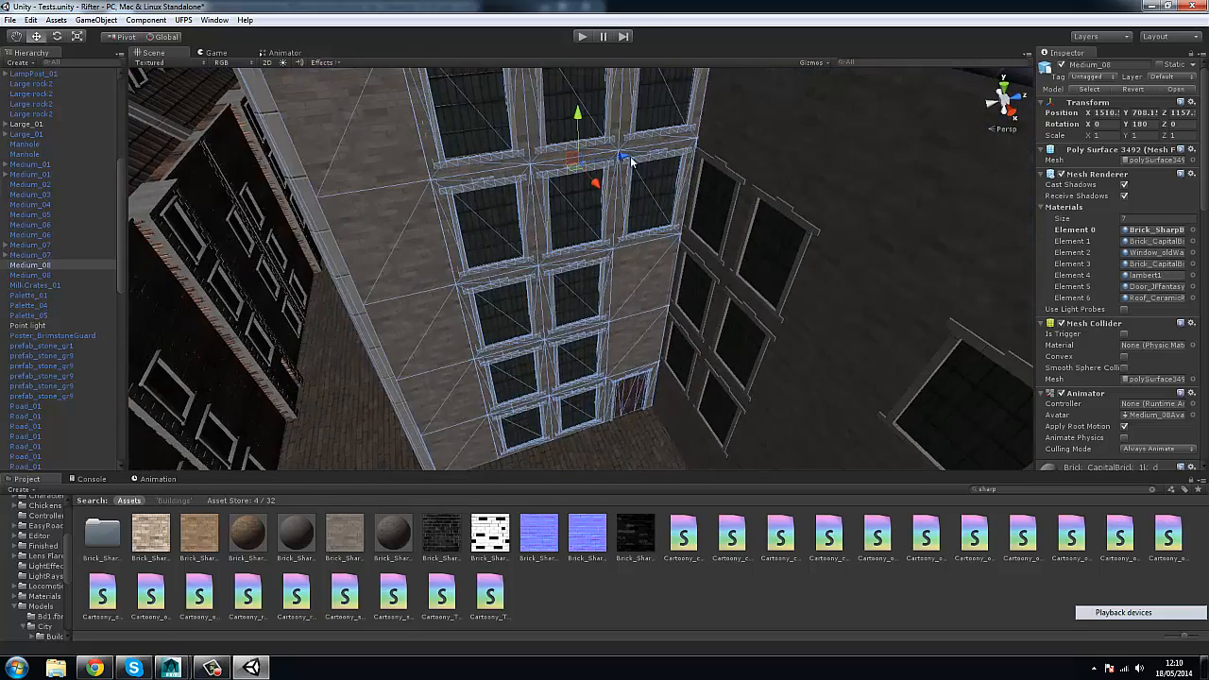
{"action": "left_click_drag", "start_coordinate": [629, 157], "coordinate": [606, 133]}
{"action": "left_click", "coordinate": [580, 140]}
{"action": "left_click", "coordinate": [615, 278]}
{"action": "left_click", "coordinate": [619, 74]}
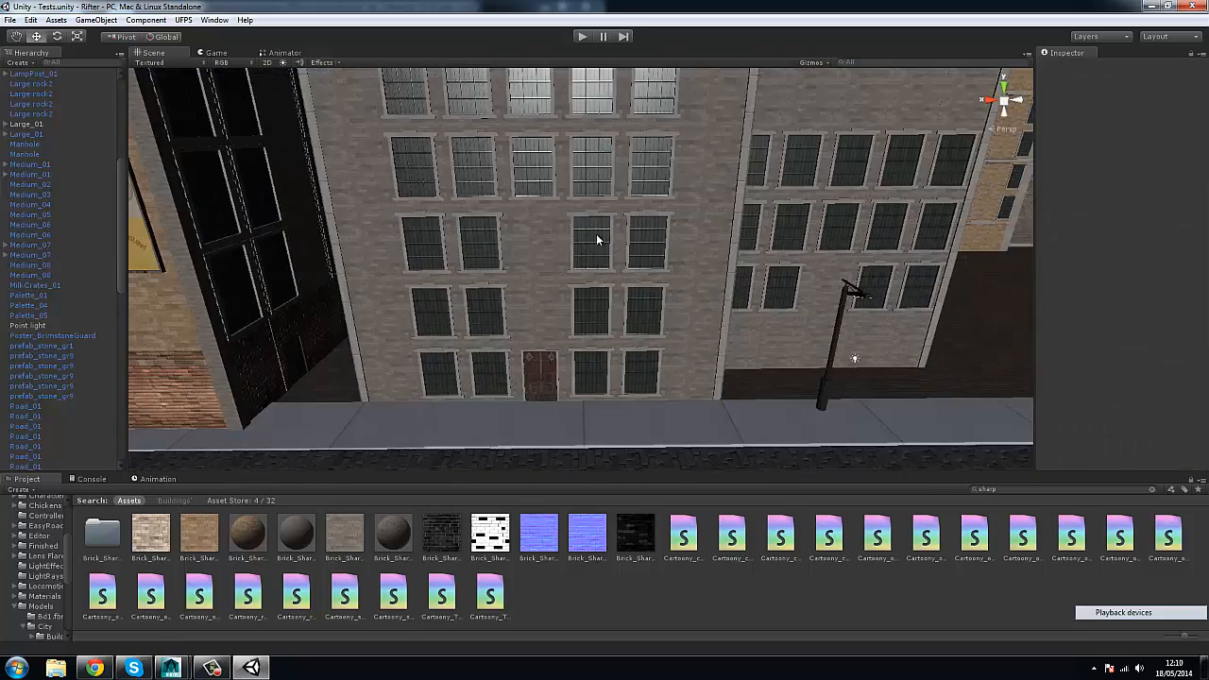
Turn the Scene view lighting on and move the lamp post along the pavement past the set-back building, to about X 1493.
{"action": "left_click_drag", "start_coordinate": [597, 240], "coordinate": [659, 278], "text": "alt"}
{"action": "scroll", "coordinate": [558, 202], "scroll_direction": "up", "scroll_amount": 10}
{"action": "middle_click_drag", "start_coordinate": [659, 278], "coordinate": [573, 261]}
{"action": "scroll", "coordinate": [603, 229], "scroll_direction": "down", "scroll_amount": 5}
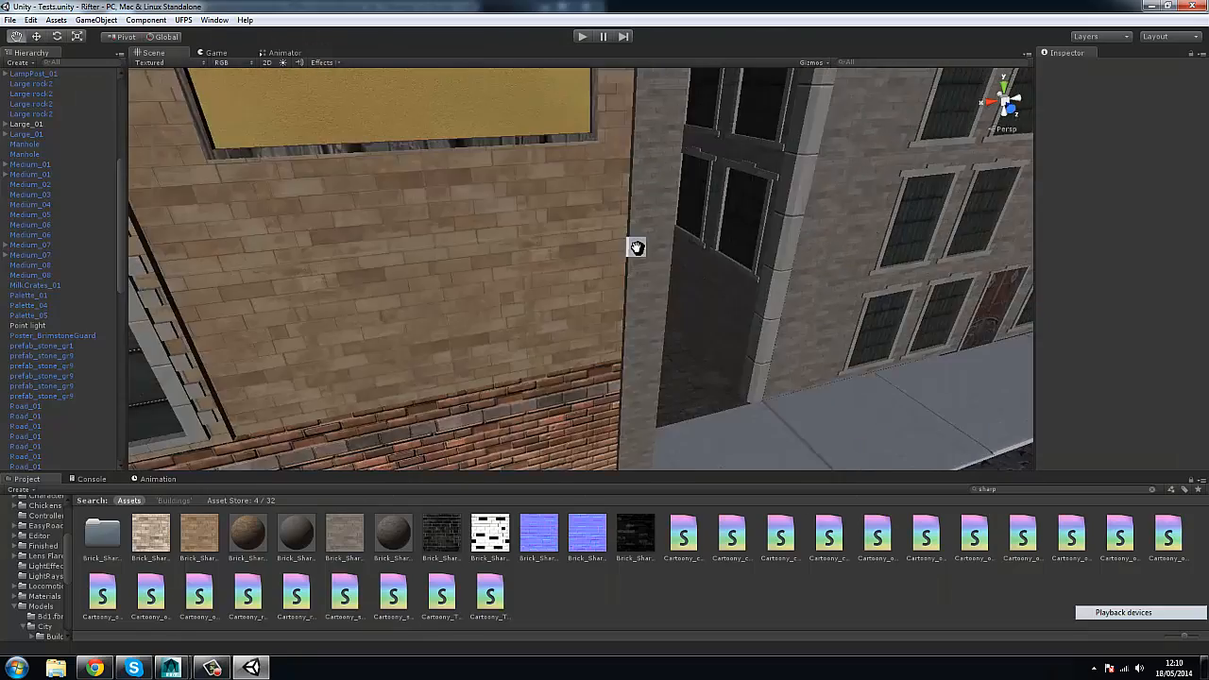
{"action": "scroll", "coordinate": [573, 261], "scroll_direction": "down", "scroll_amount": 3}
{"action": "left_click_drag", "start_coordinate": [573, 261], "coordinate": [537, 229], "text": "alt"}
{"action": "left_click", "coordinate": [283, 62]}
{"action": "left_click_drag", "start_coordinate": [590, 183], "coordinate": [383, 316], "text": "alt"}
{"action": "left_click", "coordinate": [378, 301]}
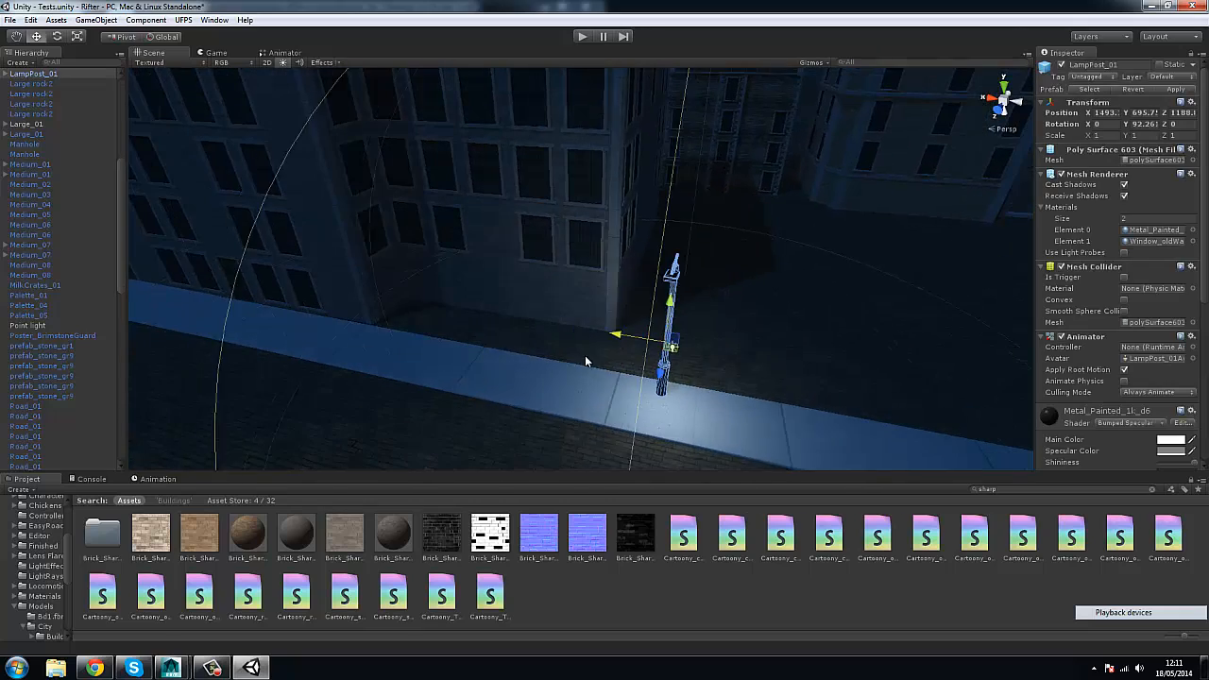
Try a copy of the lamp post in the alley beside the Medium_08 buildings, at about X 1559, Z 1155.
{"action": "left_click_drag", "start_coordinate": [586, 362], "coordinate": [553, 356]}
{"action": "left_click_drag", "start_coordinate": [553, 356], "coordinate": [788, 359], "text": "alt"}
{"action": "scroll", "coordinate": [788, 359], "scroll_direction": "down", "scroll_amount": 4}
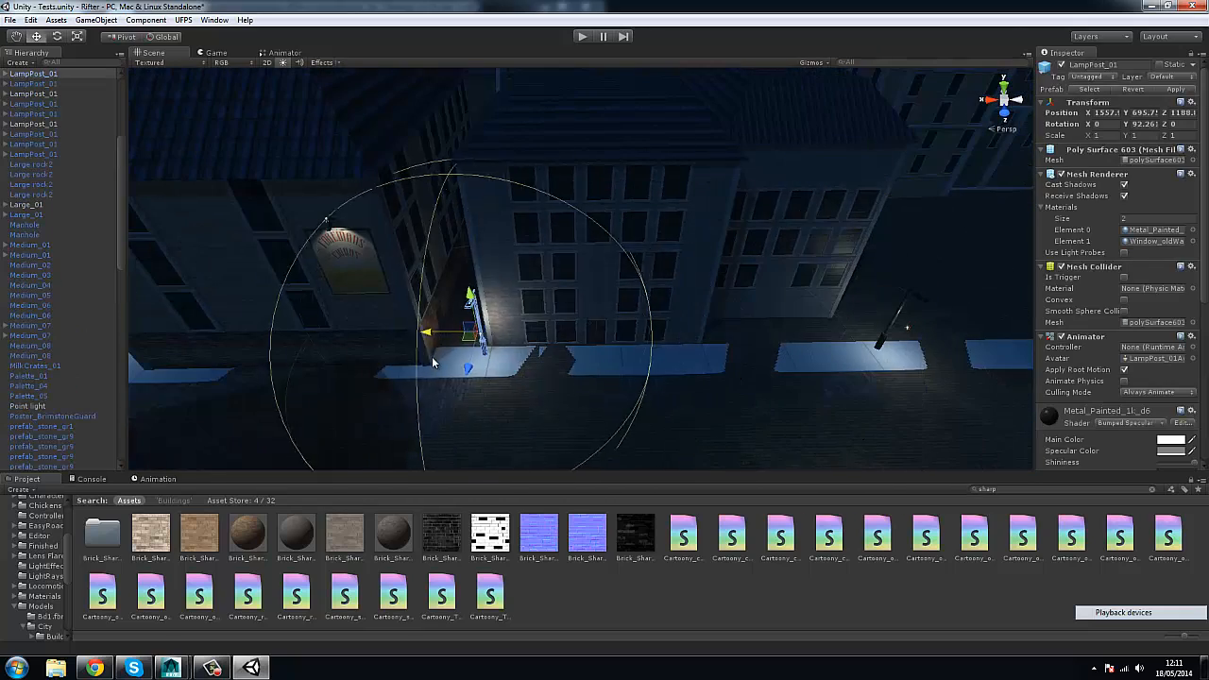
{"action": "left_click_drag", "start_coordinate": [433, 363], "coordinate": [421, 363]}
{"action": "scroll", "coordinate": [421, 363], "scroll_direction": "up", "scroll_amount": 5}
{"action": "middle_click_drag", "start_coordinate": [421, 363], "coordinate": [571, 434]}
{"action": "scroll", "coordinate": [571, 434], "scroll_direction": "up", "scroll_amount": 5}
{"action": "left_click_drag", "start_coordinate": [534, 217], "coordinate": [585, 328], "text": "alt"}
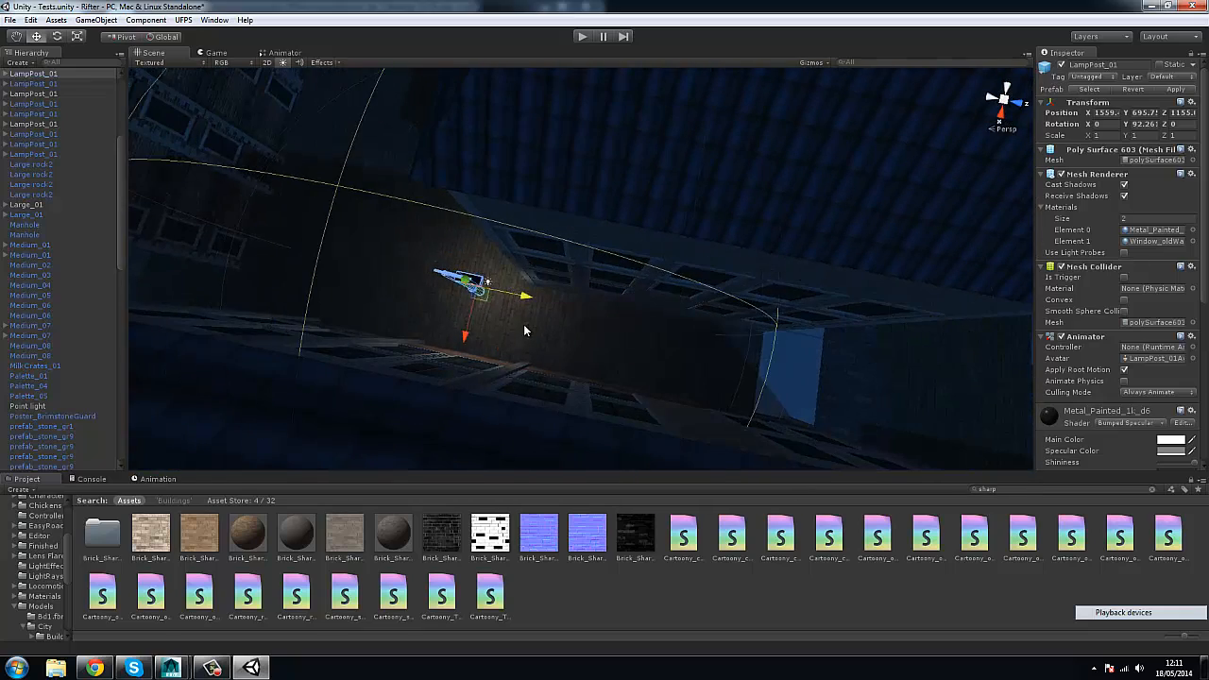
Rotate the alley lamp post to about 181.7 degrees about Y, move it along Z to about 1138, and delete it.
{"action": "left_click_drag", "start_coordinate": [341, 361], "coordinate": [401, 322], "text": "alt"}
{"action": "left_click_drag", "start_coordinate": [496, 208], "coordinate": [590, 191]}
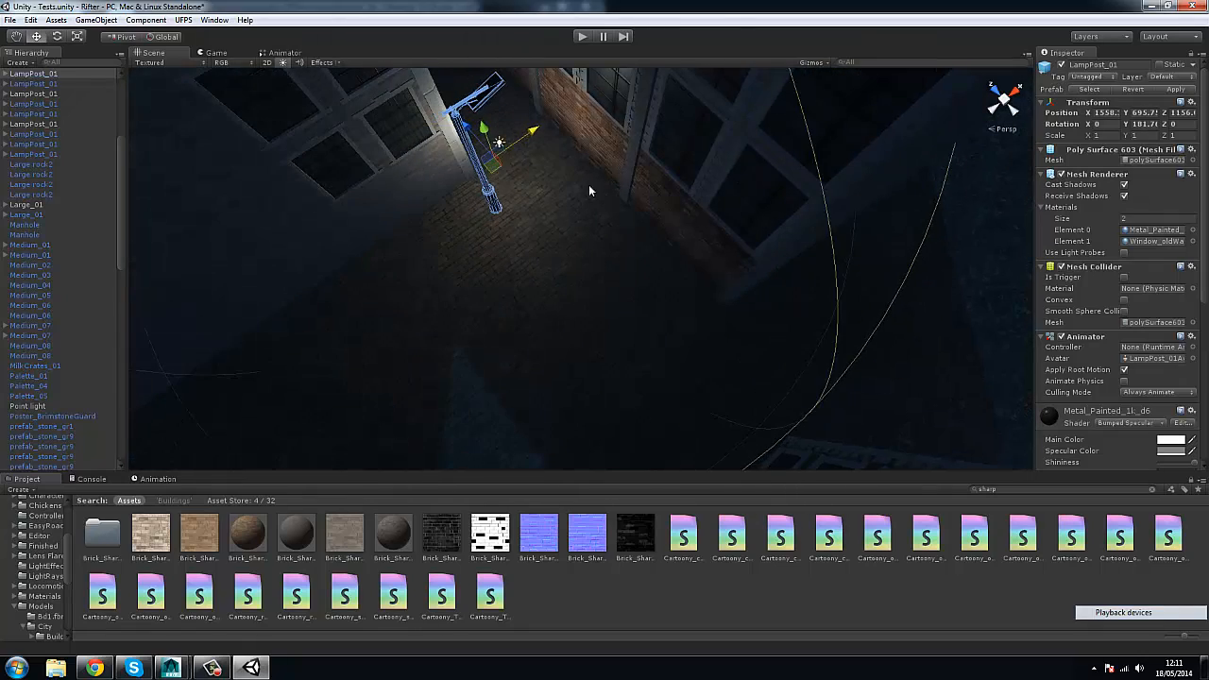
{"action": "left_click_drag", "start_coordinate": [482, 134], "coordinate": [90, 114]}
{"action": "scroll", "coordinate": [486, 201], "scroll_direction": "down", "scroll_amount": 5}
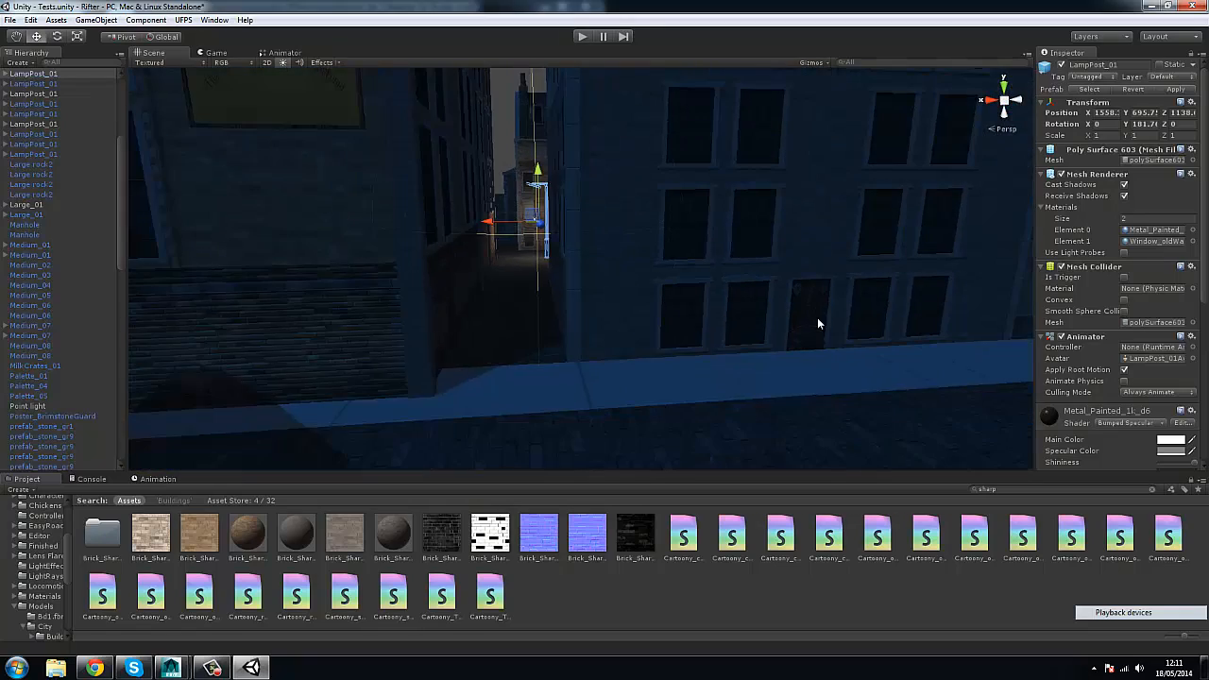
{"action": "key", "text": "Delete"}
Delete the Road_02 junction section in the street in front of the alley, at about X 1563.
{"action": "left_click_drag", "start_coordinate": [664, 230], "coordinate": [705, 288], "text": "alt"}
{"action": "left_click_drag", "start_coordinate": [646, 257], "coordinate": [794, 222], "text": "alt"}
{"action": "left_click", "coordinate": [799, 264]}
{"action": "left_click_drag", "start_coordinate": [764, 304], "coordinate": [786, 205], "text": "alt"}
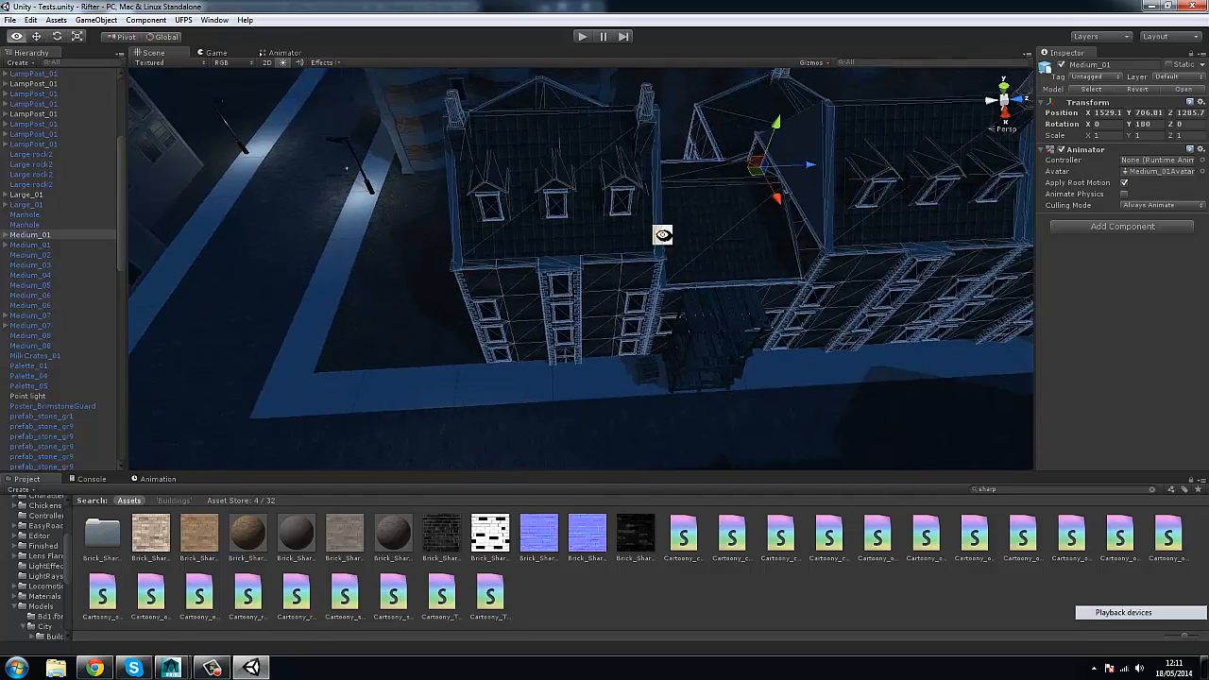
{"action": "left_click_drag", "start_coordinate": [662, 234], "coordinate": [640, 262], "text": "alt"}
{"action": "left_click", "coordinate": [664, 270]}
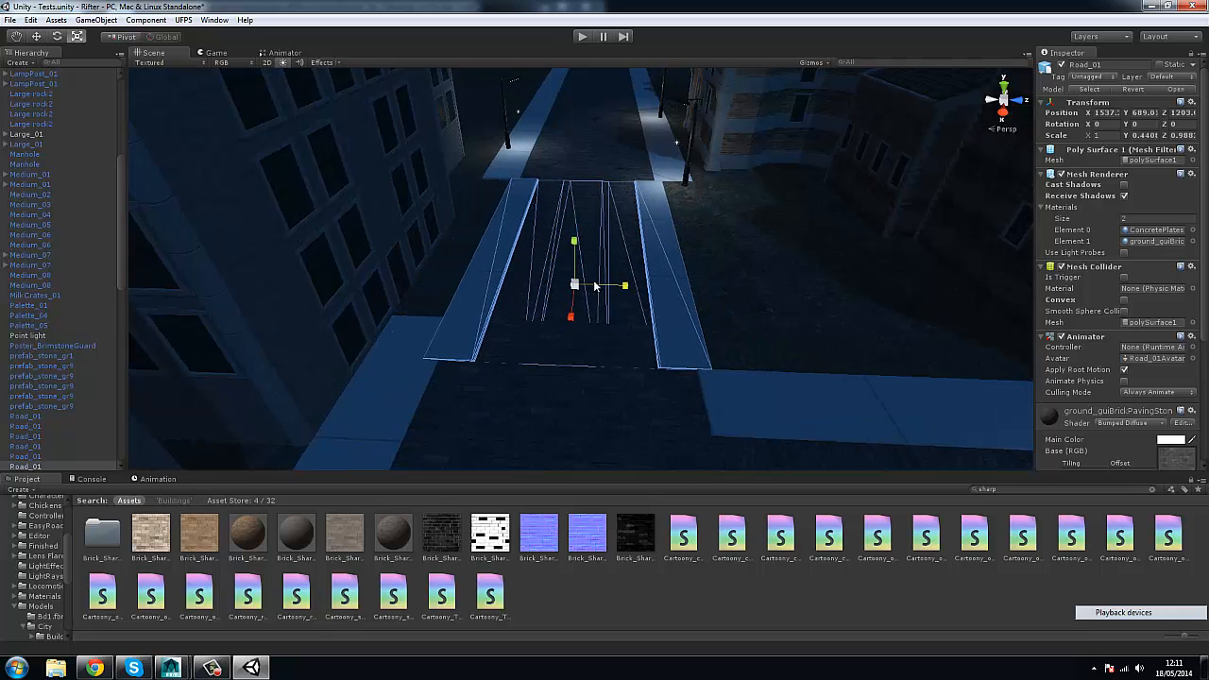
{"action": "left_click_drag", "start_coordinate": [596, 286], "coordinate": [504, 298], "text": "alt"}
{"action": "left_click", "coordinate": [567, 313]}
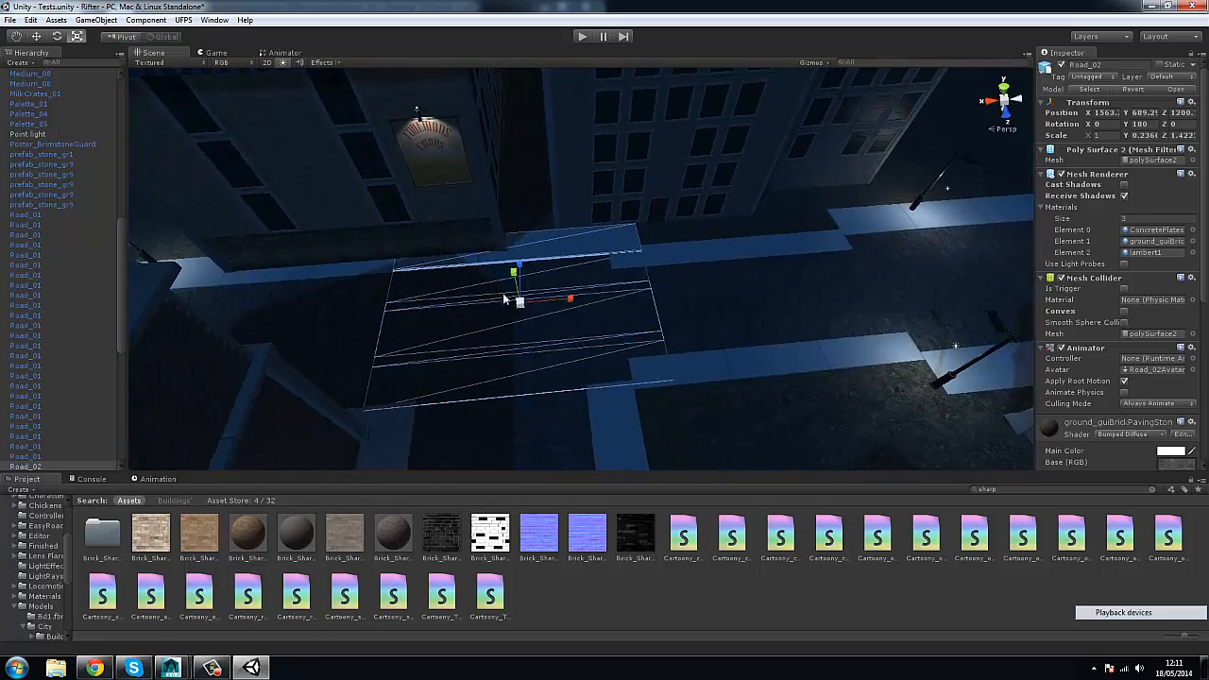
{"action": "key", "text": "Delete"}
Delete the surplus Road_01 sections adjoining the cleared junction.
{"action": "scroll", "coordinate": [745, 311], "scroll_direction": "up", "scroll_amount": 1}
{"action": "left_click", "coordinate": [746, 310]}
{"action": "left_click_drag", "start_coordinate": [746, 311], "coordinate": [698, 240], "text": "alt"}
{"action": "left_click", "coordinate": [710, 297]}
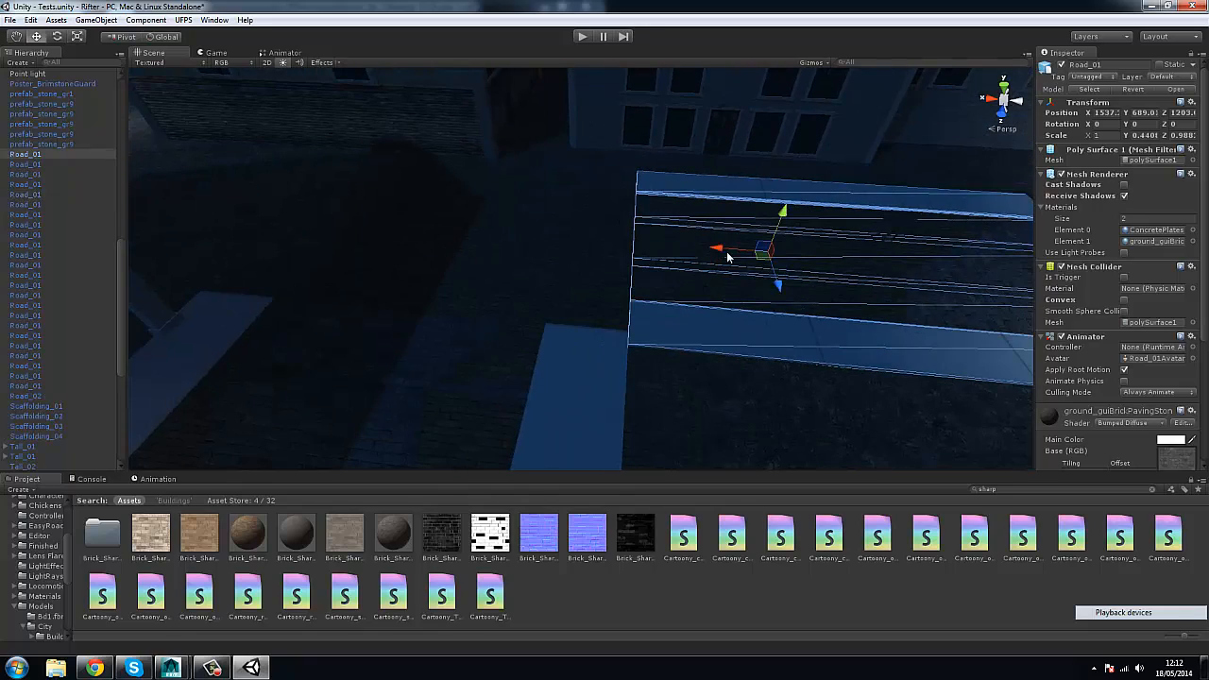
{"action": "left_click_drag", "start_coordinate": [321, 267], "coordinate": [730, 304], "text": "alt"}
{"action": "left_click", "coordinate": [844, 264]}
{"action": "left_click", "coordinate": [753, 233], "text": "shift"}
{"action": "key", "text": "Delete"}
Duplicate a Road_01 section and move the copy along X past the cleared junction to about 1617.
{"action": "scroll", "coordinate": [756, 180], "scroll_direction": "down", "scroll_amount": 4}
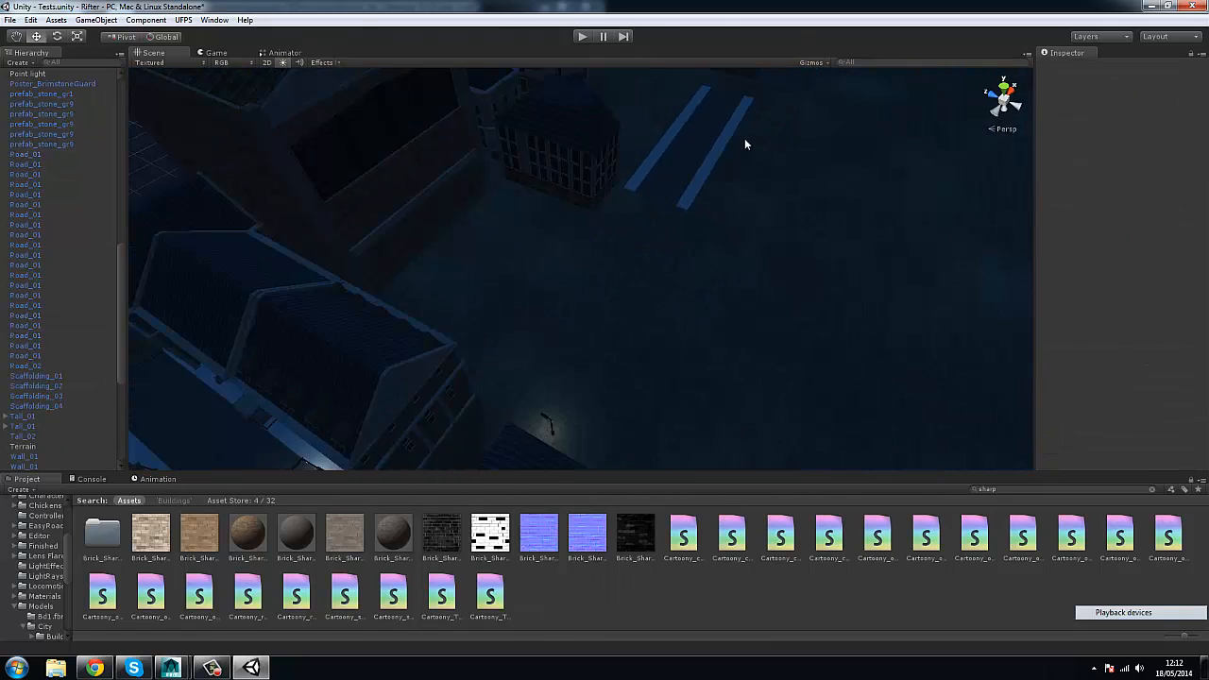
{"action": "left_click", "coordinate": [710, 137]}
{"action": "left_click_drag", "start_coordinate": [501, 395], "coordinate": [605, 345], "text": "alt"}
{"action": "scroll", "coordinate": [623, 170], "scroll_direction": "up", "scroll_amount": 4}
{"action": "left_click", "coordinate": [590, 157]}
{"action": "key", "text": "f"}
{"action": "key", "text": "ctrl+d"}
{"action": "left_click_drag", "start_coordinate": [633, 249], "coordinate": [209, 240]}
{"action": "key", "text": "f"}
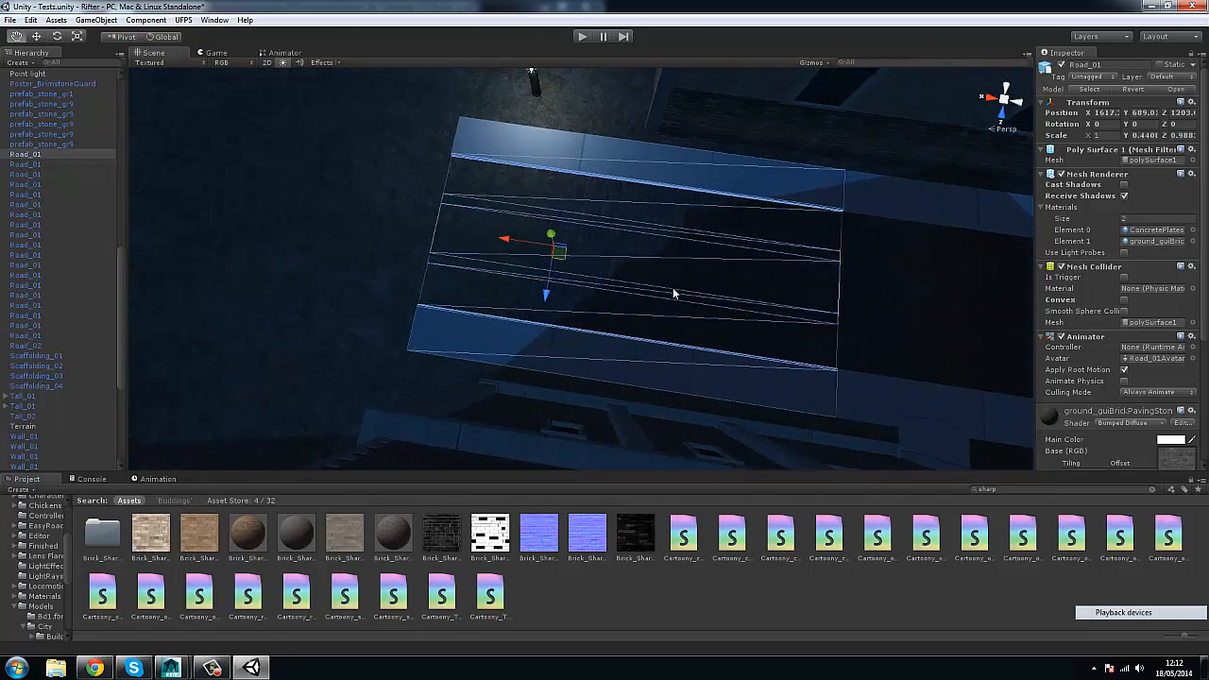
Extend the street with further Road_01 copies, placing one at about X 1497 in line with the others.
{"action": "left_click_drag", "start_coordinate": [493, 238], "coordinate": [95, 229]}
{"action": "left_click_drag", "start_coordinate": [719, 236], "coordinate": [490, 251], "text": "alt"}
{"action": "left_click_drag", "start_coordinate": [690, 270], "coordinate": [689, 267]}
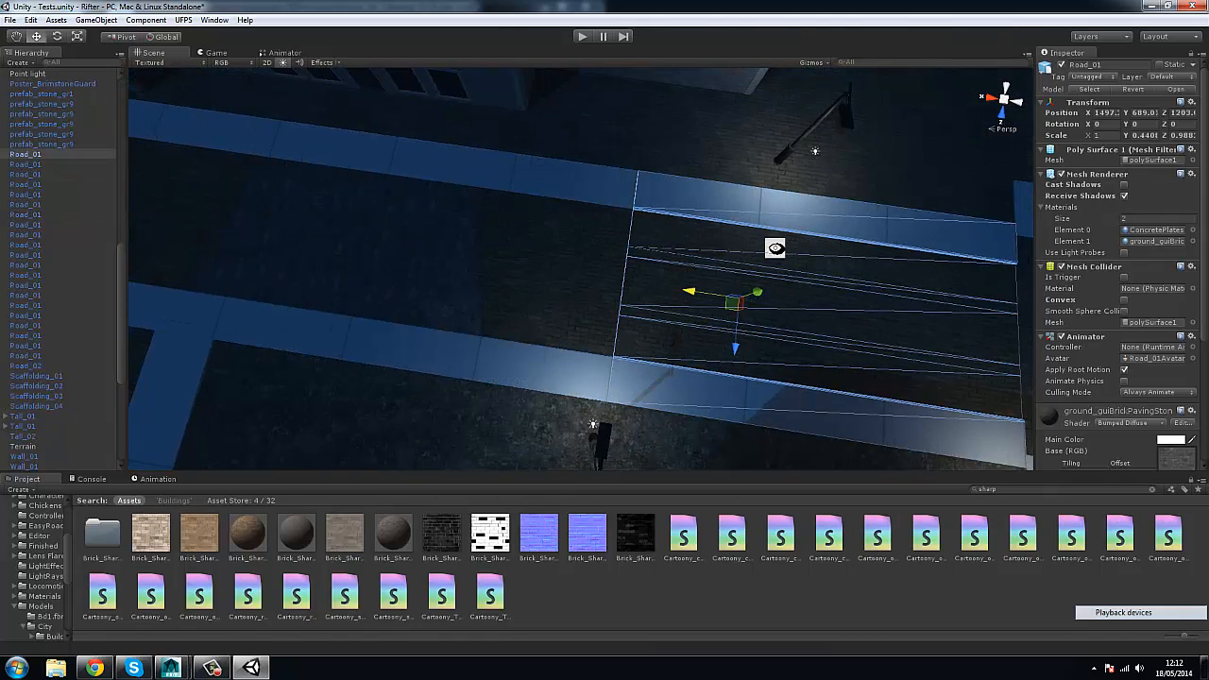
Delete the unneeded road sections behind the buildings, including the Road_02 corner piece at about X 1332.
{"action": "right_click_drag", "start_coordinate": [776, 247], "coordinate": [913, 210]}
{"action": "left_click", "coordinate": [621, 399]}
{"action": "key", "text": "Delete"}
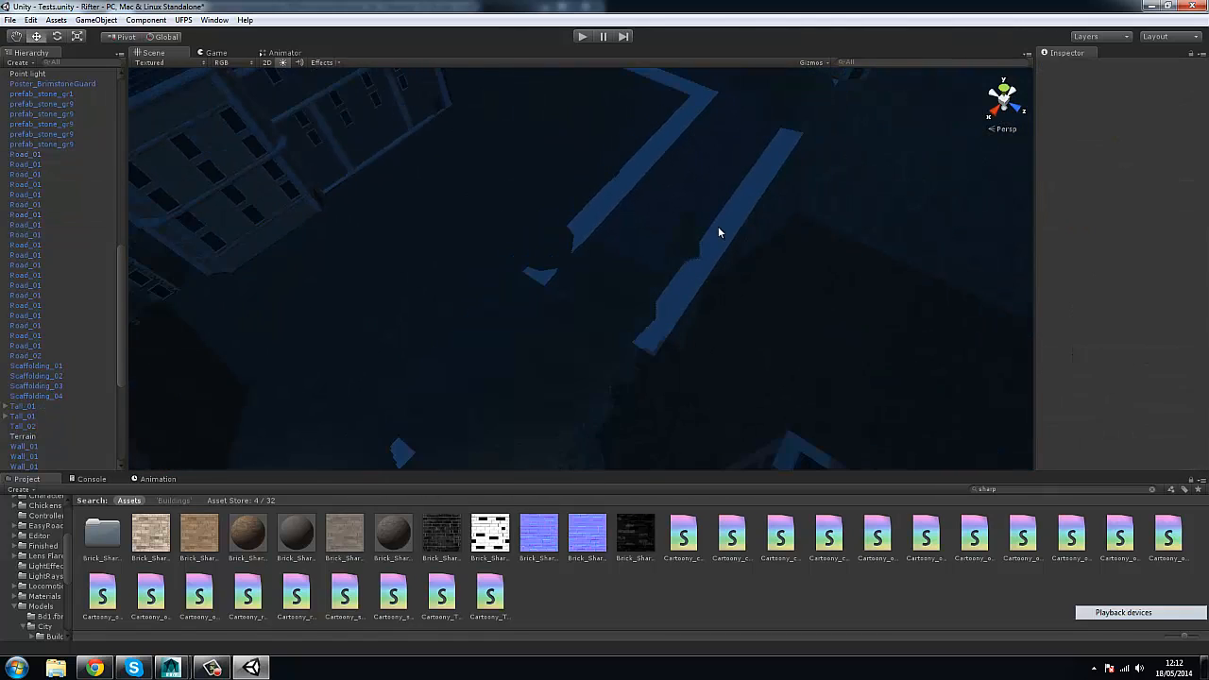
{"action": "key", "text": "ctrl+z"}
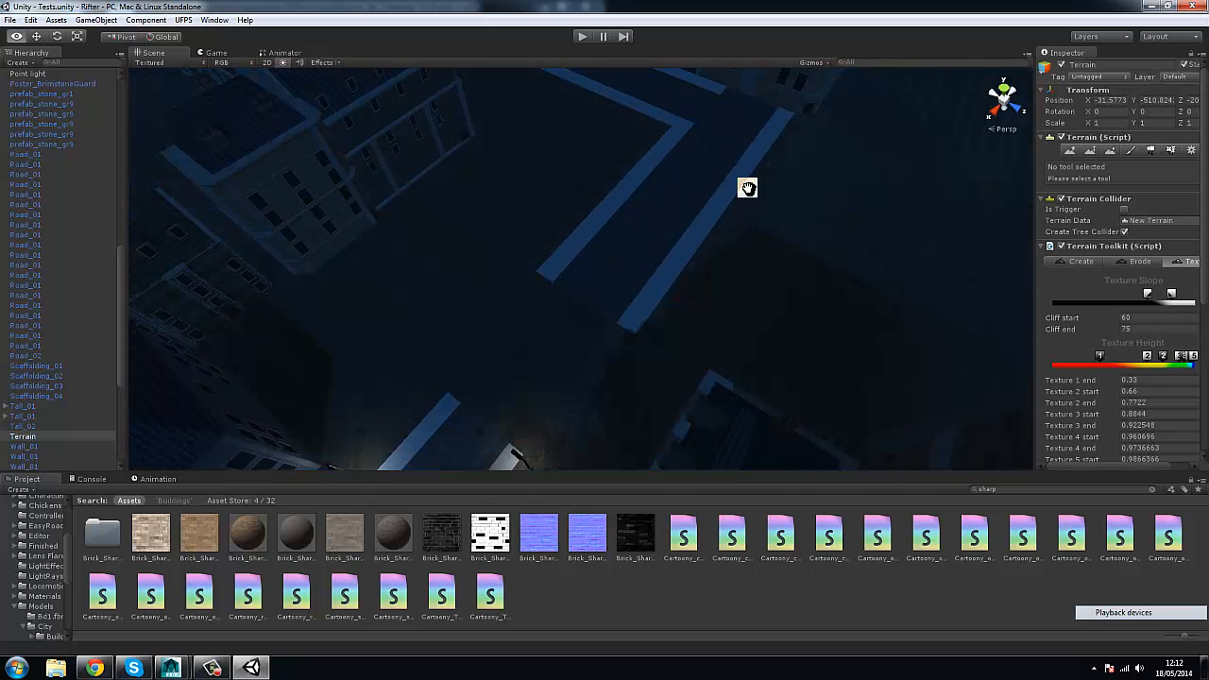
{"action": "right_click_drag", "start_coordinate": [747, 188], "coordinate": [615, 347]}
{"action": "left_click", "coordinate": [614, 348]}
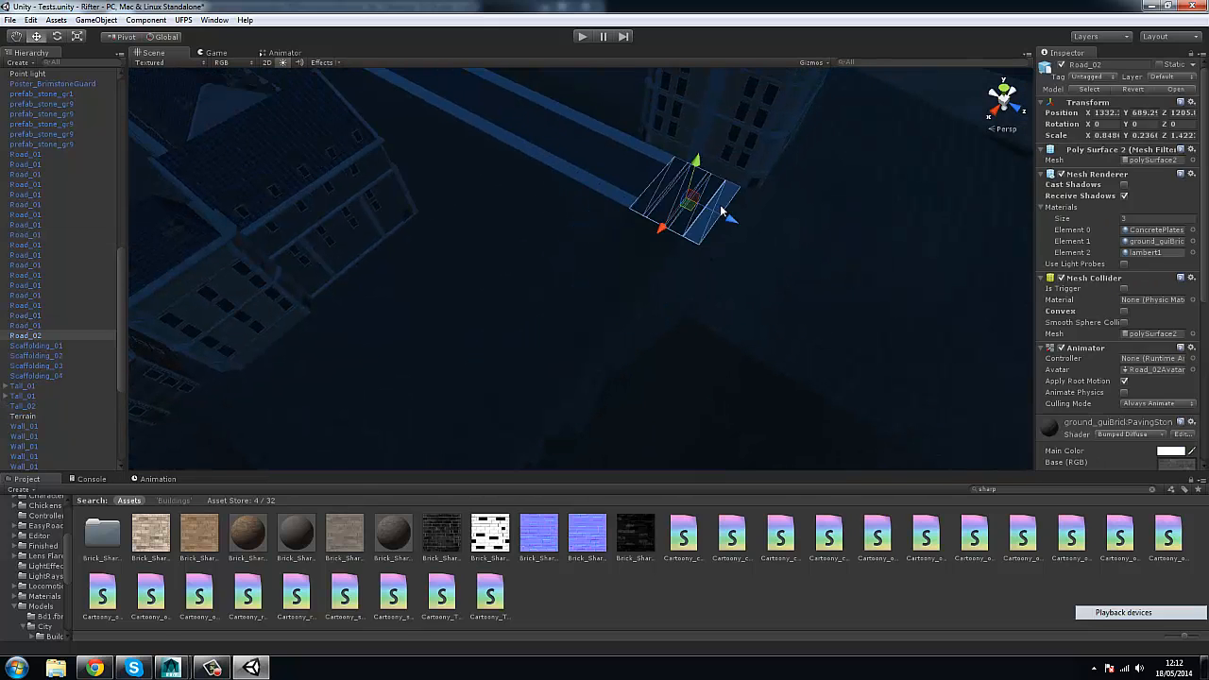
{"action": "key", "text": "Delete"}
Delete the remaining Road_01 sections of the detached street at about X 1332, restoring the terrain deleted by mistake.
{"action": "middle_click_drag", "start_coordinate": [477, 137], "coordinate": [669, 376]}
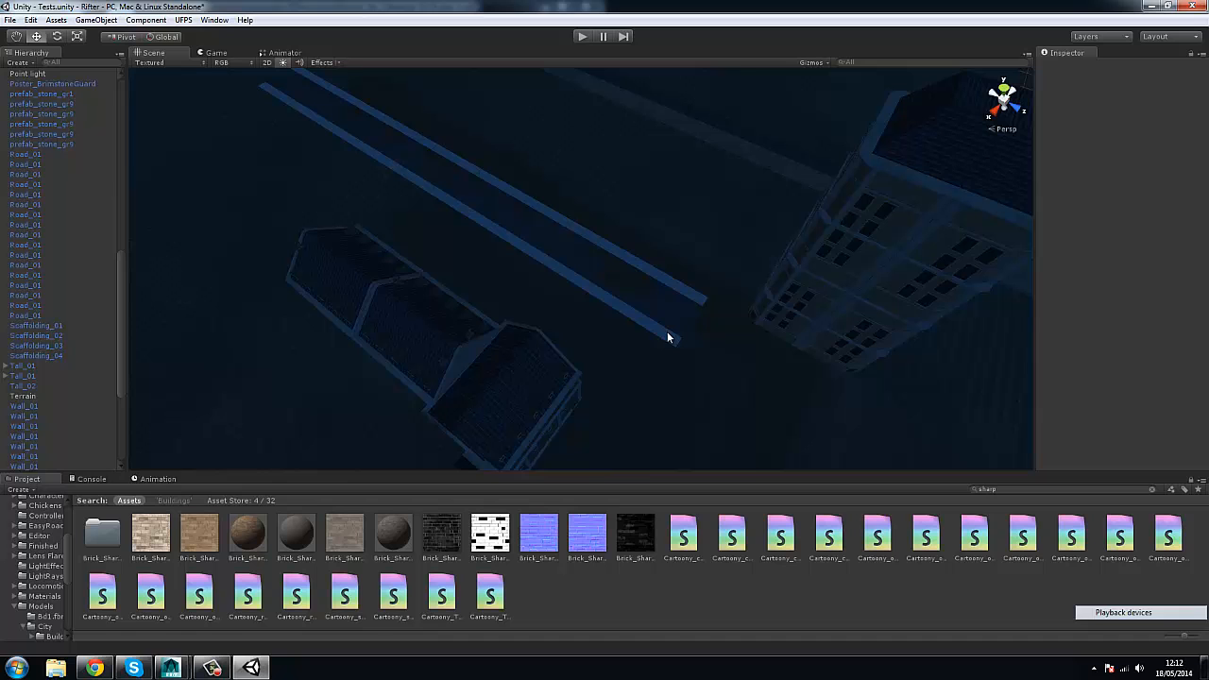
{"action": "left_click", "coordinate": [520, 250]}
{"action": "key", "text": "Delete"}
{"action": "left_click", "coordinate": [448, 195]}
{"action": "key", "text": "Delete"}
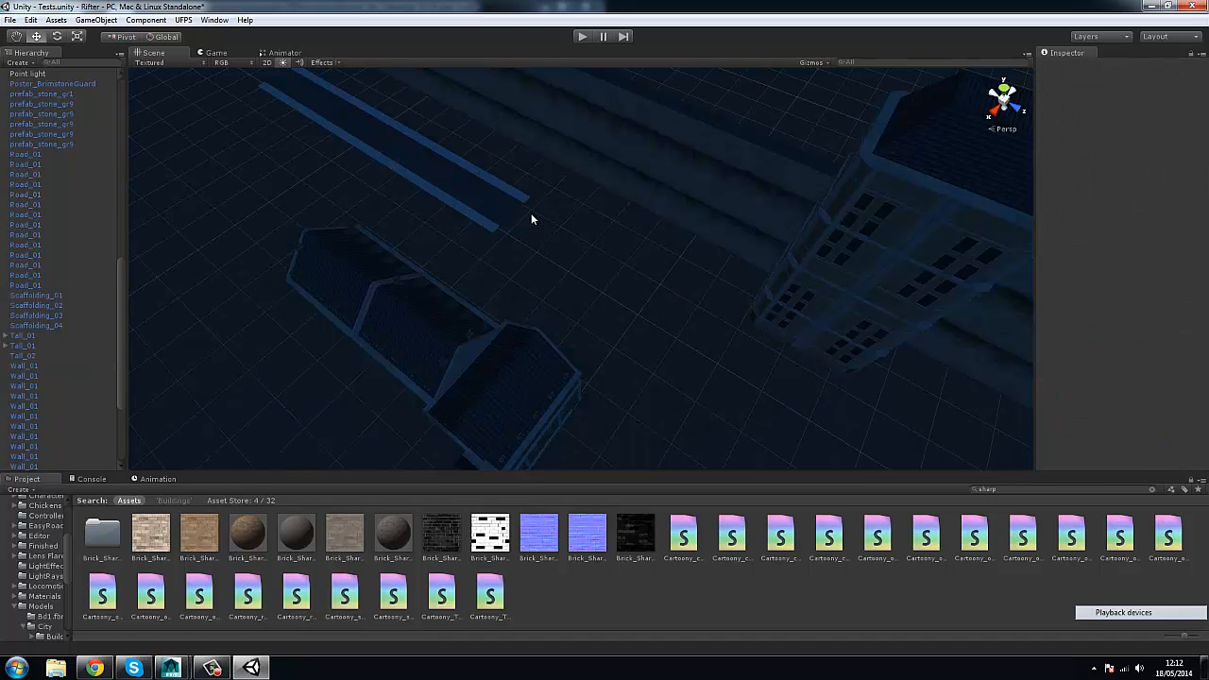
{"action": "key", "text": "ctrl+z"}
{"action": "middle_click_drag", "start_coordinate": [531, 218], "coordinate": [611, 336]}
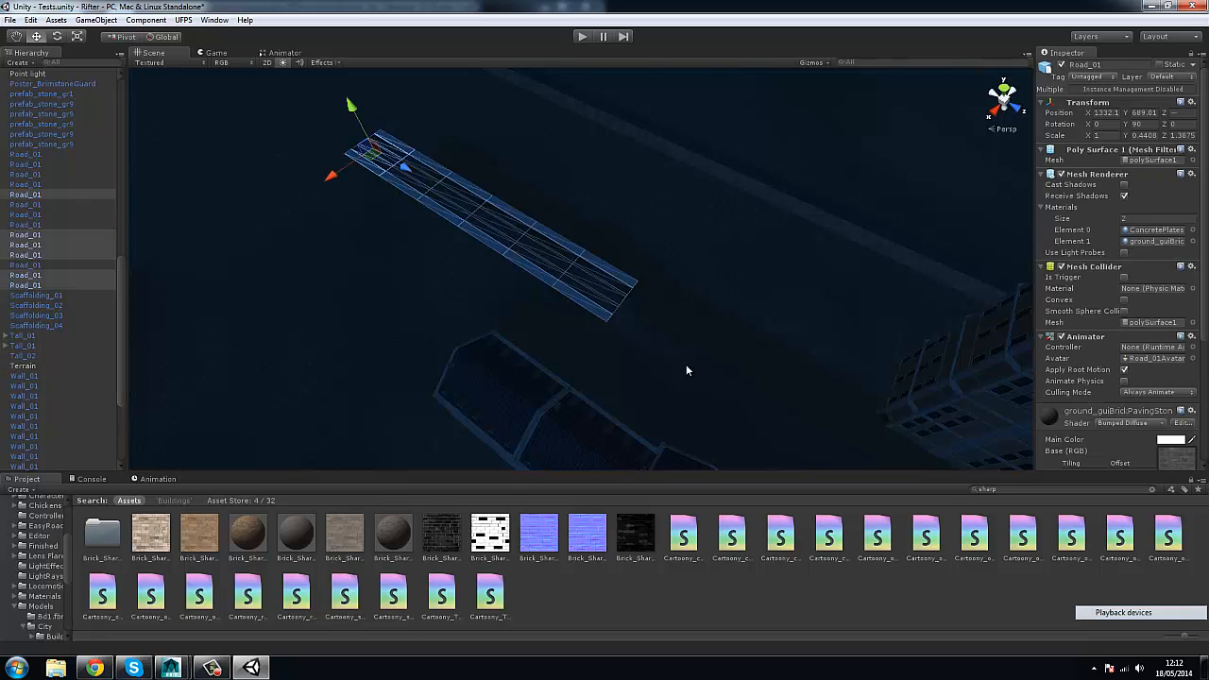
{"action": "key", "text": "Delete"}
Select both Medium_08 buildings and move them together along Z up to the pavement edge.
{"action": "right_click_drag", "start_coordinate": [662, 369], "coordinate": [435, 286]}
{"action": "left_click", "coordinate": [435, 286]}
{"action": "middle_click_drag", "start_coordinate": [444, 282], "coordinate": [510, 195]}
{"action": "left_click", "coordinate": [597, 188], "text": "shift"}
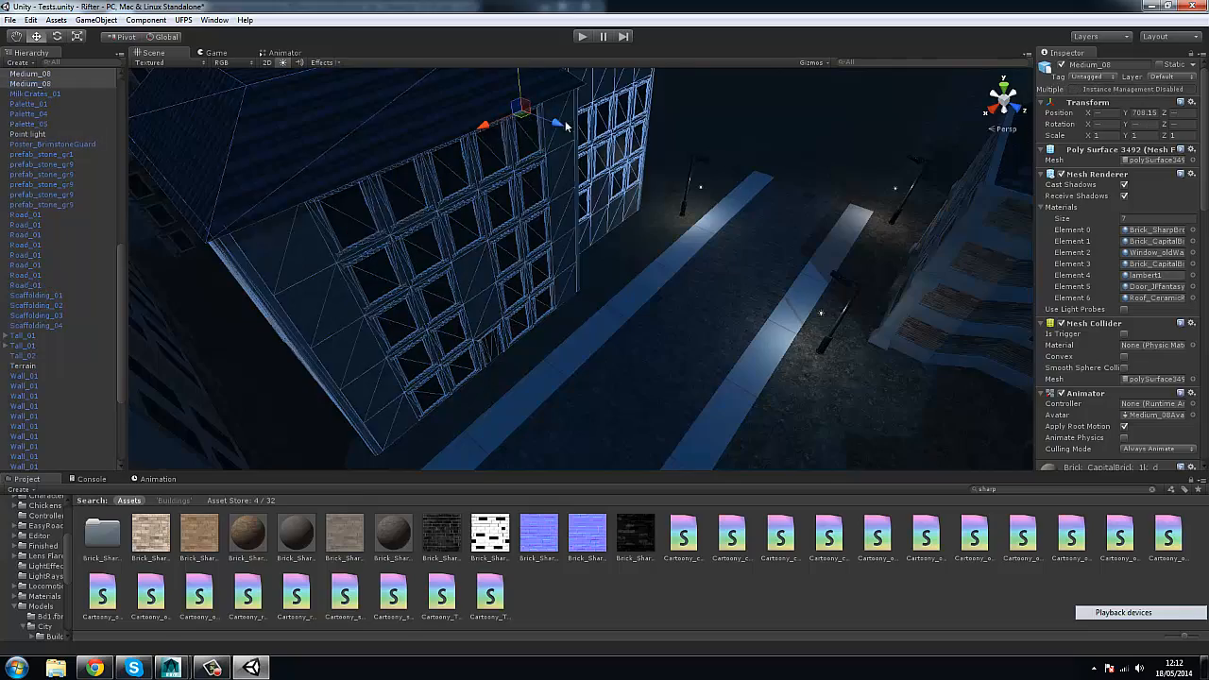
{"action": "left_click_drag", "start_coordinate": [567, 125], "coordinate": [619, 182]}
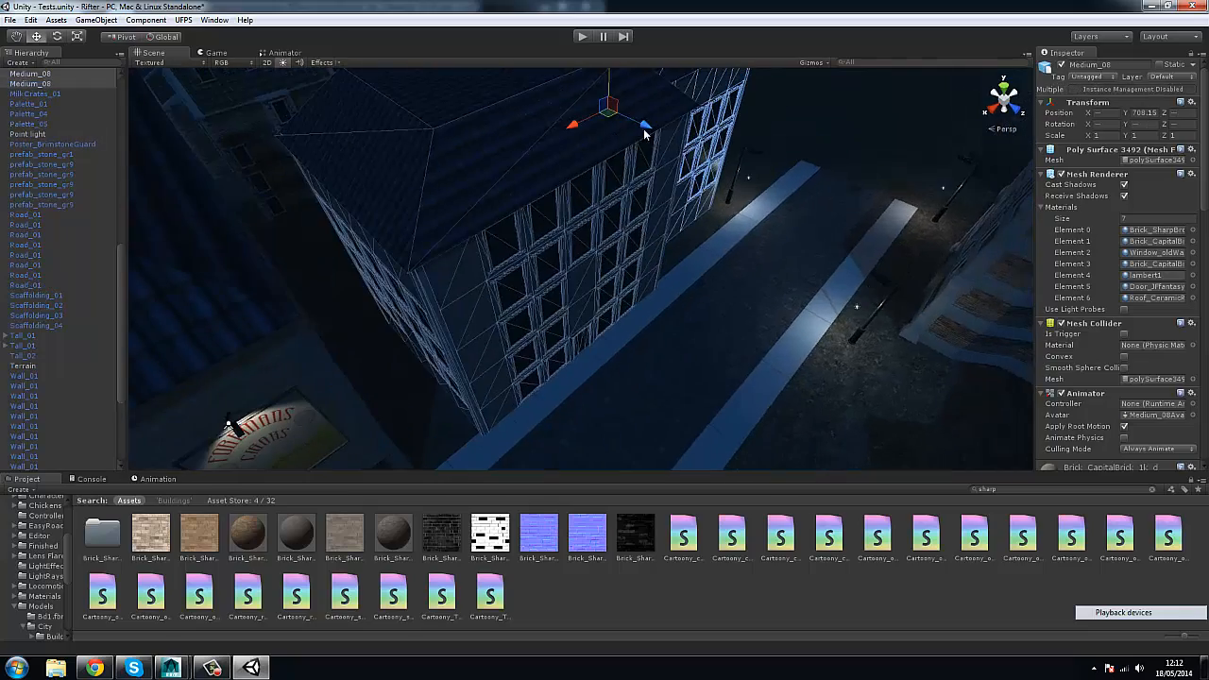
{"action": "left_click_drag", "start_coordinate": [645, 129], "coordinate": [506, 173]}
Move the lamp post in front of Medium_08 onto the pavement at about Z 1193 and raise it to about Y 695.9.
{"action": "left_click_drag", "start_coordinate": [510, 170], "coordinate": [526, 334], "text": "alt"}
{"action": "left_click", "coordinate": [527, 334]}
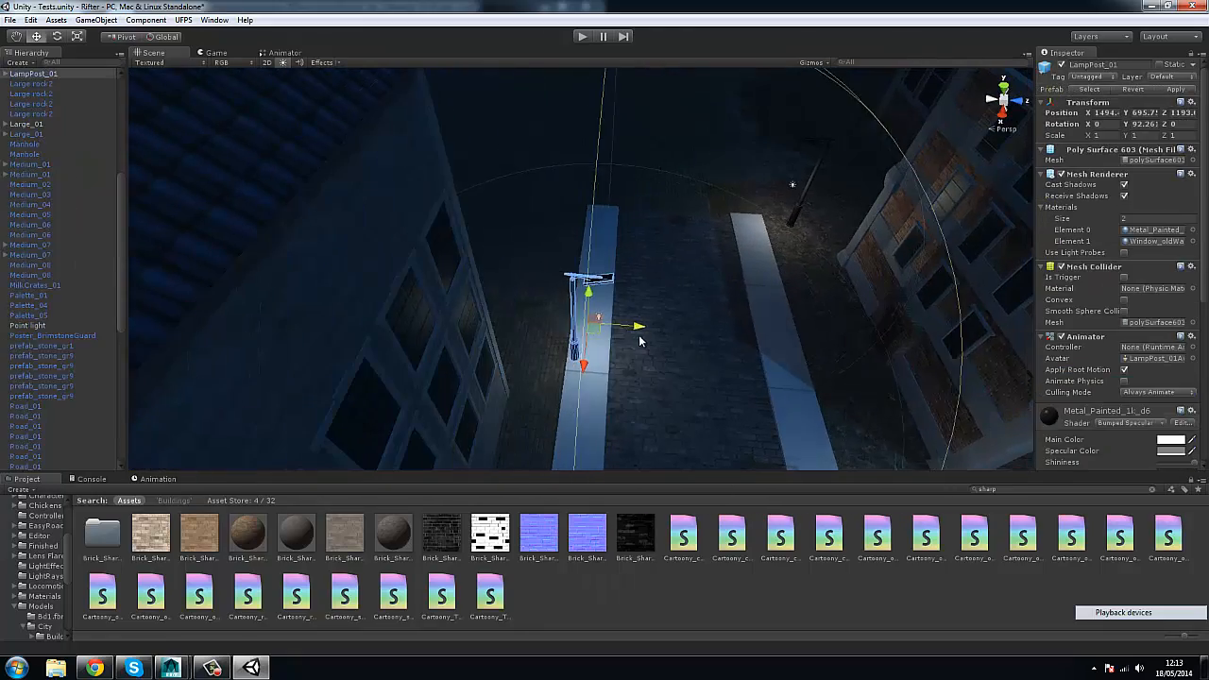
{"action": "left_click_drag", "start_coordinate": [639, 340], "coordinate": [557, 278], "text": "alt"}
{"action": "left_click_drag", "start_coordinate": [557, 277], "coordinate": [572, 204], "text": "alt"}
{"action": "key", "text": "f"}
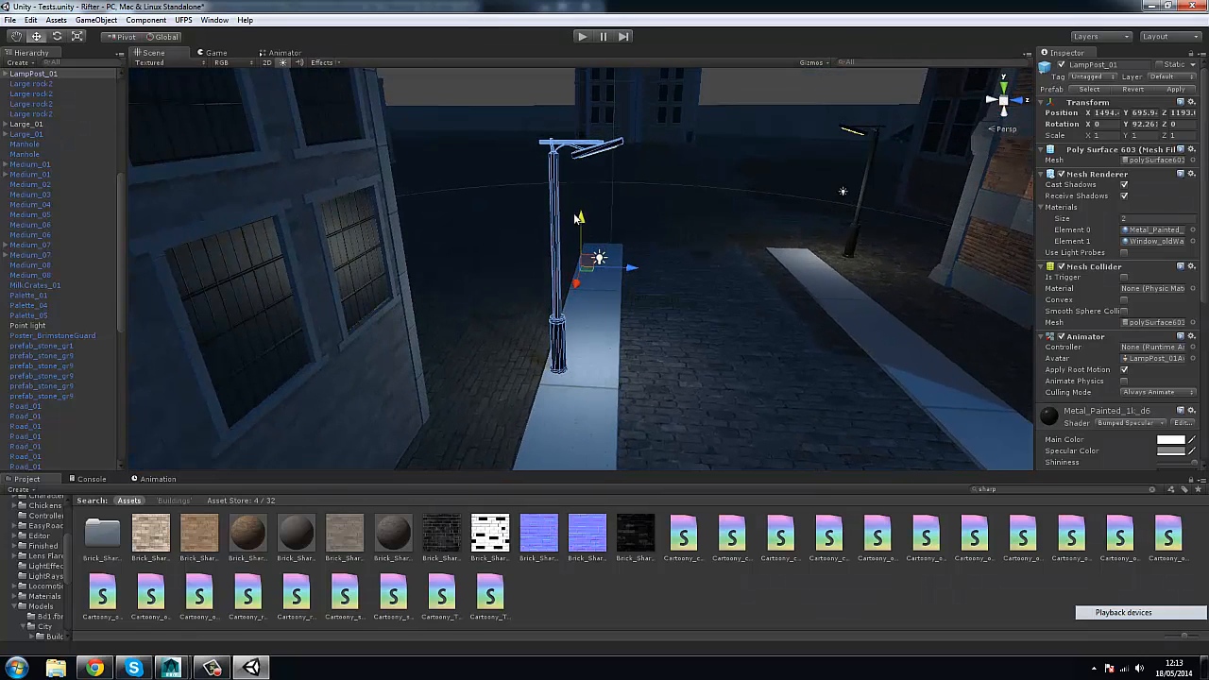
Raise the lamp post on the opposite pavement, at about X 1510, to the pavement surface and deselect it.
{"action": "left_click_drag", "start_coordinate": [768, 123], "coordinate": [801, 326], "text": "alt"}
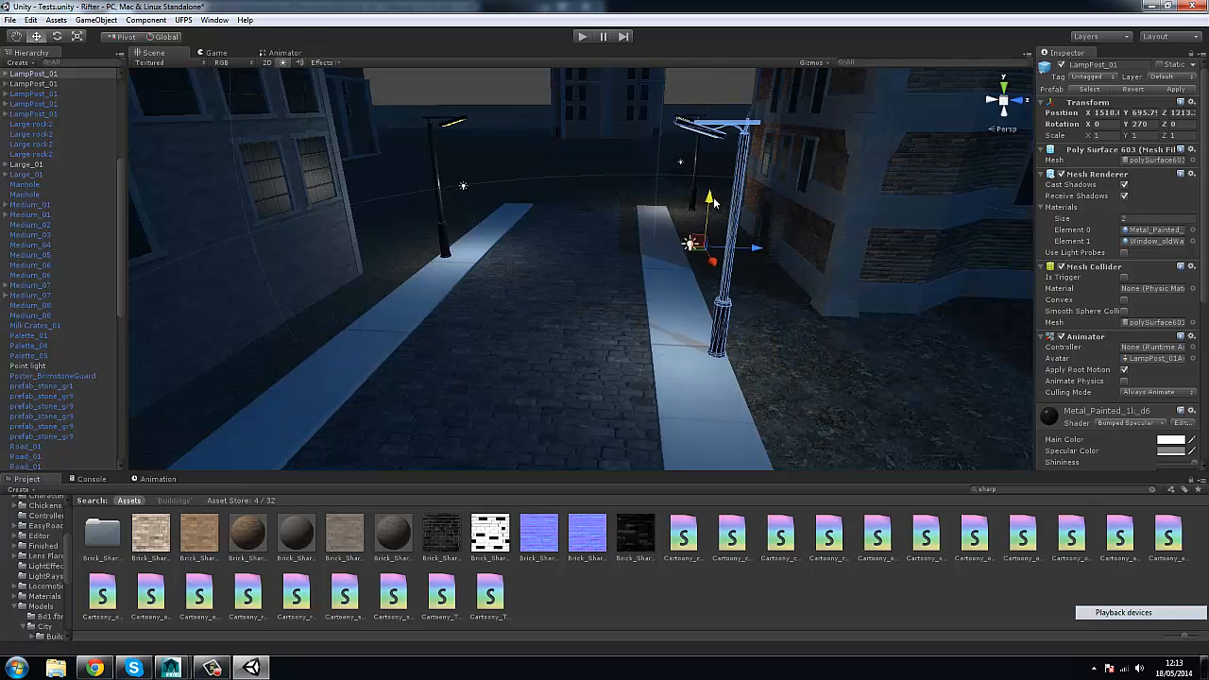
{"action": "left_click_drag", "start_coordinate": [713, 207], "coordinate": [573, 161]}
{"action": "left_click", "coordinate": [640, 102]}
{"action": "middle_click_drag", "start_coordinate": [573, 160], "coordinate": [583, 229]}
Play the game and walk down the street to inspect the new buildings, lamp posts and road layout.
{"action": "left_click", "coordinate": [225, 52]}
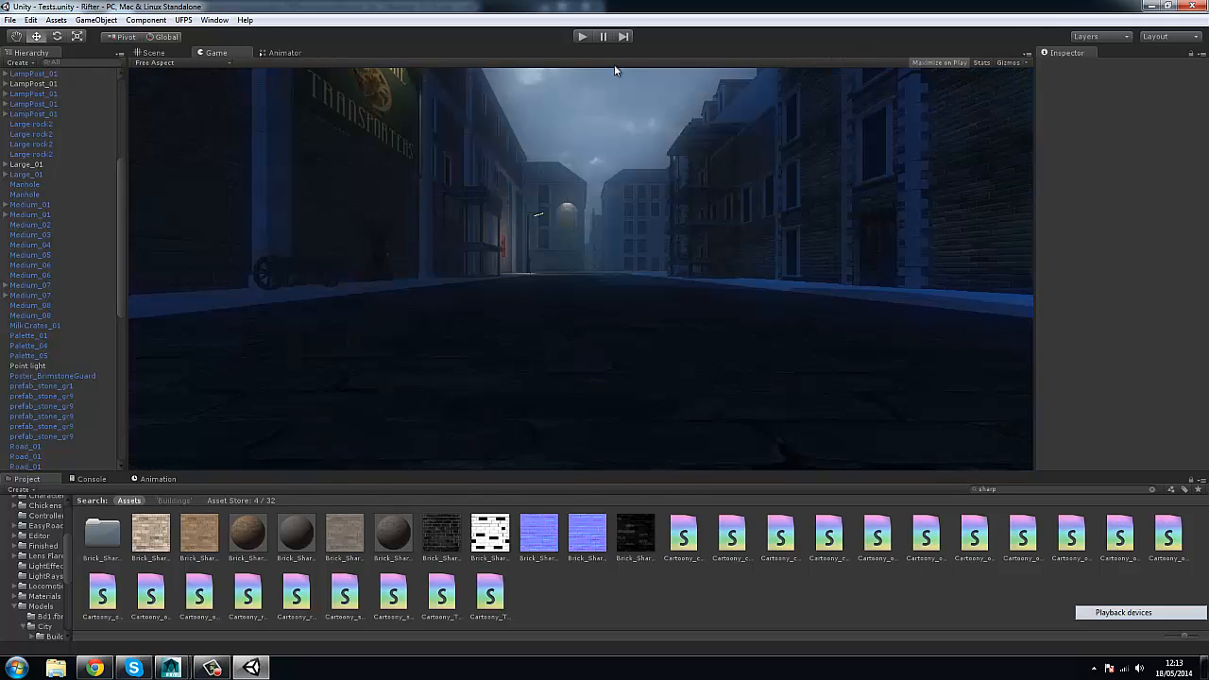
{"action": "left_click", "coordinate": [583, 36]}
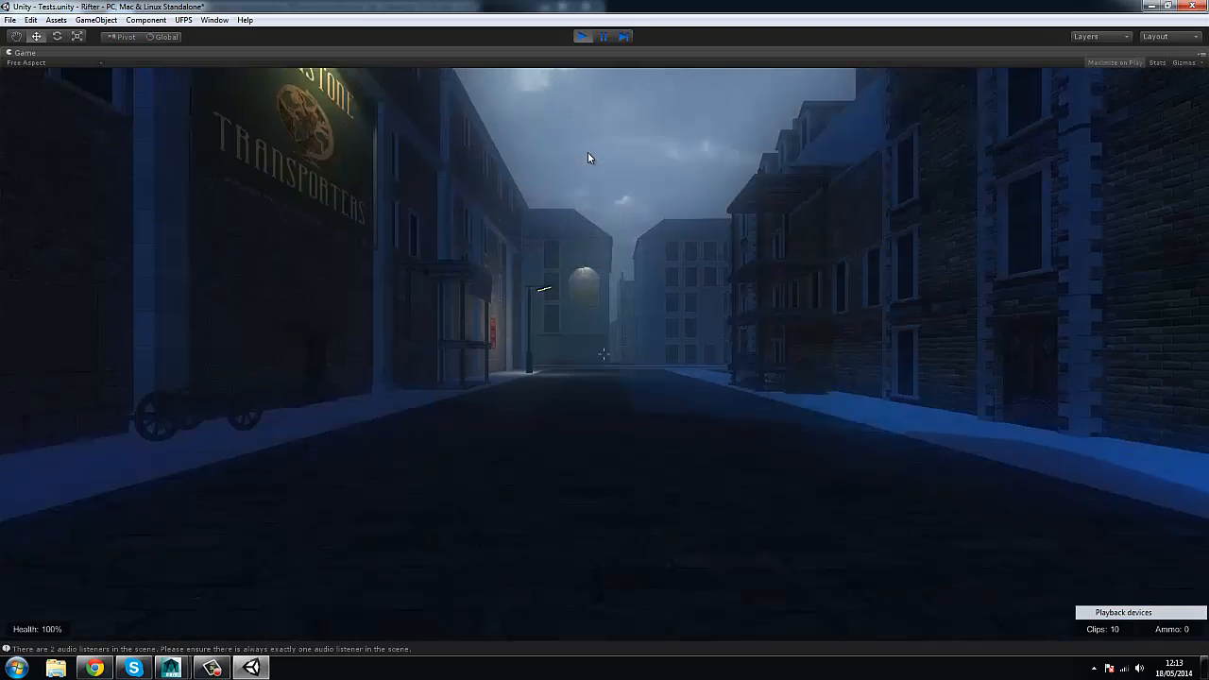
{"action": "key", "text": "w"}
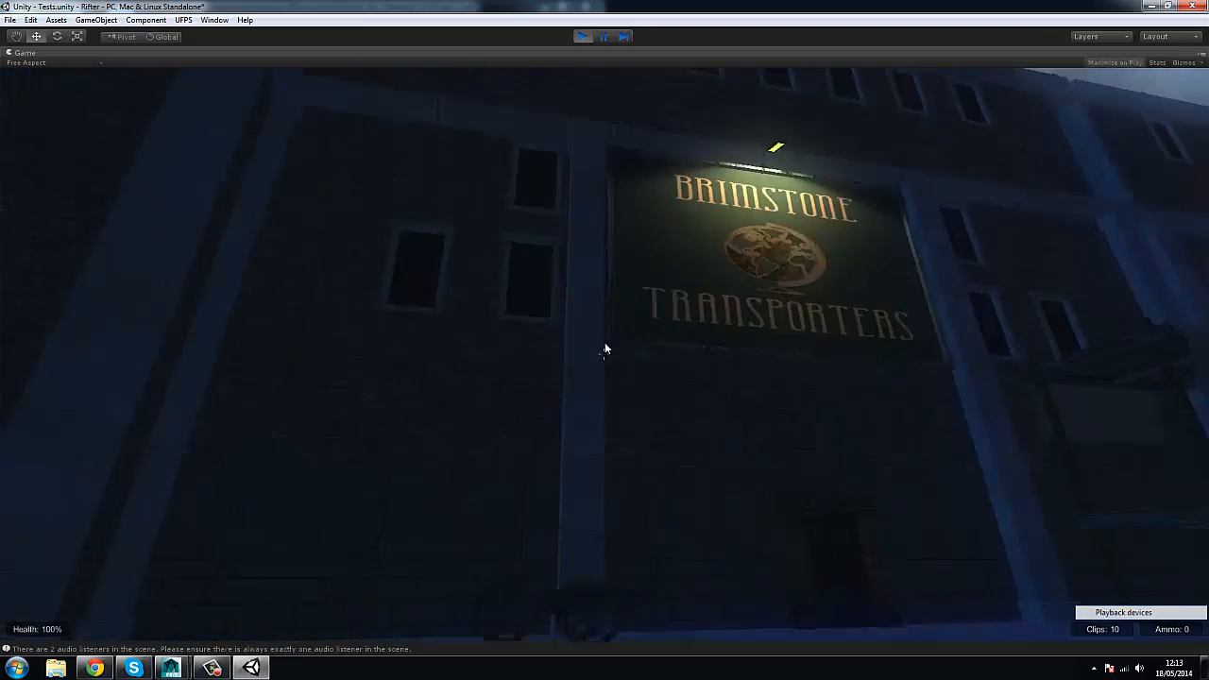
{"action": "key", "text": "w"}
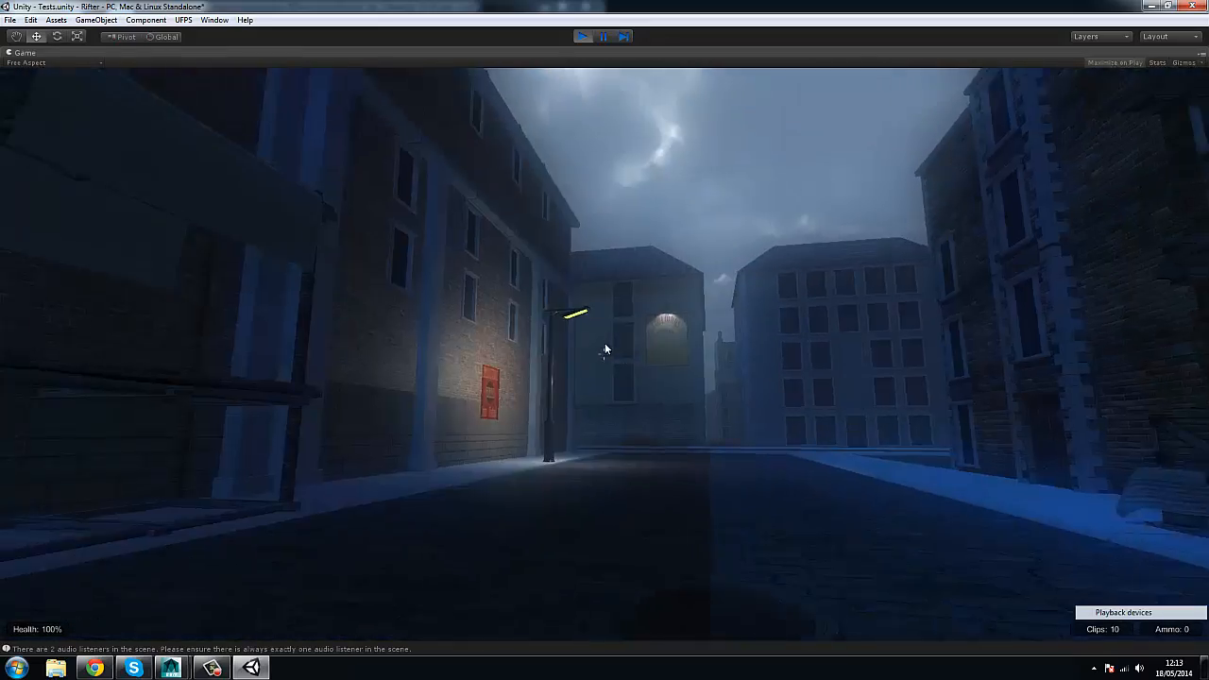
{"action": "key", "text": "w"}
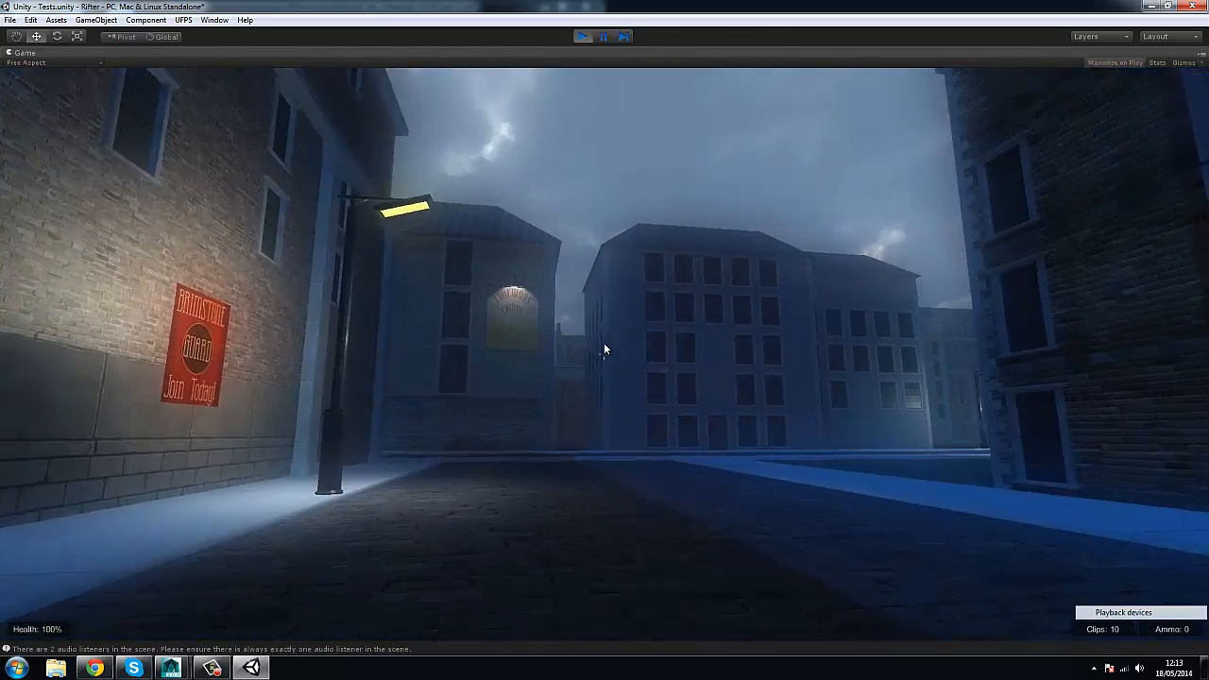
{"action": "key", "text": "w"}
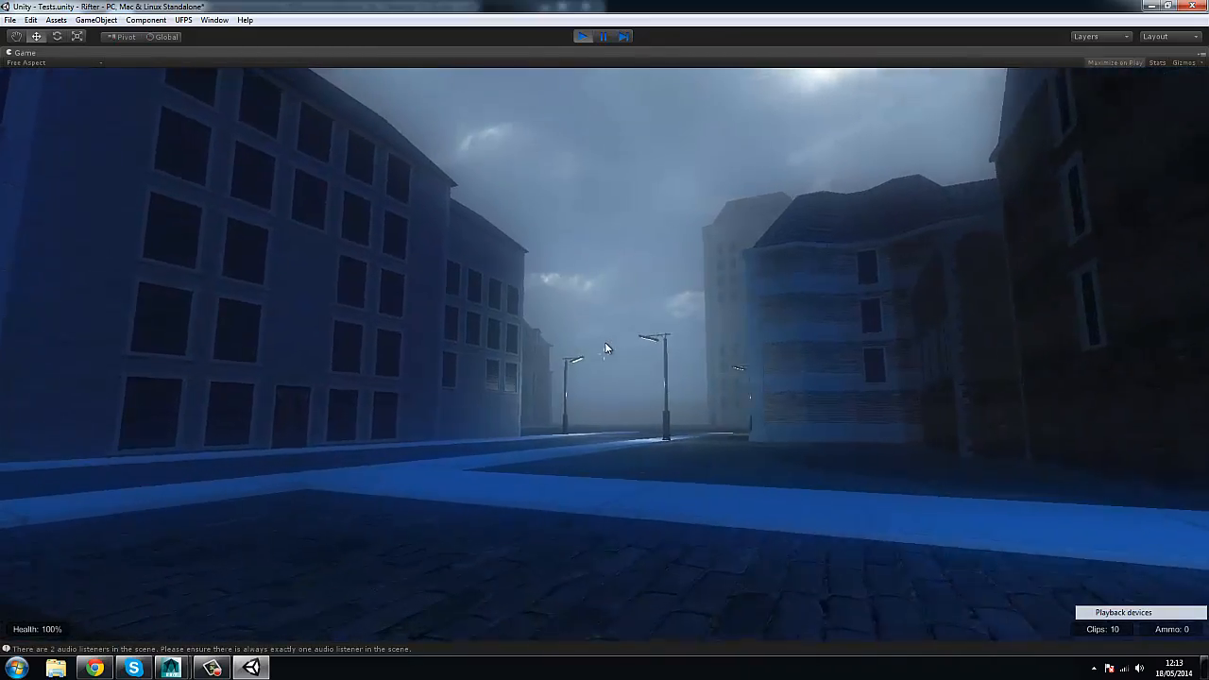
{"action": "key", "text": "w"}
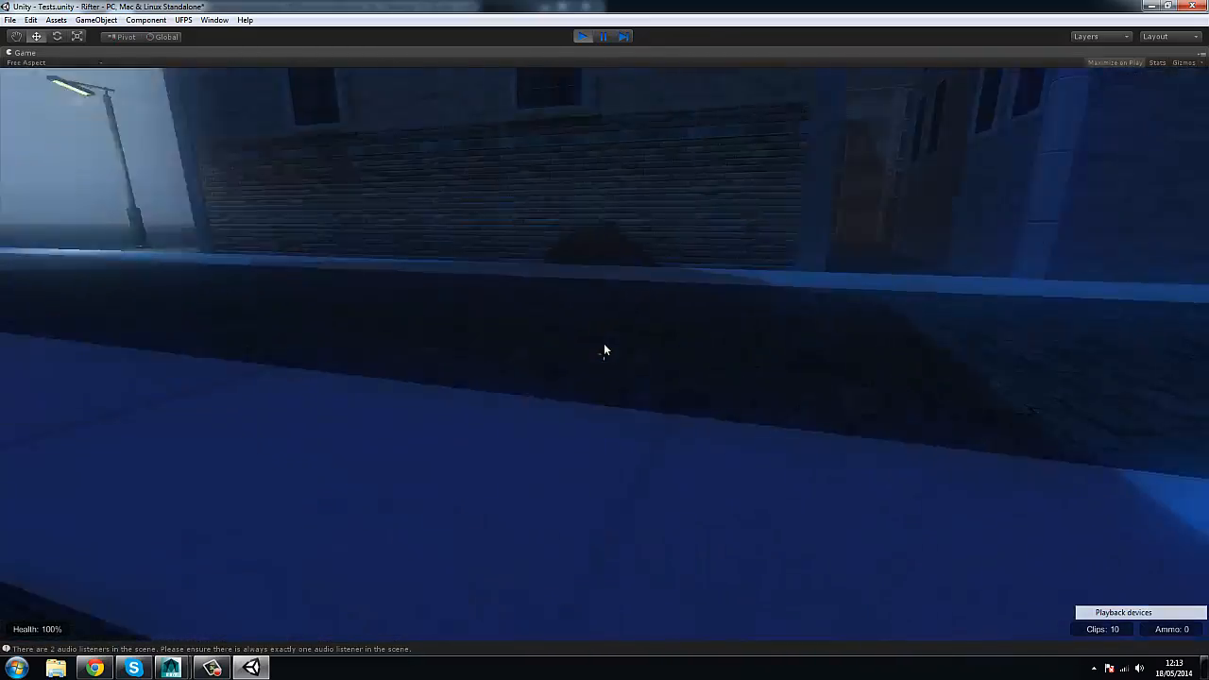
{"action": "key", "text": "w"}
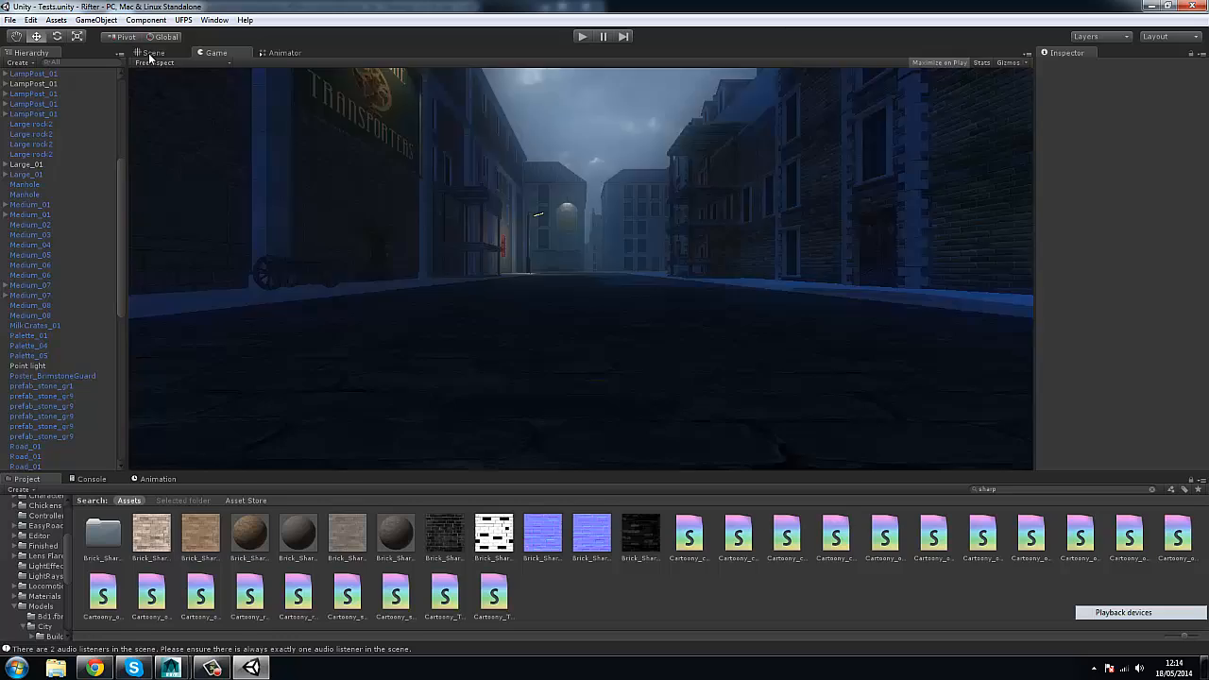
Return to the Scene view and select the Road_01 section at the street junction, at about X 1577.
{"action": "left_click", "coordinate": [151, 54]}
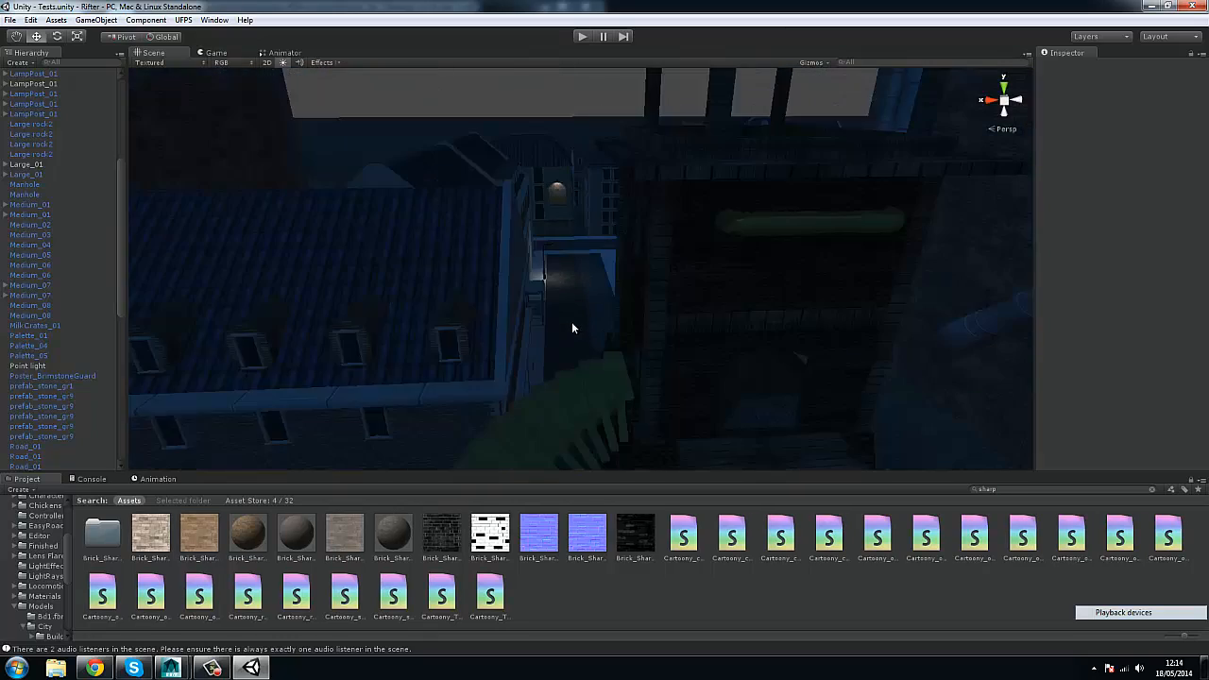
{"action": "left_click_drag", "start_coordinate": [623, 207], "coordinate": [591, 243], "text": "alt"}
{"action": "scroll", "coordinate": [635, 314], "scroll_direction": "up", "scroll_amount": 3}
{"action": "left_click_drag", "start_coordinate": [635, 314], "coordinate": [559, 100], "text": "alt"}
{"action": "left_click", "coordinate": [576, 320]}
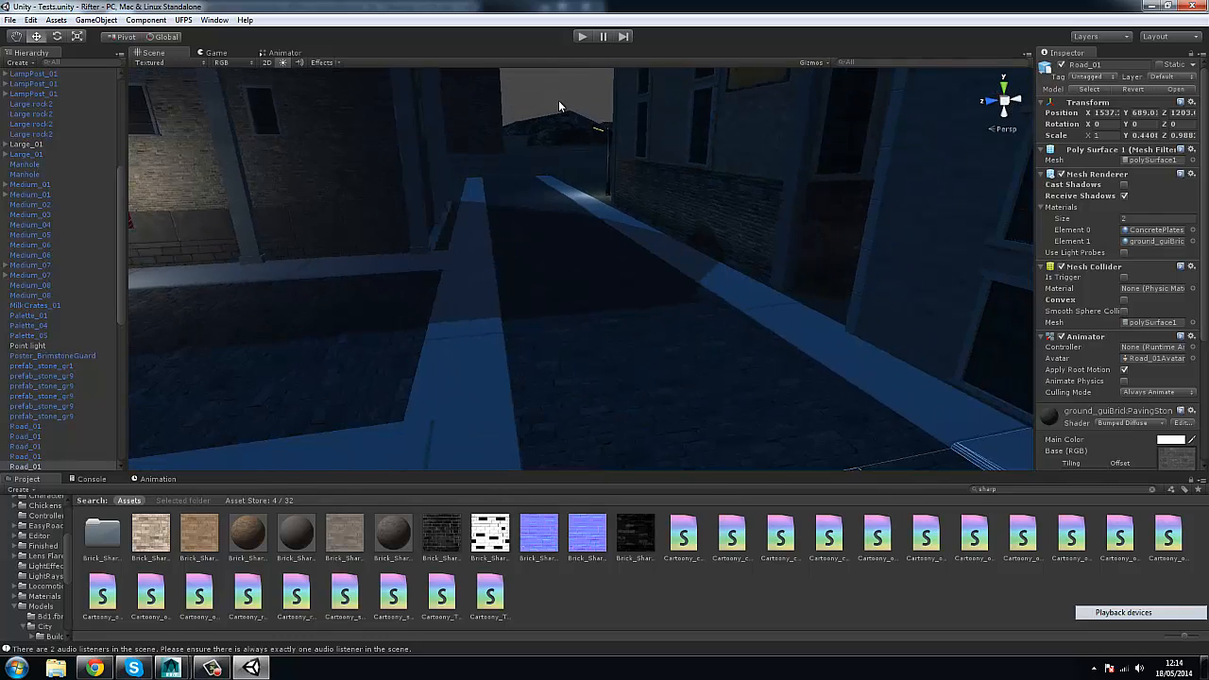
{"action": "left_click_drag", "start_coordinate": [531, 336], "coordinate": [949, 512], "text": "alt"}
Search the project for road, add Road_02 at the street junction and delete the Road_01 section there.
{"action": "left_click", "coordinate": [1015, 489]}
{"action": "key", "text": "BackSpace"}
{"action": "key", "text": "BackSpace"}
{"action": "key", "text": "BackSpace"}
{"action": "key", "text": "BackSpace"}
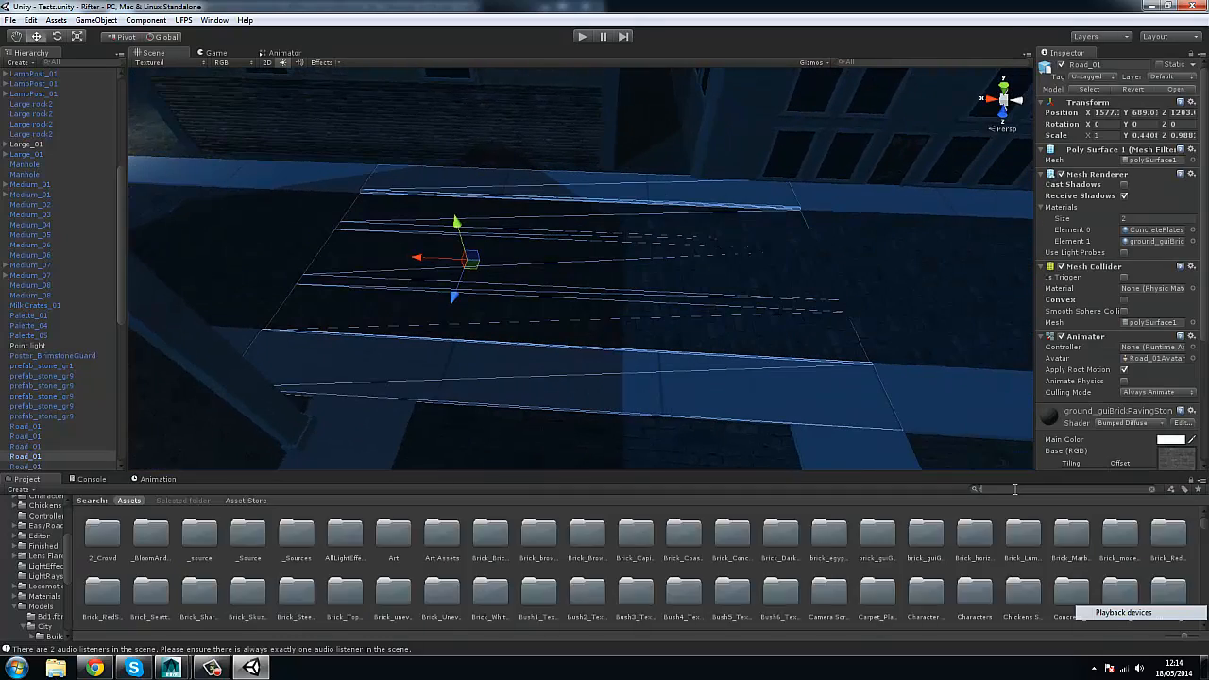
{"action": "type", "text": "road"}
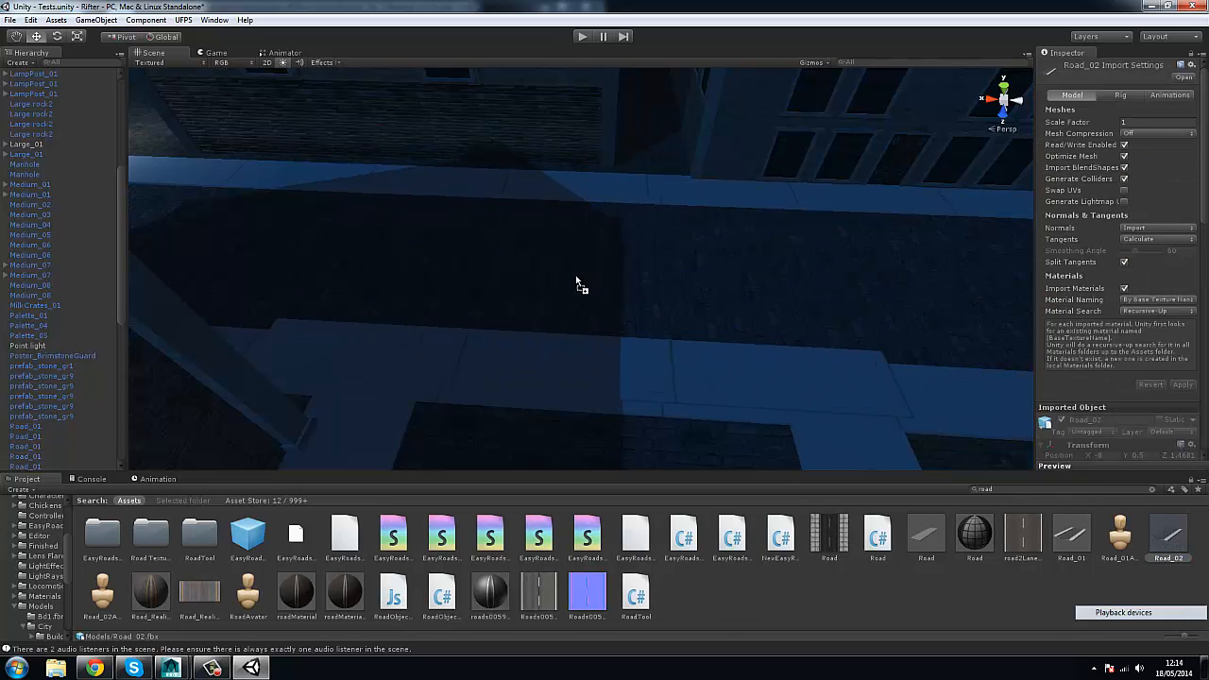
{"action": "left_click_drag", "start_coordinate": [580, 285], "coordinate": [1141, 144]}
{"action": "key", "text": "Delete"}
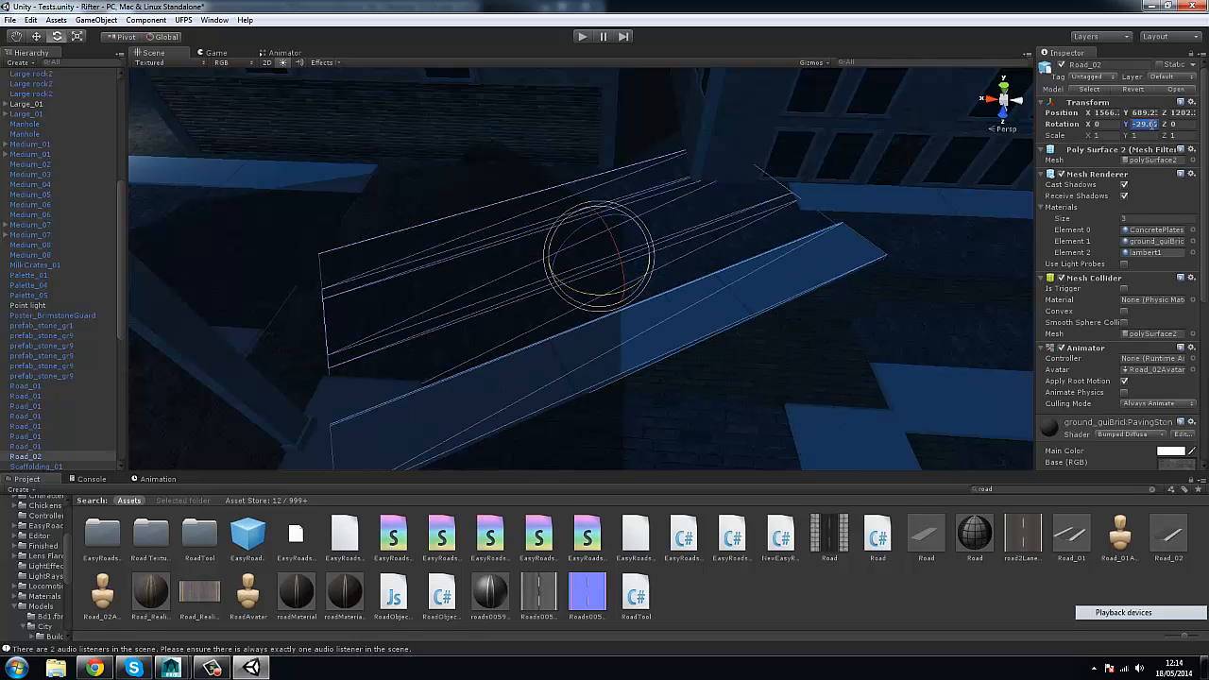
Set Road_02's Y rotation to -180 and fit it into the junction at about X 1569 with a Z scale of about 1.066.
{"action": "type", "text": "0180"}
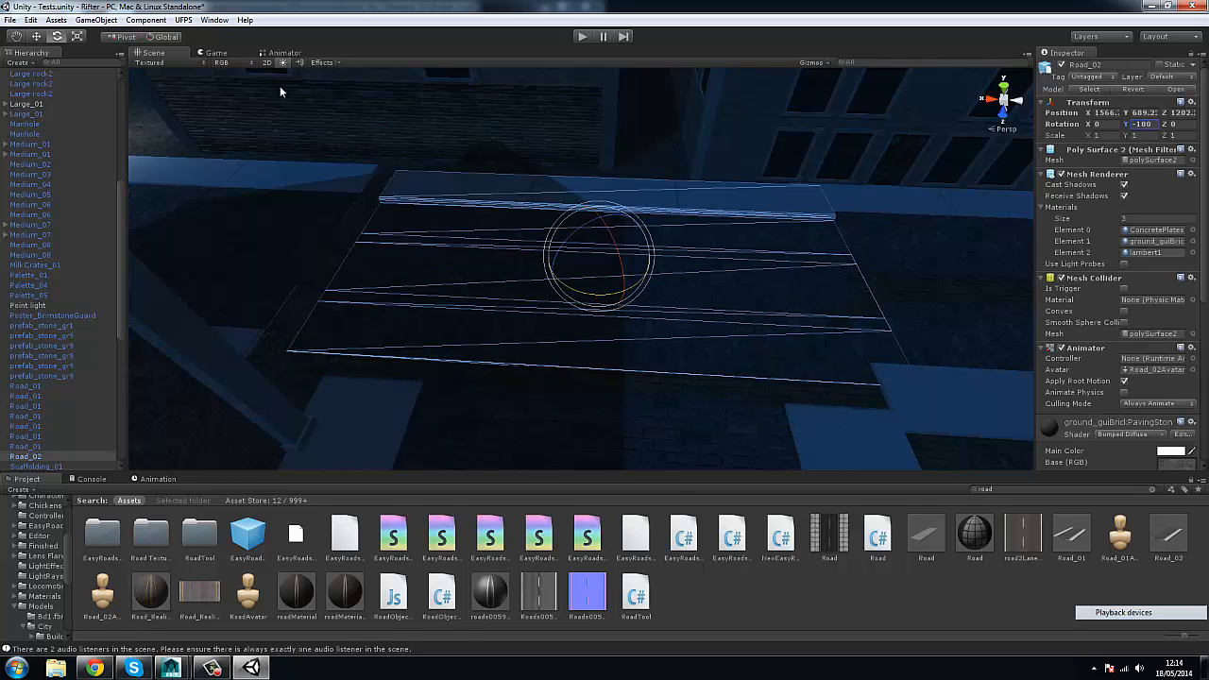
{"action": "left_click", "coordinate": [281, 62]}
{"action": "key", "text": "w"}
{"action": "left_click_drag", "start_coordinate": [331, 151], "coordinate": [566, 309], "text": "alt"}
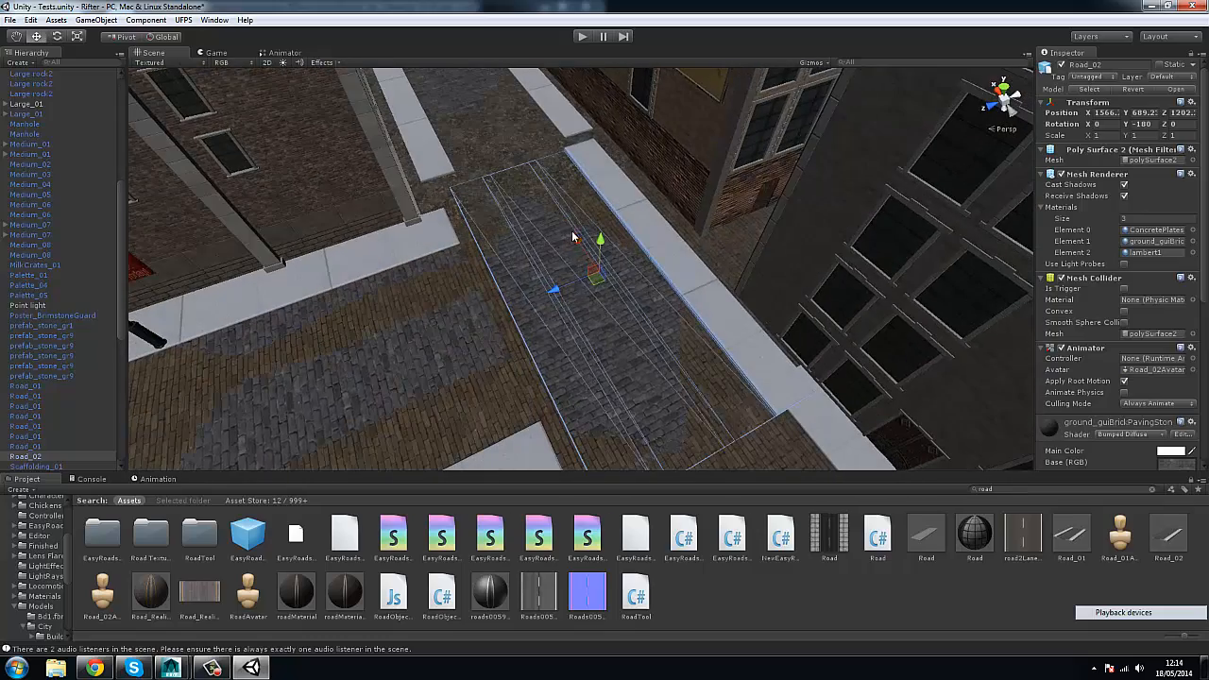
{"action": "left_click_drag", "start_coordinate": [557, 224], "coordinate": [551, 286], "text": "alt"}
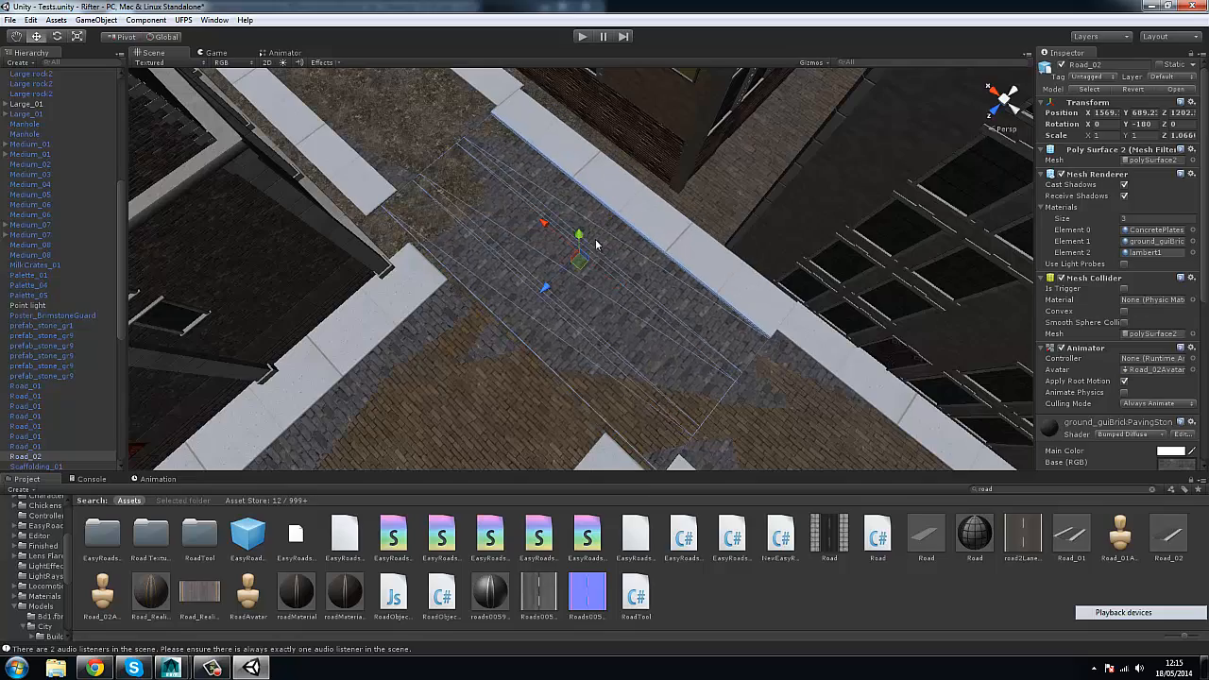
Check Road_02 against the adjoining pavements, undo its placement to restore the Road_01 section, and turn scene lighting back on.
{"action": "left_click_drag", "start_coordinate": [424, 295], "coordinate": [746, 269], "text": "alt"}
{"action": "left_click", "coordinate": [602, 299]}
{"action": "key", "text": "w"}
{"action": "right_click_drag", "start_coordinate": [744, 269], "coordinate": [718, 301]}
{"action": "left_click", "coordinate": [800, 313]}
{"action": "scroll", "coordinate": [590, 252], "scroll_direction": "down", "scroll_amount": 5}
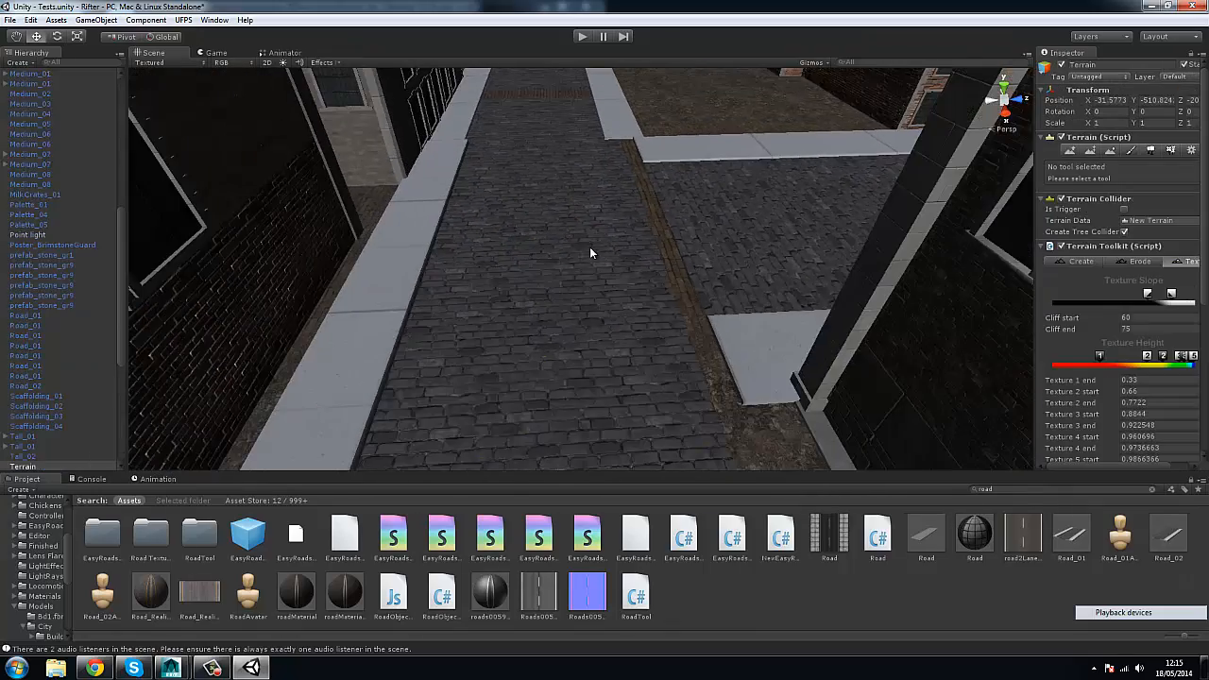
{"action": "left_click", "coordinate": [591, 252]}
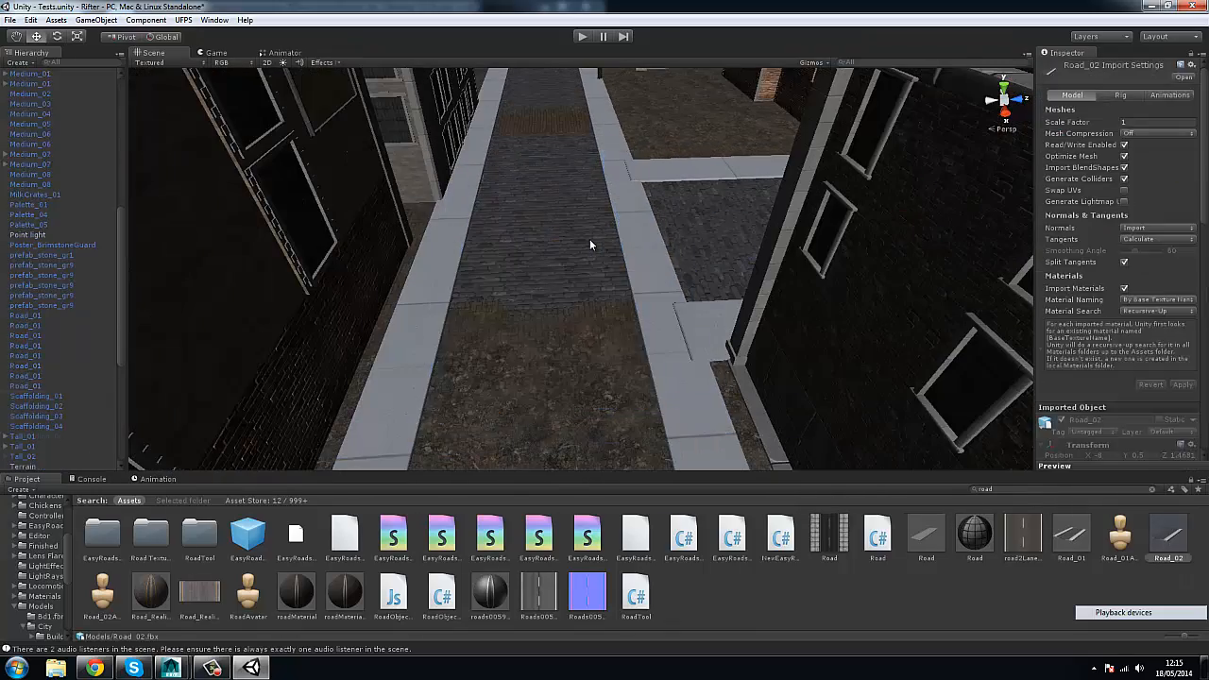
{"action": "right_click_drag", "start_coordinate": [620, 216], "coordinate": [618, 121]}
{"action": "right_click_drag", "start_coordinate": [620, 188], "coordinate": [510, 157]}
{"action": "left_click", "coordinate": [283, 63]}
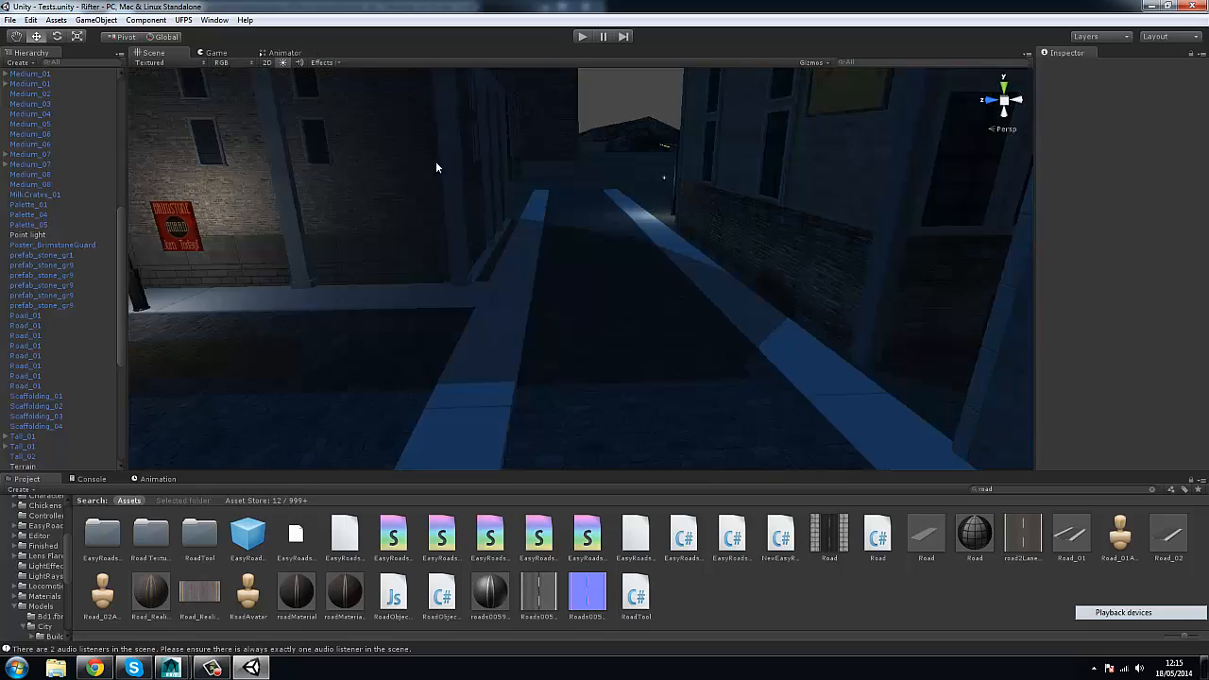
Examine the street and the alley between the Foremans Cigars building and Medium_08.
{"action": "right_click_drag", "start_coordinate": [436, 166], "coordinate": [726, 305]}
{"action": "left_click", "coordinate": [491, 225]}
{"action": "left_click", "coordinate": [546, 173]}
{"action": "right_click_drag", "start_coordinate": [650, 276], "coordinate": [796, 349]}
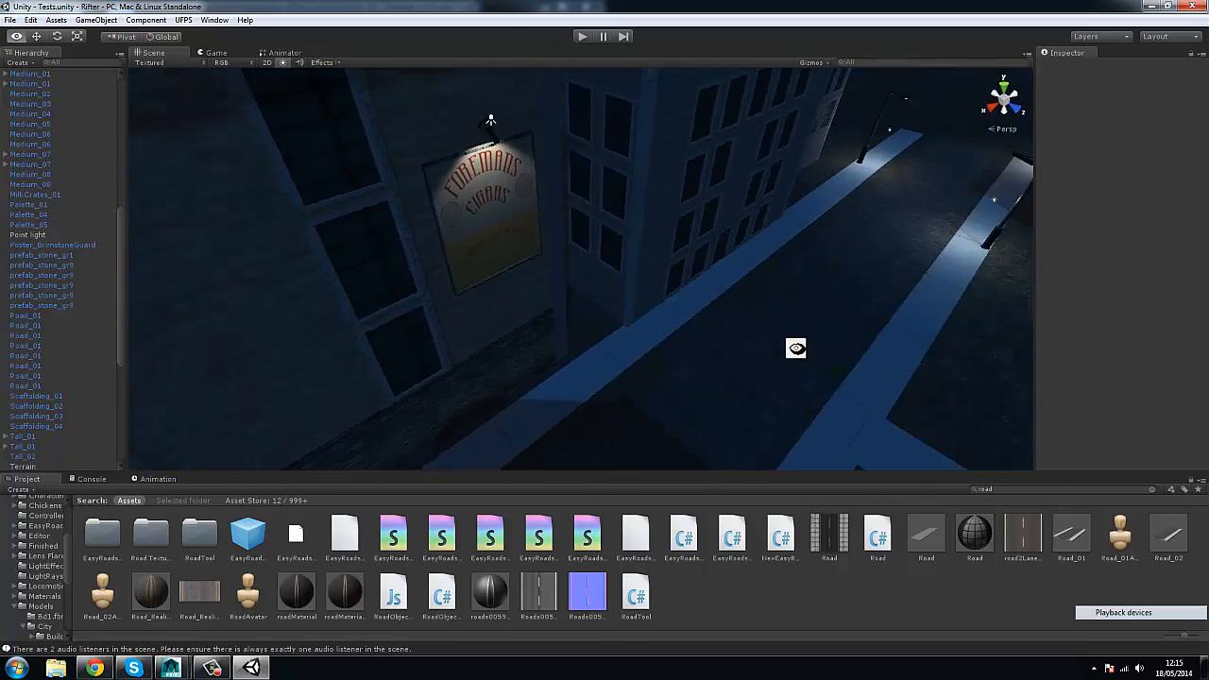
{"action": "left_click", "coordinate": [618, 288]}
{"action": "right_click_drag", "start_coordinate": [618, 288], "coordinate": [558, 247]}
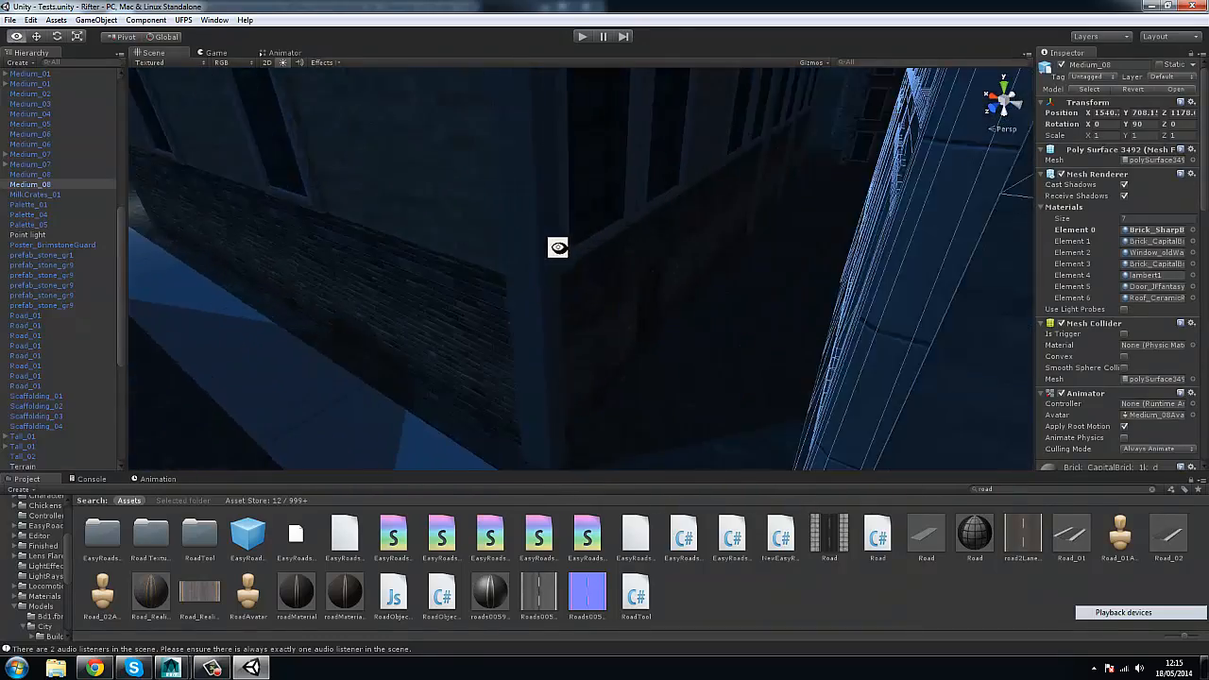
{"action": "right_click_drag", "start_coordinate": [678, 273], "coordinate": [697, 311]}
{"action": "left_click", "coordinate": [652, 255]}
{"action": "right_click_drag", "start_coordinate": [651, 255], "coordinate": [644, 309]}
Select the Medium_07 building together with its Foremans_Cigars sign and the spotlight above the sign.
{"action": "left_click", "coordinate": [607, 236]}
{"action": "left_click", "coordinate": [643, 309], "text": "shift"}
{"action": "right_click_drag", "start_coordinate": [574, 137], "coordinate": [666, 343]}
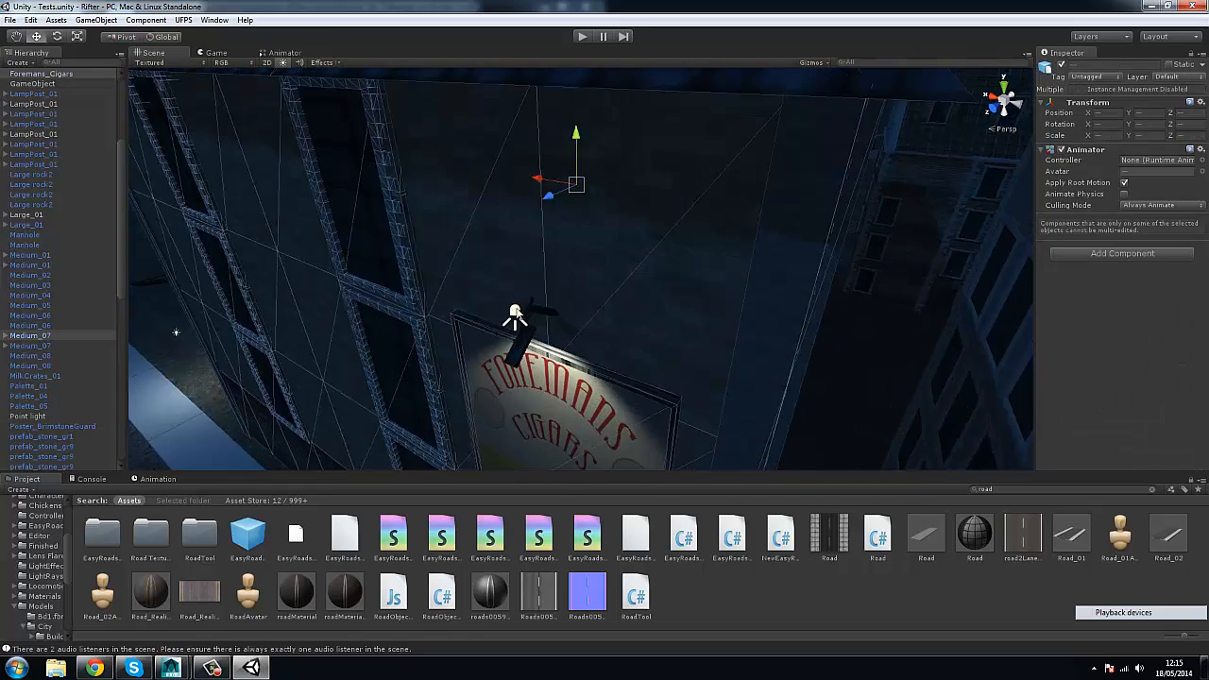
{"action": "right_click_drag", "start_coordinate": [540, 308], "coordinate": [730, 268]}
{"action": "right_click_drag", "start_coordinate": [686, 205], "coordinate": [644, 319]}
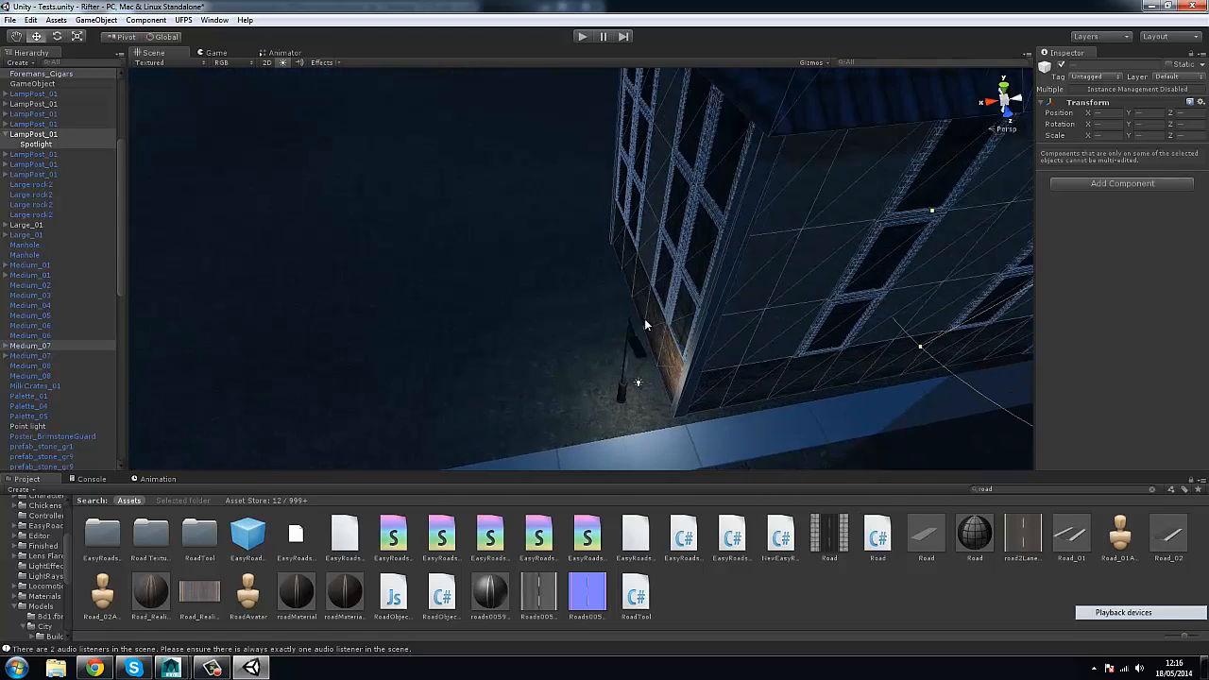
Move the lamp post at the end of Medium_07, at about X 1636, towards the pavement to about Z 1189.
{"action": "left_click", "coordinate": [637, 345]}
{"action": "left_click_drag", "start_coordinate": [418, 416], "coordinate": [634, 272], "text": "alt"}
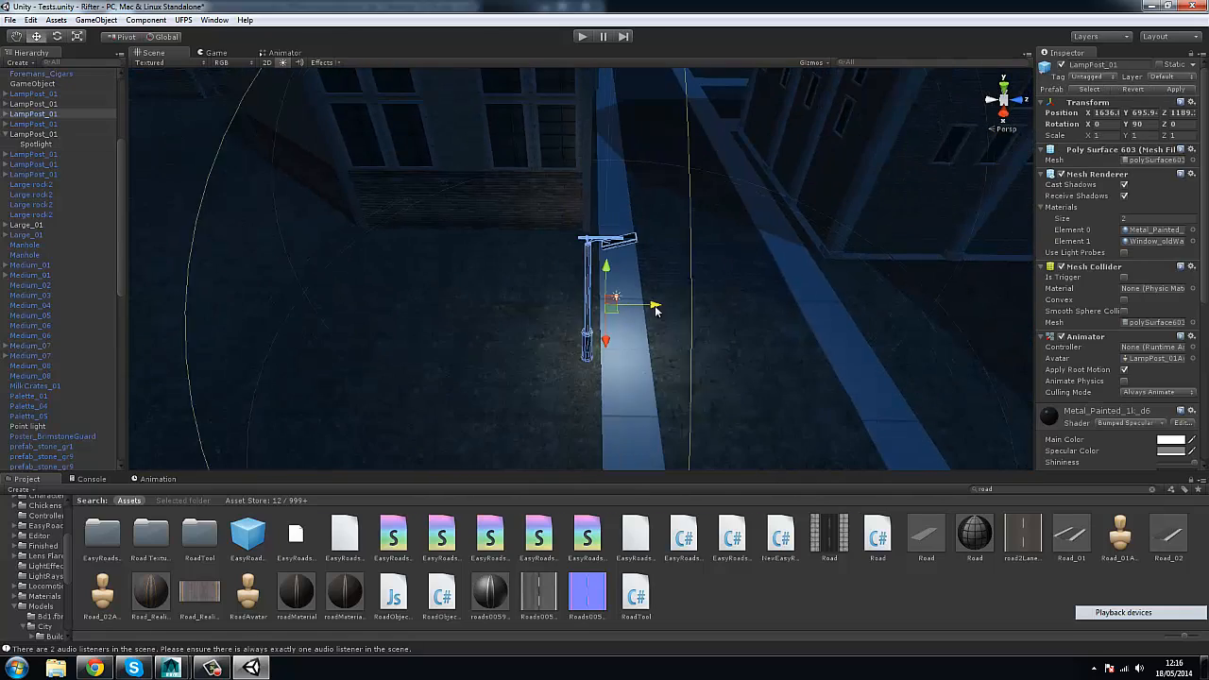
{"action": "left_click_drag", "start_coordinate": [675, 308], "coordinate": [674, 243], "text": "alt"}
Delete two lamp posts along the street, including the one beside the far pavement at about X 1470, Z 1217.
{"action": "left_click", "coordinate": [642, 176]}
{"action": "right_click_drag", "start_coordinate": [642, 176], "coordinate": [805, 262]}
{"action": "scroll", "coordinate": [568, 298], "scroll_direction": "up", "scroll_amount": 3}
{"action": "left_click", "coordinate": [805, 263]}
{"action": "middle_click_drag", "start_coordinate": [805, 263], "coordinate": [650, 348]}
{"action": "key", "text": "Delete"}
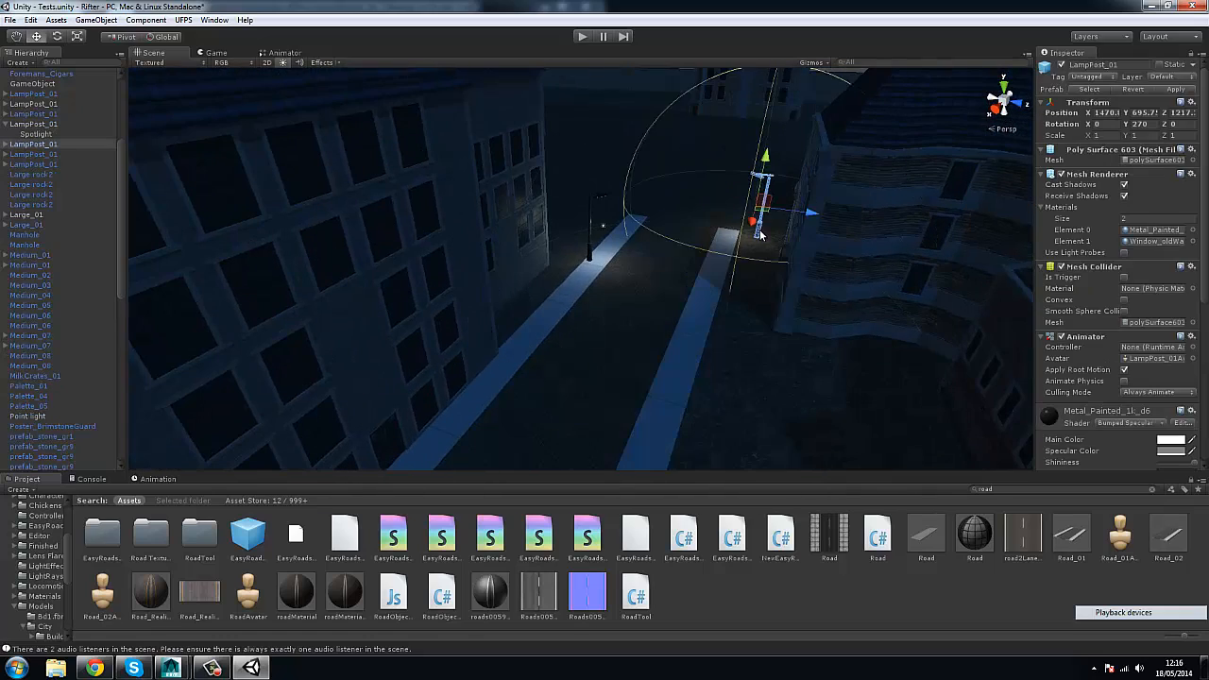
{"action": "right_click_drag", "start_coordinate": [761, 234], "coordinate": [570, 207]}
{"action": "key", "text": "Delete"}
Add a second Scaffolding_01 and move it into the alley beside the Foremans Cigars building, at about X 1561, Z 1180.
{"action": "key", "text": "w"}
{"action": "left_click_drag", "start_coordinate": [570, 207], "coordinate": [413, 301]}
{"action": "right_click_drag", "start_coordinate": [414, 301], "coordinate": [665, 329]}
{"action": "left_click", "coordinate": [554, 330]}
{"action": "right_click_drag", "start_coordinate": [317, 325], "coordinate": [465, 306]}
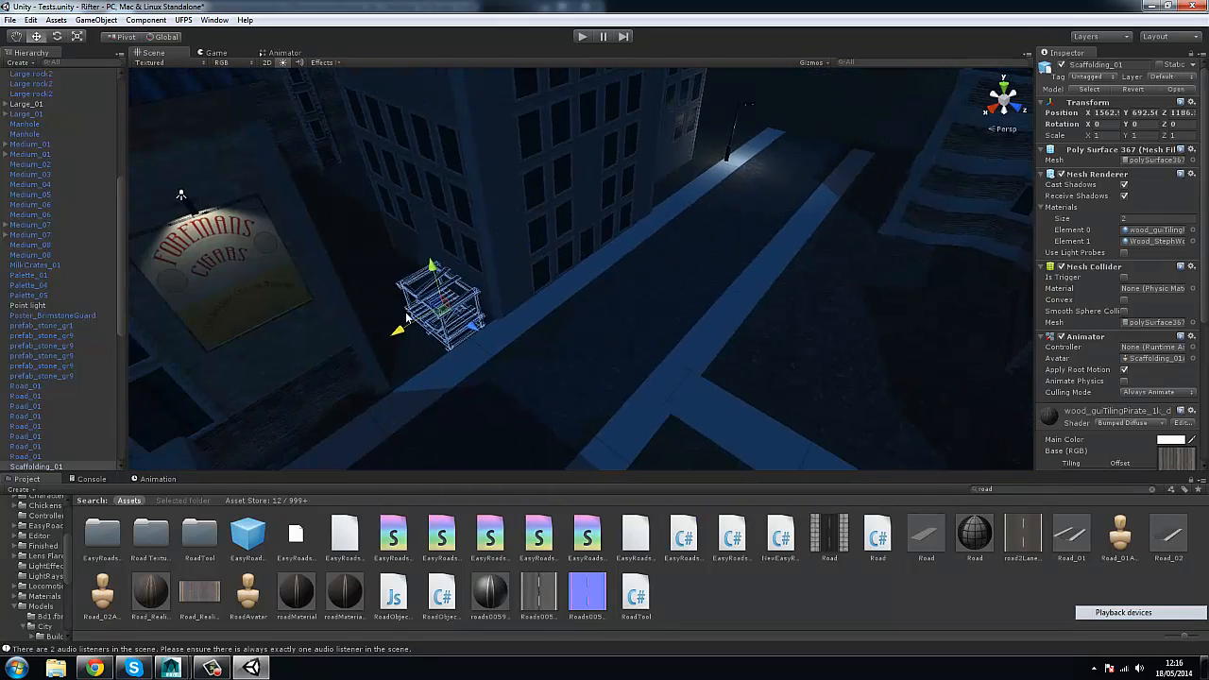
{"action": "key", "text": "f"}
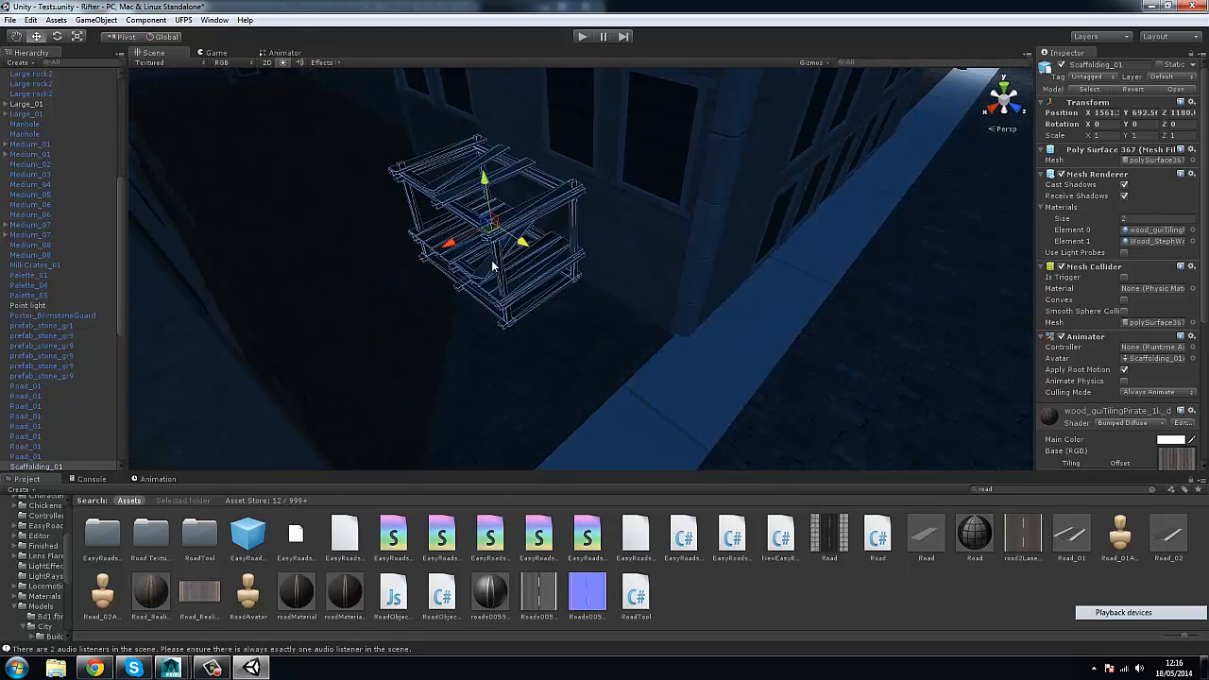
Fine-tune the scaffolding's position in the alley, check it from ground level and deselect it.
{"action": "left_click_drag", "start_coordinate": [492, 266], "coordinate": [483, 260]}
{"action": "key", "text": "f"}
{"action": "left_click_drag", "start_coordinate": [588, 265], "coordinate": [537, 250], "text": "alt"}
{"action": "scroll", "coordinate": [595, 211], "scroll_direction": "up", "scroll_amount": 8}
{"action": "right_click_drag", "start_coordinate": [469, 227], "coordinate": [434, 184]}
{"action": "left_click", "coordinate": [434, 179]}
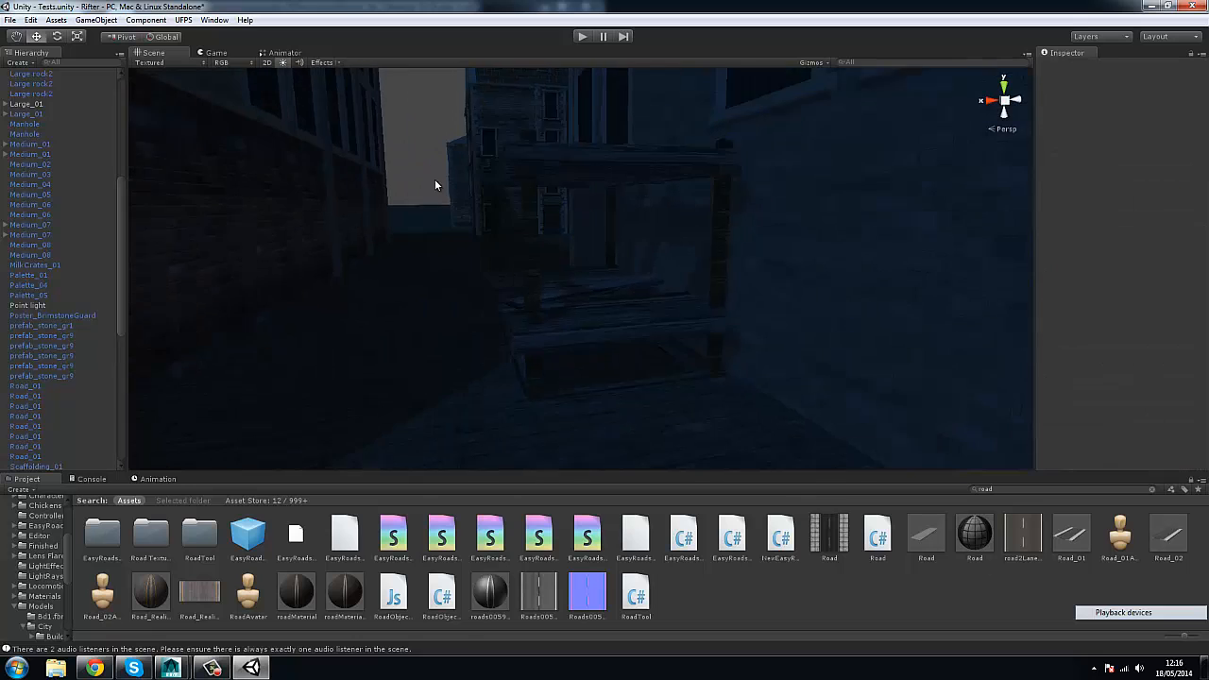
Open the Props folder inside Models/City to list the prop models.
{"action": "scroll", "coordinate": [671, 215], "scroll_direction": "down", "scroll_amount": 5}
{"action": "right_click_drag", "start_coordinate": [671, 216], "coordinate": [606, 508]}
{"action": "left_click", "coordinate": [40, 605]}
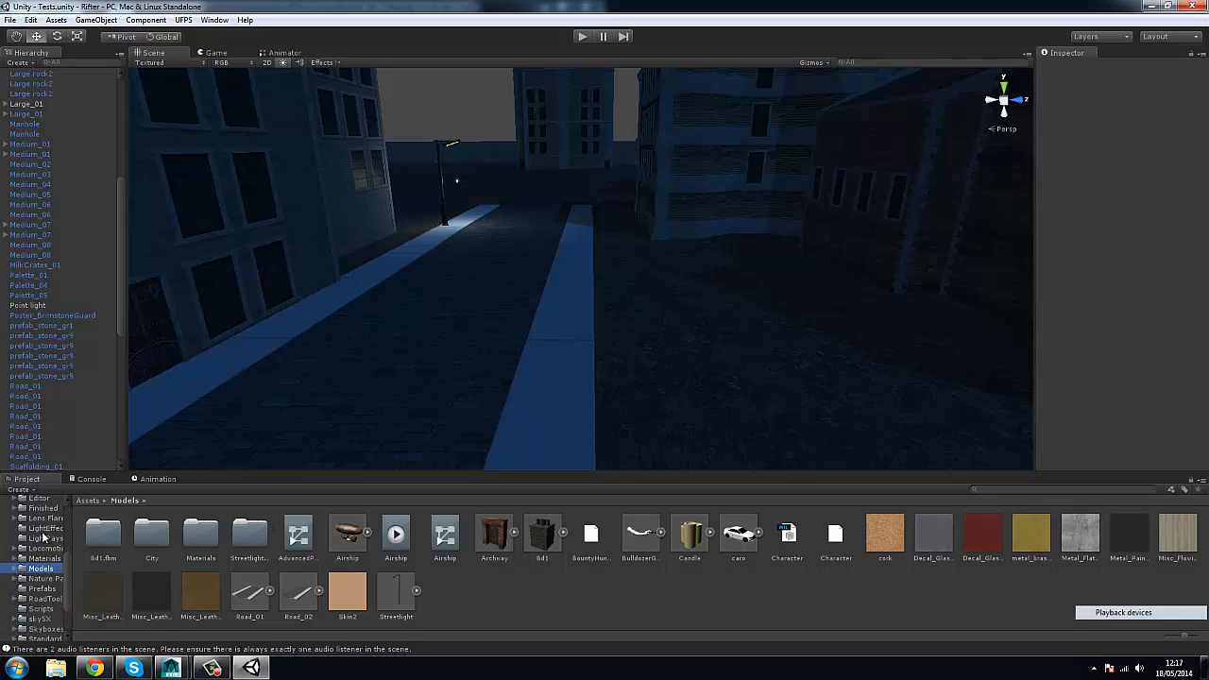
{"action": "left_click", "coordinate": [41, 535]}
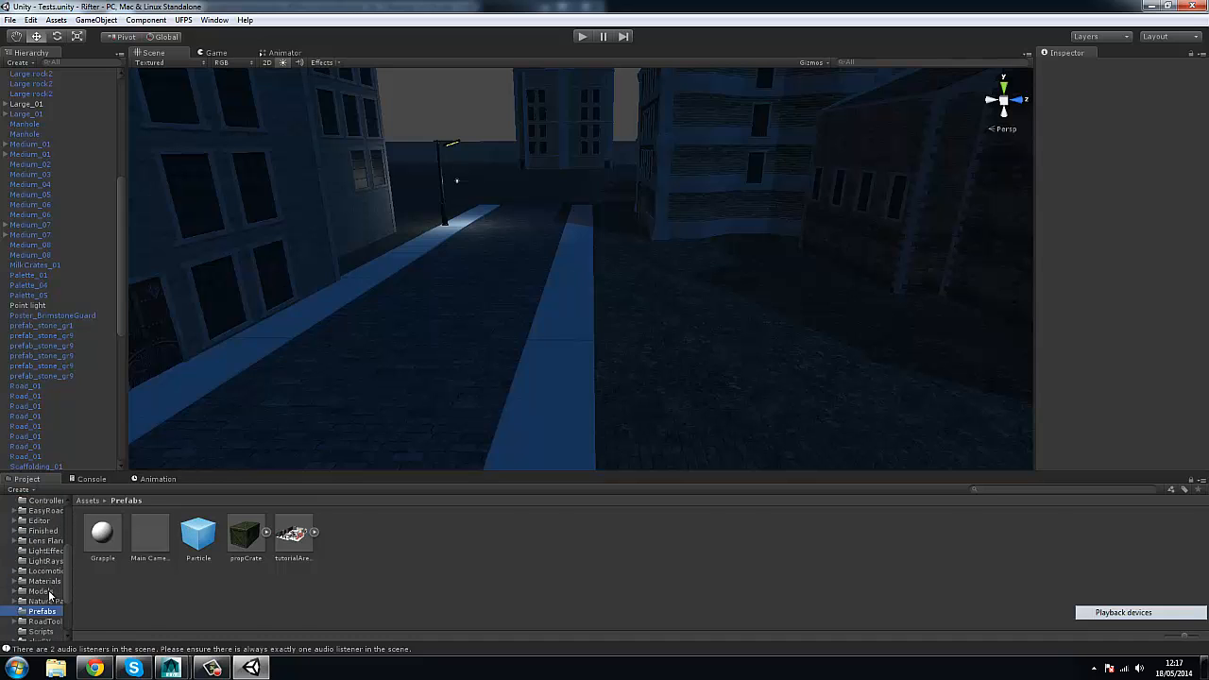
{"action": "left_click", "coordinate": [43, 592]}
{"action": "double_click", "coordinate": [154, 541]}
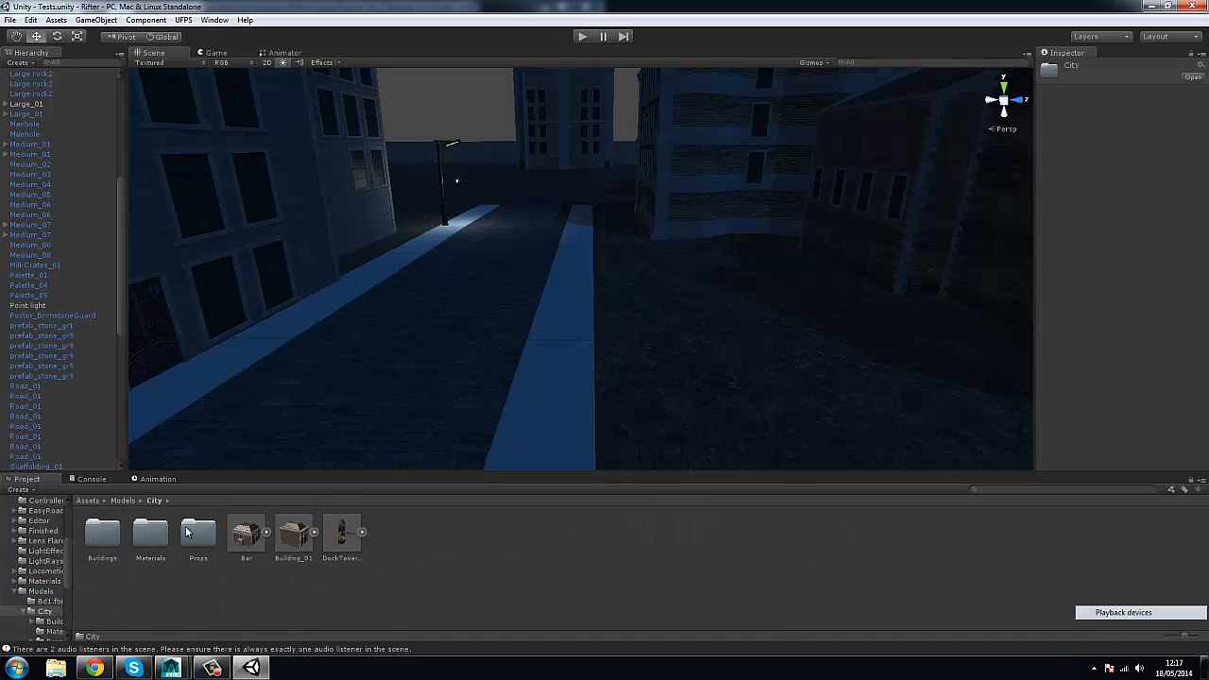
{"action": "double_click", "coordinate": [195, 534]}
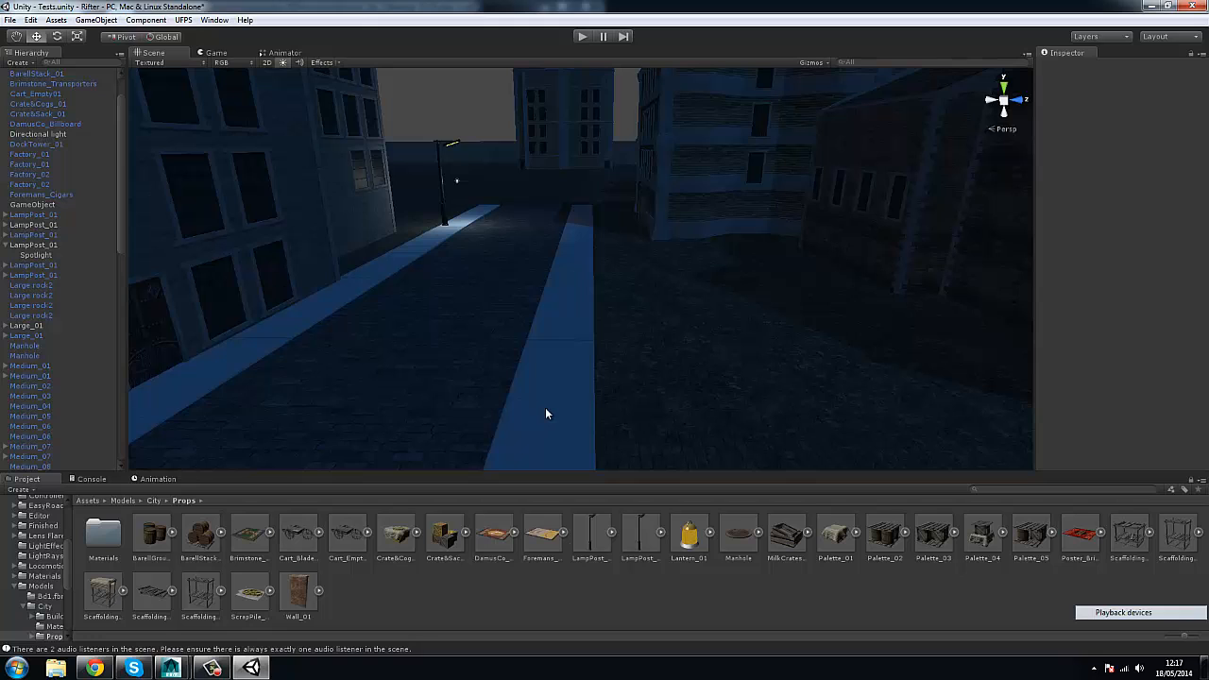
Duplicate the Medium_04 building and place the selected building at about X 1515, Z 1246.
{"action": "scroll", "coordinate": [538, 218], "scroll_direction": "down", "scroll_amount": 6}
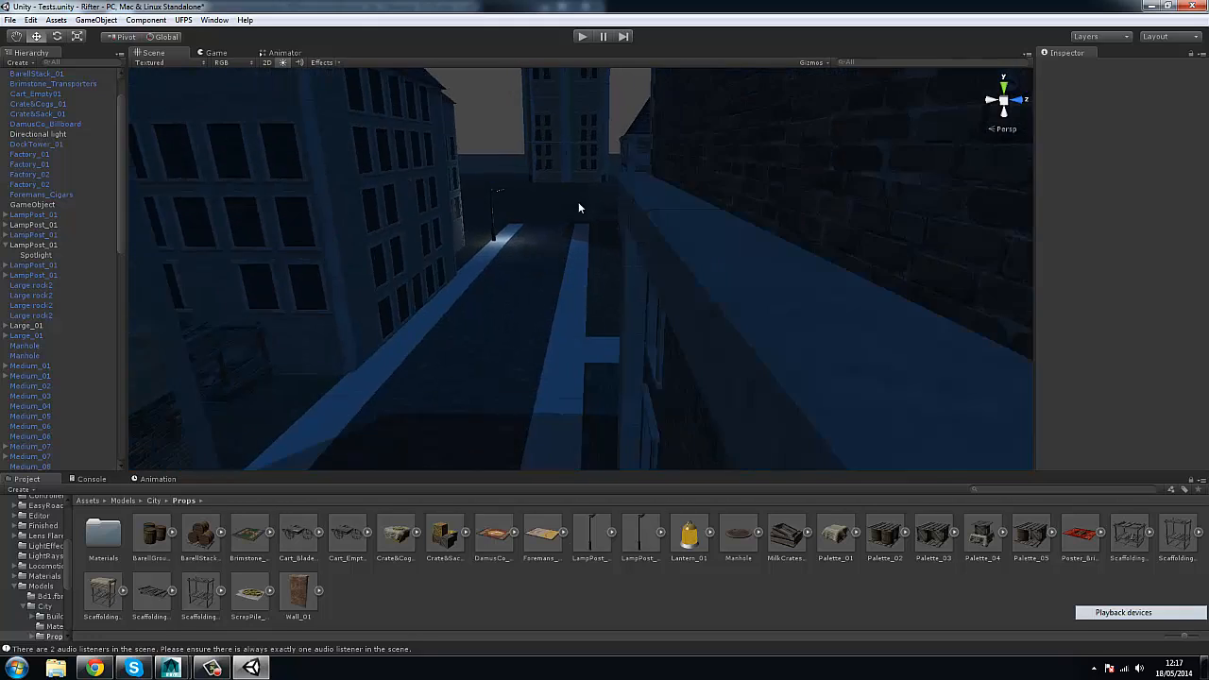
{"action": "left_click_drag", "start_coordinate": [578, 201], "coordinate": [590, 311], "text": "alt"}
{"action": "left_click", "coordinate": [814, 210]}
{"action": "left_click_drag", "start_coordinate": [486, 331], "coordinate": [737, 303], "text": "alt"}
{"action": "left_click", "coordinate": [636, 362]}
{"action": "left_click", "coordinate": [567, 175]}
{"action": "left_click_drag", "start_coordinate": [566, 176], "coordinate": [743, 243], "text": "alt"}
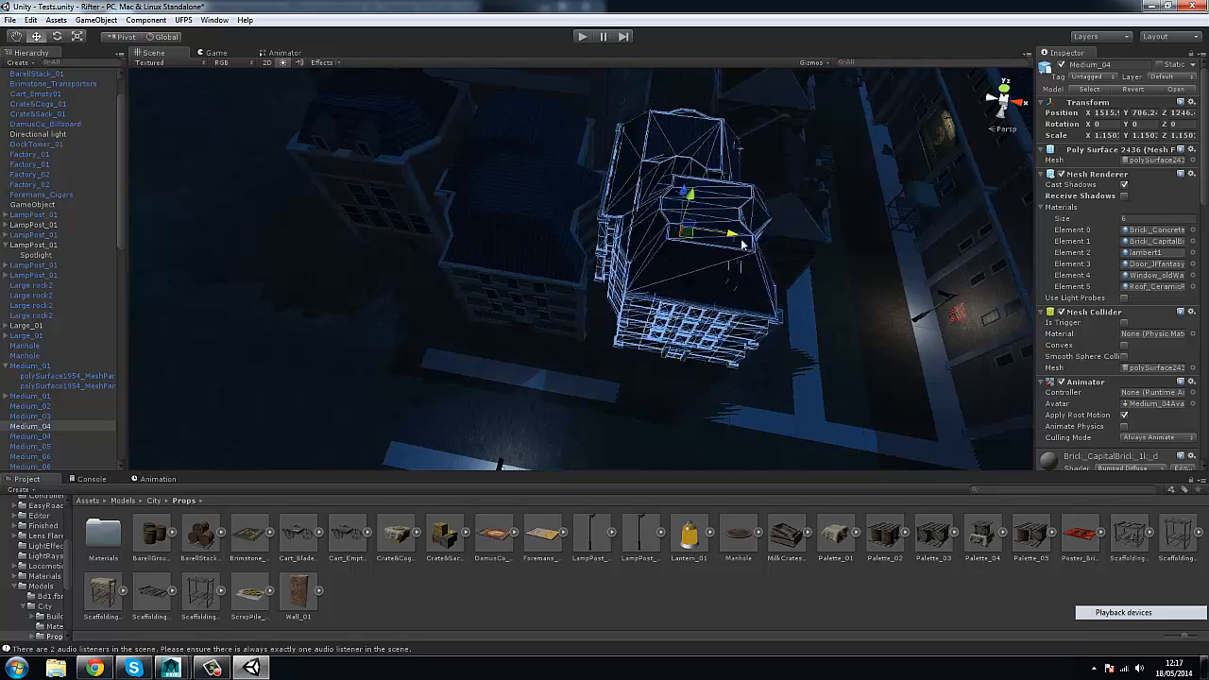
Move the Medium_04 copy farther along the row of buildings to about X 1482, keeping Z at about 1246.
{"action": "left_click_drag", "start_coordinate": [908, 276], "coordinate": [605, 259], "text": "alt"}
{"action": "left_click", "coordinate": [780, 288]}
{"action": "left_click_drag", "start_coordinate": [779, 287], "coordinate": [674, 243], "text": "alt"}
{"action": "left_click_drag", "start_coordinate": [667, 178], "coordinate": [518, 374]}
{"action": "left_click", "coordinate": [542, 218]}
{"action": "left_click", "coordinate": [519, 374]}
{"action": "middle_click_drag", "start_coordinate": [519, 374], "coordinate": [640, 214]}
{"action": "left_click_drag", "start_coordinate": [625, 231], "coordinate": [289, 242]}
{"action": "middle_click_drag", "start_coordinate": [289, 242], "coordinate": [334, 245]}
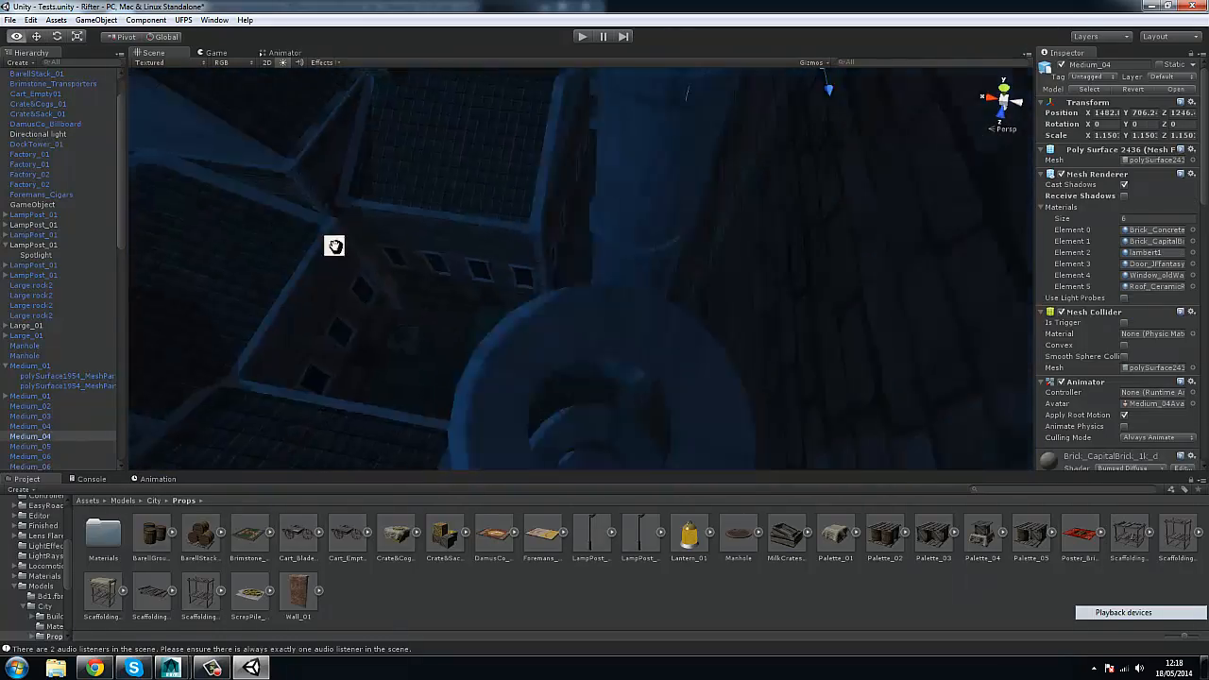
Select the point light and the crate stack in the brick courtyard and move them together towards the wall corner.
{"action": "left_click_drag", "start_coordinate": [335, 245], "coordinate": [554, 233], "text": "alt"}
{"action": "scroll", "coordinate": [553, 233], "scroll_direction": "up", "scroll_amount": 3}
{"action": "left_click", "coordinate": [590, 291]}
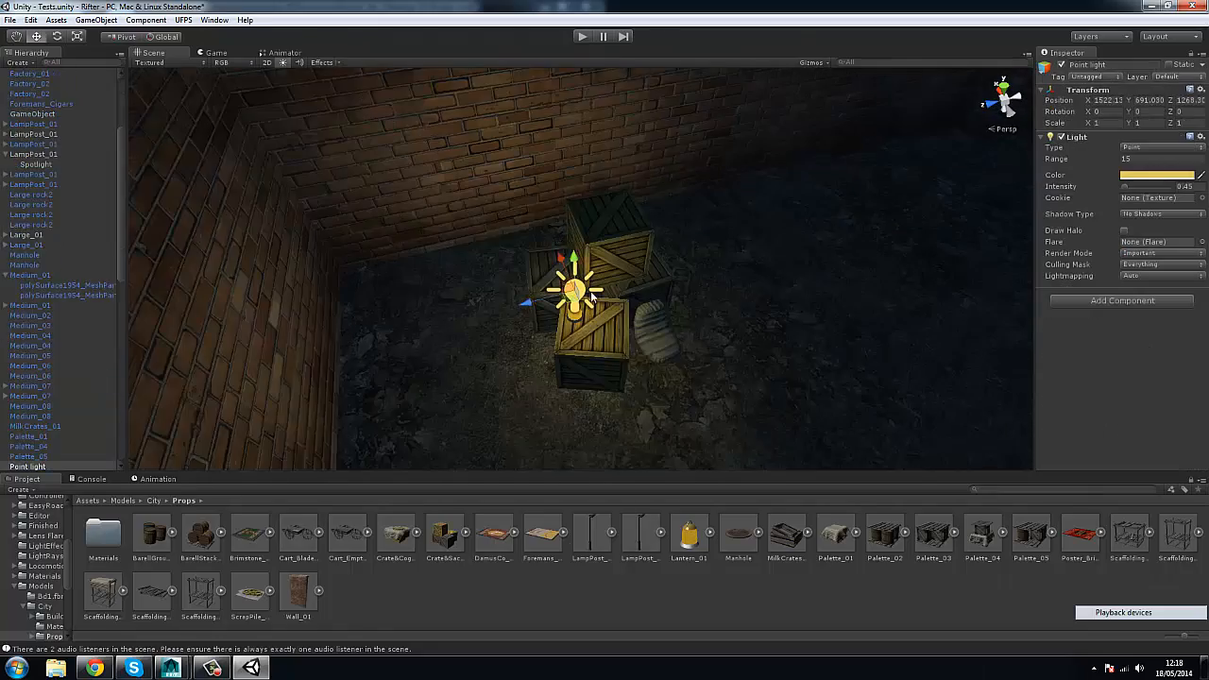
{"action": "scroll", "coordinate": [591, 291], "scroll_direction": "up", "scroll_amount": 3}
{"action": "left_click", "coordinate": [615, 357], "text": "shift"}
{"action": "left_click_drag", "start_coordinate": [615, 357], "coordinate": [602, 294], "text": "alt"}
{"action": "key", "text": "f"}
Examine the courtyard around the lit crates, the doorway and the covered props.
{"action": "middle_click_drag", "start_coordinate": [598, 273], "coordinate": [792, 217]}
{"action": "left_click_drag", "start_coordinate": [833, 218], "coordinate": [516, 267], "text": "alt"}
{"action": "scroll", "coordinate": [708, 273], "scroll_direction": "down", "scroll_amount": 3}
{"action": "left_click", "coordinate": [636, 254]}
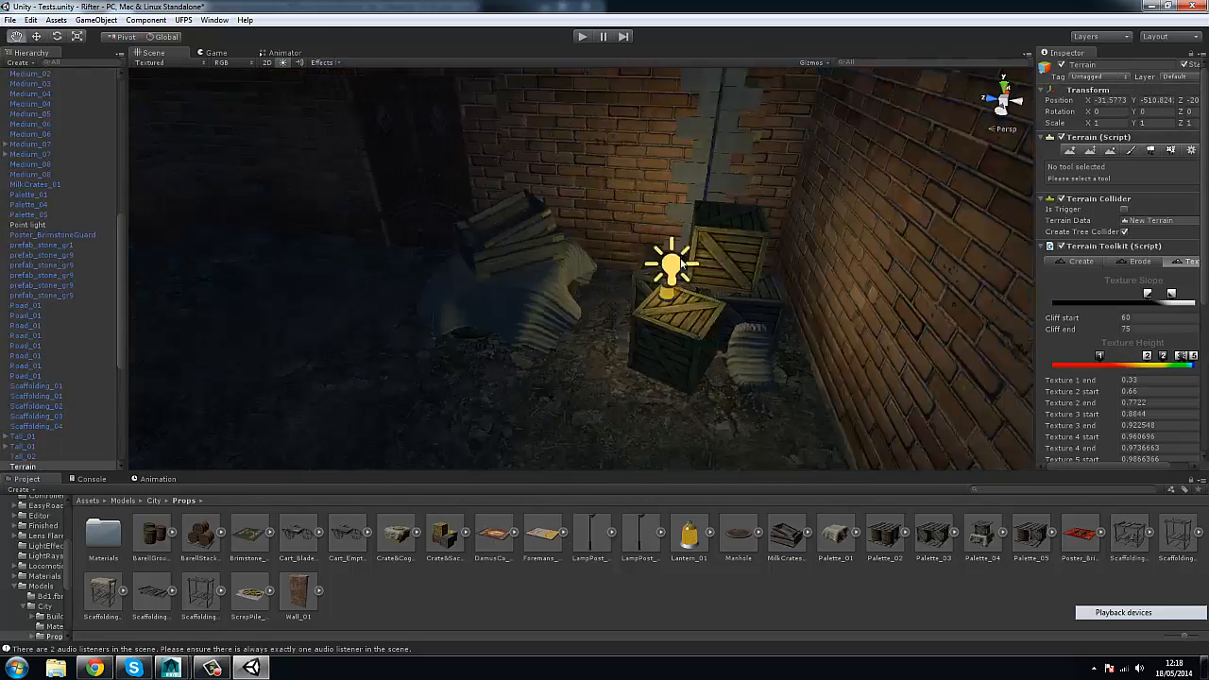
{"action": "middle_click_drag", "start_coordinate": [516, 266], "coordinate": [660, 299]}
{"action": "left_click", "coordinate": [660, 299]}
{"action": "left_click", "coordinate": [227, 303]}
{"action": "scroll", "coordinate": [589, 288], "scroll_direction": "down", "scroll_amount": 10}
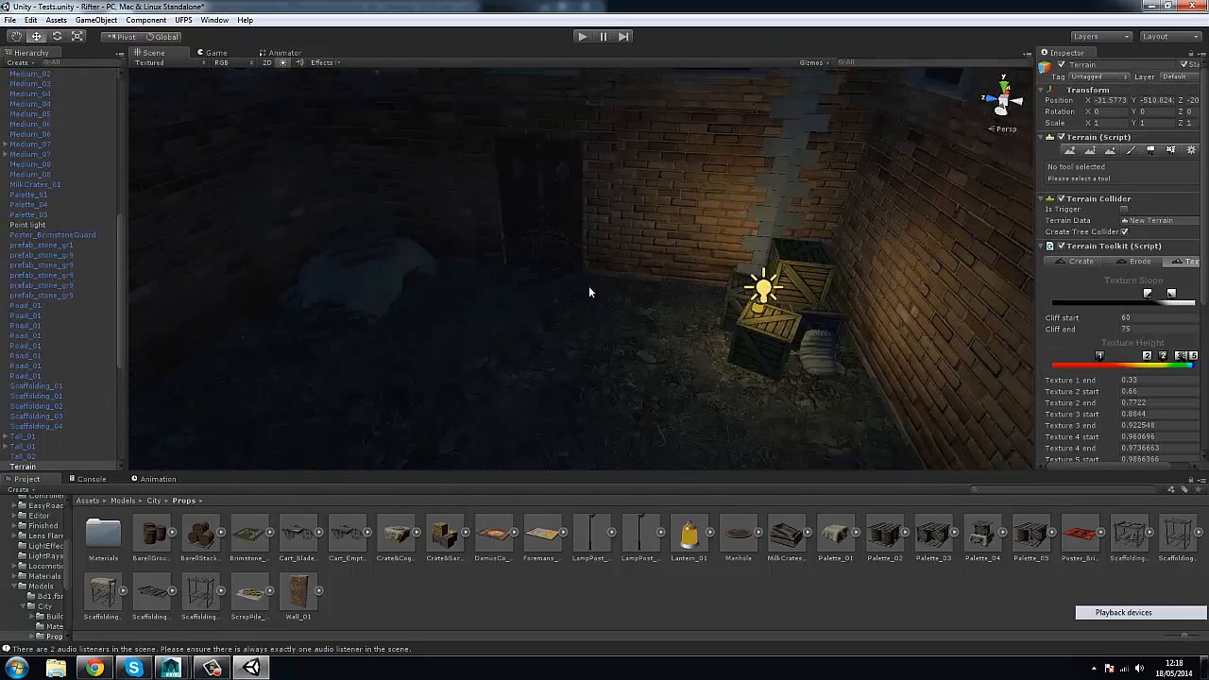
{"action": "middle_click_drag", "start_coordinate": [500, 357], "coordinate": [480, 437]}
{"action": "scroll", "coordinate": [613, 216], "scroll_direction": "down", "scroll_amount": 5}
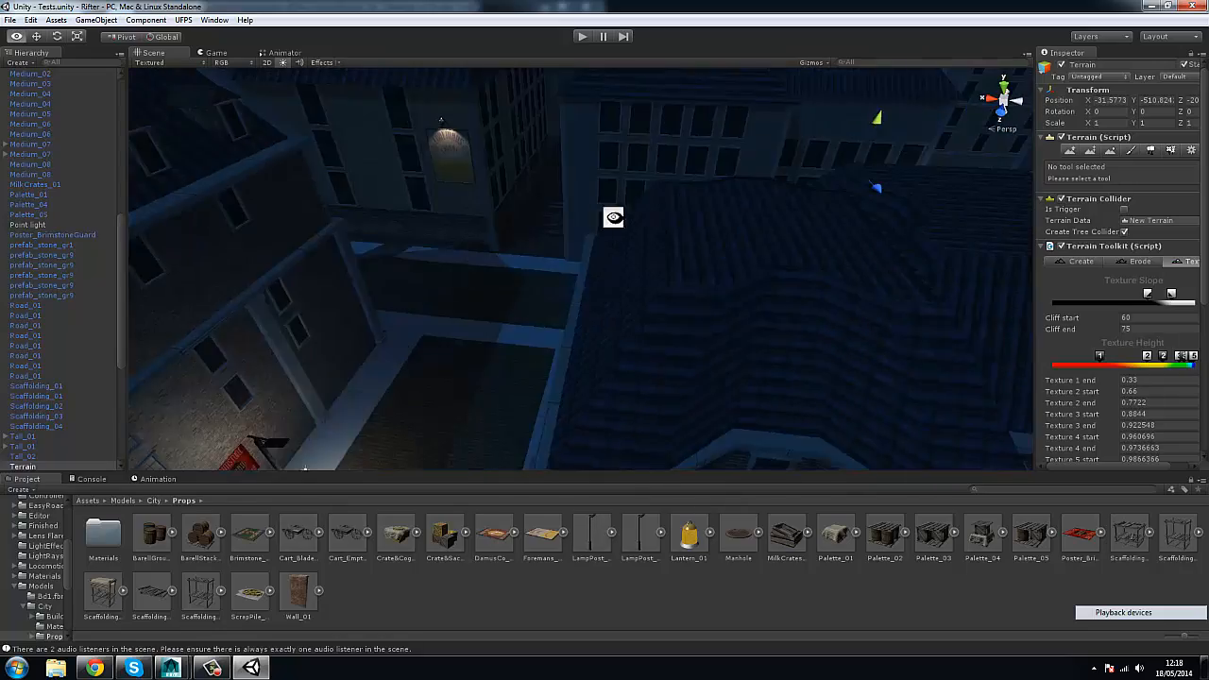
Turn off scene lighting and add another Scaffolding_03 in the alley near the first scaffold, at about X 1571, Z 1173.
{"action": "left_click", "coordinate": [686, 243]}
{"action": "left_click_drag", "start_coordinate": [613, 216], "coordinate": [504, 180], "text": "alt"}
{"action": "left_click", "coordinate": [694, 209]}
{"action": "left_click", "coordinate": [689, 304]}
{"action": "left_click", "coordinate": [545, 248]}
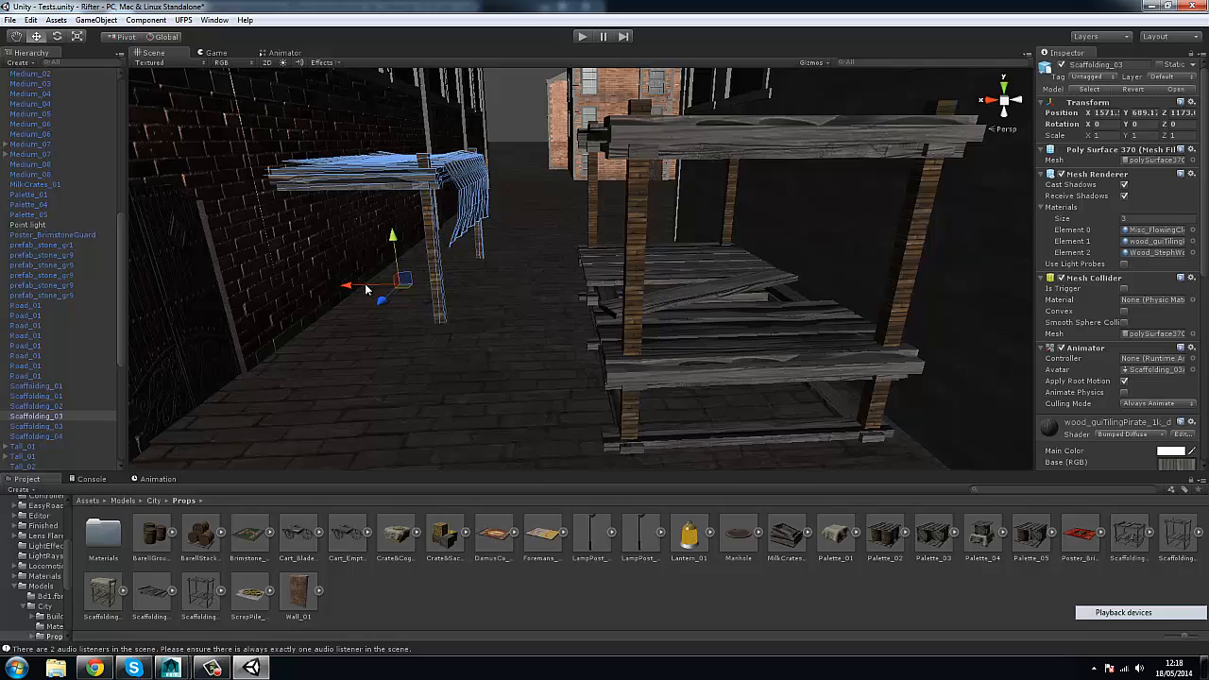
Raise the new Scaffolding_03 to about Y 694.3 and move it farther down the alley beside the brick wall.
{"action": "key", "text": "f"}
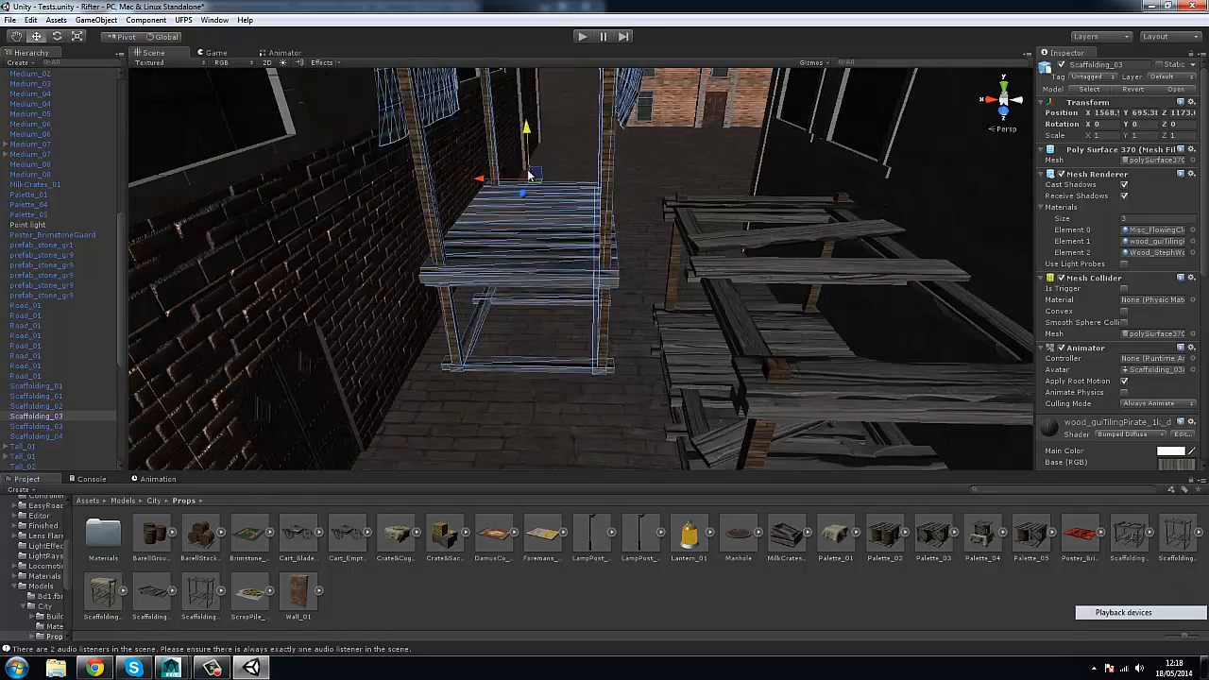
{"action": "left_click_drag", "start_coordinate": [529, 179], "coordinate": [583, 130], "text": "alt"}
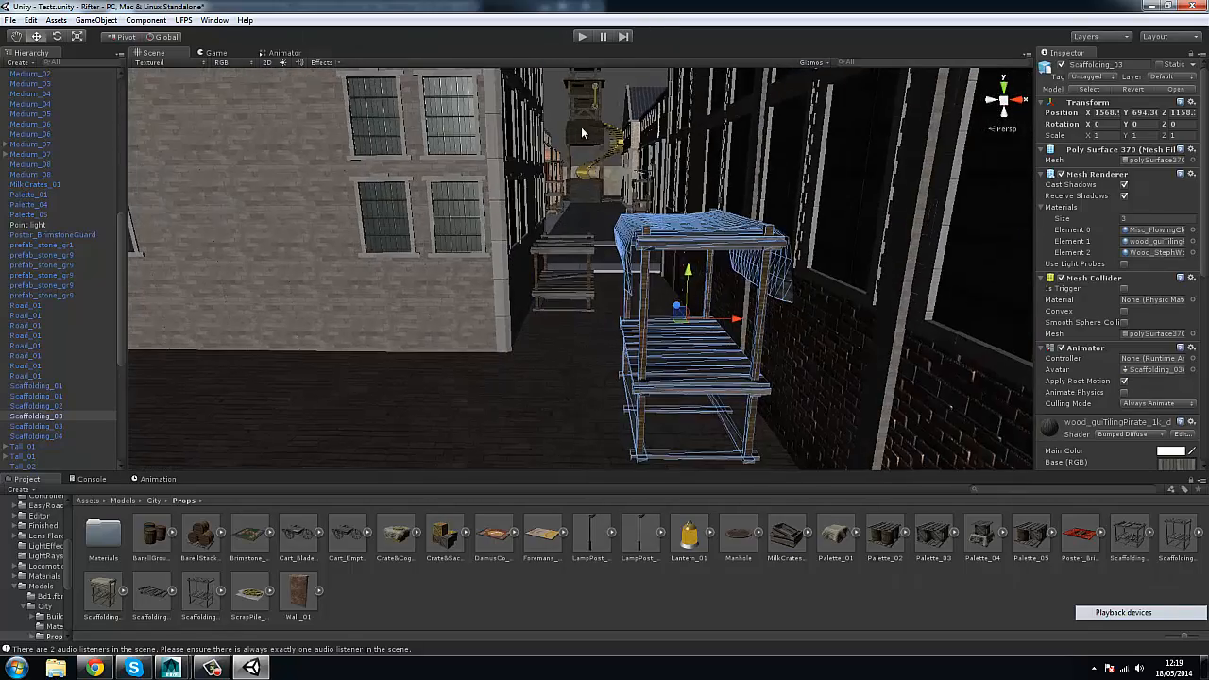
{"action": "left_click", "coordinate": [583, 129]}
{"action": "left_click", "coordinate": [282, 62]}
{"action": "left_click", "coordinate": [282, 63]}
Rotate Scaffolding_03 to about -3.4 degrees around Y and set it against the brick wall at about X 1569.
{"action": "left_click_drag", "start_coordinate": [728, 283], "coordinate": [612, 284], "text": "alt"}
{"action": "left_click", "coordinate": [648, 167]}
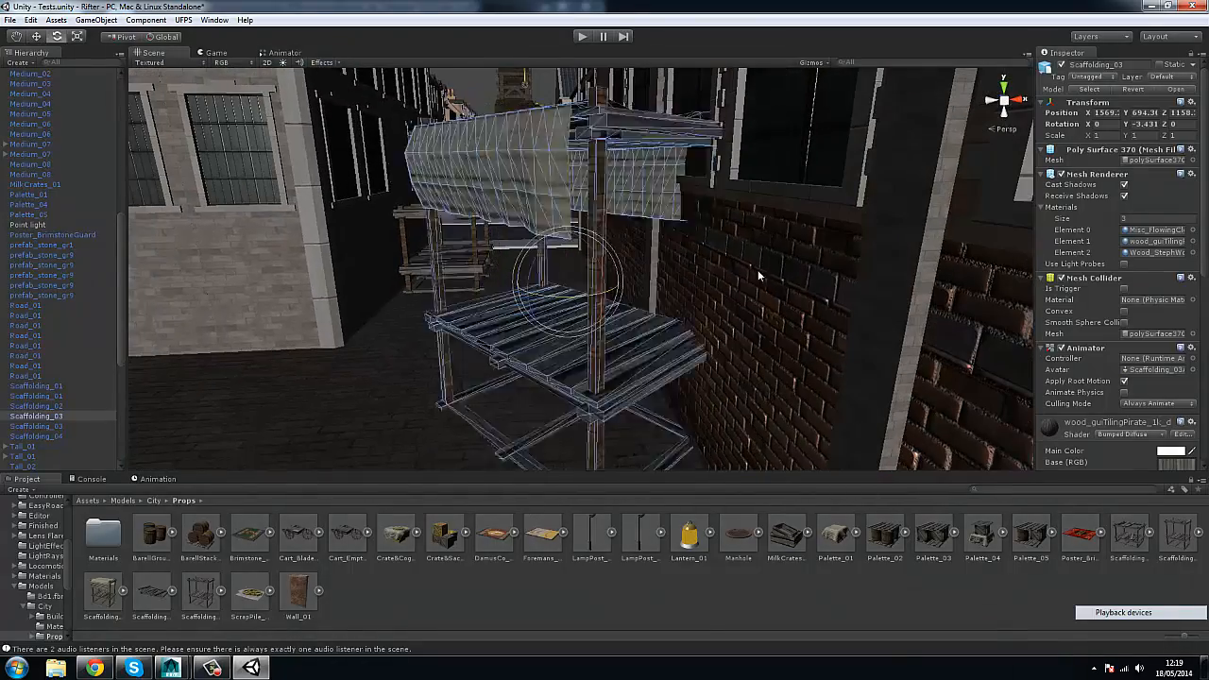
{"action": "left_click_drag", "start_coordinate": [883, 278], "coordinate": [616, 177], "text": "alt"}
Place a Lantern_01 on the scaffolding's plank platform, at about X 1567, Y 693.1, Z 1156.
{"action": "left_click", "coordinate": [570, 122]}
{"action": "left_click_drag", "start_coordinate": [569, 122], "coordinate": [620, 378], "text": "alt"}
{"action": "left_click_drag", "start_coordinate": [691, 270], "coordinate": [688, 271]}
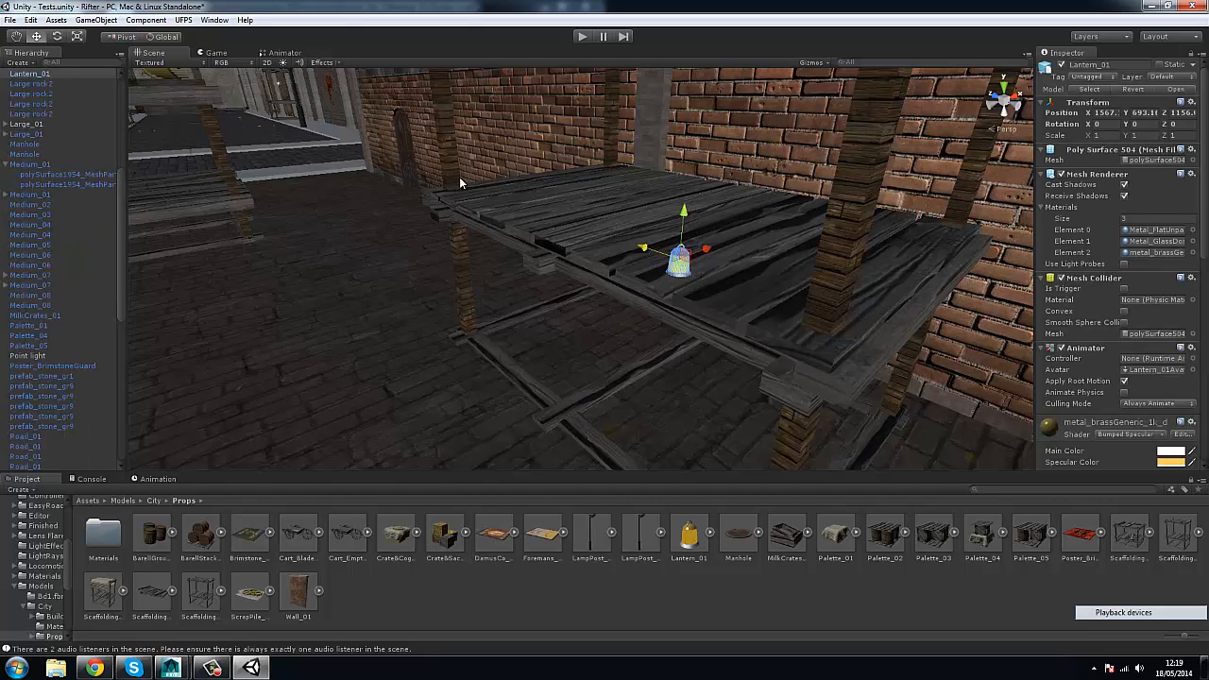
Add a point light with Important render mode and place it at the lantern, about X 1567.2, Y 693.2, Z 1156.2.
{"action": "left_click", "coordinate": [96, 20]}
{"action": "mouse_move", "coordinate": [208, 52]}
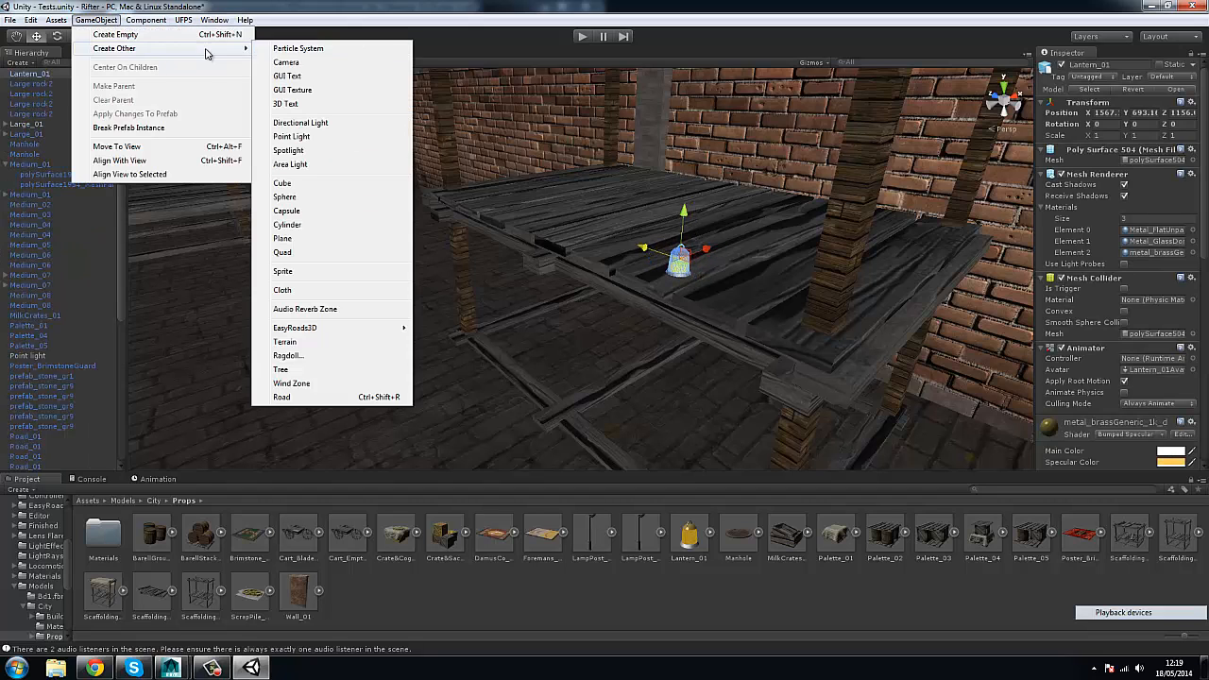
{"action": "left_click", "coordinate": [292, 137]}
{"action": "left_click", "coordinate": [1152, 282]}
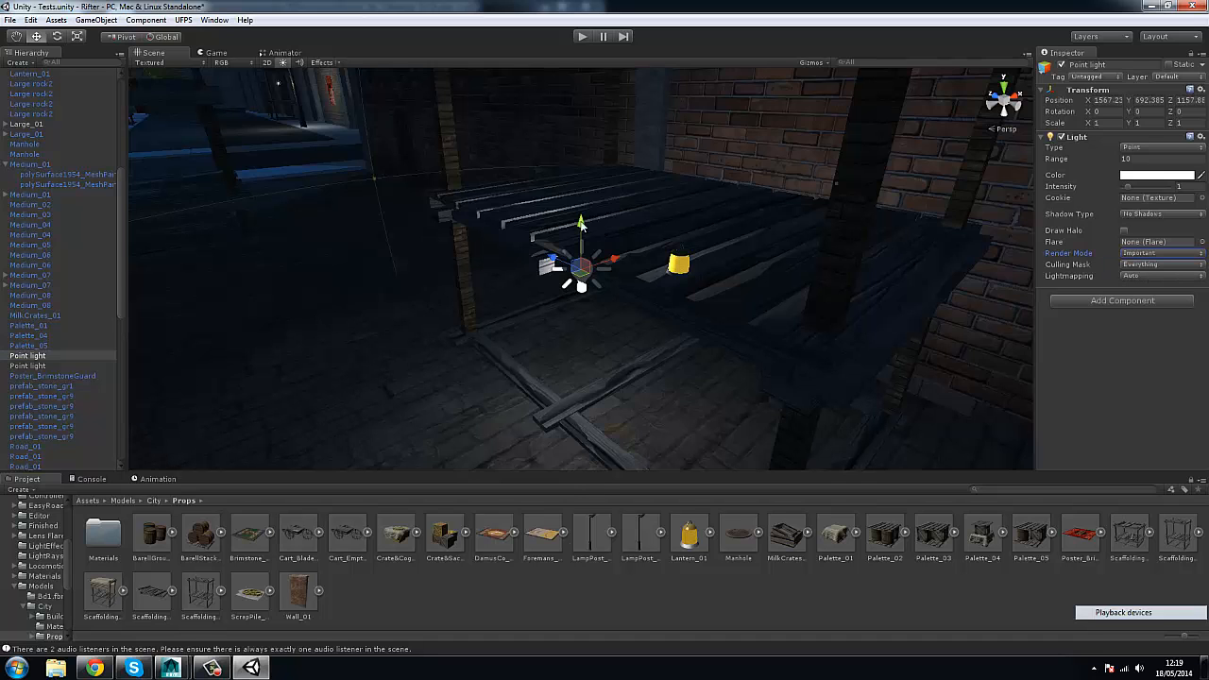
{"action": "left_click_drag", "start_coordinate": [557, 274], "coordinate": [677, 226]}
{"action": "key", "text": "f"}
{"action": "scroll", "coordinate": [673, 230], "scroll_direction": "up", "scroll_amount": 4}
{"action": "scroll", "coordinate": [434, 249], "scroll_direction": "up", "scroll_amount": 7}
{"action": "right_click_drag", "start_coordinate": [718, 194], "coordinate": [832, 168]}
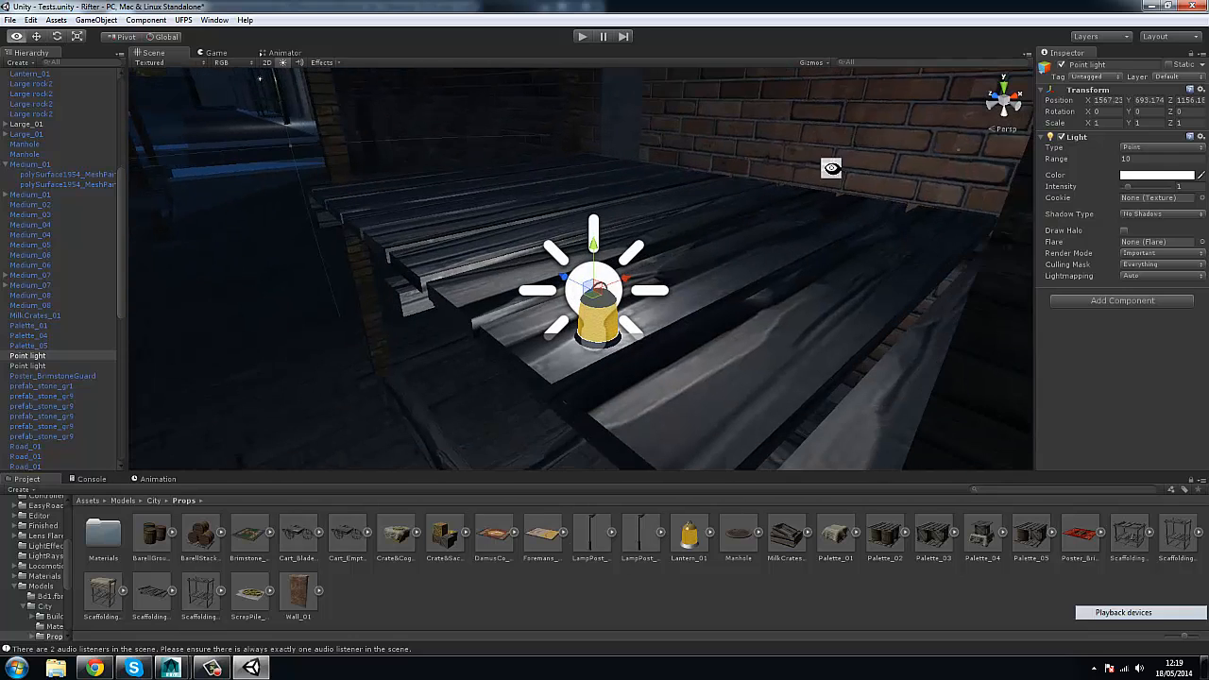
Give the lantern's point light a golden yellow colour and an intensity of 1.6.
{"action": "left_click", "coordinate": [609, 325]}
{"action": "left_click_drag", "start_coordinate": [1129, 189], "coordinate": [1133, 188]}
{"action": "right_click_drag", "start_coordinate": [623, 265], "coordinate": [846, 208]}
{"action": "right_click_drag", "start_coordinate": [552, 282], "coordinate": [272, 95]}
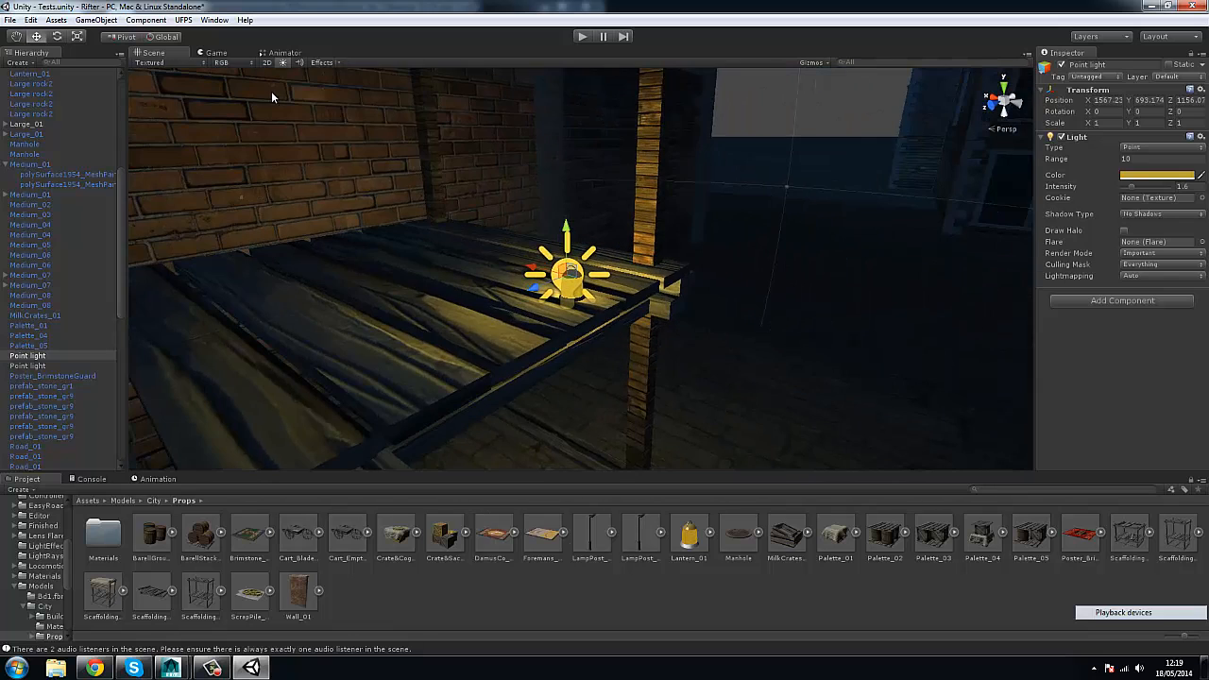
Lighten the lantern light's colour to a paler yellow.
{"action": "left_click", "coordinate": [217, 53]}
{"action": "left_click", "coordinate": [154, 53]}
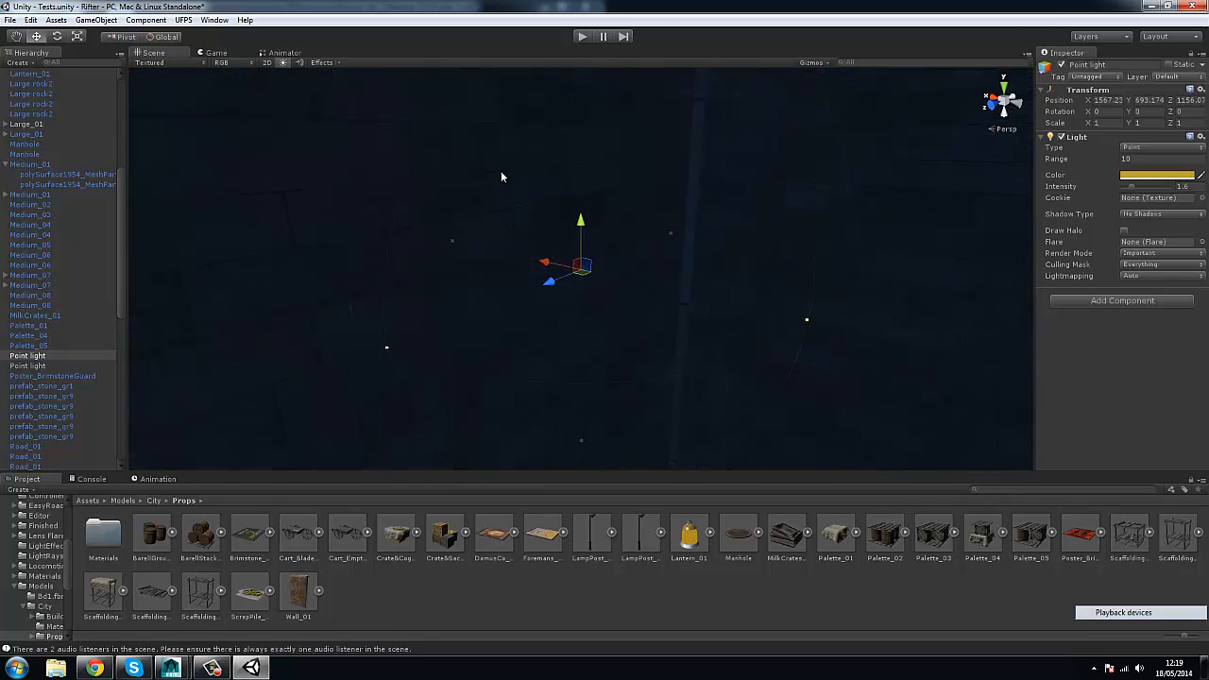
{"action": "key", "text": "f"}
{"action": "left_click", "coordinate": [1159, 177]}
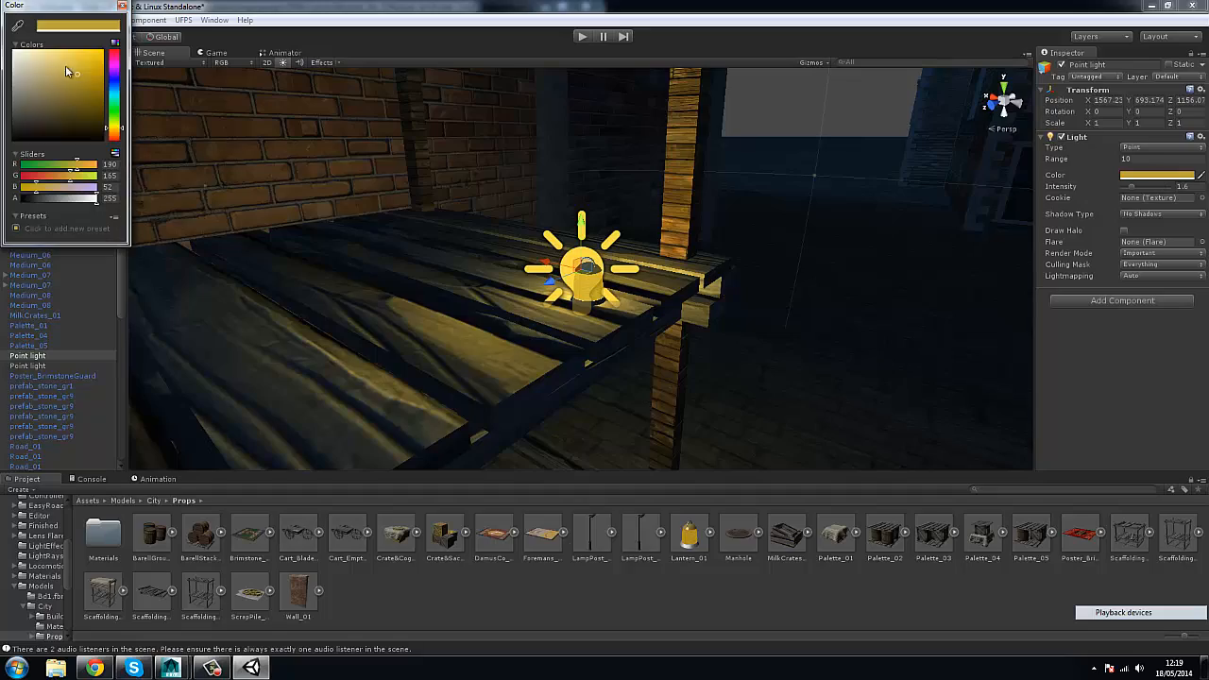
{"action": "left_click", "coordinate": [122, 6]}
Centre the point light inside the lantern body at about X 1567.15, Y 693.1, Z 1156.07.
{"action": "scroll", "coordinate": [529, 232], "scroll_direction": "up", "scroll_amount": 3}
{"action": "left_click_drag", "start_coordinate": [529, 232], "coordinate": [548, 259], "text": "alt"}
{"action": "left_click_drag", "start_coordinate": [548, 259], "coordinate": [1007, 229], "text": "alt"}
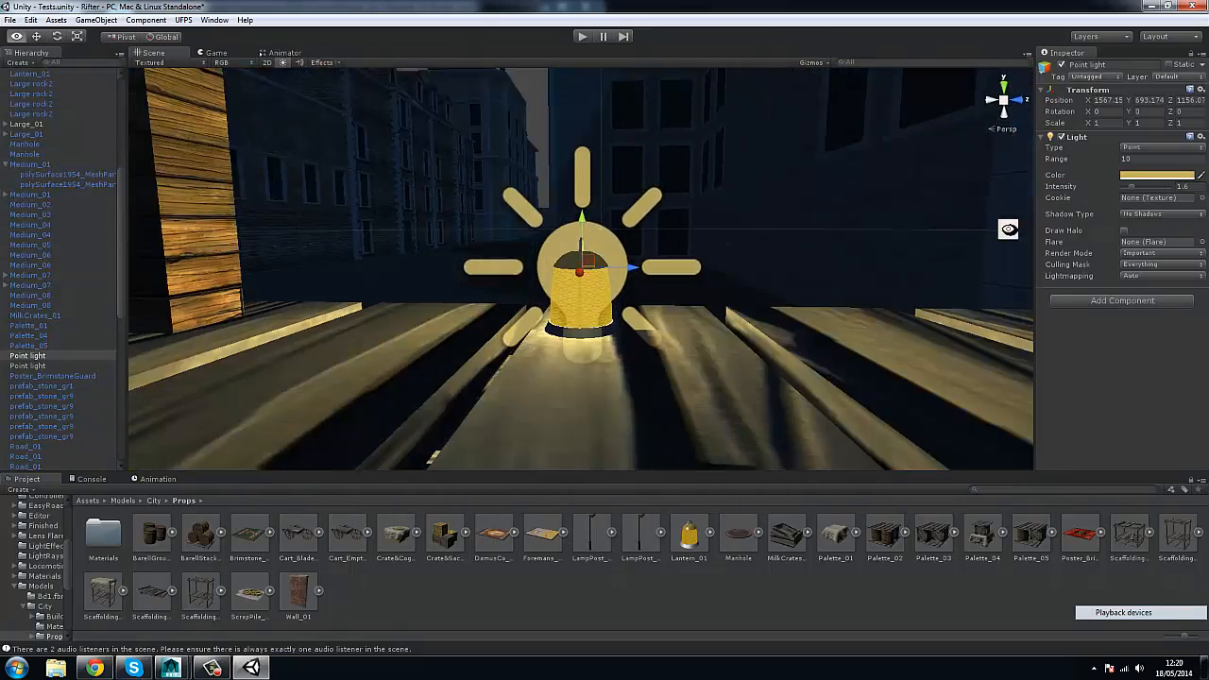
{"action": "left_click_drag", "start_coordinate": [585, 222], "coordinate": [583, 236]}
Try ranges of 15 and 5 on the lantern's point light and set the range back to 10.
{"action": "left_click_drag", "start_coordinate": [583, 237], "coordinate": [1111, 242], "text": "alt"}
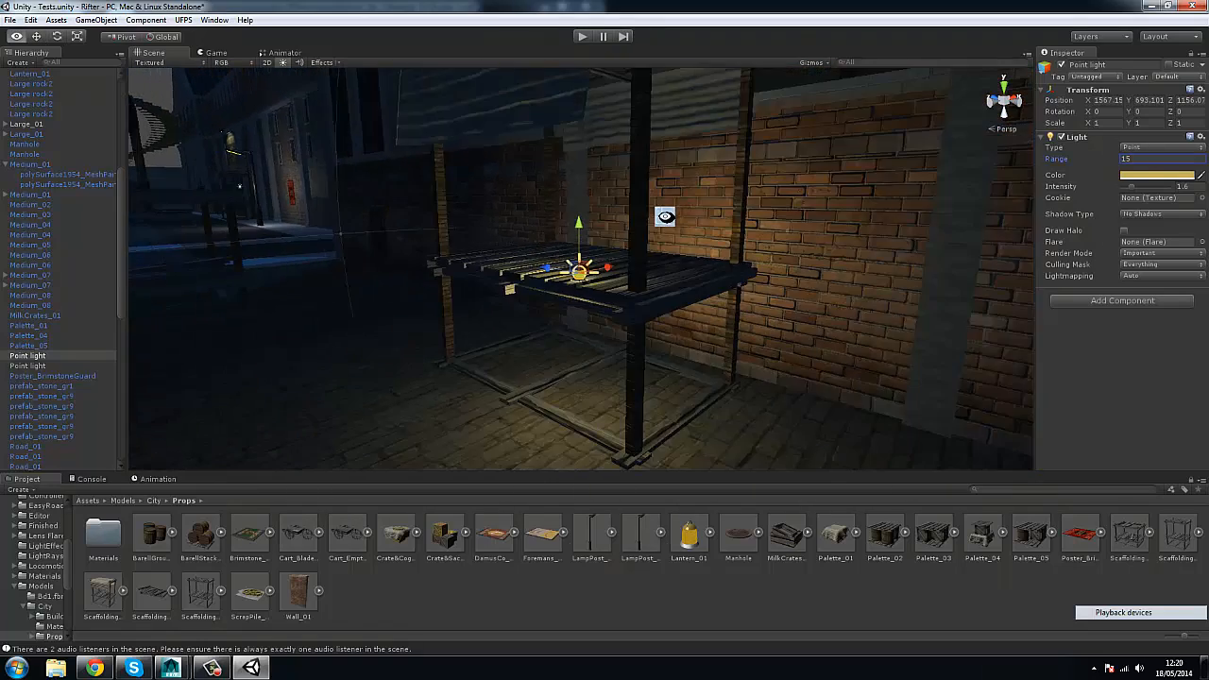
{"action": "type", "text": "15"}
{"action": "key", "text": "BackSpace"}
{"action": "key", "text": "BackSpace"}
{"action": "type", "text": "5"}
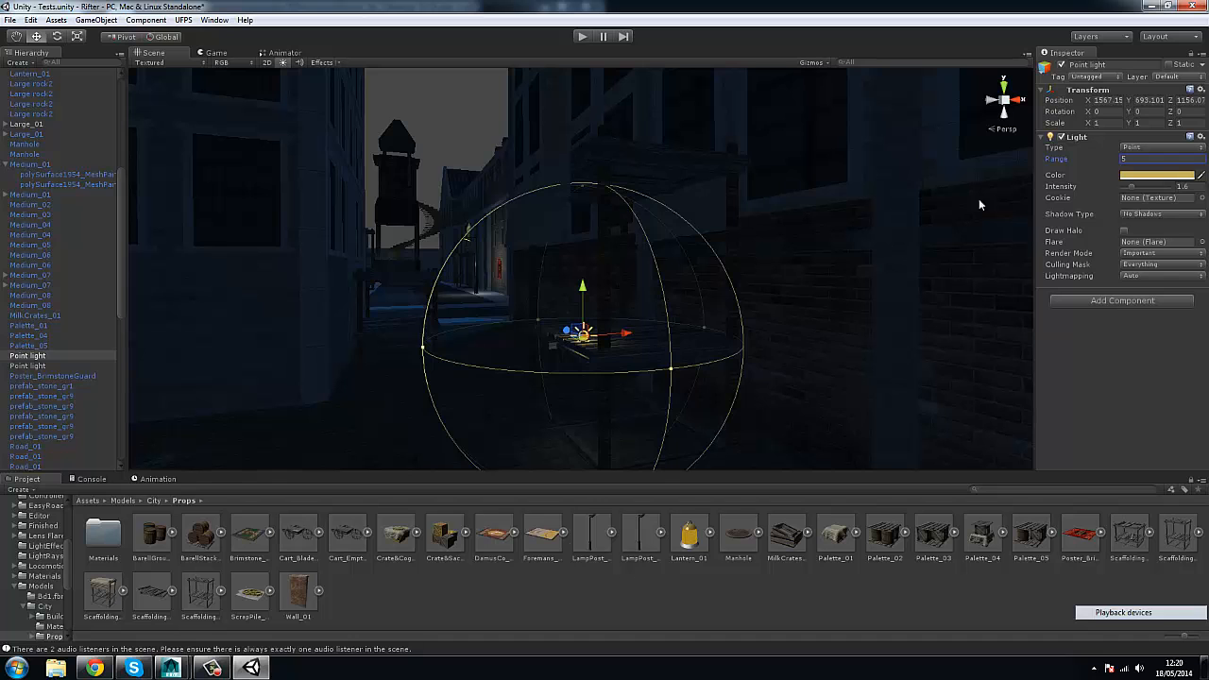
{"action": "type", "text": "10"}
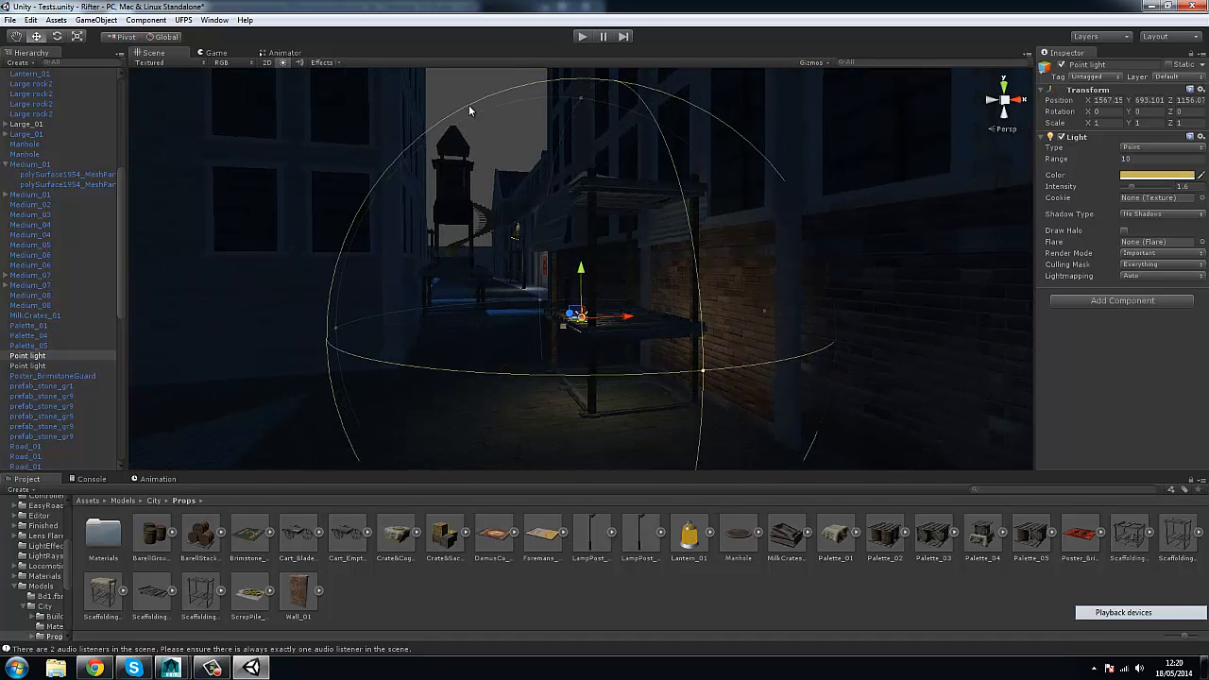
{"action": "right_click_drag", "start_coordinate": [473, 101], "coordinate": [591, 319]}
Try Hard Shadows on the lantern's point light and return its shadow type to No Shadows.
{"action": "key", "text": "f"}
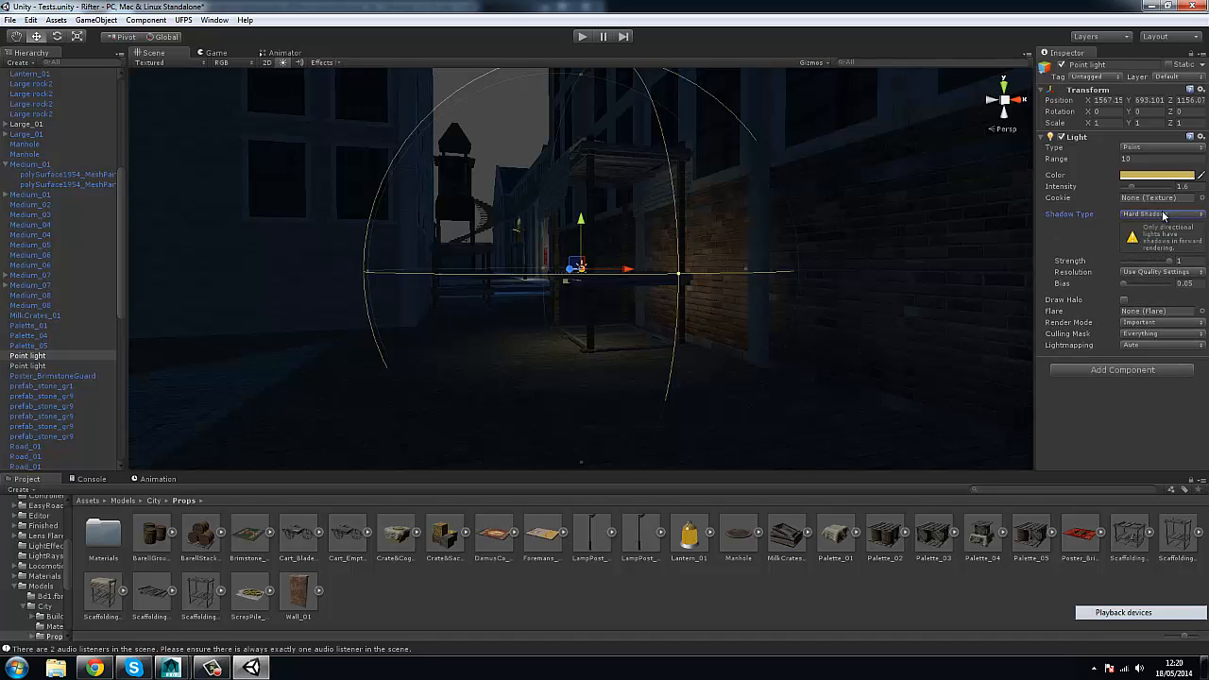
{"action": "left_click", "coordinate": [1152, 228]}
{"action": "left_click_drag", "start_coordinate": [491, 265], "coordinate": [907, 265], "text": "alt"}
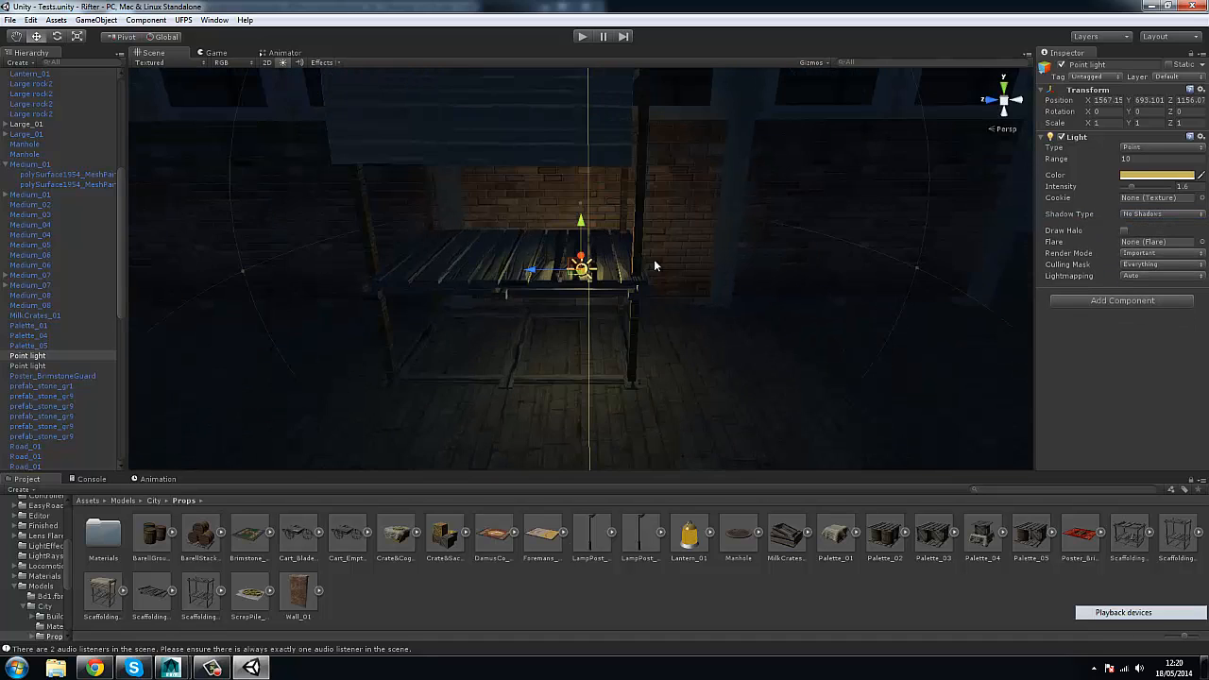
{"action": "left_click_drag", "start_coordinate": [396, 250], "coordinate": [660, 286], "text": "alt"}
Duplicate the Medium_06 building and move the copy to the end of the street, at about X 1656, Z 1249.
{"action": "left_click", "coordinate": [660, 286]}
{"action": "right_click_drag", "start_coordinate": [660, 287], "coordinate": [699, 232]}
{"action": "scroll", "coordinate": [630, 211], "scroll_direction": "down", "scroll_amount": 3}
{"action": "right_click_drag", "start_coordinate": [425, 217], "coordinate": [554, 313]}
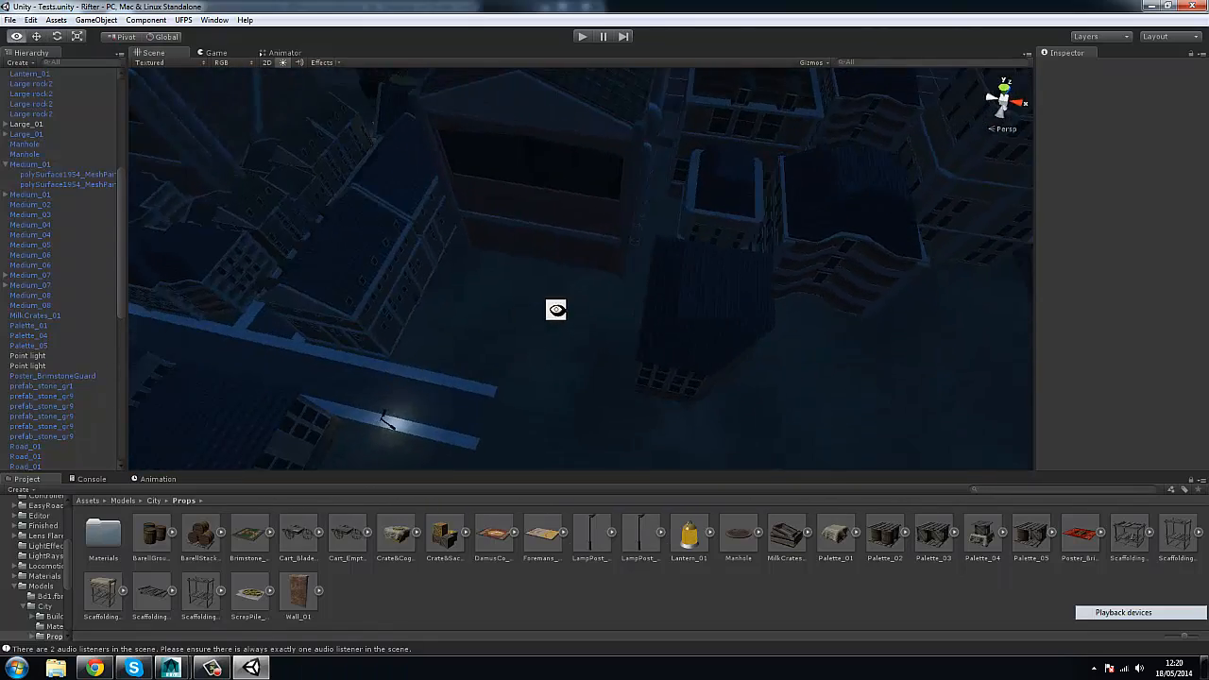
{"action": "left_click", "coordinate": [689, 243]}
{"action": "right_click_drag", "start_coordinate": [688, 242], "coordinate": [674, 179]}
{"action": "middle_click_drag", "start_coordinate": [674, 179], "coordinate": [791, 168]}
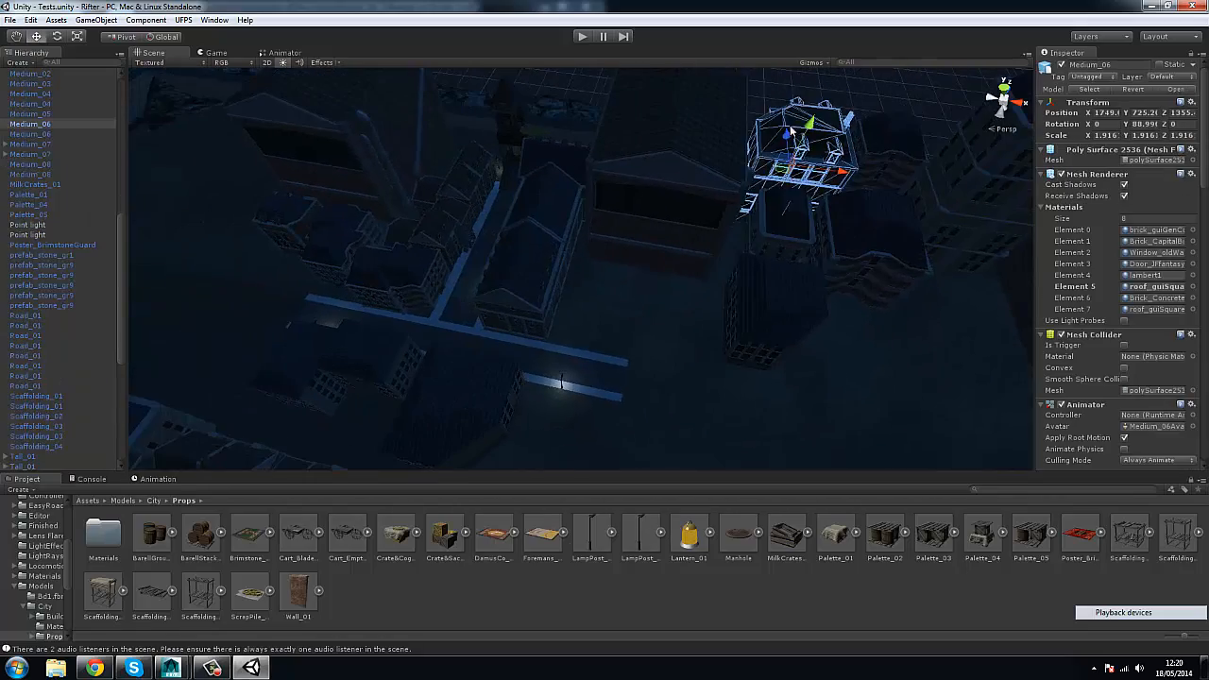
{"action": "left_click_drag", "start_coordinate": [786, 230], "coordinate": [853, 312]}
{"action": "key", "text": "f"}
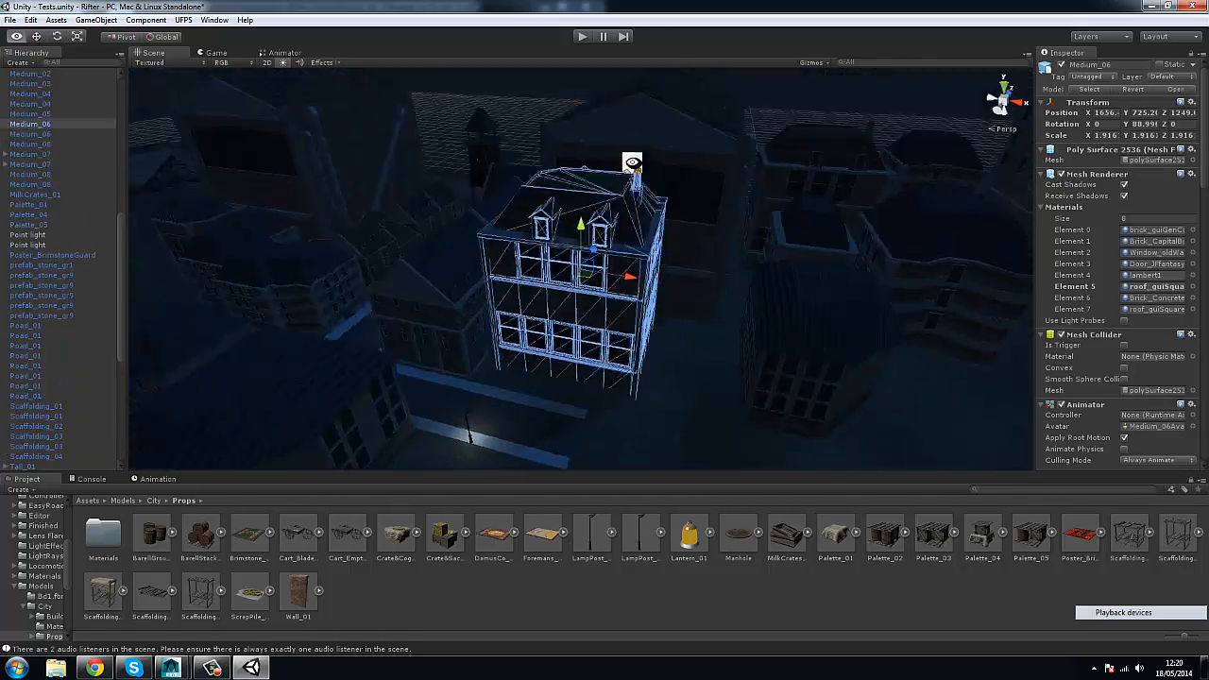
Rotate the Medium_06 copy to -90 degrees around Y and move it to about X 1654, Y 728.2, Z 1239.
{"action": "left_click_drag", "start_coordinate": [573, 276], "coordinate": [898, 189], "text": "alt"}
{"action": "left_click_drag", "start_coordinate": [582, 179], "coordinate": [905, 156]}
{"action": "key", "text": "w"}
{"action": "left_click_drag", "start_coordinate": [587, 114], "coordinate": [583, 96]}
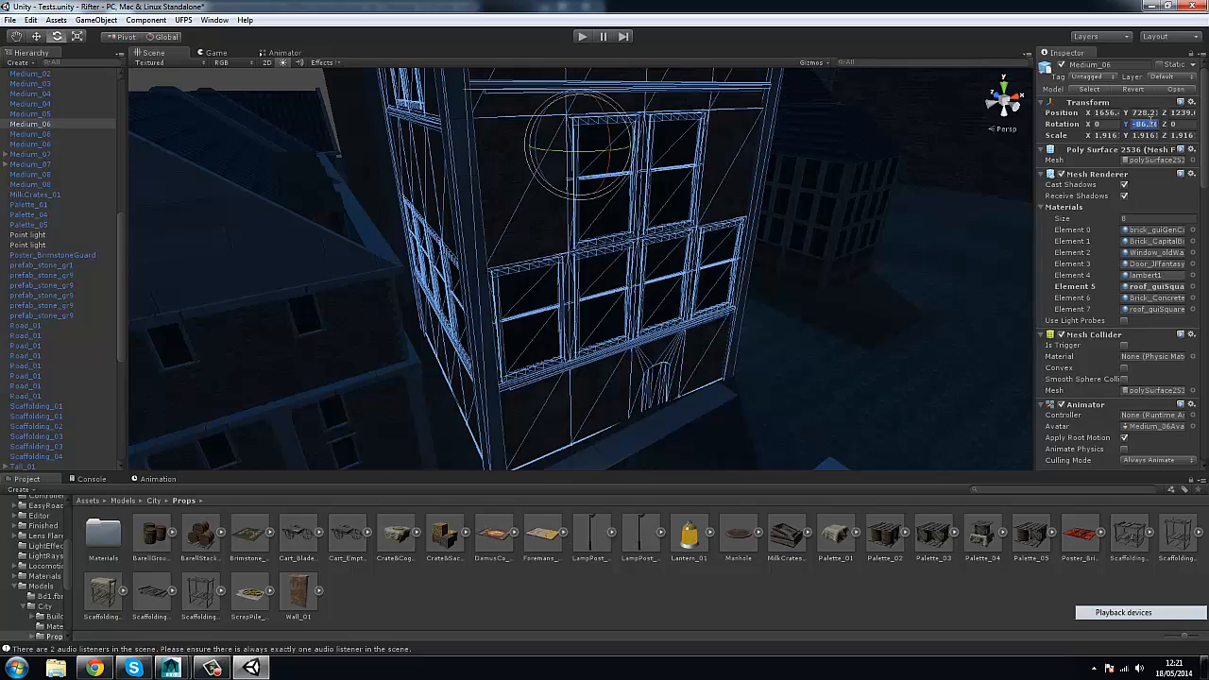
{"action": "type", "text": "-90w"}
{"action": "left_click_drag", "start_coordinate": [623, 160], "coordinate": [606, 156]}
{"action": "mouse_move", "coordinate": [606, 155]}
{"action": "left_mouse_down", "text": "alt"}
{"action": "mouse_move", "coordinate": [543, 176]}
{"action": "mouse_move", "coordinate": [553, 161]}
{"action": "mouse_move", "coordinate": [462, 90]}
{"action": "mouse_move", "coordinate": [594, 157]}
{"action": "mouse_move", "coordinate": [567, 202]}
{"action": "mouse_move", "coordinate": [577, 146]}
{"action": "mouse_move", "coordinate": [595, 175]}
{"action": "left_mouse_up", "text": "alt"}
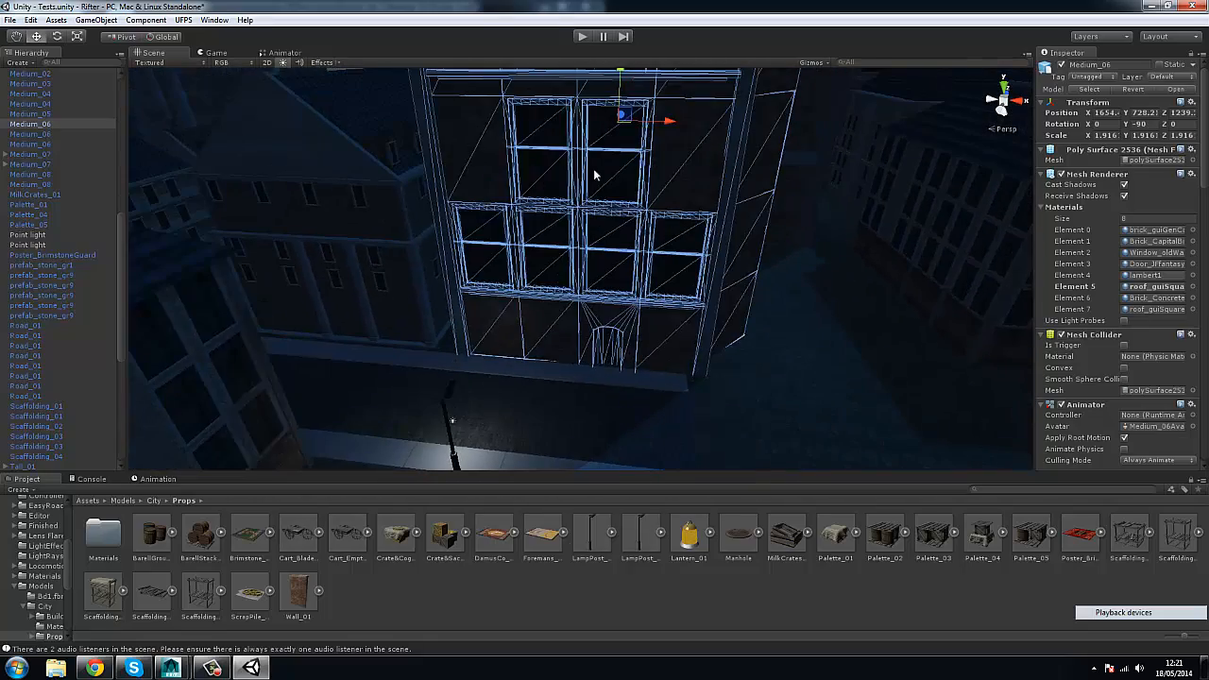
Scale the Medium_06 copy to about 1.645 and set it beside the pavement at about X 1650, Y 723.5, Z 1235.
{"action": "key", "text": "r"}
{"action": "left_click_drag", "start_coordinate": [621, 117], "coordinate": [610, 125]}
{"action": "key", "text": "w"}
{"action": "left_click_drag", "start_coordinate": [614, 76], "coordinate": [632, 210]}
{"action": "left_click", "coordinate": [642, 159]}
{"action": "left_click", "coordinate": [643, 159]}
{"action": "left_click_drag", "start_coordinate": [669, 152], "coordinate": [650, 154]}
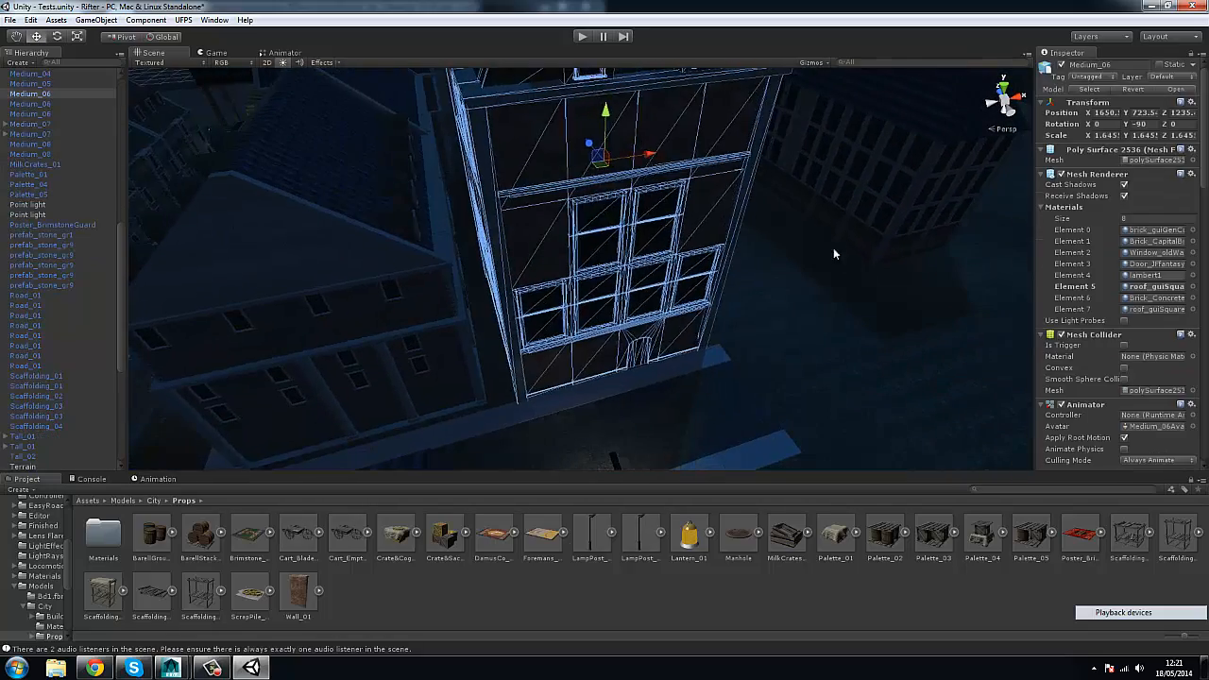
Delete the Medium_06 copy from the end of the street.
{"action": "left_click", "coordinate": [833, 247]}
{"action": "left_click_drag", "start_coordinate": [834, 248], "coordinate": [622, 215], "text": "alt"}
{"action": "scroll", "coordinate": [567, 211], "scroll_direction": "up", "scroll_amount": 5}
{"action": "left_click", "coordinate": [621, 226]}
{"action": "left_click", "coordinate": [577, 272]}
{"action": "left_click", "coordinate": [621, 214]}
{"action": "left_click", "coordinate": [759, 211]}
{"action": "left_click_drag", "start_coordinate": [760, 212], "coordinate": [675, 300], "text": "alt"}
{"action": "left_click", "coordinate": [714, 226]}
{"action": "left_click", "coordinate": [675, 140]}
{"action": "left_click", "coordinate": [969, 129]}
{"action": "left_click", "coordinate": [675, 300]}
{"action": "key", "text": "Delete"}
{"action": "scroll", "coordinate": [494, 269], "scroll_direction": "down", "scroll_amount": 3}
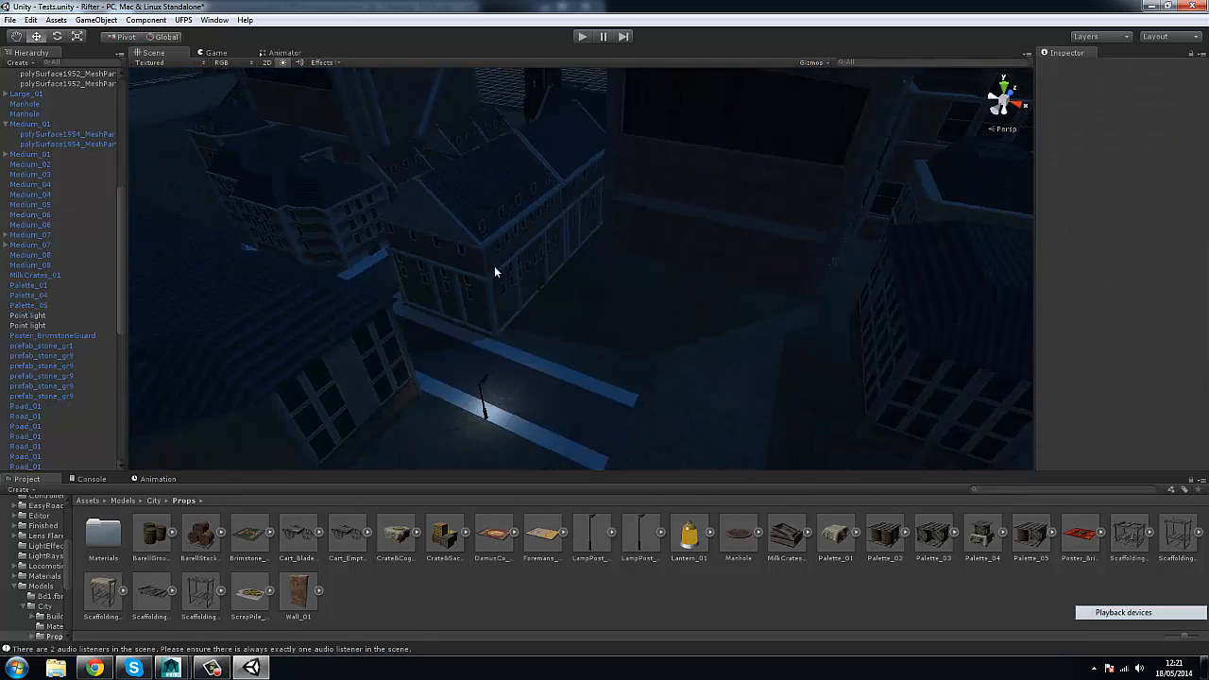
Duplicate the Medium_08 building and move the copy across the road to the street's end, at about X 1639, Z 1225.
{"action": "left_click_drag", "start_coordinate": [494, 270], "coordinate": [605, 276], "text": "alt"}
{"action": "left_click", "coordinate": [496, 281]}
{"action": "key", "text": "ctrl+d"}
{"action": "left_click_drag", "start_coordinate": [480, 292], "coordinate": [425, 327], "text": "alt"}
{"action": "left_click_drag", "start_coordinate": [412, 331], "coordinate": [737, 392]}
{"action": "left_click_drag", "start_coordinate": [737, 392], "coordinate": [585, 369], "text": "alt"}
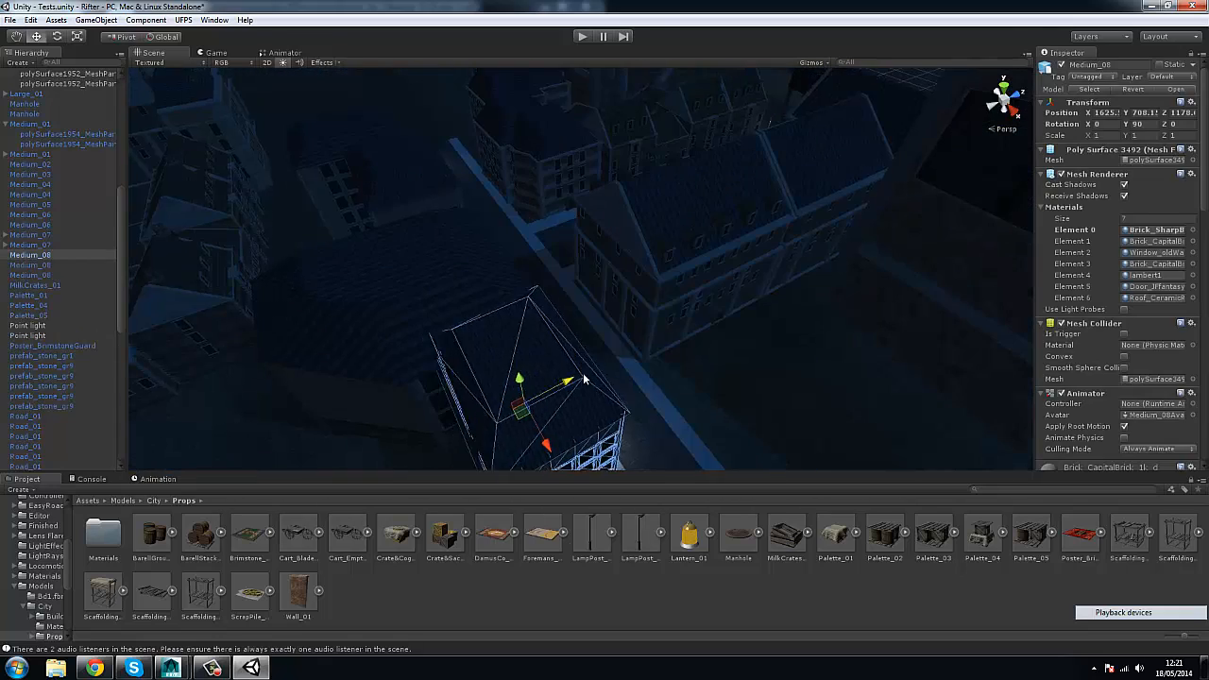
{"action": "left_click_drag", "start_coordinate": [811, 355], "coordinate": [855, 331]}
{"action": "middle_click_drag", "start_coordinate": [855, 331], "coordinate": [477, 214]}
{"action": "left_click_drag", "start_coordinate": [488, 213], "coordinate": [518, 246]}
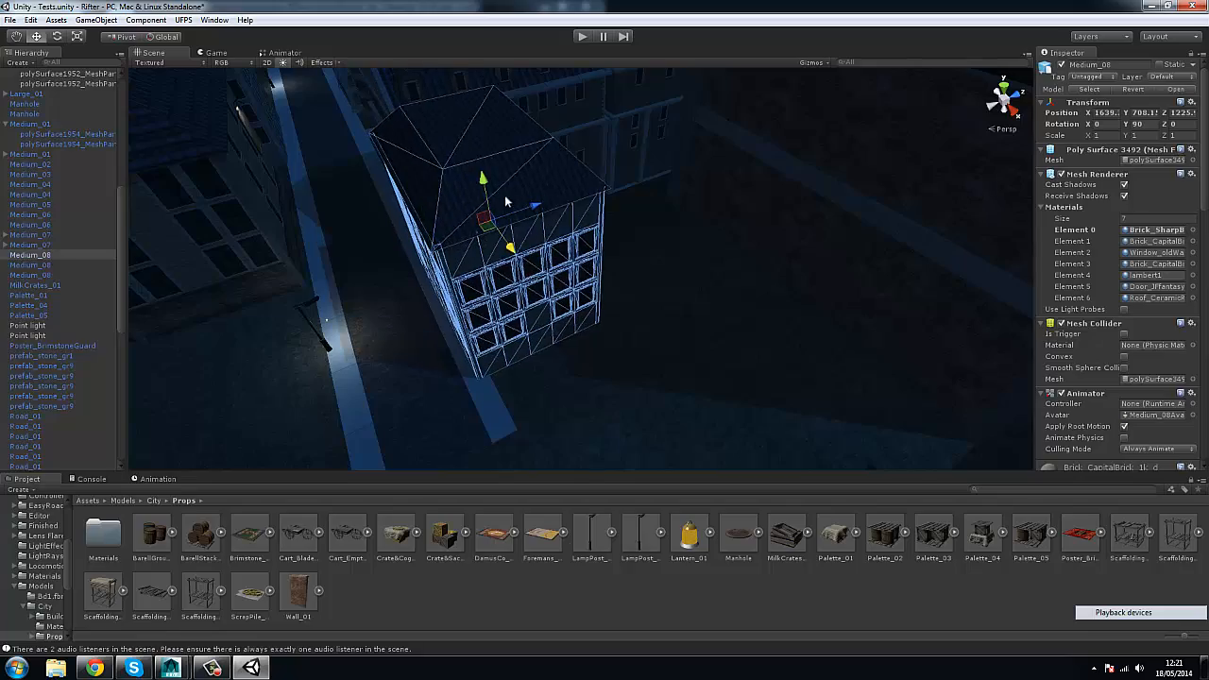
Rotate the Medium_08 copy to -90 degrees around Y and align it with the pavement at about X 1641, Z 1228.
{"action": "left_click", "coordinate": [530, 197]}
{"action": "left_click", "coordinate": [530, 198]}
{"action": "left_click_drag", "start_coordinate": [535, 202], "coordinate": [852, 153]}
{"action": "key", "text": "e"}
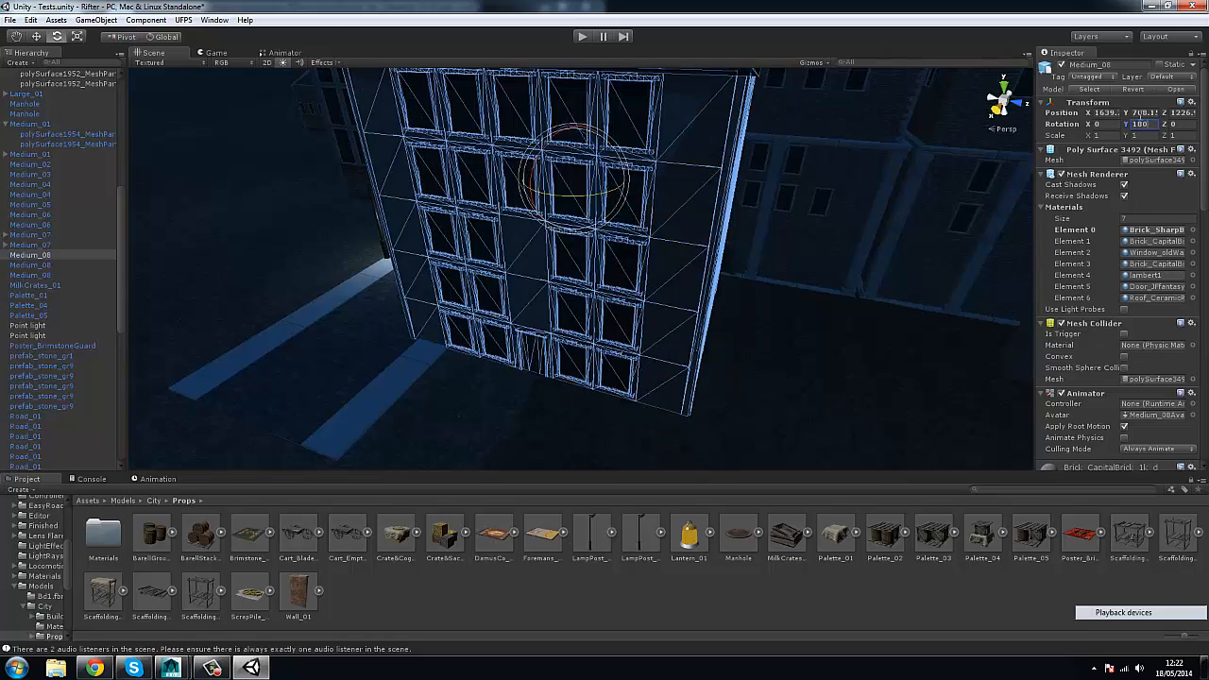
{"action": "type", "text": "-90"}
{"action": "key", "text": "Return"}
{"action": "left_click_drag", "start_coordinate": [590, 194], "coordinate": [578, 227], "text": "alt"}
{"action": "key", "text": "w"}
{"action": "left_click_drag", "start_coordinate": [609, 120], "coordinate": [953, 178], "text": "alt"}
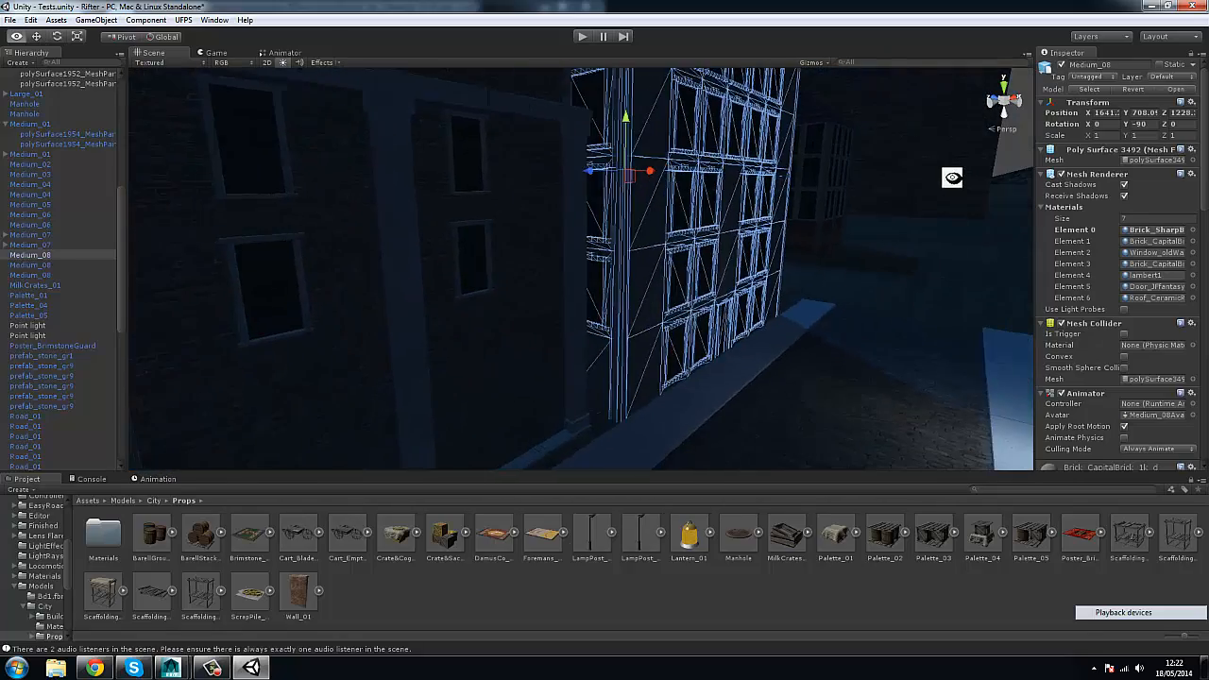
Place a LampPost_01 at the pavement's end beside the new Medium_08 building, at about X 1666, Y 695.9, Z 1213.
{"action": "left_click", "coordinate": [1004, 165]}
{"action": "scroll", "coordinate": [752, 186], "scroll_direction": "up", "scroll_amount": 3}
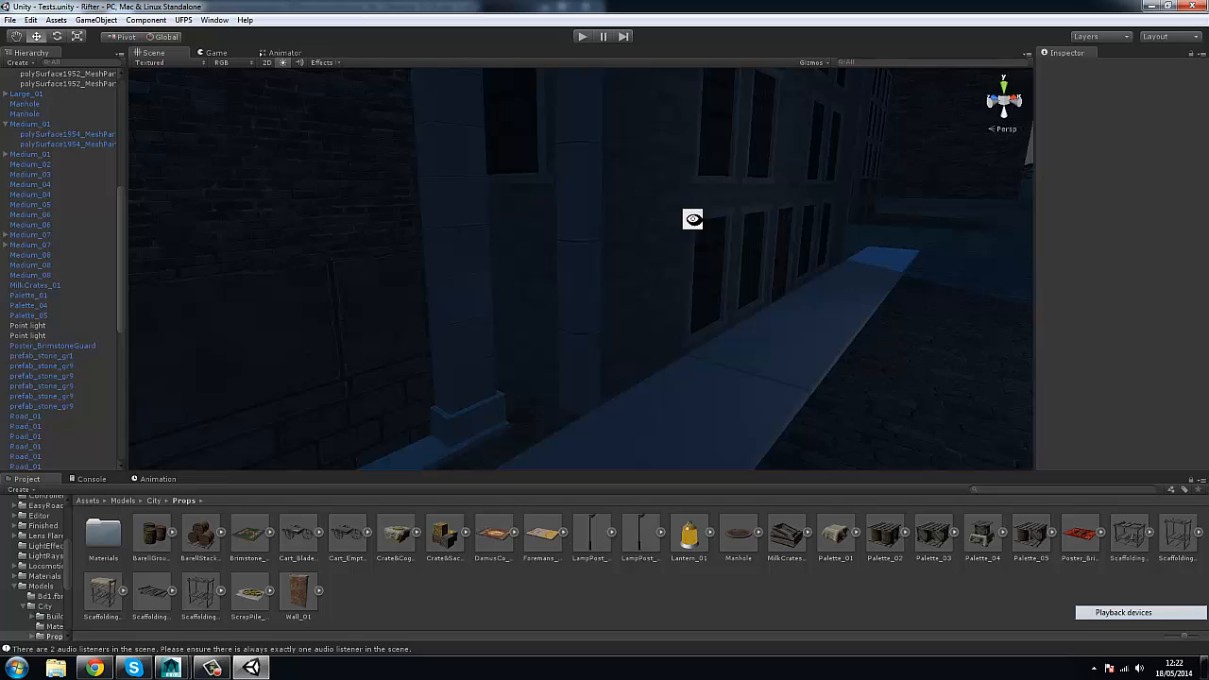
{"action": "left_click_drag", "start_coordinate": [693, 218], "coordinate": [623, 508], "text": "alt"}
{"action": "left_click_drag", "start_coordinate": [659, 413], "coordinate": [661, 401]}
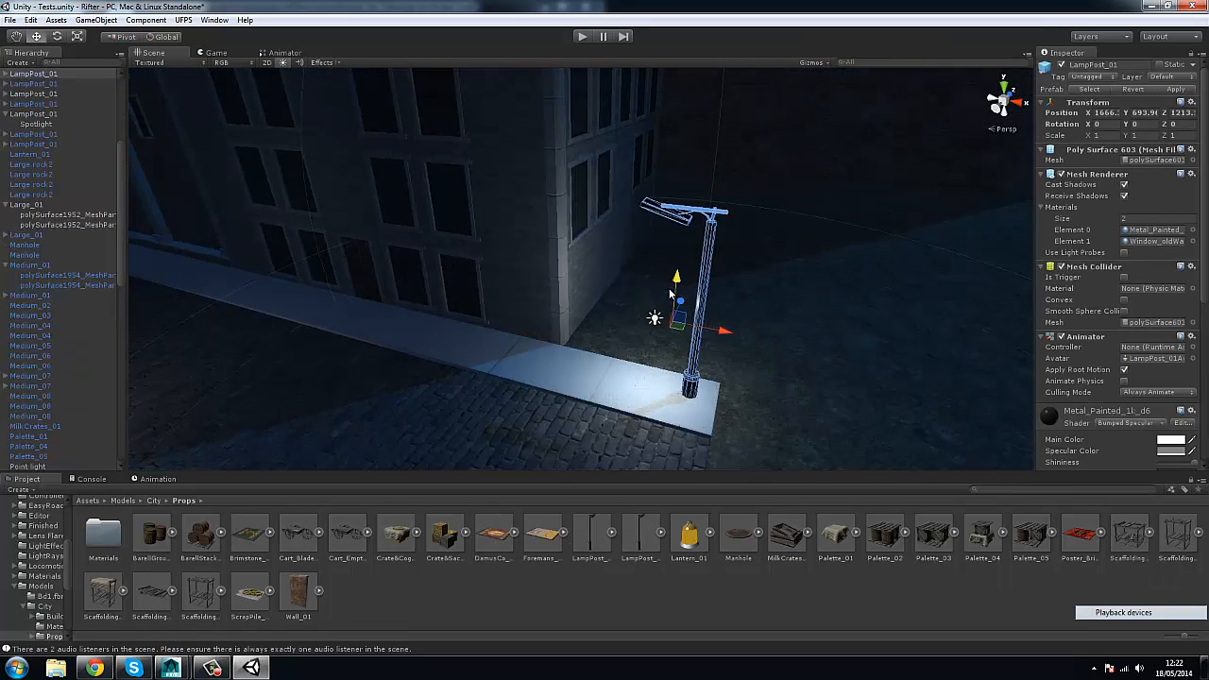
{"action": "left_click_drag", "start_coordinate": [661, 267], "coordinate": [609, 323], "text": "alt"}
Rotate the lamp post at the pavement's end to about -60.8 degrees around Y.
{"action": "key", "text": "e"}
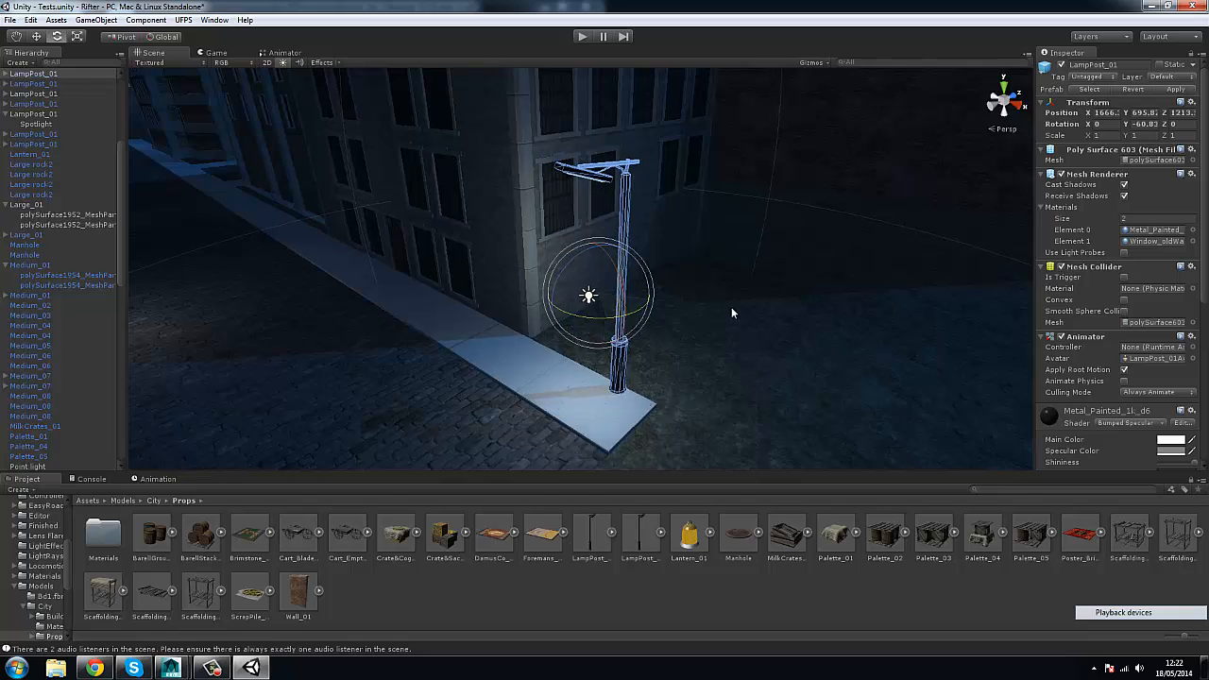
{"action": "left_click_drag", "start_coordinate": [732, 308], "coordinate": [413, 135]}
{"action": "key", "text": "w"}
{"action": "key", "text": "e"}
{"action": "left_click", "coordinate": [413, 135]}
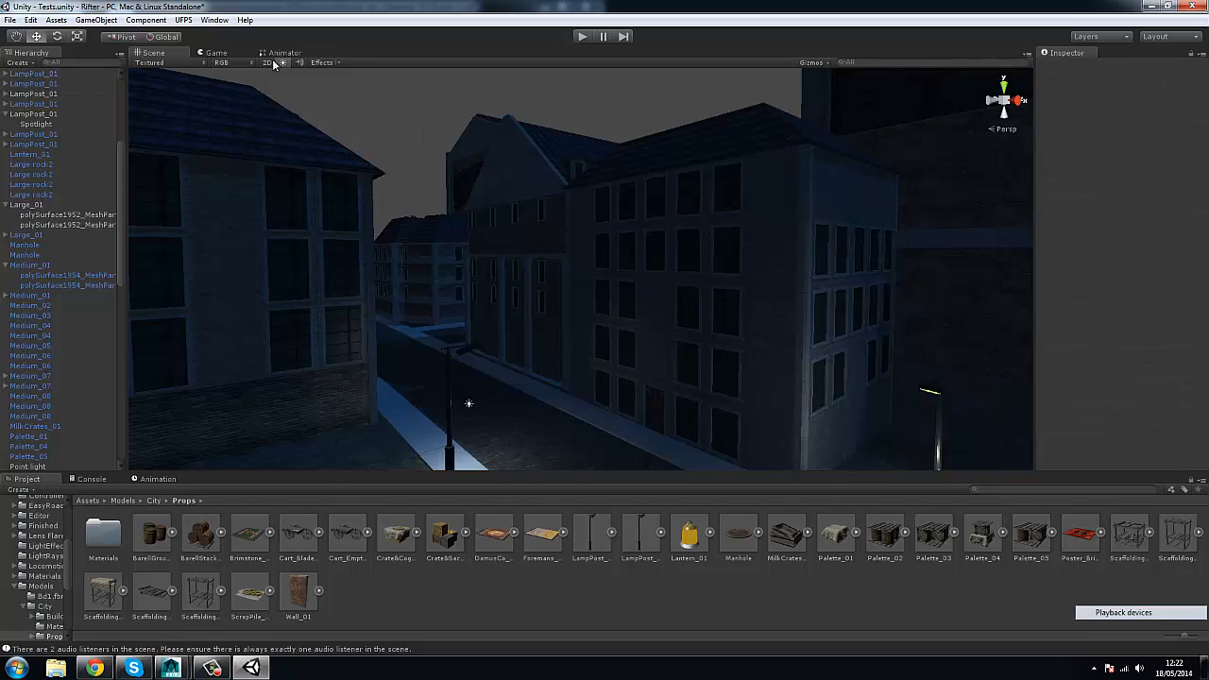
Play-test the scene from the game view and look around the street near the player's starting point.
{"action": "left_click", "coordinate": [217, 52]}
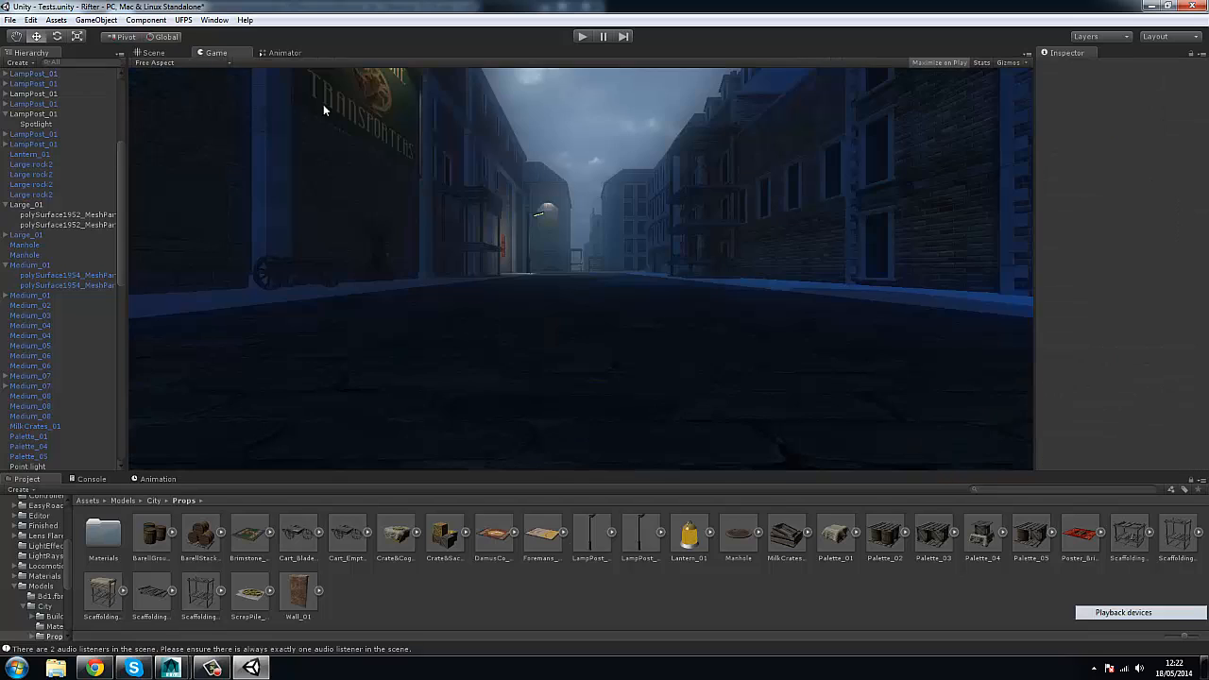
{"action": "left_click", "coordinate": [581, 38]}
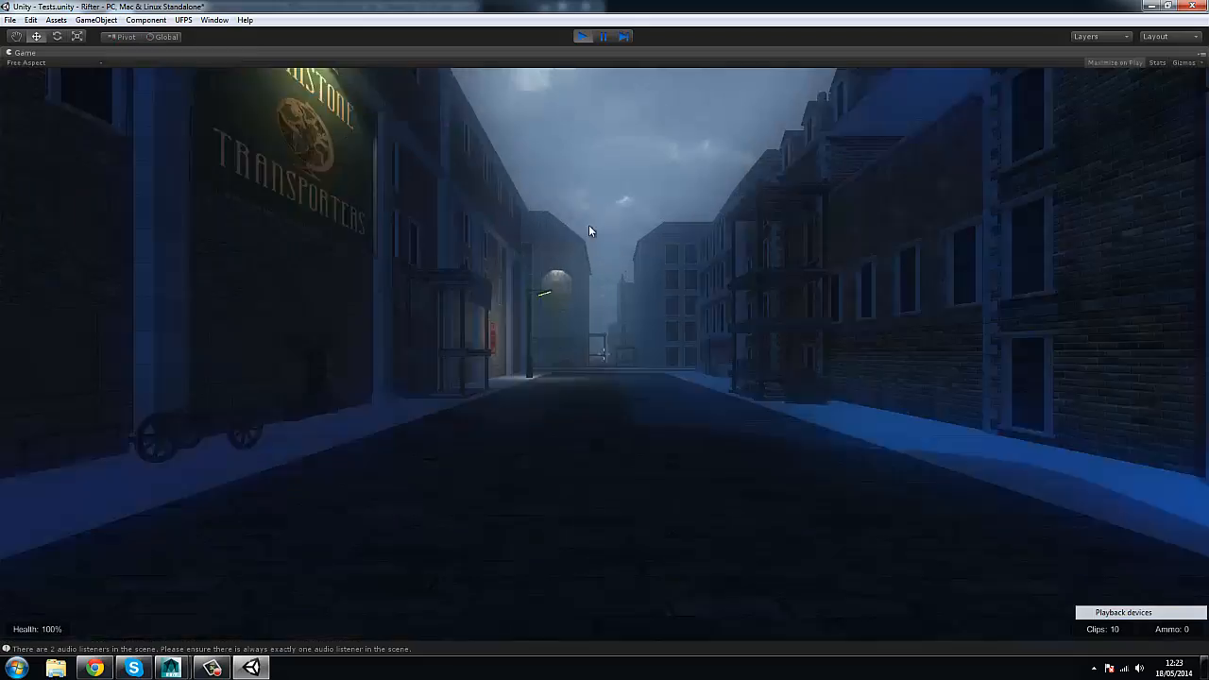
{"action": "key", "text": "w"}
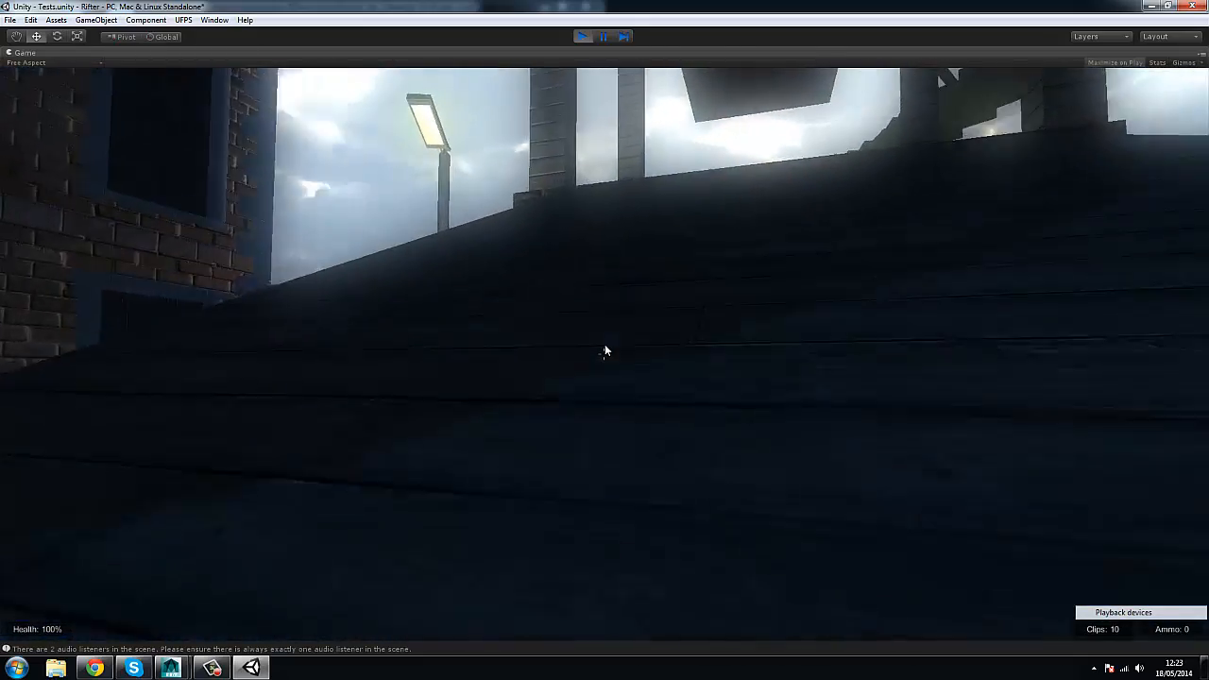
{"action": "key", "text": "w"}
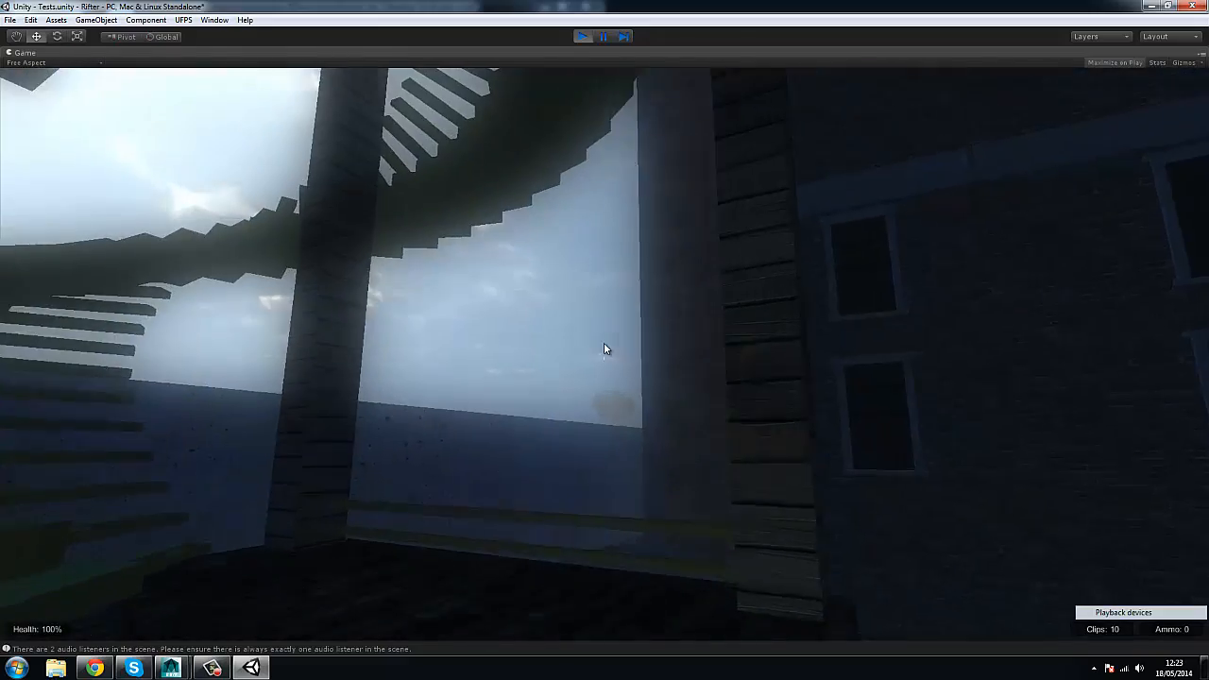
{"action": "key", "text": "w"}
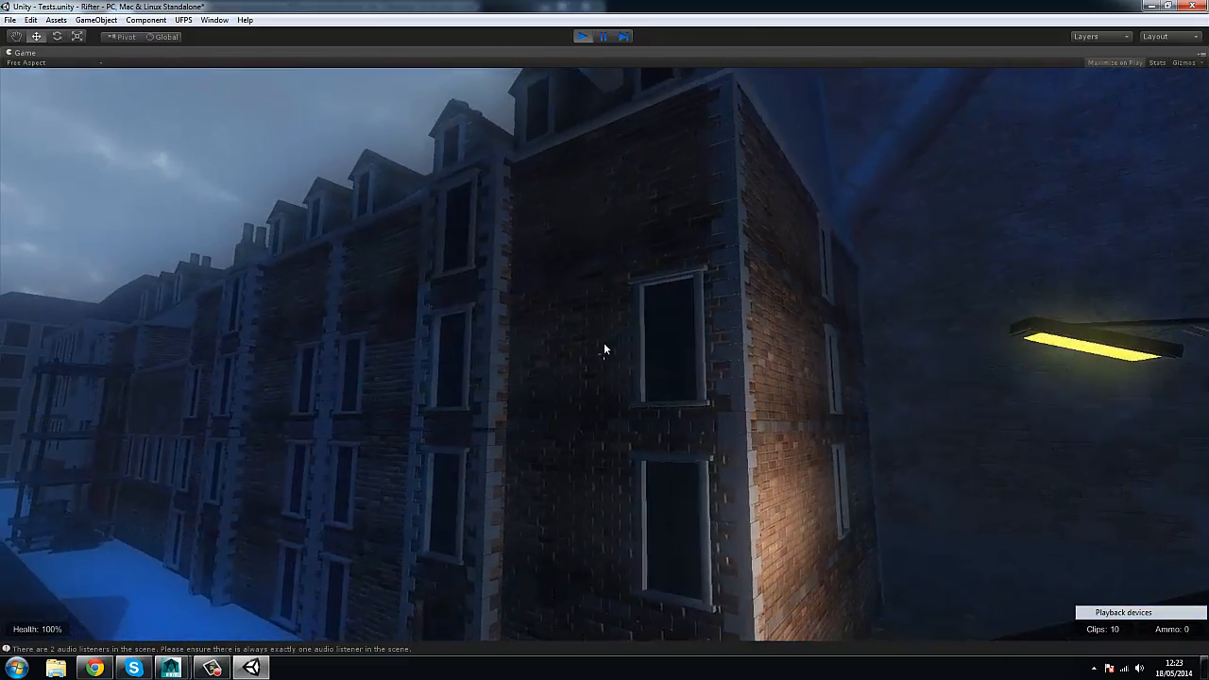
{"action": "key", "text": "w"}
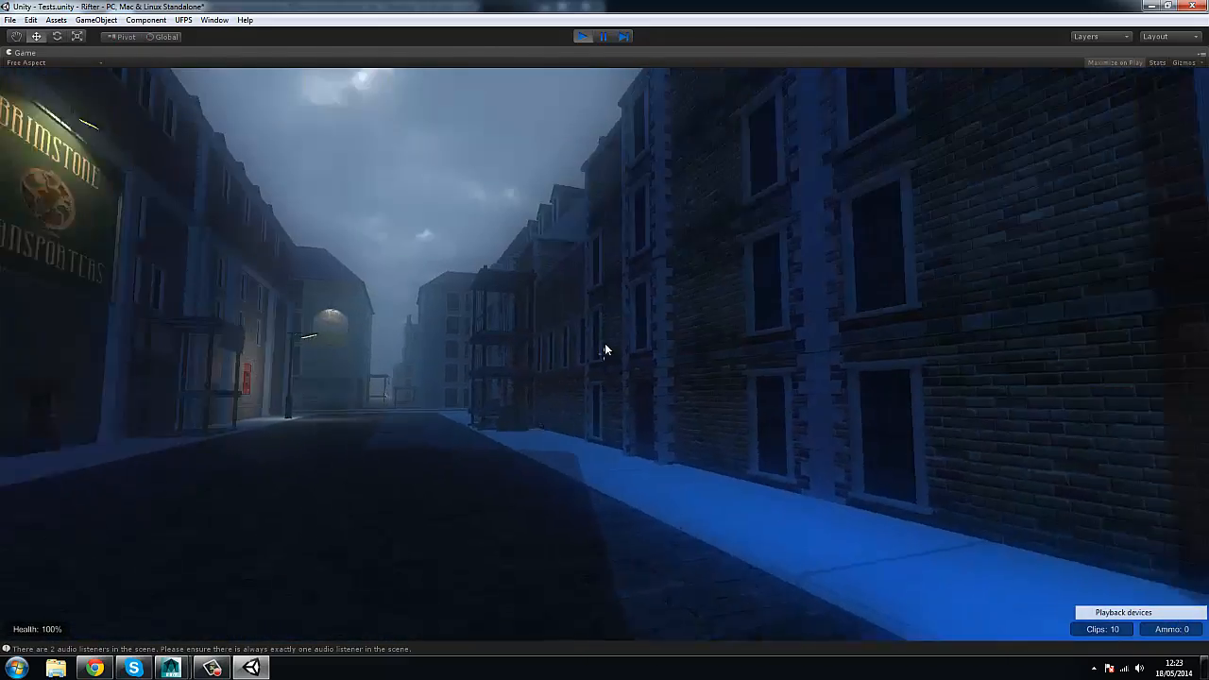
{"action": "key", "text": "w"}
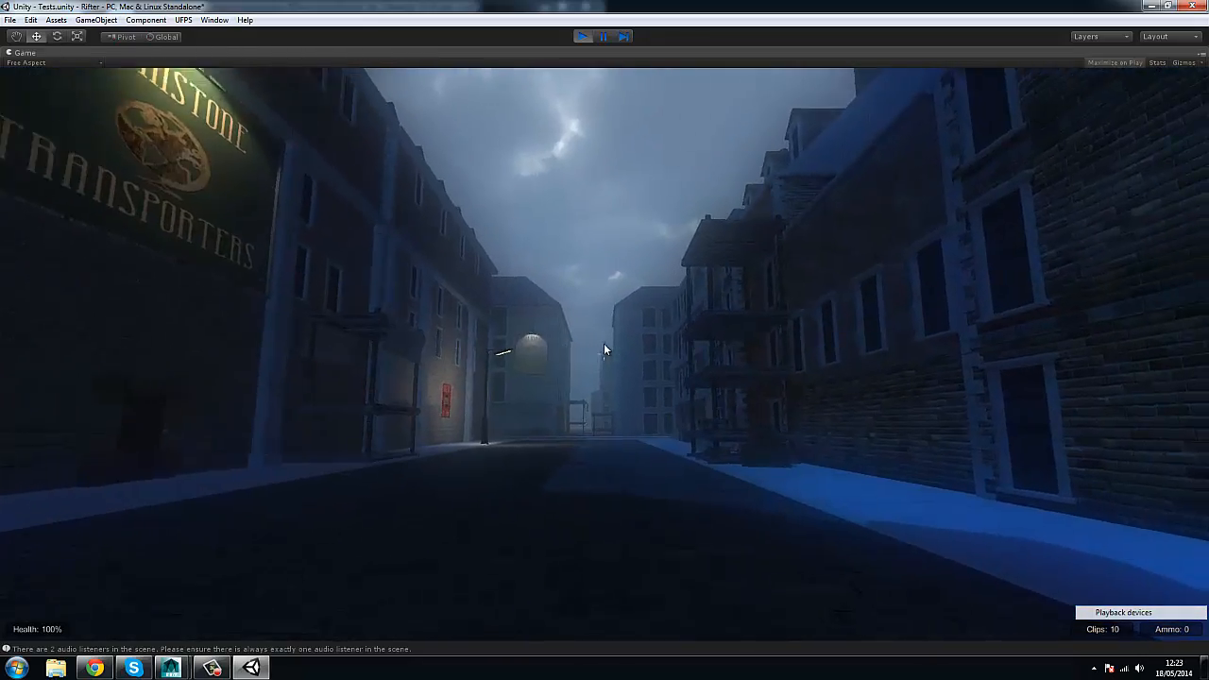
Equip the mace and walk down the main street past the Brimstone Guard poster to the building's double doors.
{"action": "key", "text": "4"}
{"action": "key", "text": "w"}
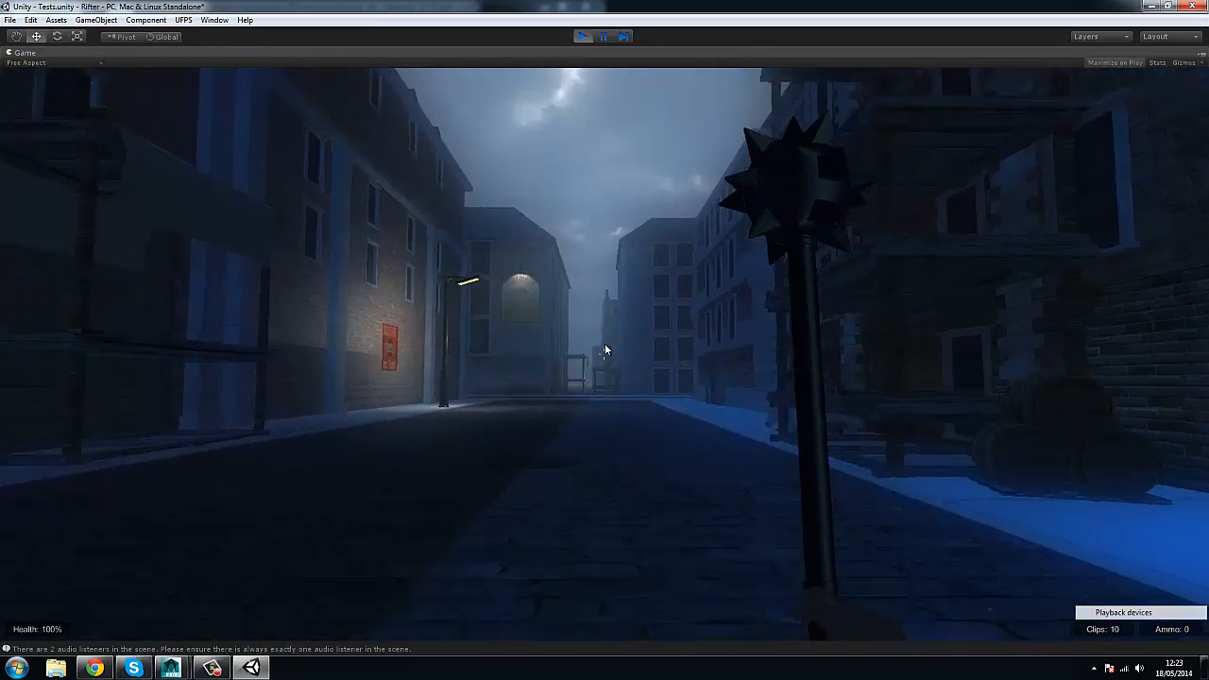
{"action": "key", "text": "a"}
{"action": "key", "text": "w"}
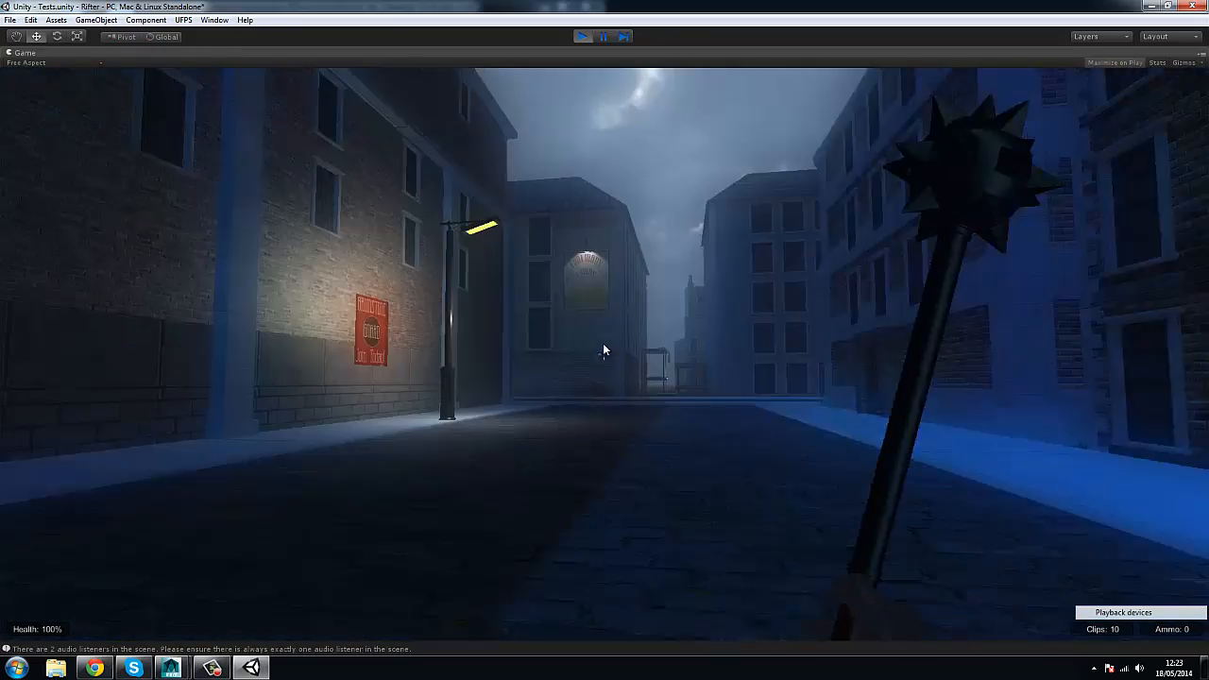
{"action": "key", "text": "w"}
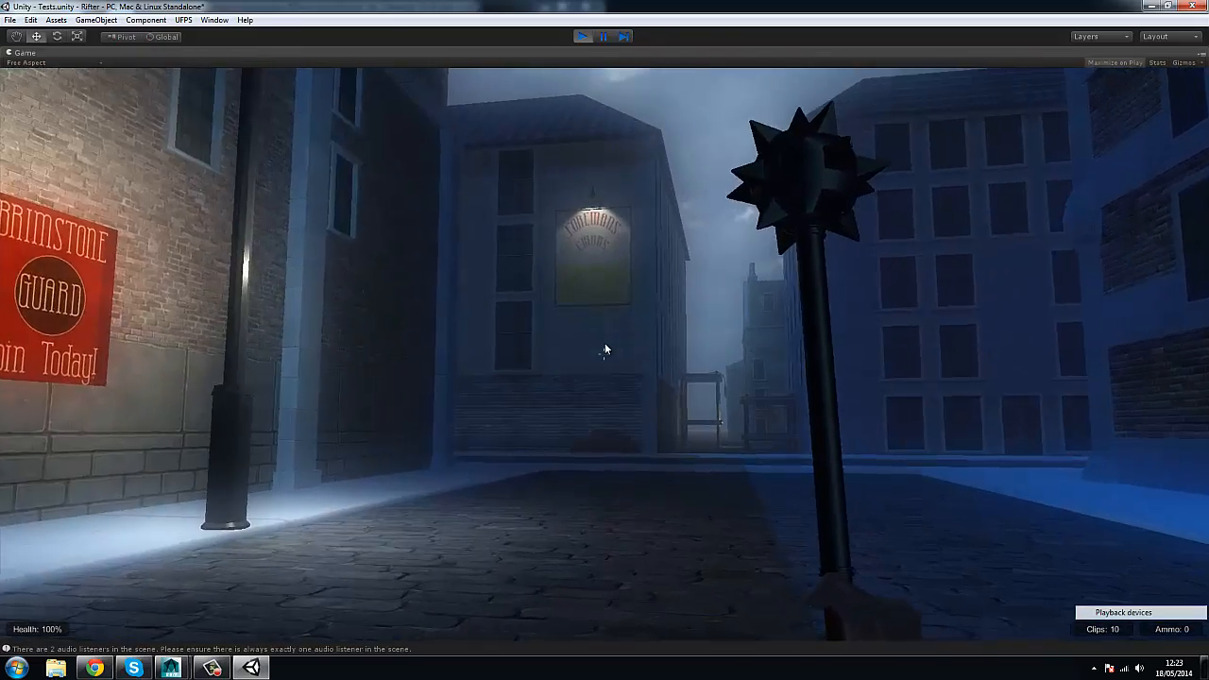
{"action": "key", "text": "w"}
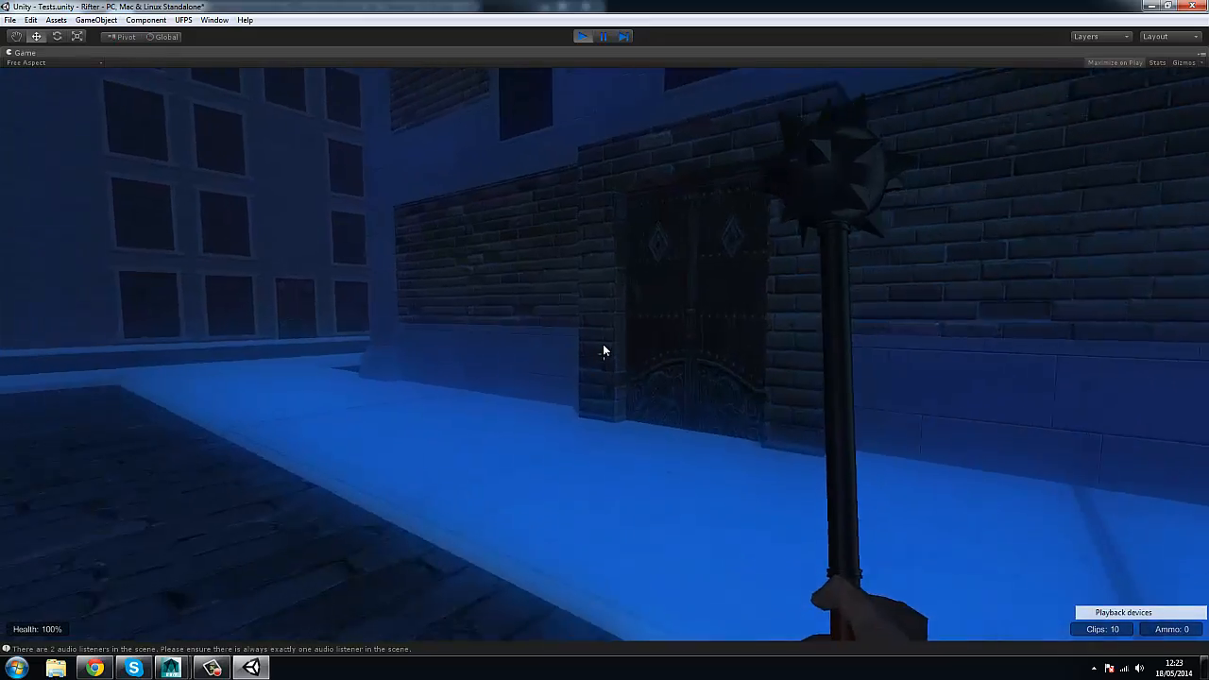
{"action": "key", "text": "w"}
{"action": "left_click", "coordinate": [604, 345]}
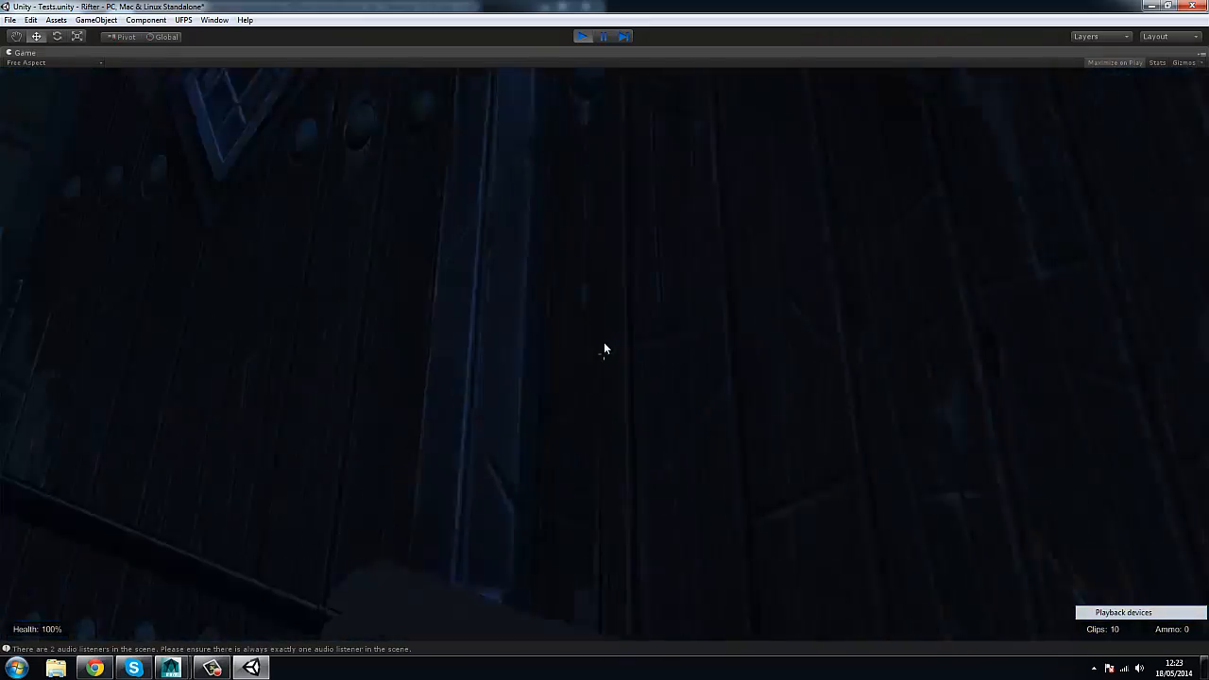
Explore the gap between the brick buildings and walk out to the road junction facing the Foremans Cigars billboard.
{"action": "key", "text": "w"}
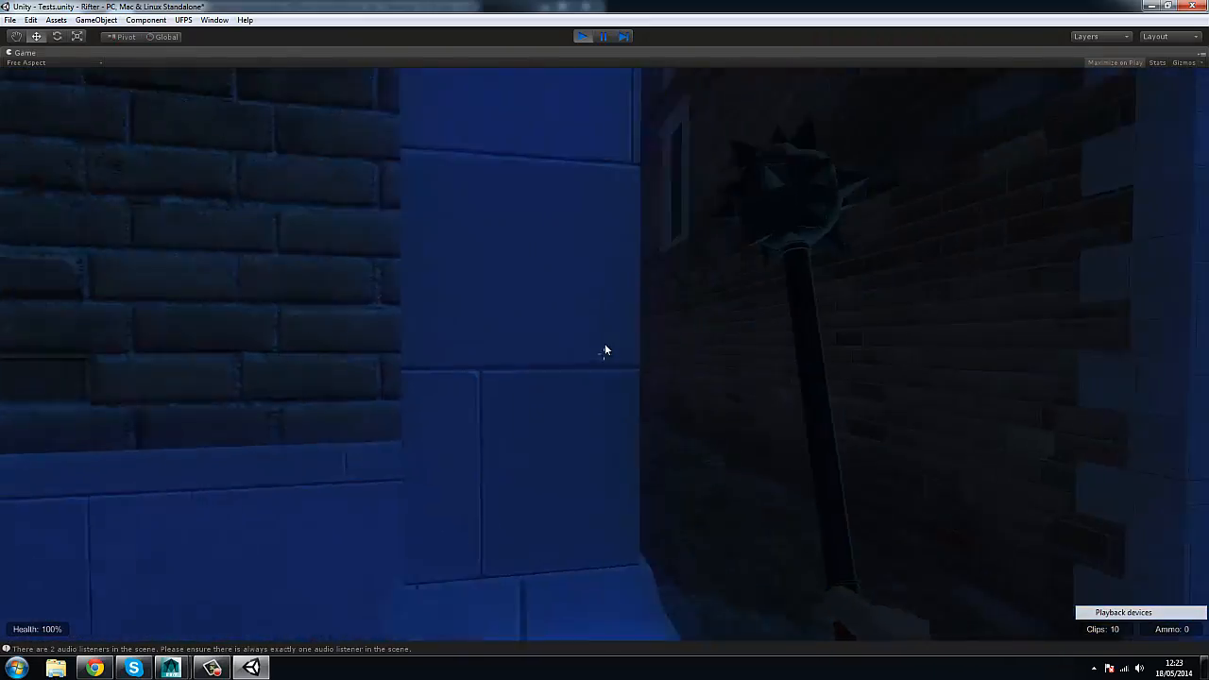
{"action": "key", "text": "w"}
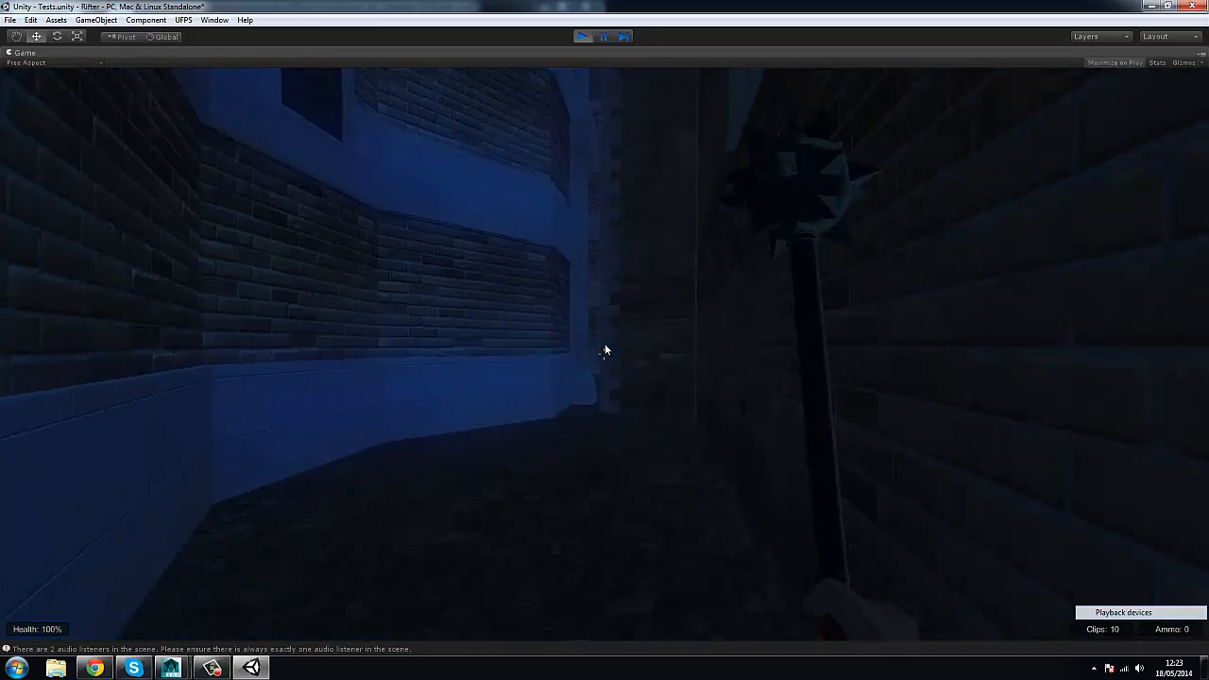
{"action": "key", "text": "w"}
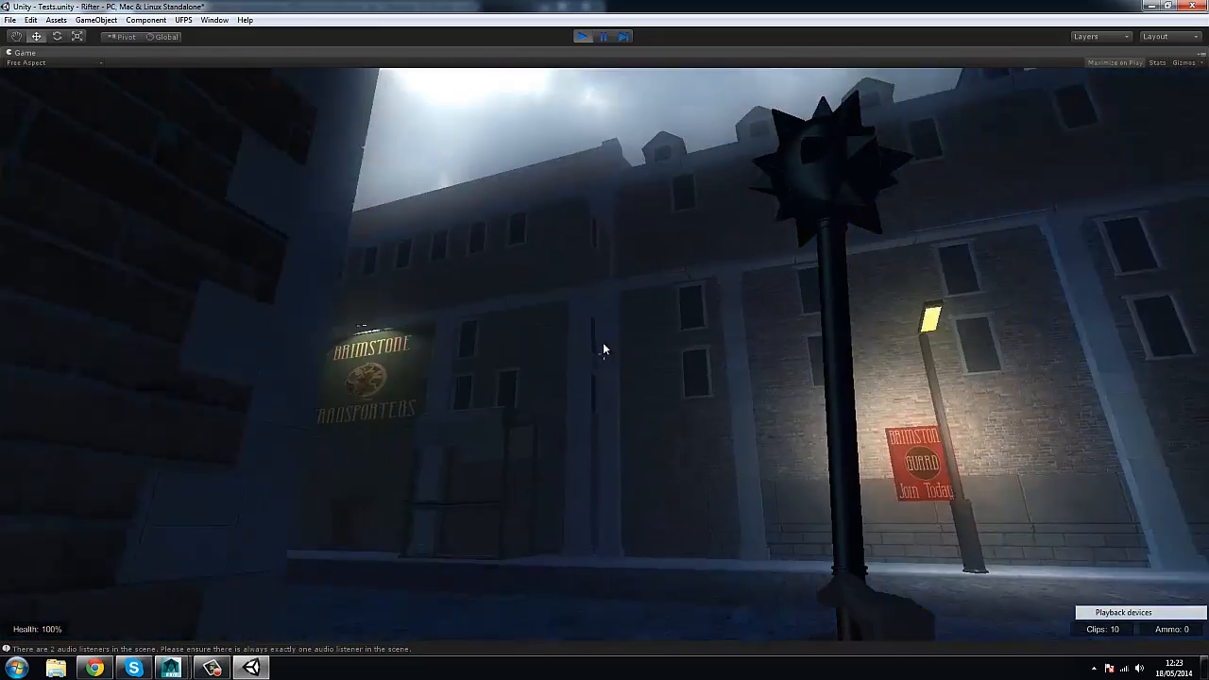
{"action": "key", "text": "w"}
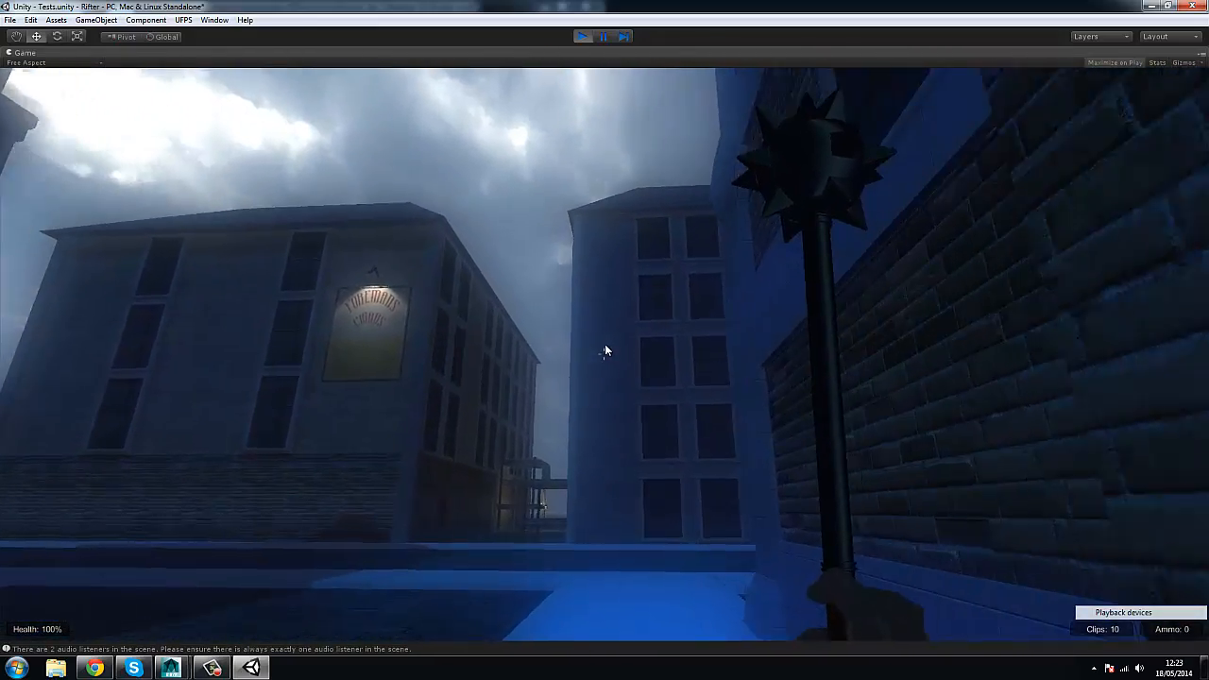
{"action": "key", "text": "w"}
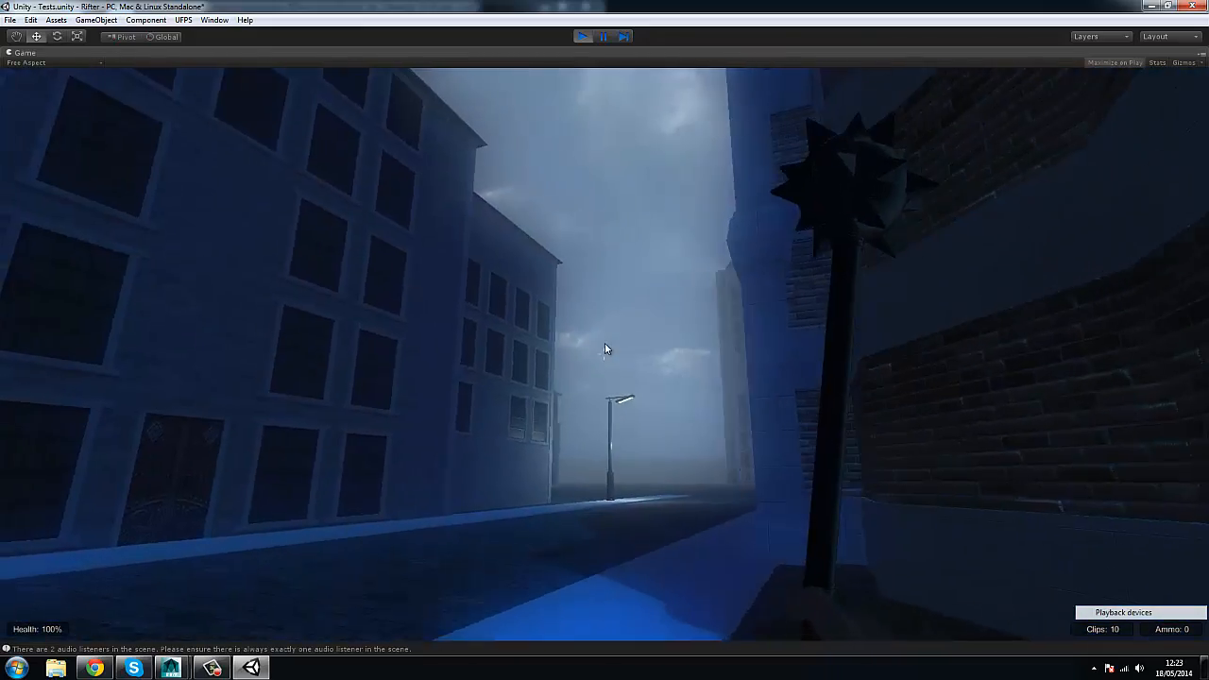
{"action": "key", "text": "w"}
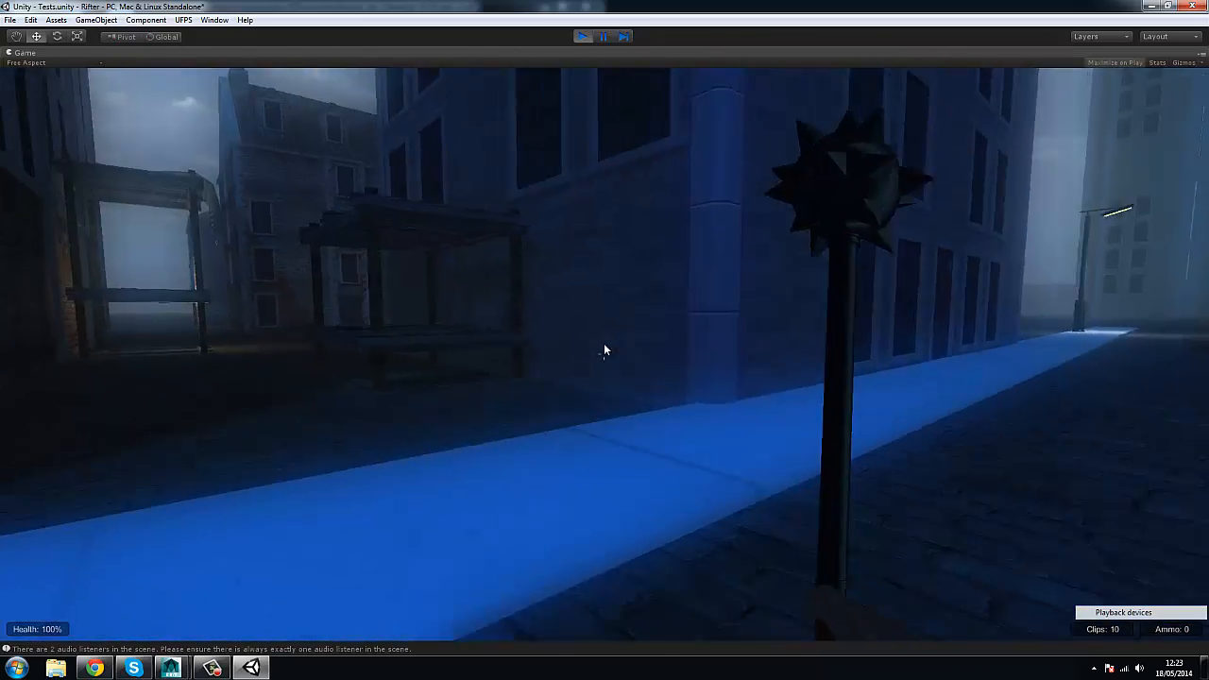
{"action": "key", "text": "d"}
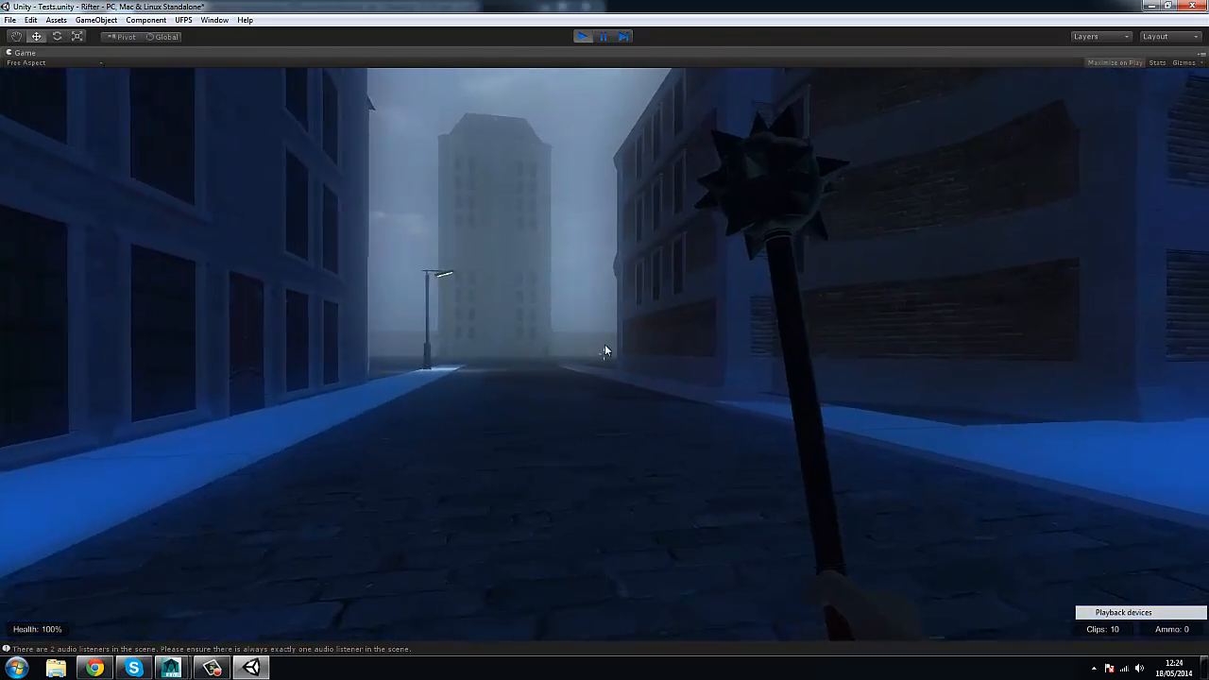
Walk along the side road and inspect the building fronts up to the lamp post at the pavement's end.
{"action": "key", "text": "w"}
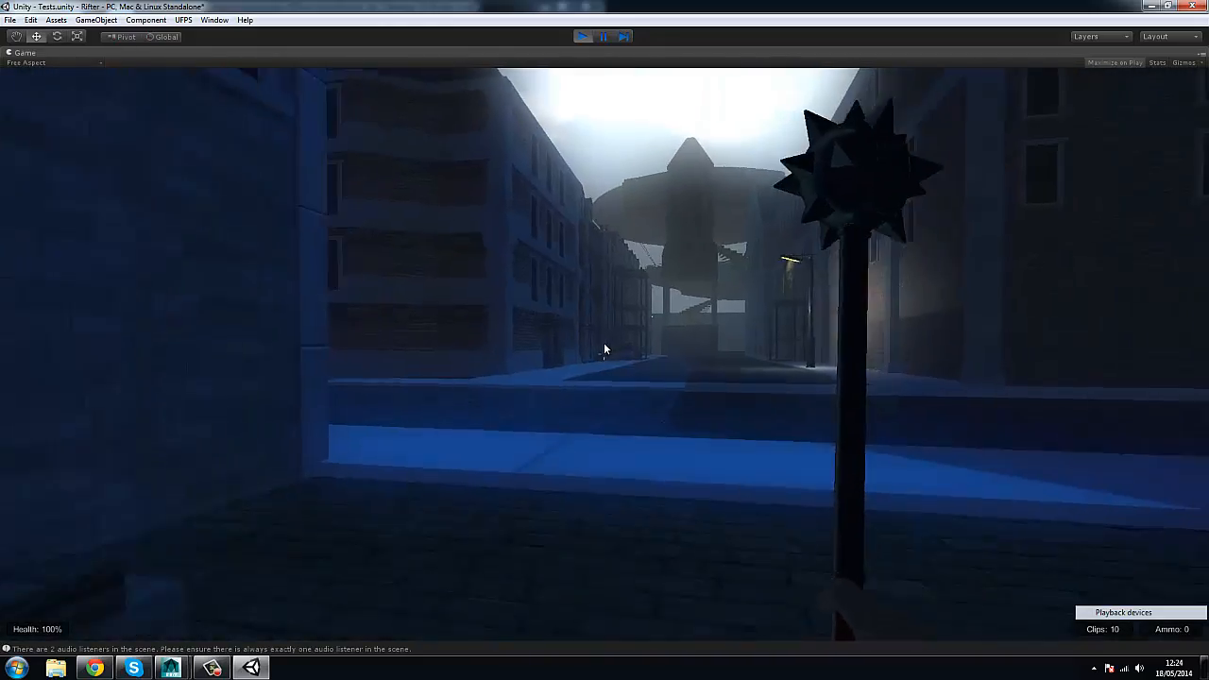
{"action": "key", "text": "w"}
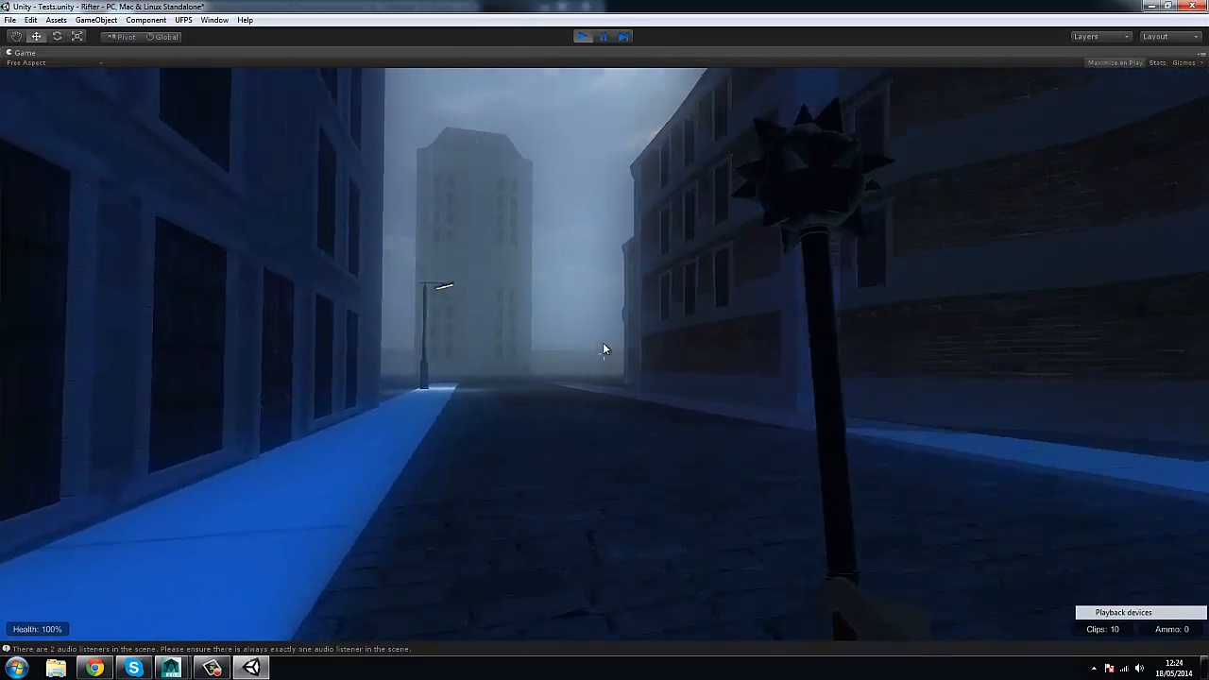
{"action": "key", "text": "w"}
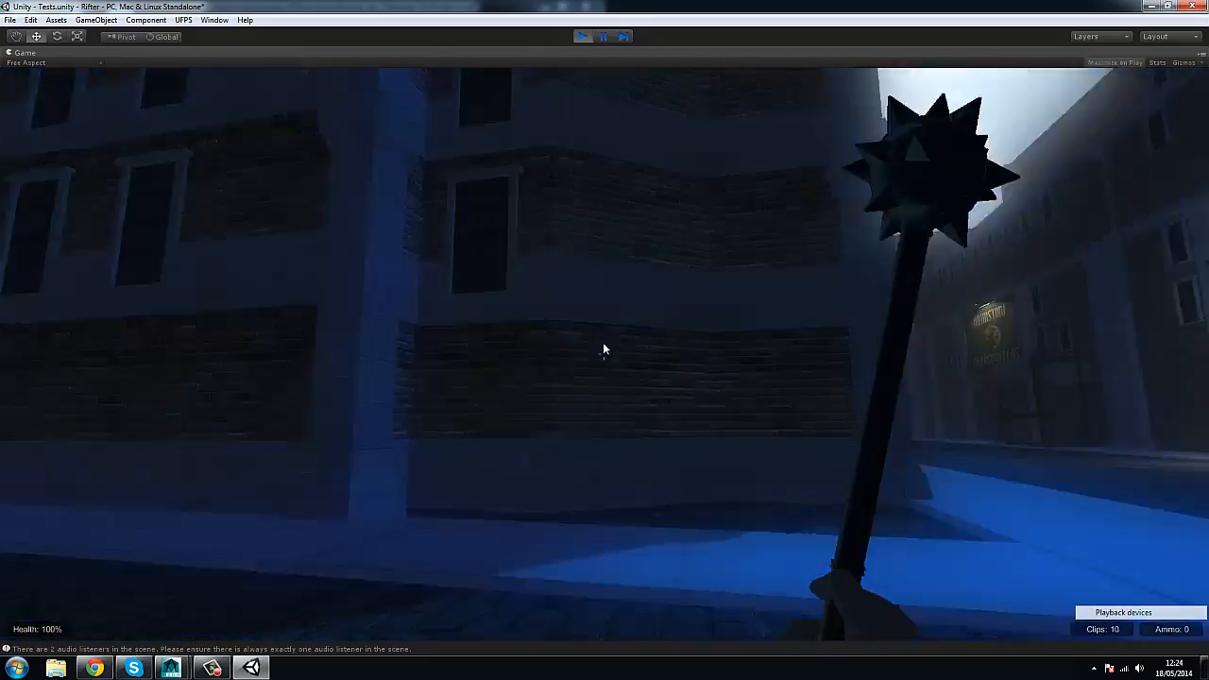
{"action": "key", "text": "w"}
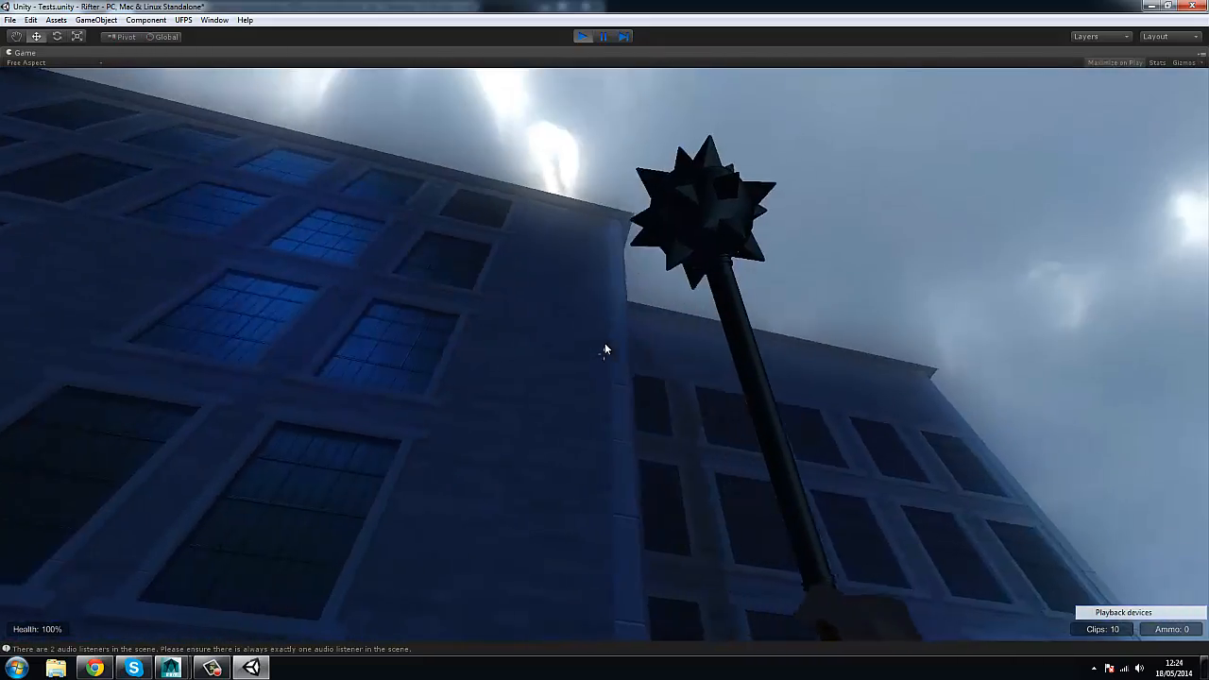
{"action": "key", "text": "w"}
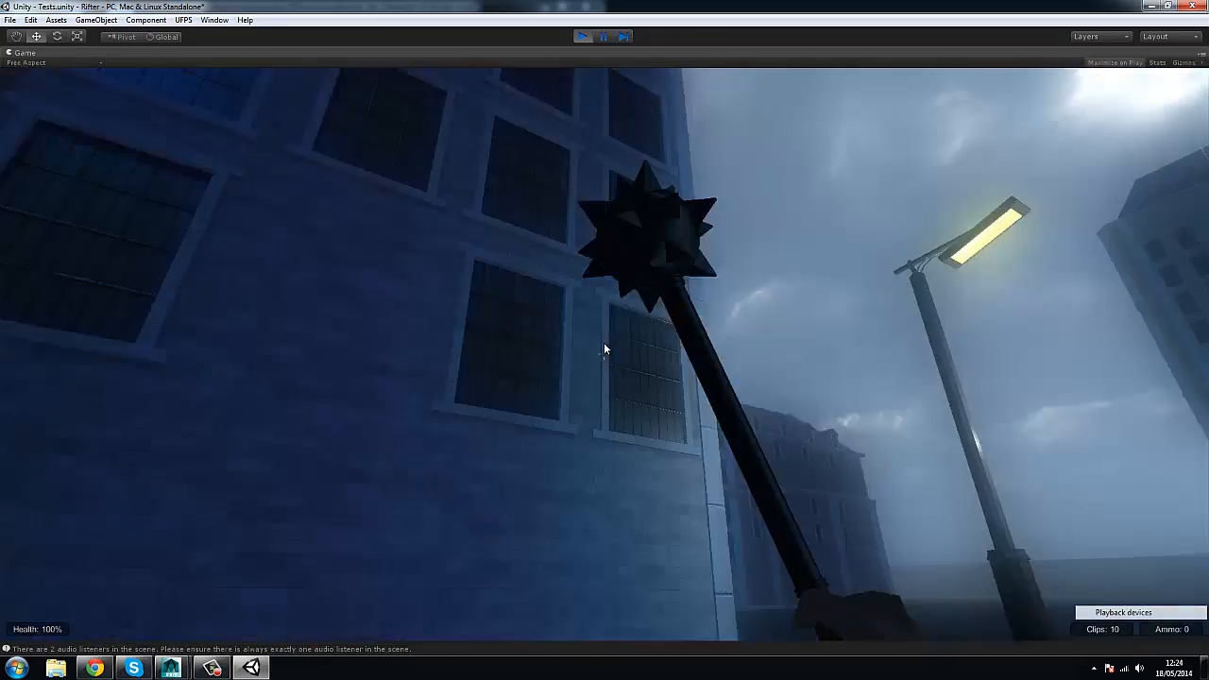
{"action": "key", "text": "w"}
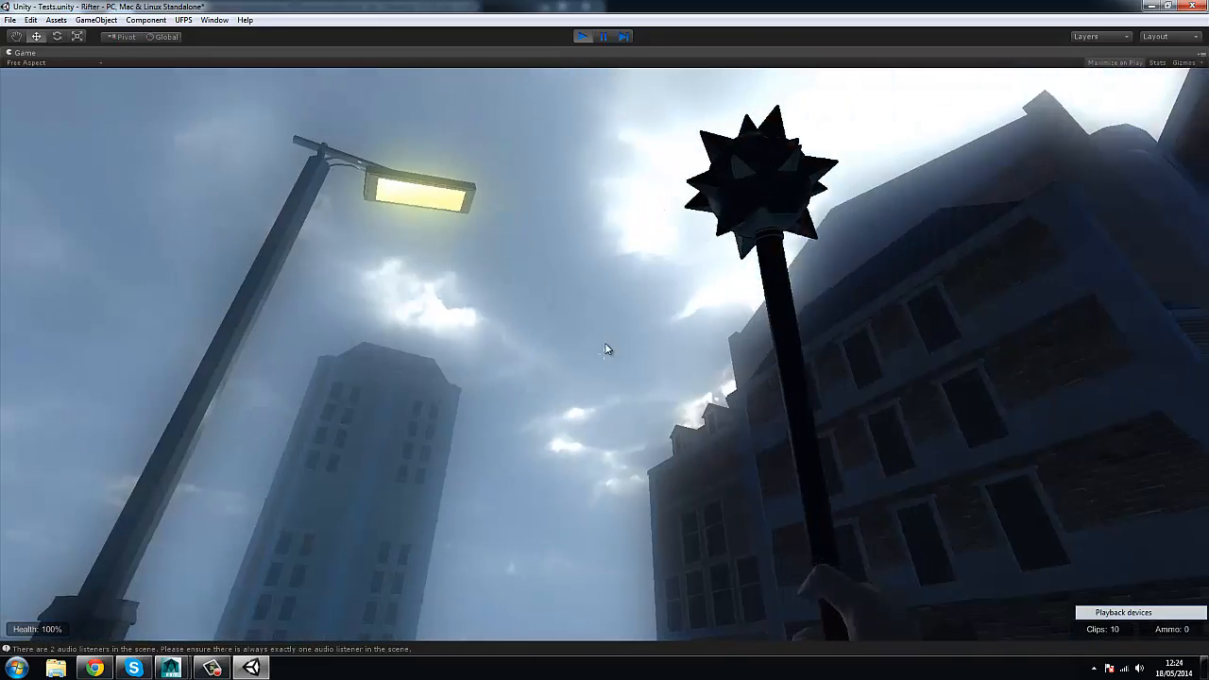
Check the new building's corner, the pavement lighting under the lamp post and the view back along the road.
{"action": "key", "text": "w"}
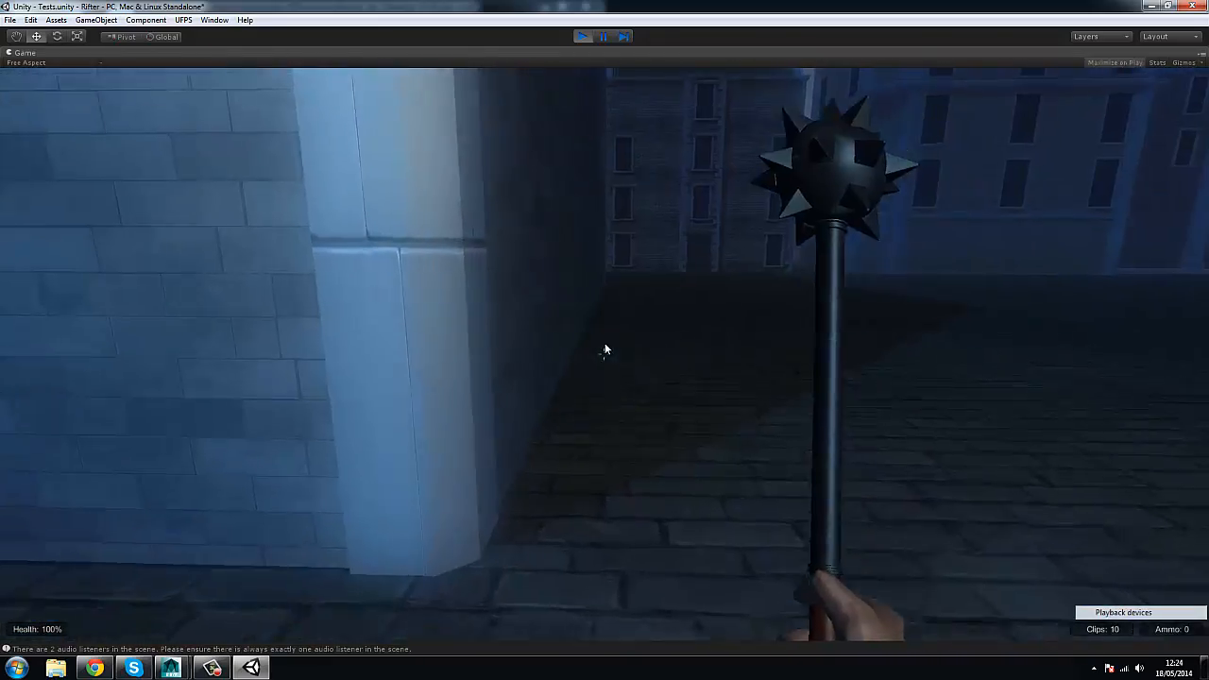
{"action": "key", "text": "w"}
{"action": "key", "text": "d"}
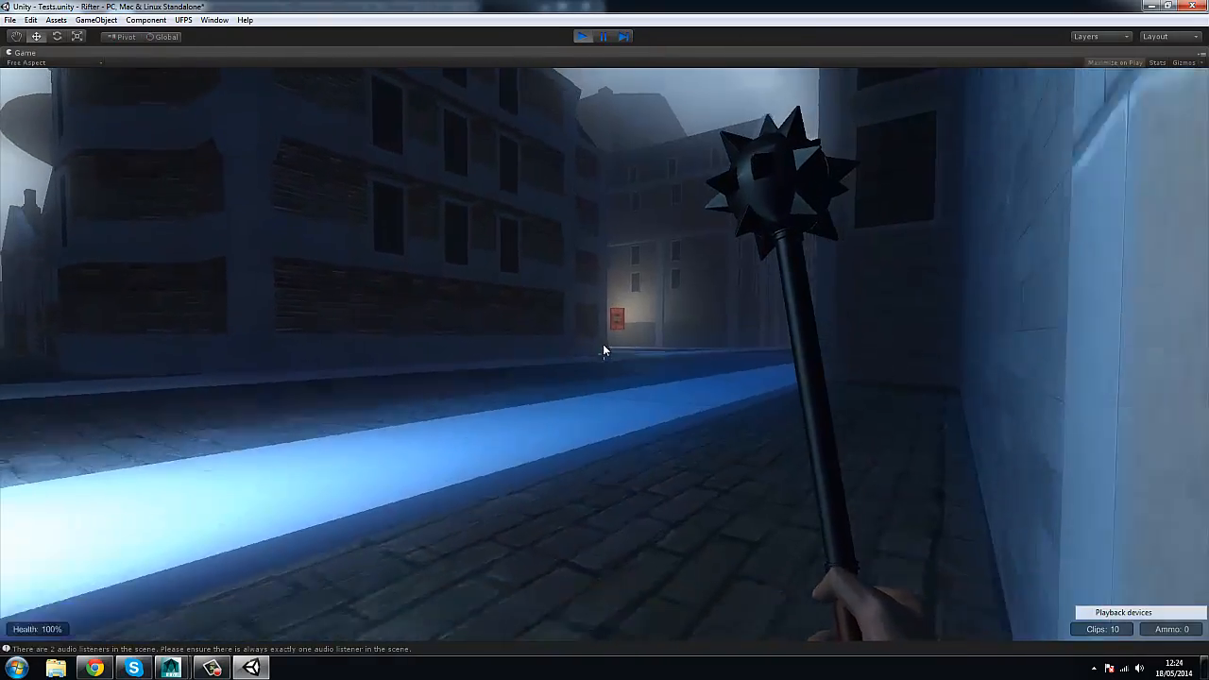
{"action": "key", "text": "w"}
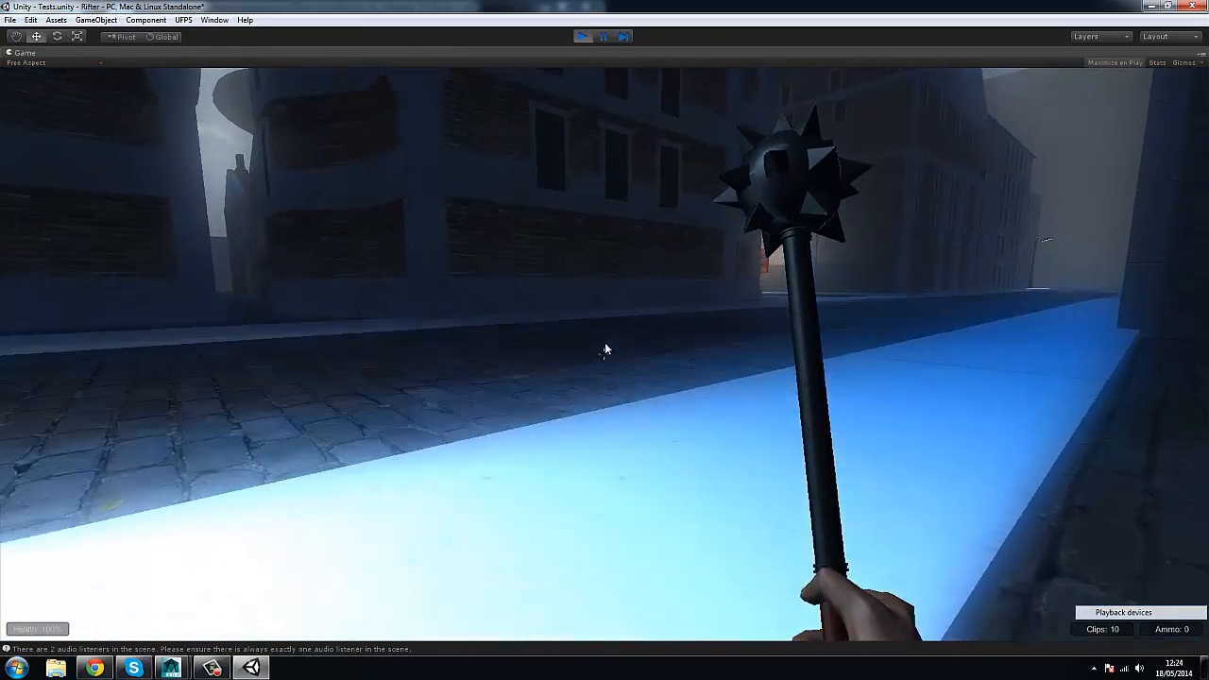
{"action": "key", "text": "w"}
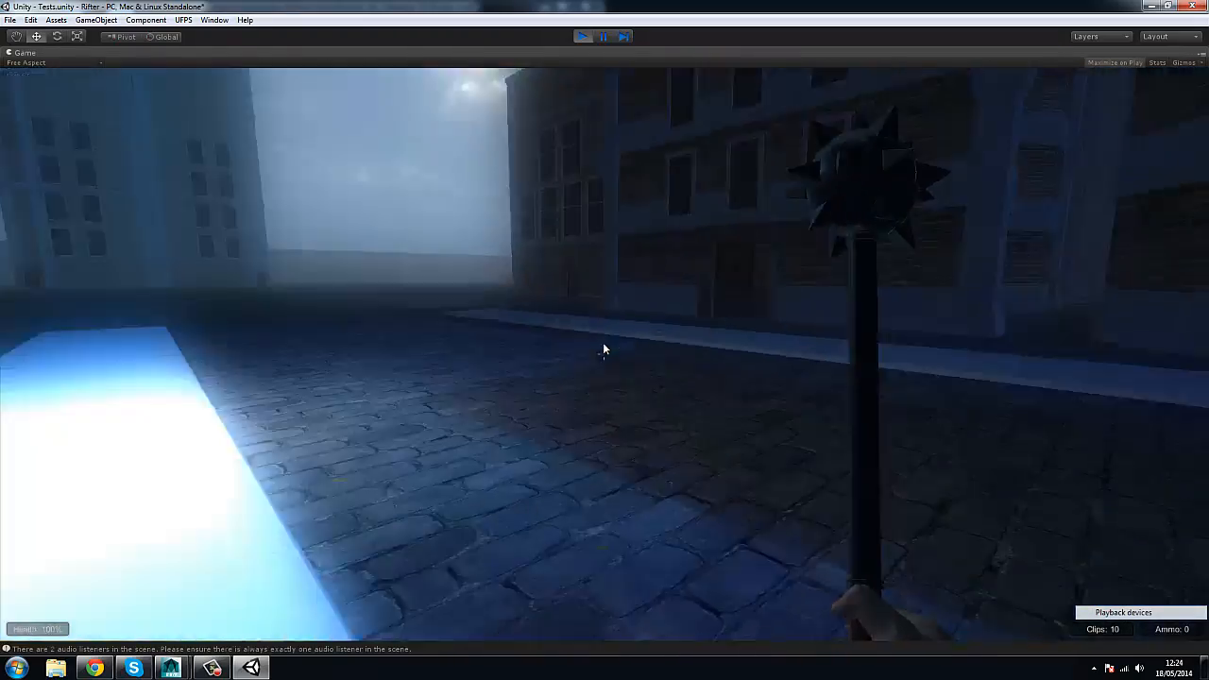
{"action": "key", "text": "w"}
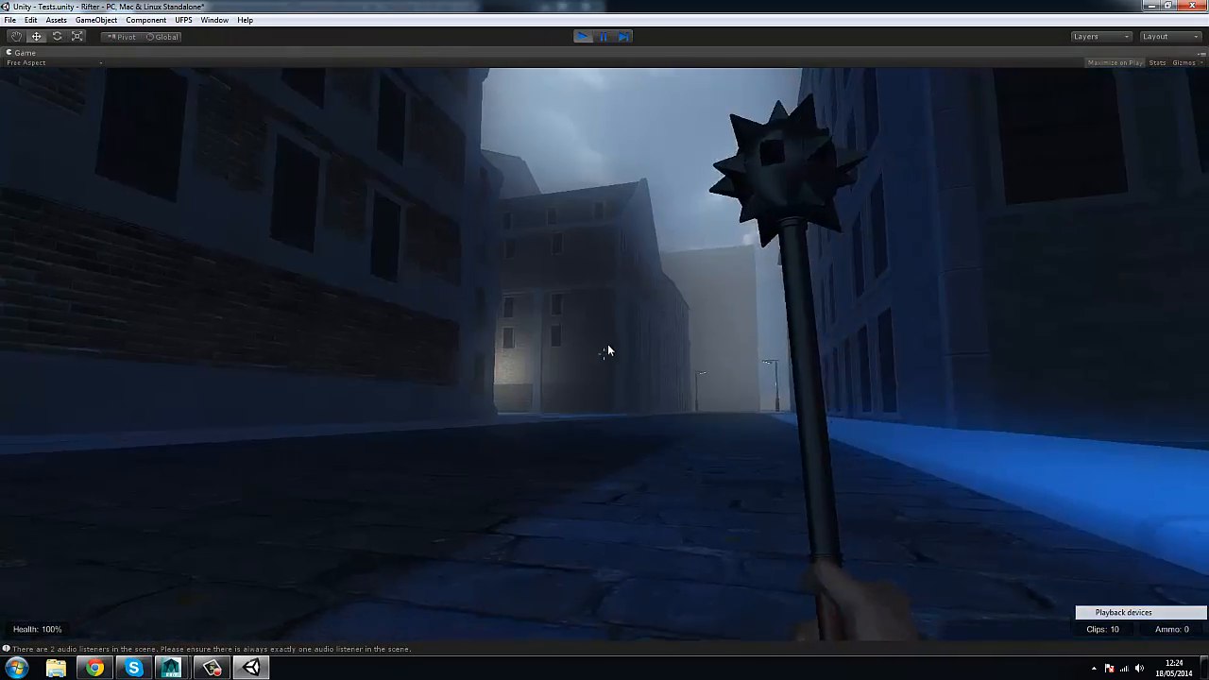
Examine the facade, windows and double doors of the building along the side road, and end the play-test.
{"action": "key", "text": "w"}
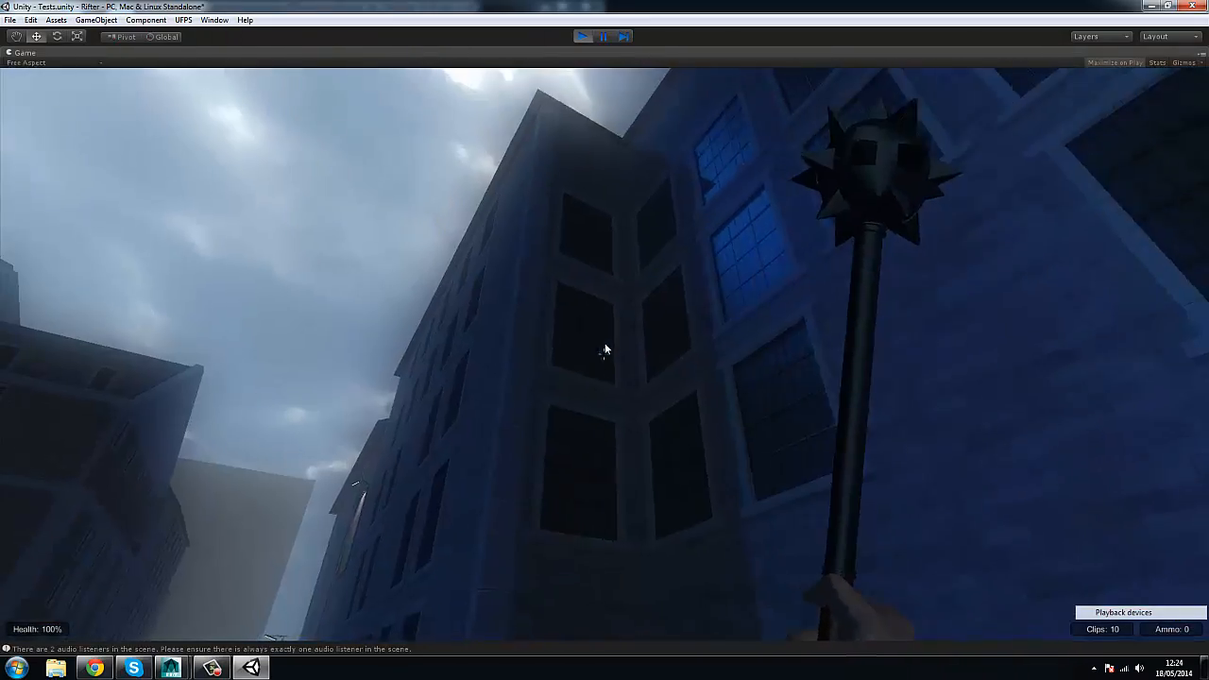
{"action": "key", "text": "w"}
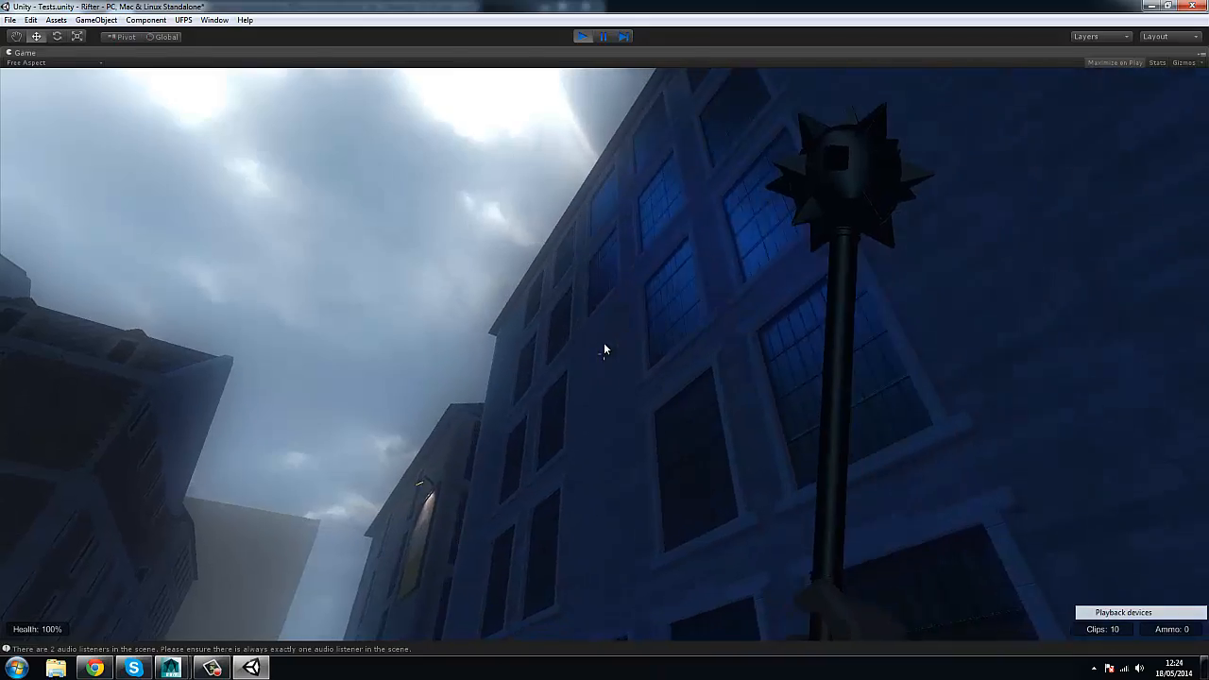
{"action": "key", "text": "w"}
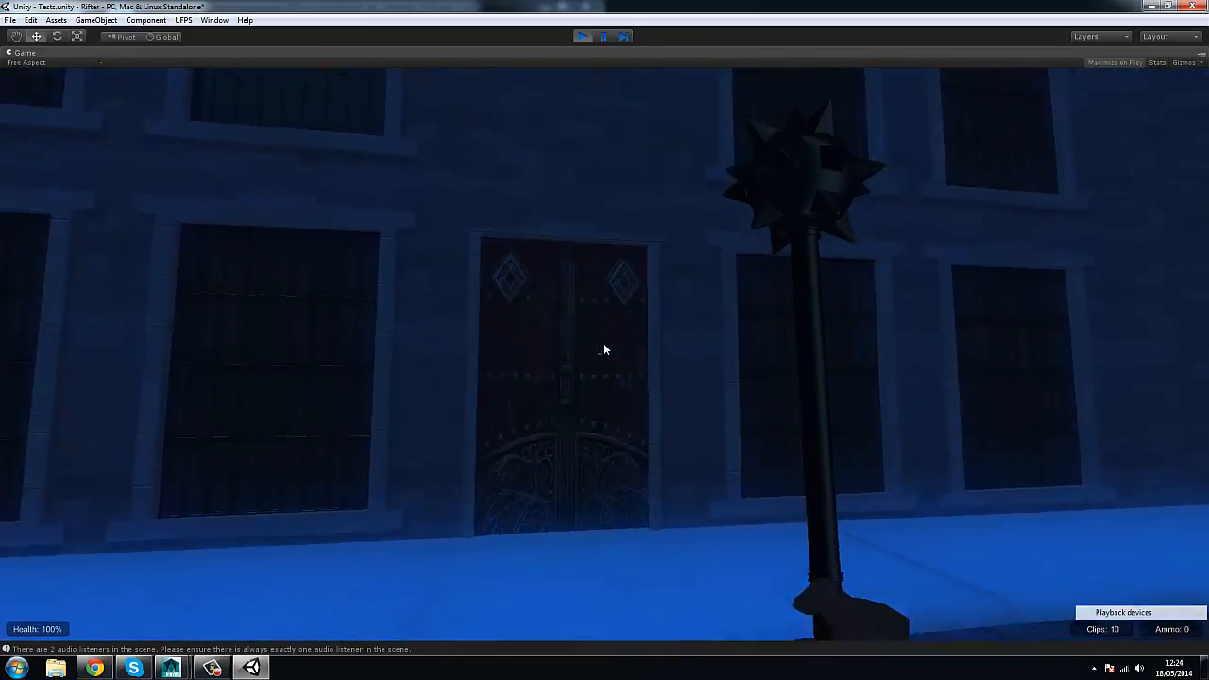
{"action": "key", "text": "w"}
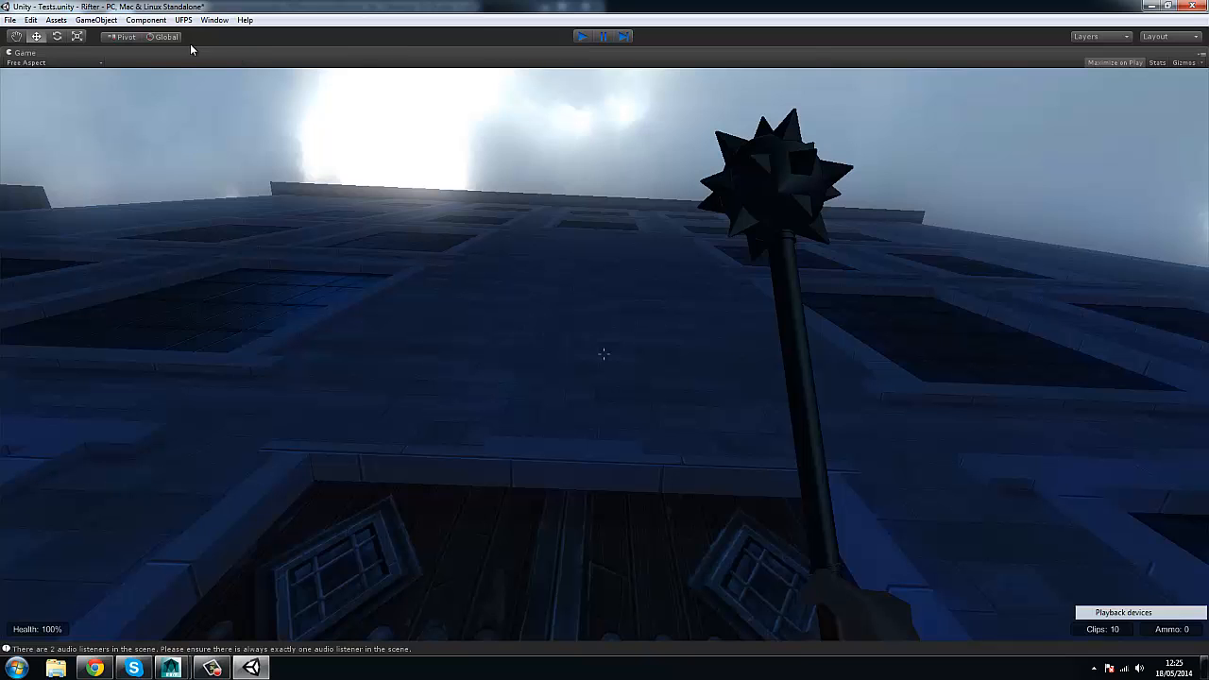
{"action": "key", "text": "ctrl+p"}
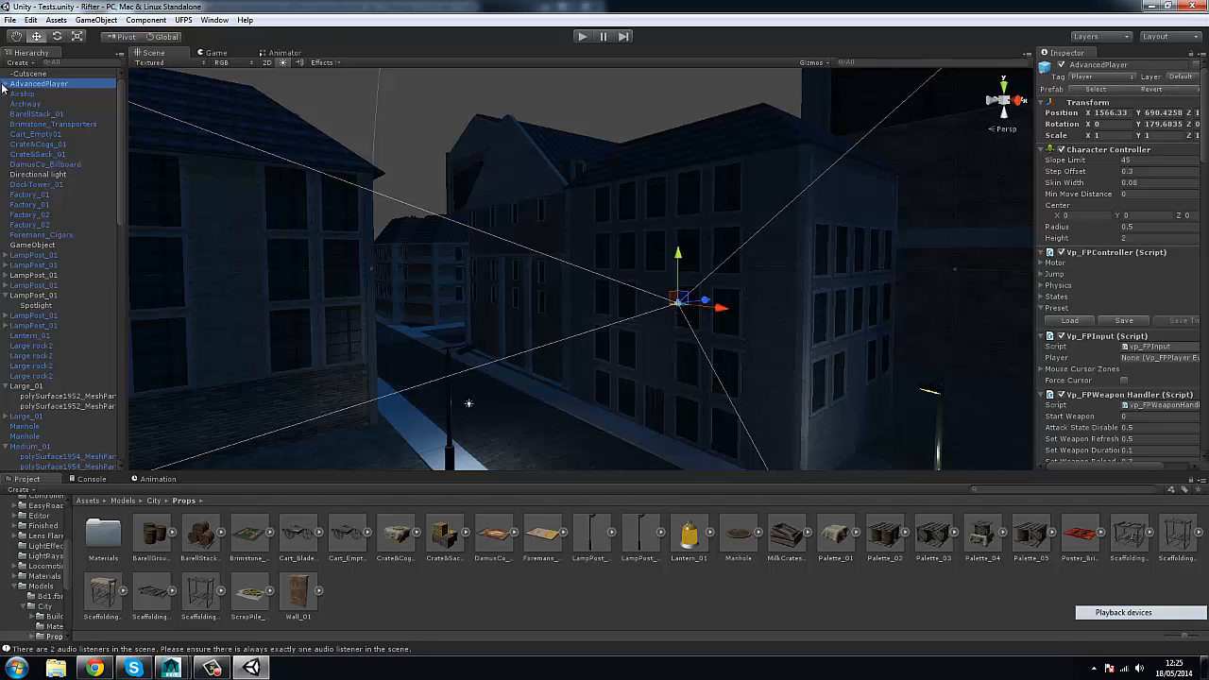
Select the FPSCamera under AdvancedPlayer and change the Y offset of its Position Spring.
{"action": "left_click", "coordinate": [5, 84]}
{"action": "left_click", "coordinate": [57, 93]}
{"action": "scroll", "coordinate": [1106, 397], "scroll_direction": "down", "scroll_amount": 1}
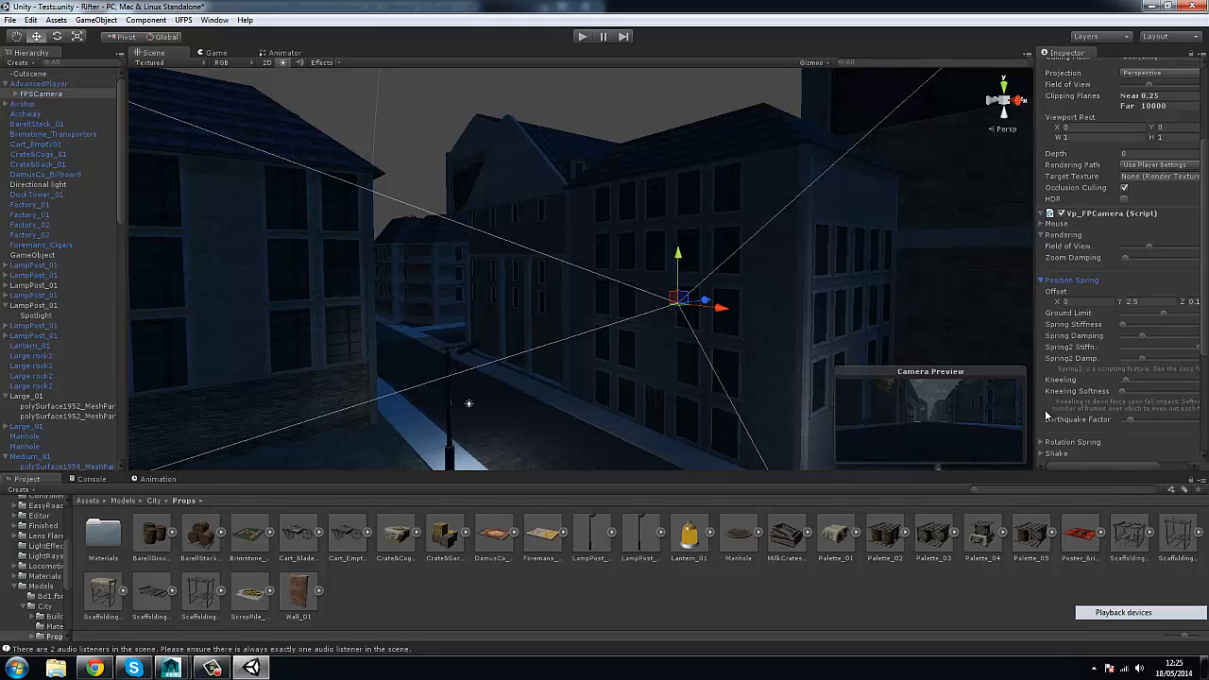
{"action": "left_click_drag", "start_coordinate": [1037, 405], "coordinate": [990, 401]}
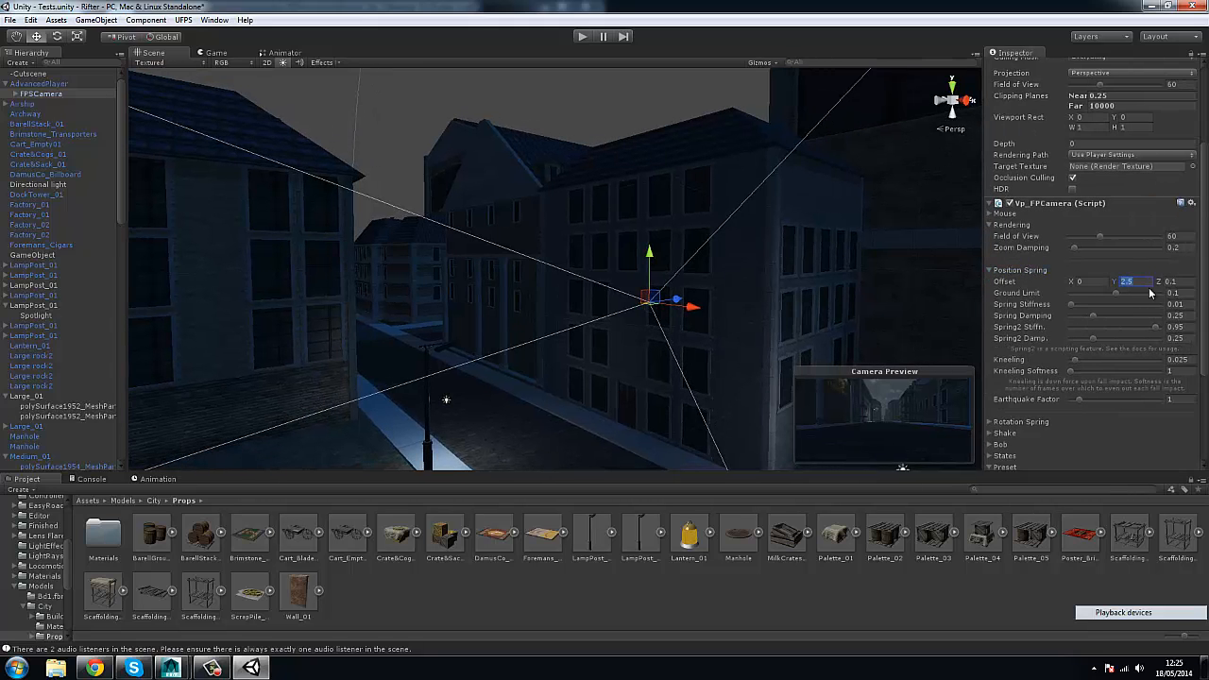
{"action": "type", "text": "2"}
Start a play-test and check the player's eye height against the double doors of the brick building.
{"action": "left_click", "coordinate": [584, 37]}
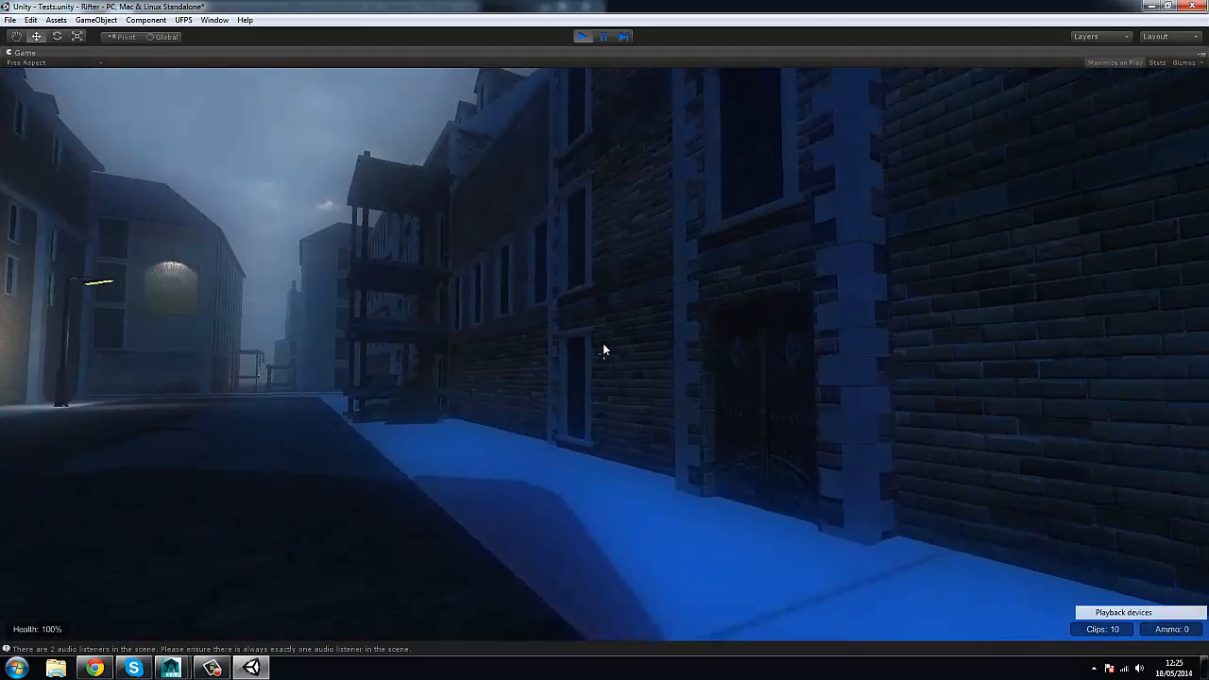
{"action": "key", "text": "w"}
{"action": "right_click", "coordinate": [605, 349]}
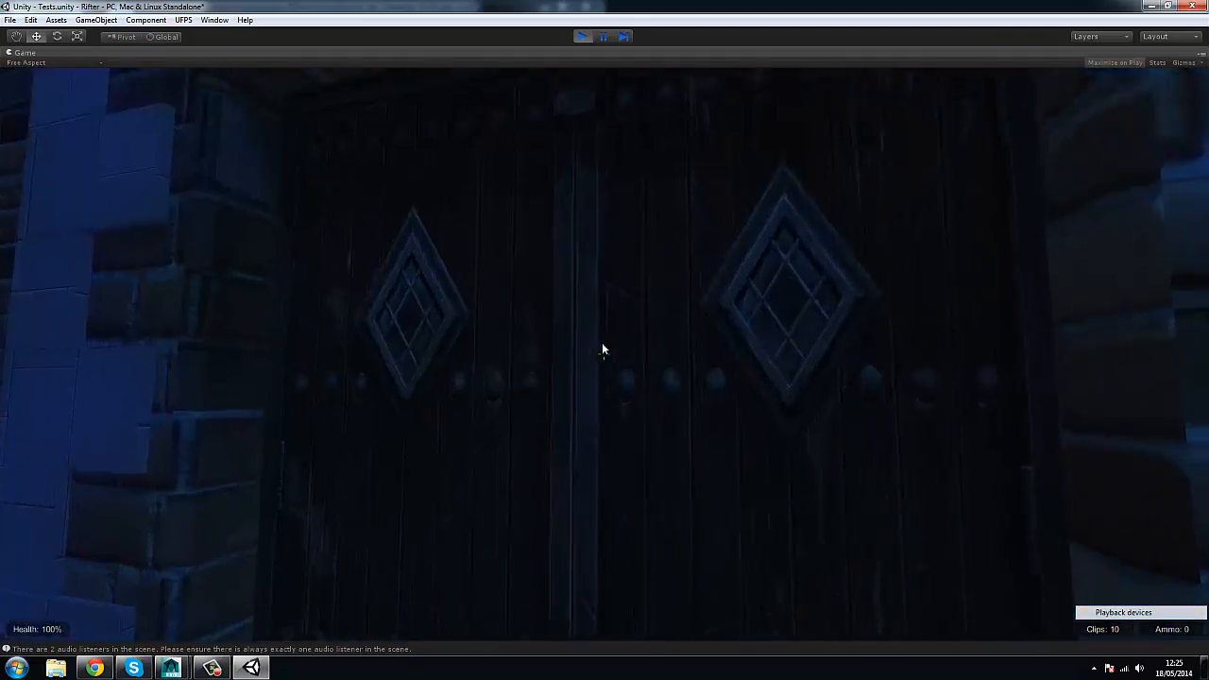
{"action": "key", "text": "w"}
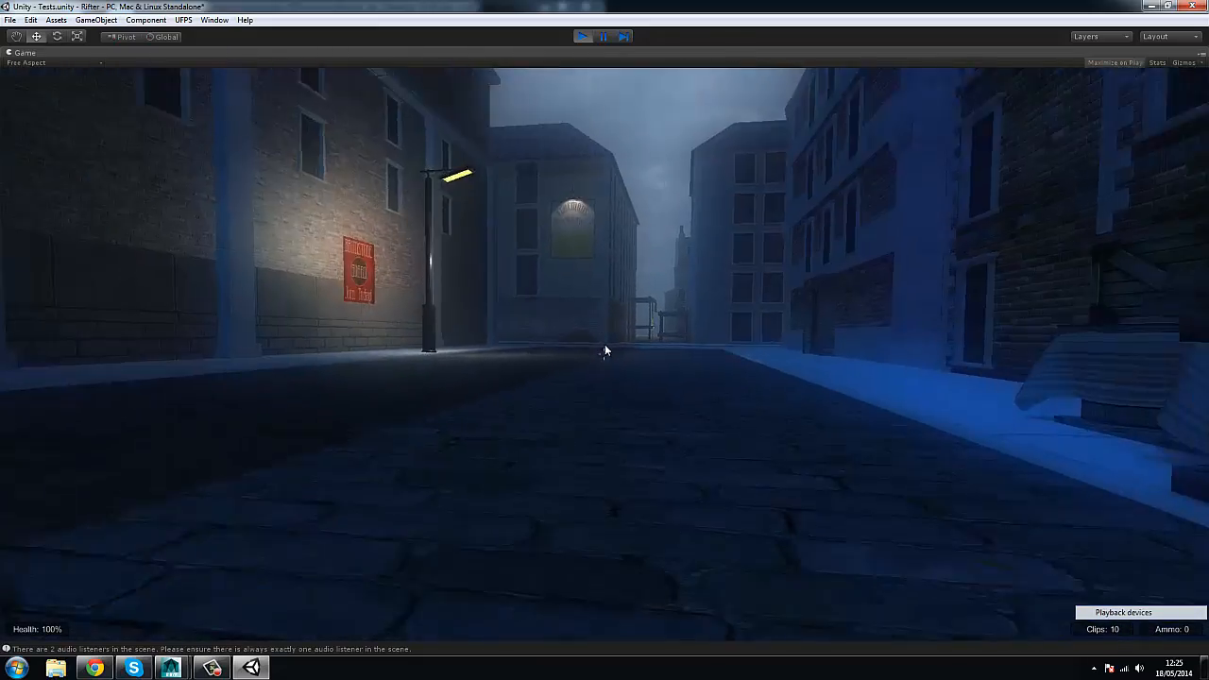
Walk down the cobbled street past the second double doors to the junction, check the rooftops and end the play-test.
{"action": "right_click", "coordinate": [605, 349]}
{"action": "key", "text": "w"}
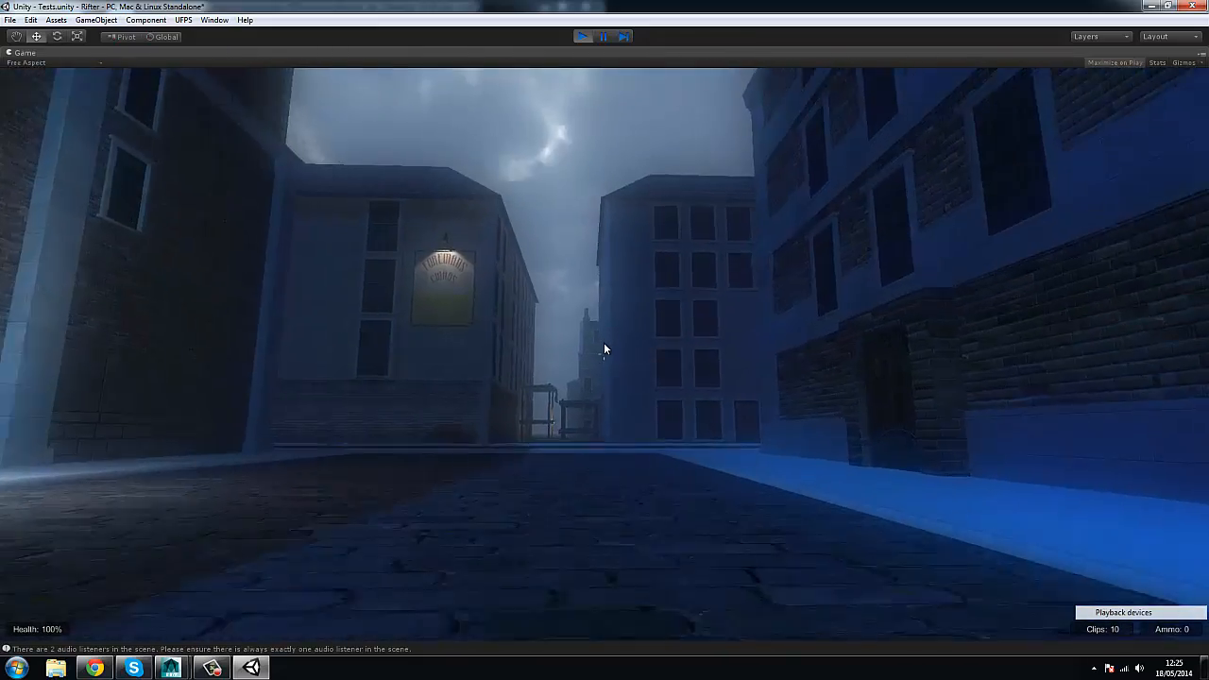
{"action": "key", "text": "w"}
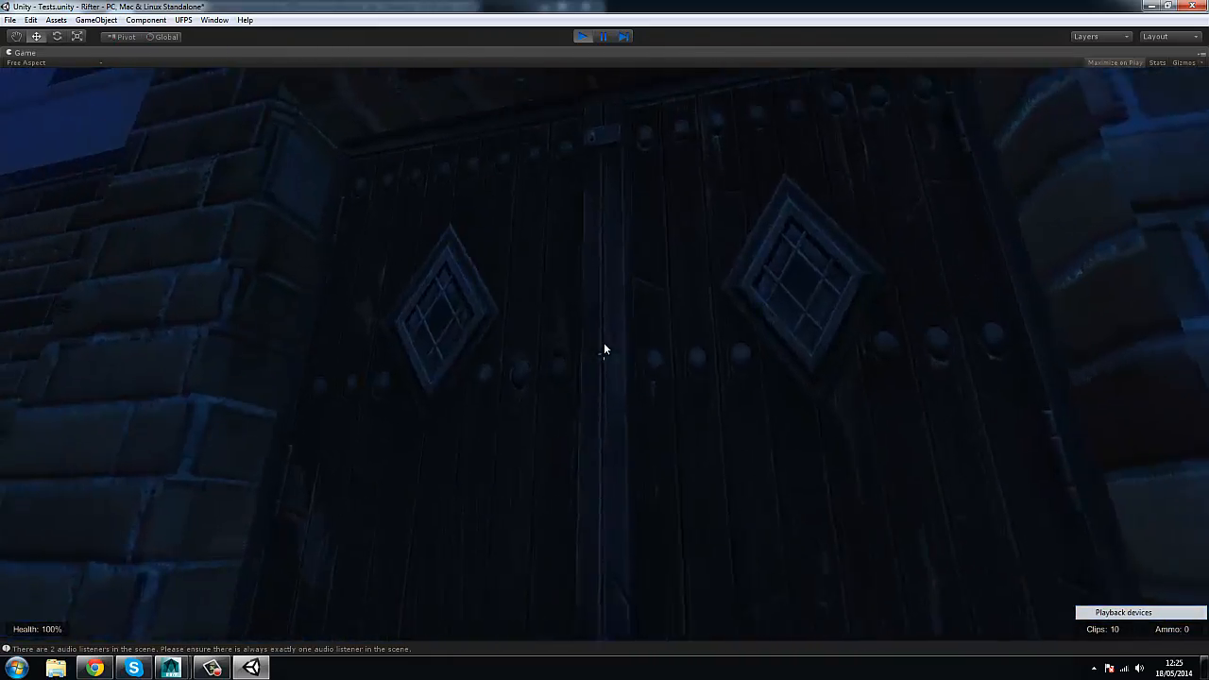
{"action": "key", "text": "w"}
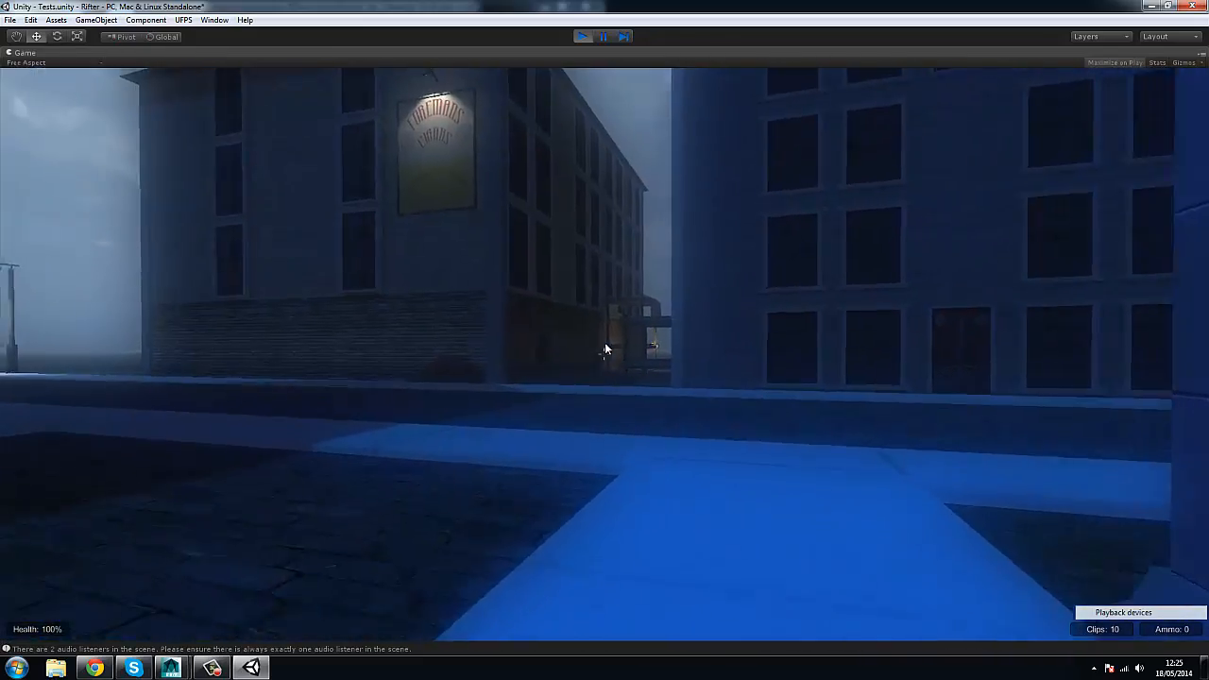
{"action": "key", "text": "w"}
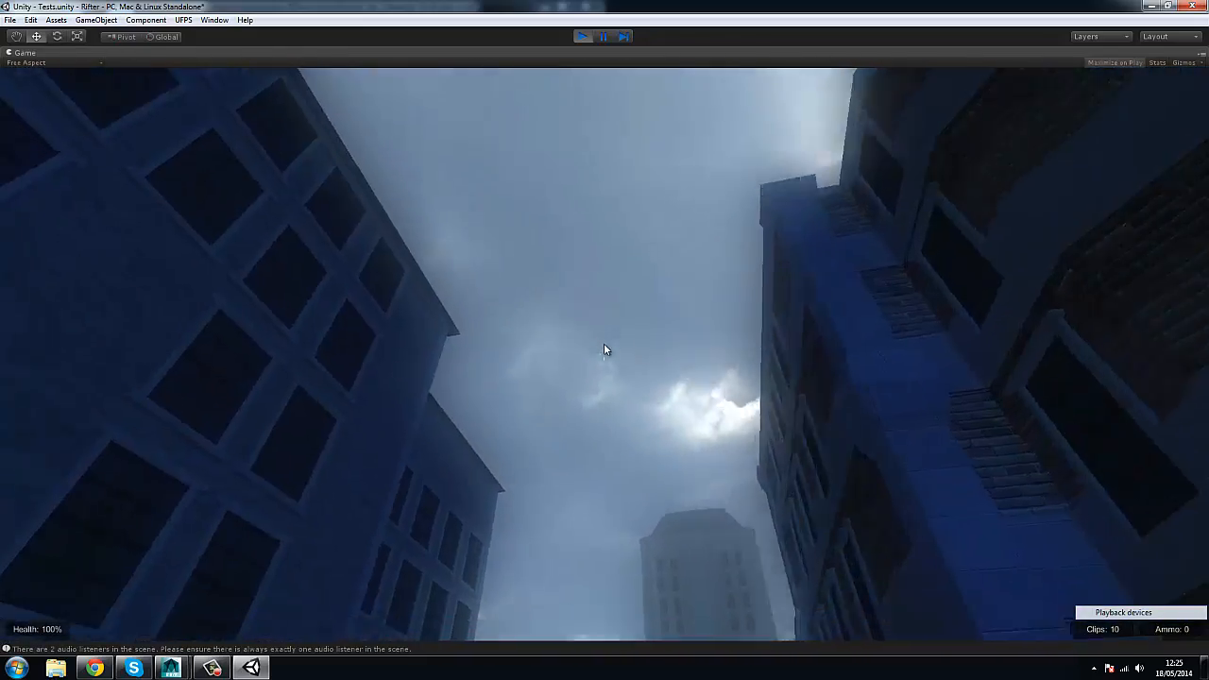
{"action": "key", "text": "w"}
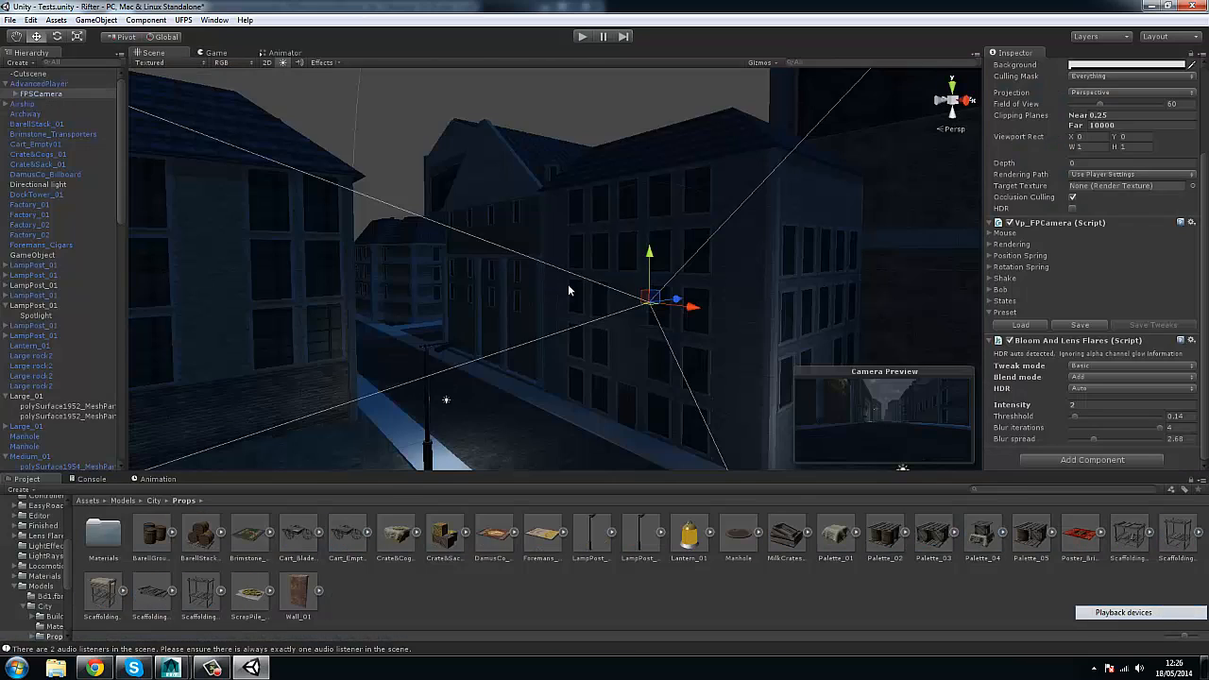
Set the FPSCamera's Position Spring Y offset to 2.9 and show the game camera's view.
{"action": "left_click_drag", "start_coordinate": [568, 284], "coordinate": [515, 302], "text": "alt"}
{"action": "scroll", "coordinate": [515, 302], "scroll_direction": "up", "scroll_amount": 3}
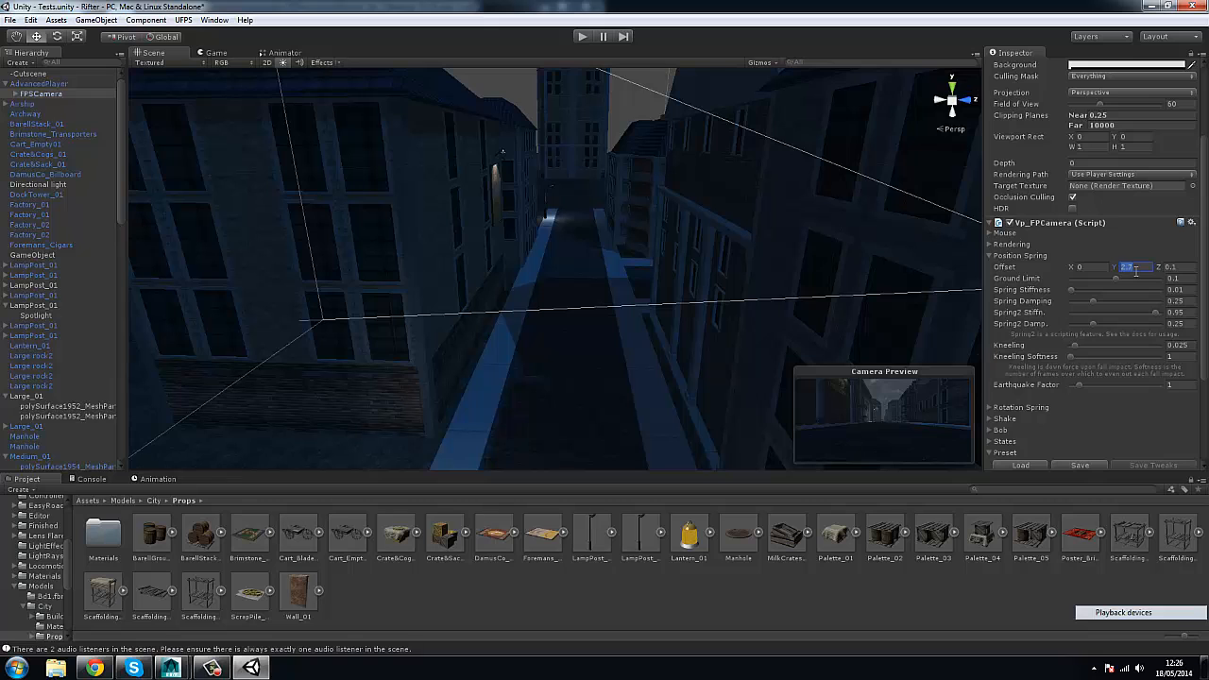
{"action": "left_click", "coordinate": [233, 54]}
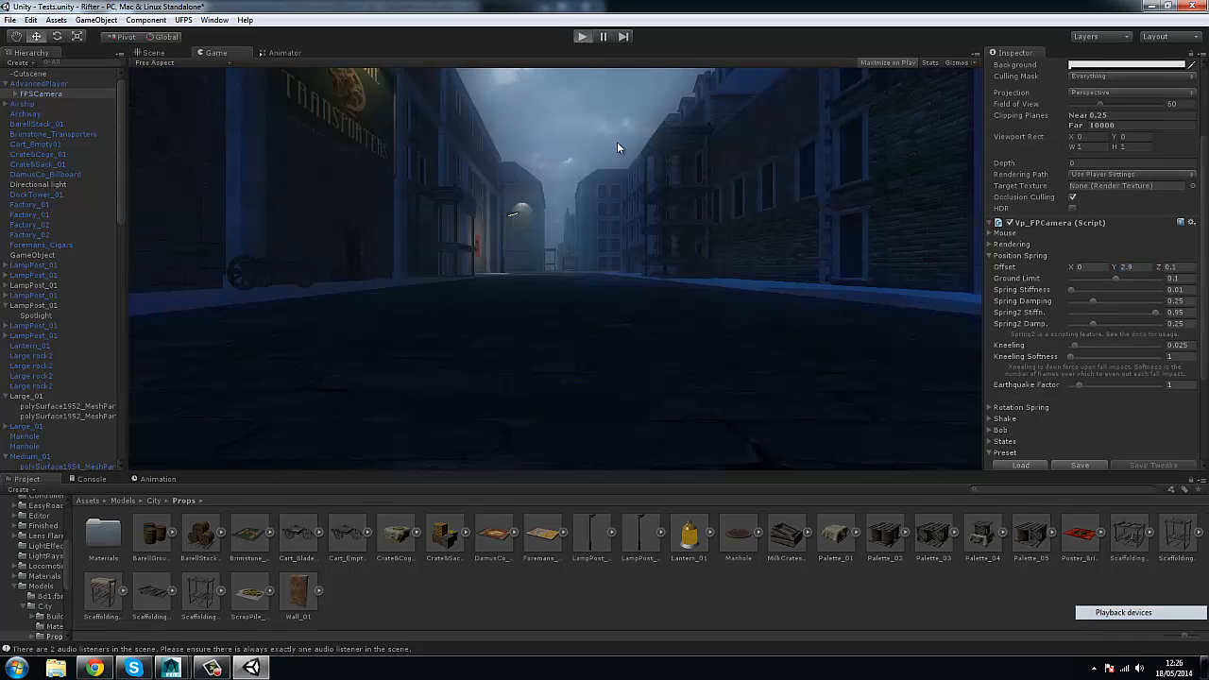
Start a play-test and judge the camera height at the double doors, scaffolding and facades up to the Foremans Cigars junction.
{"action": "key", "text": "ctrl+p"}
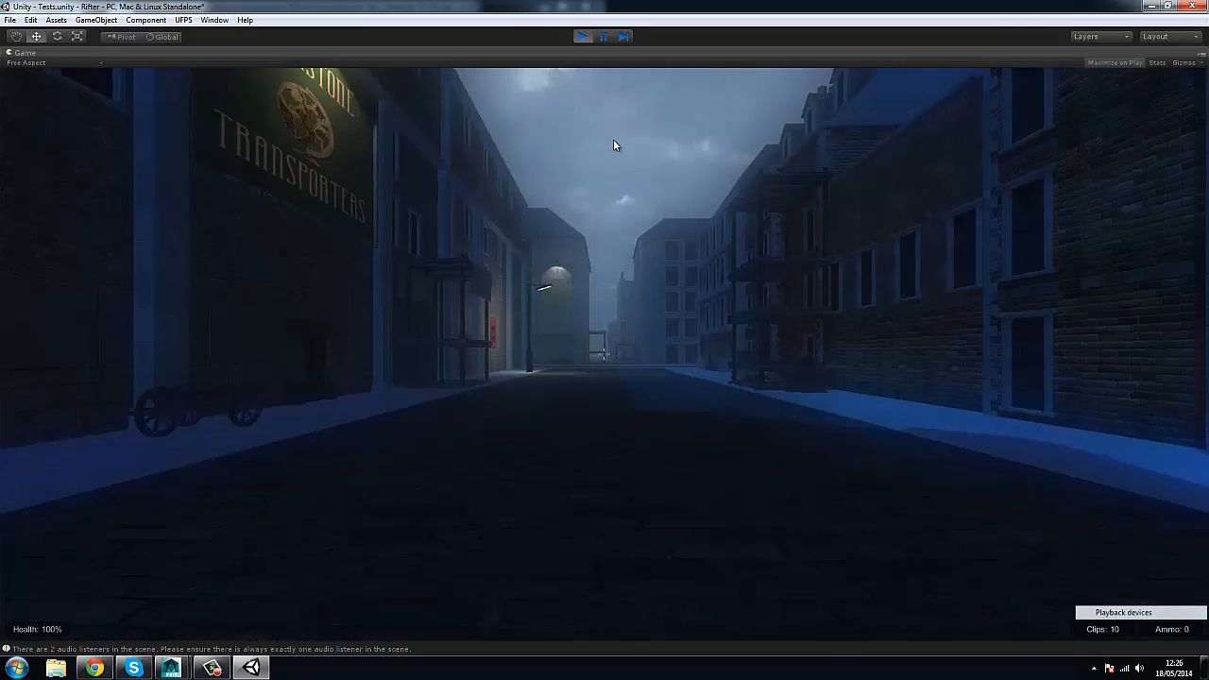
{"action": "key", "text": "w"}
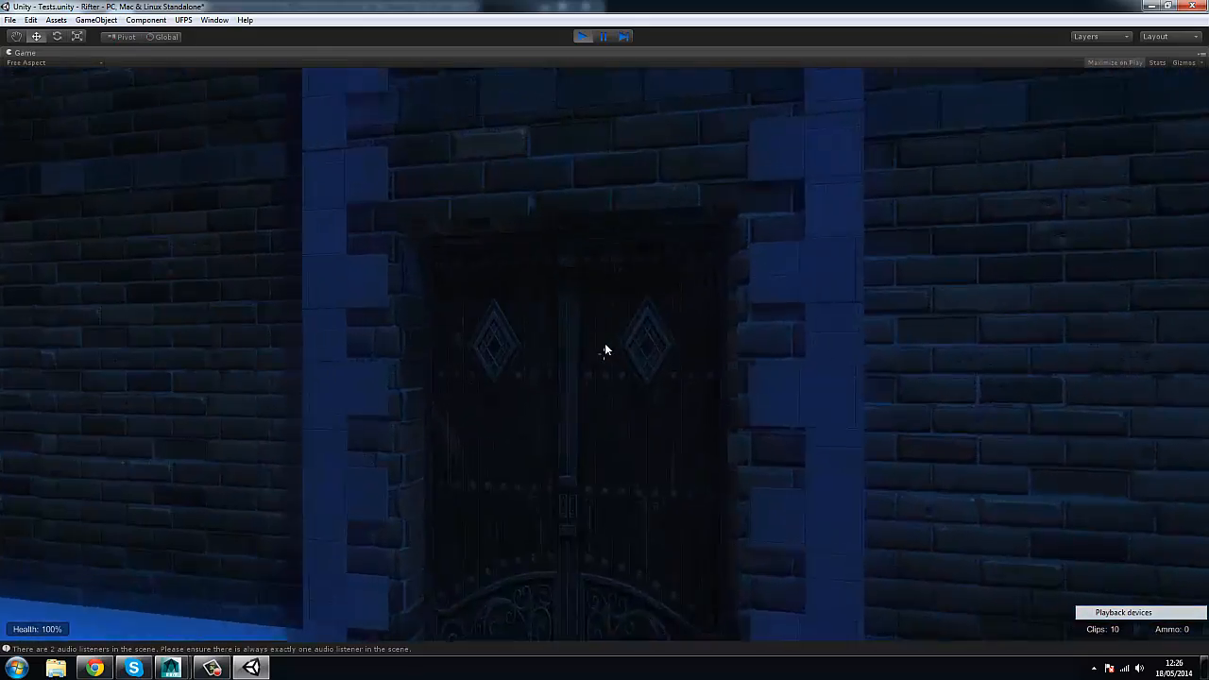
{"action": "key", "text": "w"}
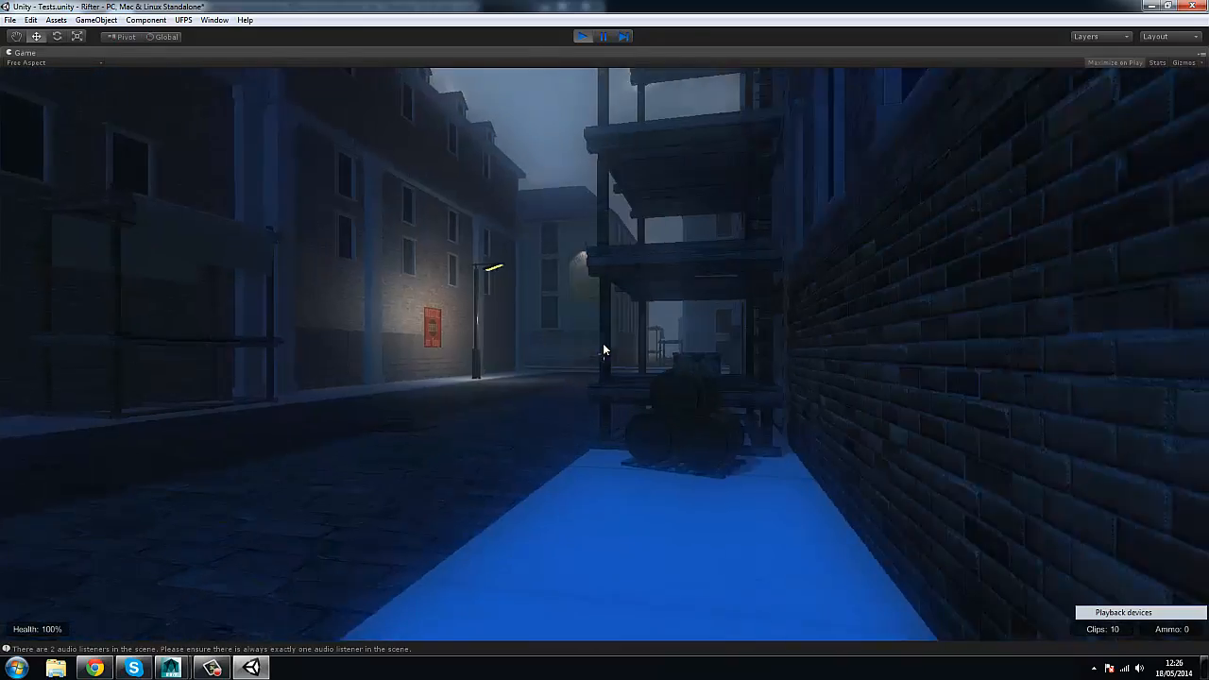
{"action": "key", "text": "w"}
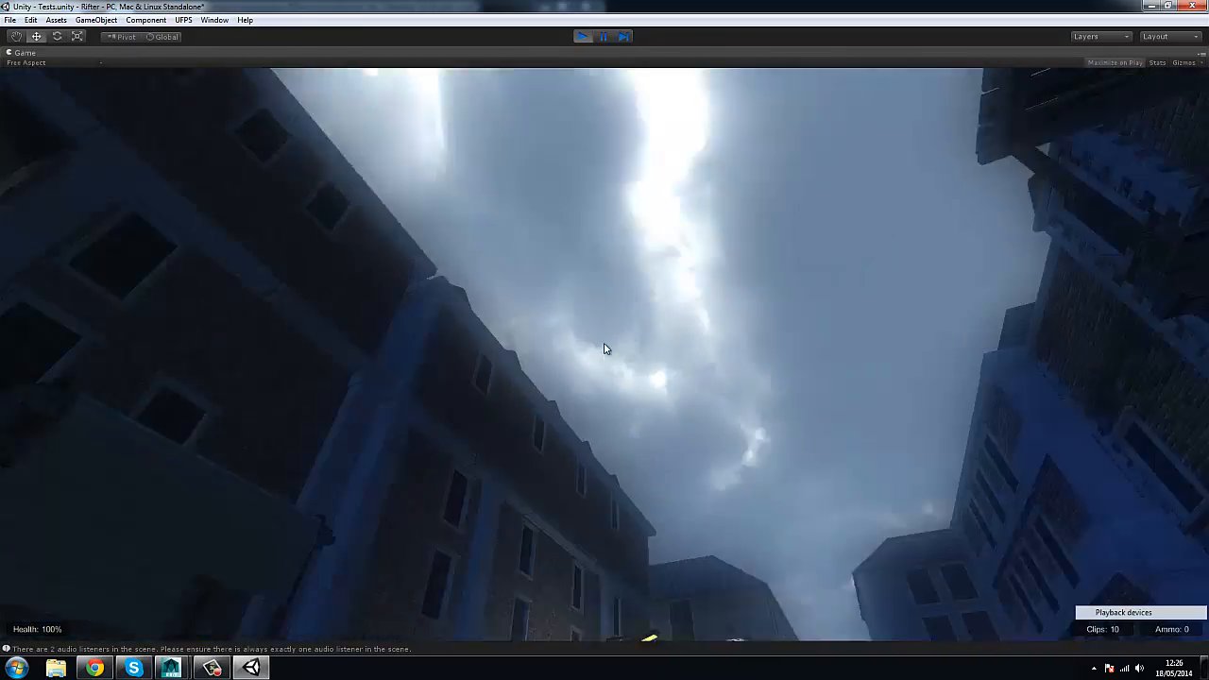
{"action": "key", "text": "w"}
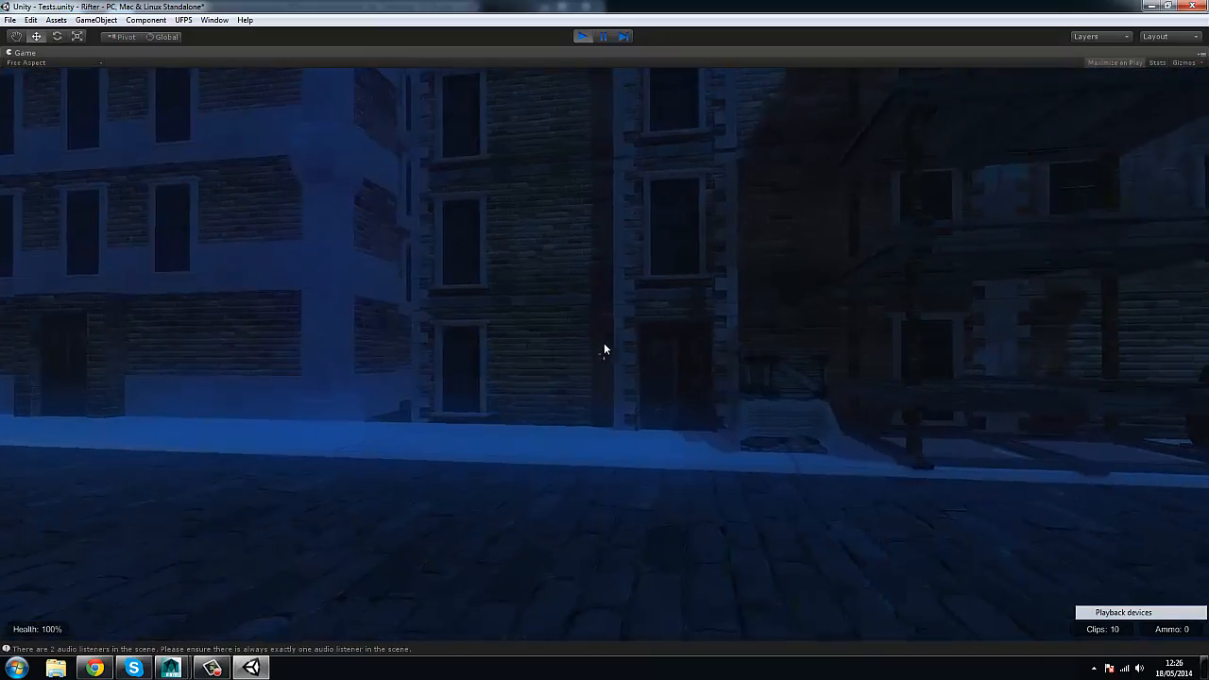
{"action": "key", "text": "w"}
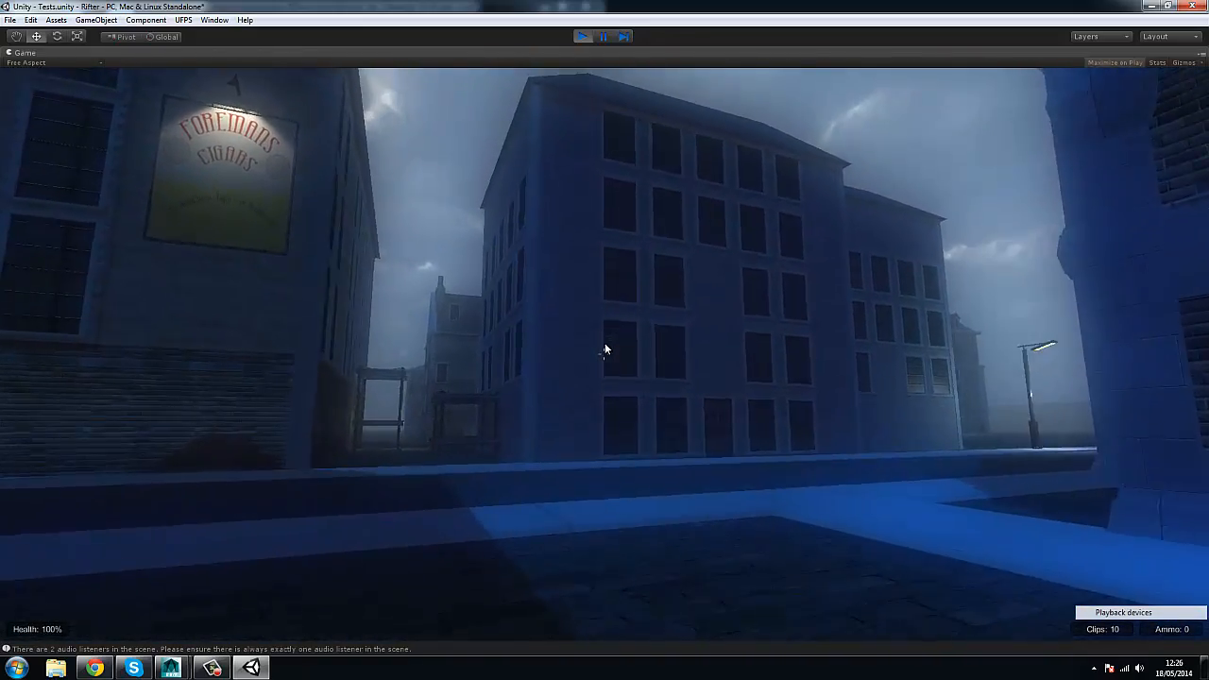
Inspect the side road's lamp posts, the Foremans Cigars billboard and the view back towards the dock tower, and end the play-test.
{"action": "key", "text": "w"}
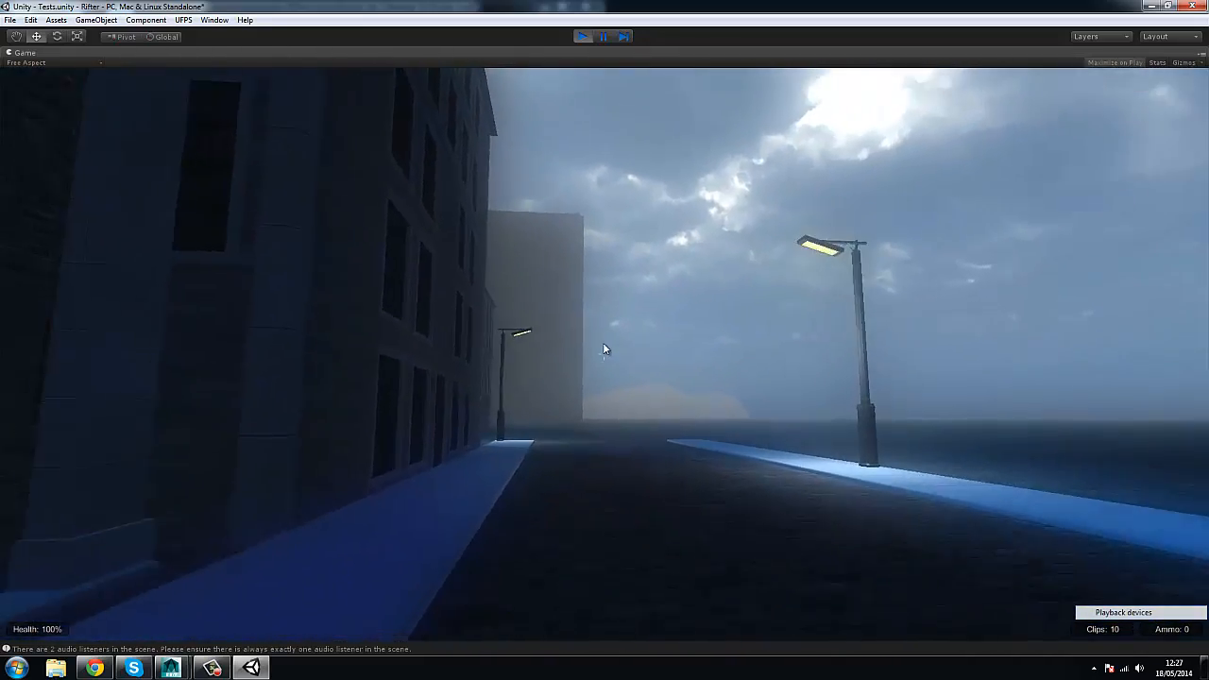
{"action": "key", "text": "w"}
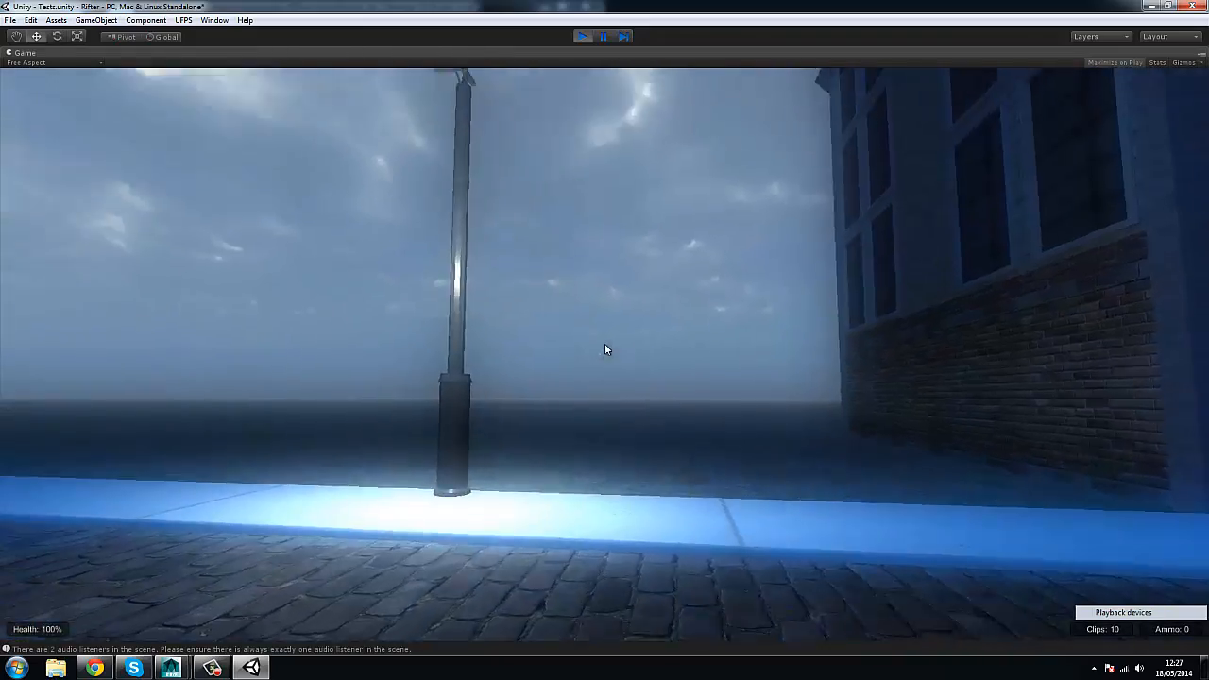
{"action": "key", "text": "w"}
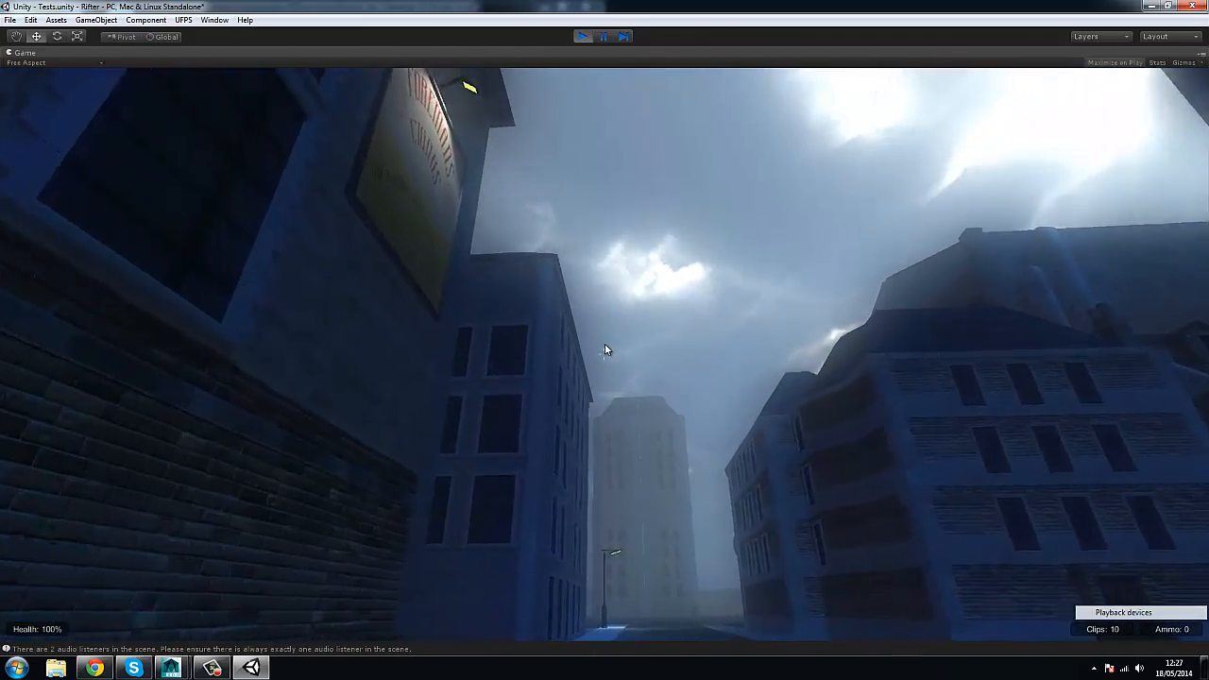
{"action": "key", "text": "w"}
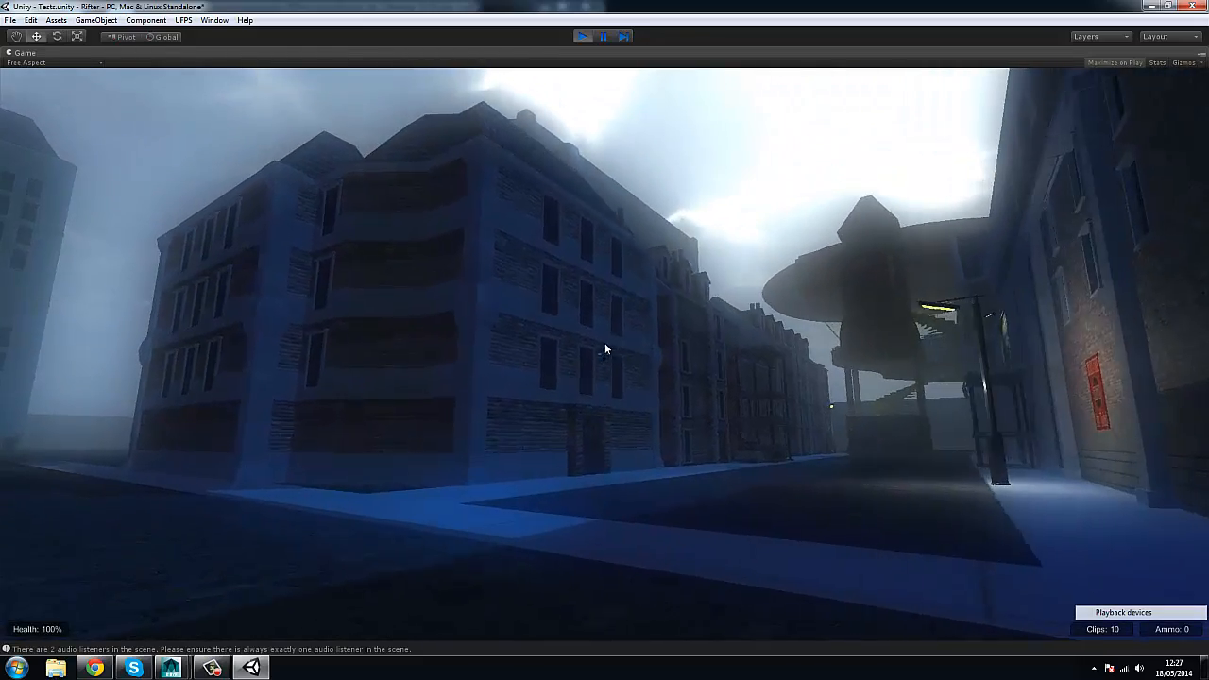
{"action": "key", "text": "w"}
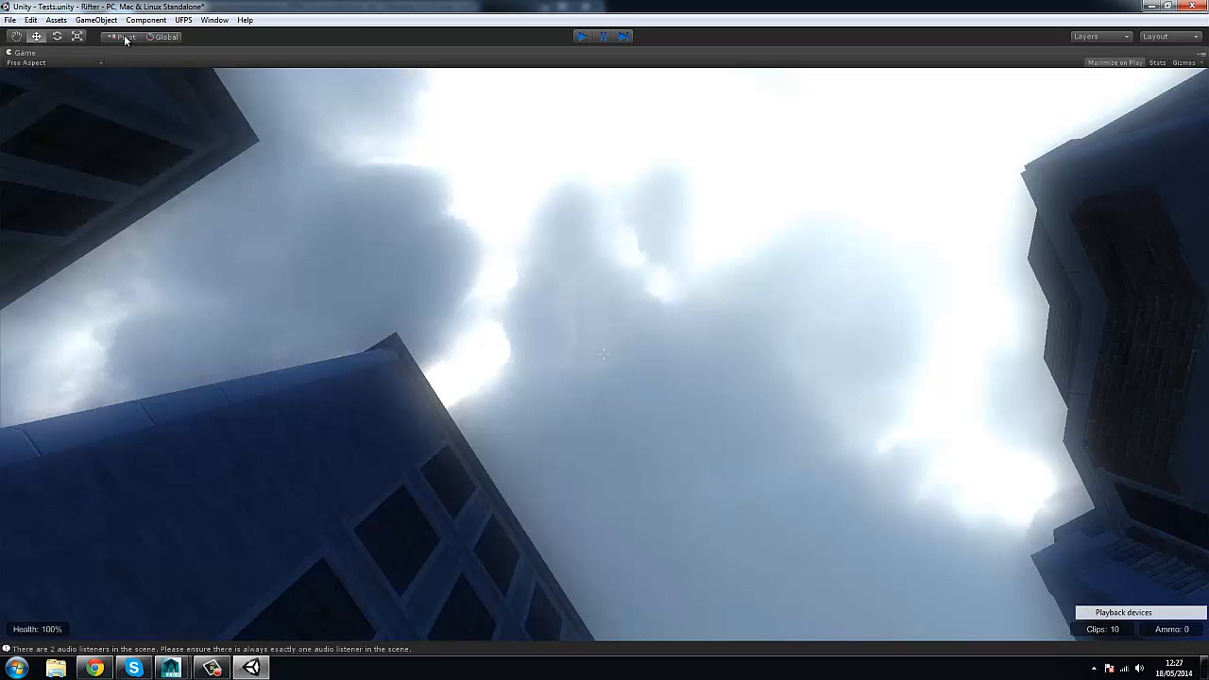
{"action": "key", "text": "ctrl+p"}
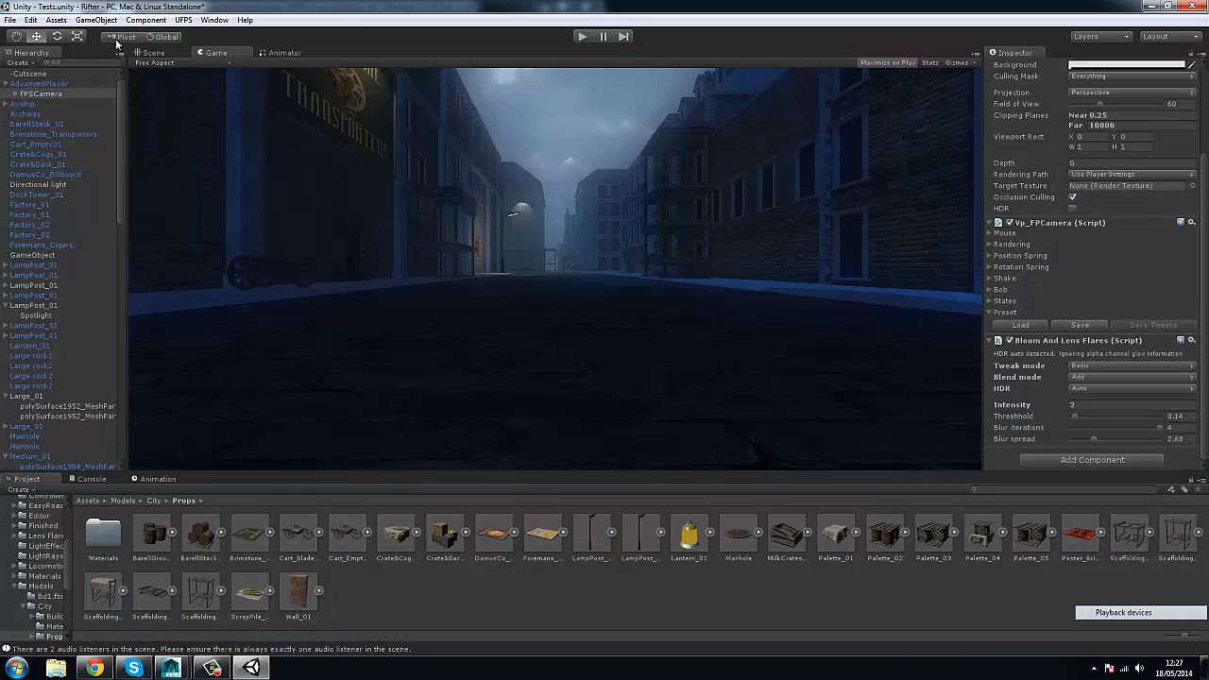